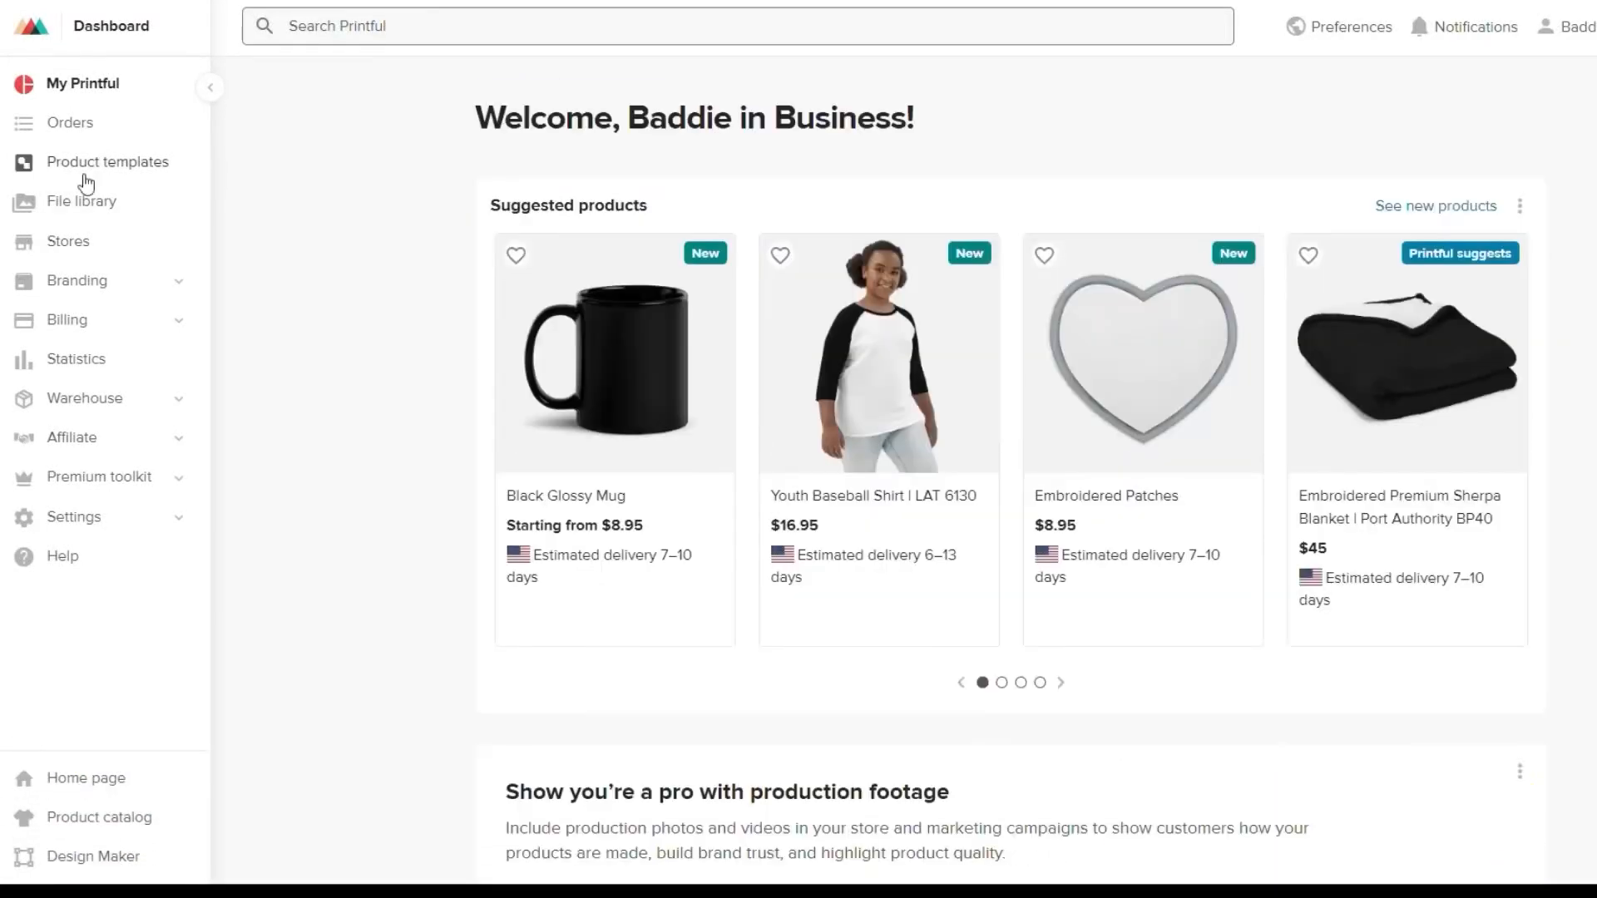
# Look through the saved product templates and start creating a new product template
pyautogui.click(96, 163)
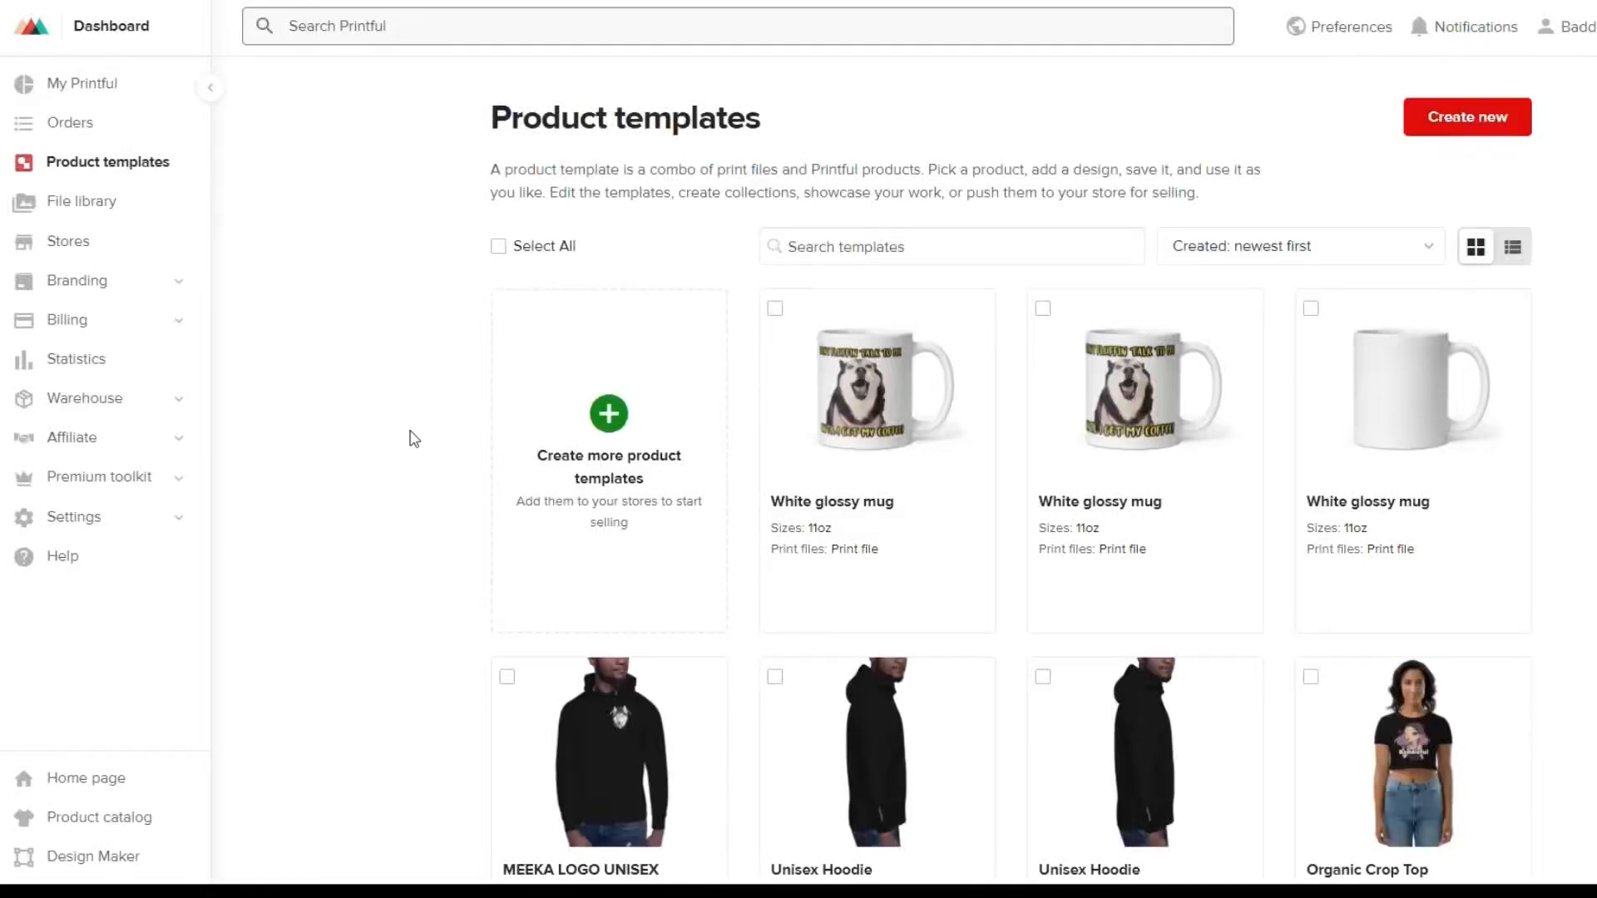
pyautogui.scroll(-5, 399, 393)
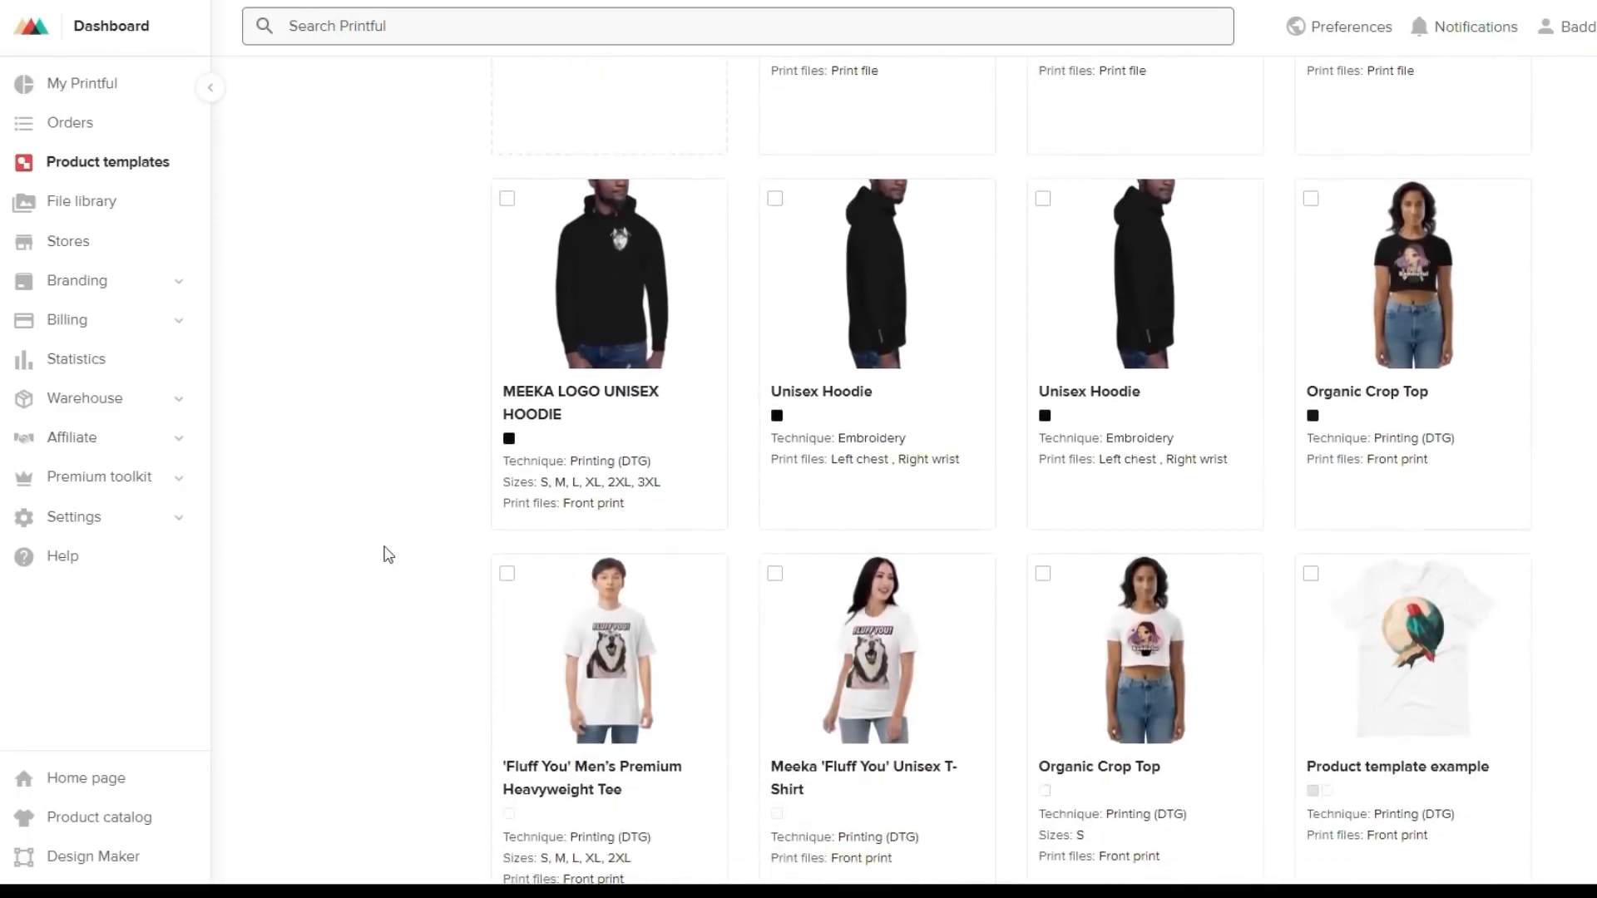
pyautogui.moveTo(501, 353)
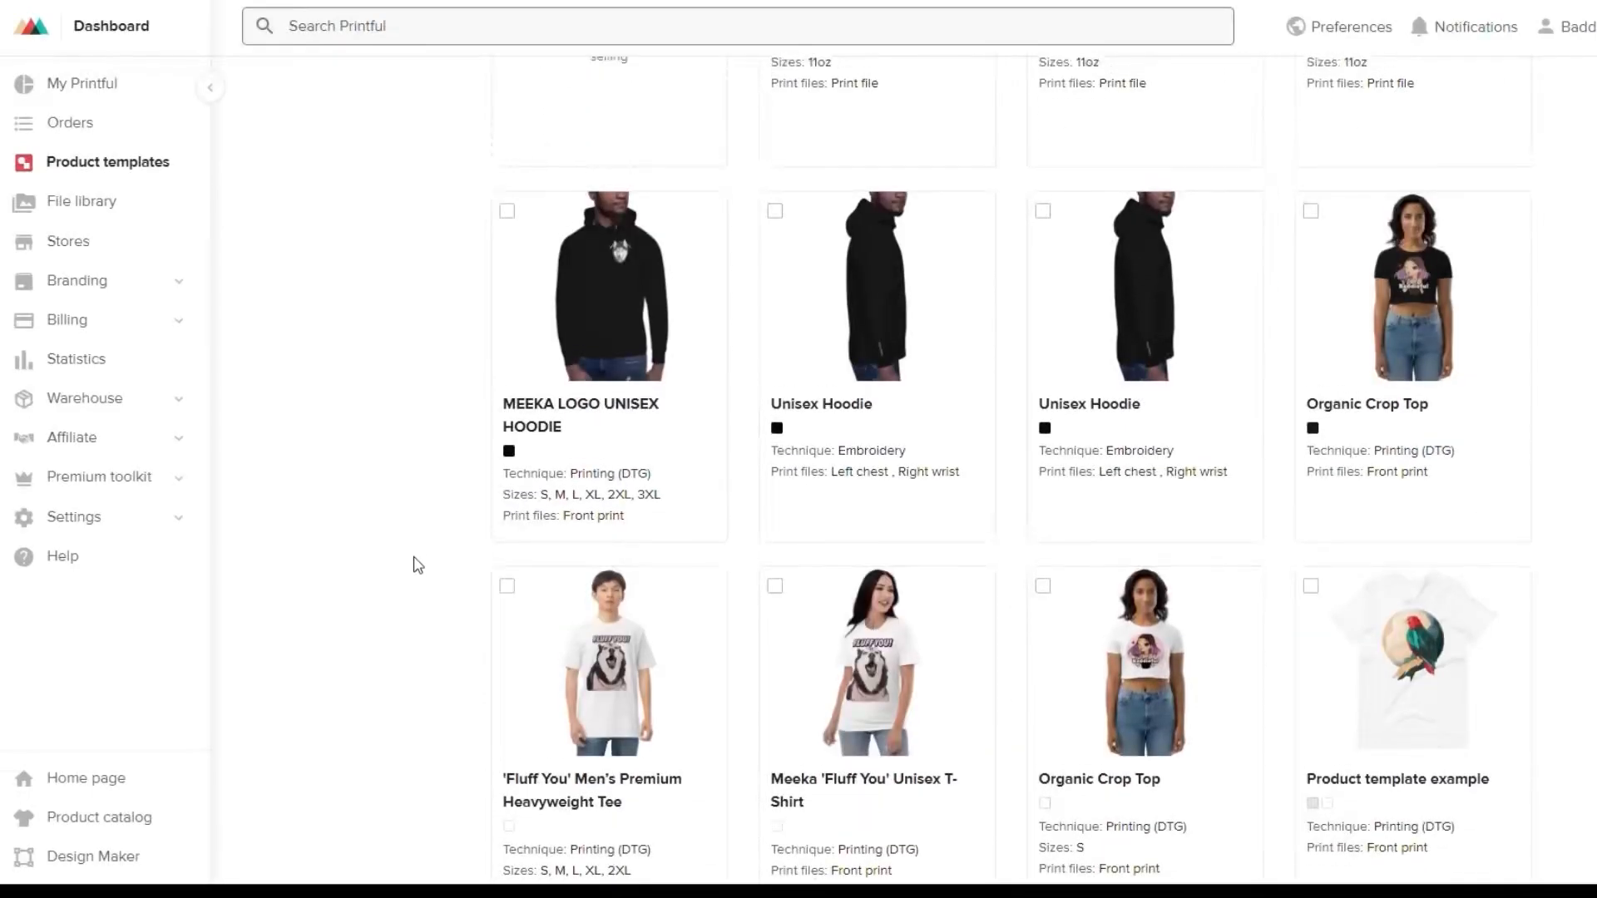
pyautogui.scroll(5, 416, 559)
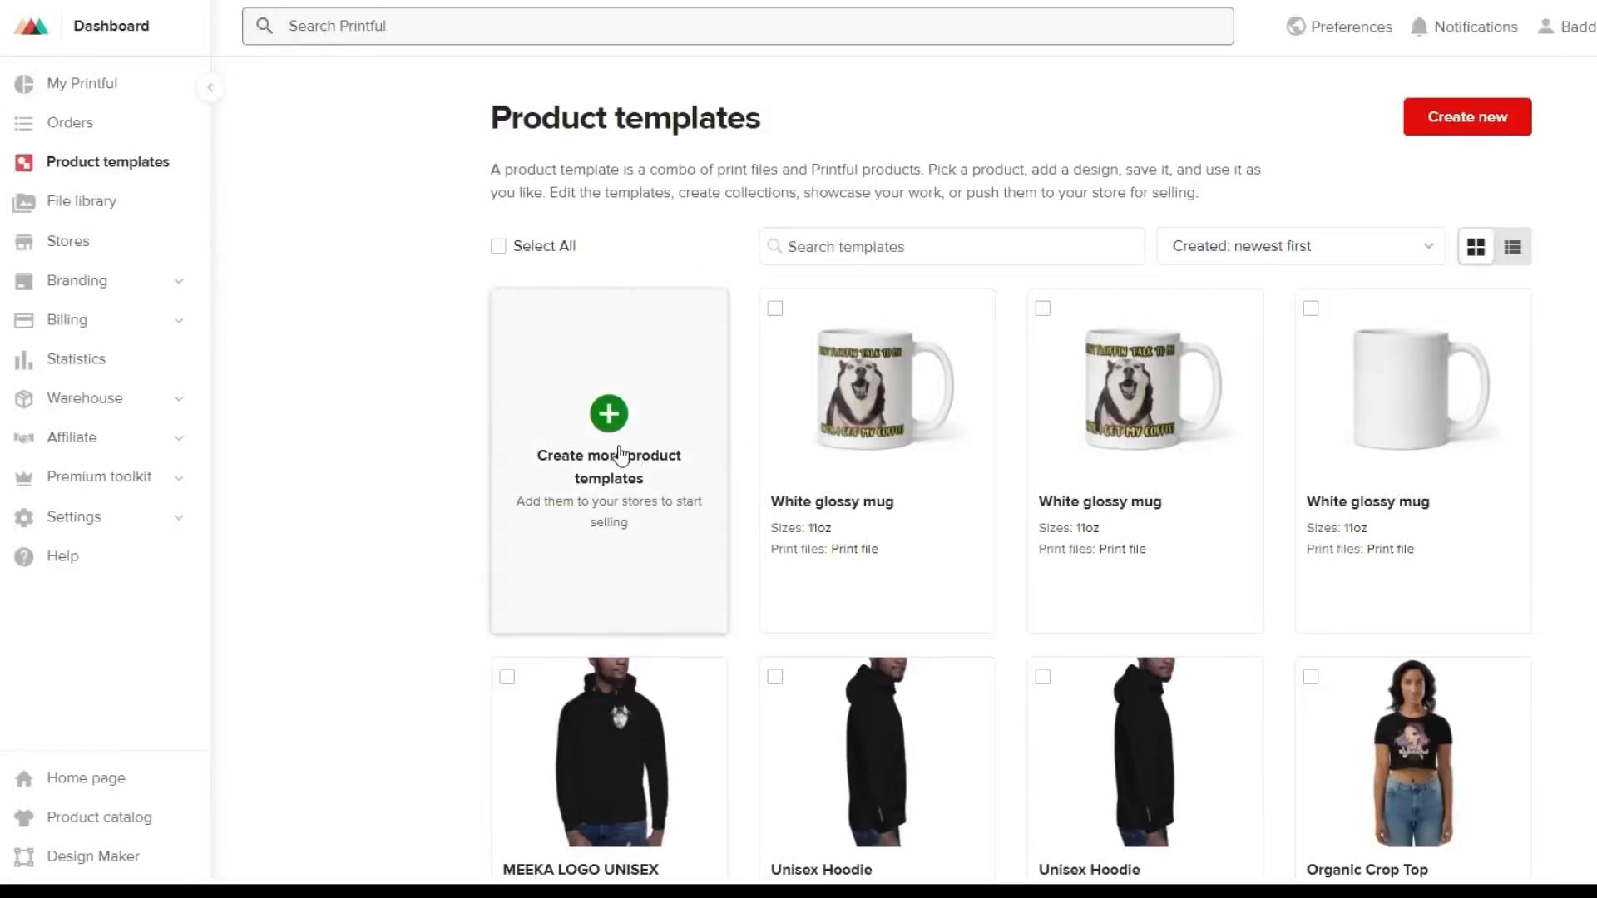
pyautogui.click(620, 455)
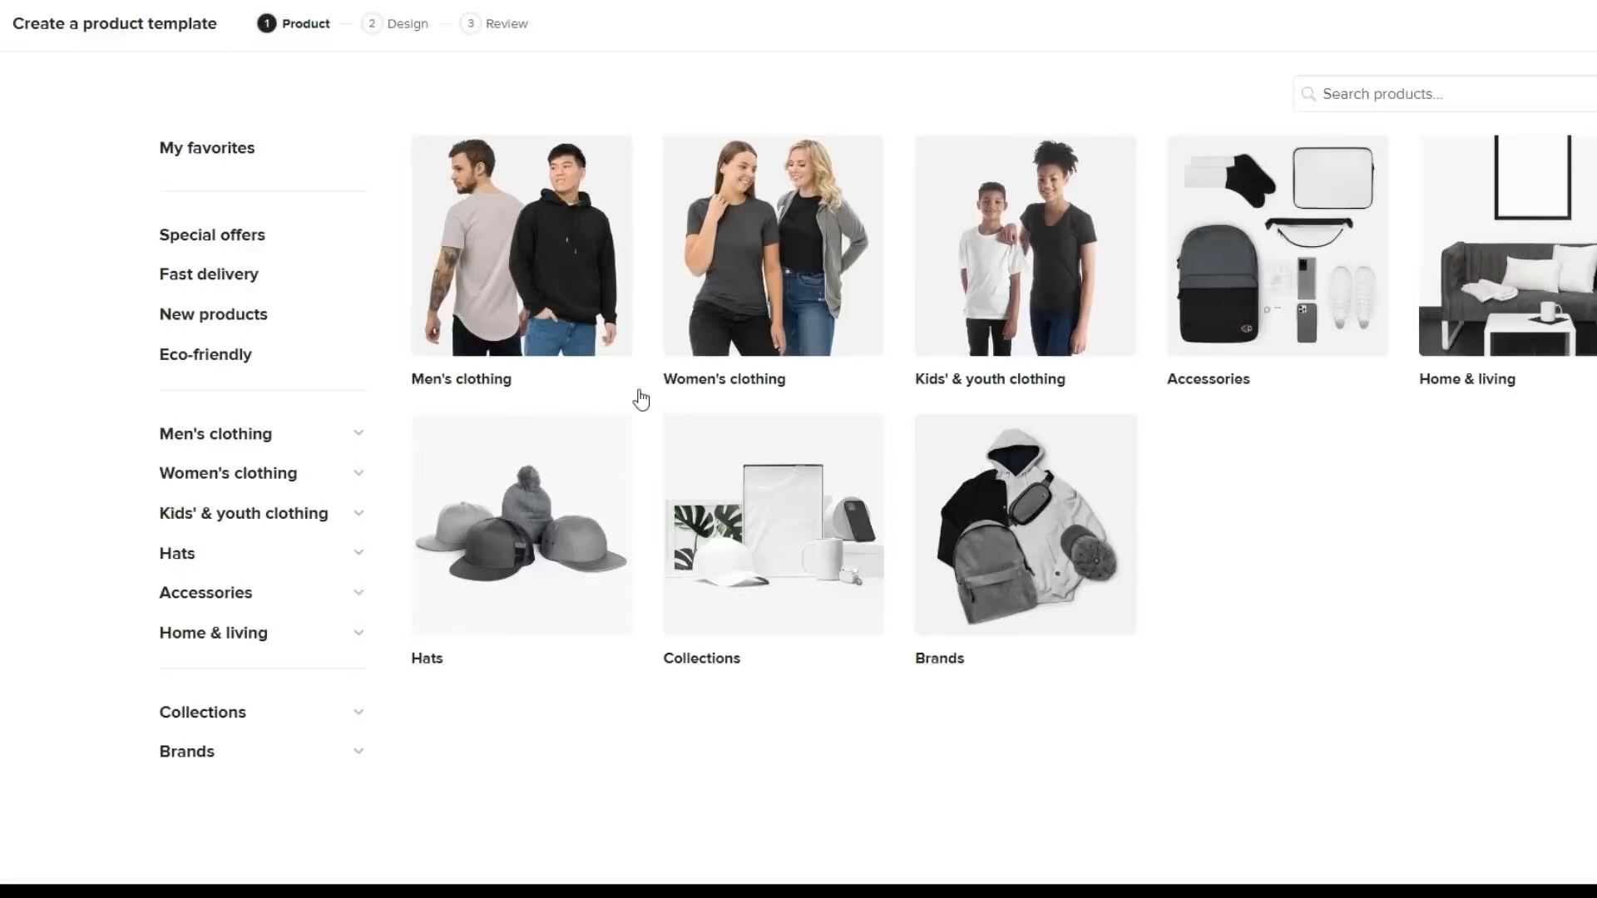
# Find the Men's Classic Tee | Gildan 5000 among all men's clothing and choose it as the template's product
pyautogui.click(557, 279)
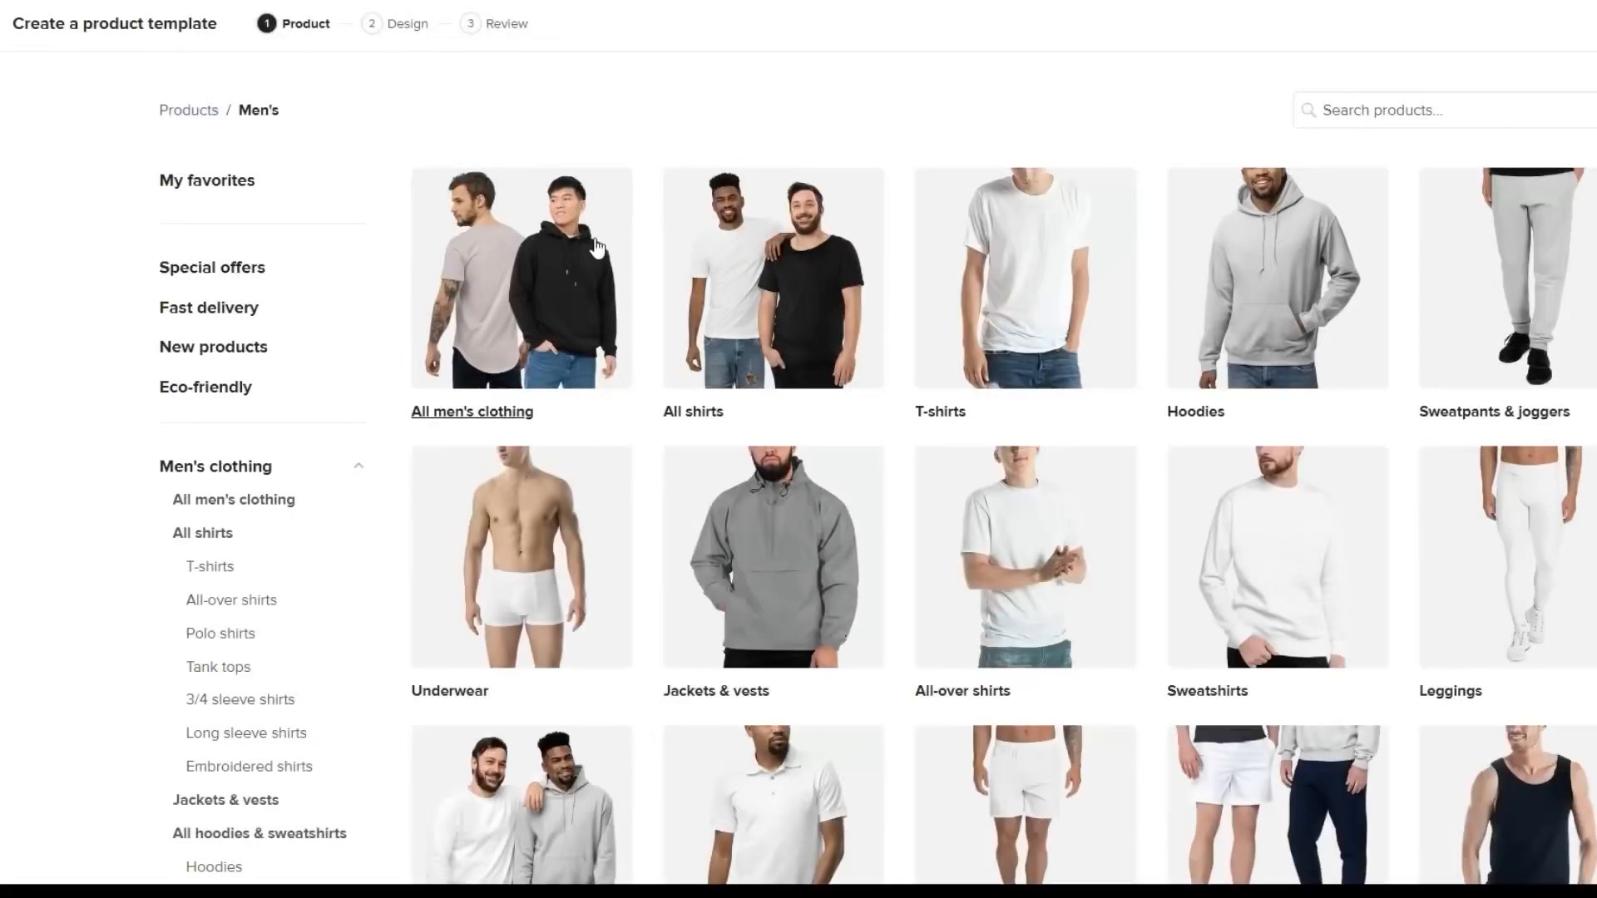
pyautogui.click(519, 284)
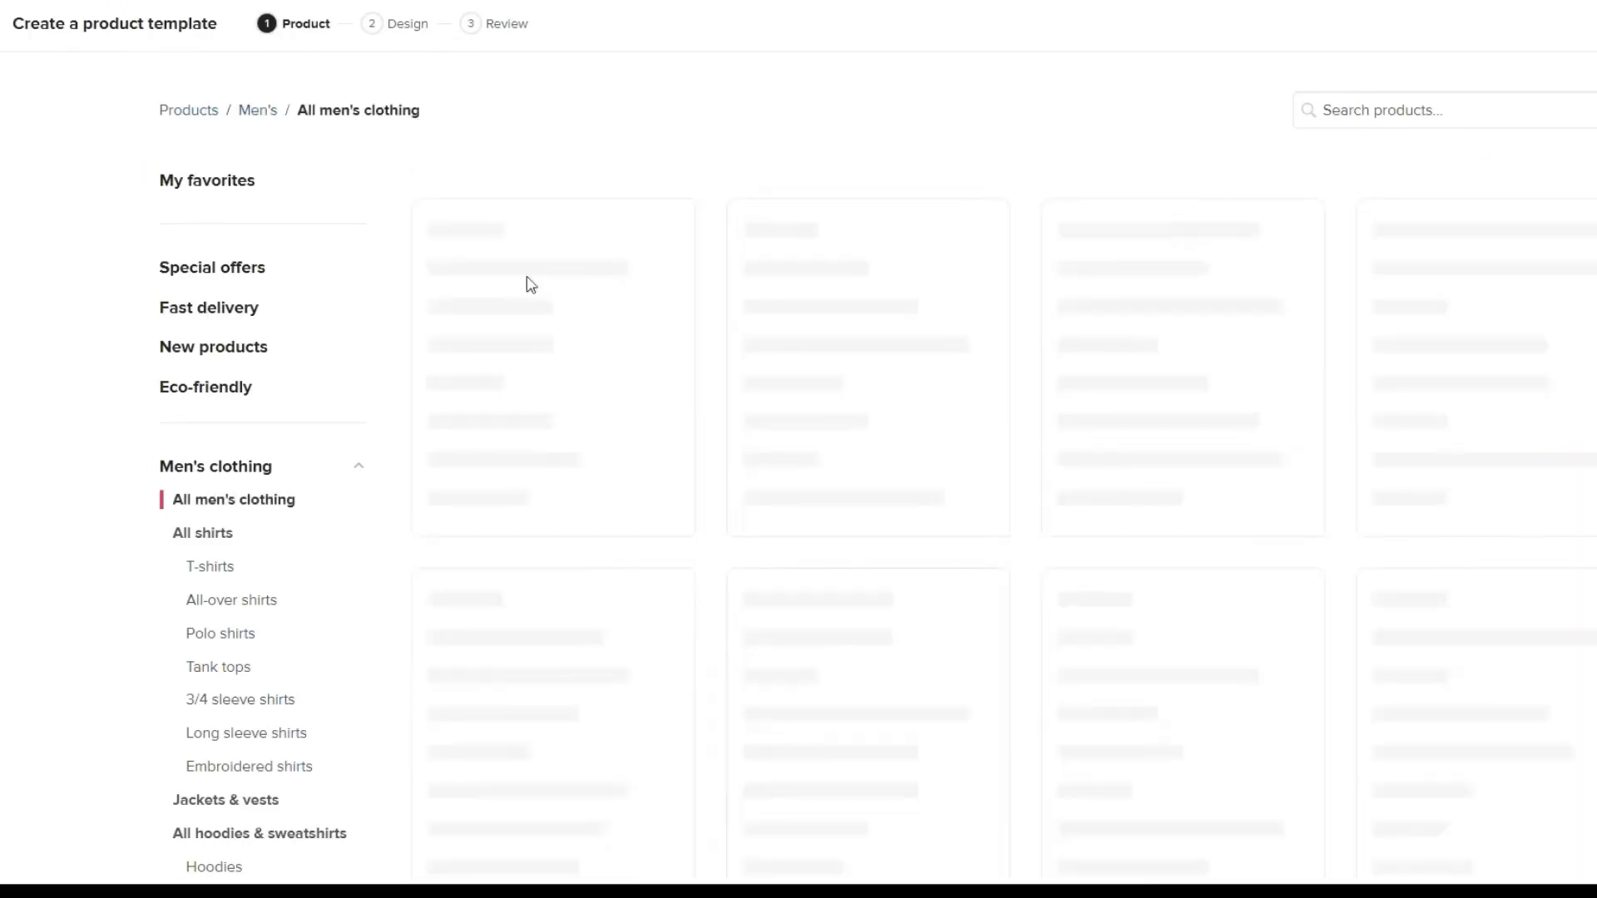
pyautogui.scroll(-5, 705, 332)
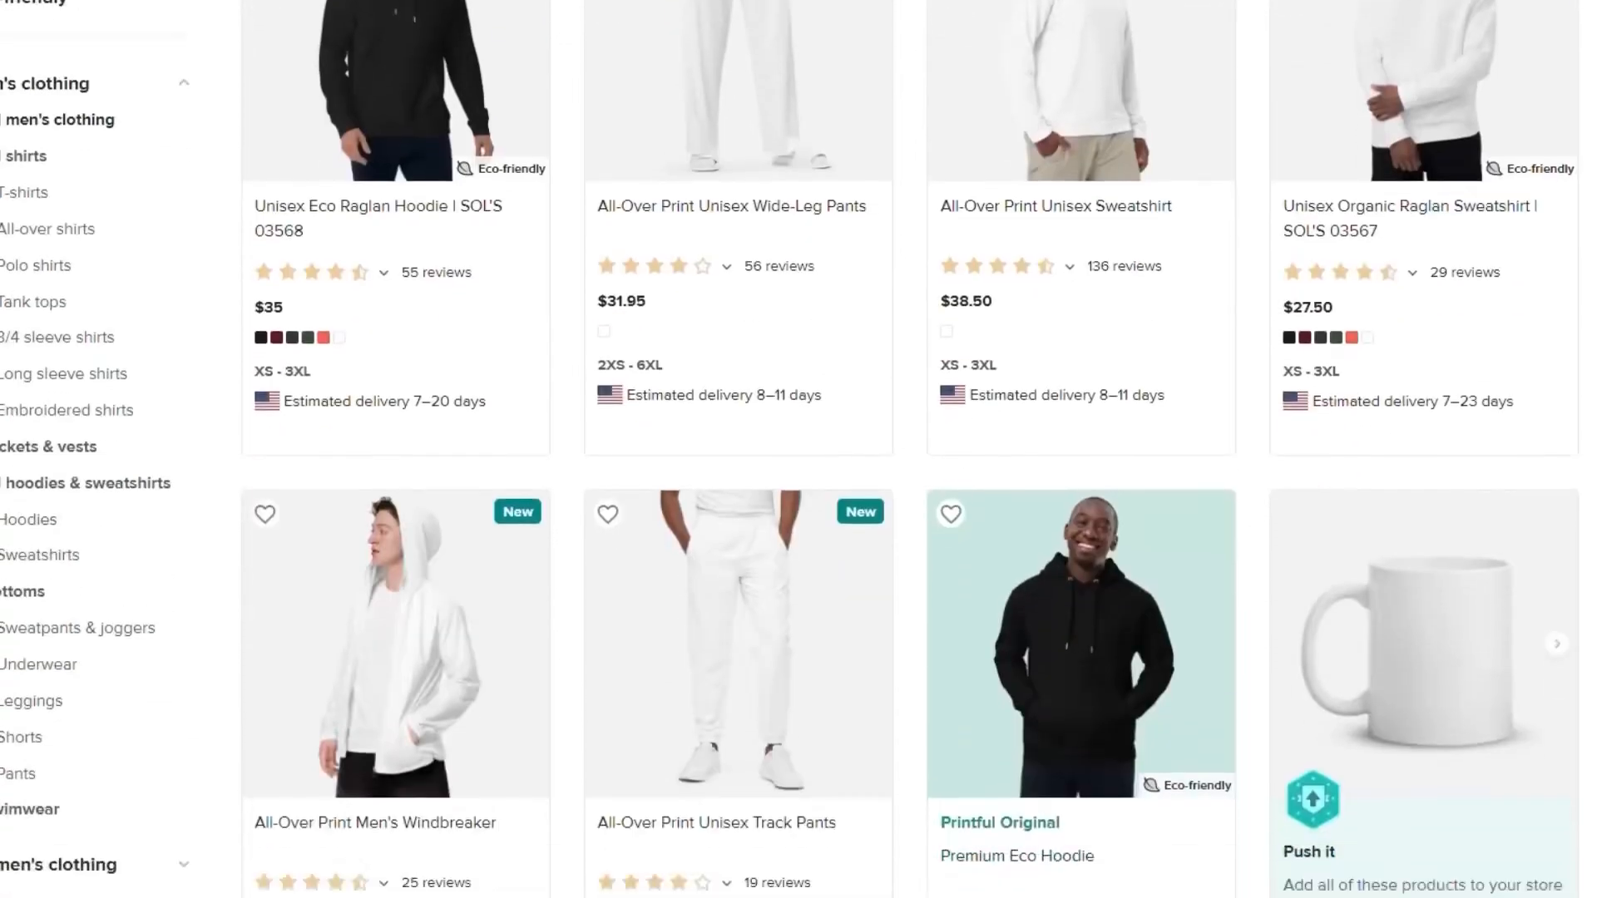
pyautogui.scroll(-6, 798, 449)
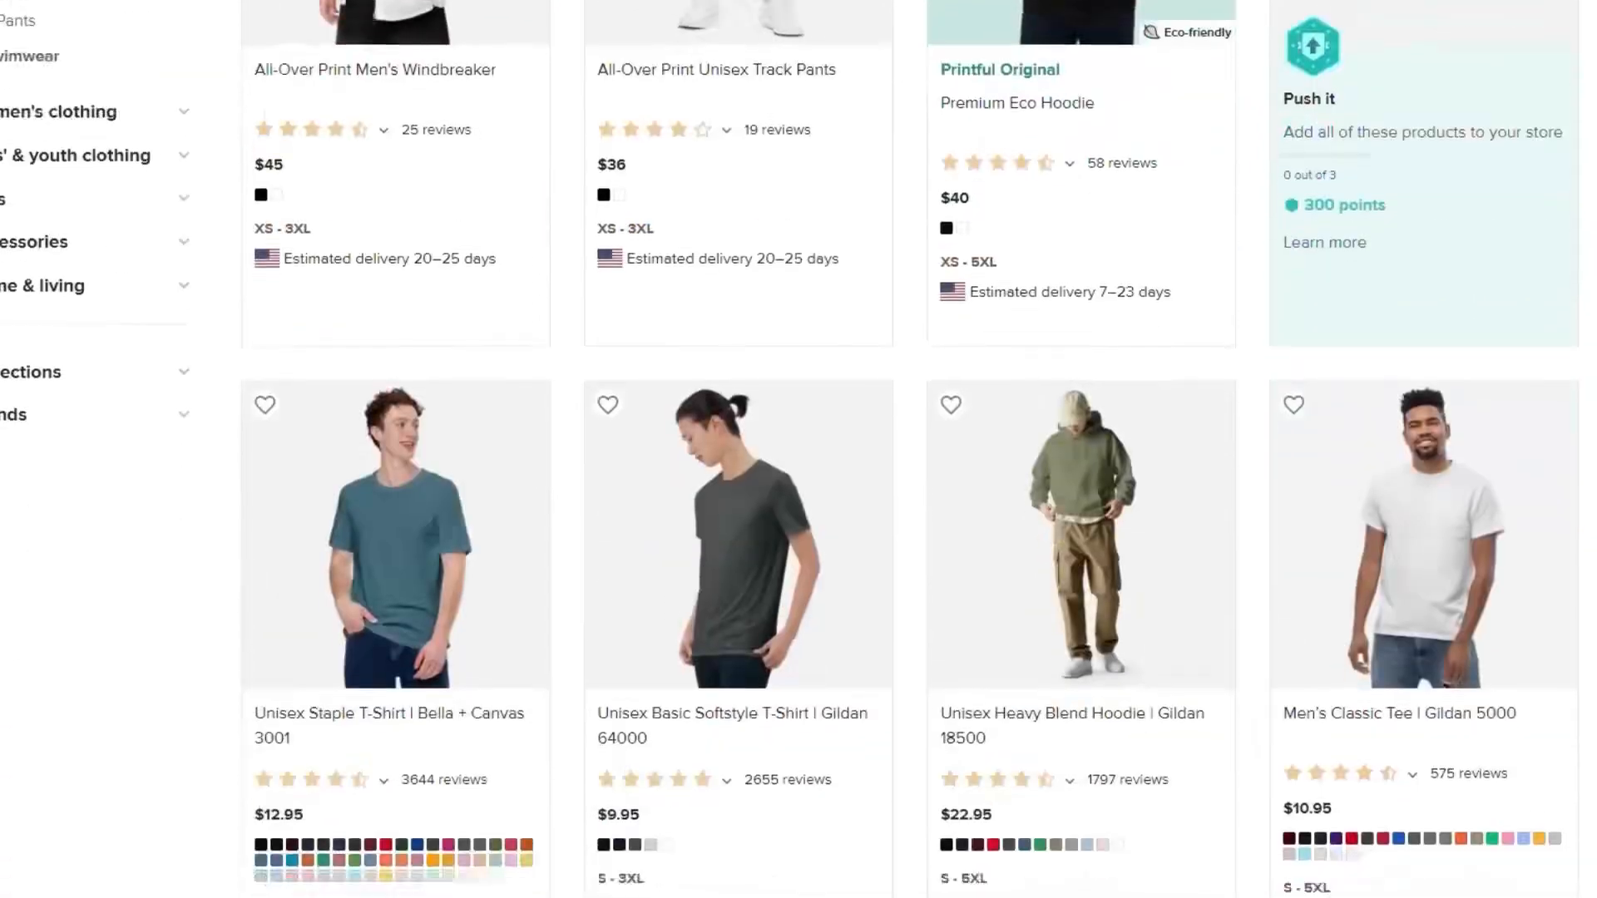
pyautogui.scroll(-3, 799, 449)
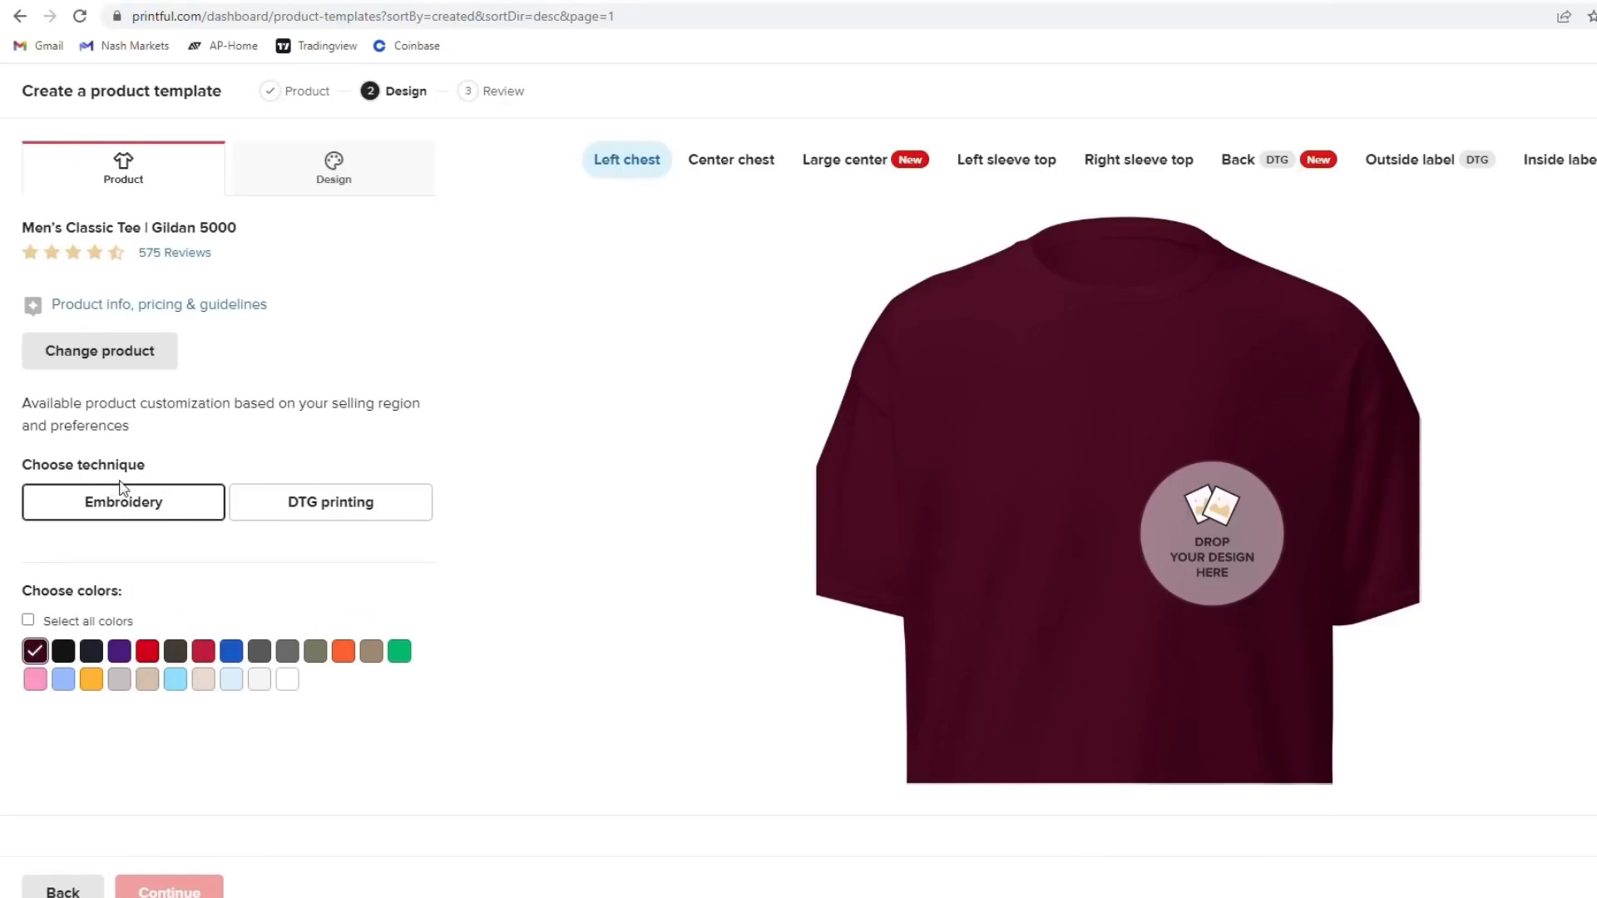
# Add the text "FAITH" to the shirt's left chest and set its thread color to 1801 White
pyautogui.click(325, 186)
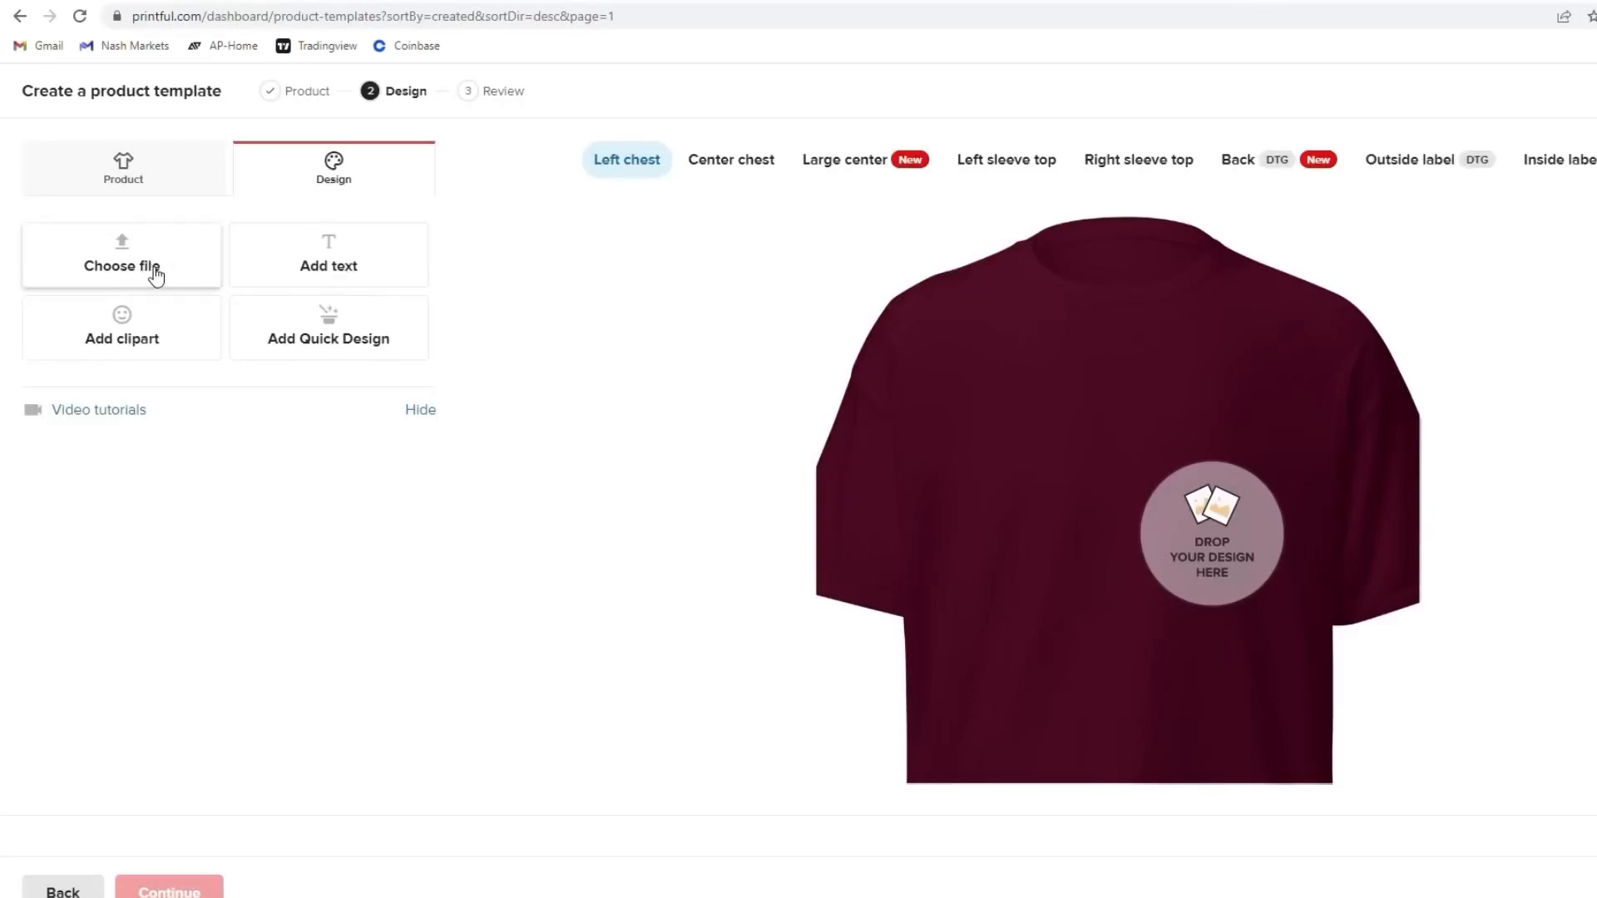
pyautogui.click(319, 273)
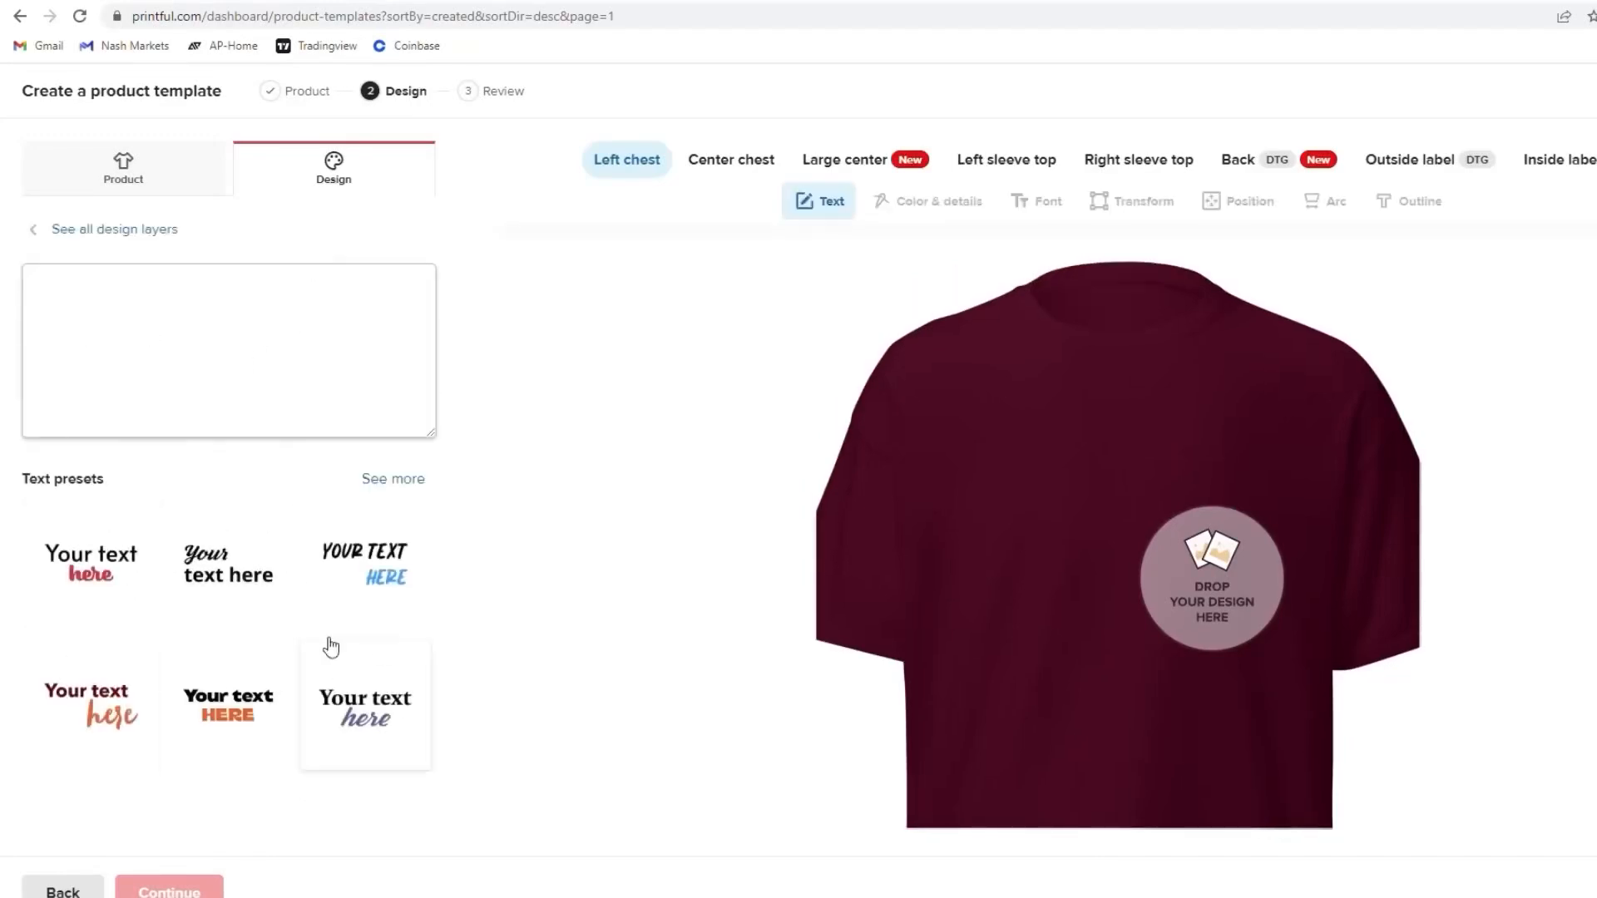
pyautogui.click(251, 349)
pyautogui.write('FAITH')
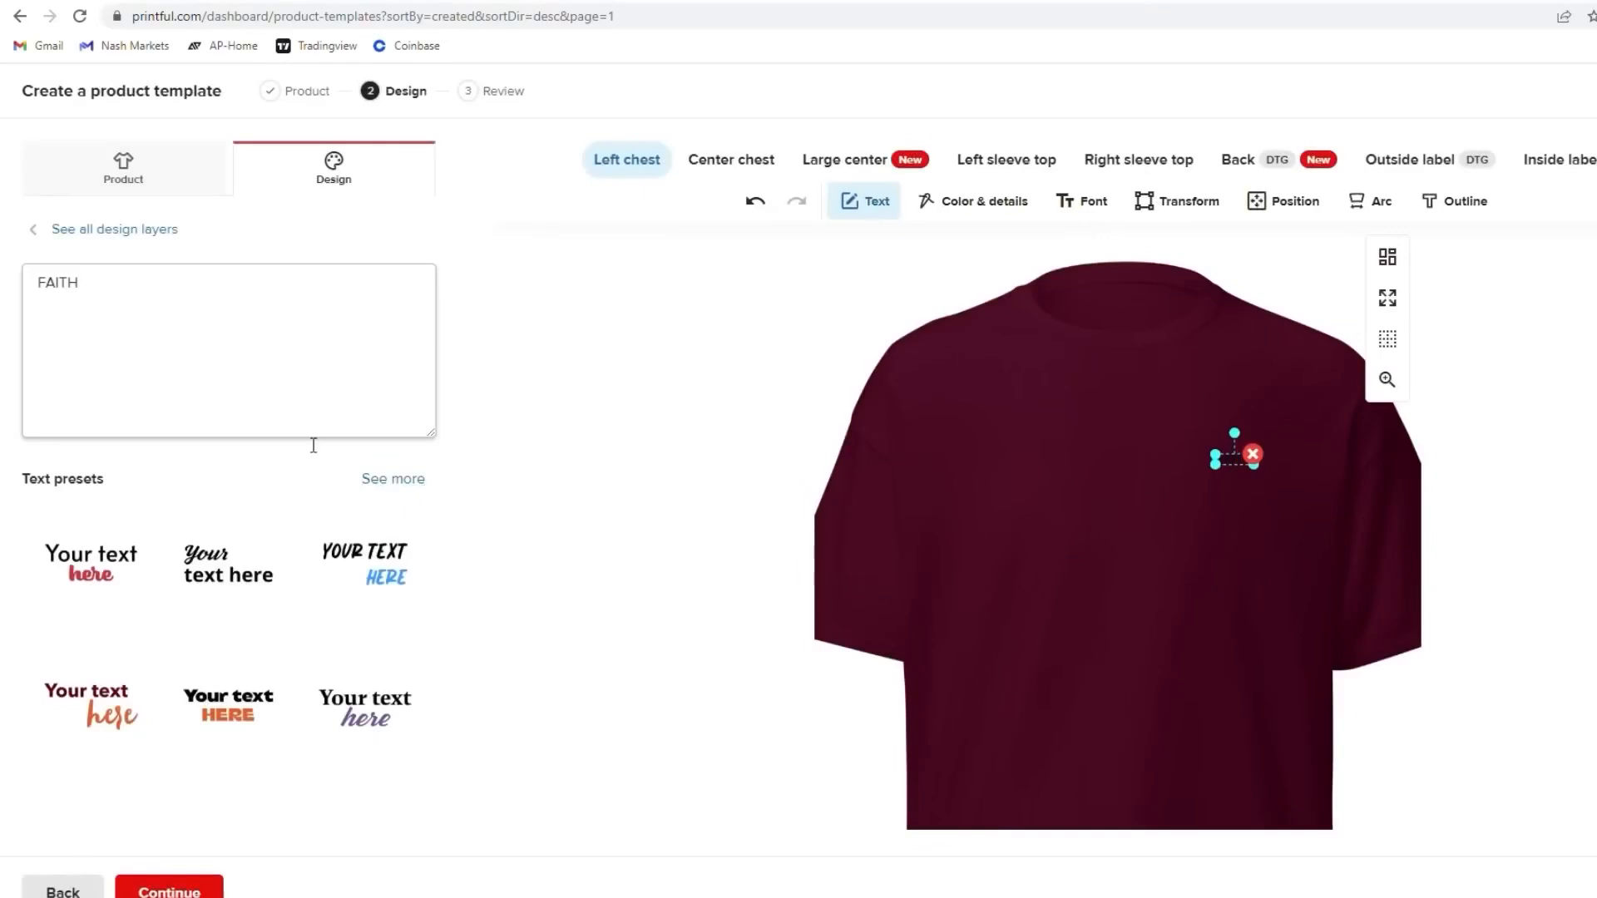
pyautogui.click(999, 213)
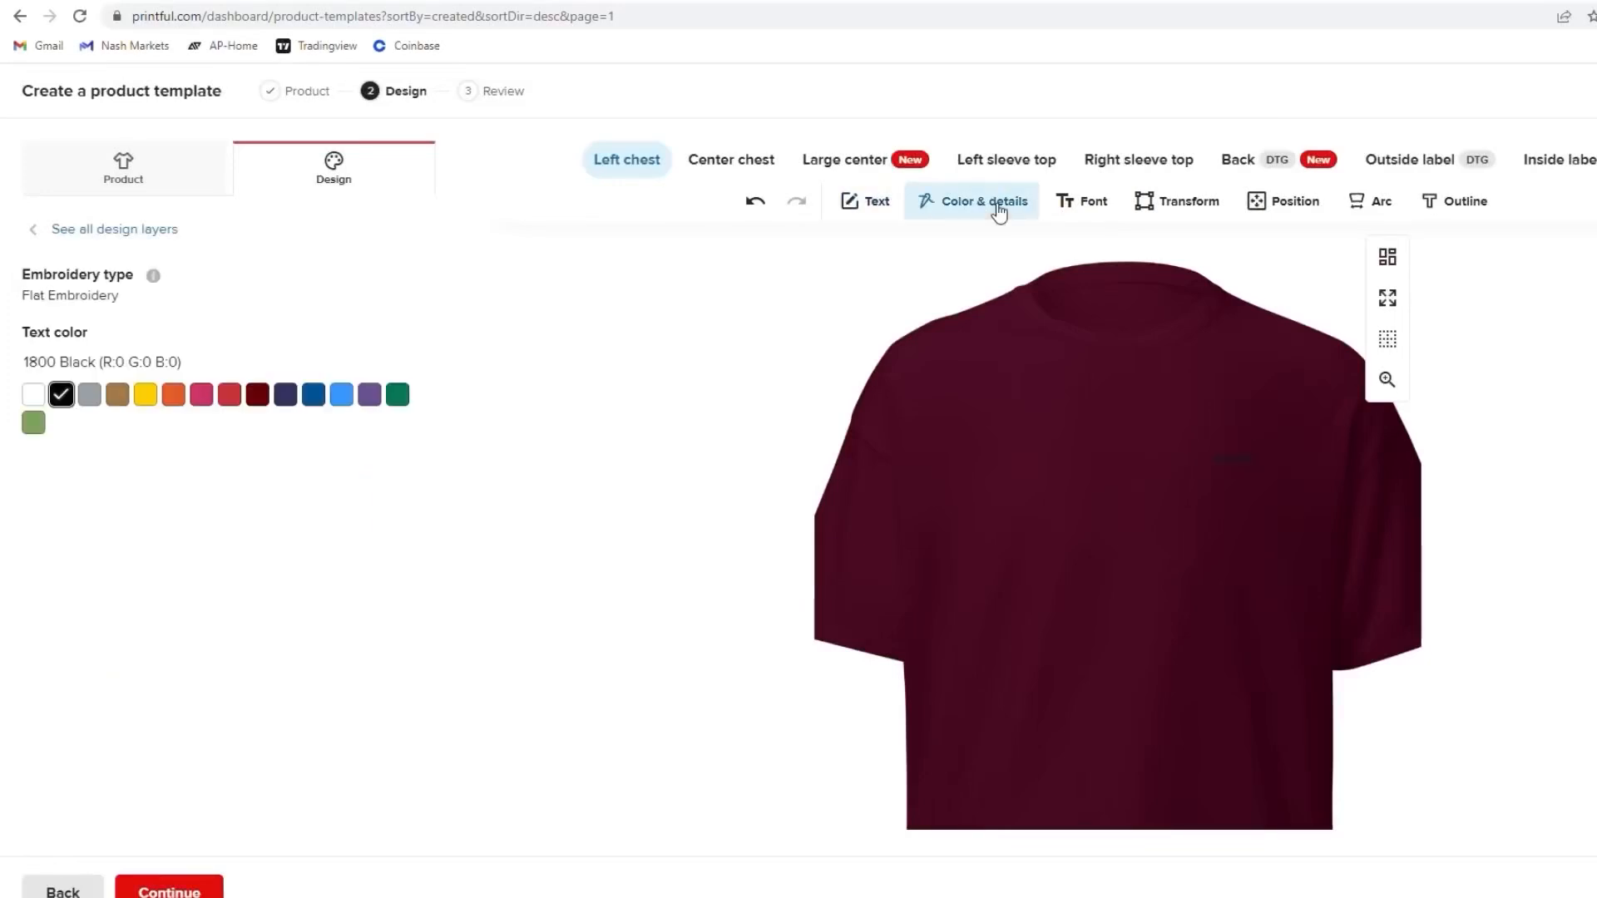
pyautogui.click(36, 391)
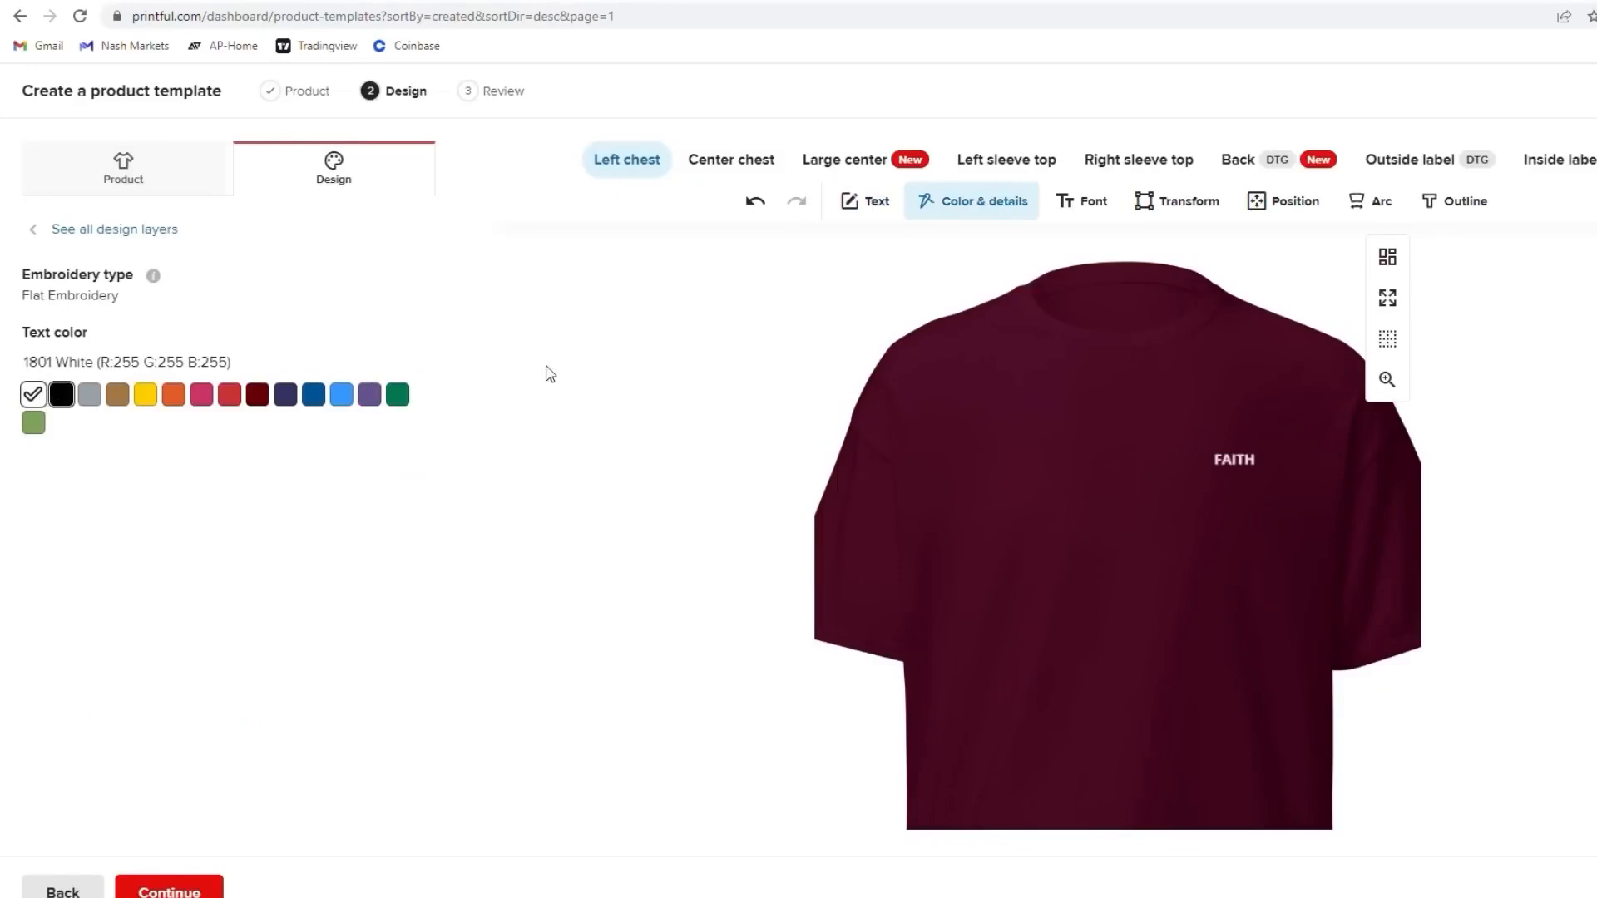
# Extend the left chest text with a line of nine dashes and the word "FEAR" on a third line
pyautogui.click(877, 218)
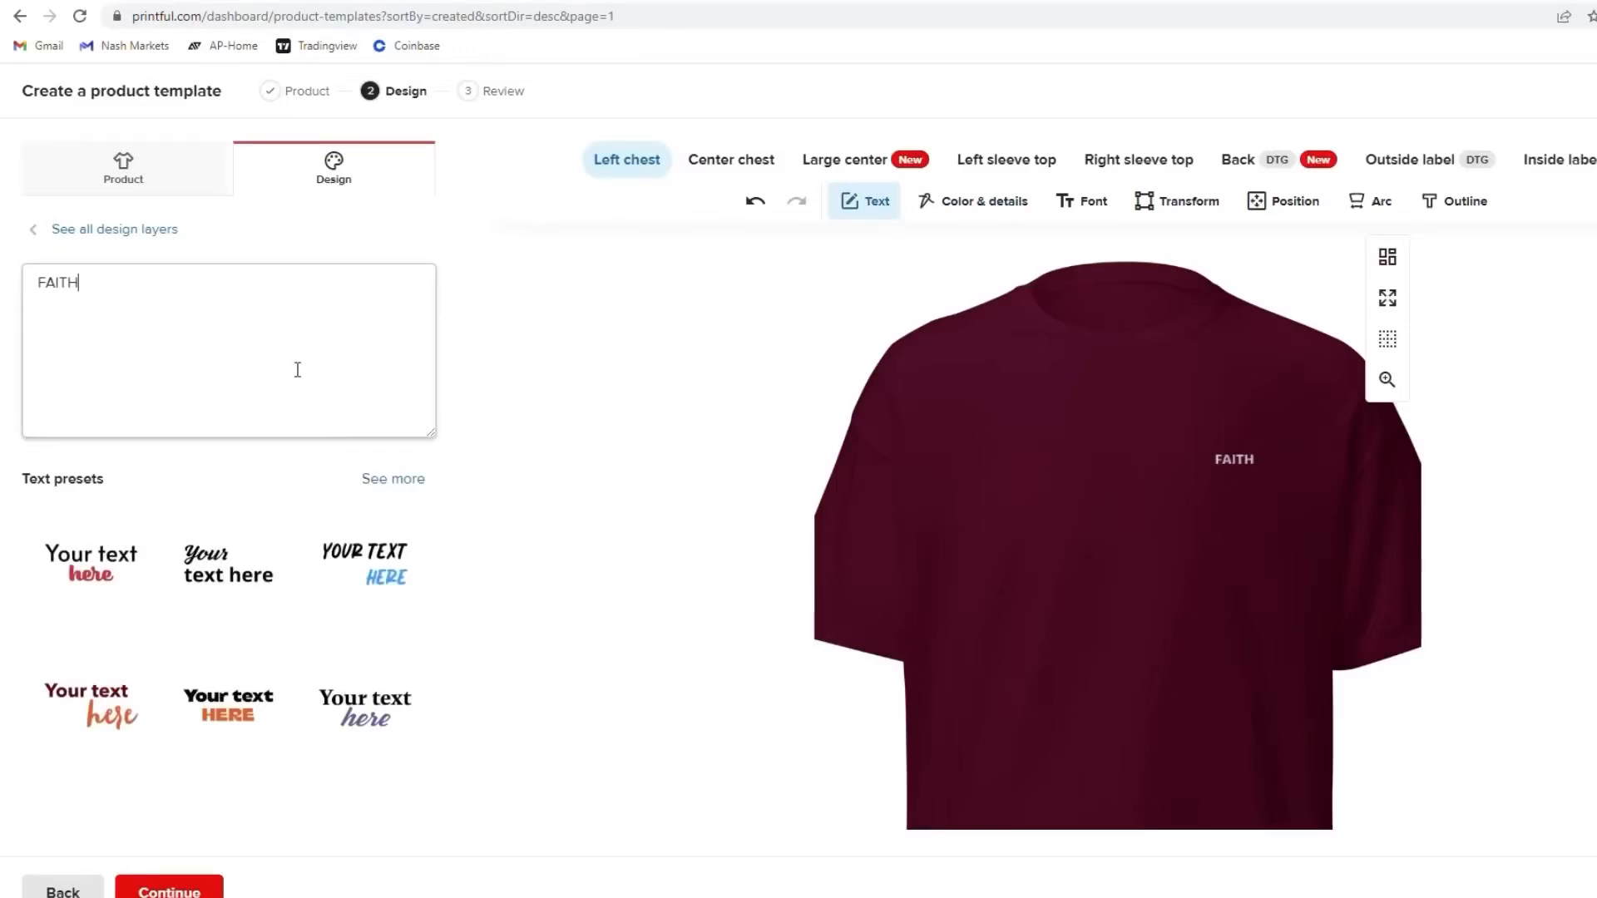
pyautogui.press('Return')
pyautogui.write('---')
pyautogui.write('feel')
pyautogui.press('BackSpace')
pyautogui.press('BackSpace')
pyautogui.press('BackSpace')
pyautogui.press('BackSpace')
pyautogui.write('FEAR')
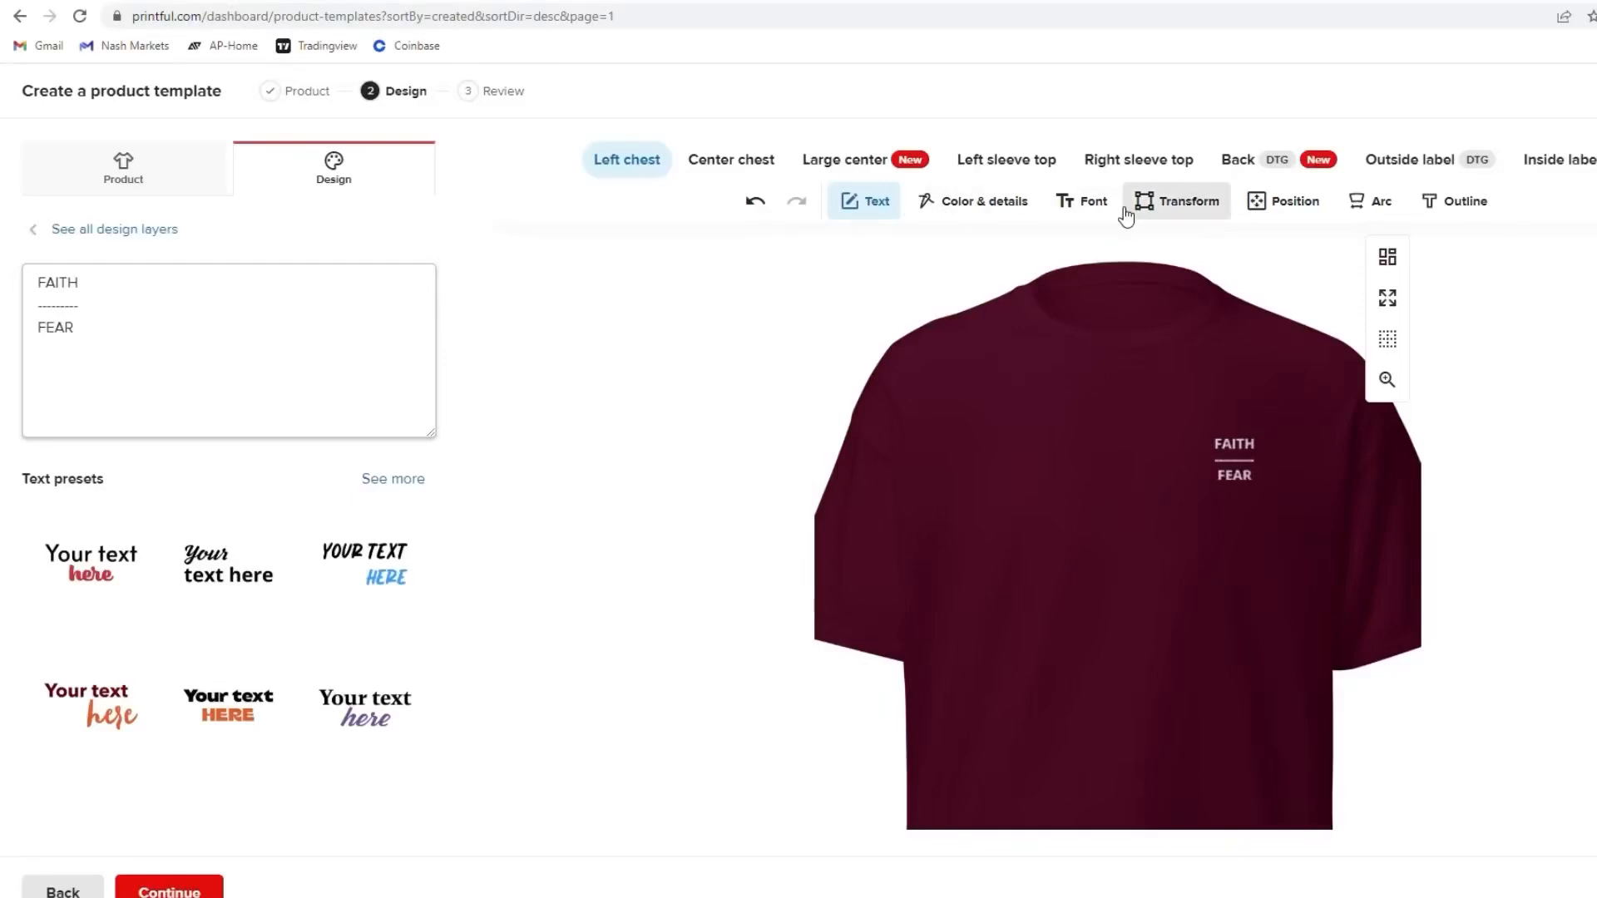
# Set the font of the left chest text to Antique Olive Nord
pyautogui.click(1104, 211)
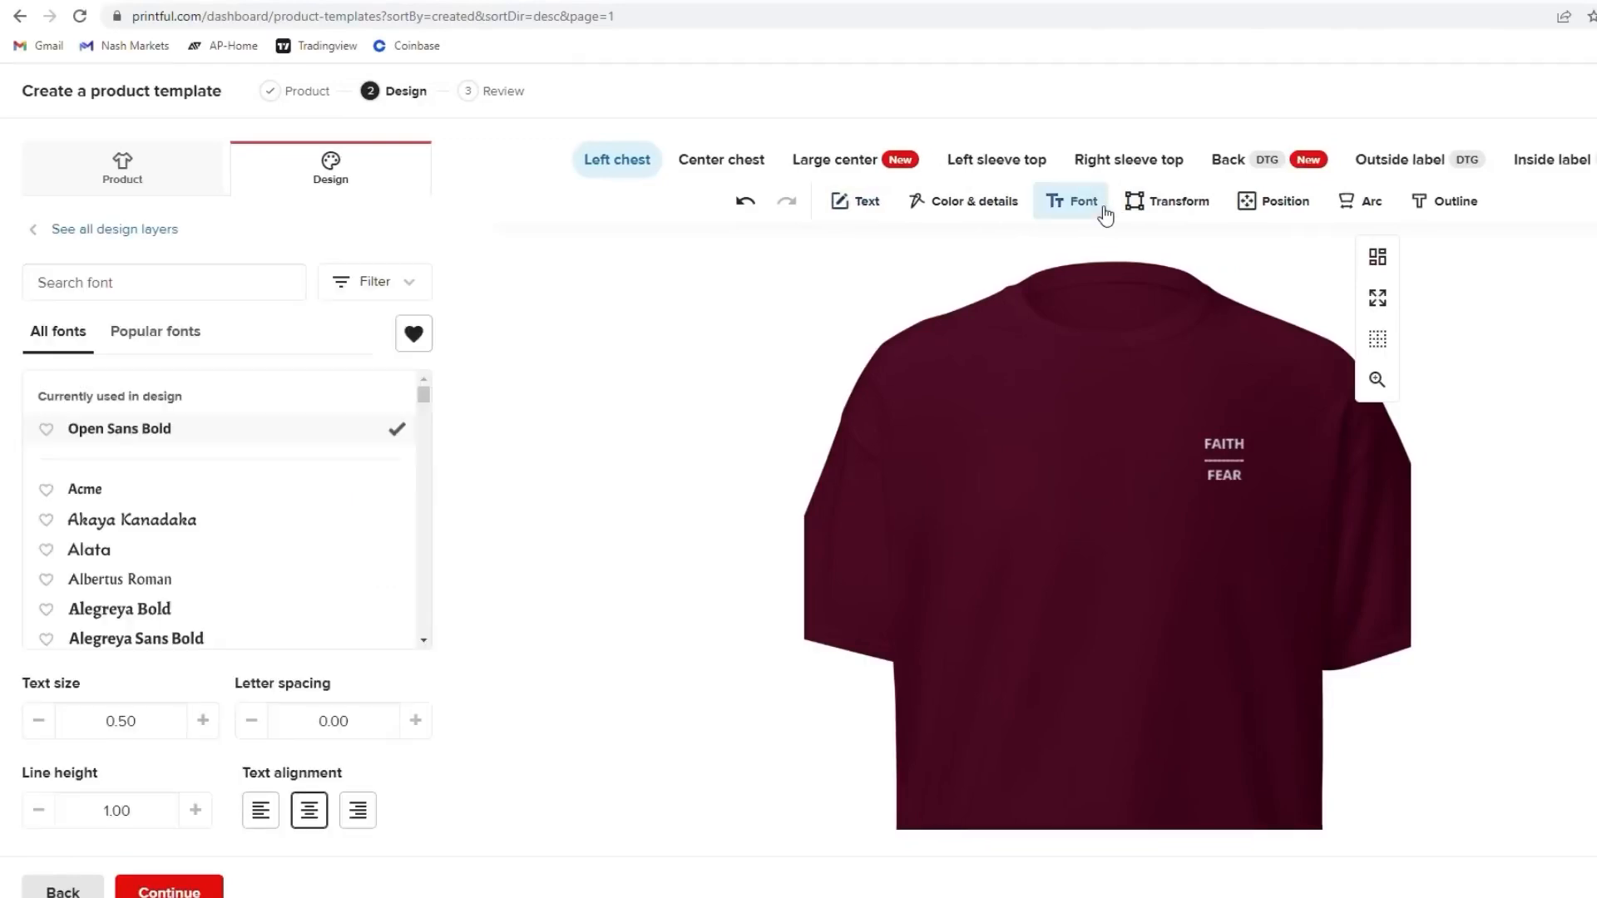
pyautogui.scroll(-3, 312, 545)
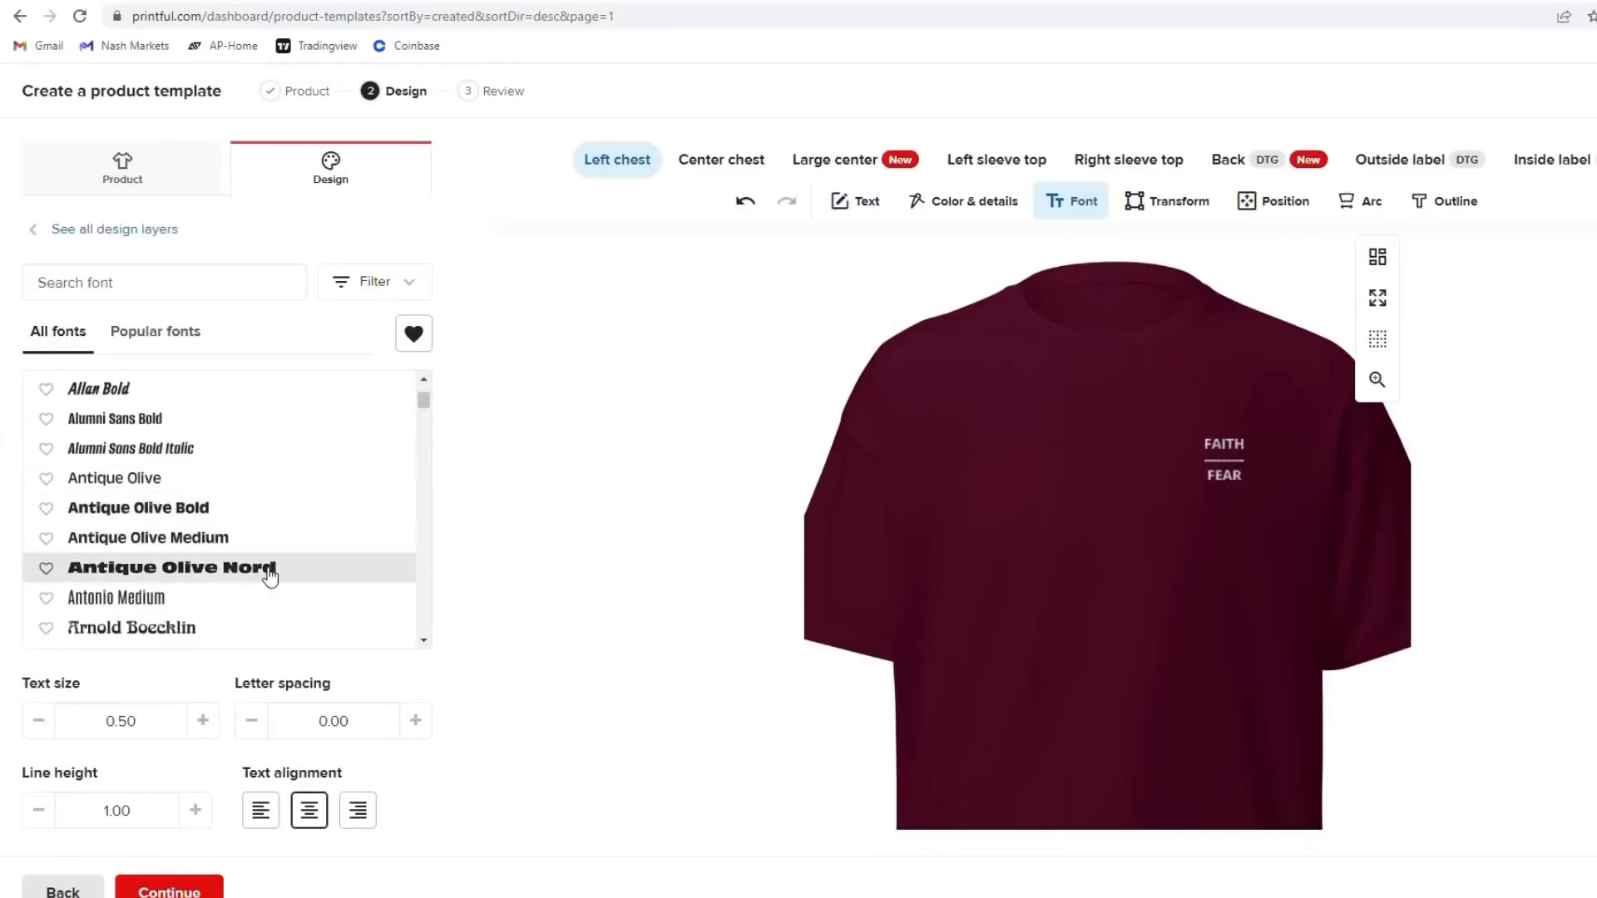
pyautogui.click(270, 576)
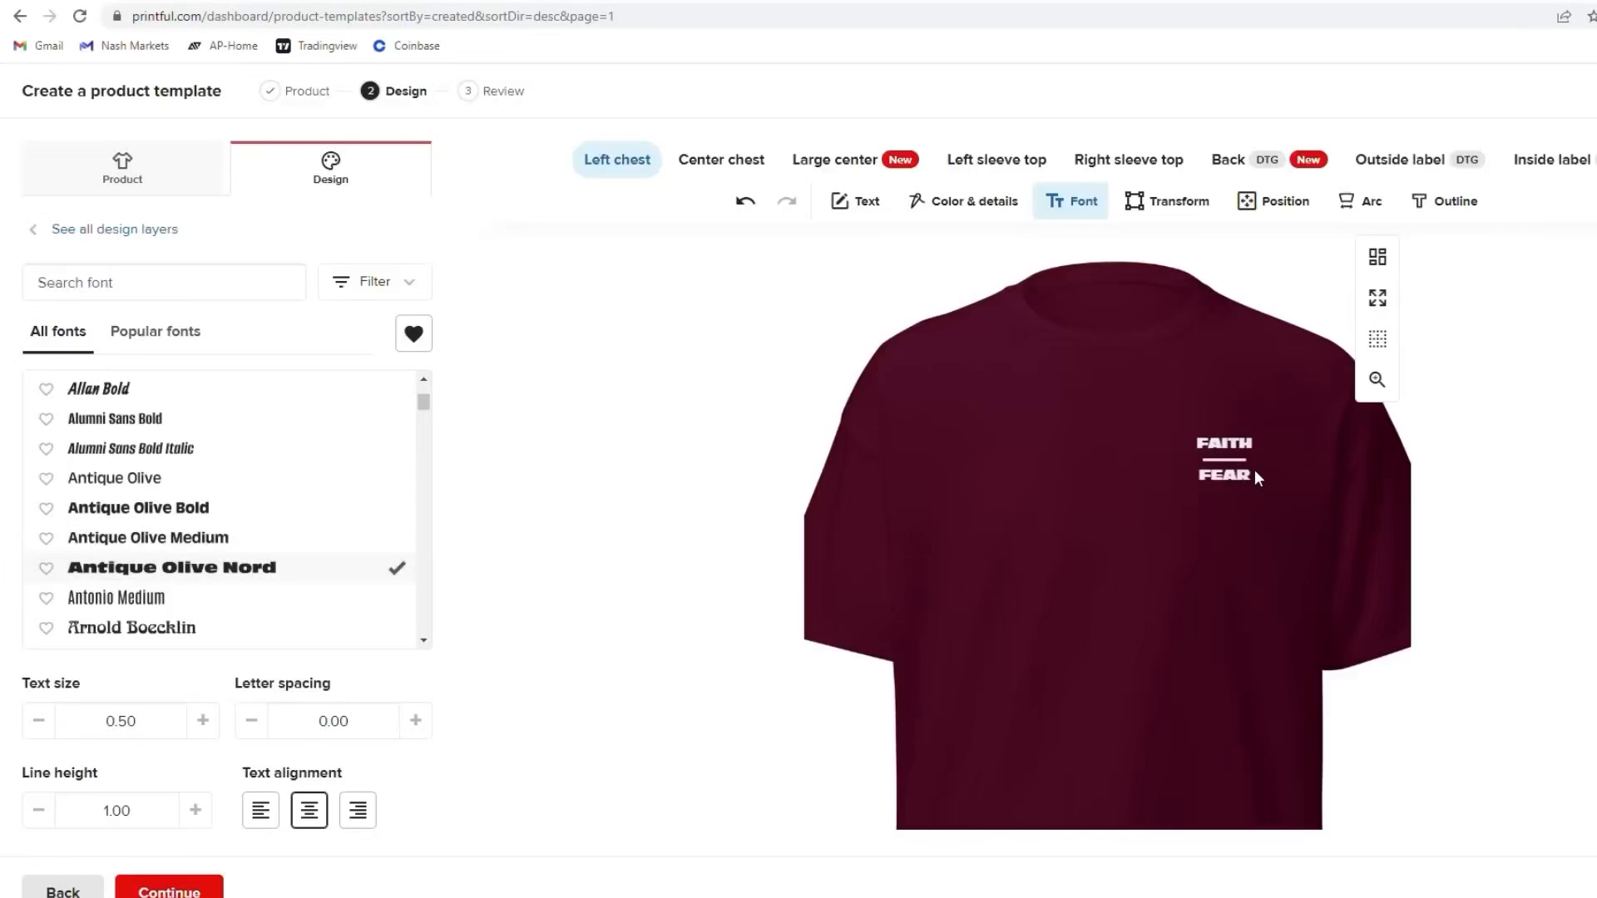
# Try the Avenir Next Medium font on the chest text, and return to Antique Olive Nord
pyautogui.scroll(6, 249, 579)
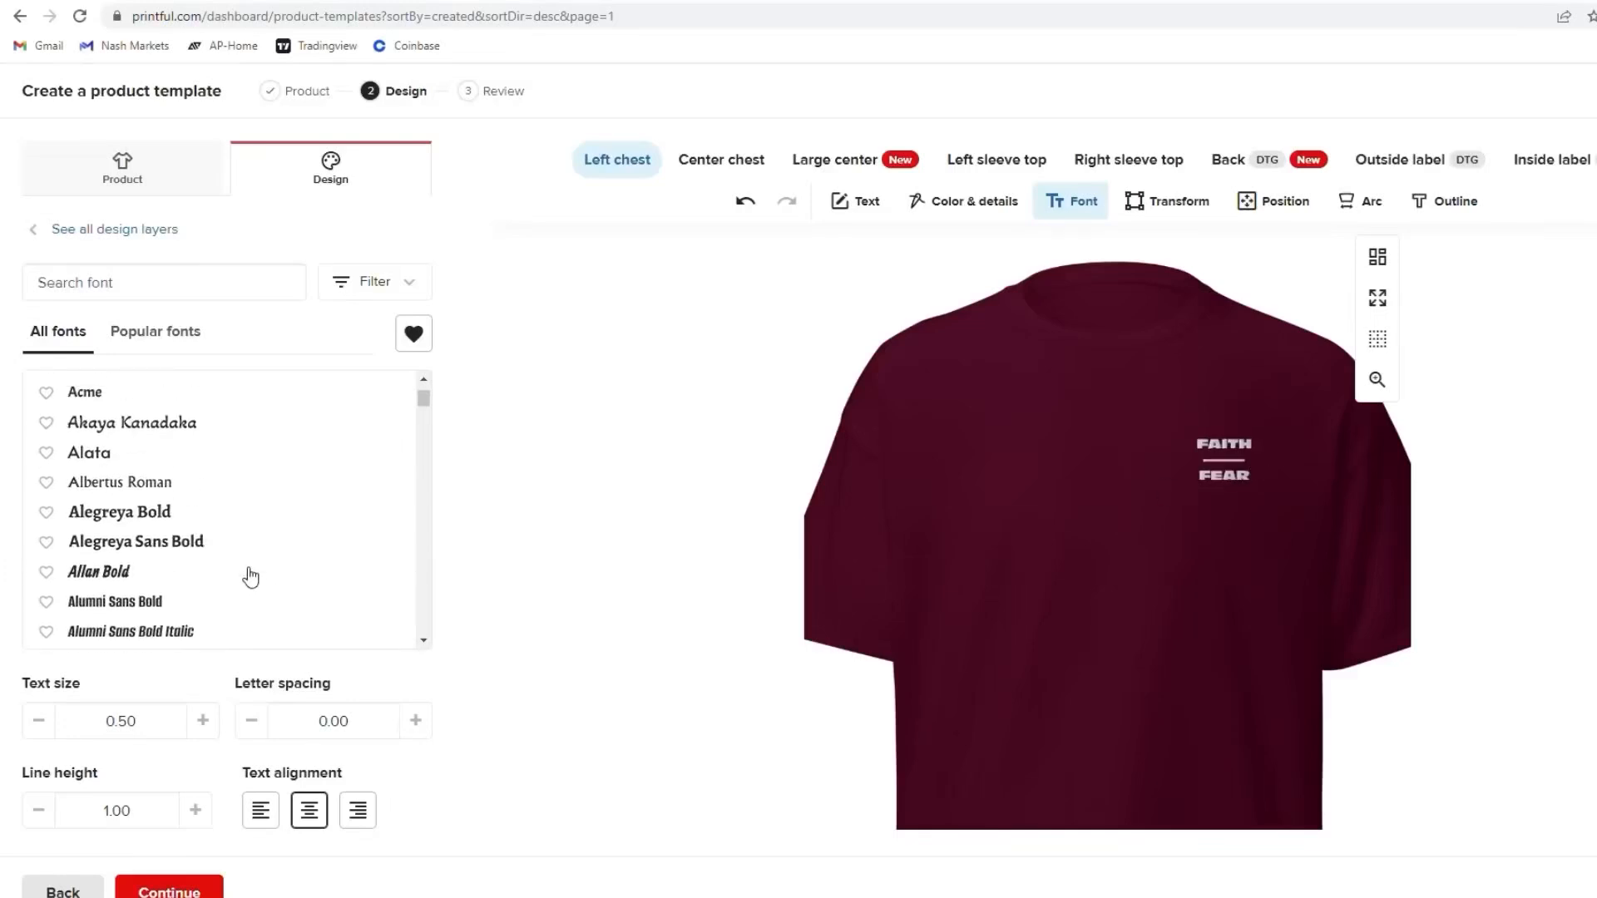
pyautogui.scroll(-10, 215, 486)
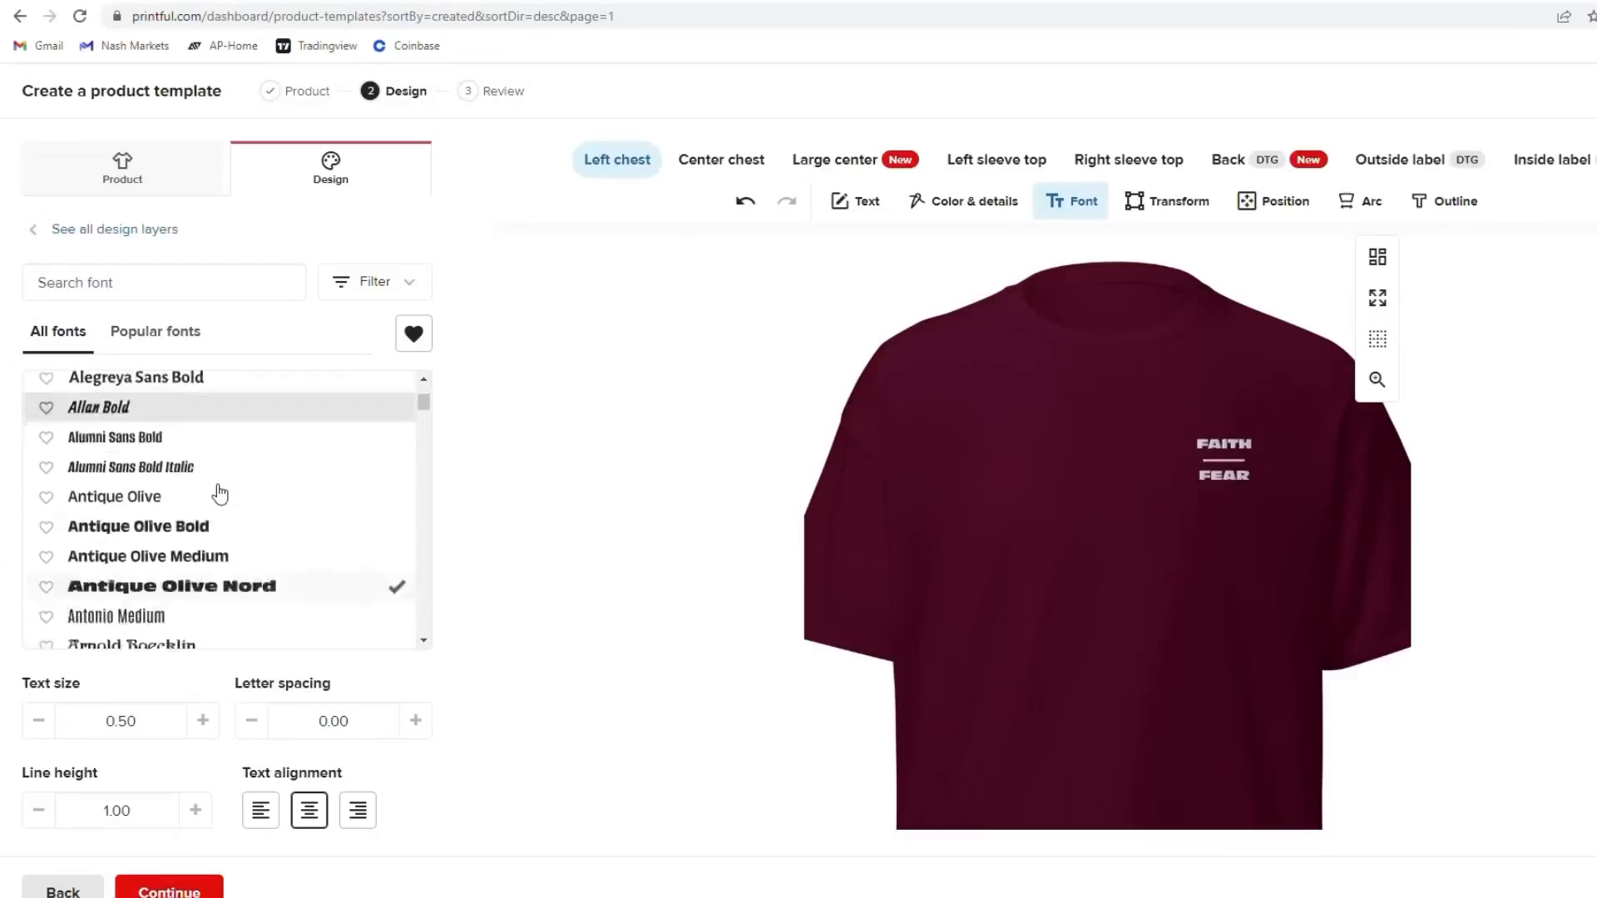
pyautogui.click(218, 497)
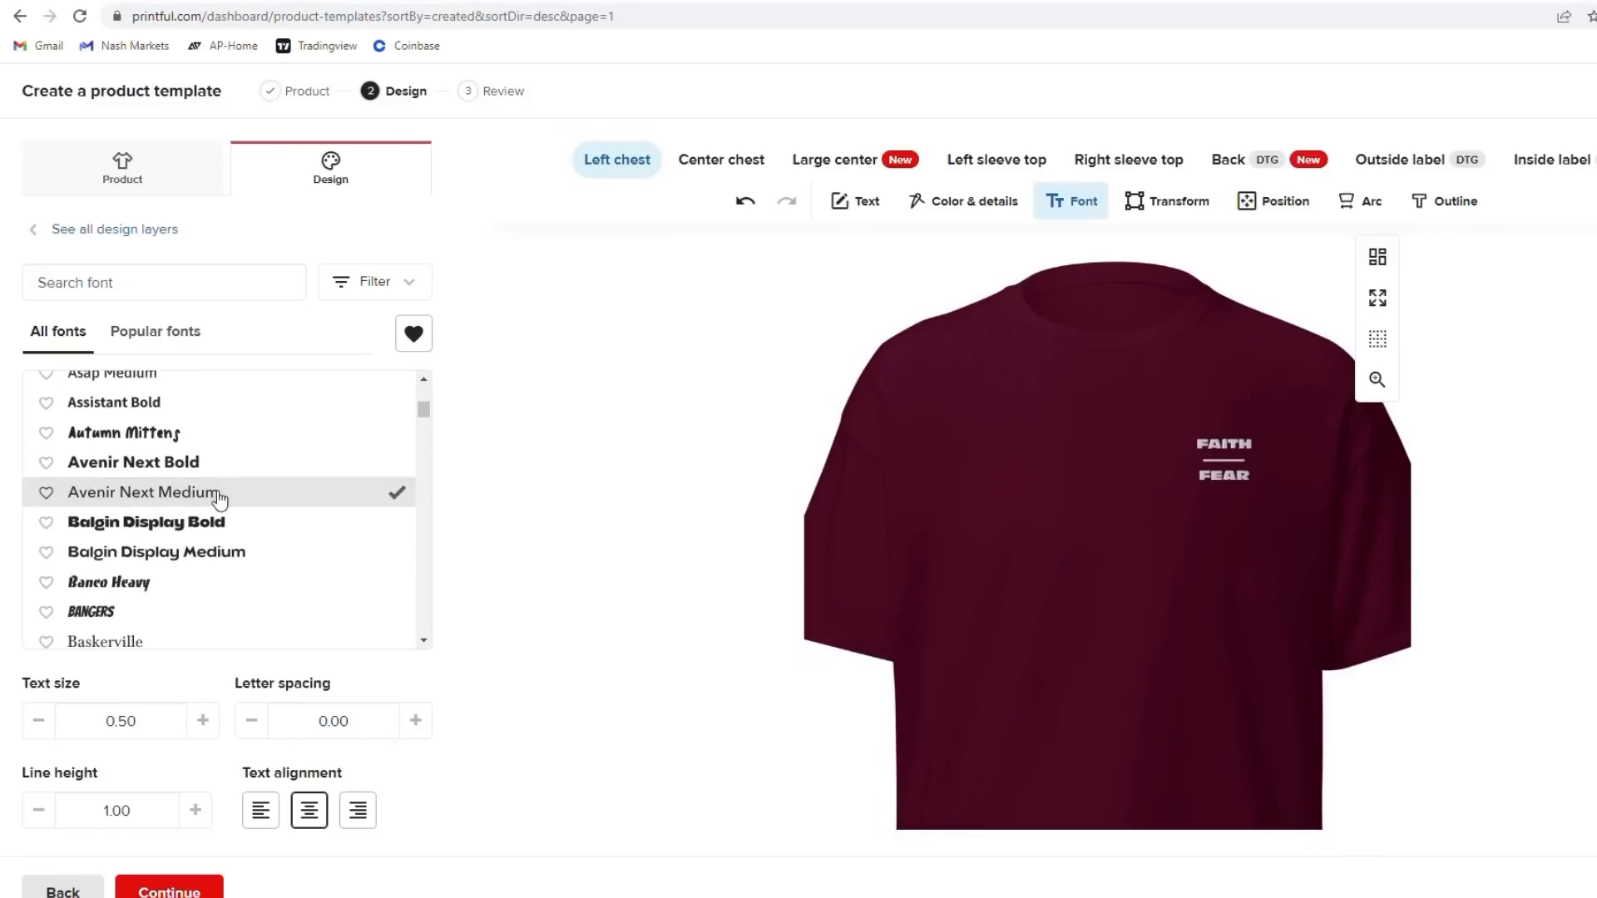
pyautogui.scroll(-1, 218, 497)
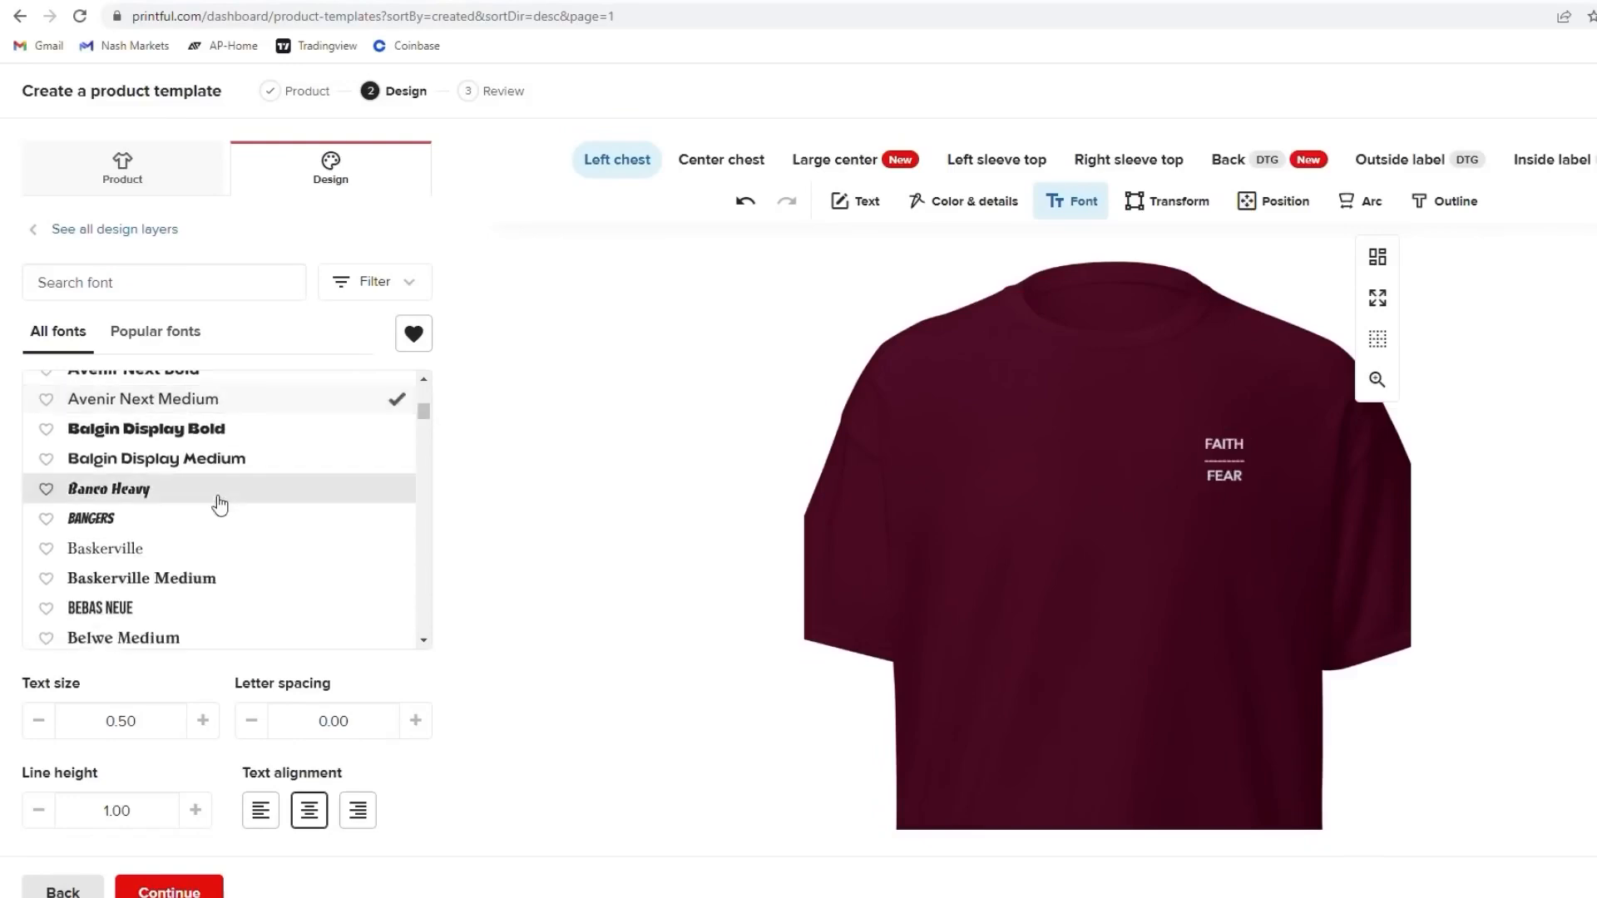
pyautogui.scroll(2, 162, 530)
pyautogui.scroll(2, 169, 533)
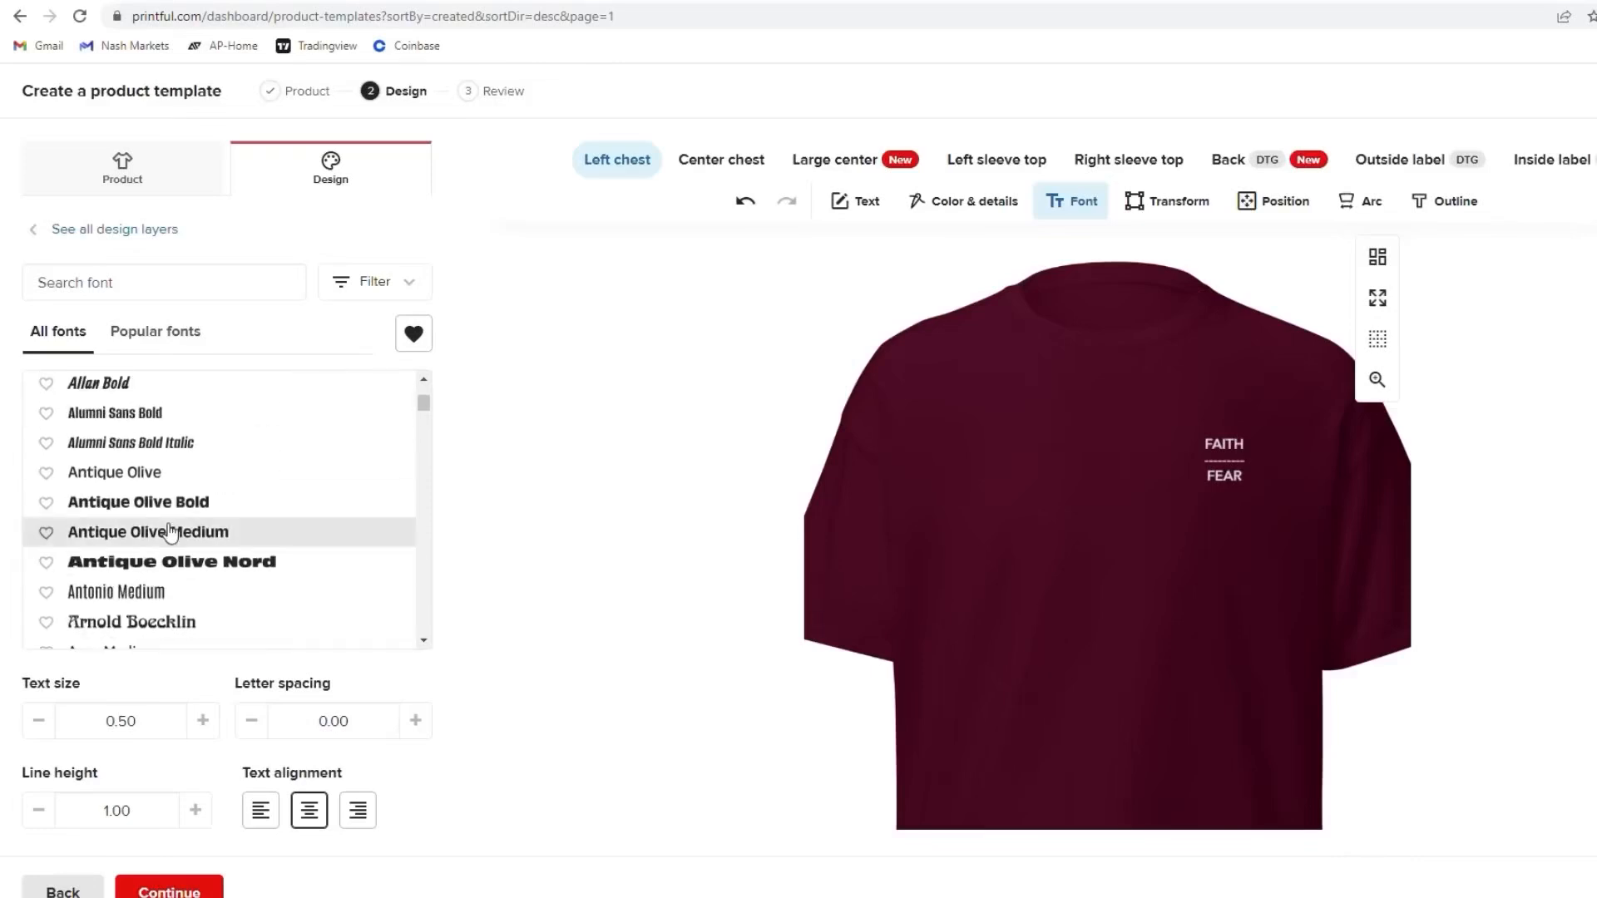
pyautogui.click(211, 566)
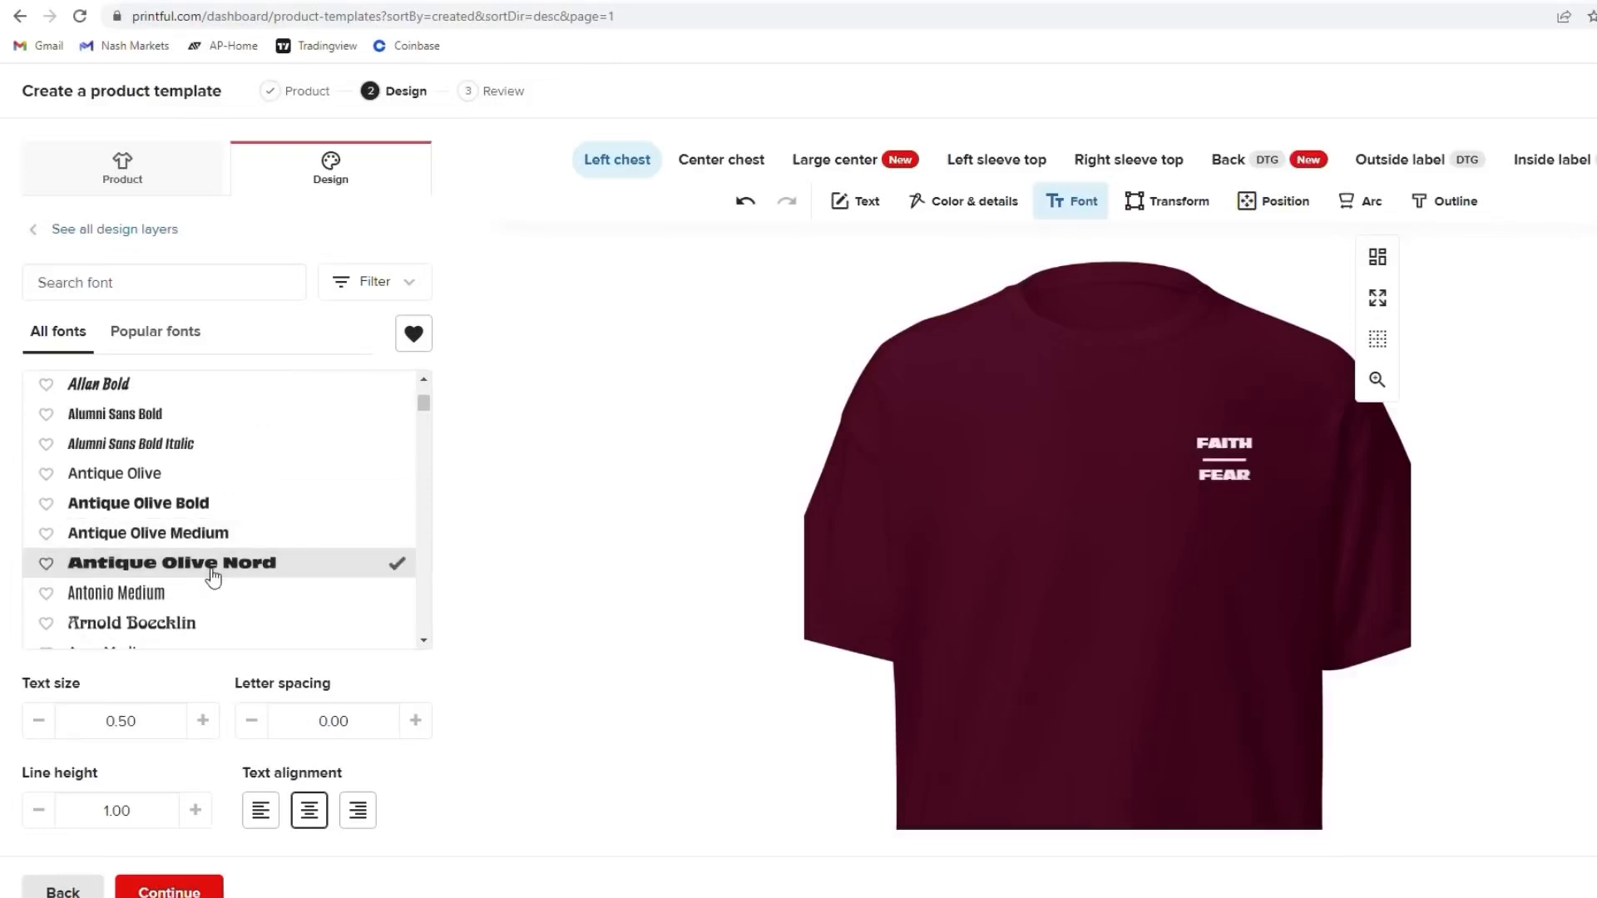
# Enlarge the FAITH/FEAR text within the left chest embroidery area to a text size of about 0.99
pyautogui.click(1217, 470)
pyautogui.click(1203, 518)
pyautogui.click(1215, 480)
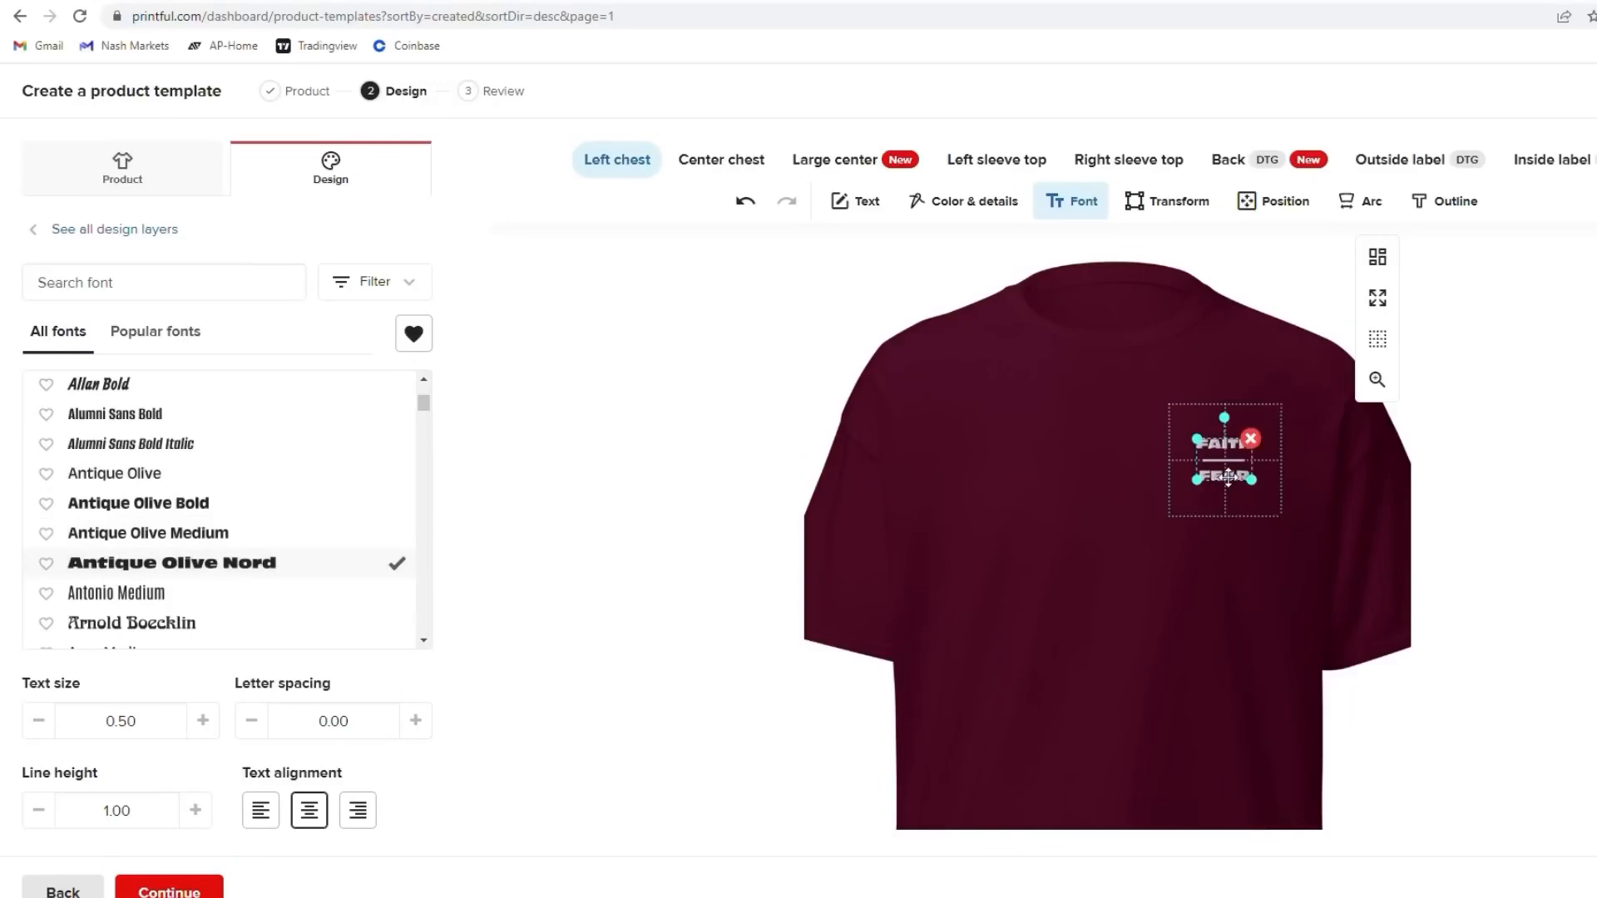
pyautogui.moveTo(1207, 489); pyautogui.dragTo(1177, 401)
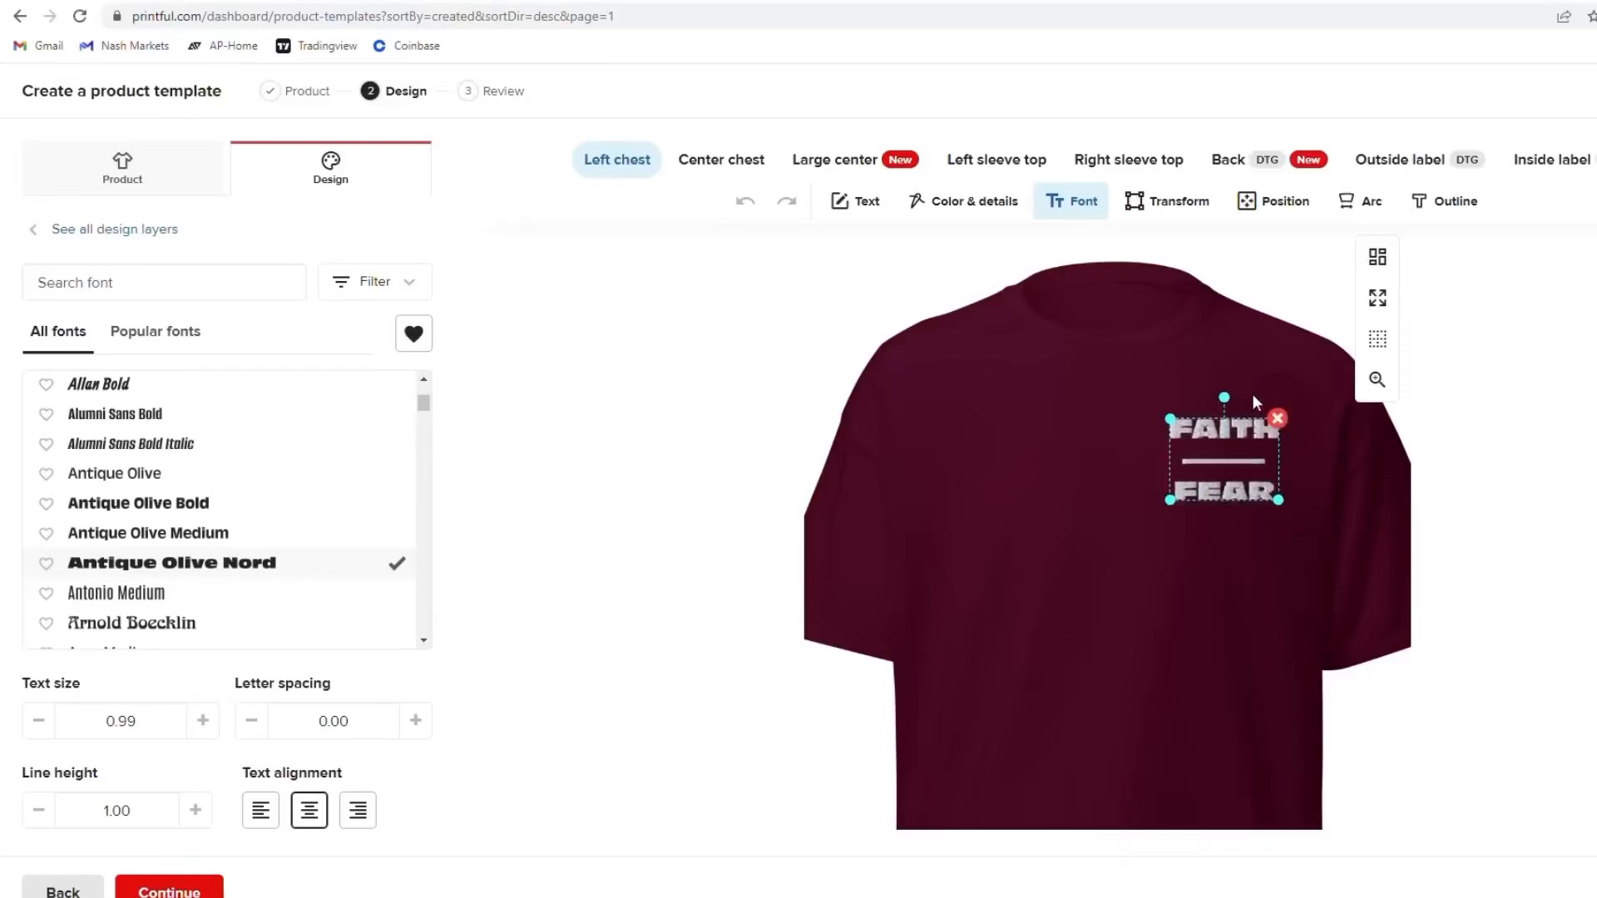
pyautogui.click(1094, 535)
# Try moving the text toward the shirt's center, and move it back inside the left chest embroidery area
pyautogui.moveTo(1234, 452); pyautogui.dragTo(1145, 452)
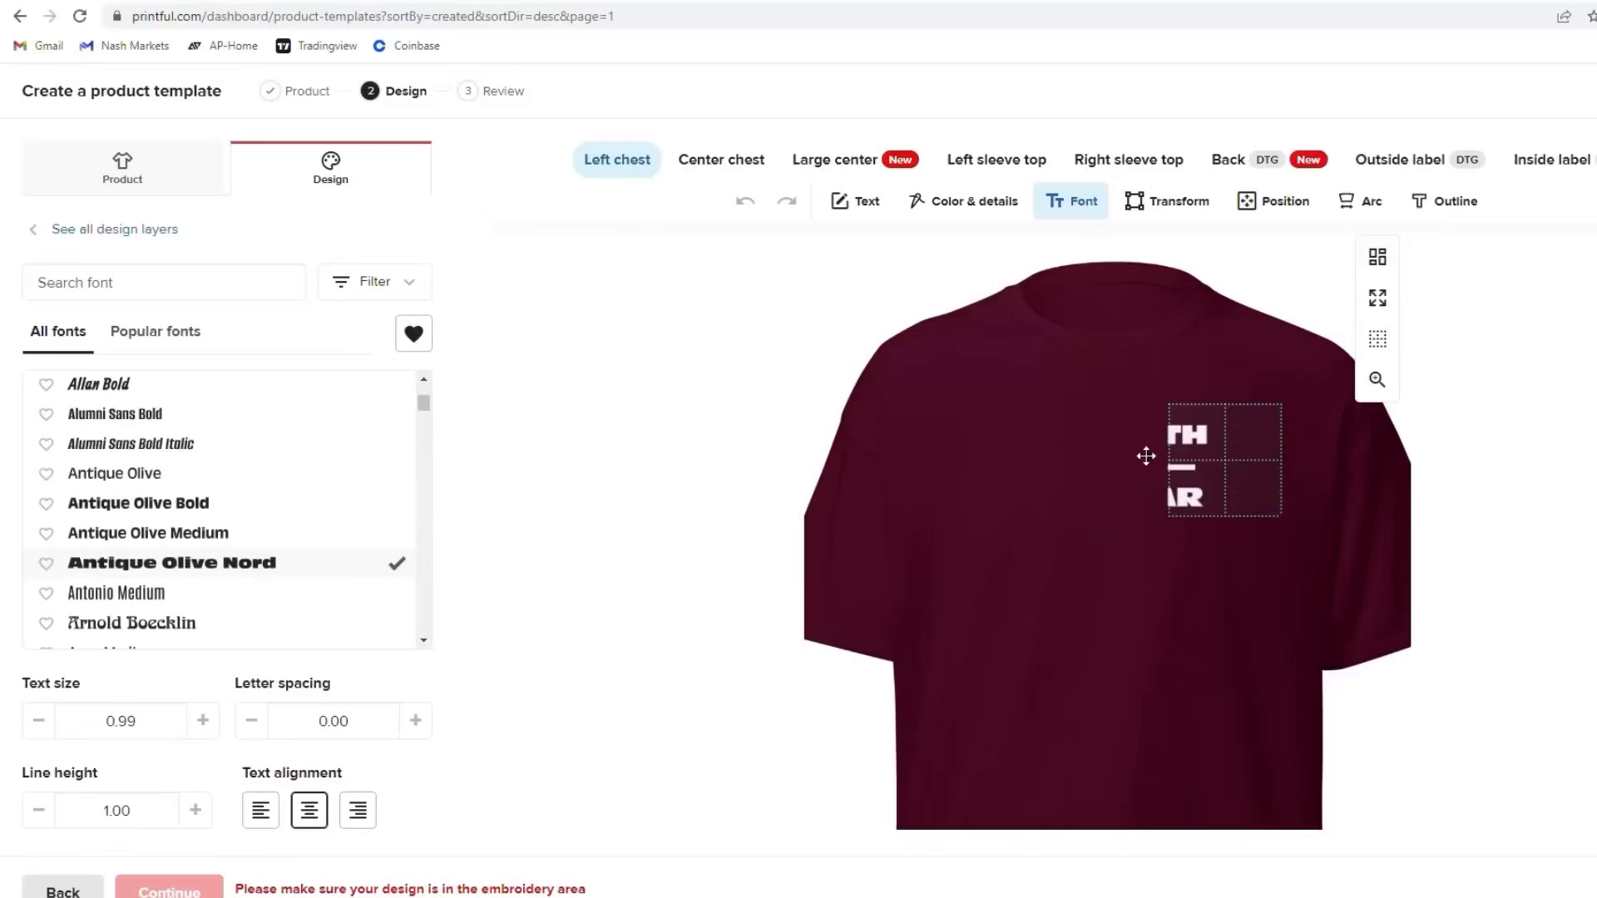
pyautogui.click(1235, 471)
pyautogui.moveTo(1198, 476); pyautogui.dragTo(1272, 479)
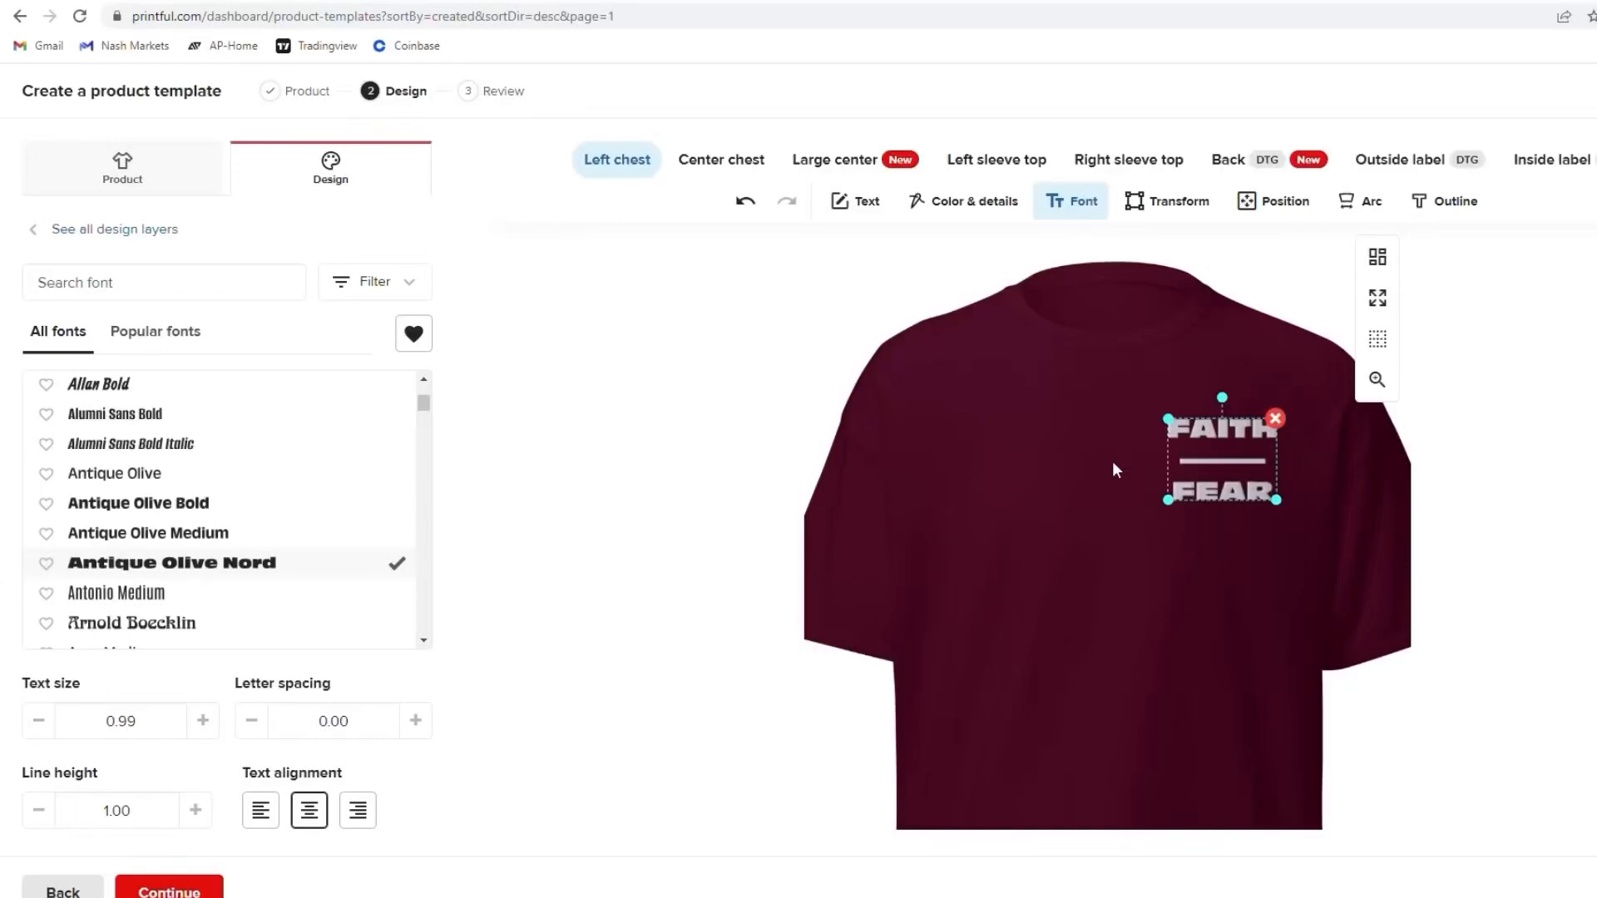
pyautogui.click(1133, 561)
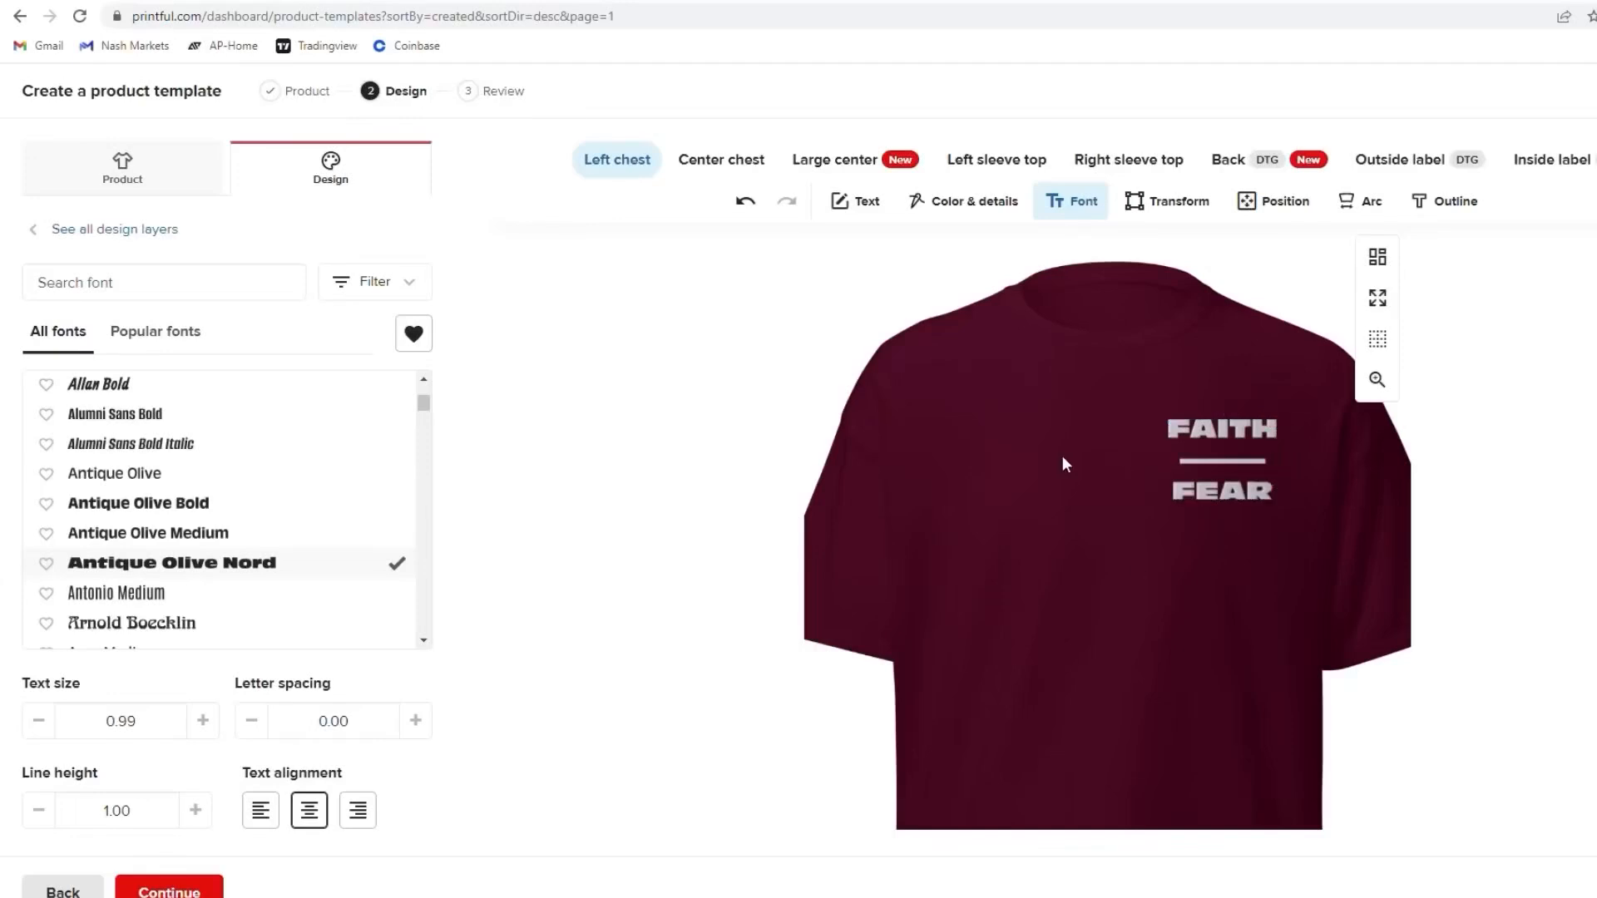
# Check the Center chest placement, return to the Left chest design, and open the Right sleeve top placement
pyautogui.click(736, 173)
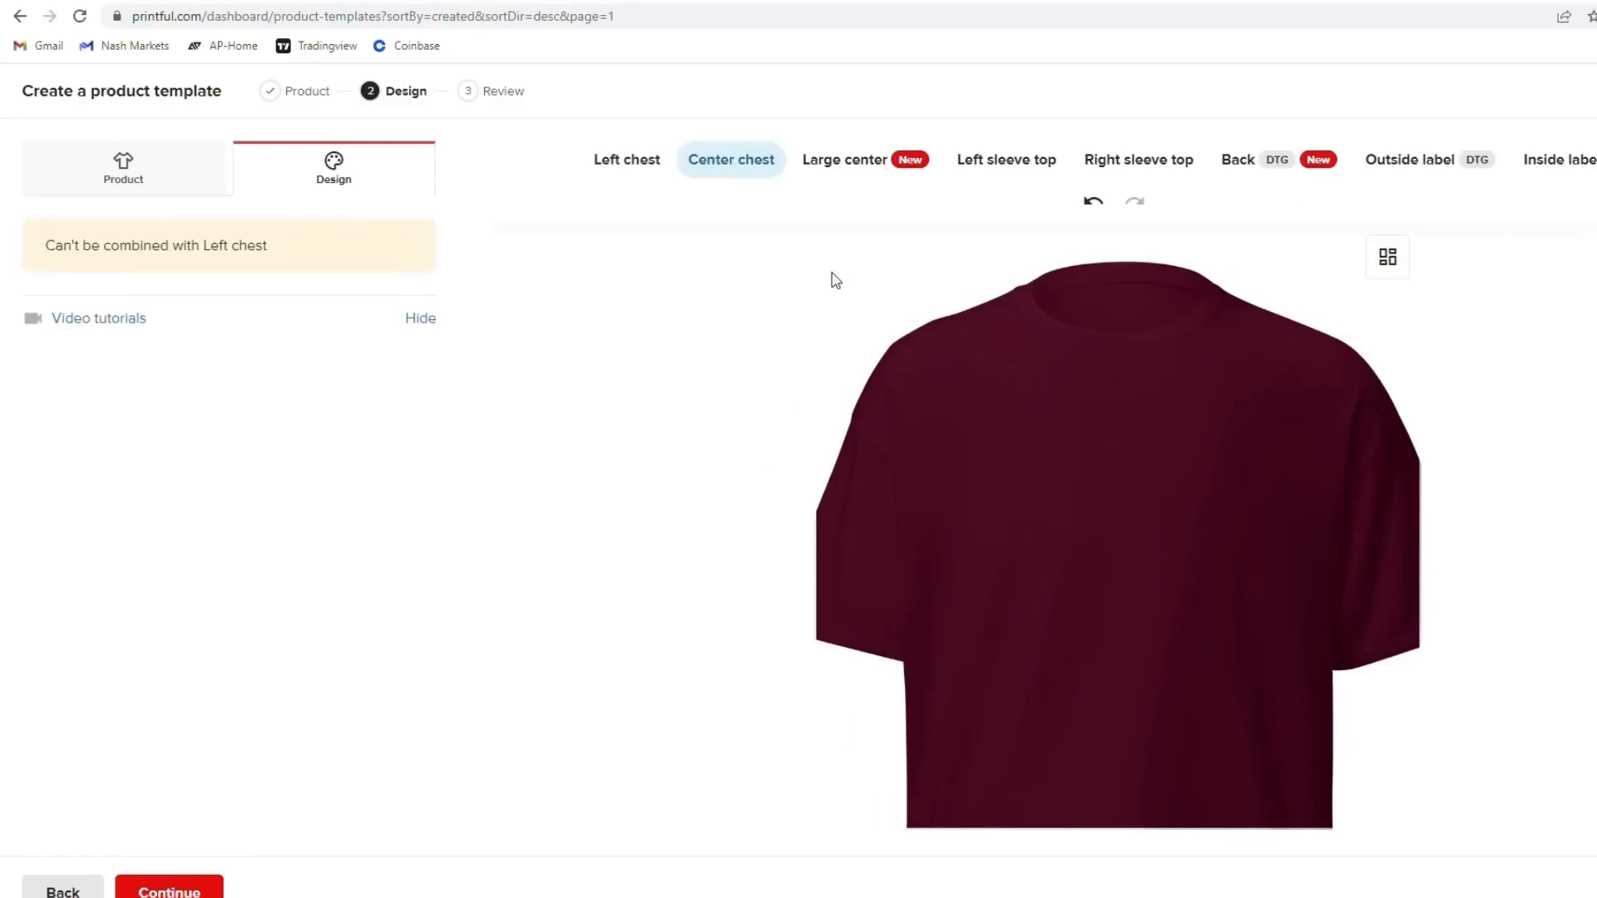
pyautogui.click(663, 173)
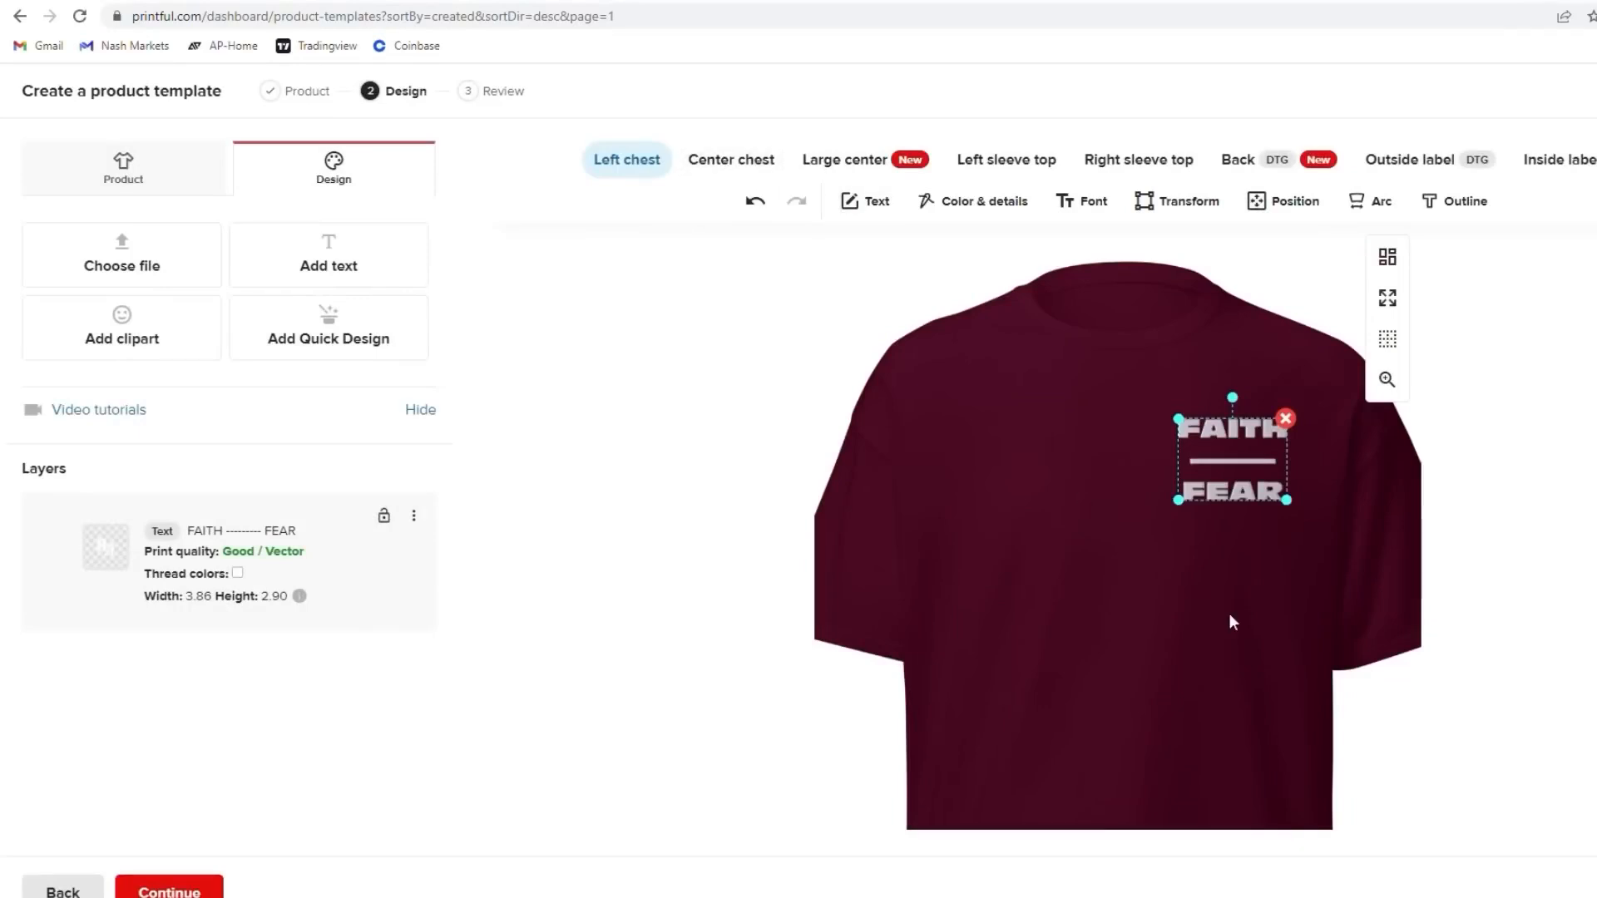
pyautogui.click(1108, 654)
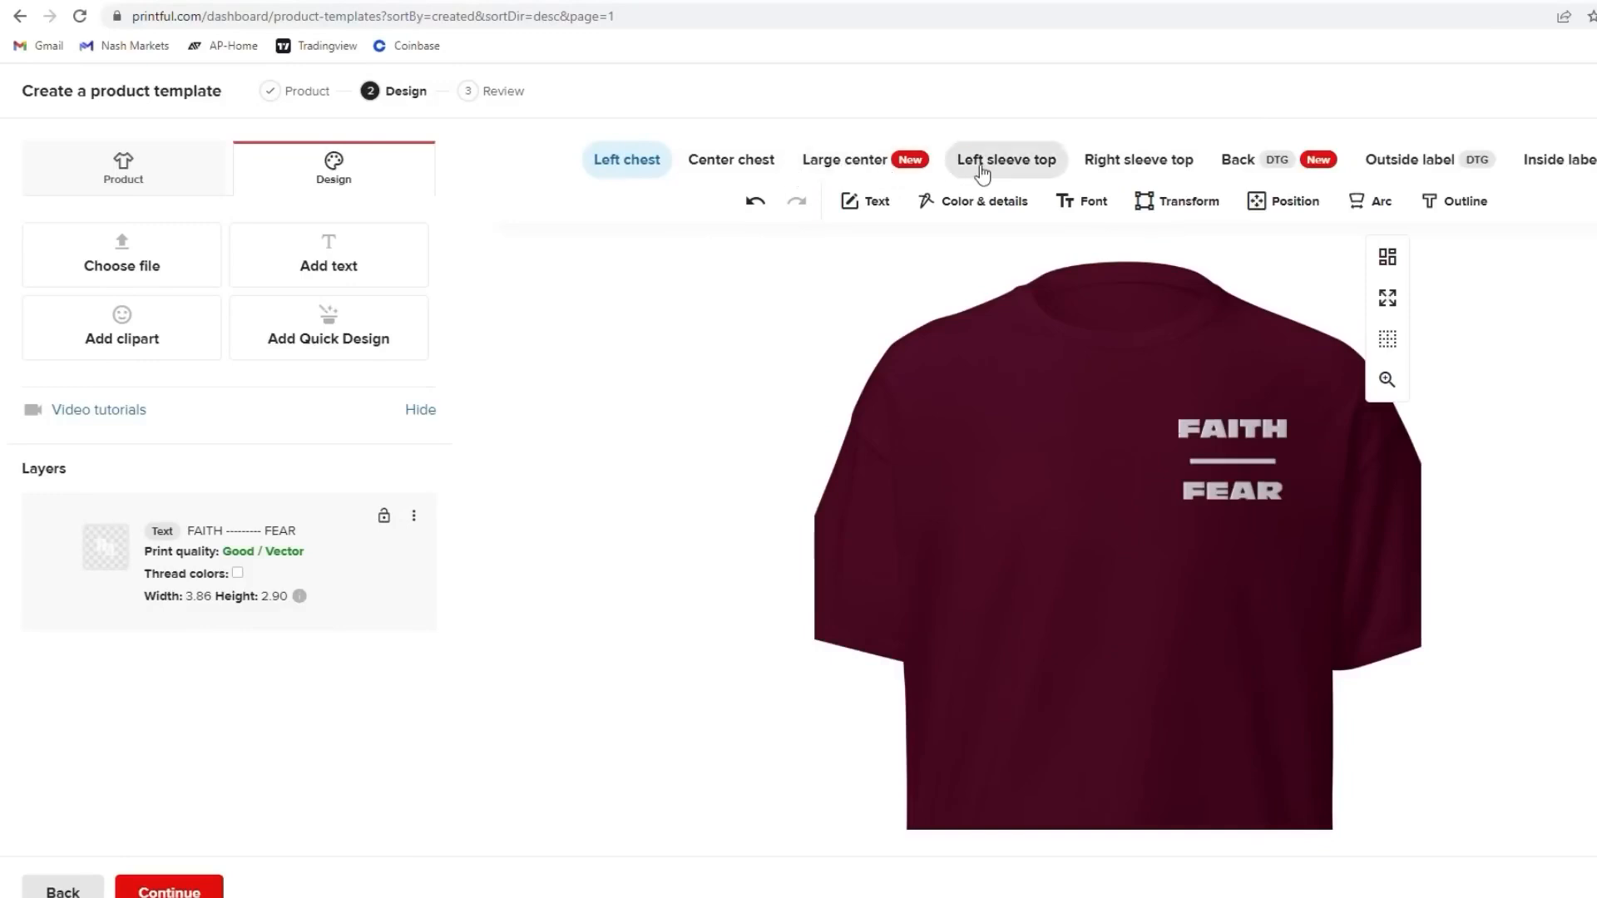
pyautogui.click(1138, 162)
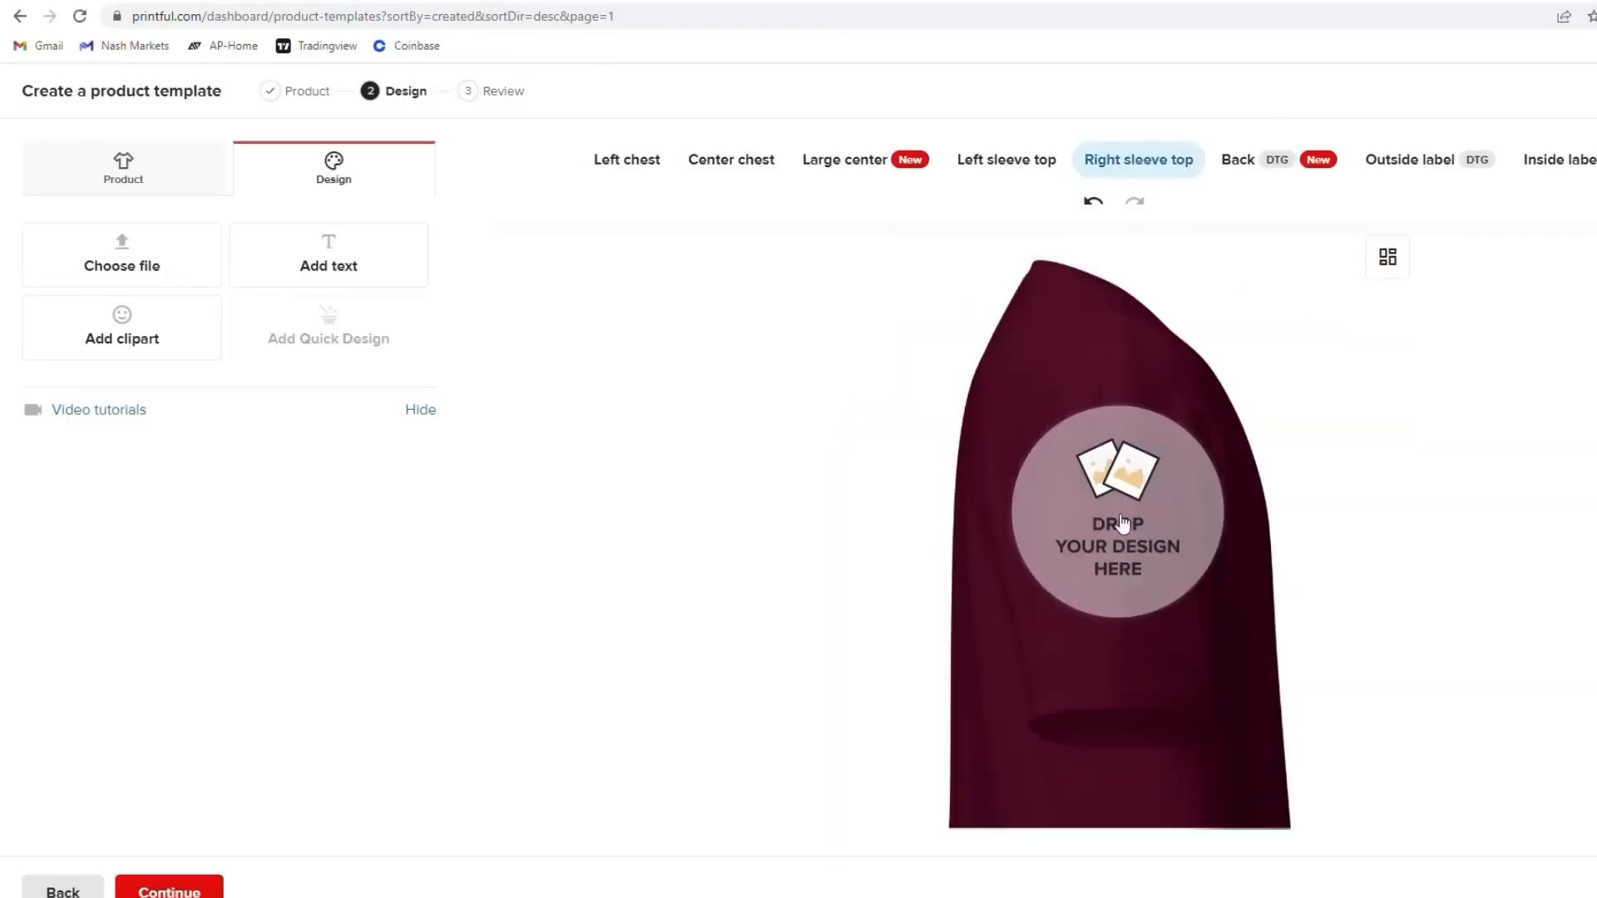
# View the Left sleeve top, Outside label and Inside label placements, dismissing the printed-placement notices
pyautogui.click(1013, 160)
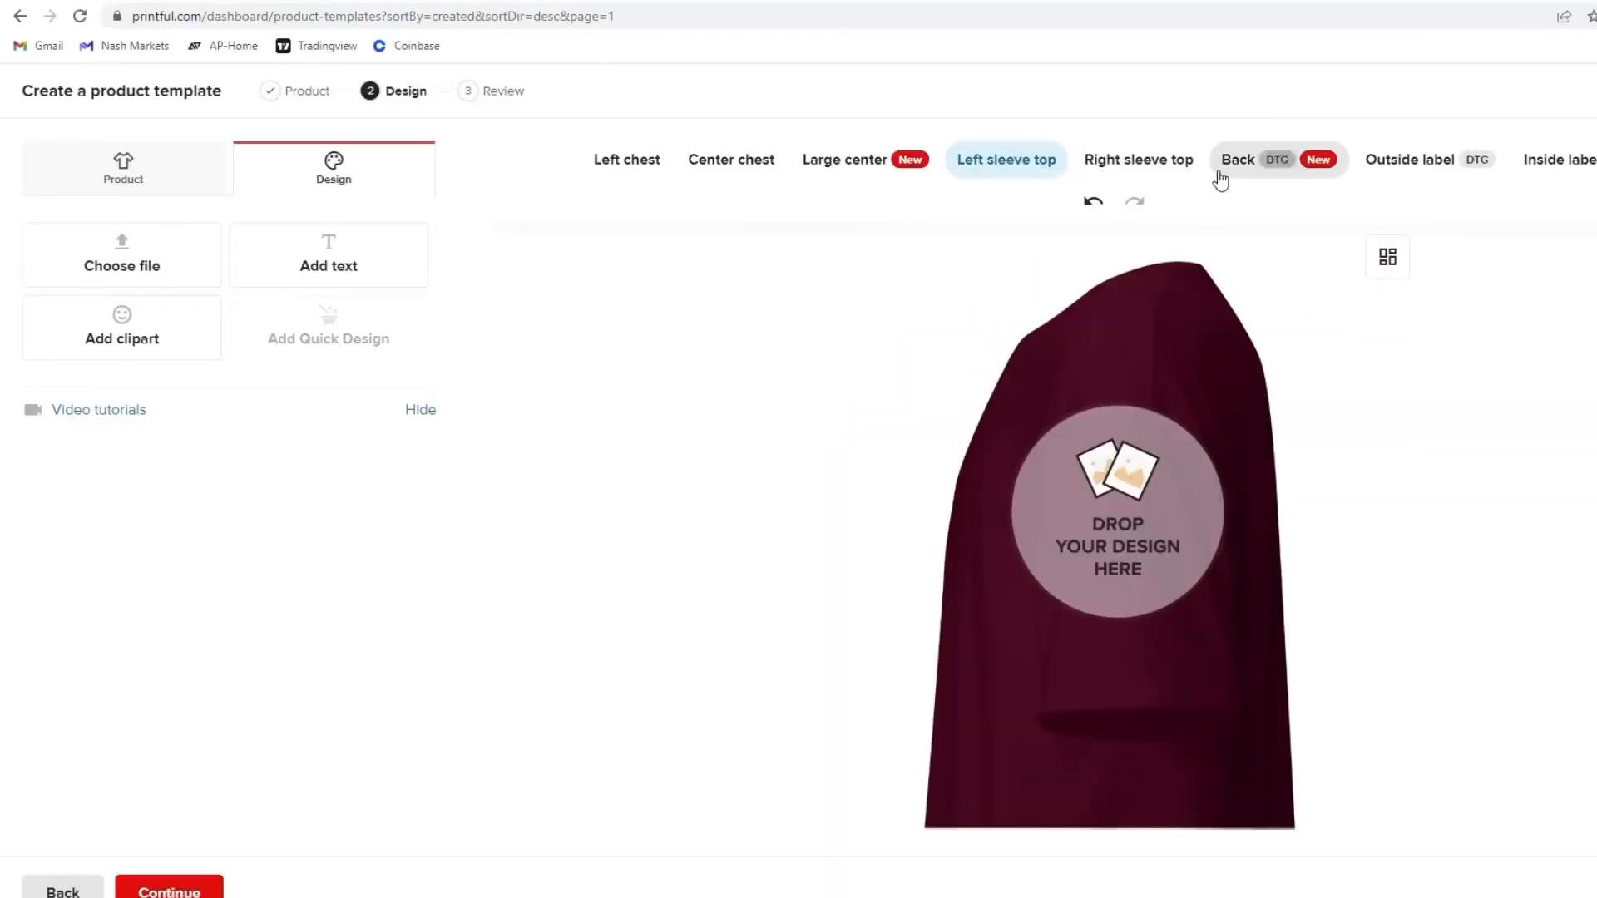
pyautogui.click(1421, 166)
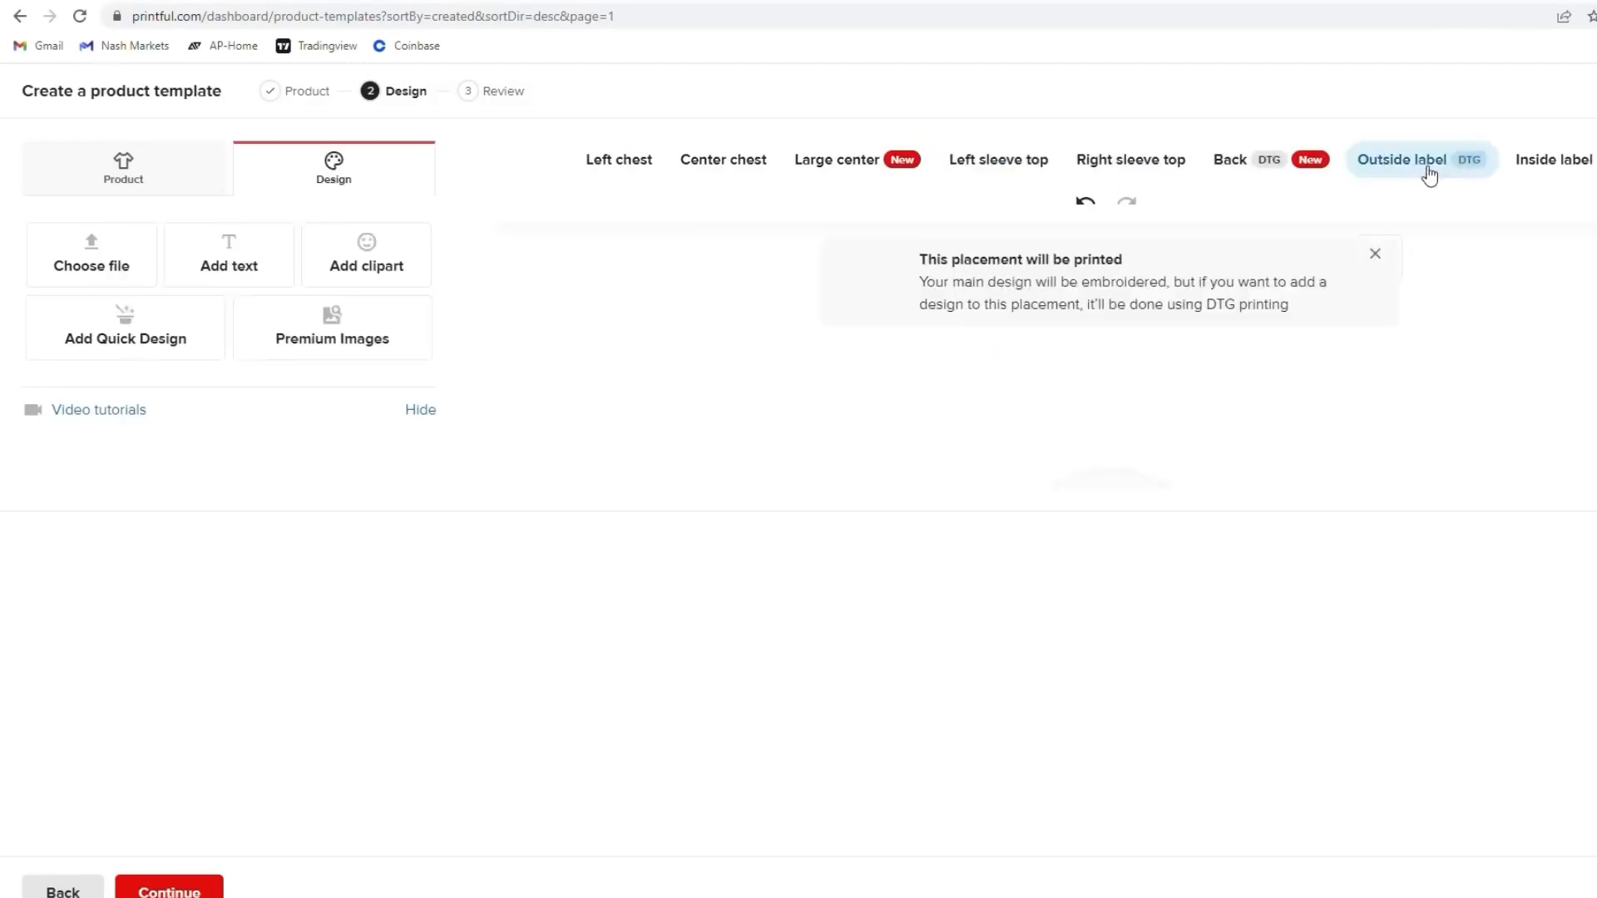
pyautogui.click(1382, 254)
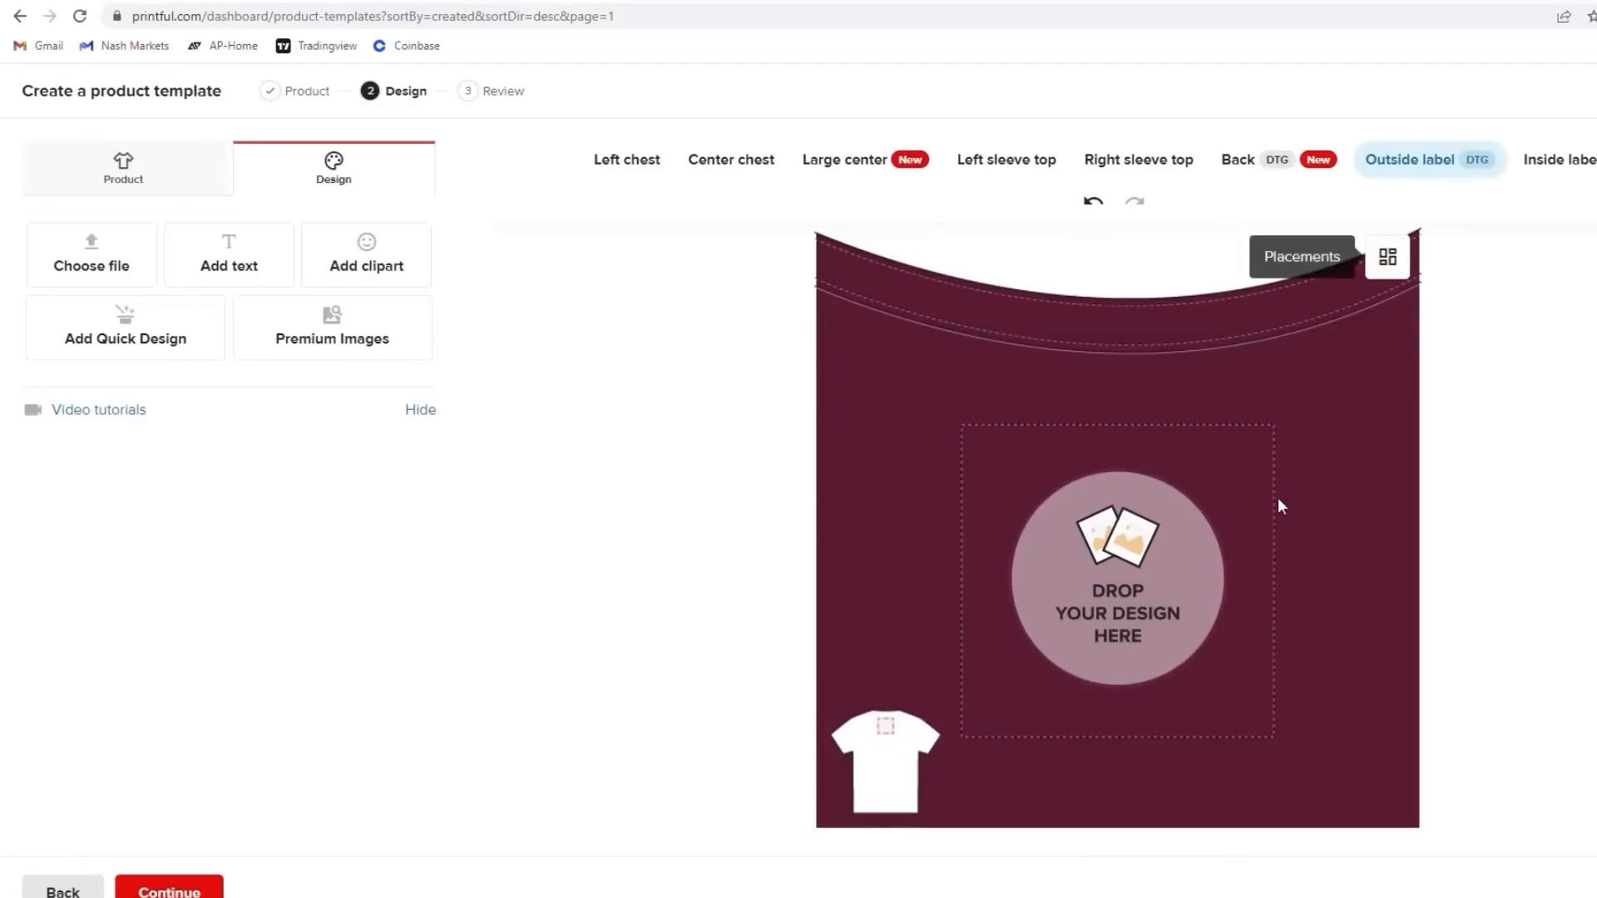
pyautogui.click(1549, 160)
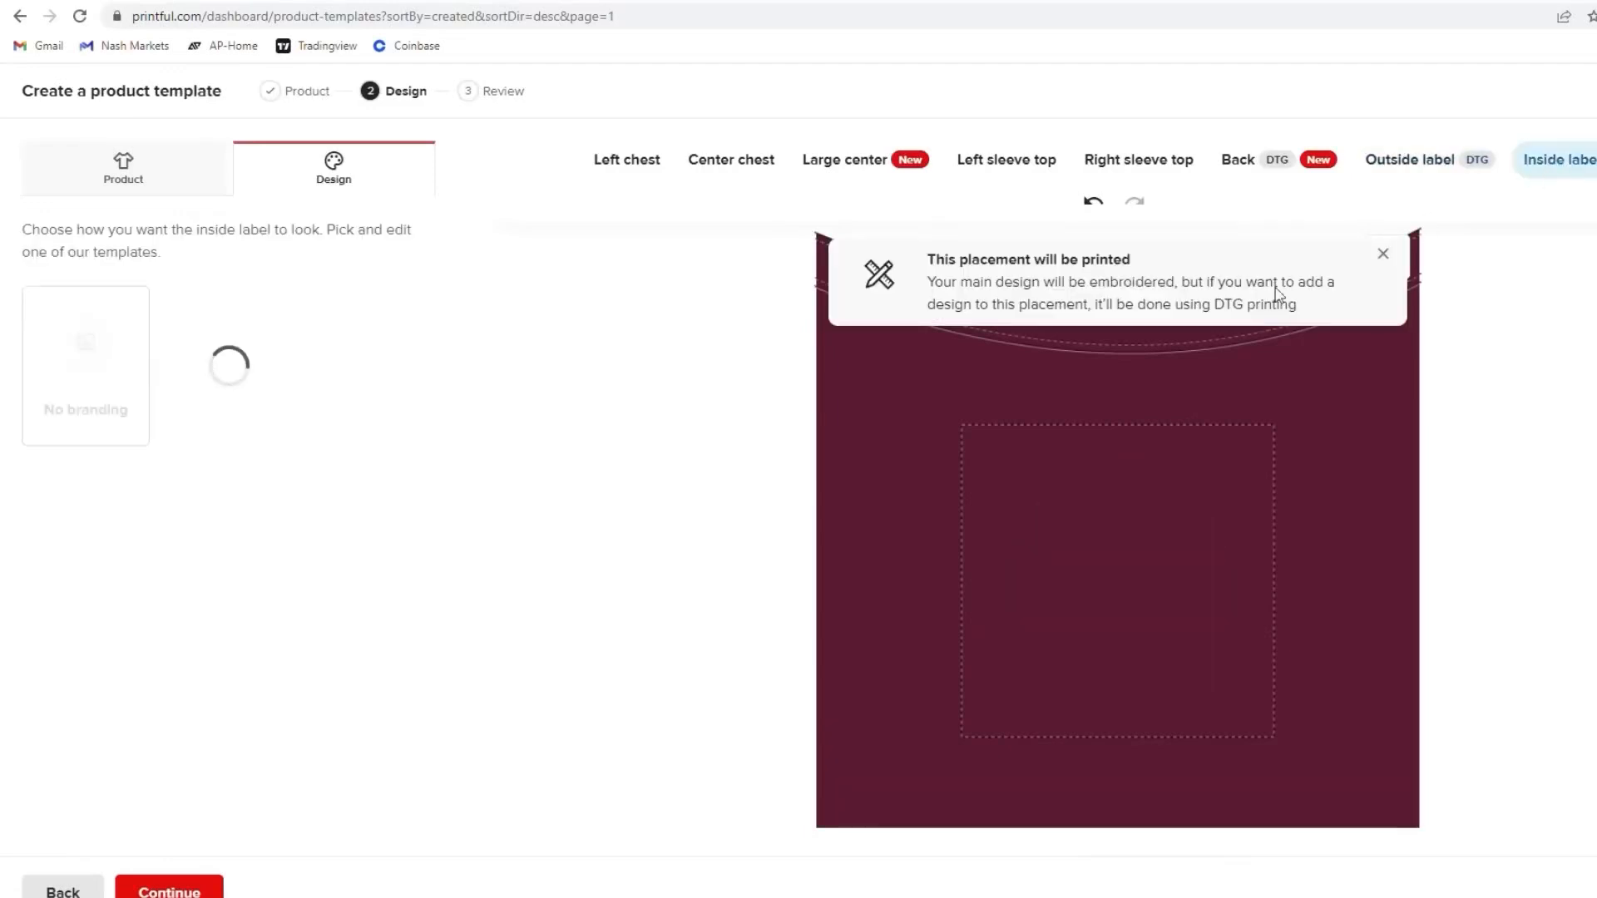
pyautogui.click(1381, 251)
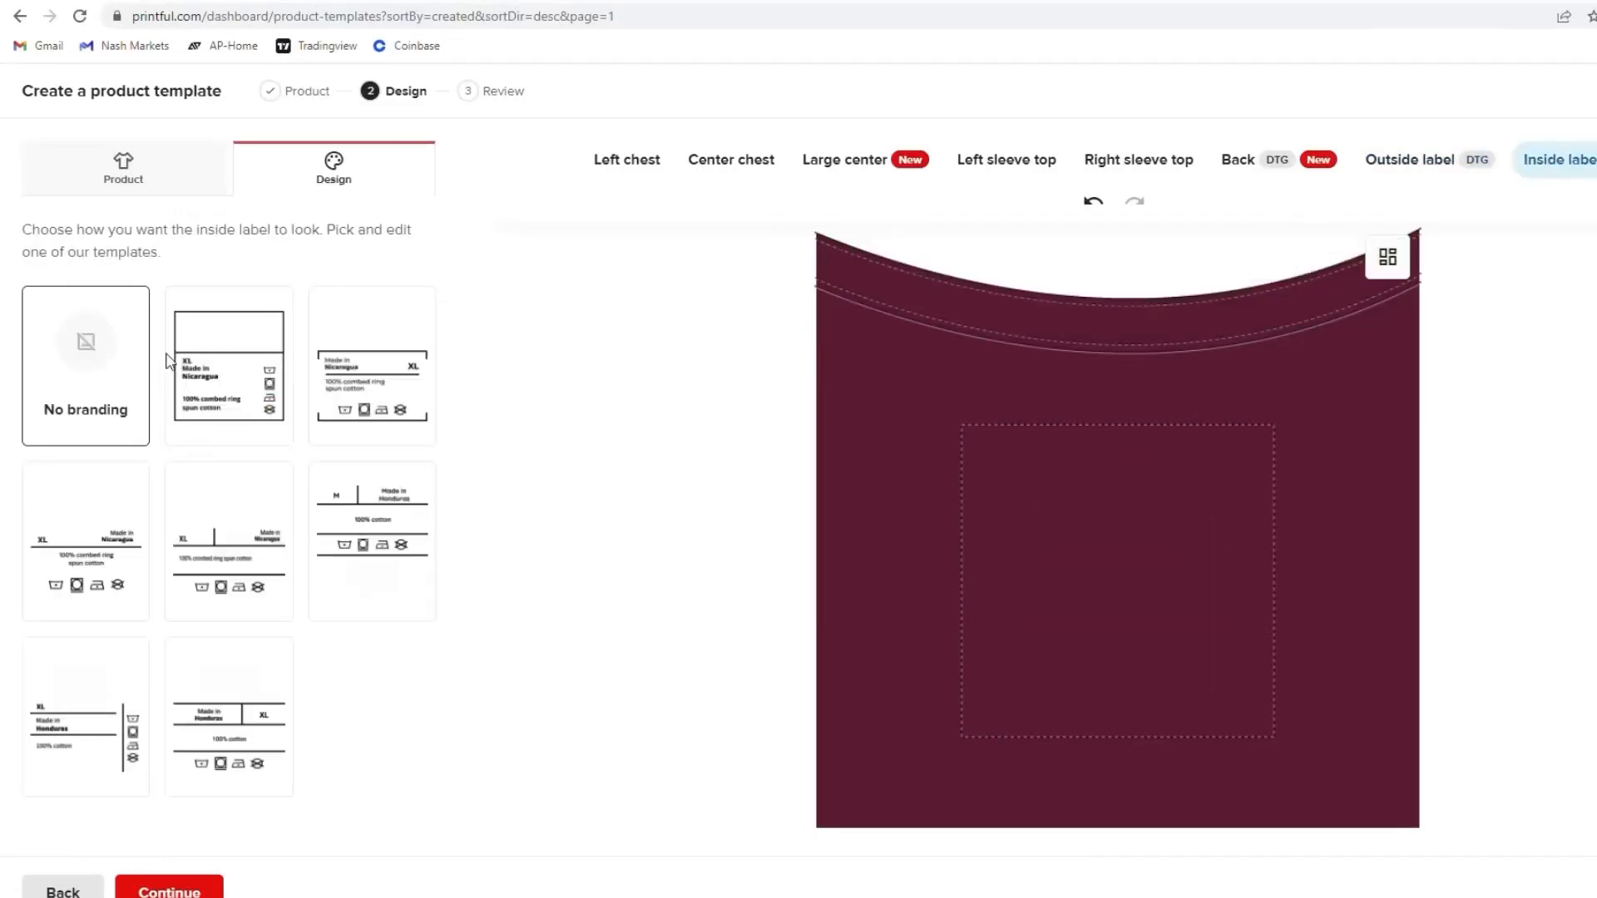
# Try the 100% cotton inside label template with the logo space below the care symbols, and return to No branding
pyautogui.moveTo(359, 537)
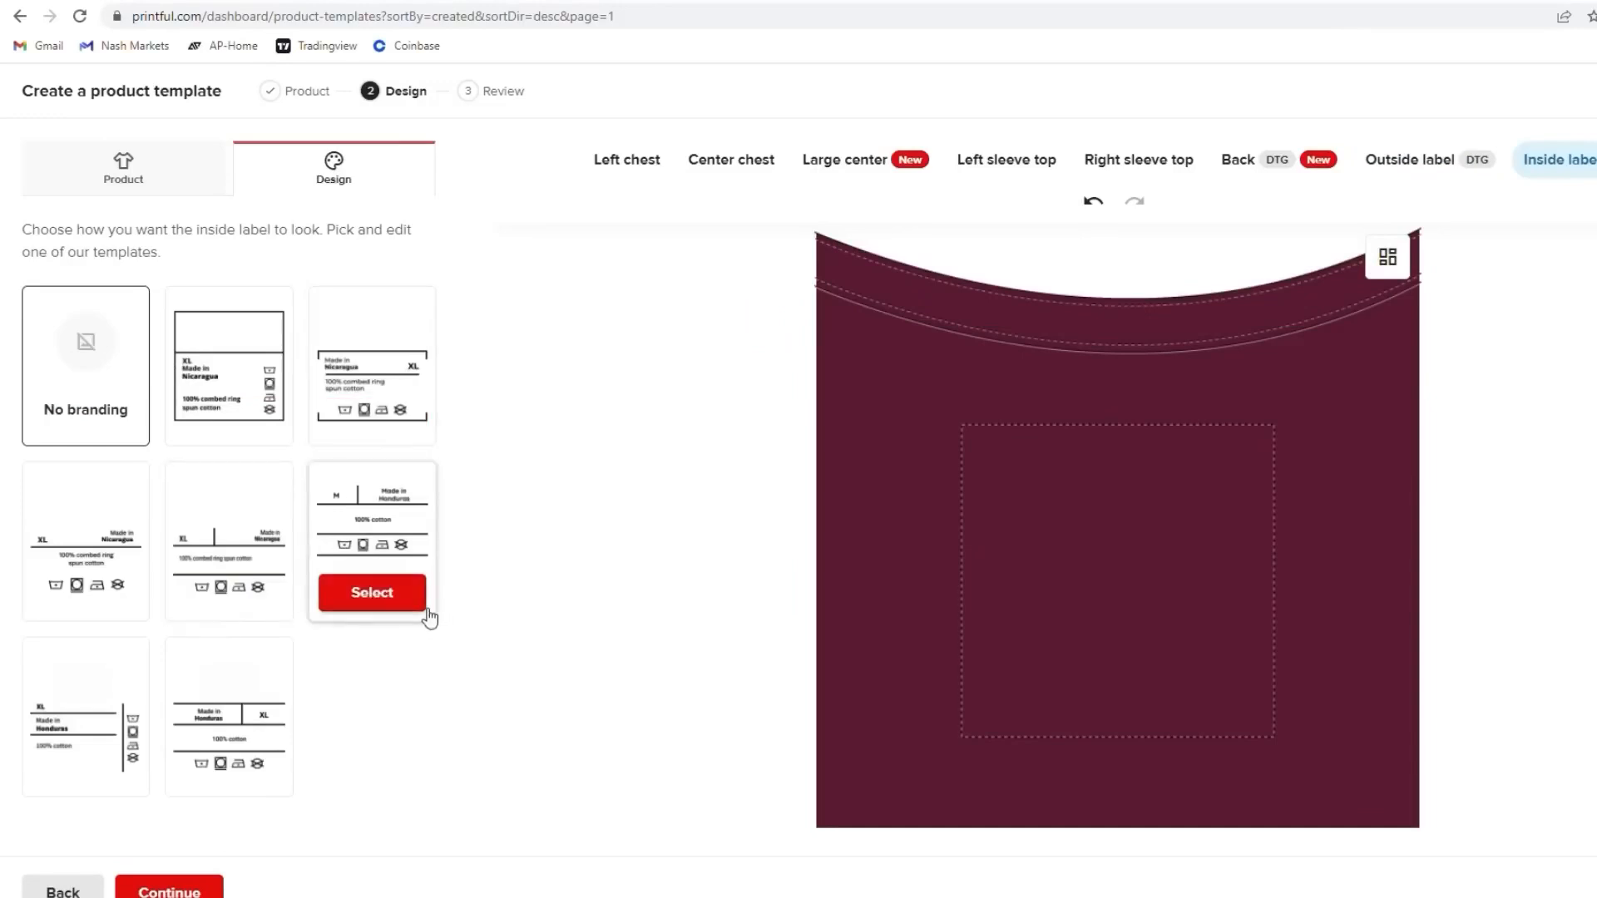
pyautogui.click(389, 594)
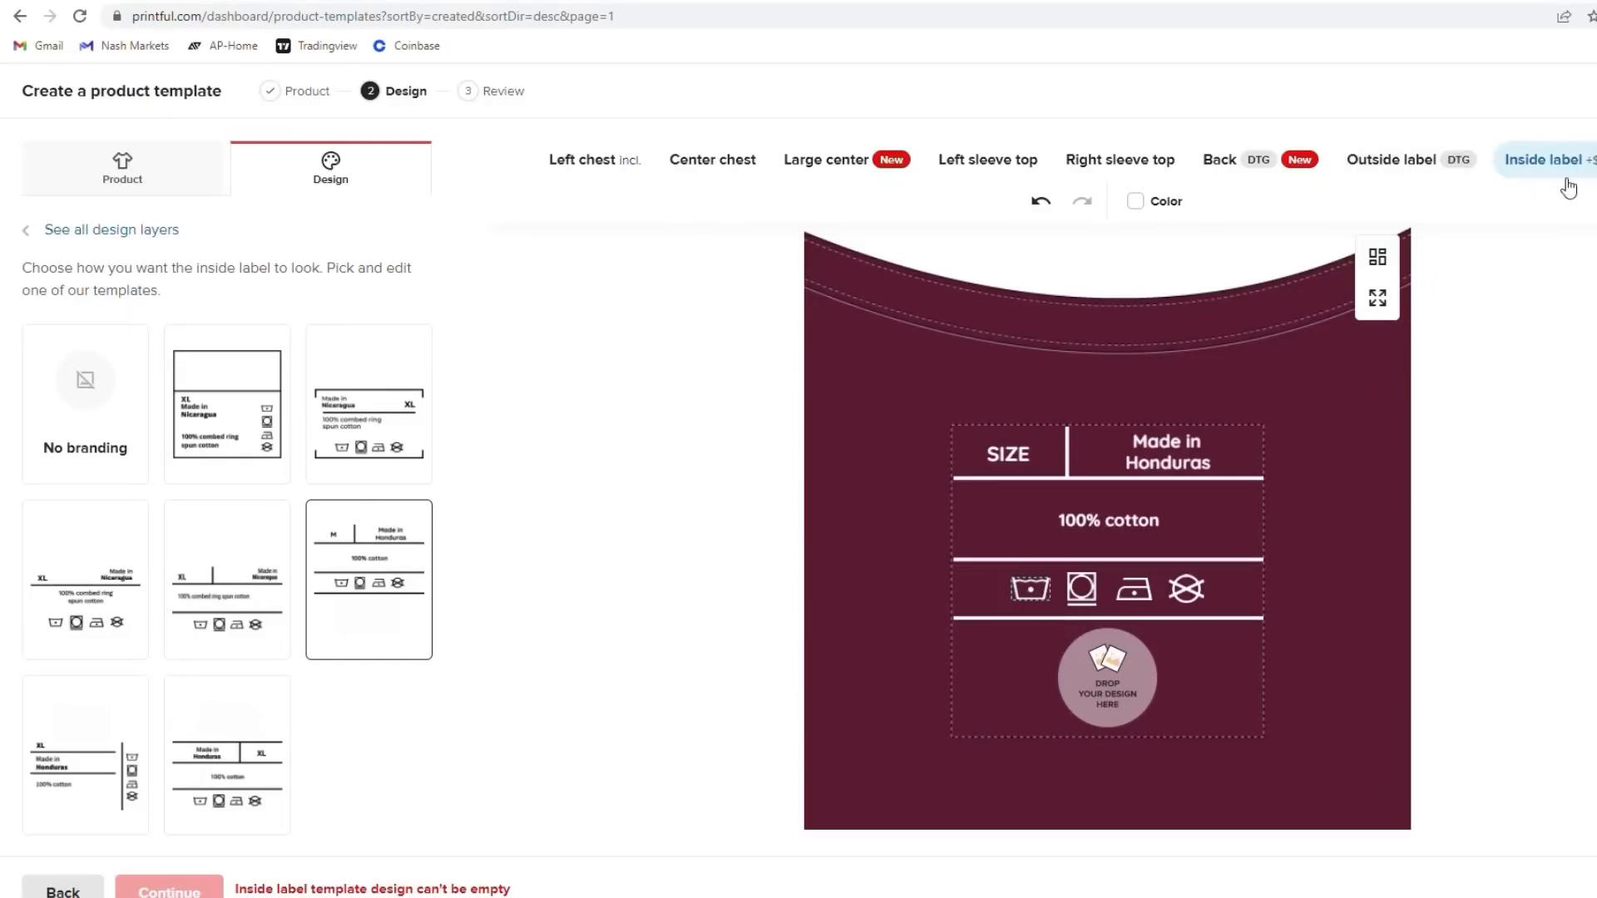
pyautogui.moveTo(94, 461)
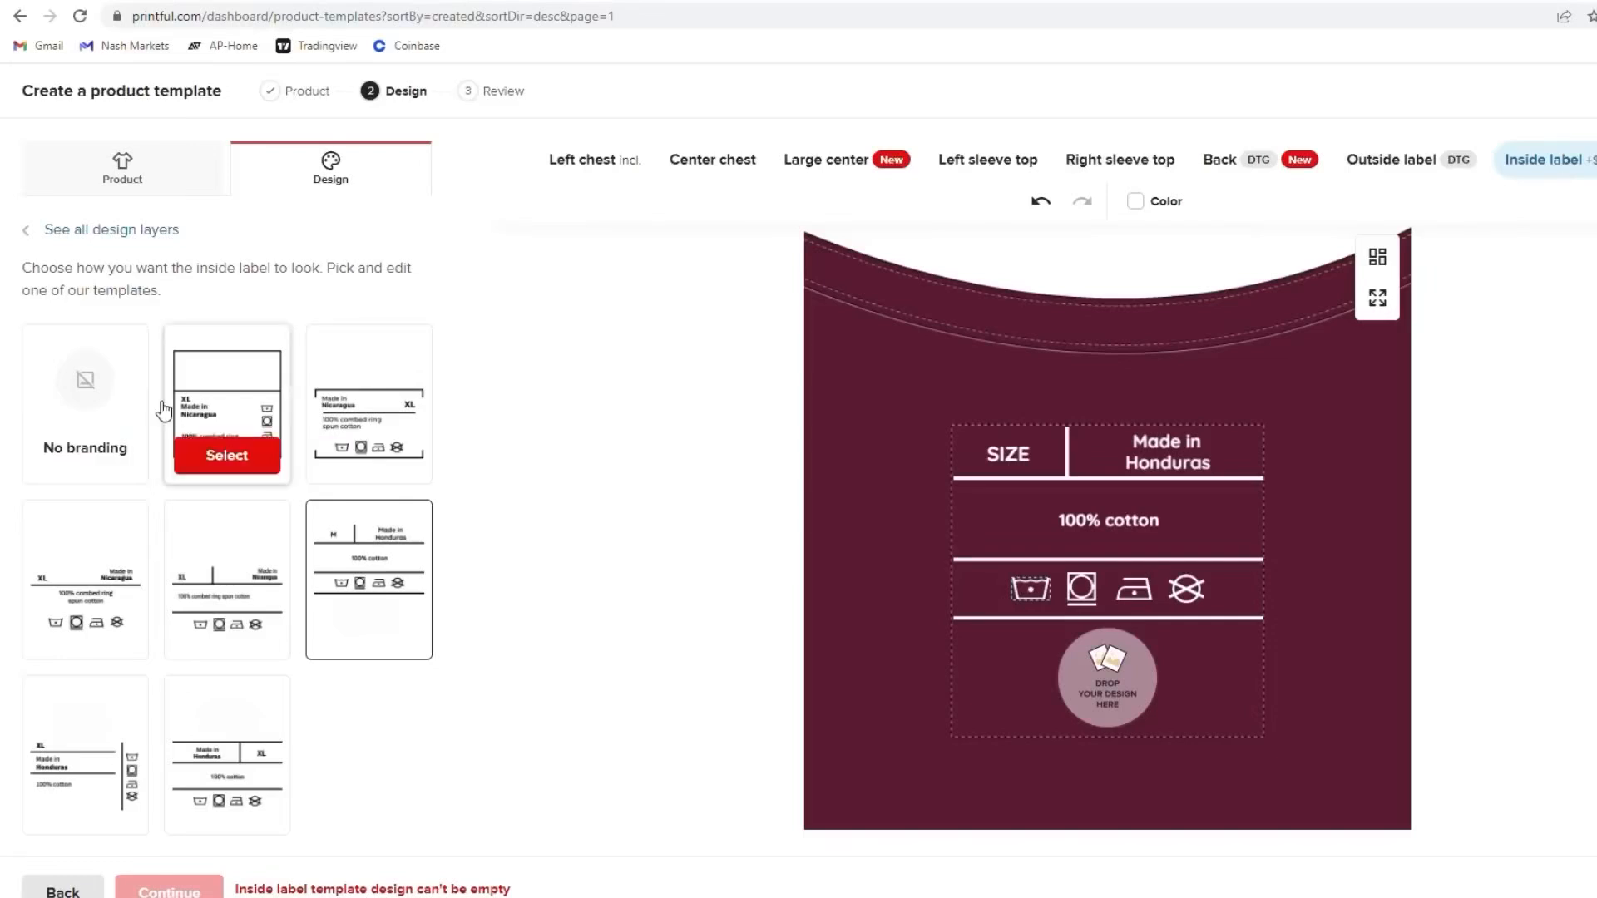
pyautogui.click(122, 457)
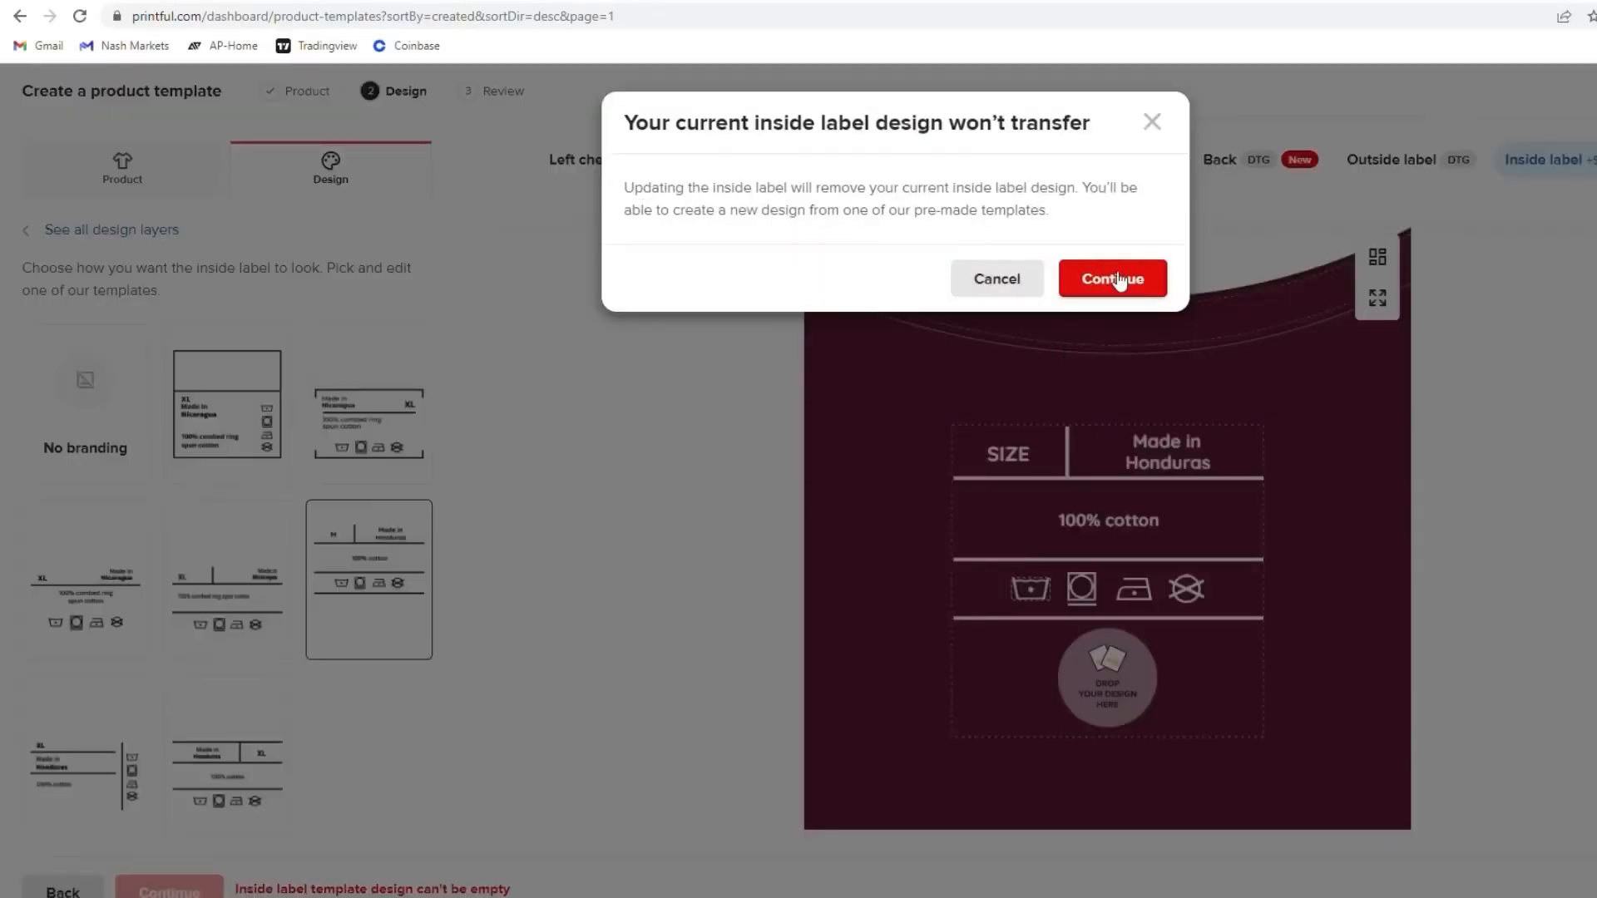
pyautogui.click(1119, 280)
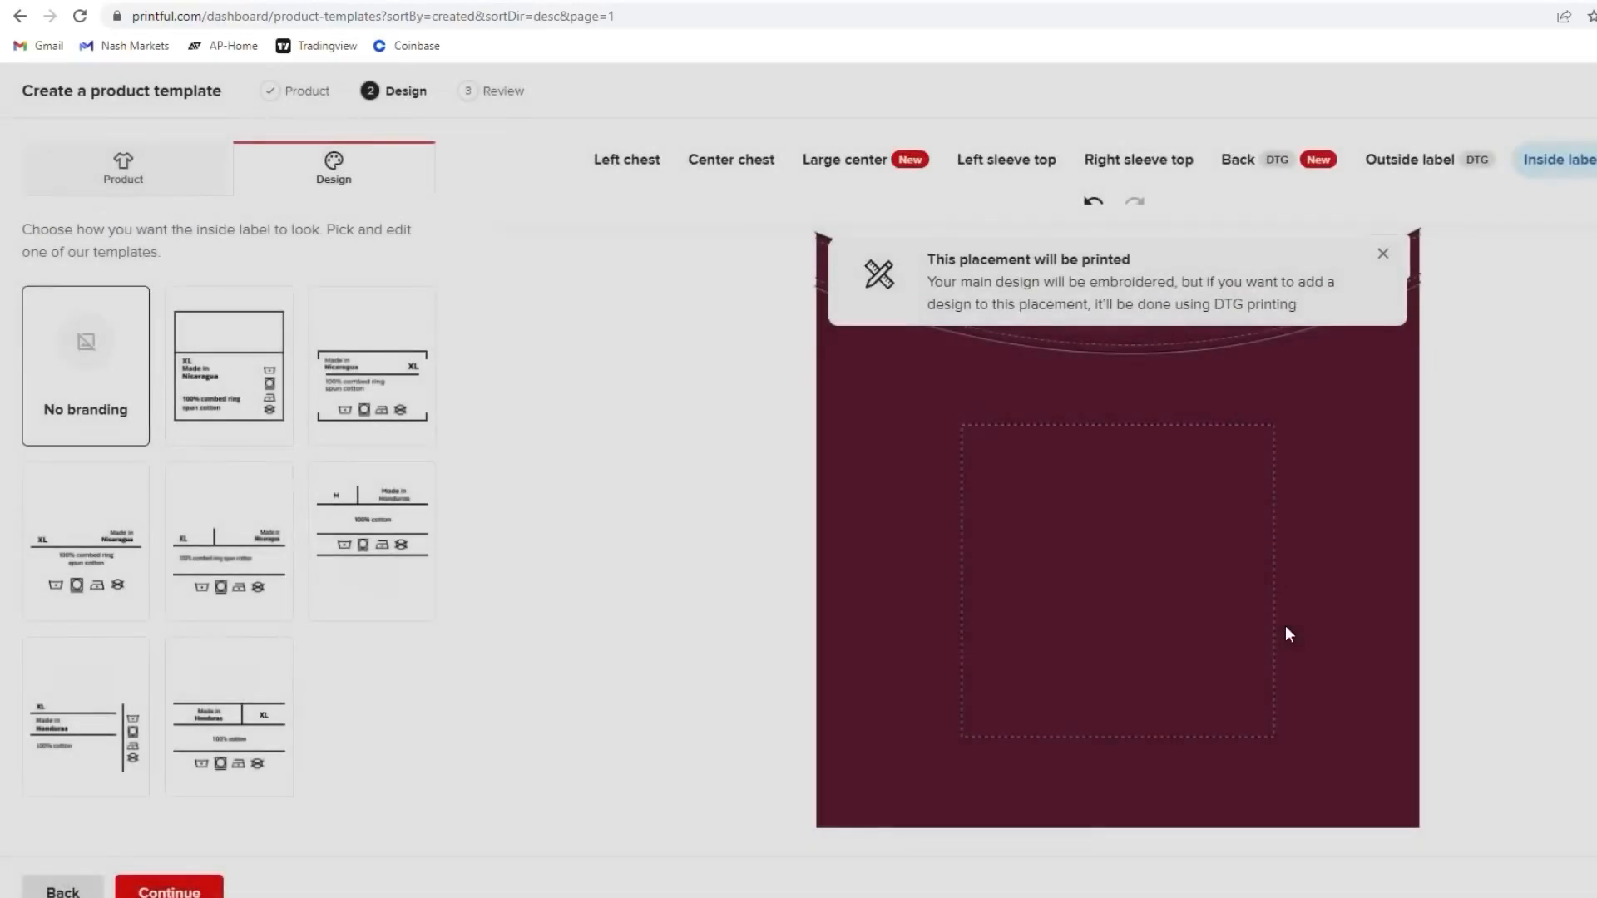
pyautogui.click(1373, 254)
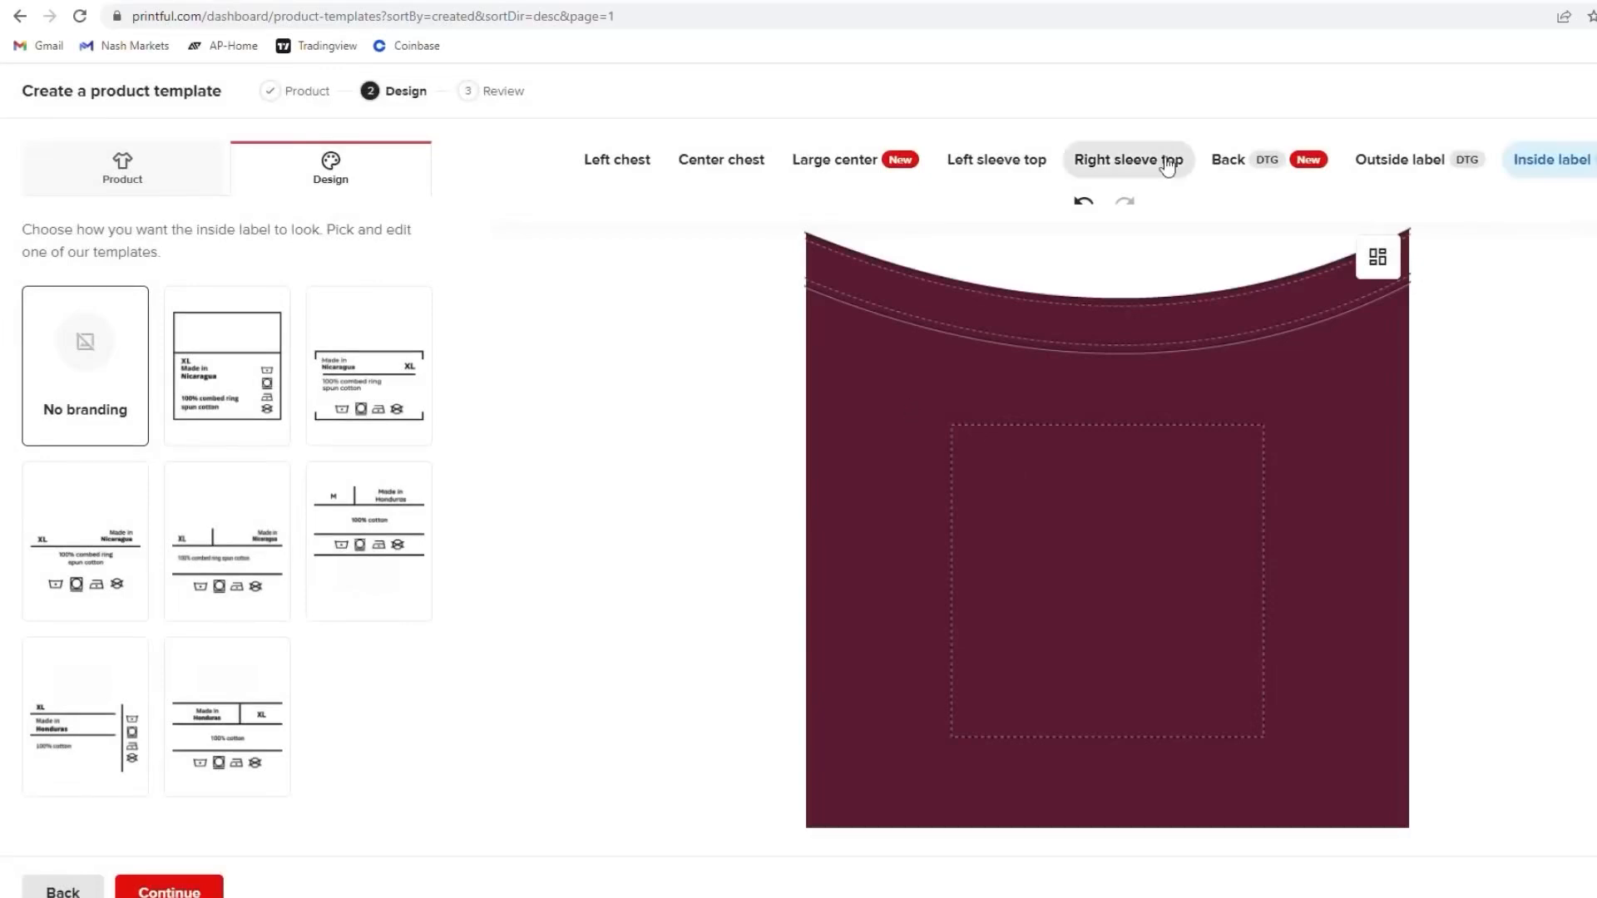
# Return to the Left chest design and add the orange Calendulas clipart from the Wildflower meadow collection
pyautogui.click(652, 177)
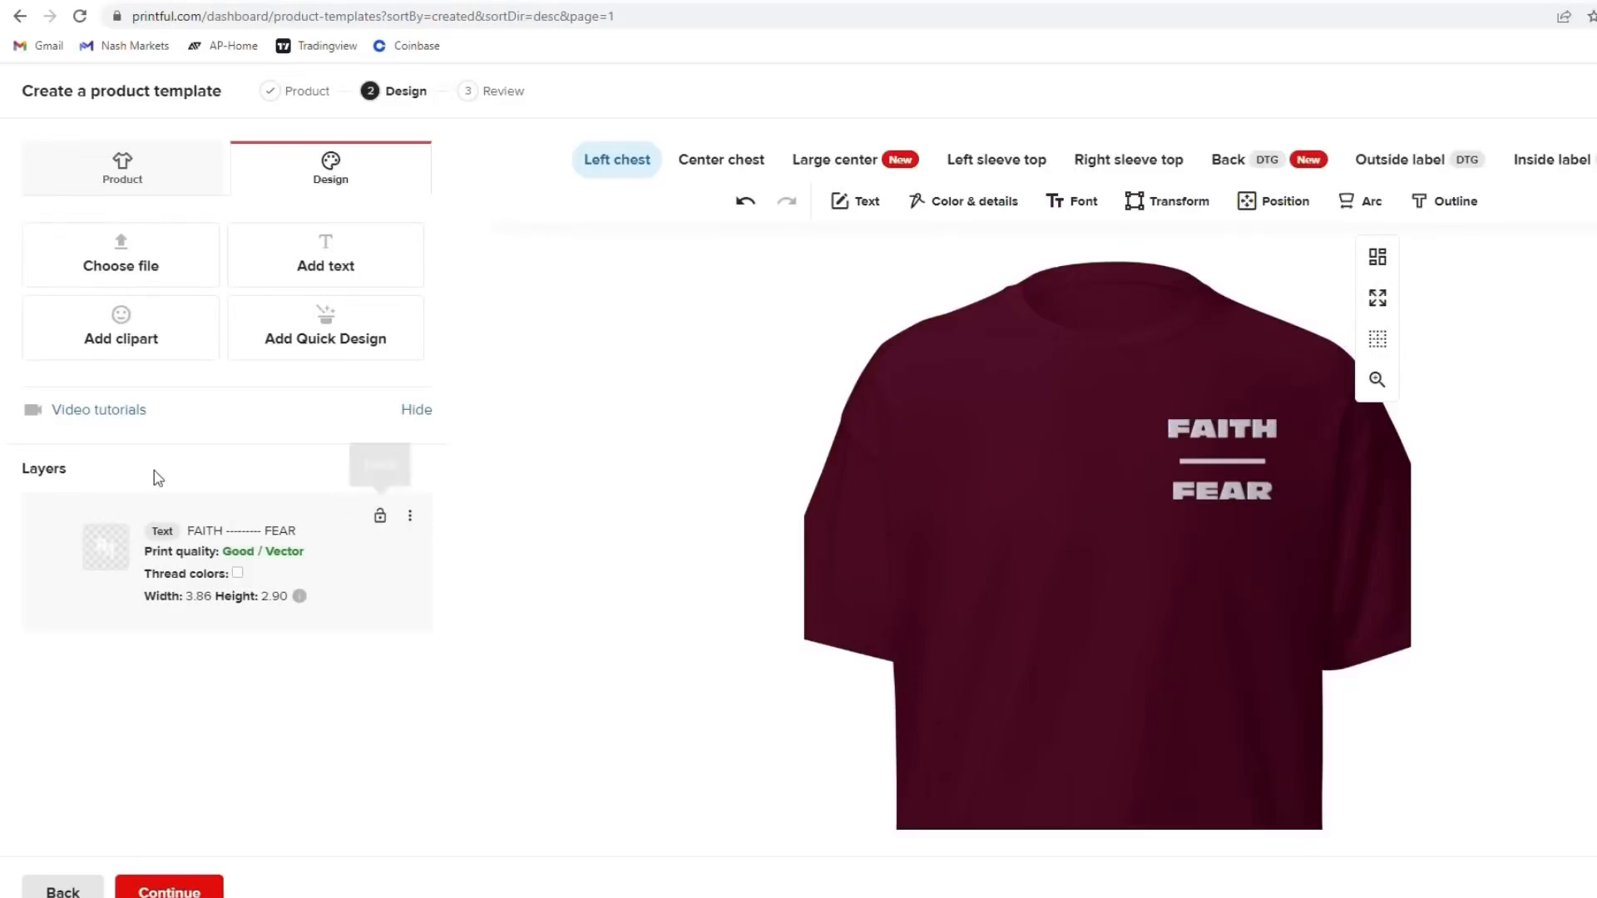
pyautogui.click(127, 337)
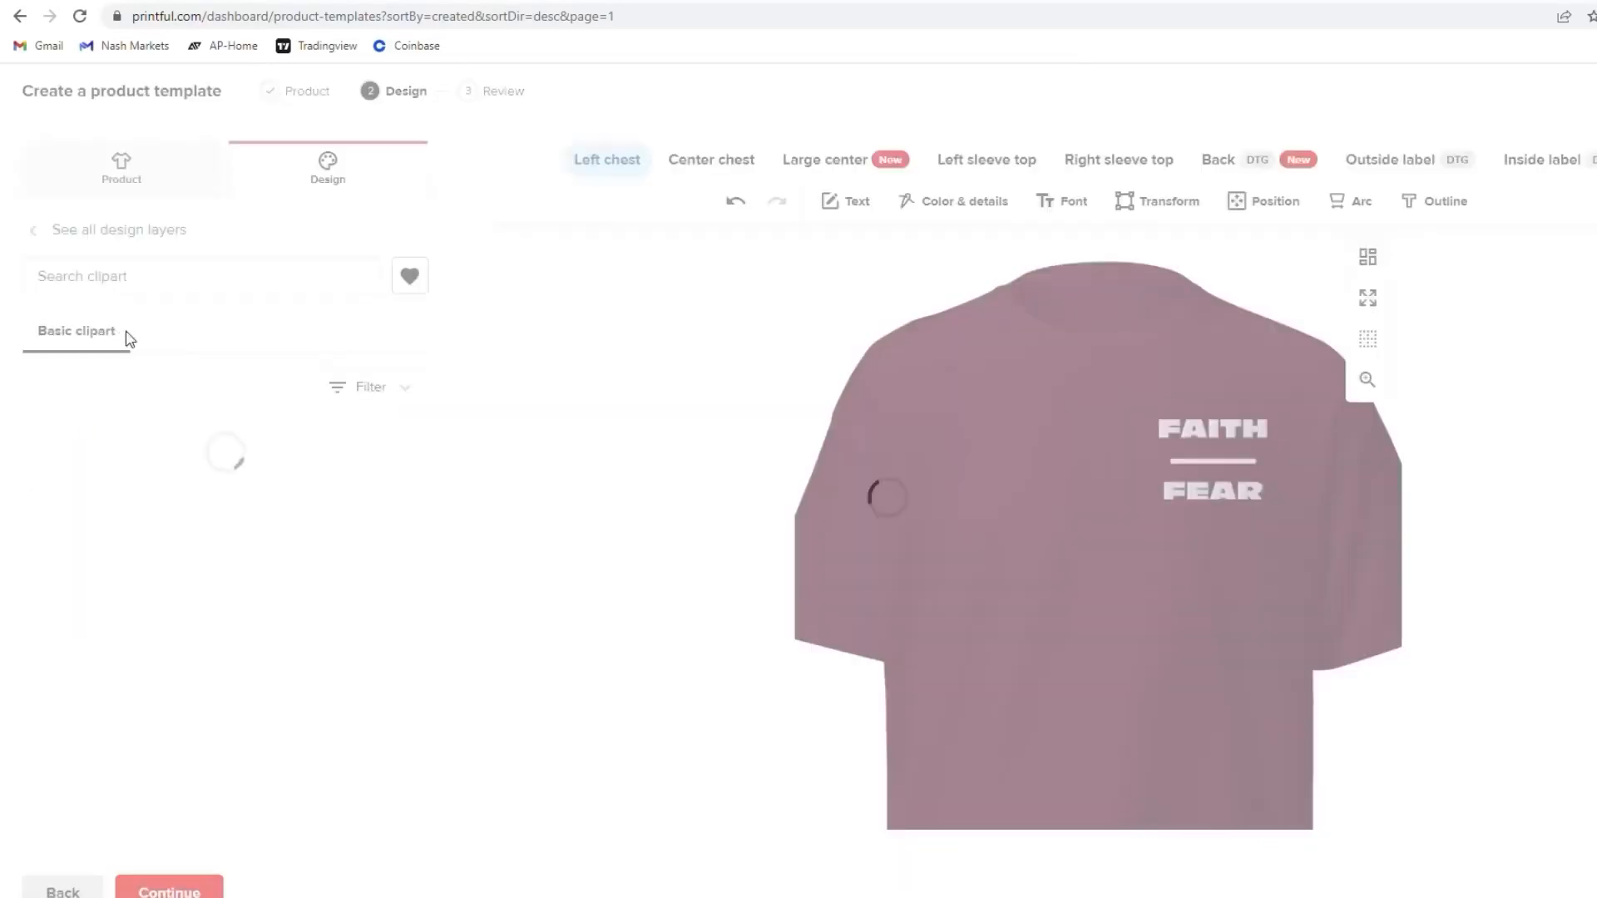
pyautogui.scroll(-5, 413, 732)
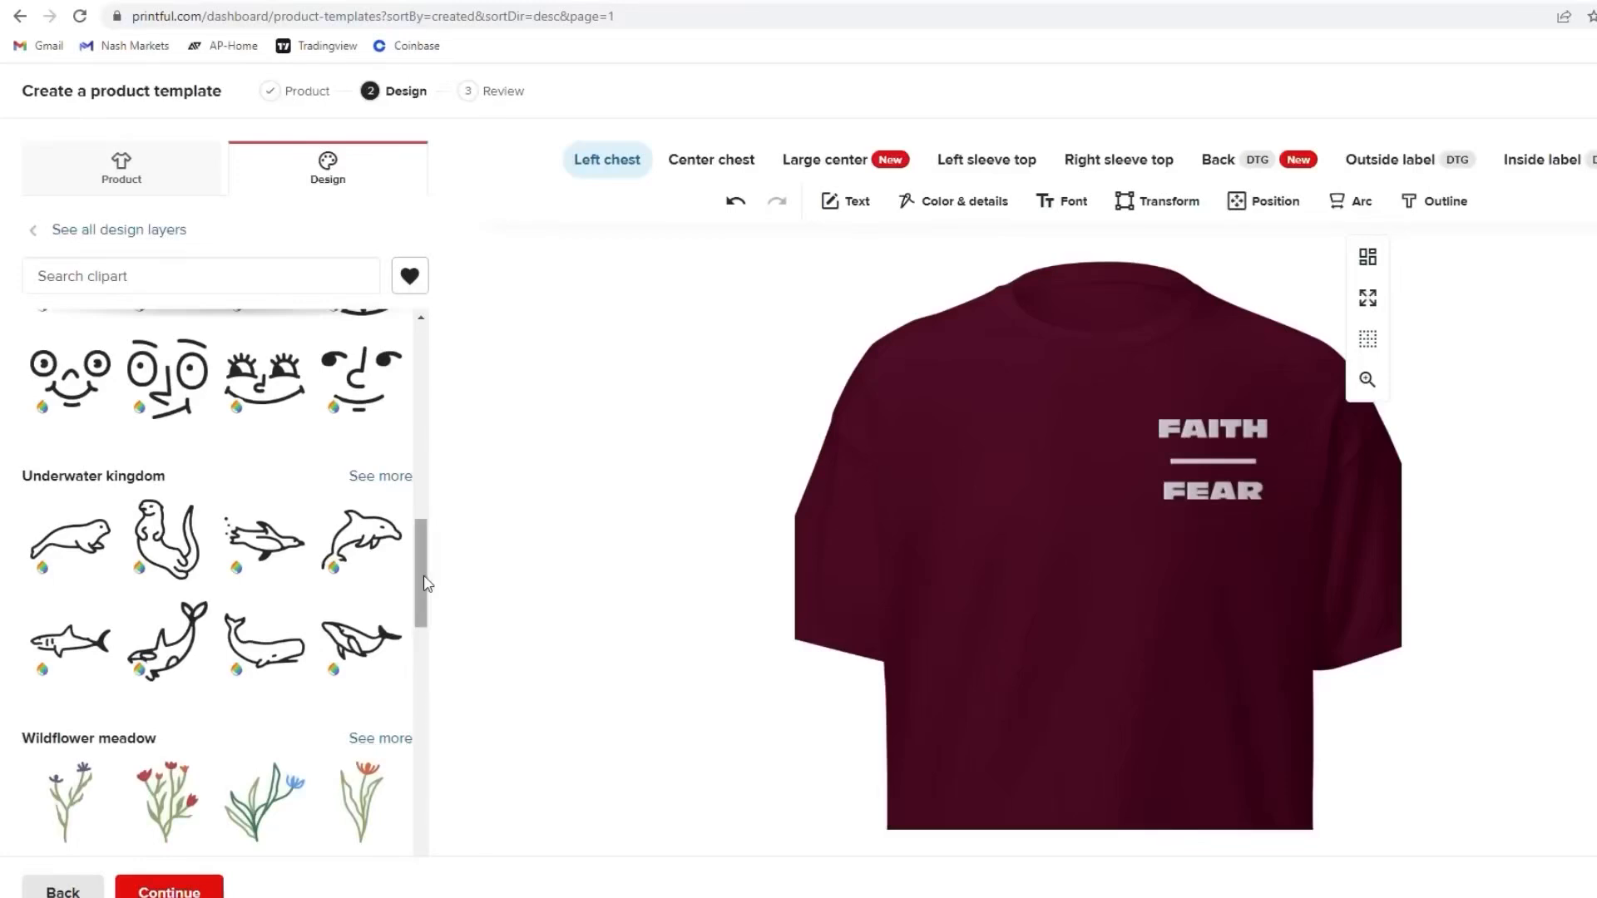
pyautogui.scroll(-3, 425, 596)
pyautogui.scroll(1, 424, 596)
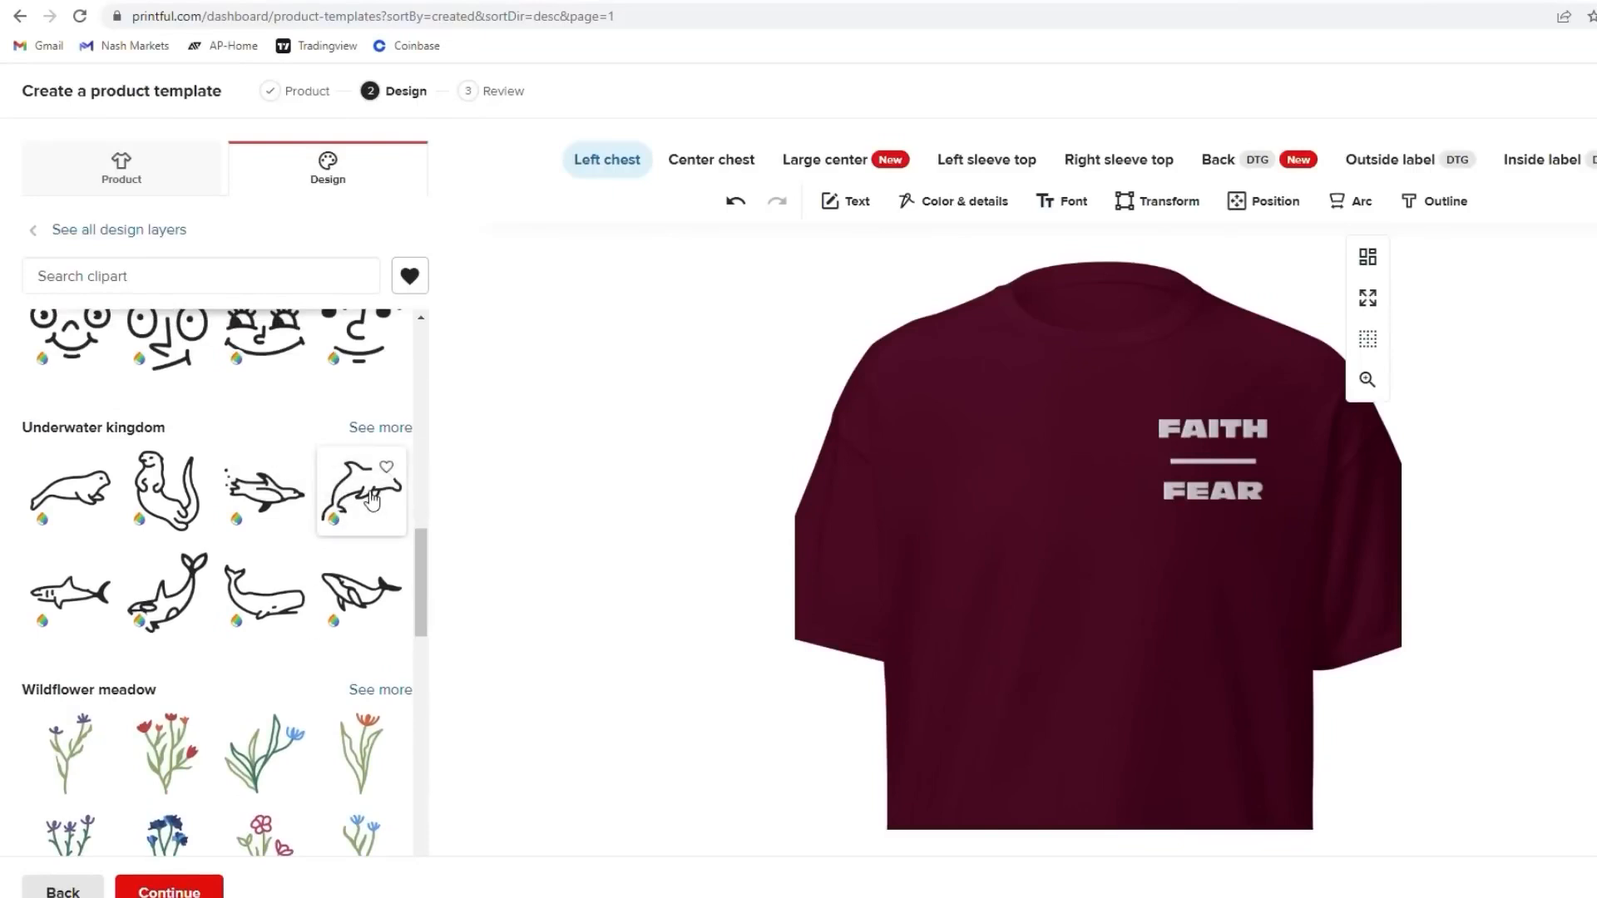
pyautogui.scroll(-4, 425, 582)
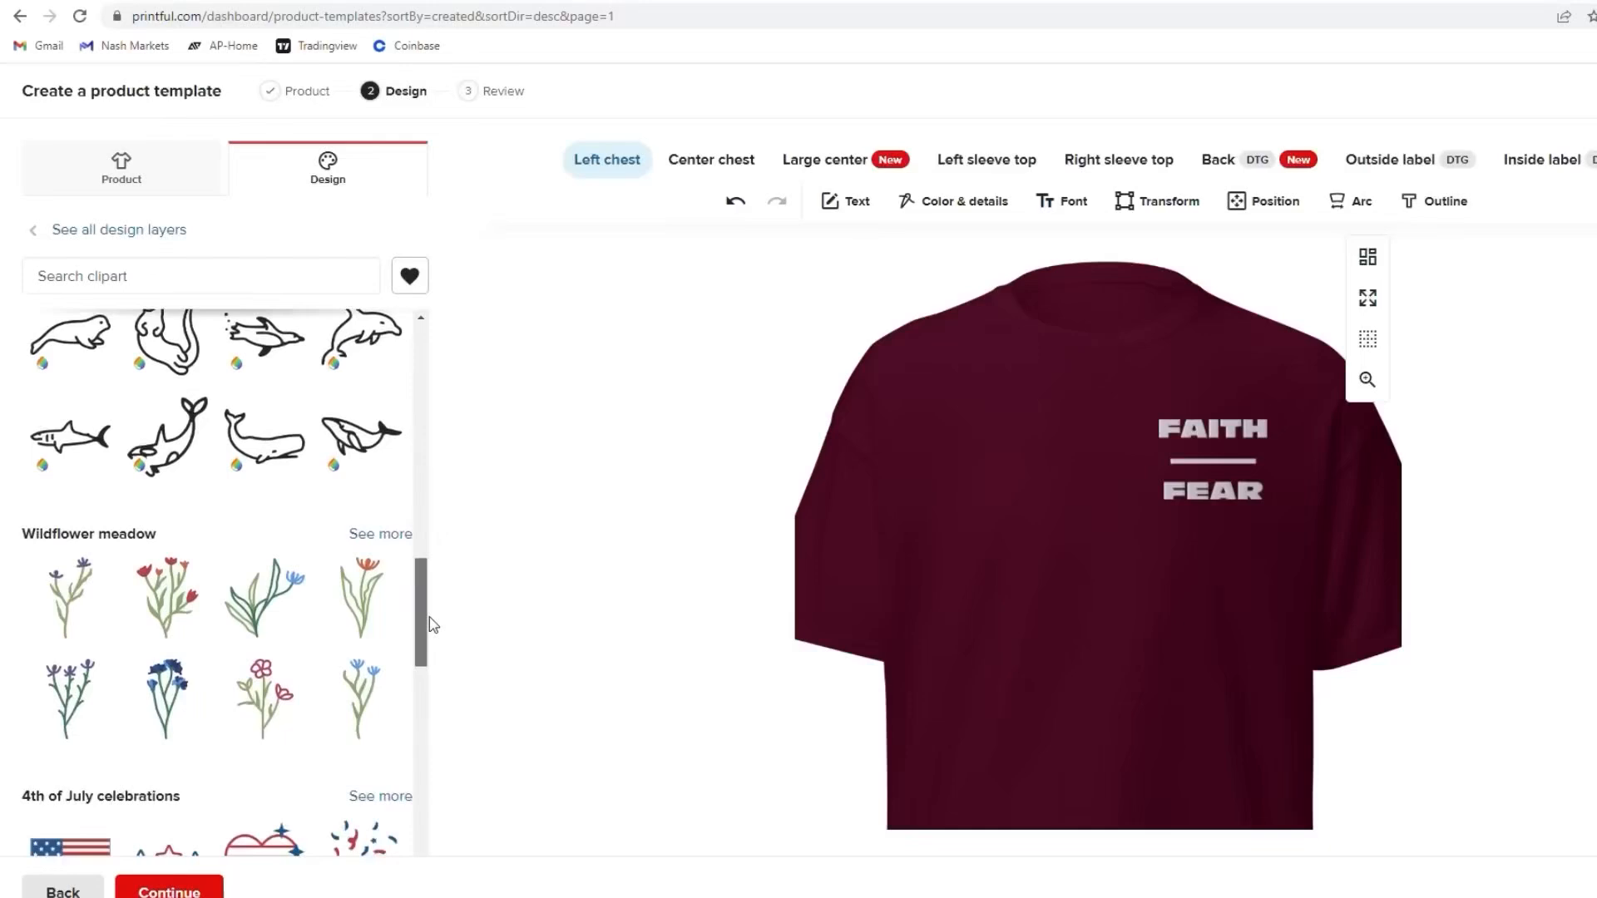
pyautogui.click(379, 542)
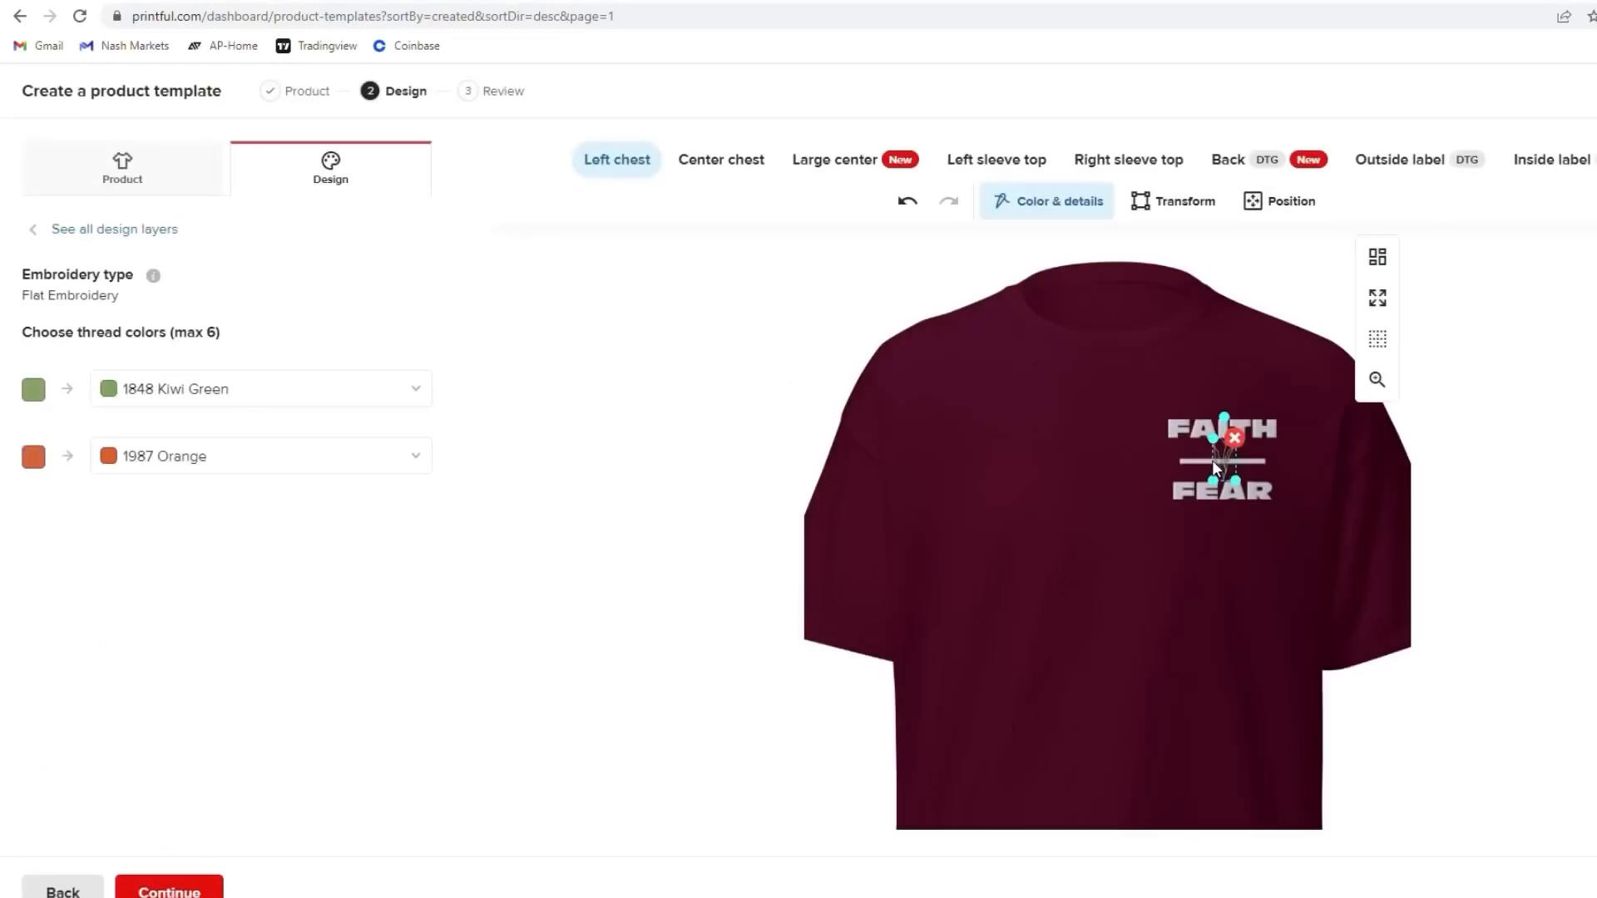
# Shrink the FAITH/FEAR text to about 3.19 by 2.39 and place the Calendulas clipart, about 1.31 by 2.46, beside it within the embroidery area
pyautogui.moveTo(1241, 491)
pyautogui.mouseDown()
pyautogui.moveTo(1272, 523)
pyautogui.moveTo(1253, 511)
pyautogui.mouseUp()
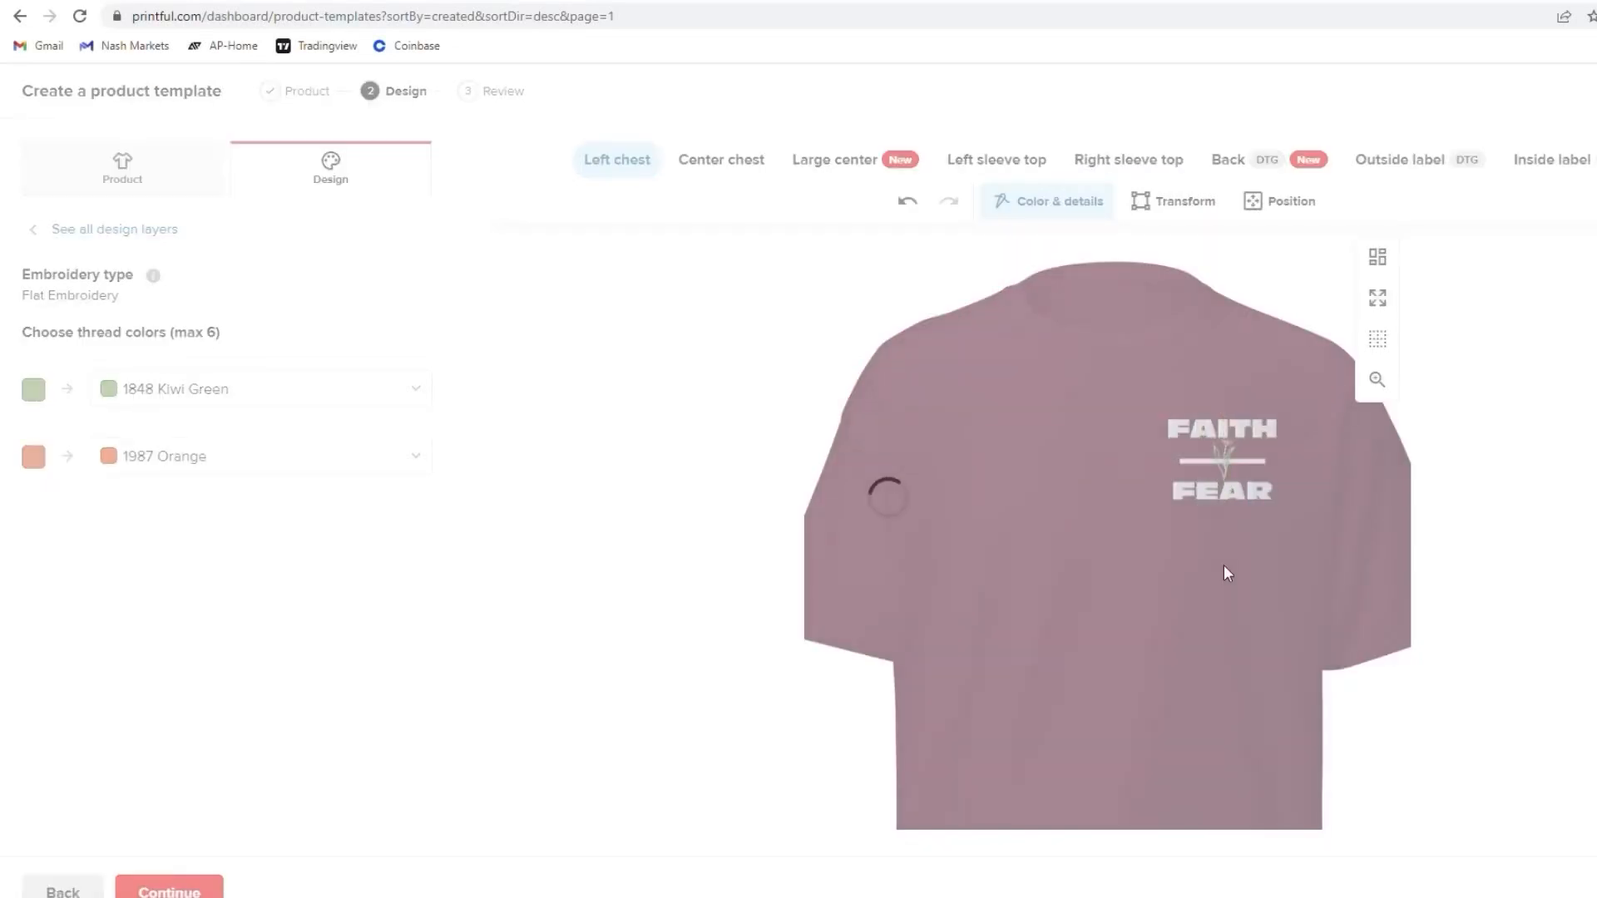
pyautogui.moveTo(1255, 514)
pyautogui.mouseDown()
pyautogui.moveTo(1253, 481)
pyautogui.moveTo(1267, 494)
pyautogui.mouseUp()
pyautogui.click(1249, 485)
pyautogui.moveTo(1219, 479); pyautogui.dragTo(1210, 480)
pyautogui.click(1229, 544)
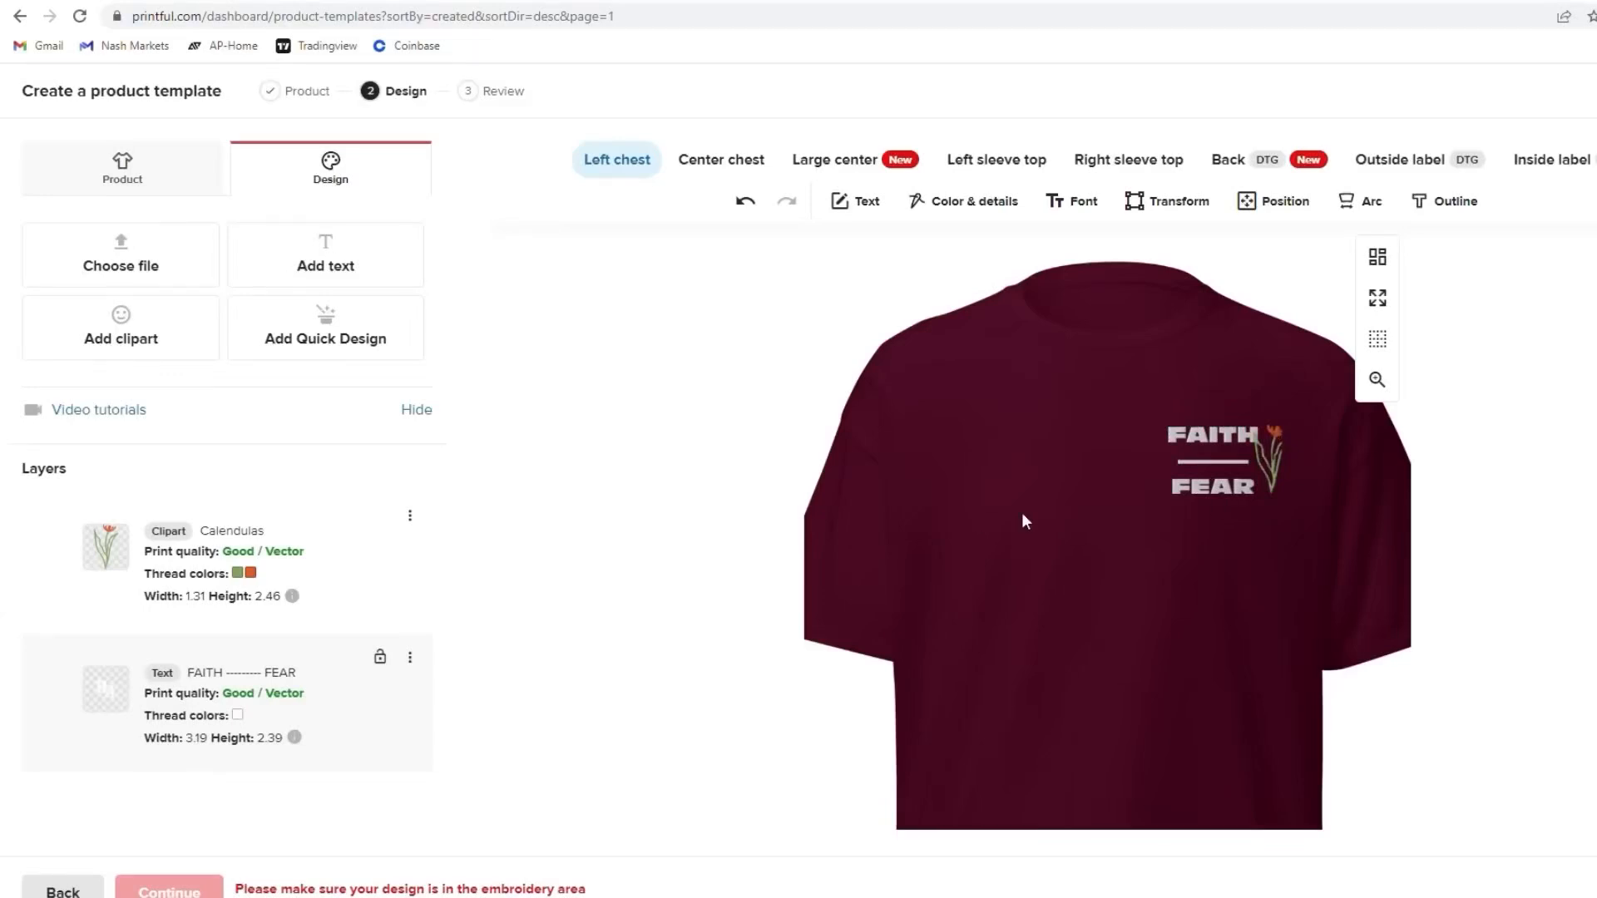
pyautogui.click(279, 566)
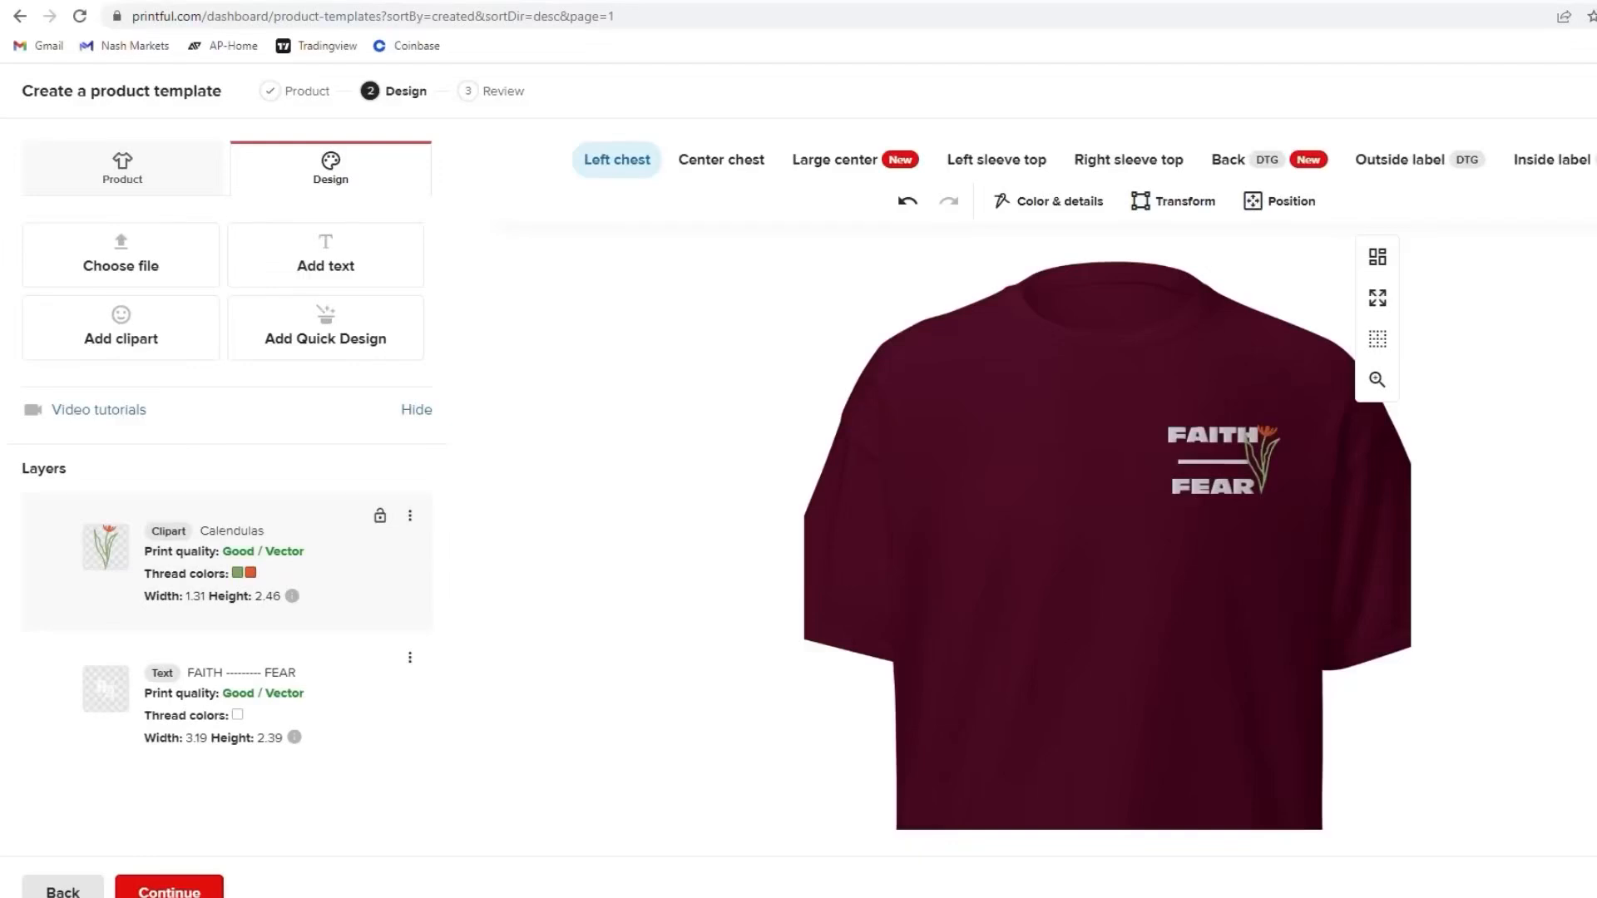
# Continue to the template review and set the product template title to "Faith over Fear Unisex Tee"
pyautogui.click(182, 892)
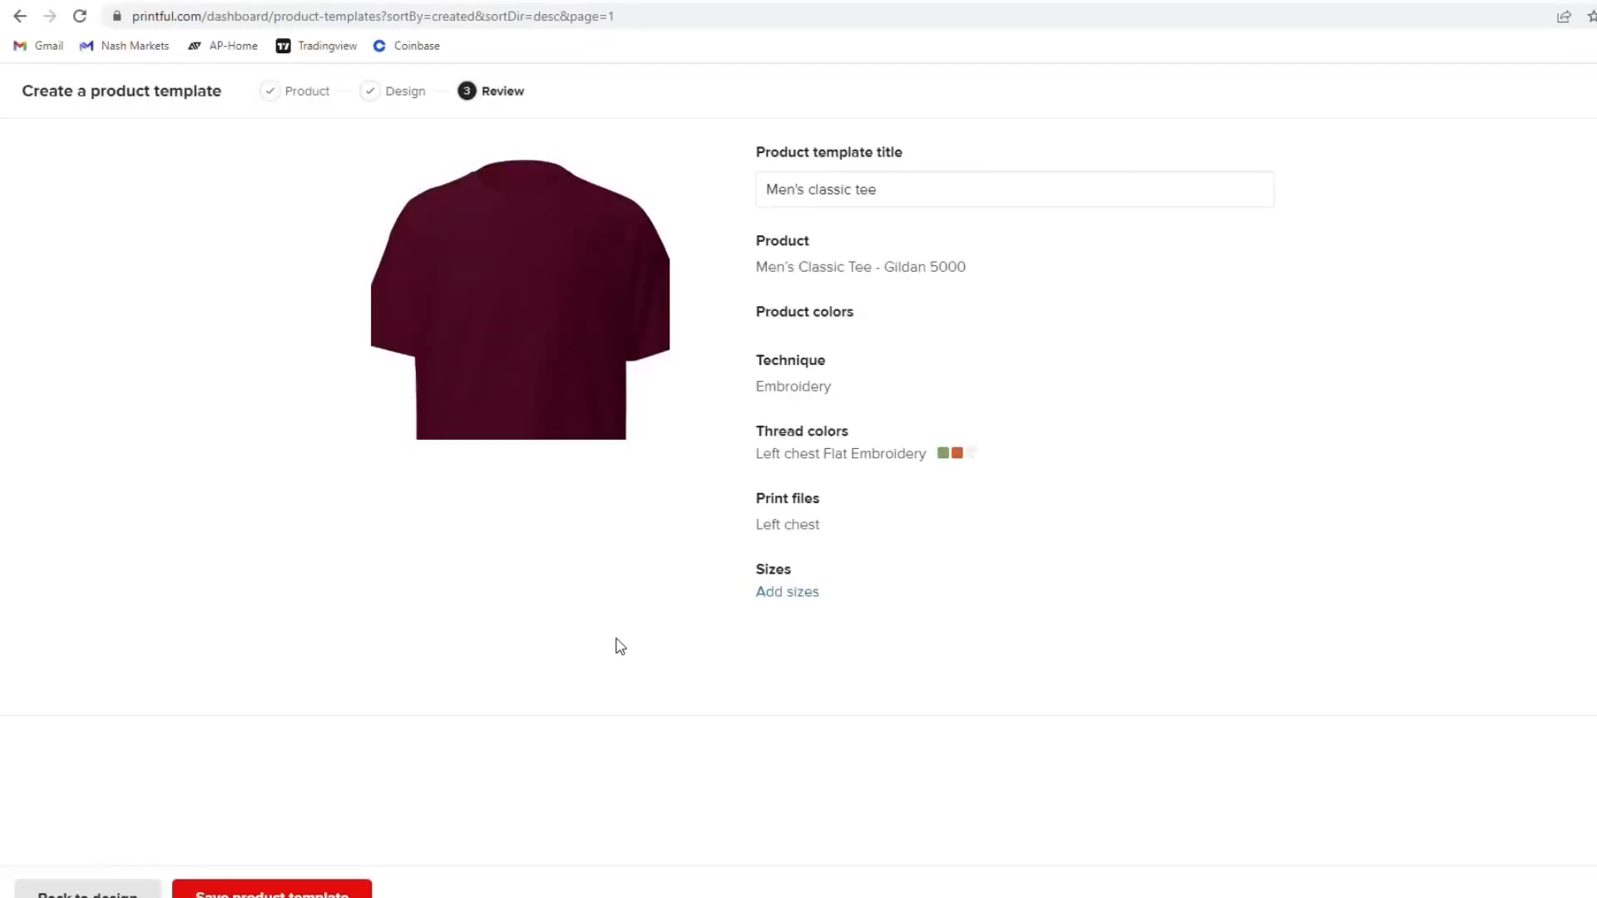
pyautogui.tripleClick(834, 199)
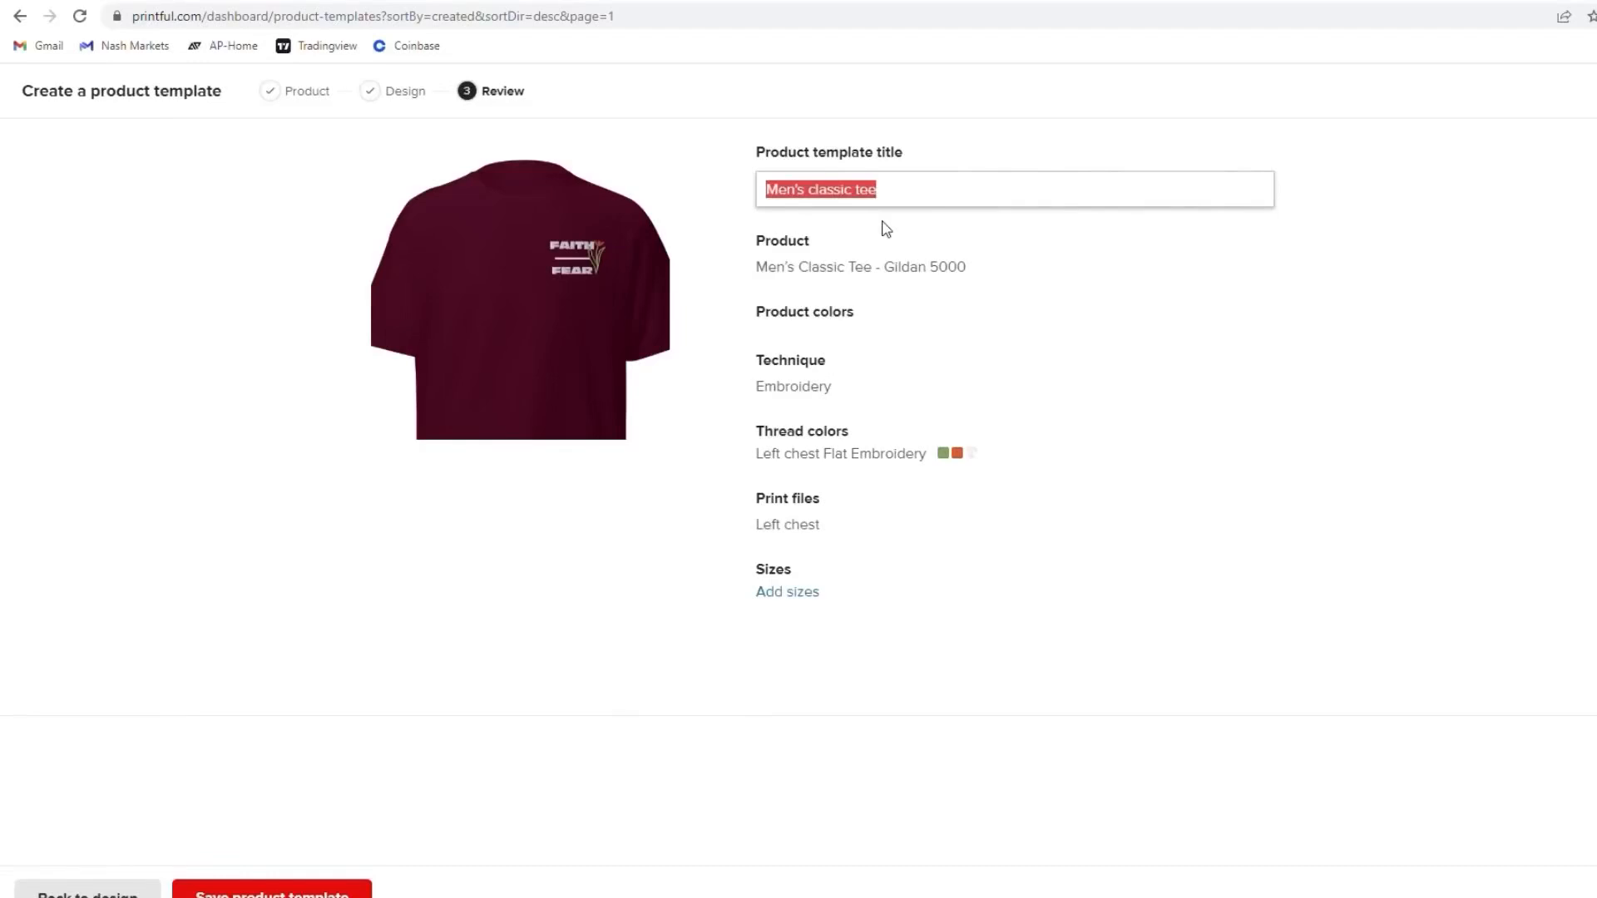
pyautogui.write('Faith over Fear Unisex Tee')
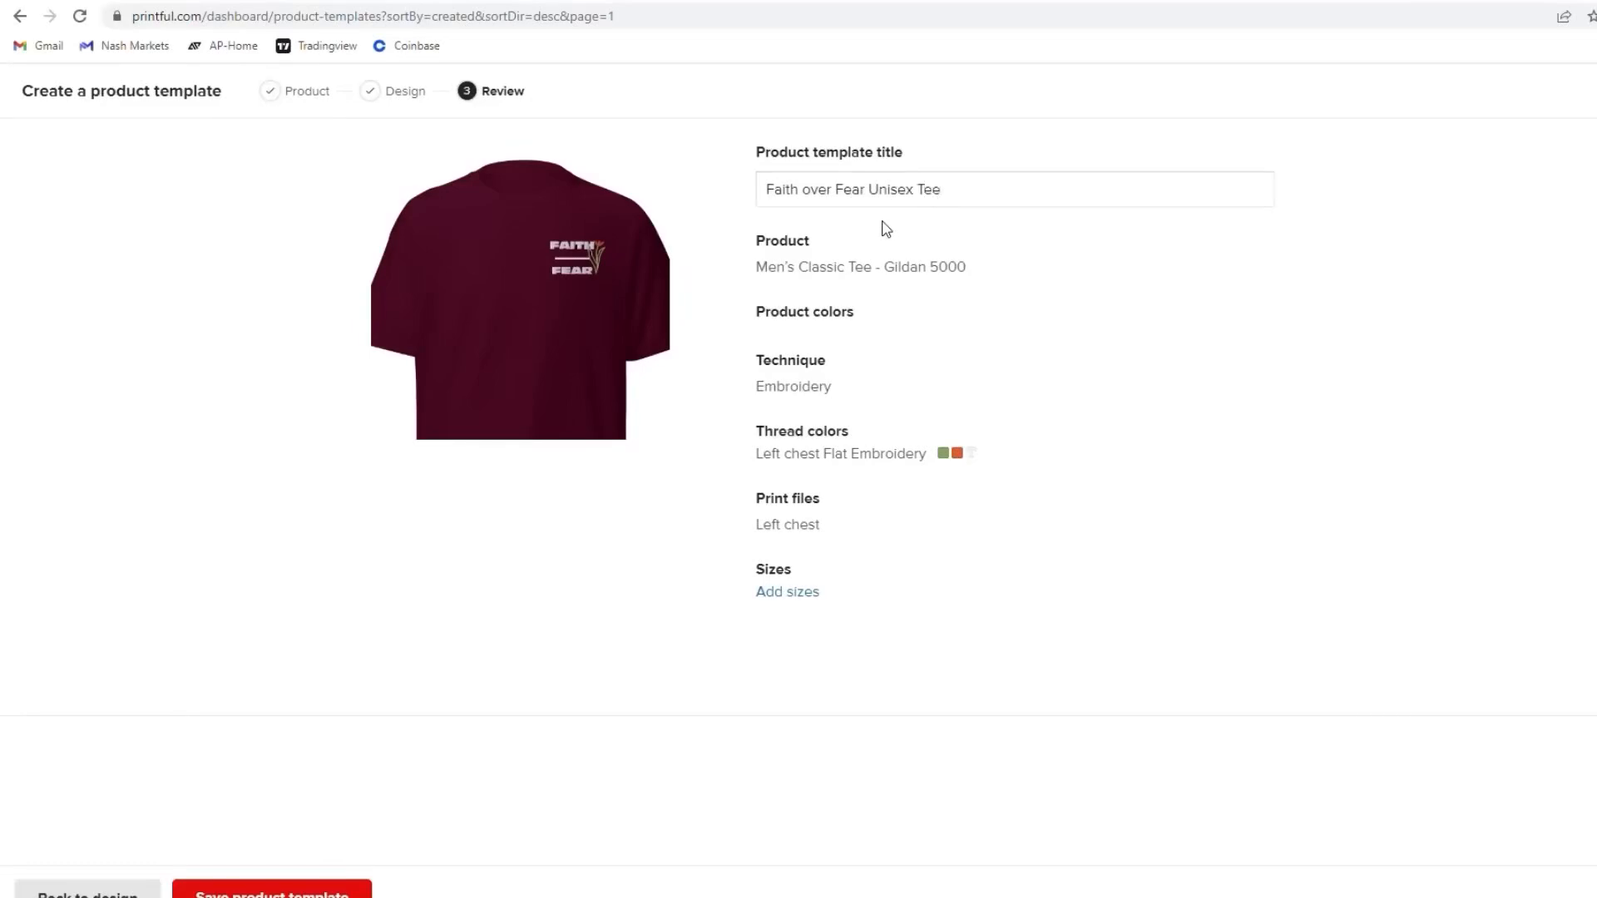
# Add all sizes from S to 5XL to the template and save it
pyautogui.click(807, 596)
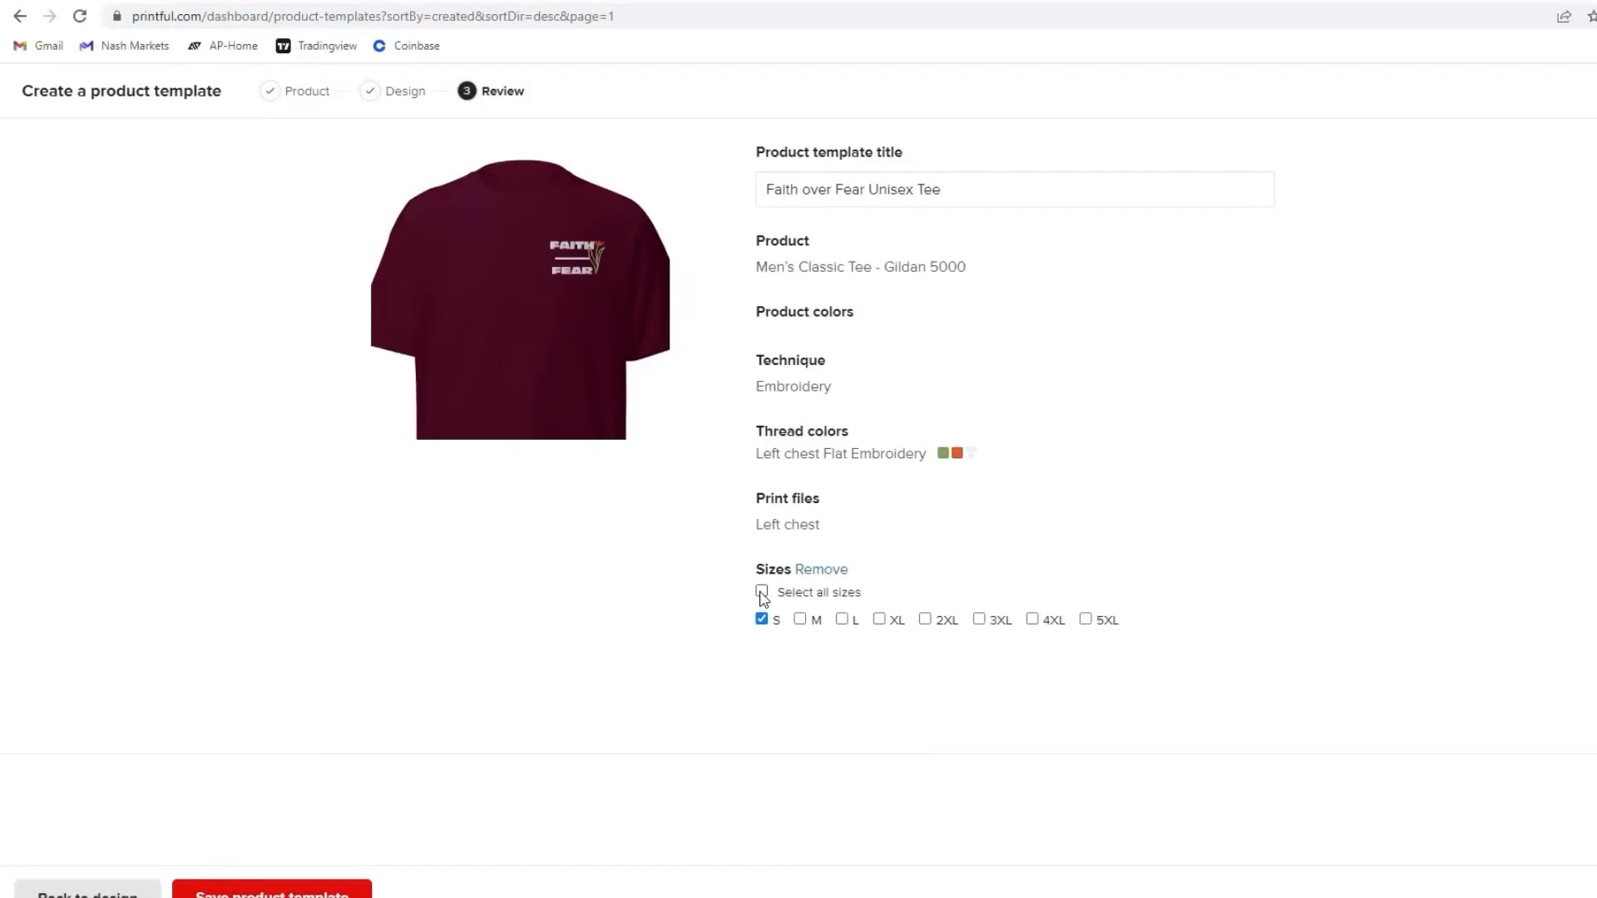
pyautogui.click(762, 592)
pyautogui.click(304, 888)
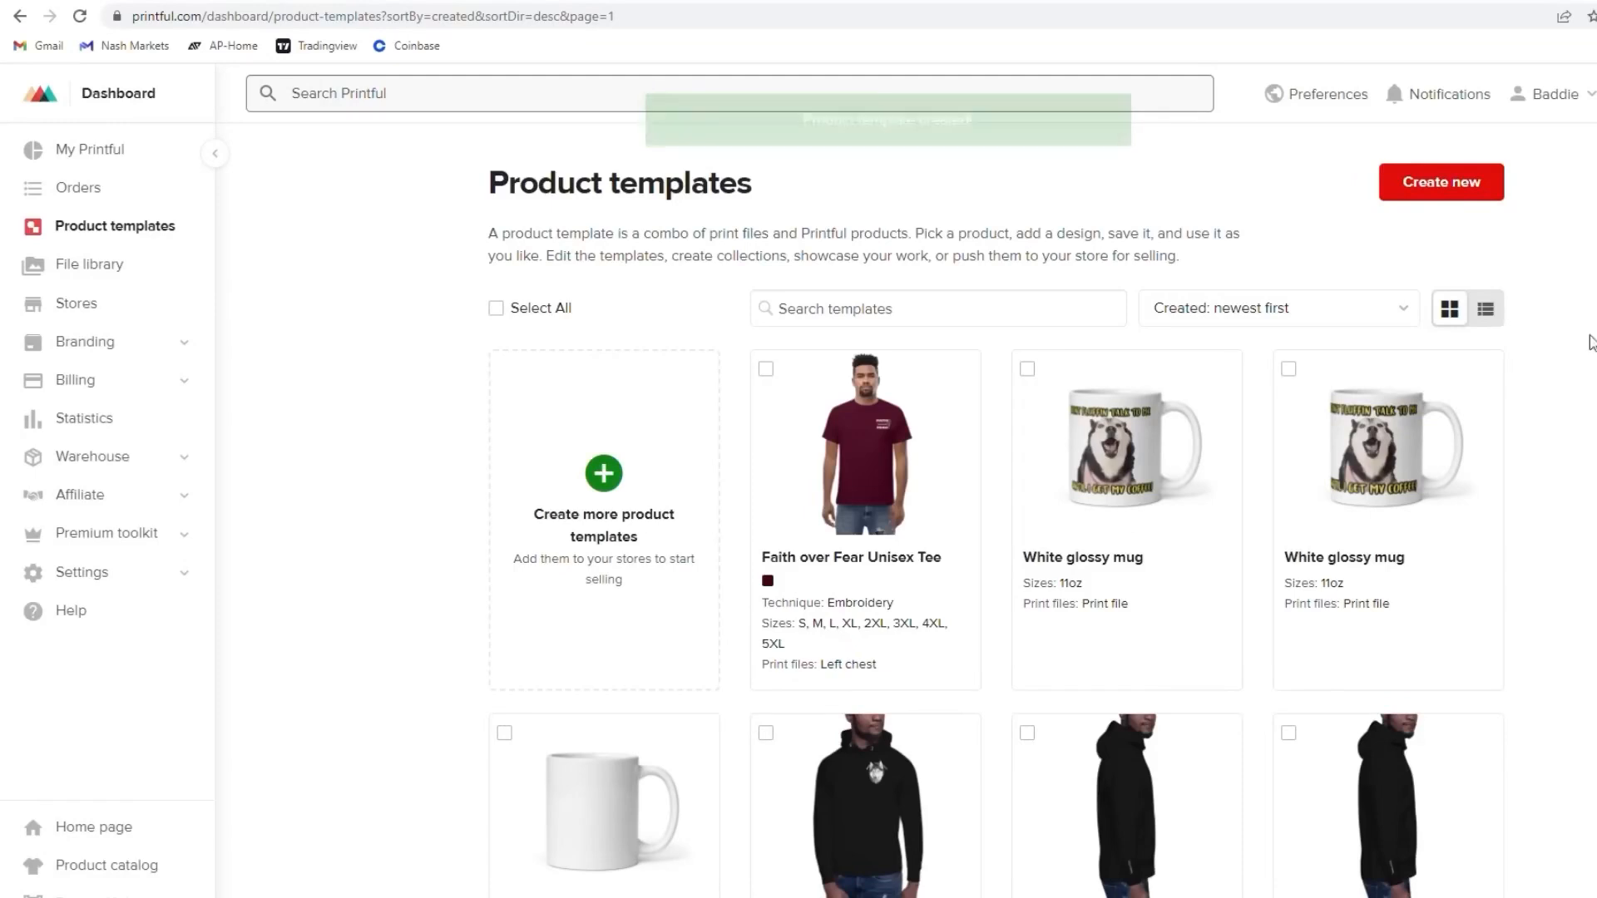
# Open the mockup download for the Faith over Fear Unisex Tee template and select only the On Hanger mockups
pyautogui.moveTo(935, 429)
pyautogui.click(953, 379)
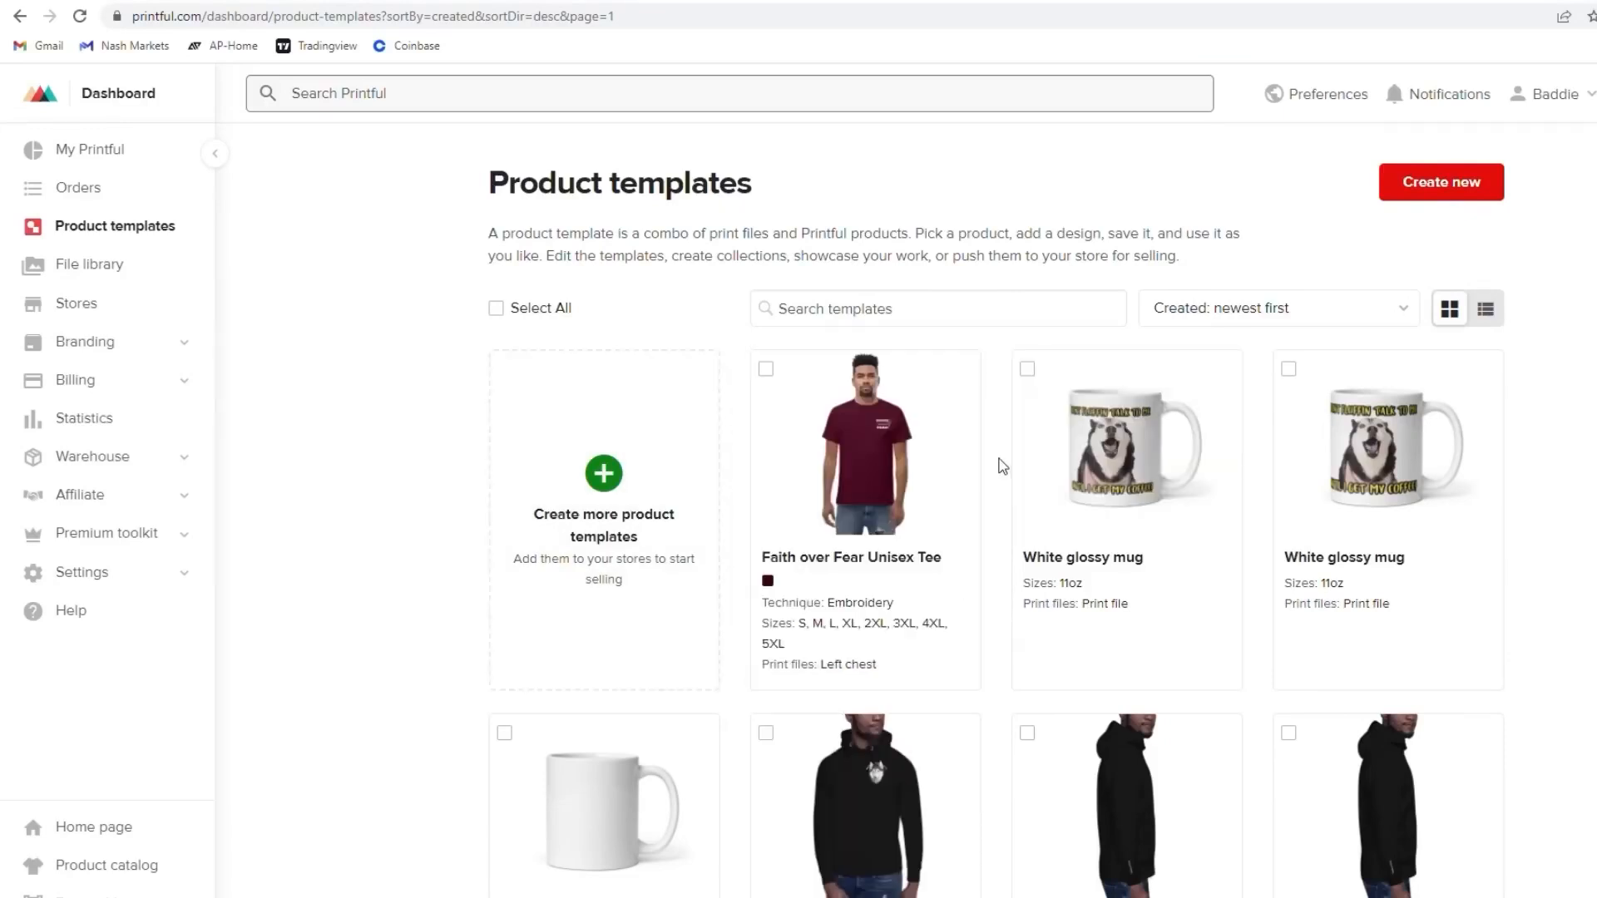
pyautogui.click(954, 376)
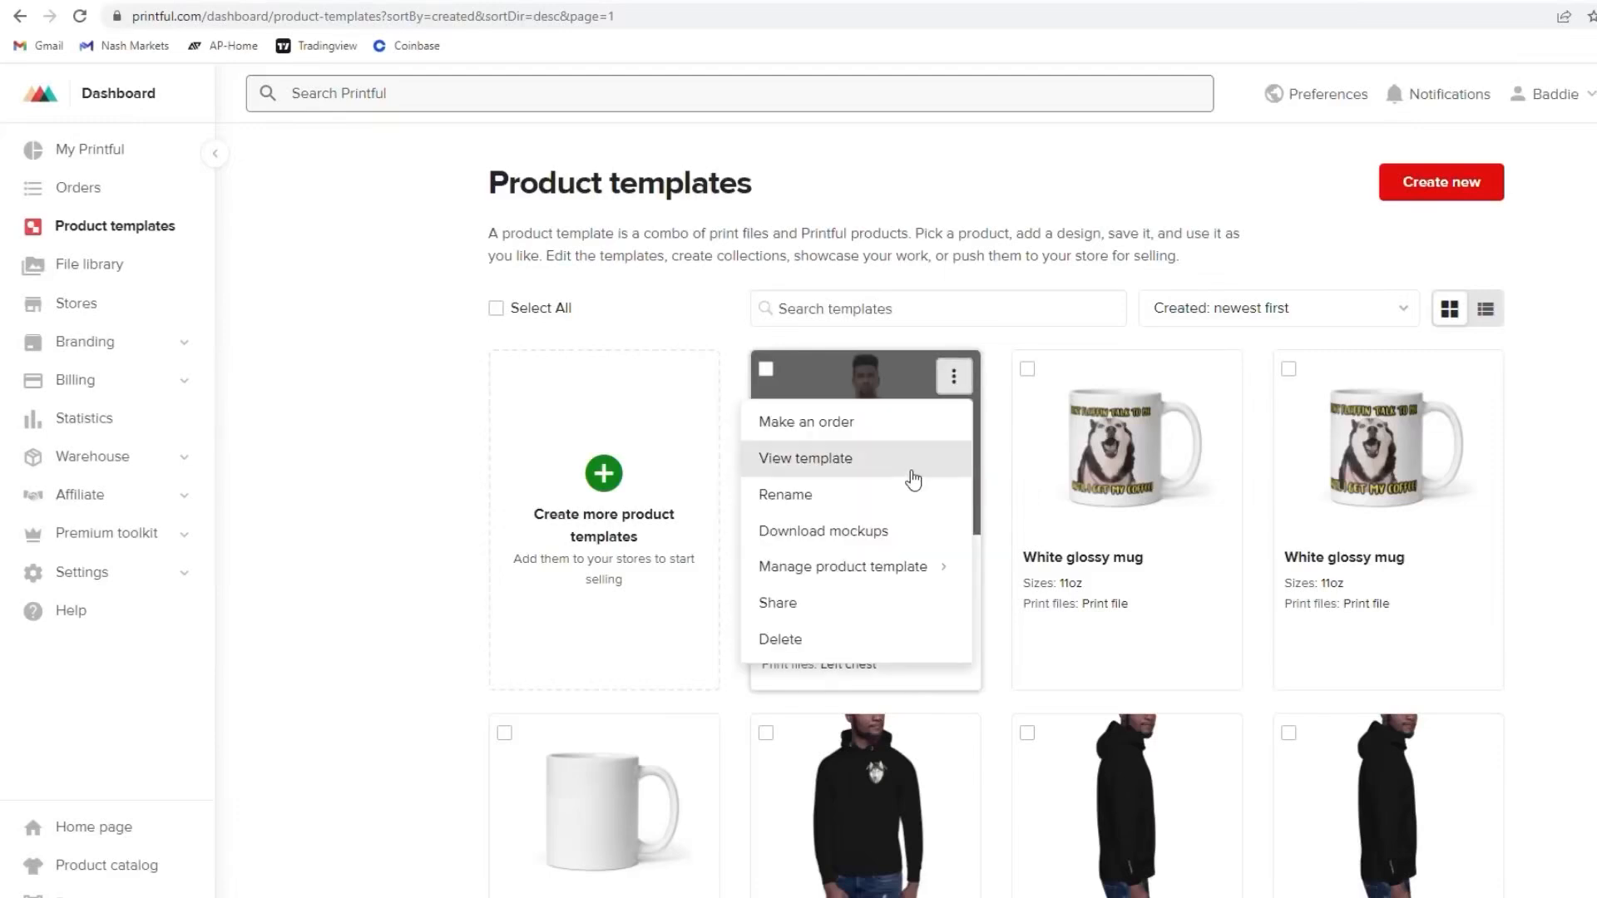
pyautogui.click(855, 535)
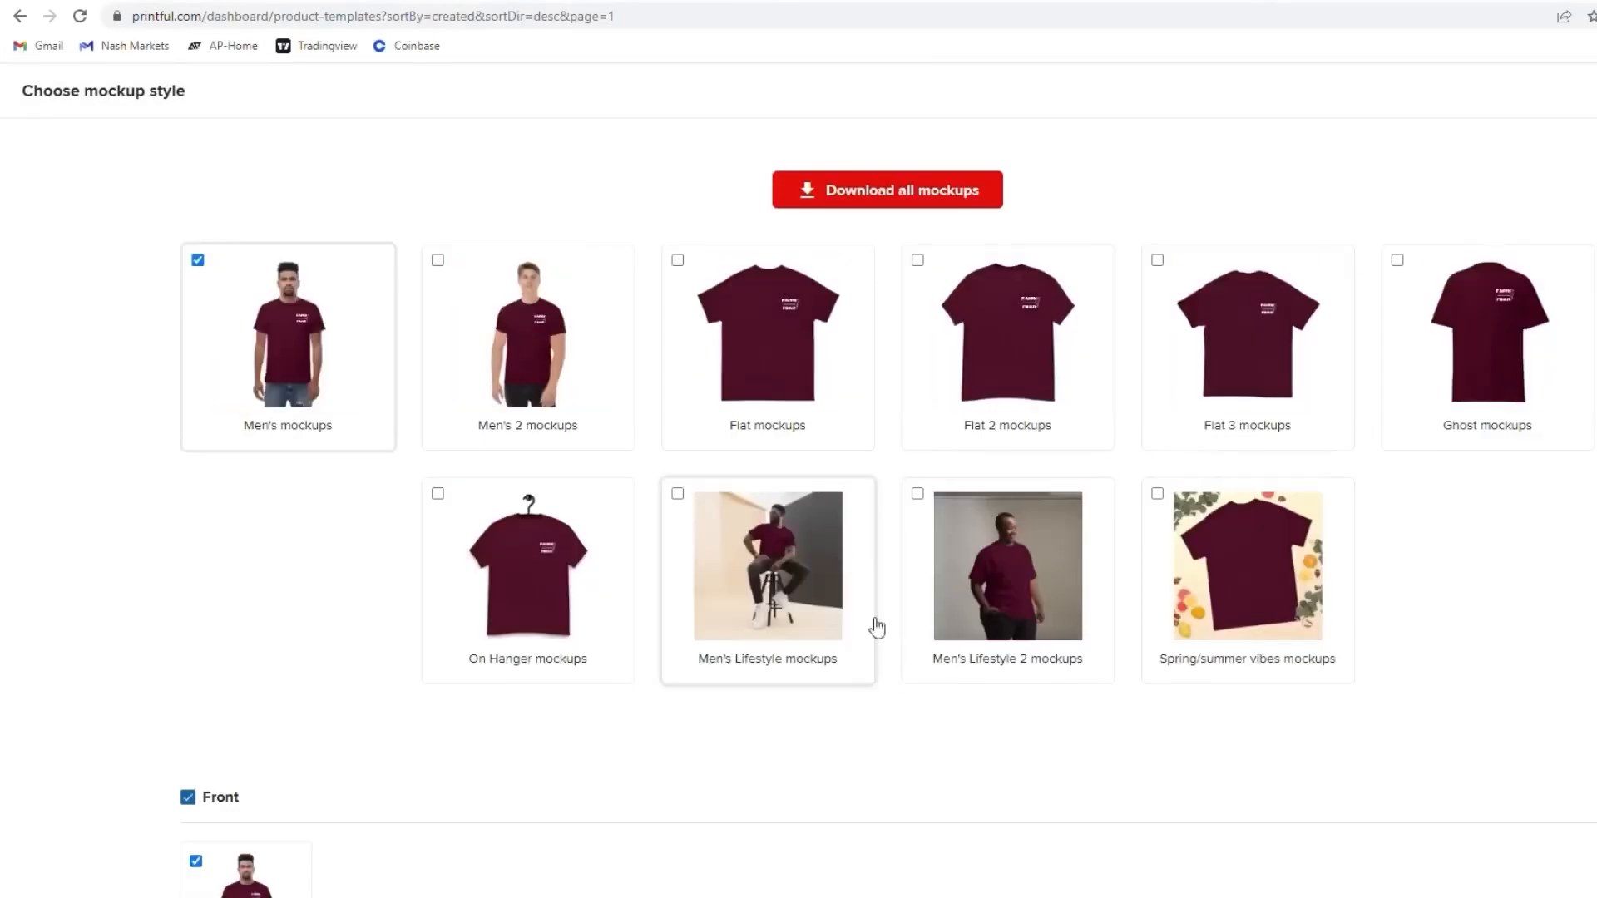
pyautogui.click(530, 578)
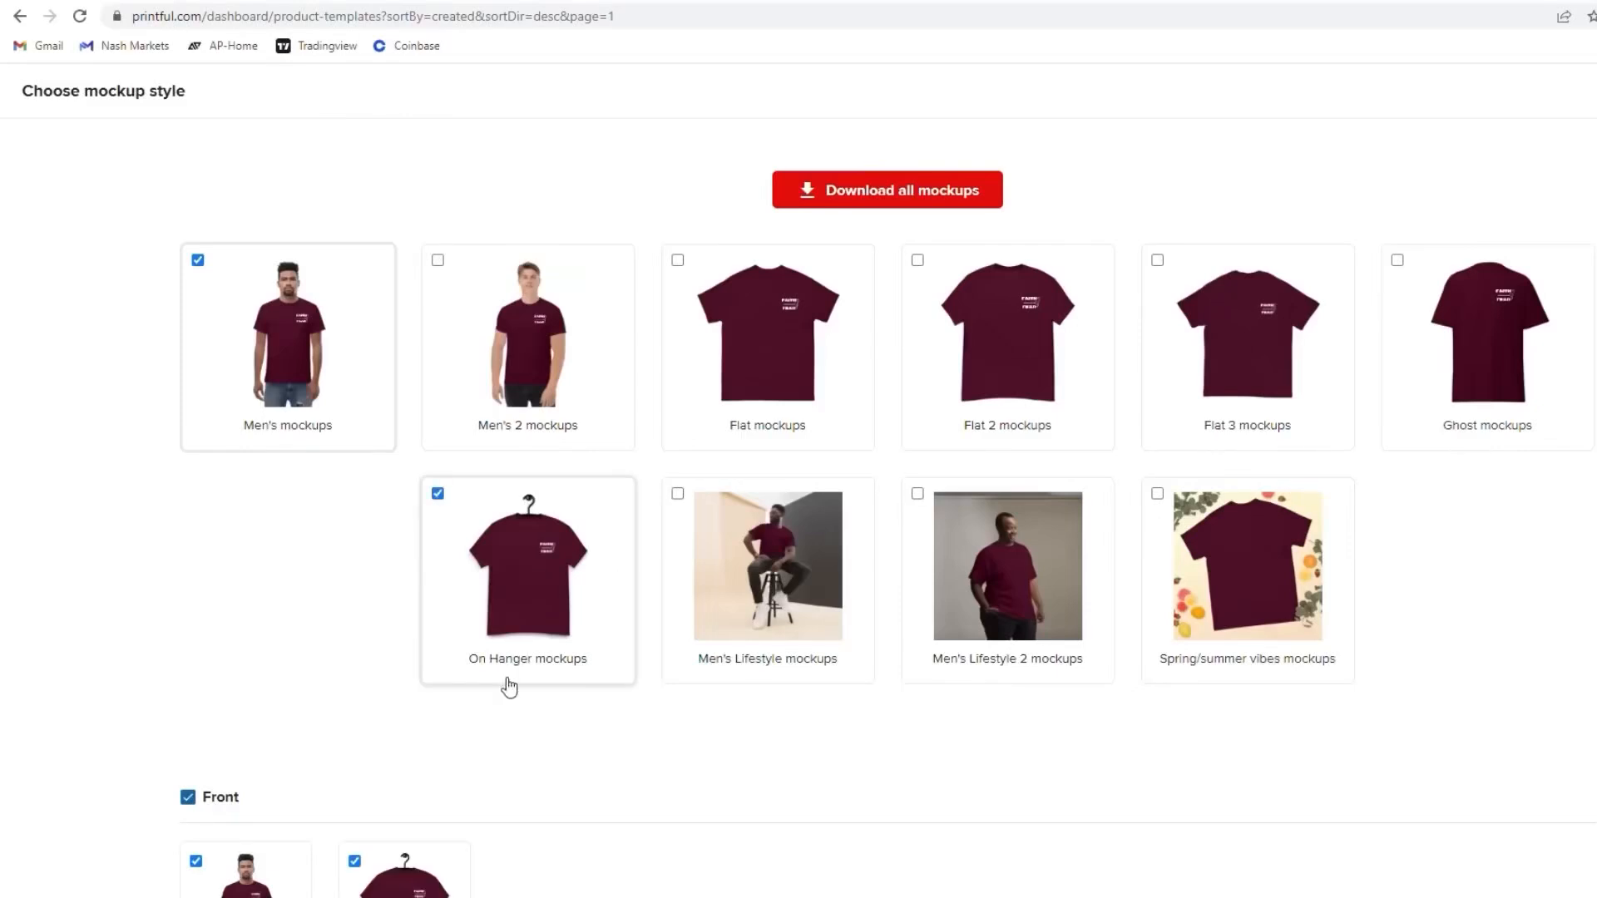
pyautogui.scroll(-2, 466, 749)
pyautogui.click(417, 755)
pyautogui.scroll(2, 499, 416)
pyautogui.click(198, 262)
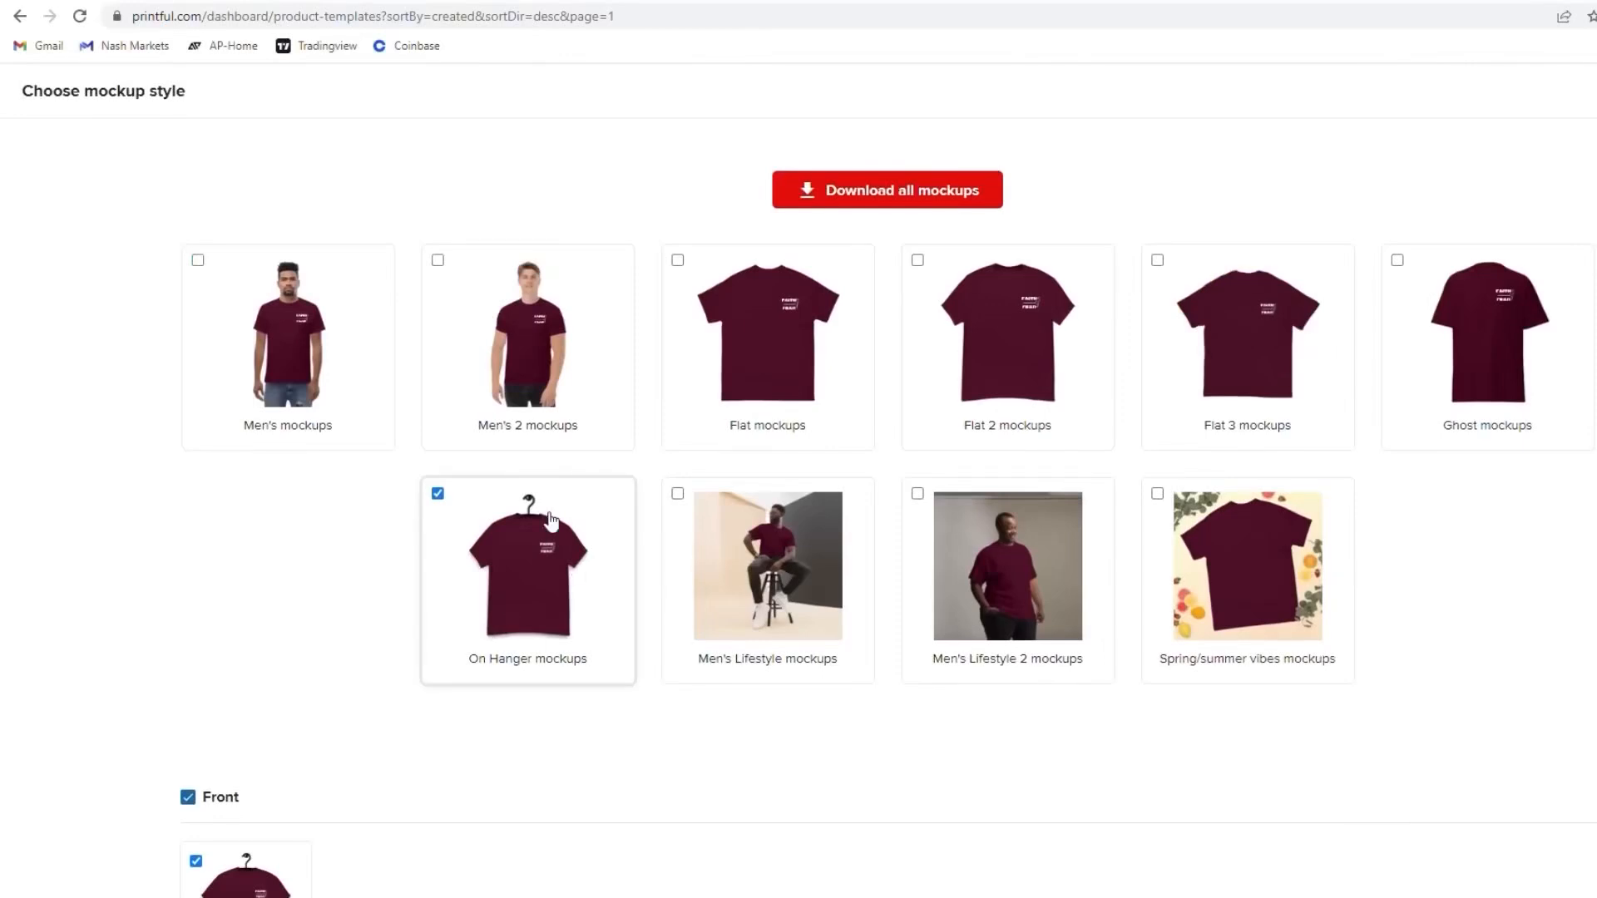
# Generate the maroon On Hanger front mockup in PNG format and open the downloaded file
pyautogui.scroll(-3, 581, 663)
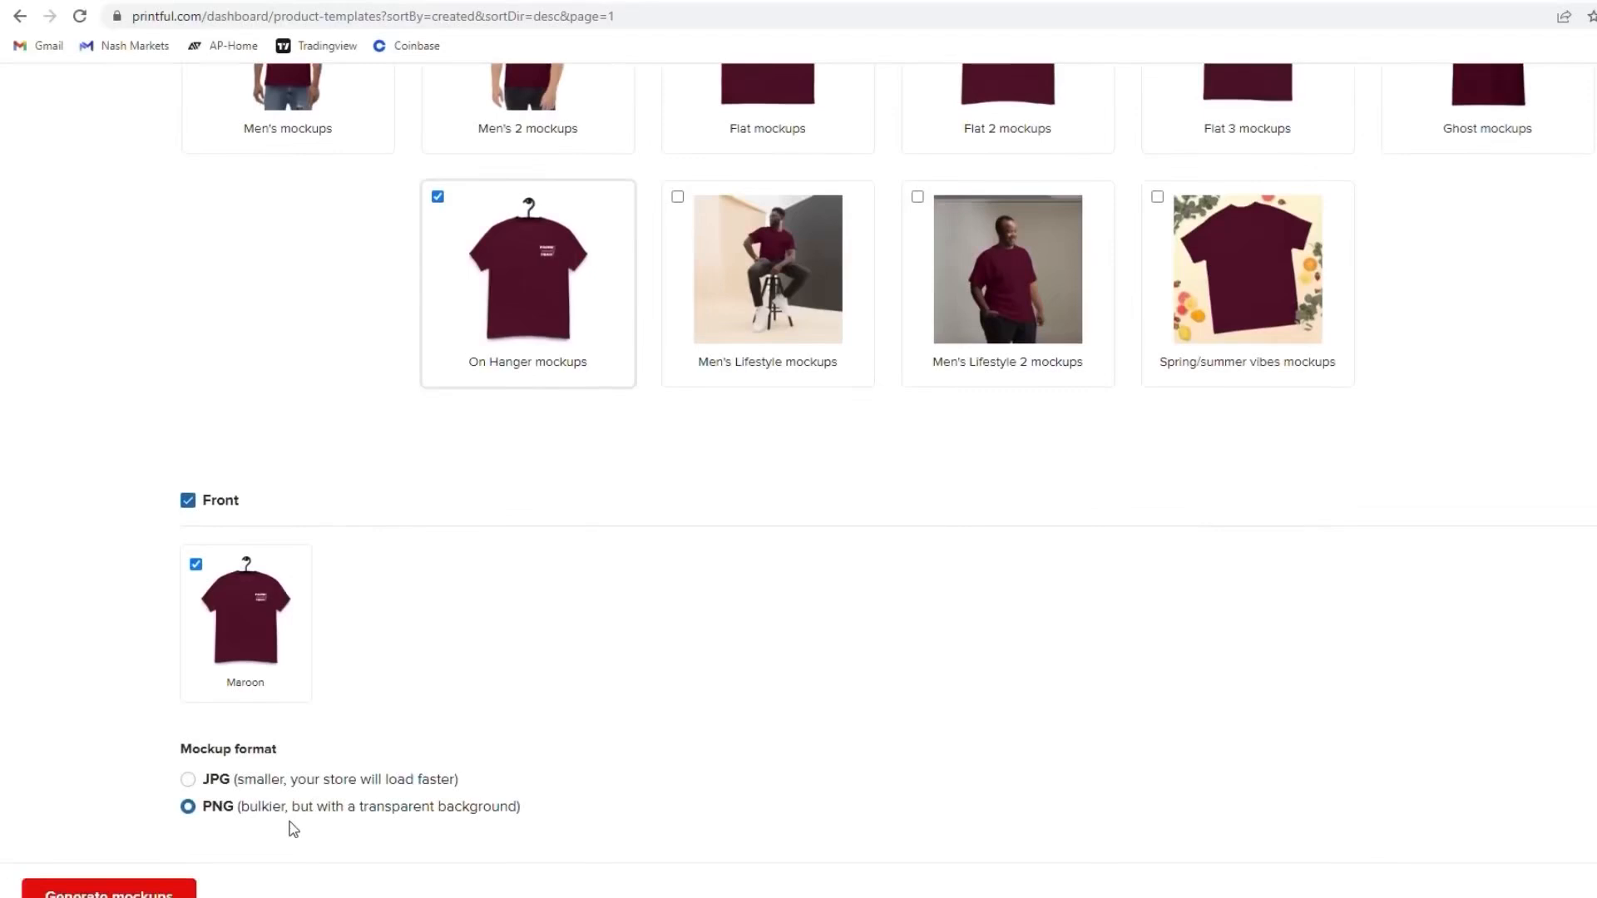
pyautogui.click(109, 893)
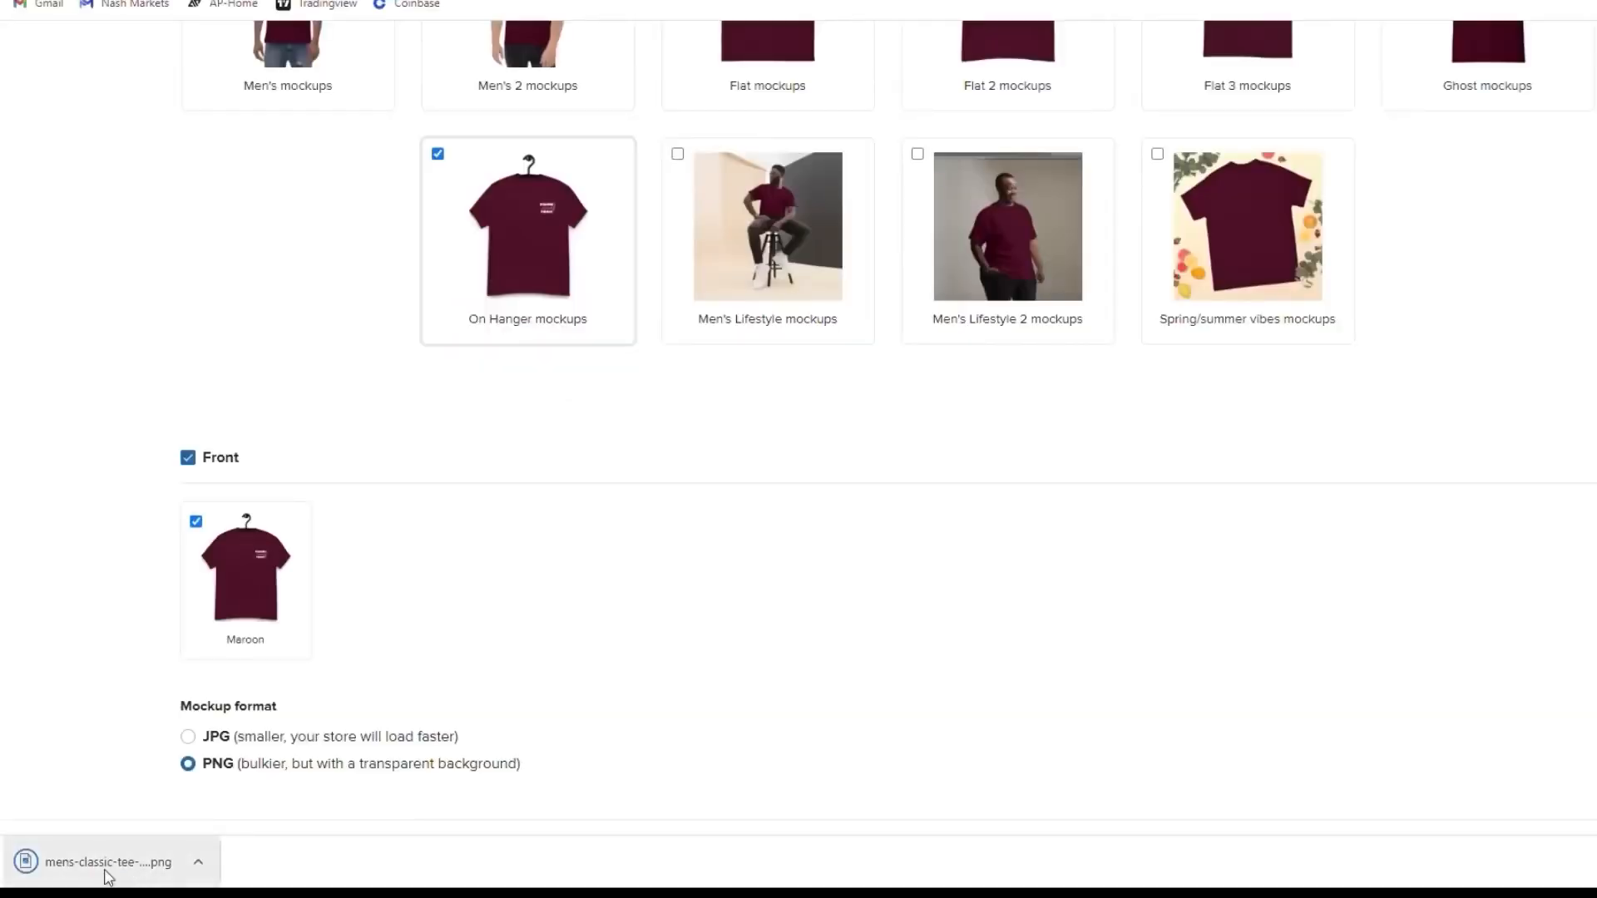
pyautogui.click(111, 870)
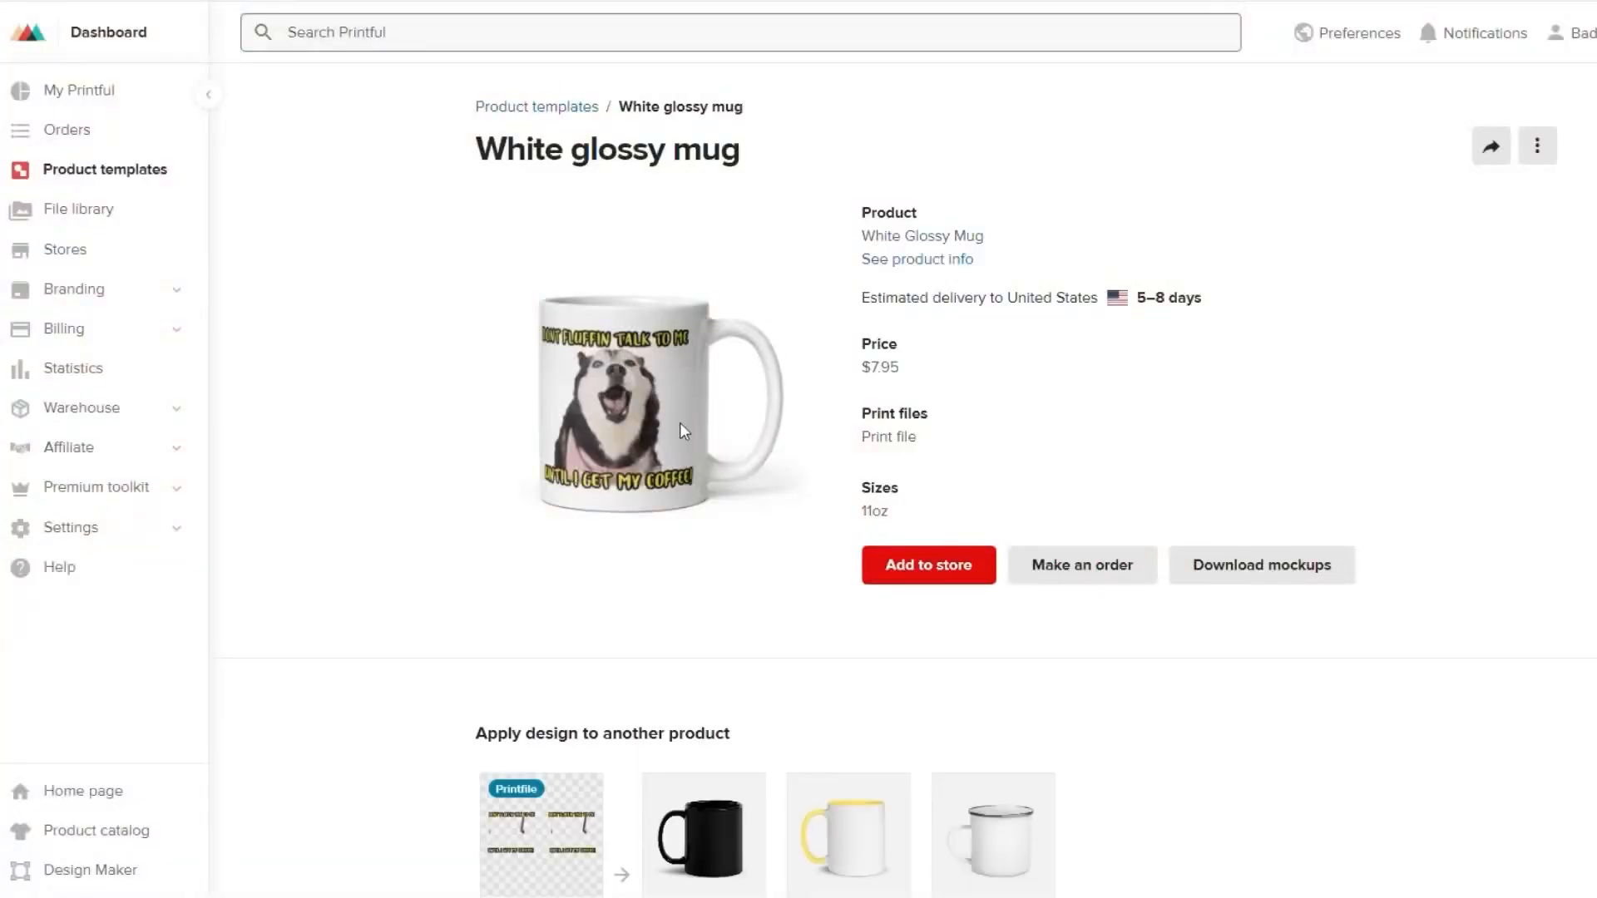
pyautogui.scroll(-2, 665, 470)
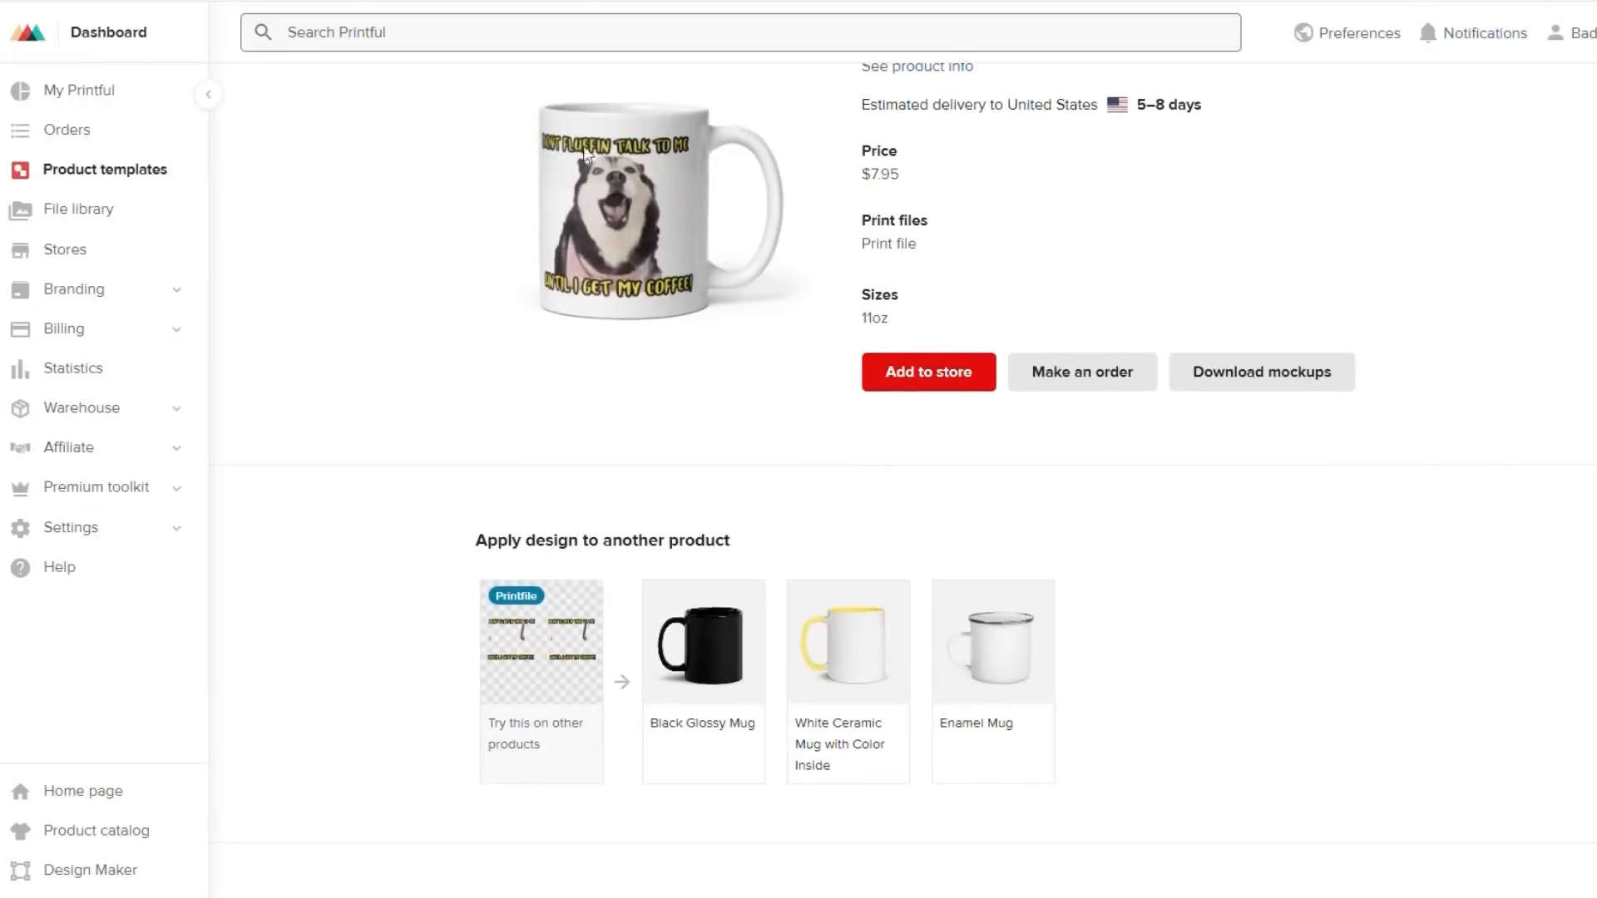
pyautogui.scroll(2, 677, 277)
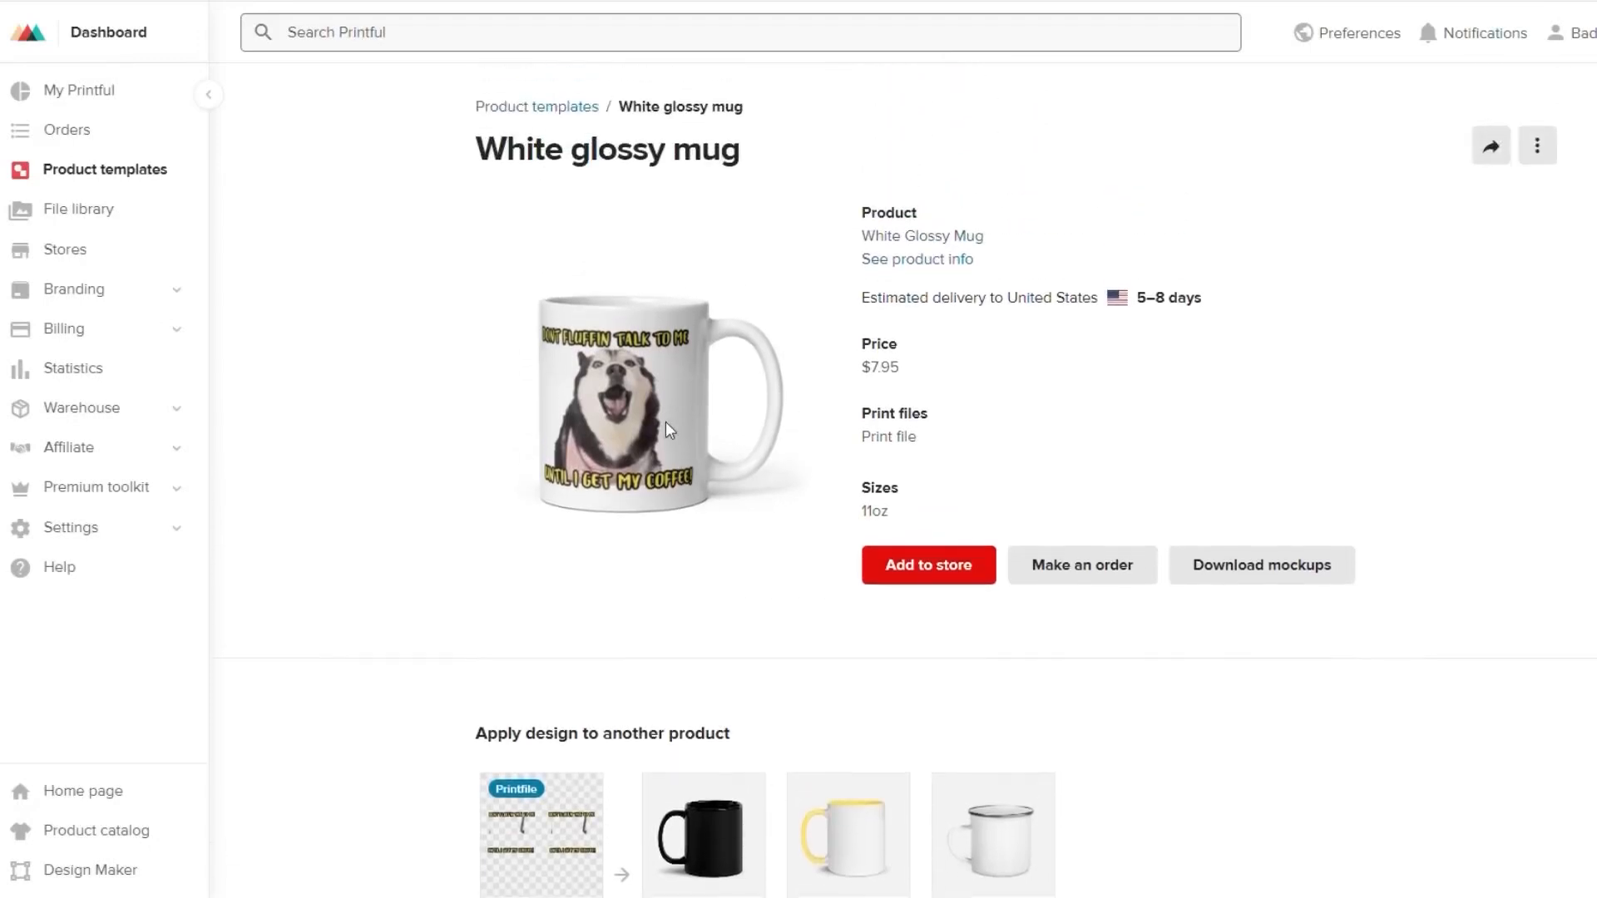
# Open the White glossy mug template for editing and show its design options
pyautogui.click(578, 377)
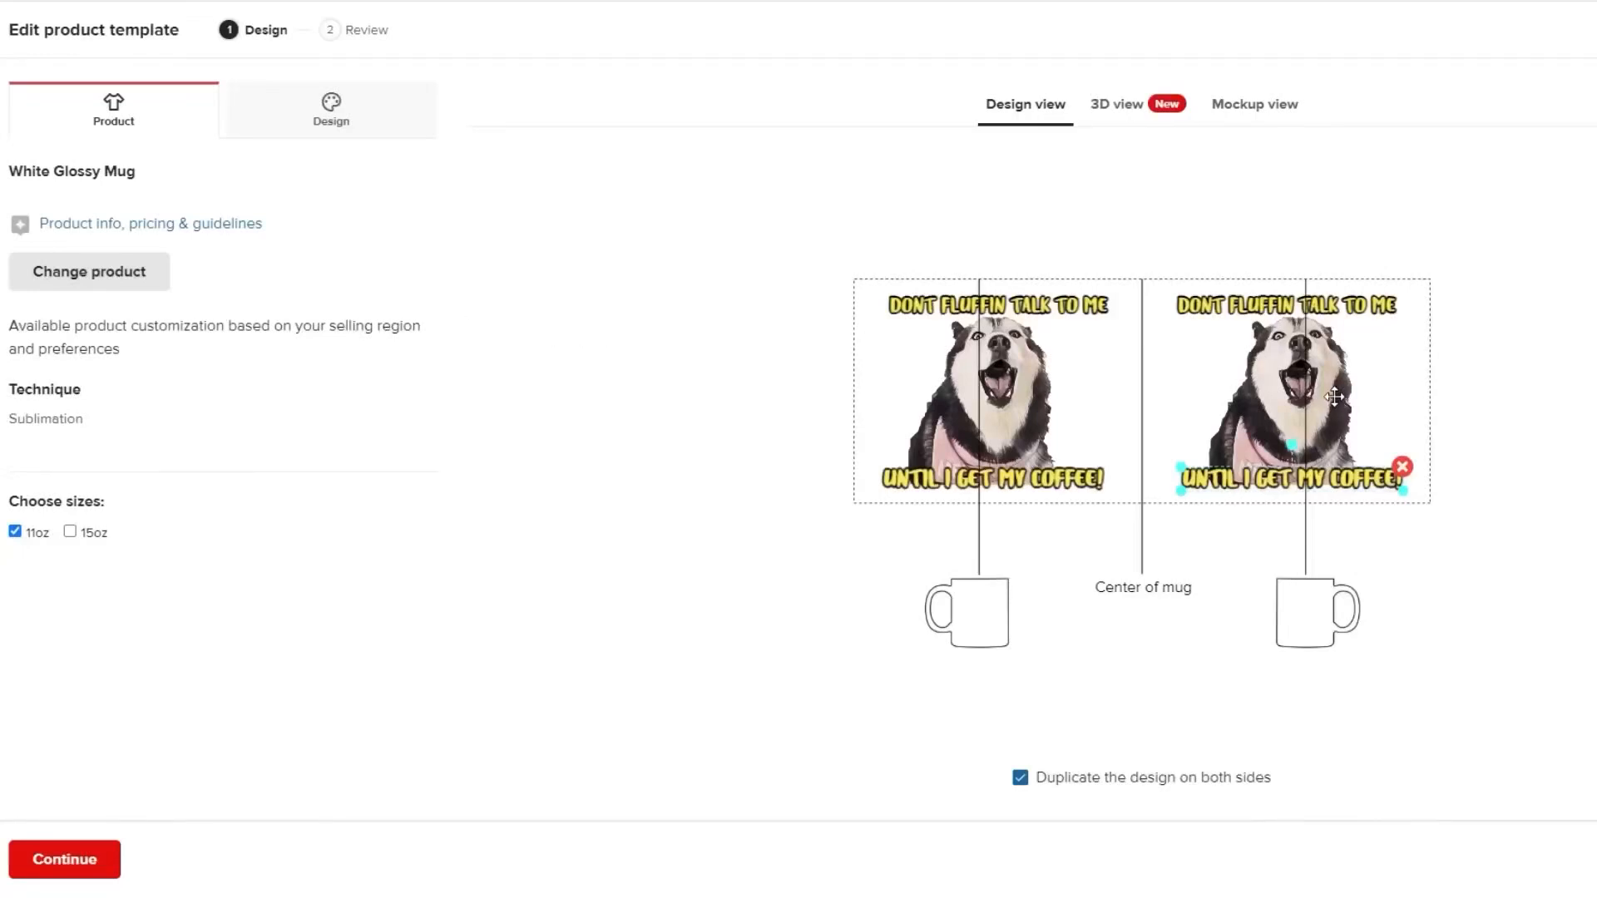
pyautogui.click(330, 113)
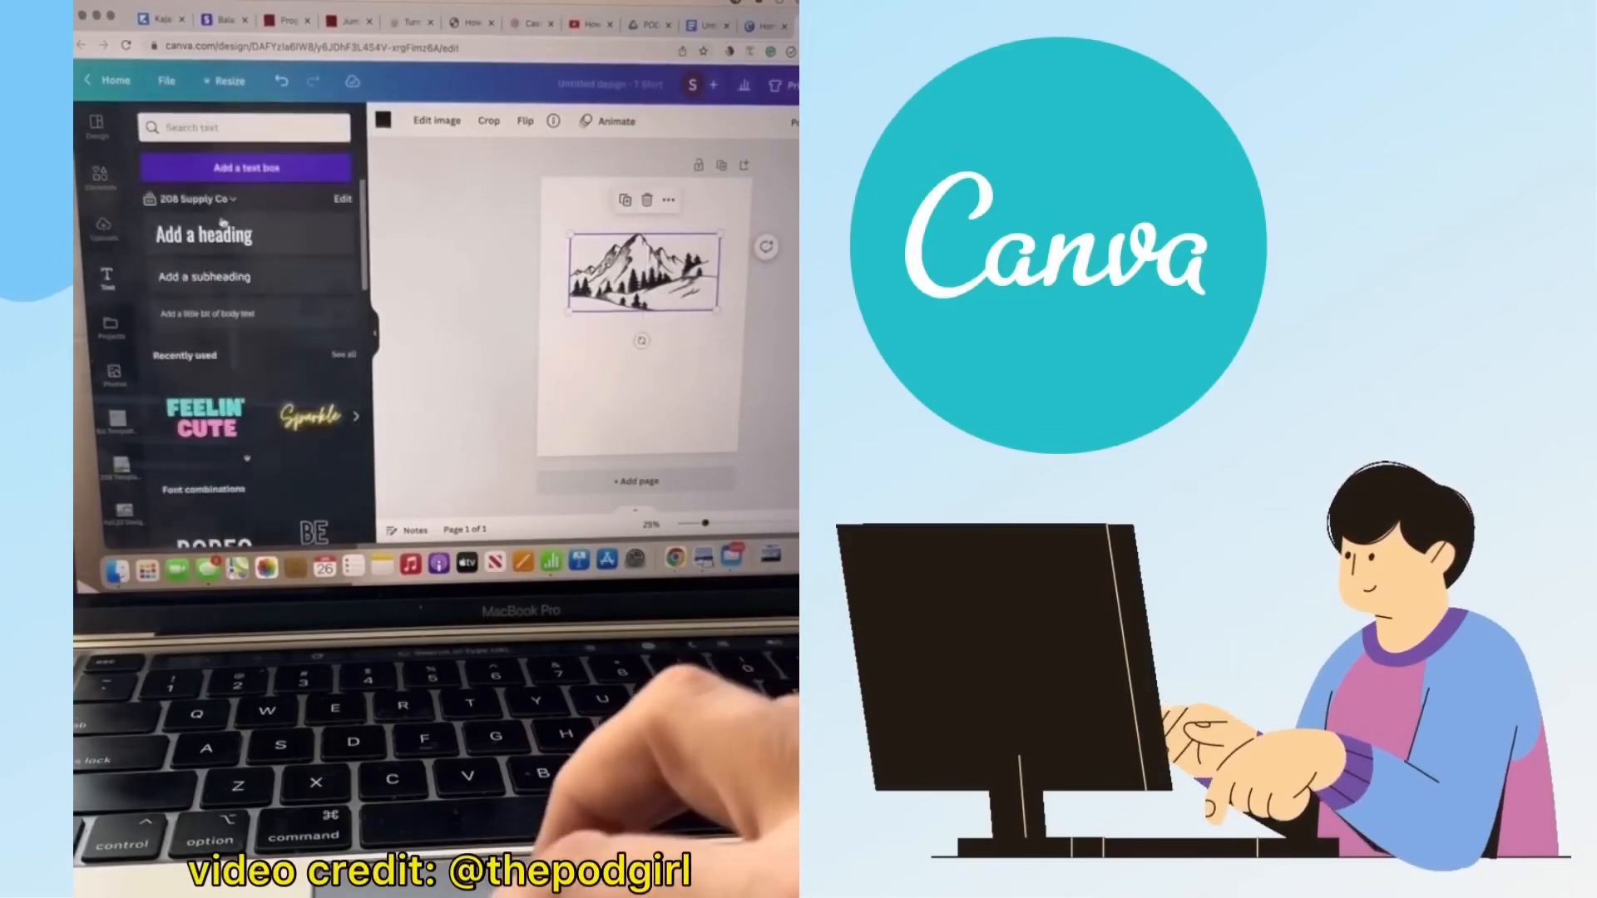
# In Canva, add the heading "TAKE ME TO", widen it to fit one line and place it above the mountain graphic
pyautogui.scroll(-5, 532, 409)
pyautogui.click(530, 415)
pyautogui.moveTo(717, 349); pyautogui.dragTo(658, 218)
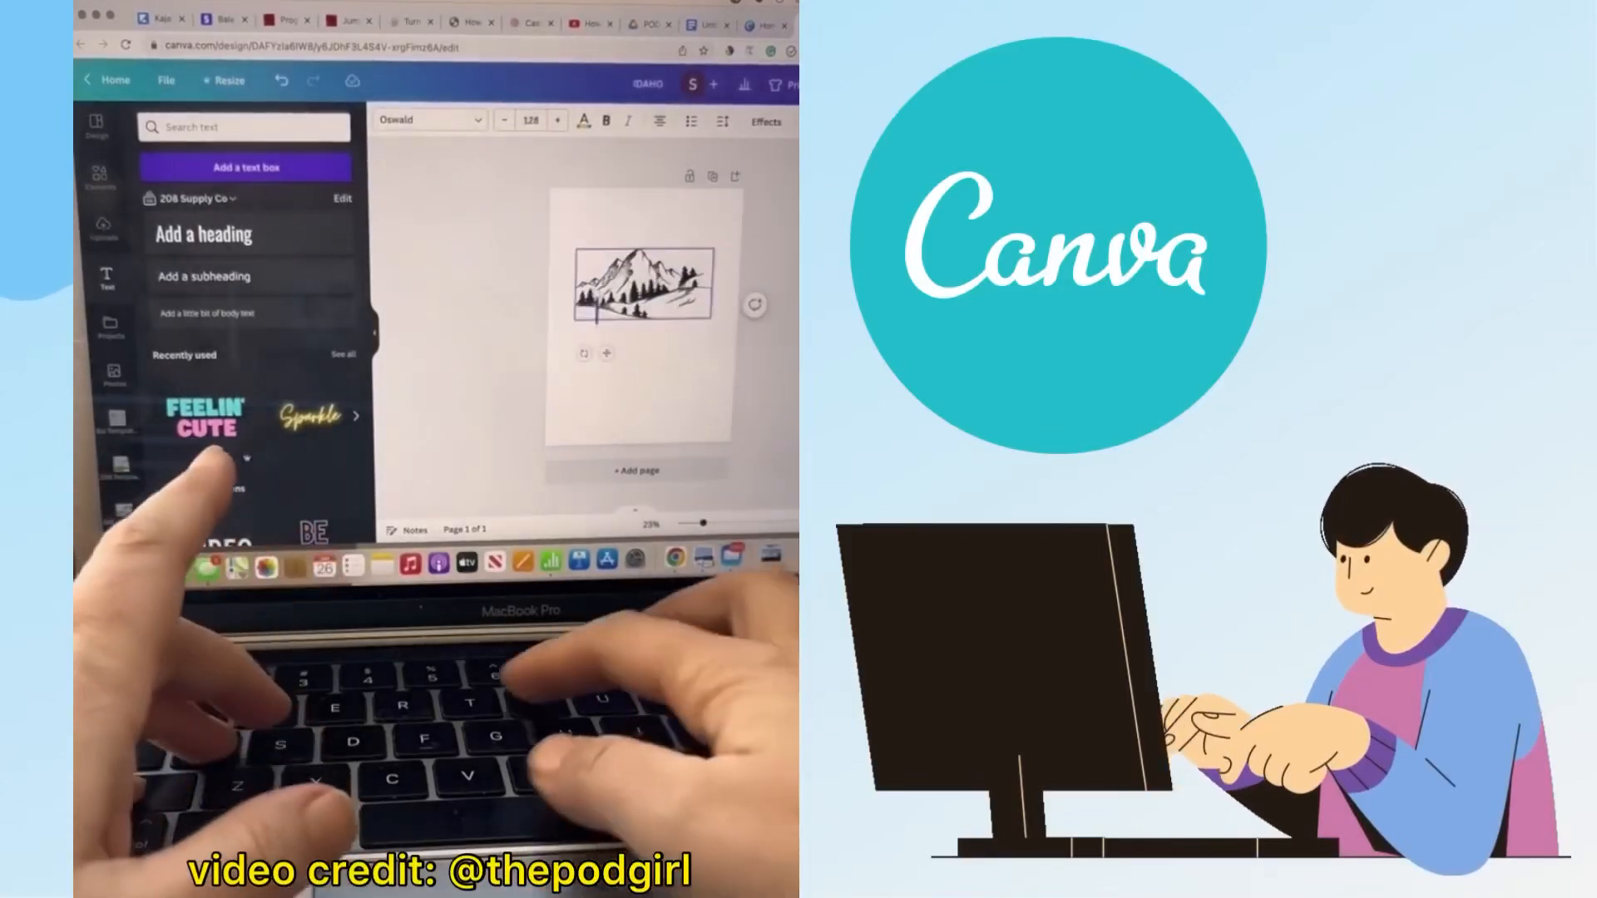
pyautogui.write('O')
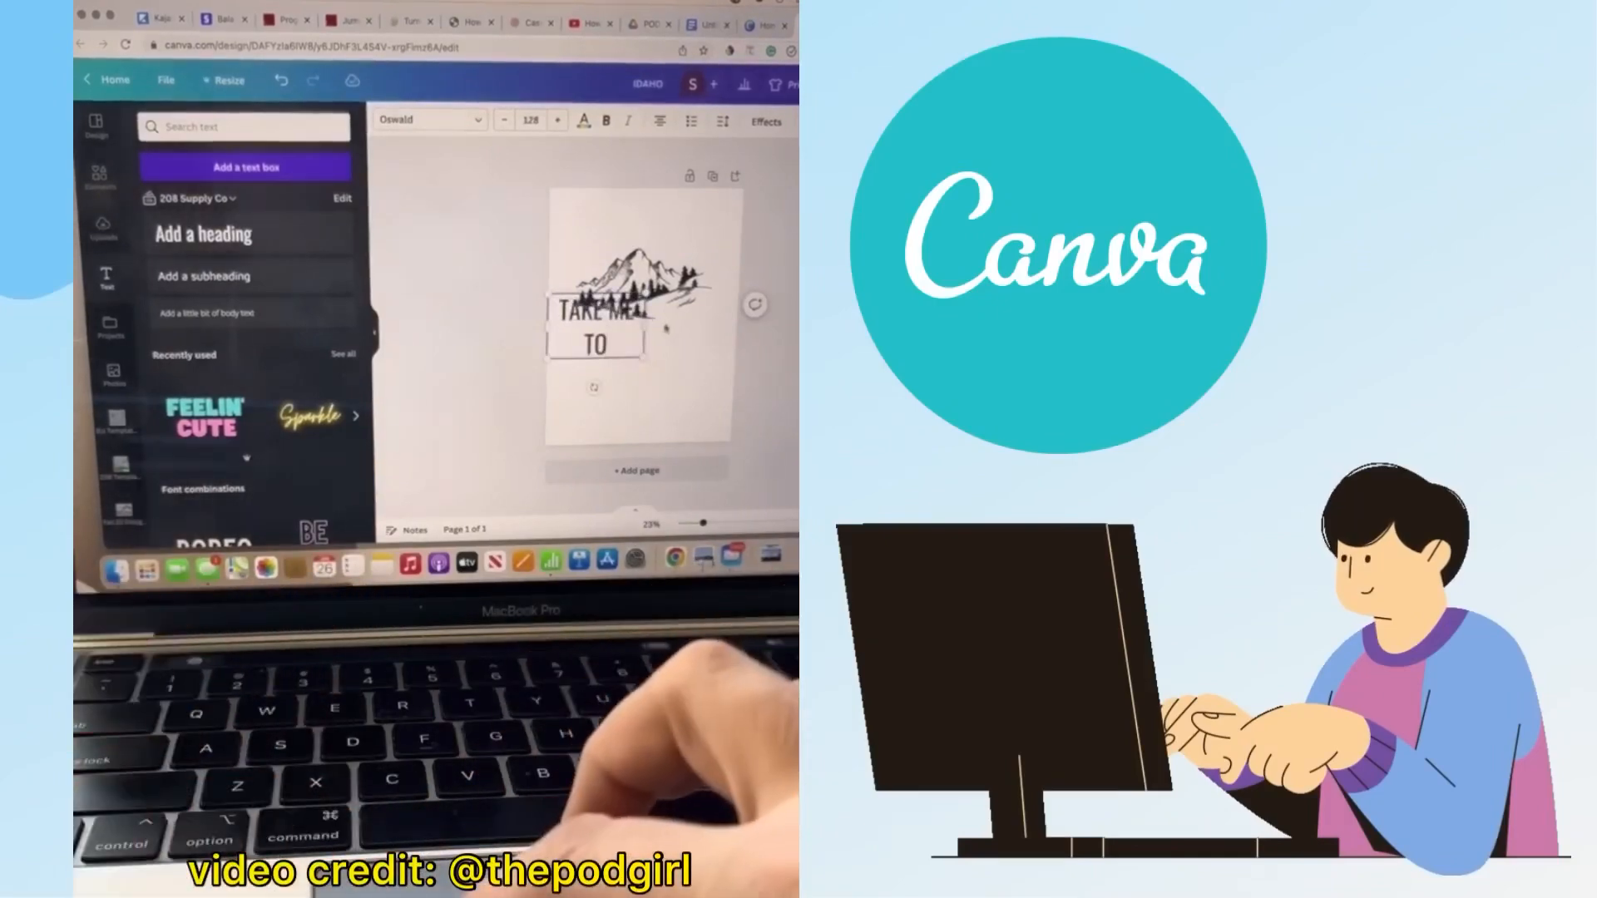
pyautogui.moveTo(646, 326); pyautogui.dragTo(735, 323)
pyautogui.moveTo(649, 353); pyautogui.dragTo(651, 269)
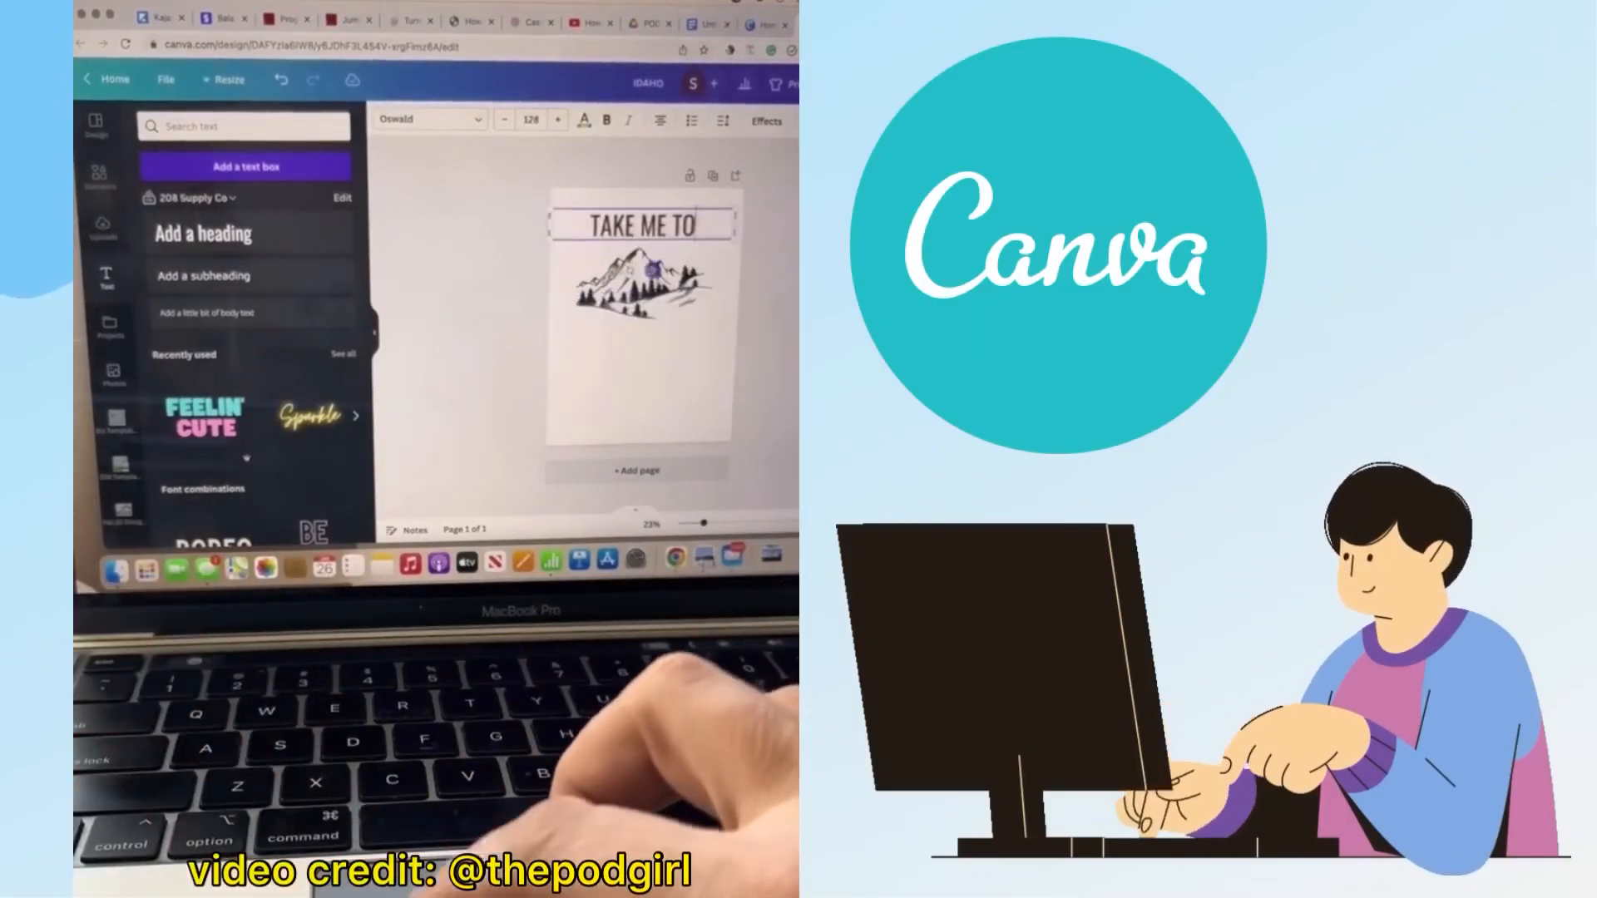
# Try several fonts on the "TAKE ME TO" heading and set it to Happy Camper
pyautogui.click(428, 119)
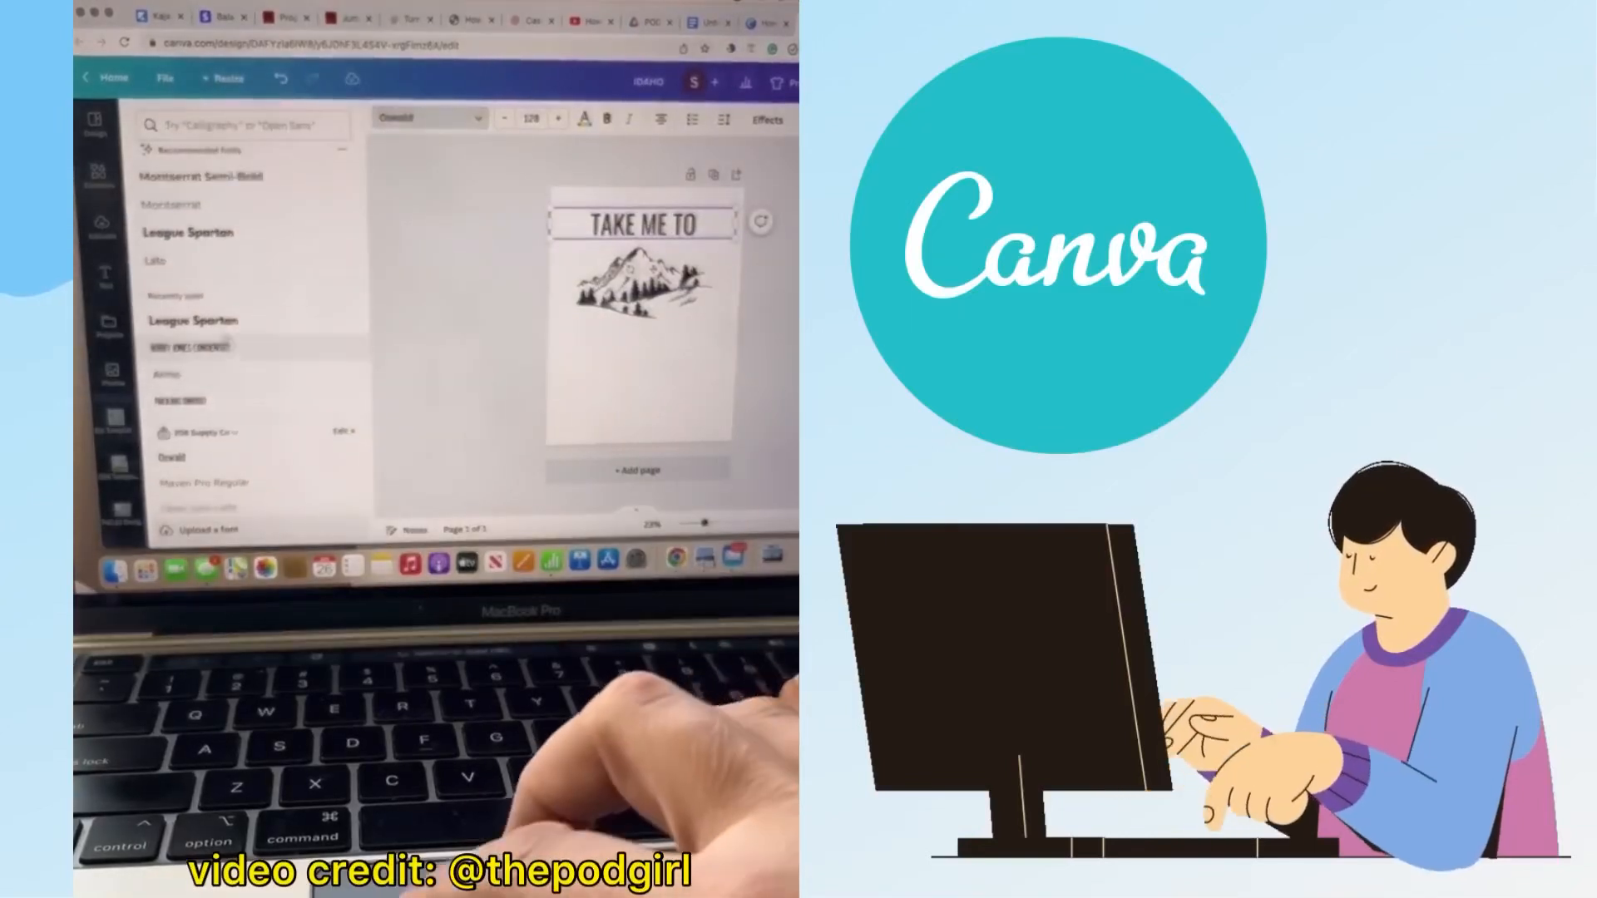
pyautogui.click(198, 324)
pyautogui.scroll(-3, 208, 375)
pyautogui.scroll(-2, 208, 416)
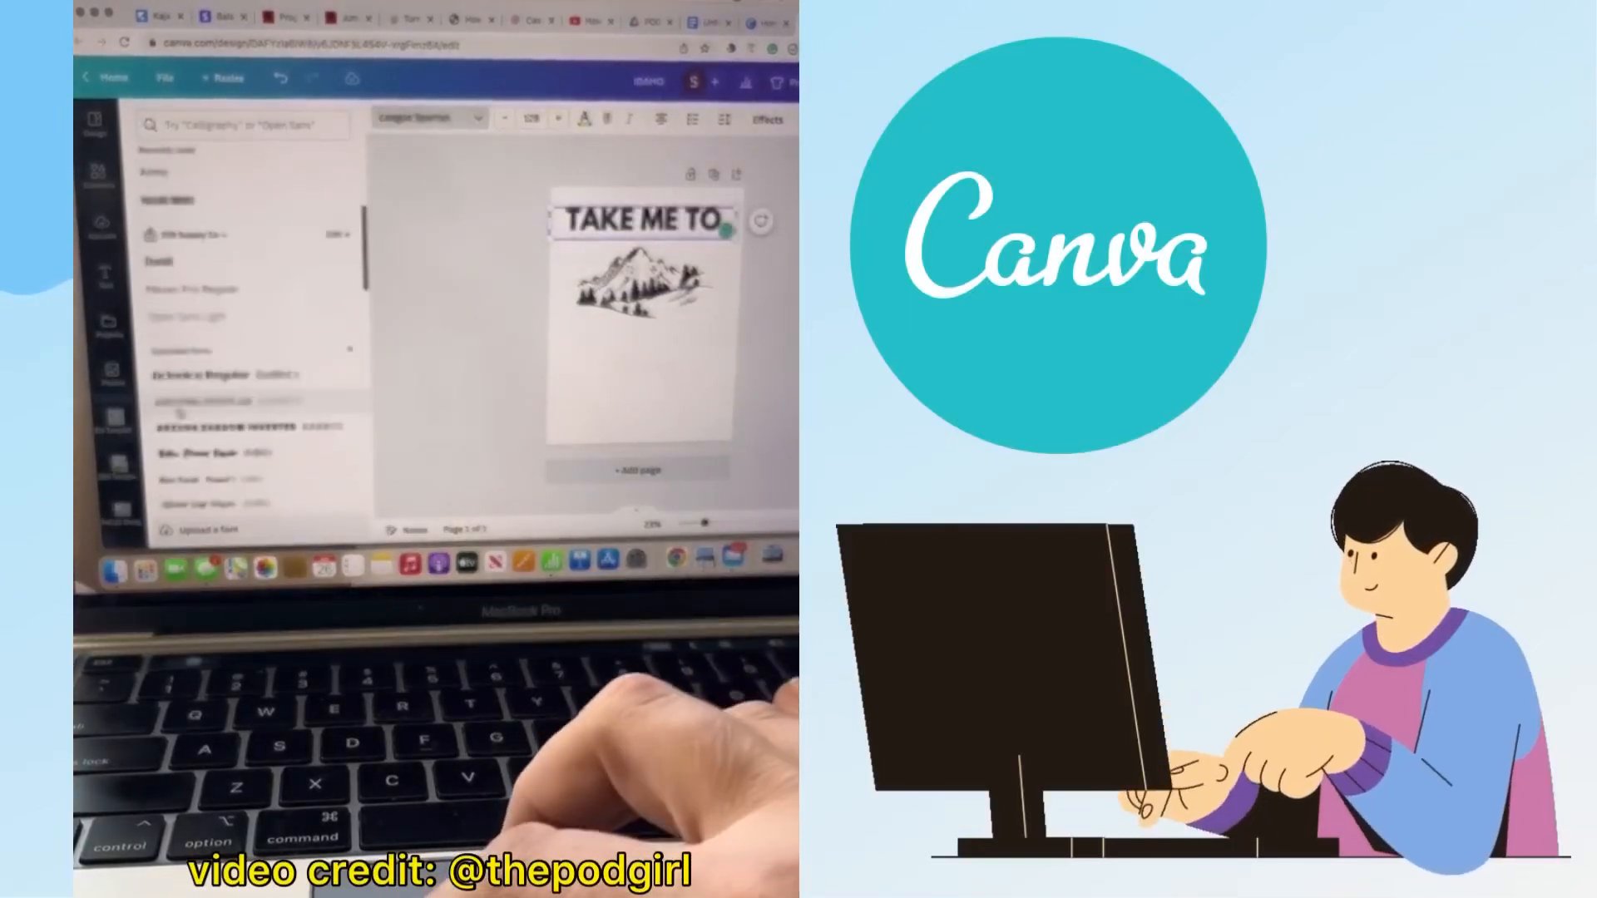
pyautogui.click(208, 399)
pyautogui.scroll(-5, 199, 421)
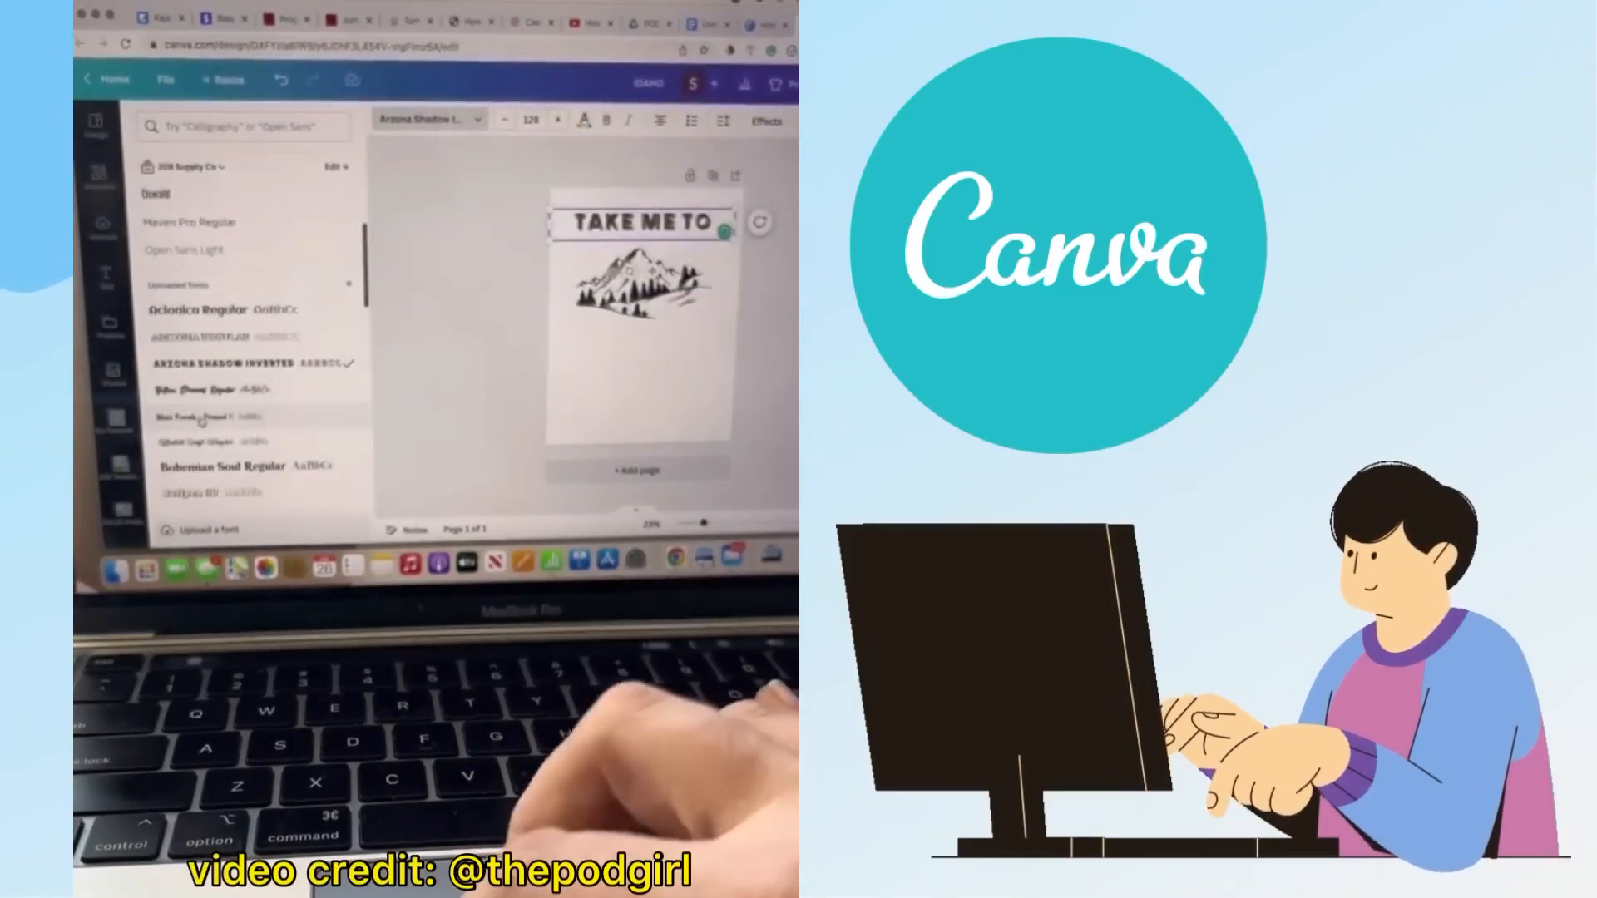
pyautogui.scroll(-3, 202, 416)
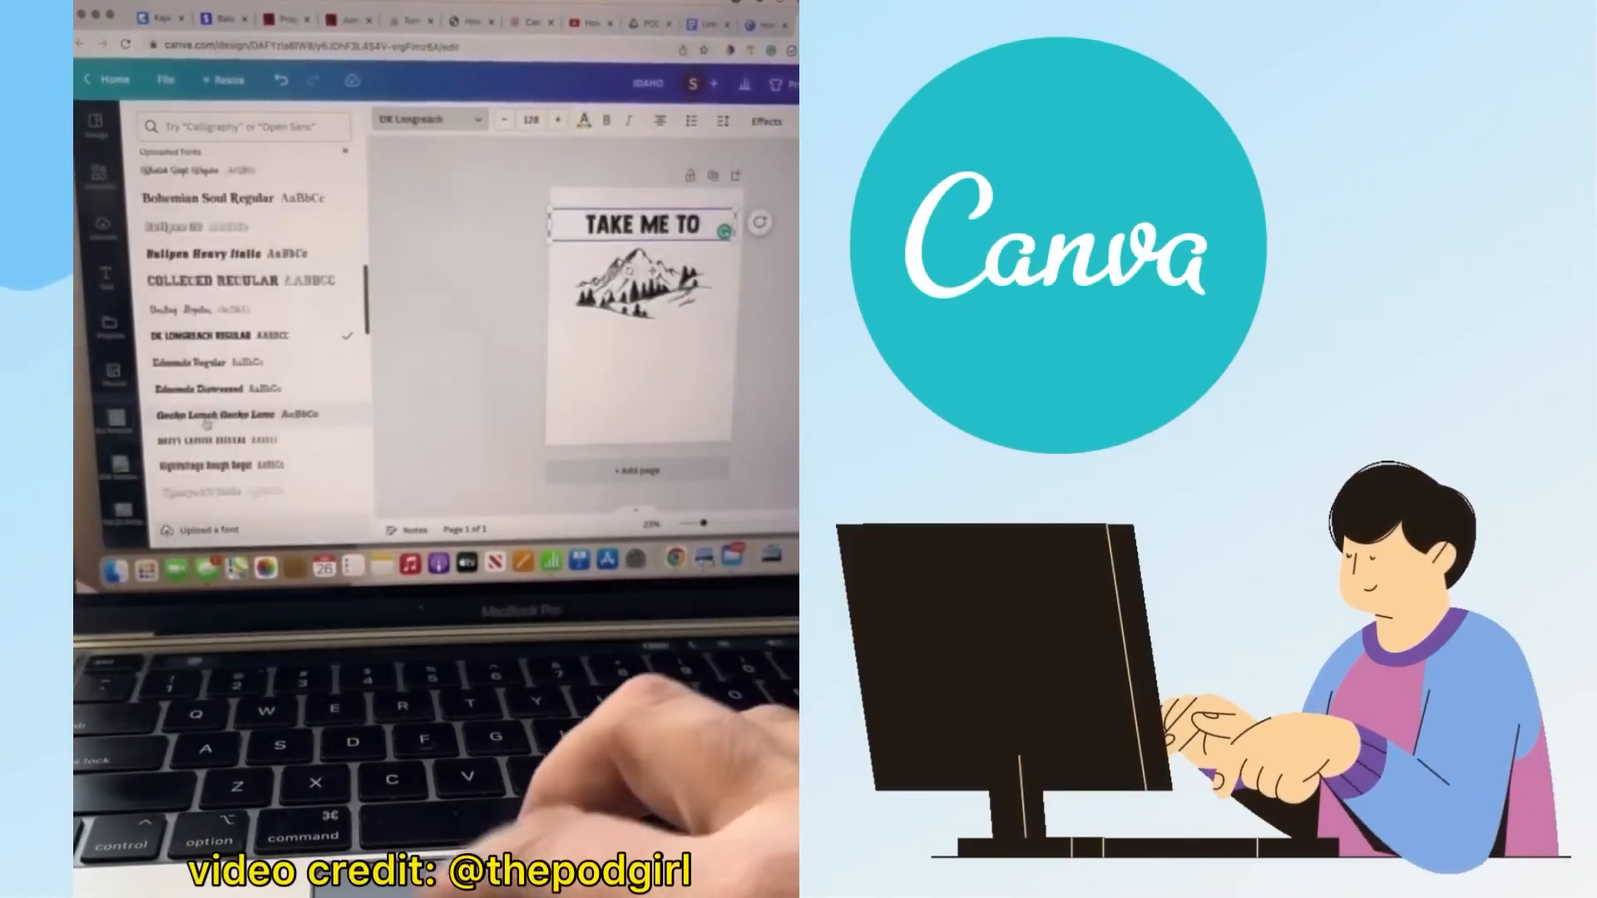
pyautogui.click(217, 439)
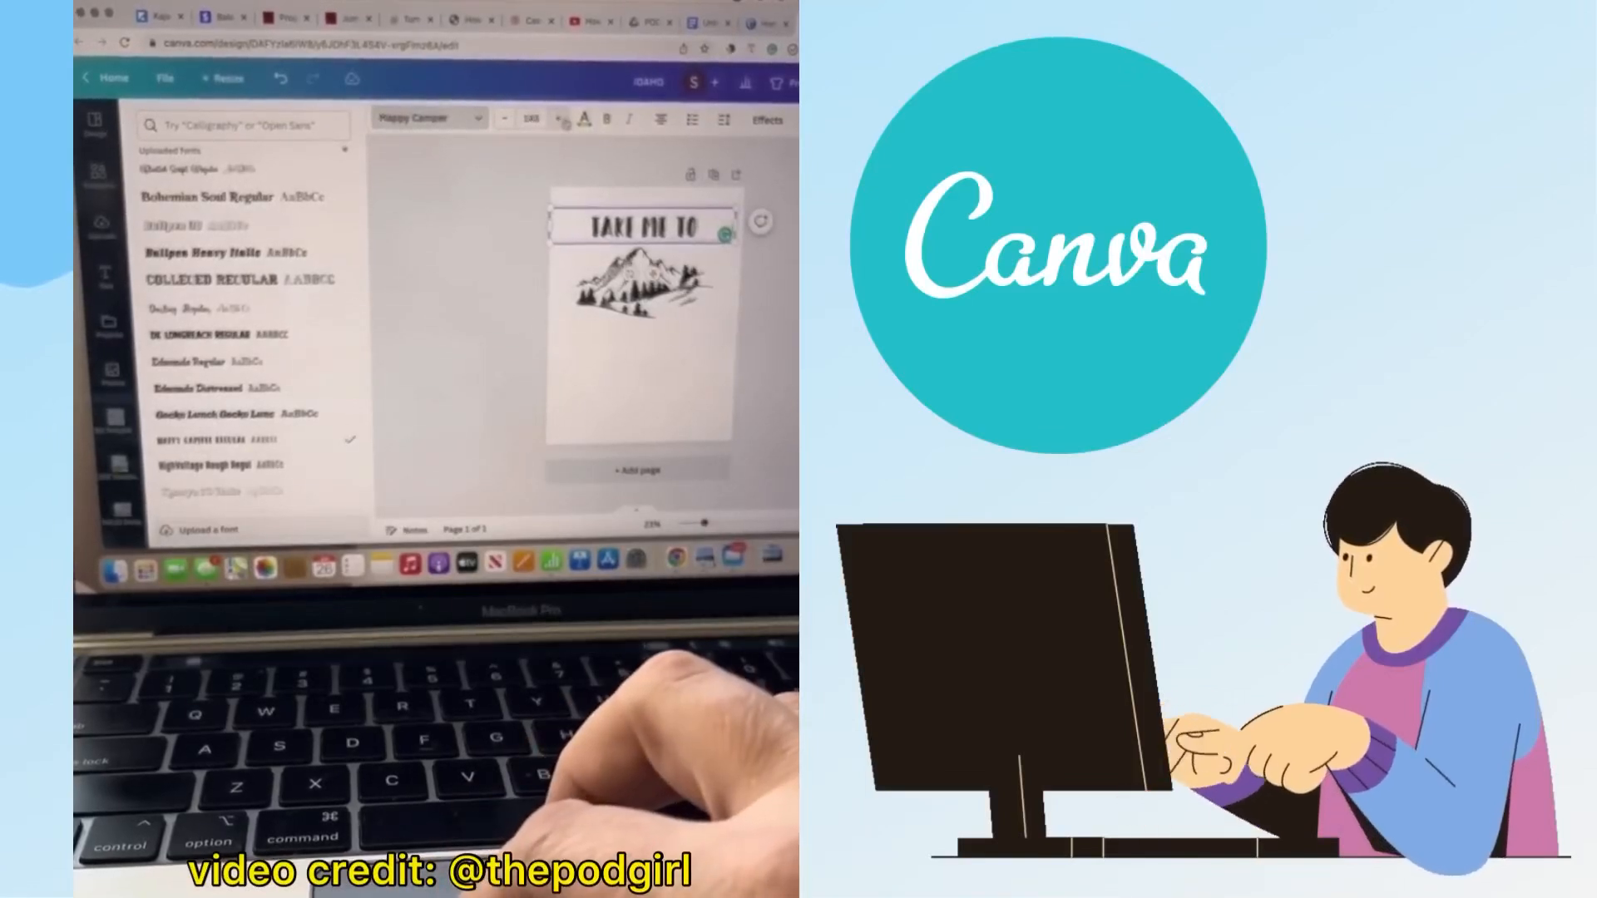
# Arch the "TAKE ME TO" text over the mountain graphic with the Curve shape, and adjust its spacing and position
pyautogui.click(767, 120)
pyautogui.click(273, 489)
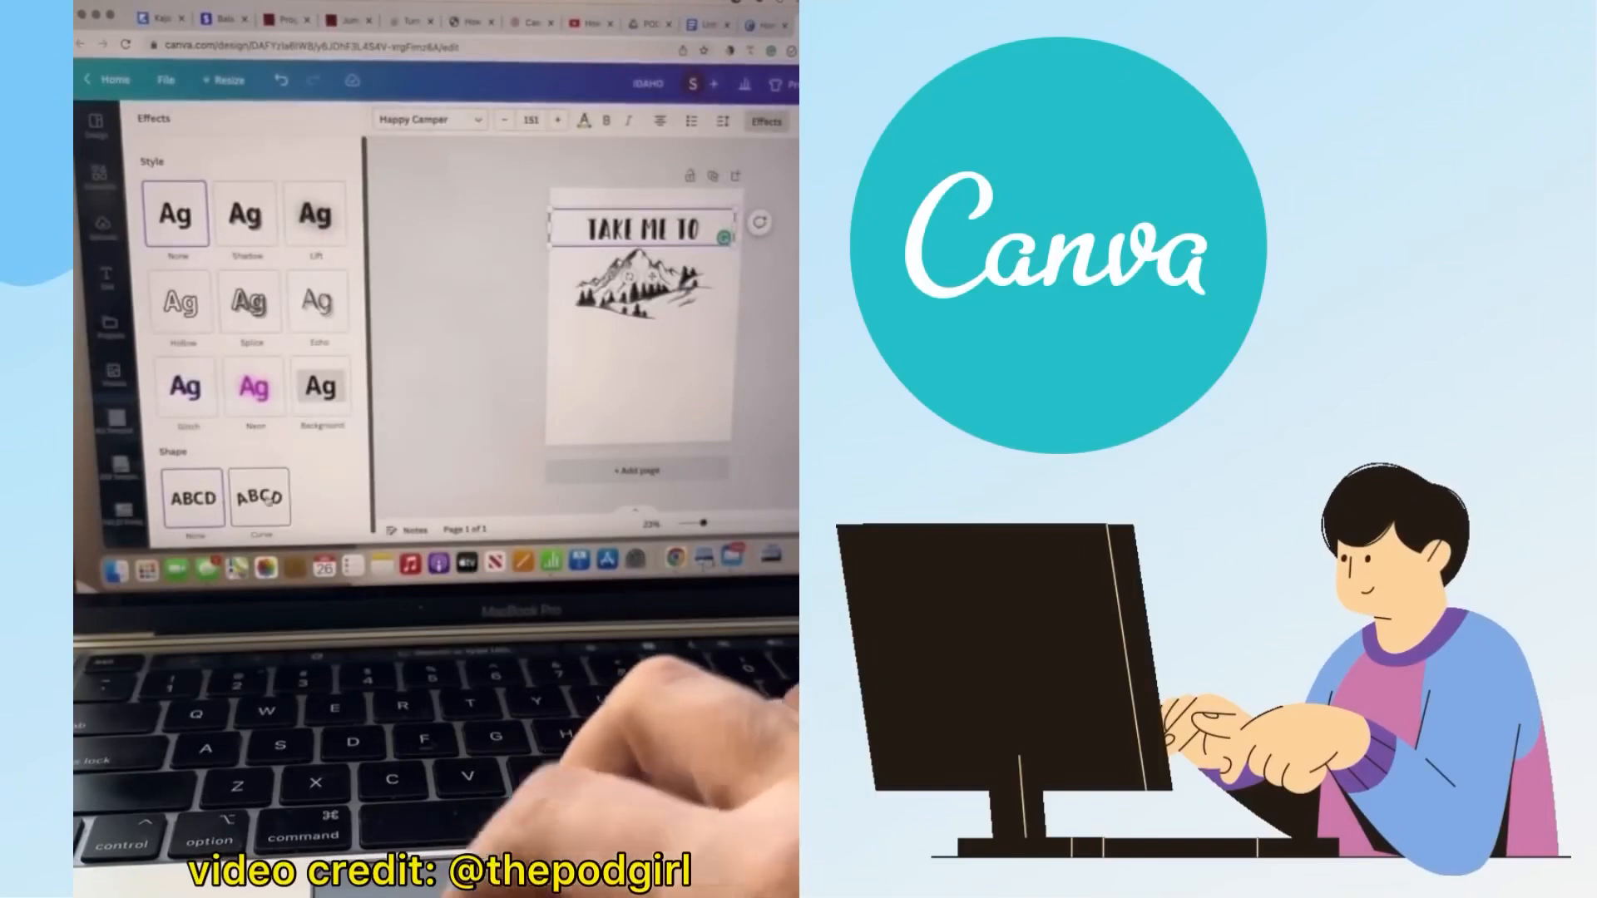
pyautogui.moveTo(353, 524); pyautogui.dragTo(342, 520)
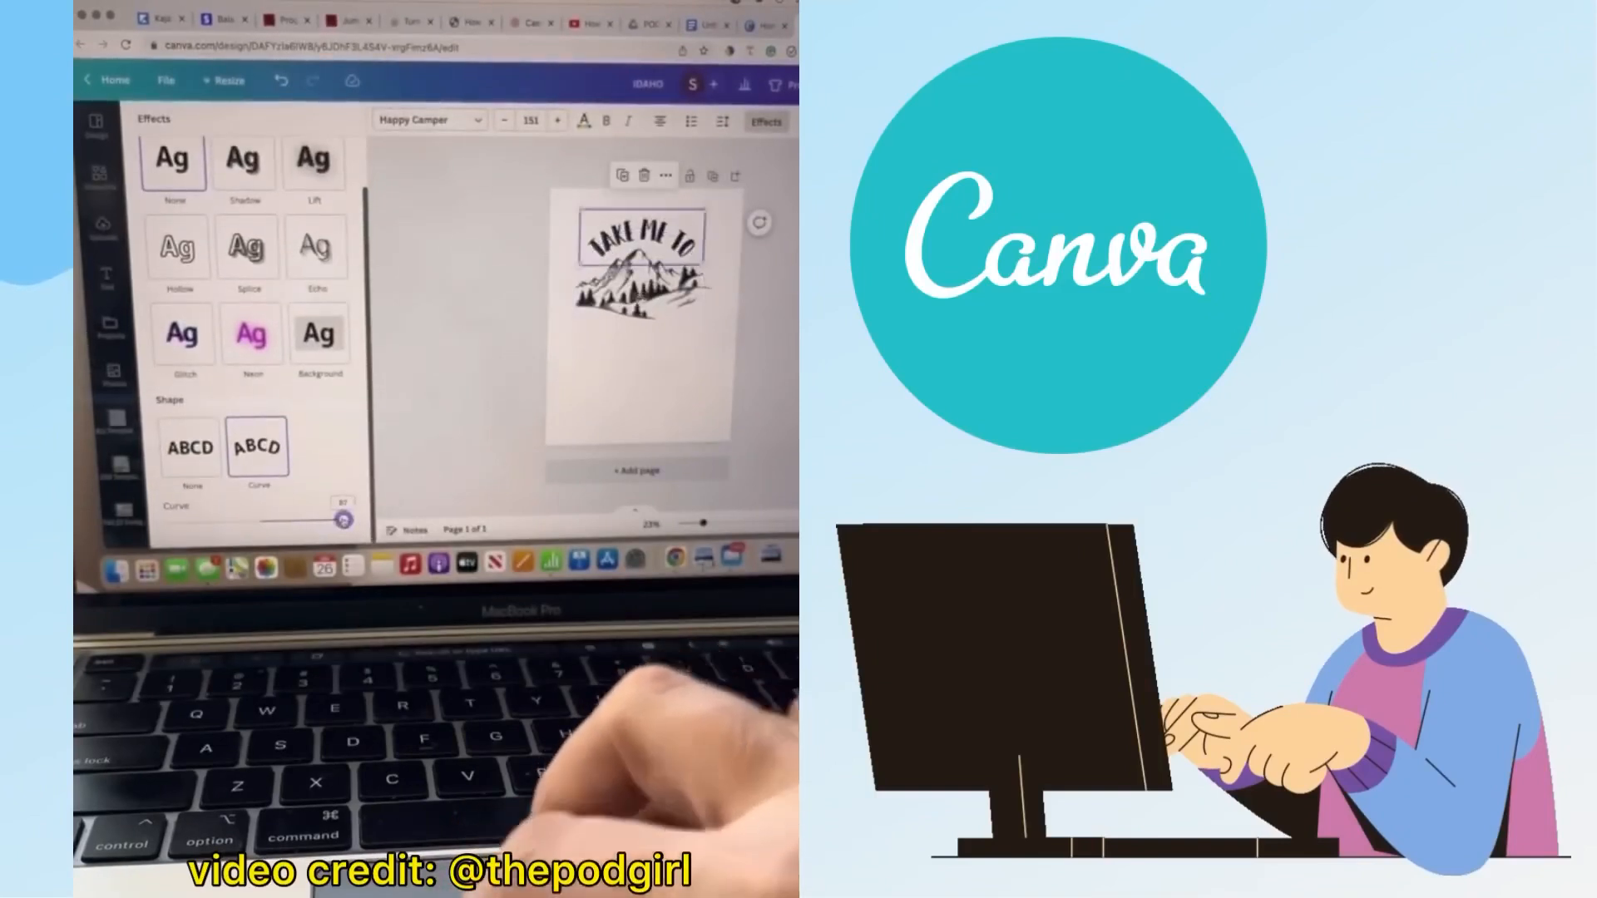
pyautogui.click(722, 123)
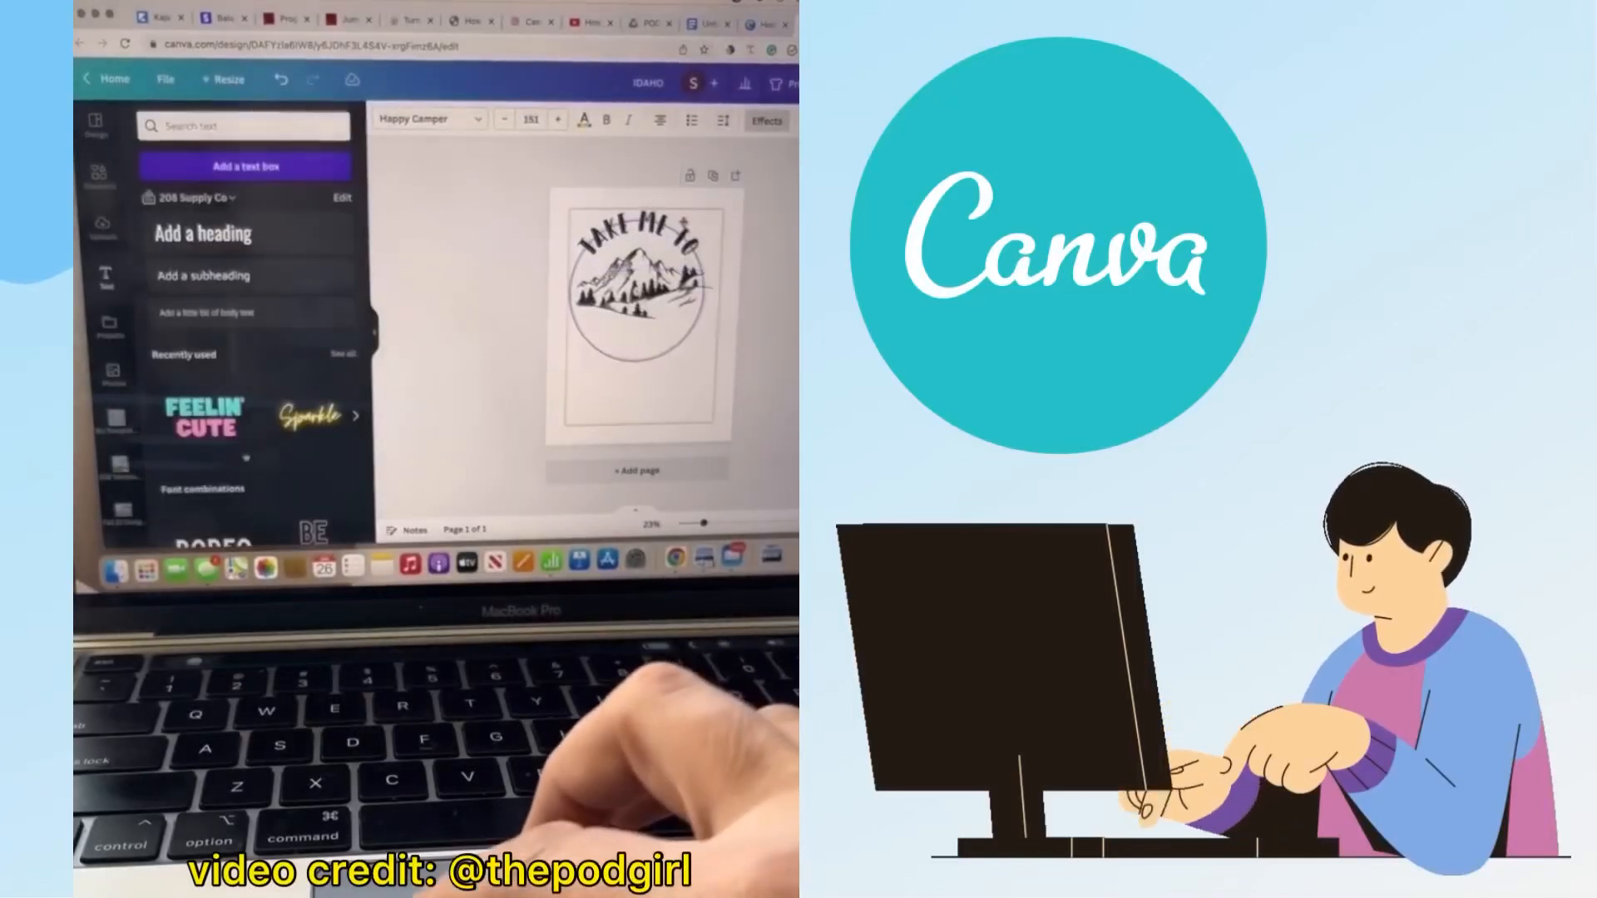
pyautogui.moveTo(684, 223); pyautogui.dragTo(684, 220)
pyautogui.click(699, 346)
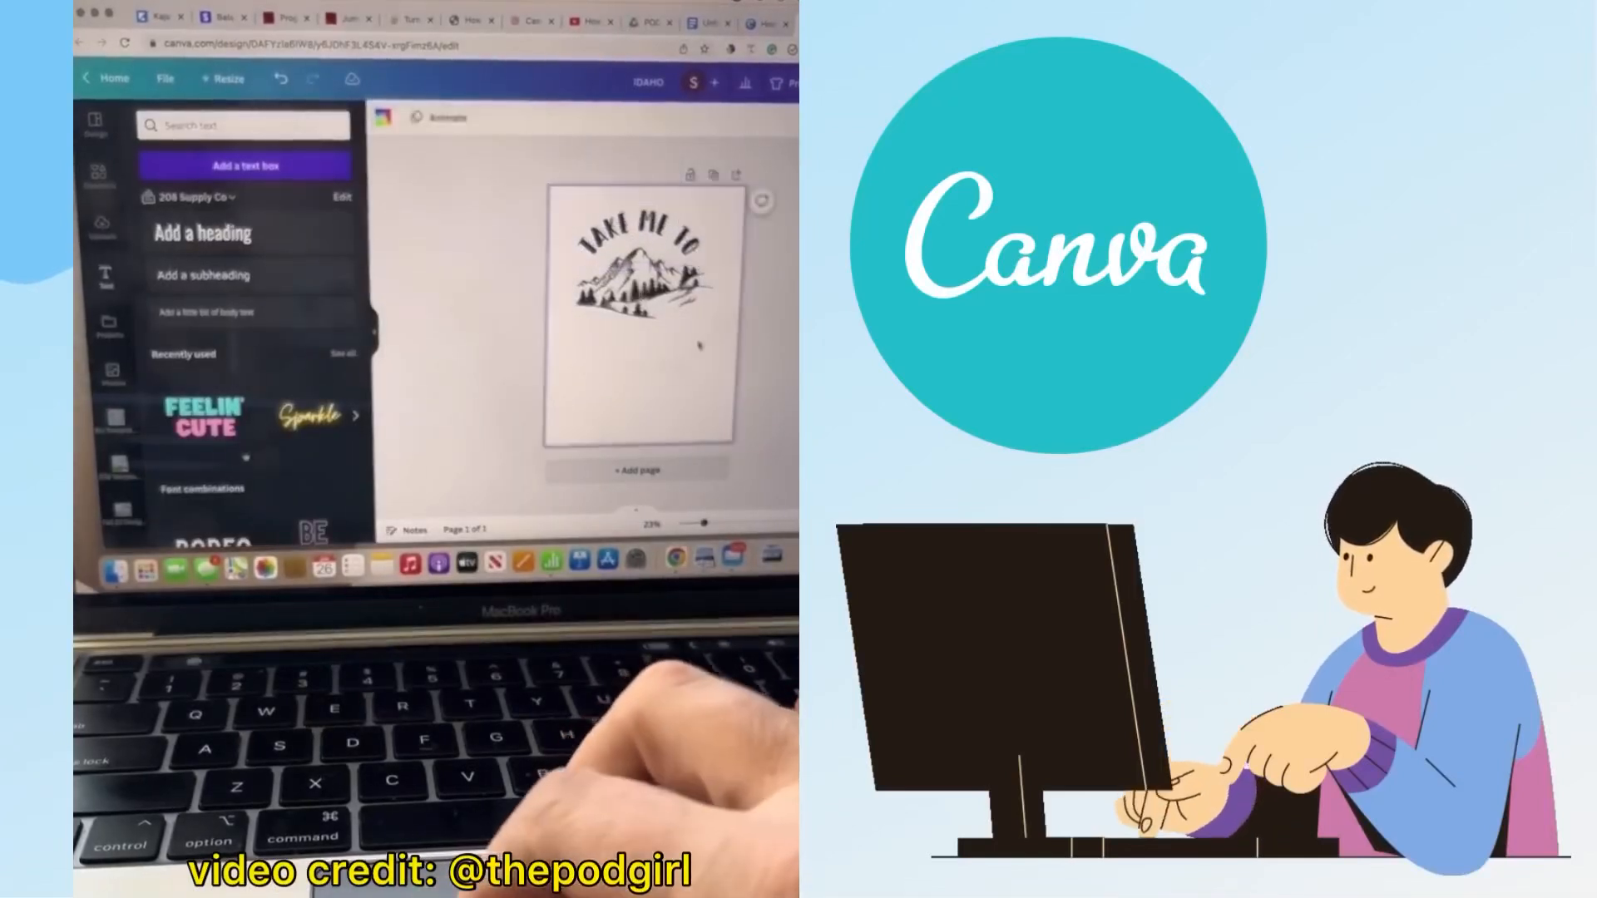
# Add the text "THE MOUNTAINS" at size 133 below the mountain graphic
pyautogui.click(676, 231)
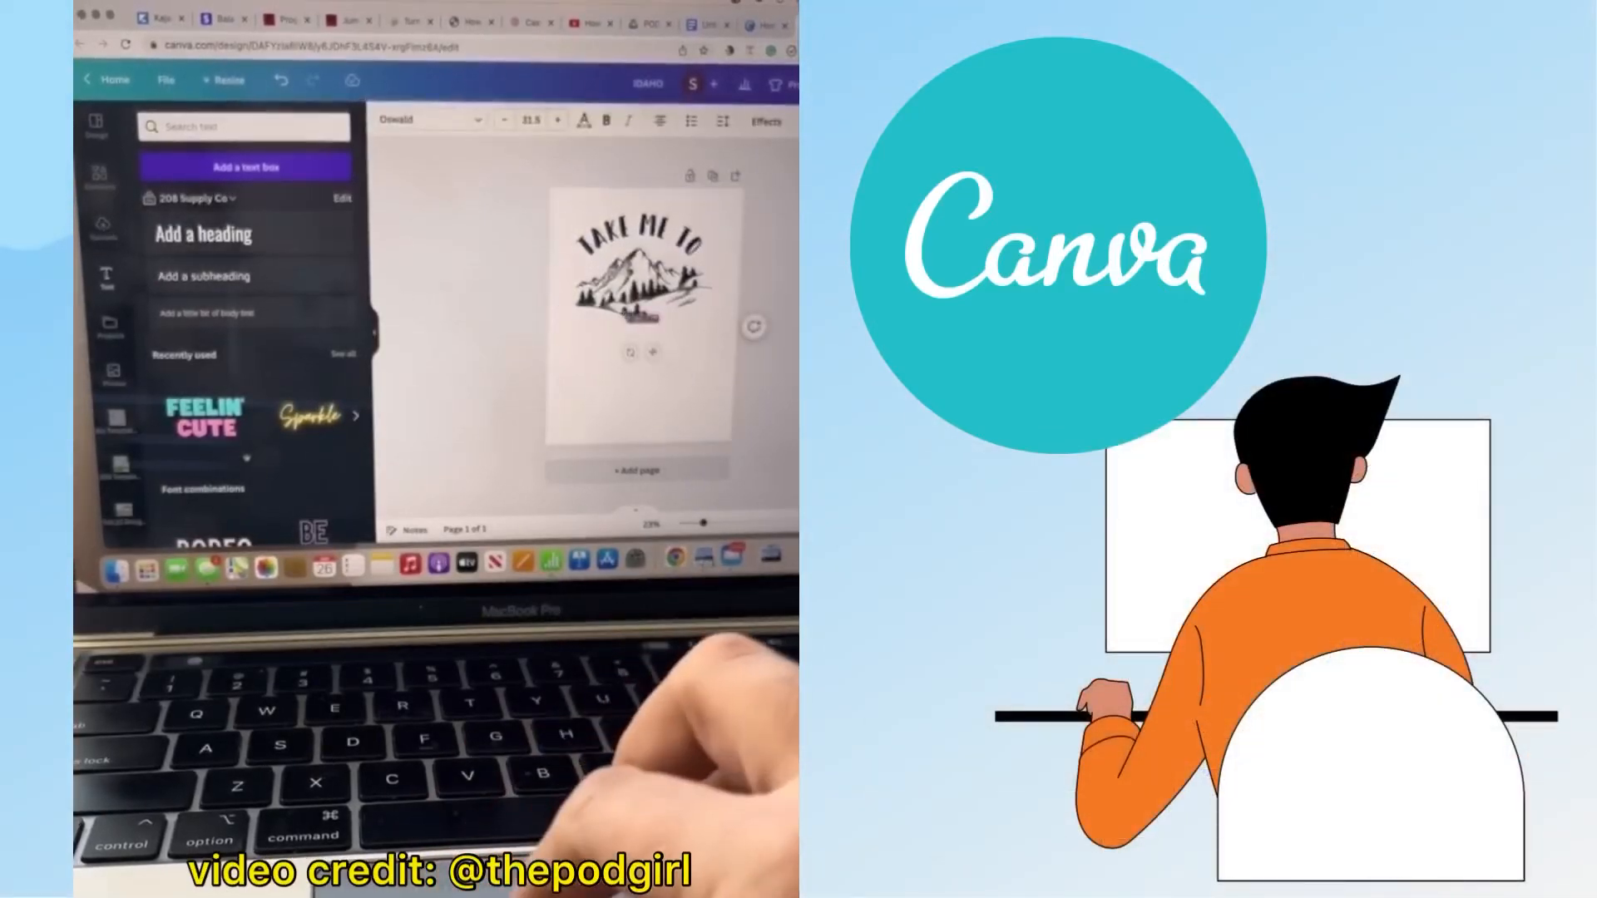
pyautogui.moveTo(625, 314); pyautogui.dragTo(529, 291)
pyautogui.moveTo(610, 354); pyautogui.dragTo(652, 388)
pyautogui.write('TH')
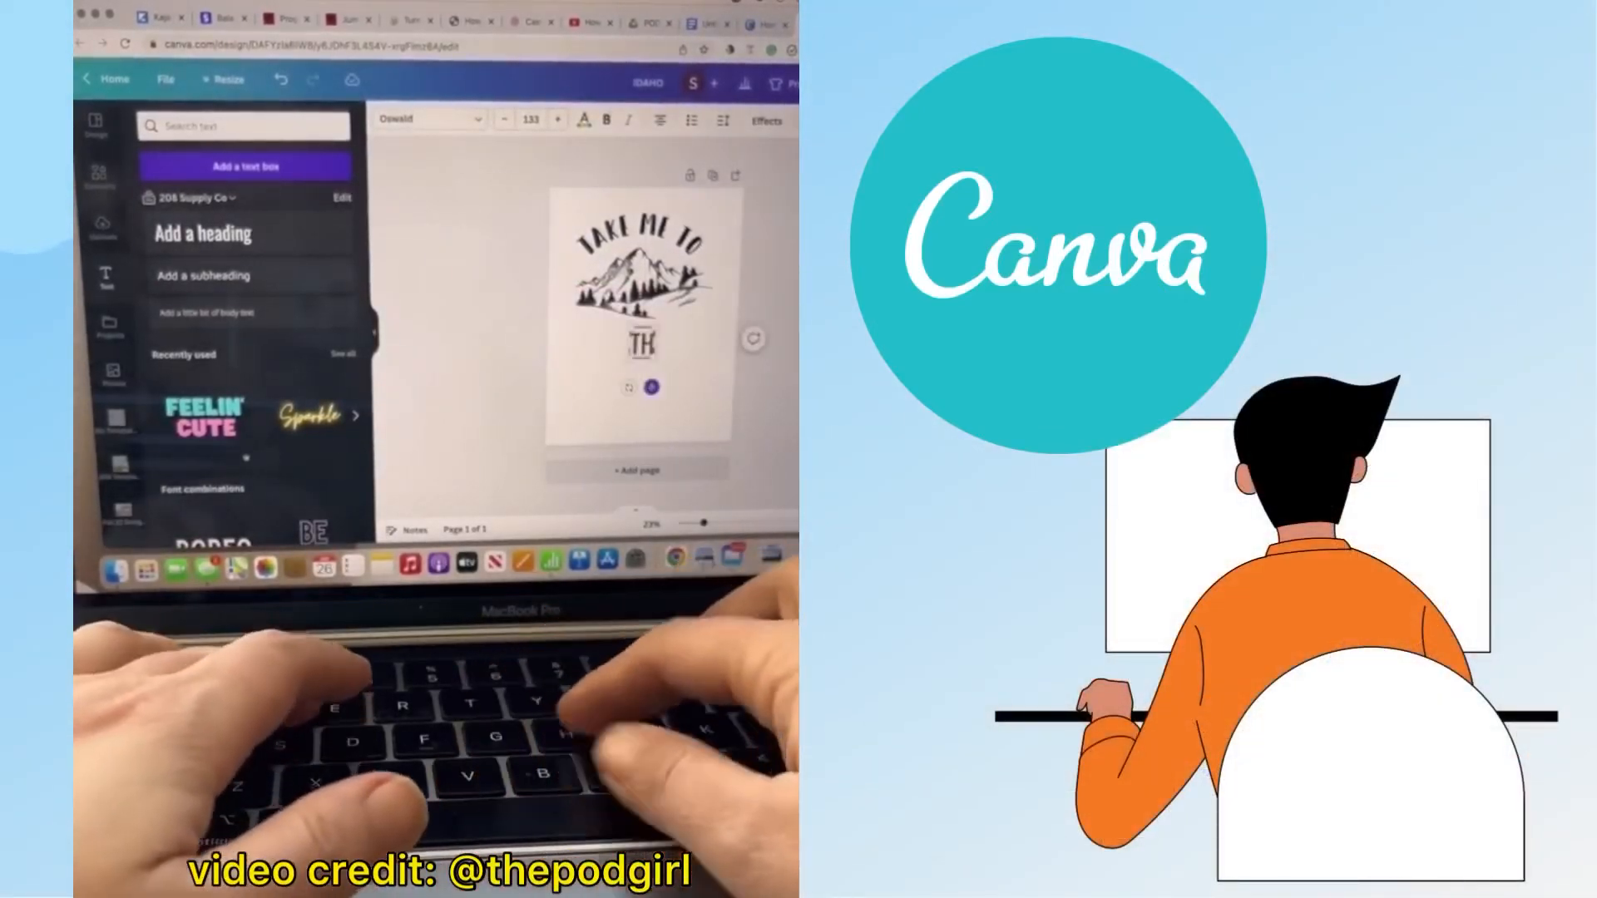
pyautogui.write('E MOUNTAINS')
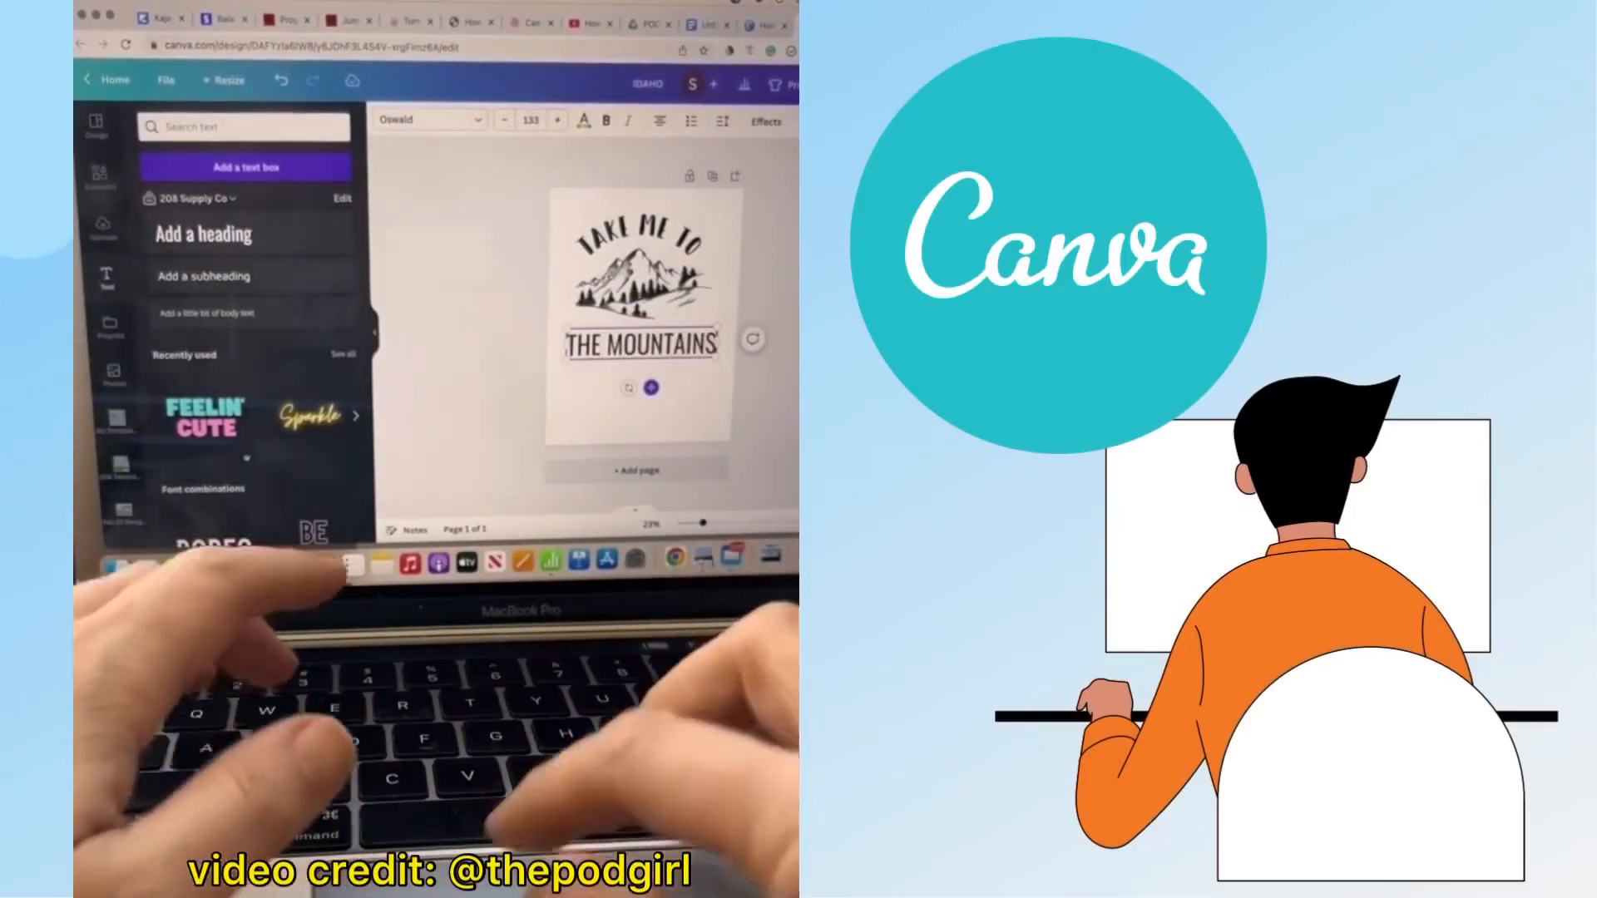
# Set the "THE MOUNTAINS" text to the Happy Camper font and centre it just below the mountain graphic
pyautogui.click(429, 120)
pyautogui.scroll(-1, 252, 243)
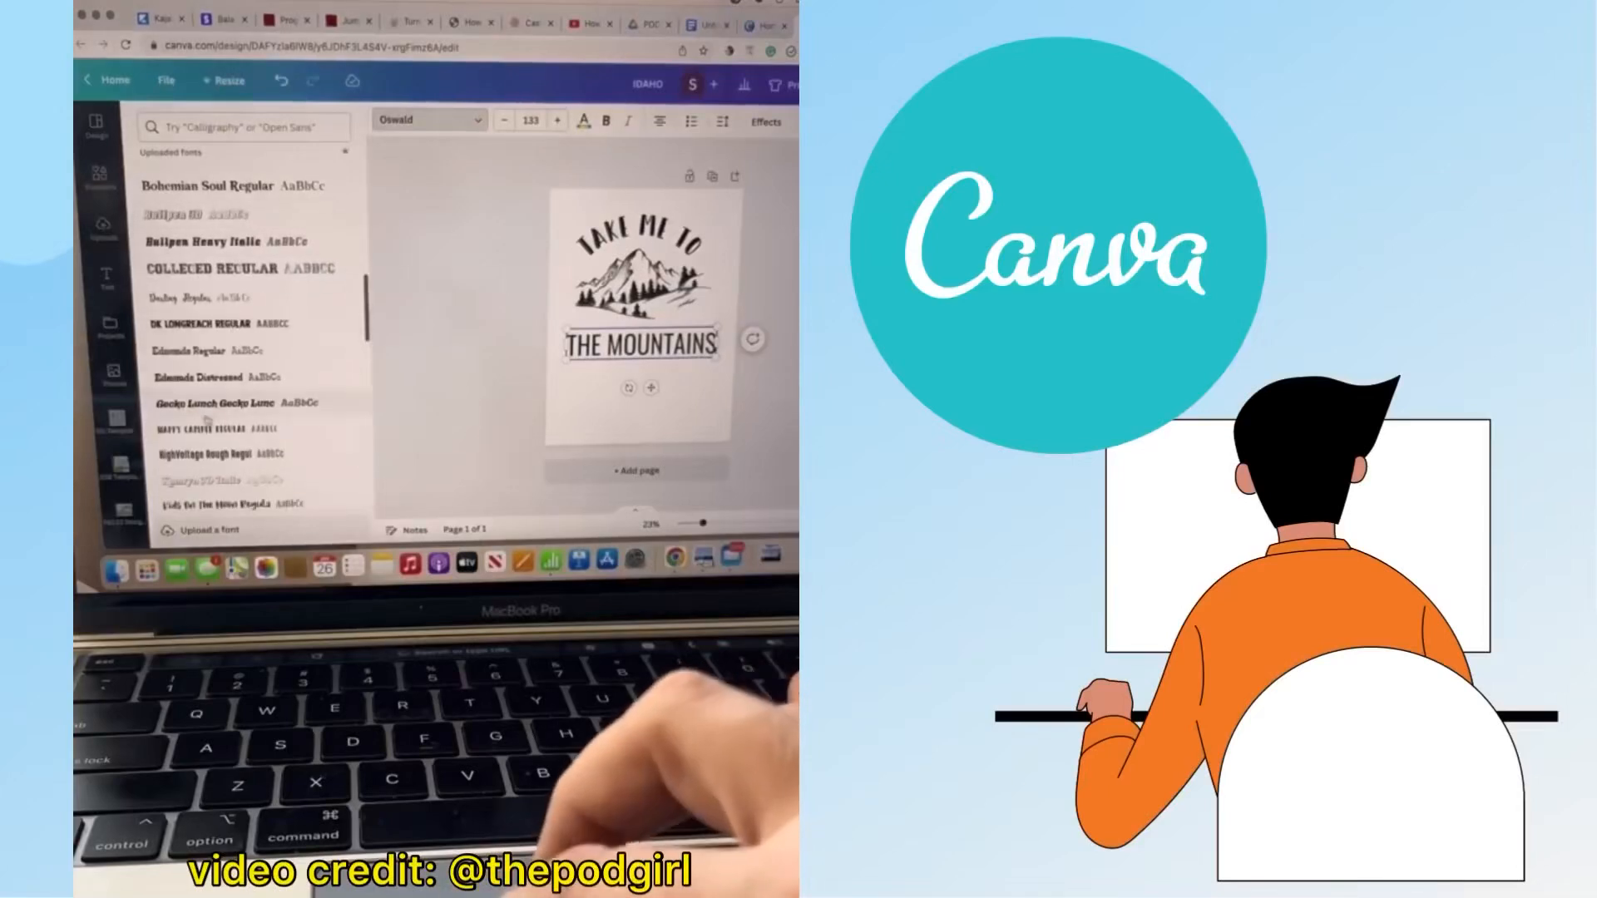
pyautogui.click(213, 428)
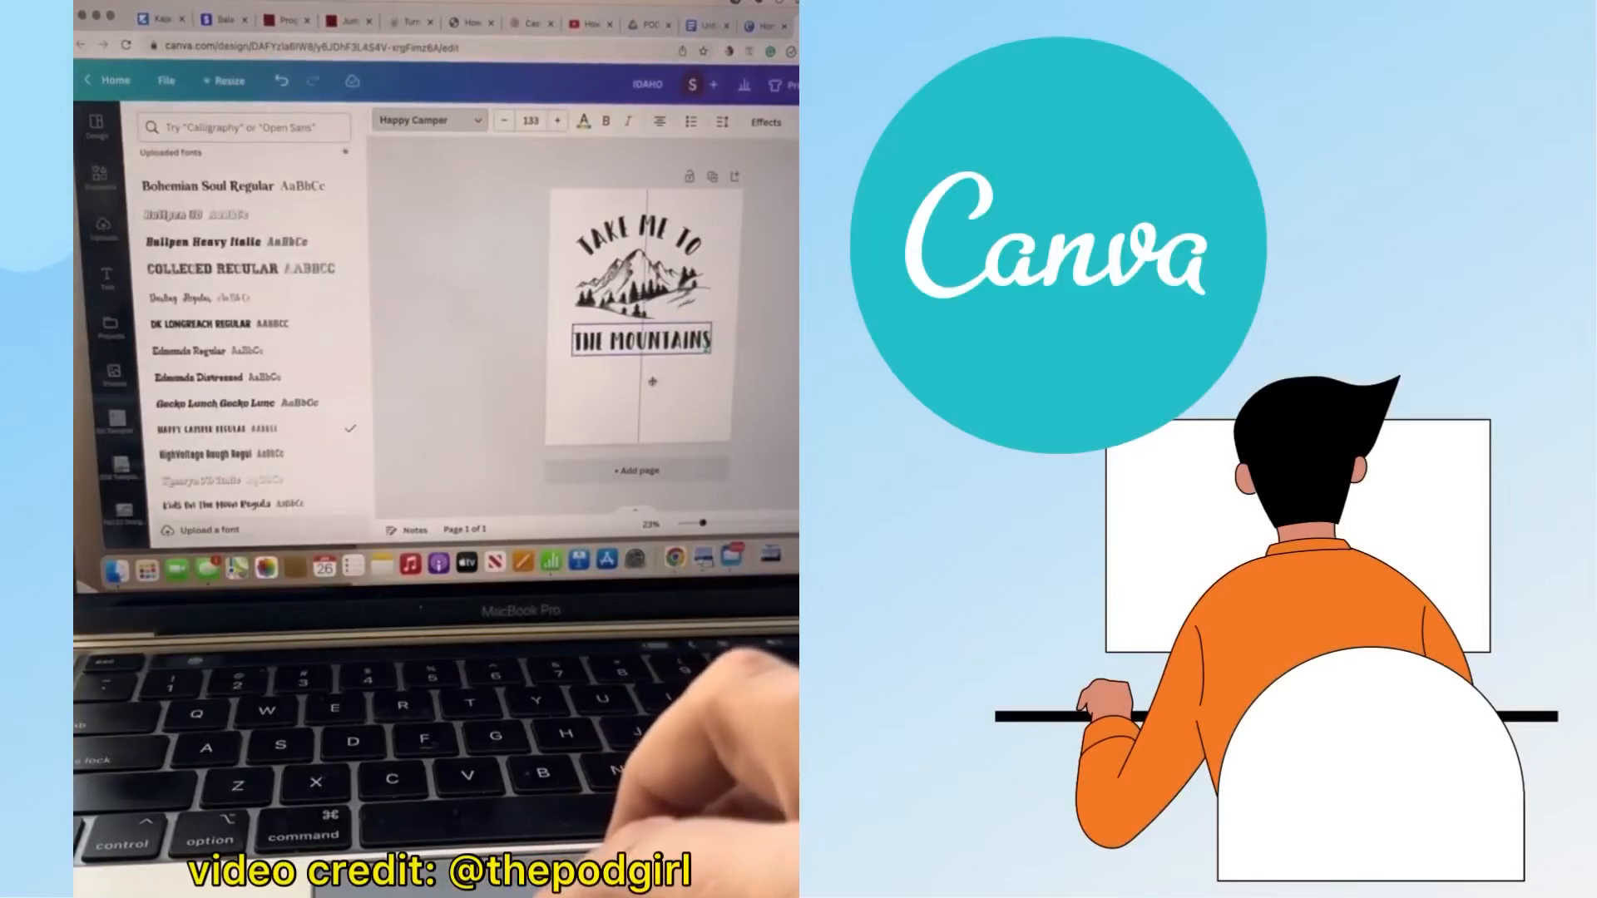
pyautogui.click(663, 425)
pyautogui.moveTo(655, 342); pyautogui.dragTo(656, 338)
pyautogui.click(694, 409)
pyautogui.click(656, 337)
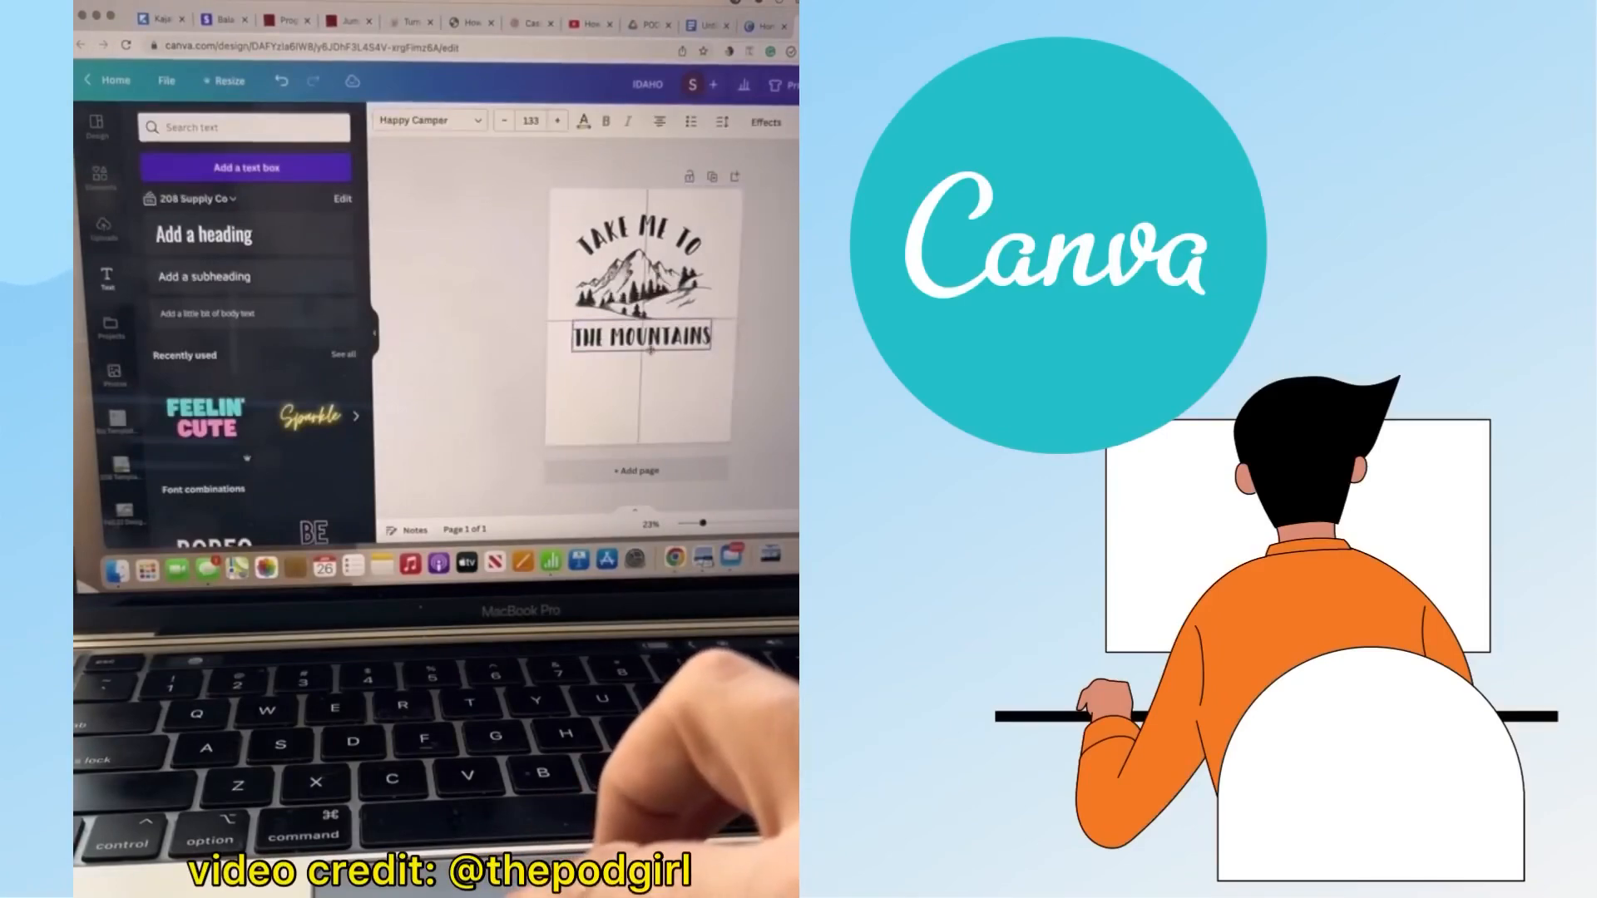
# Recolour the mountain graphic with the dark blue swatch of the 208 Supply Co palette
pyautogui.click(645, 287)
pyautogui.click(383, 120)
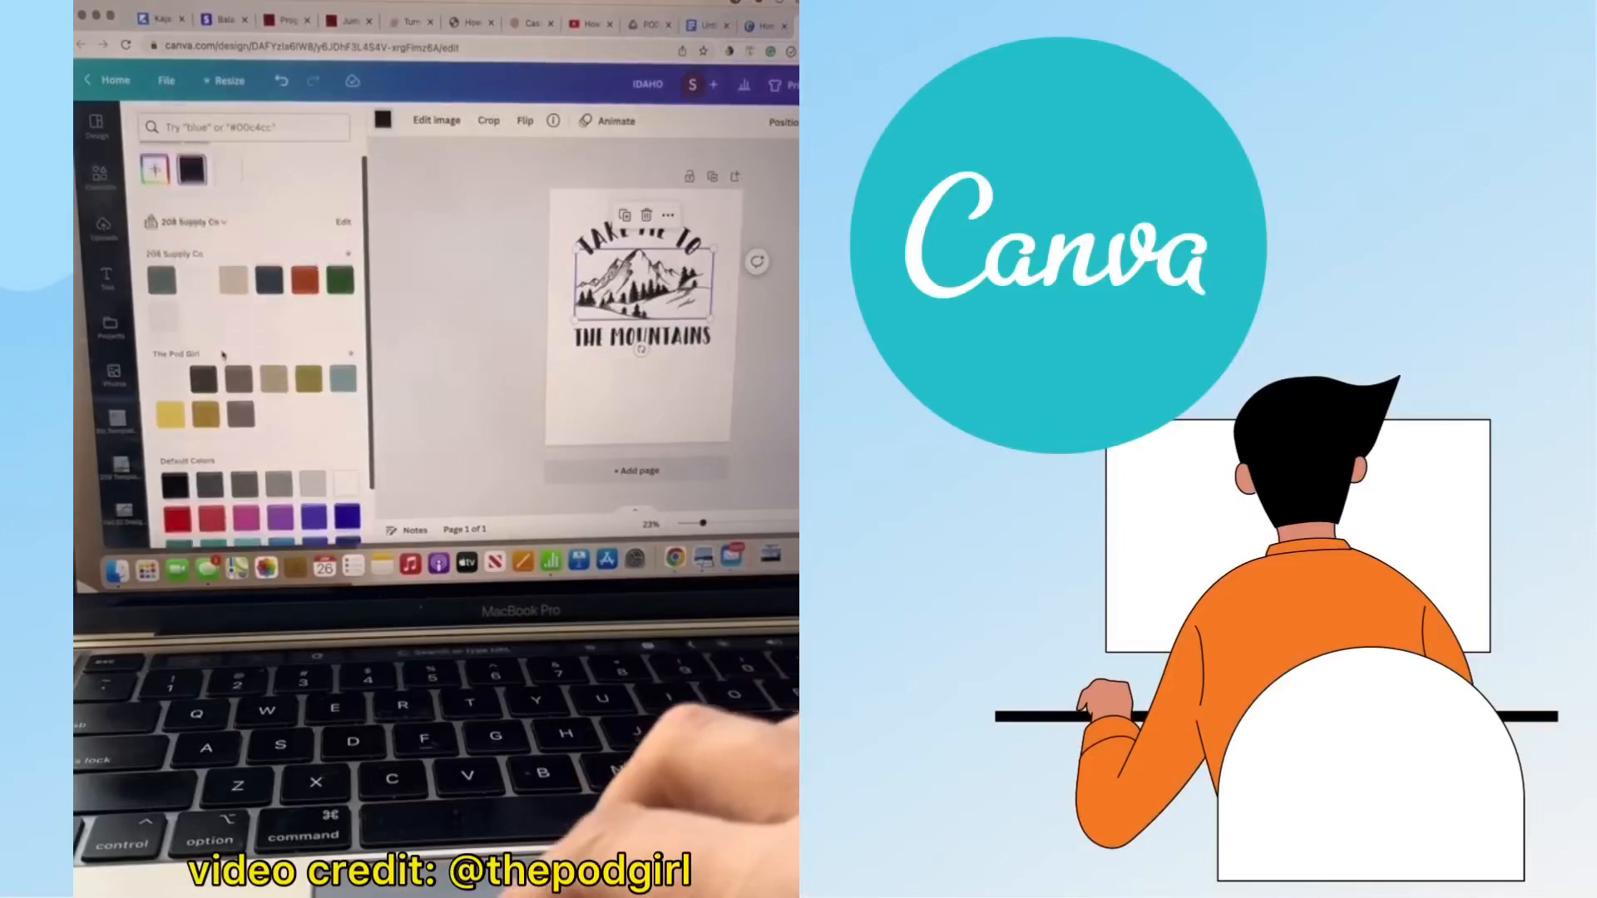
pyautogui.click(270, 278)
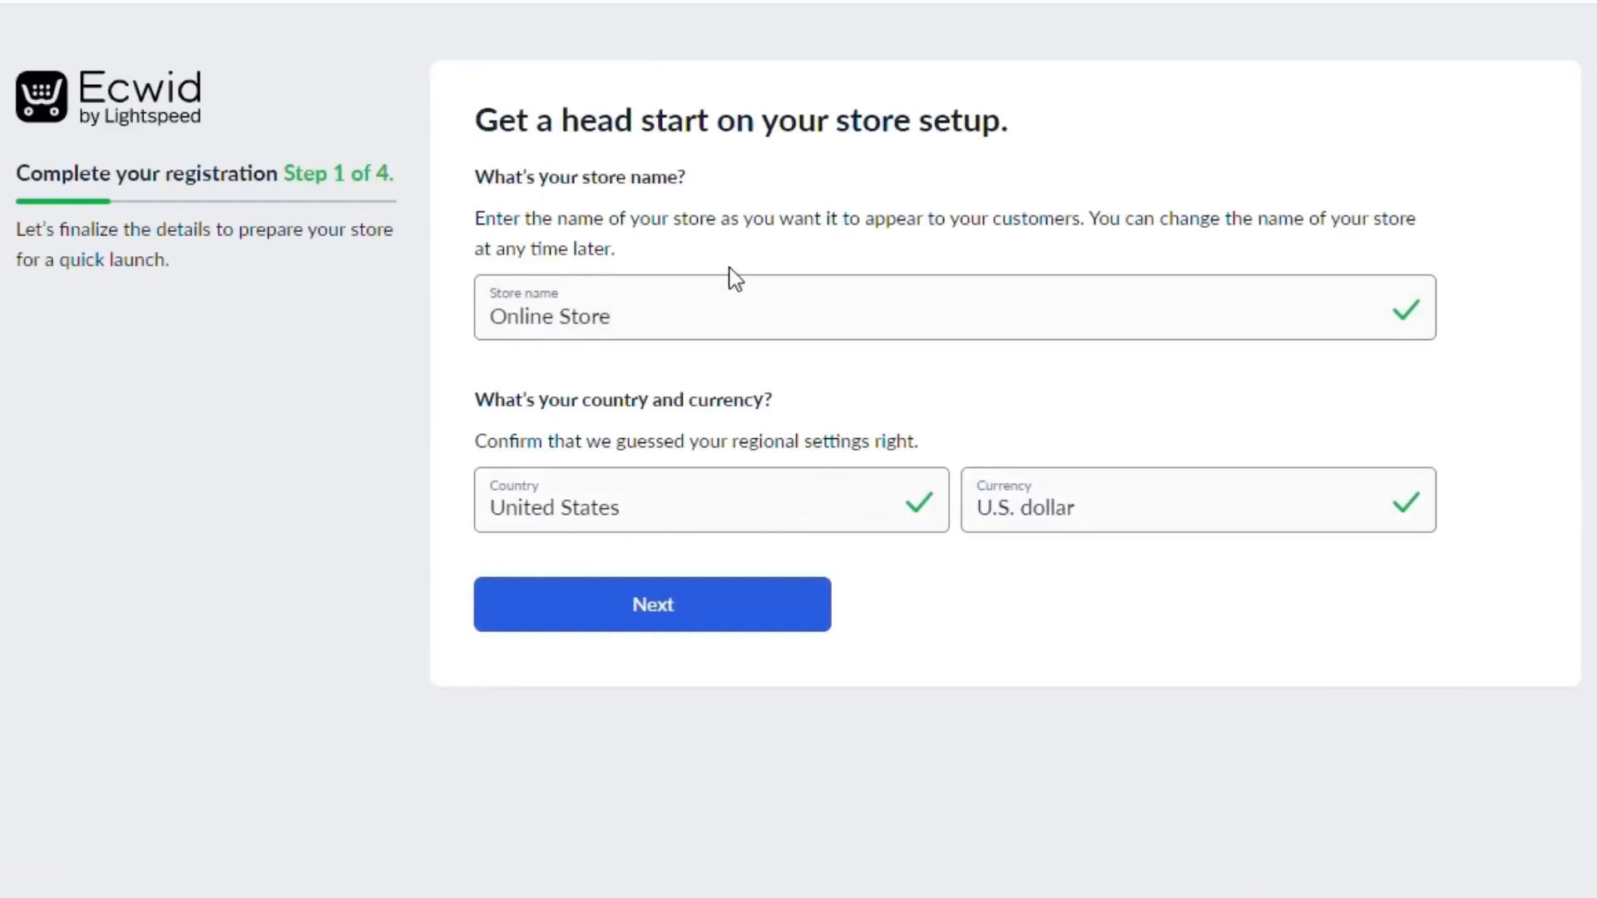
# Proceed through the four Ecwid registration pages, keeping store name Online Store, country United States and currency U.S. dollar
pyautogui.click(635, 612)
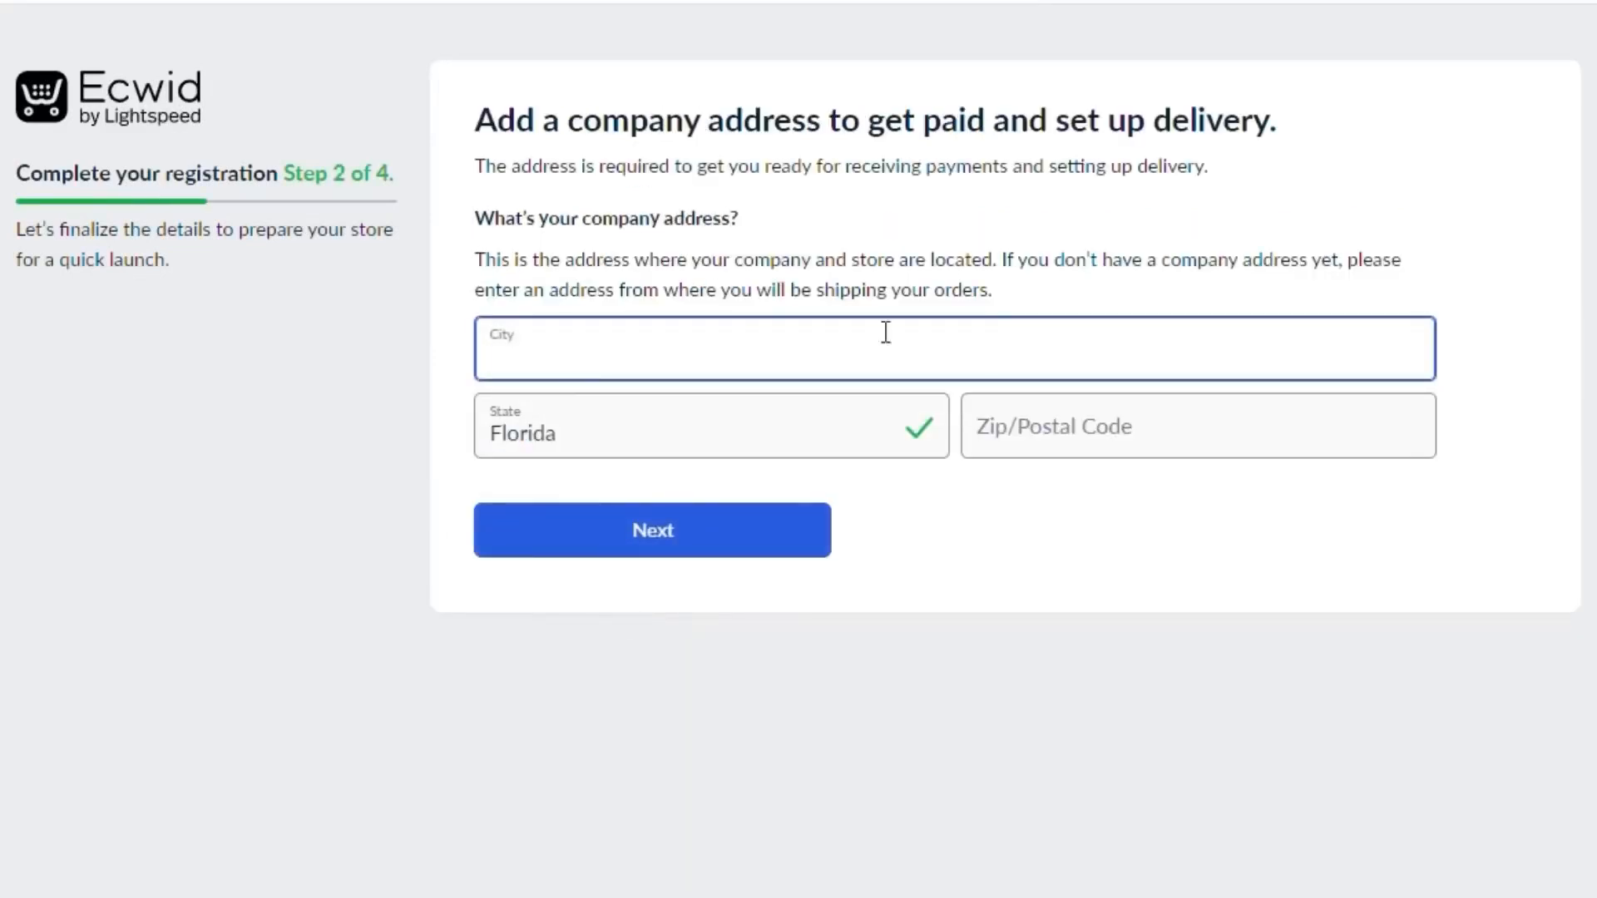
pyautogui.click(653, 541)
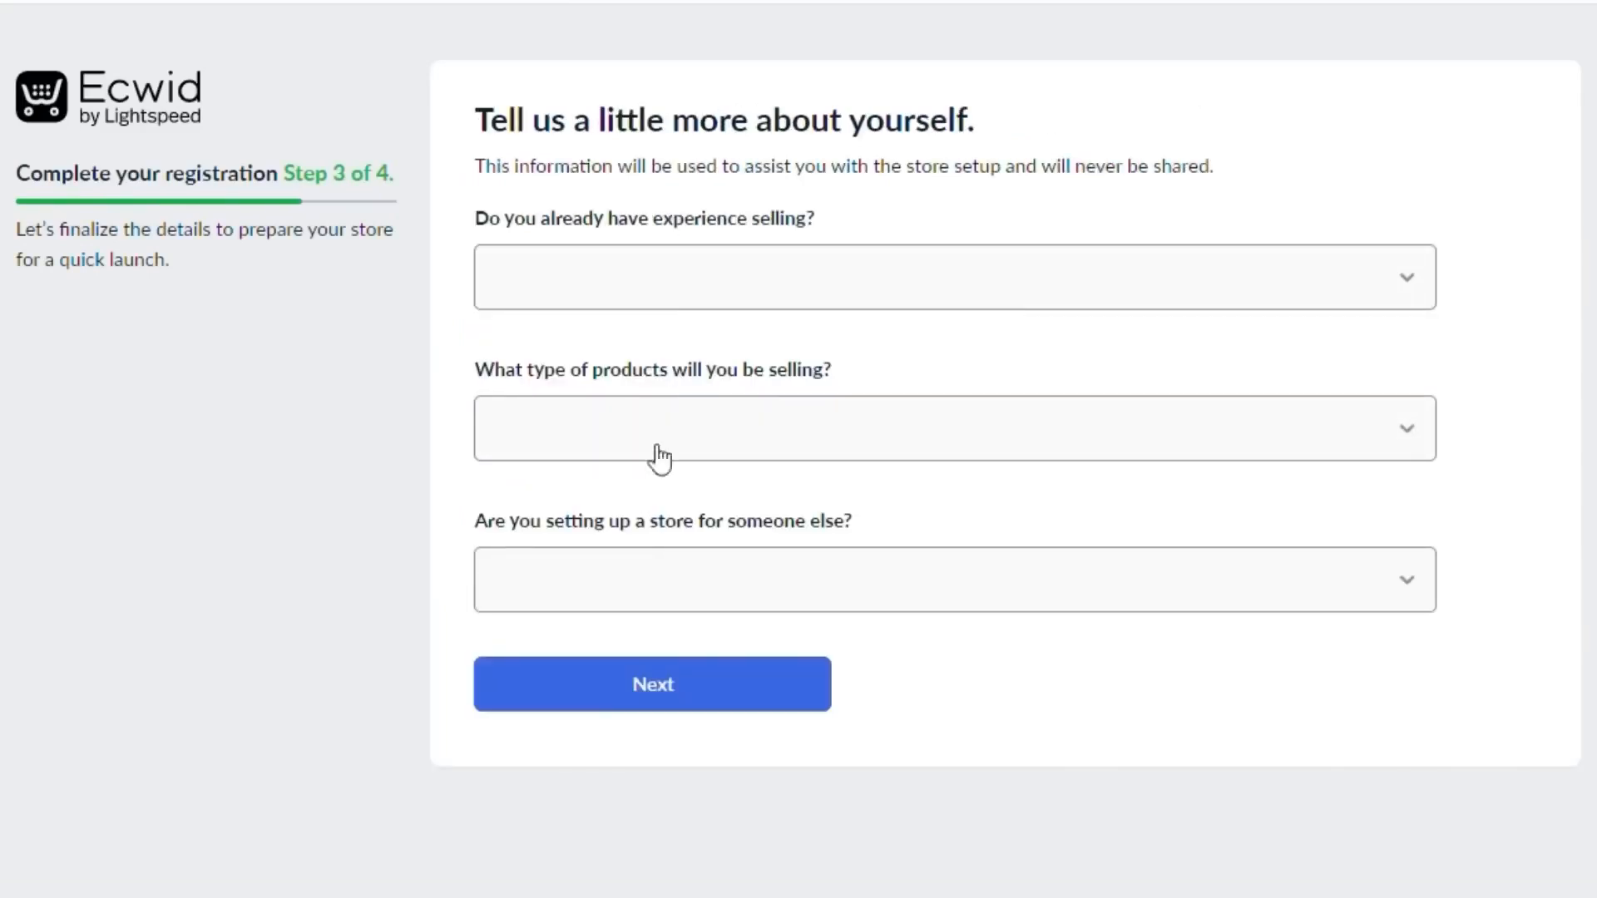
pyautogui.click(616, 710)
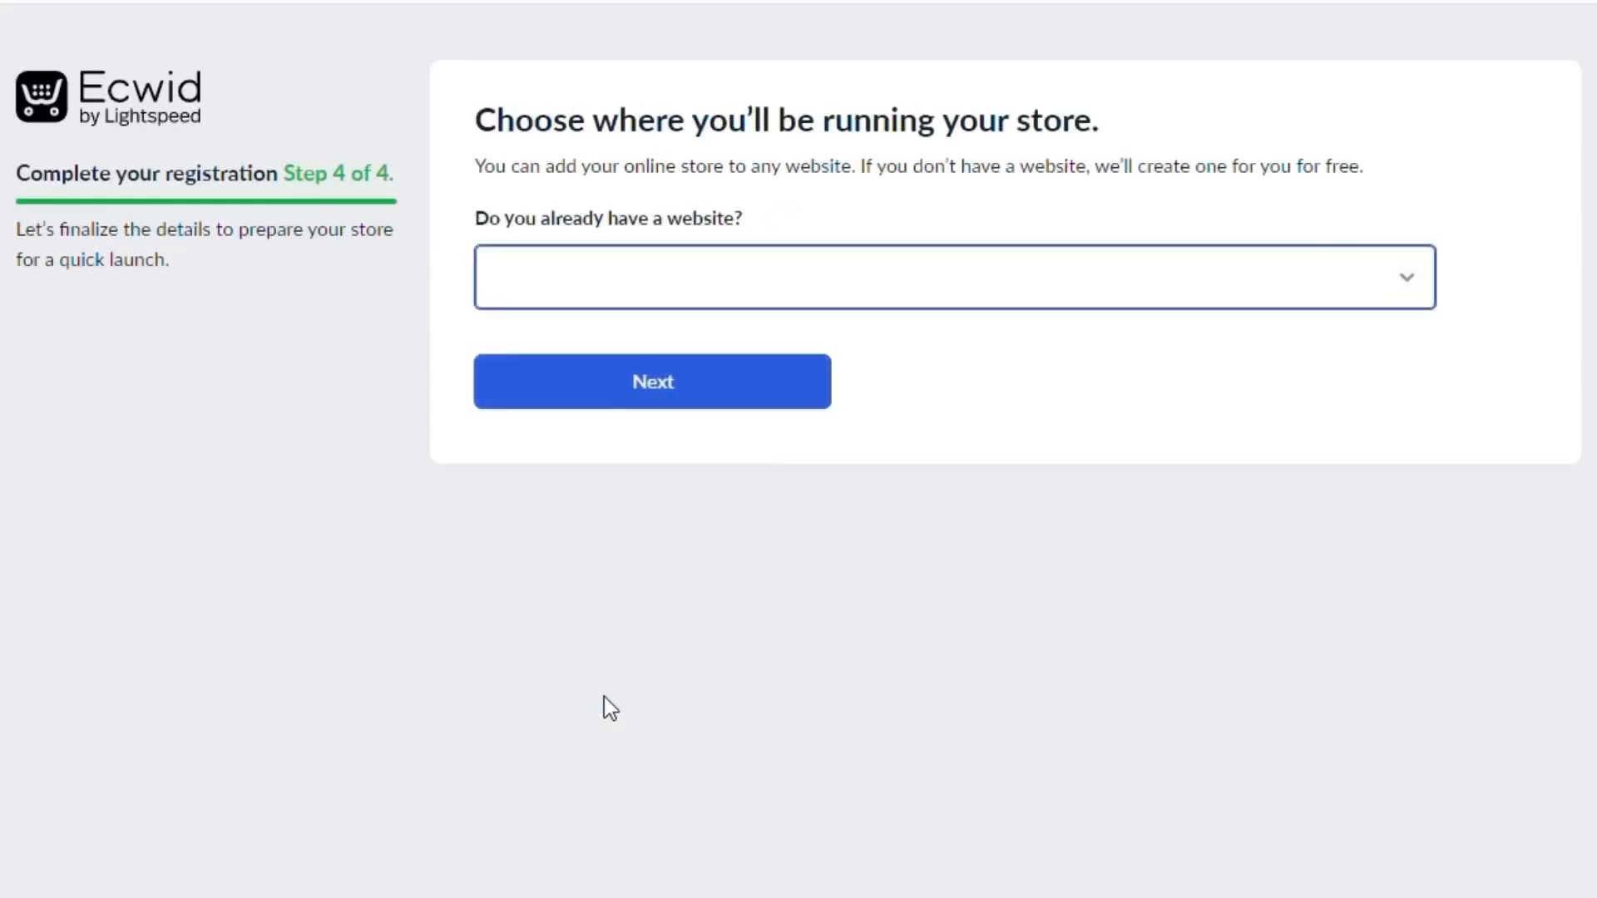
pyautogui.click(632, 407)
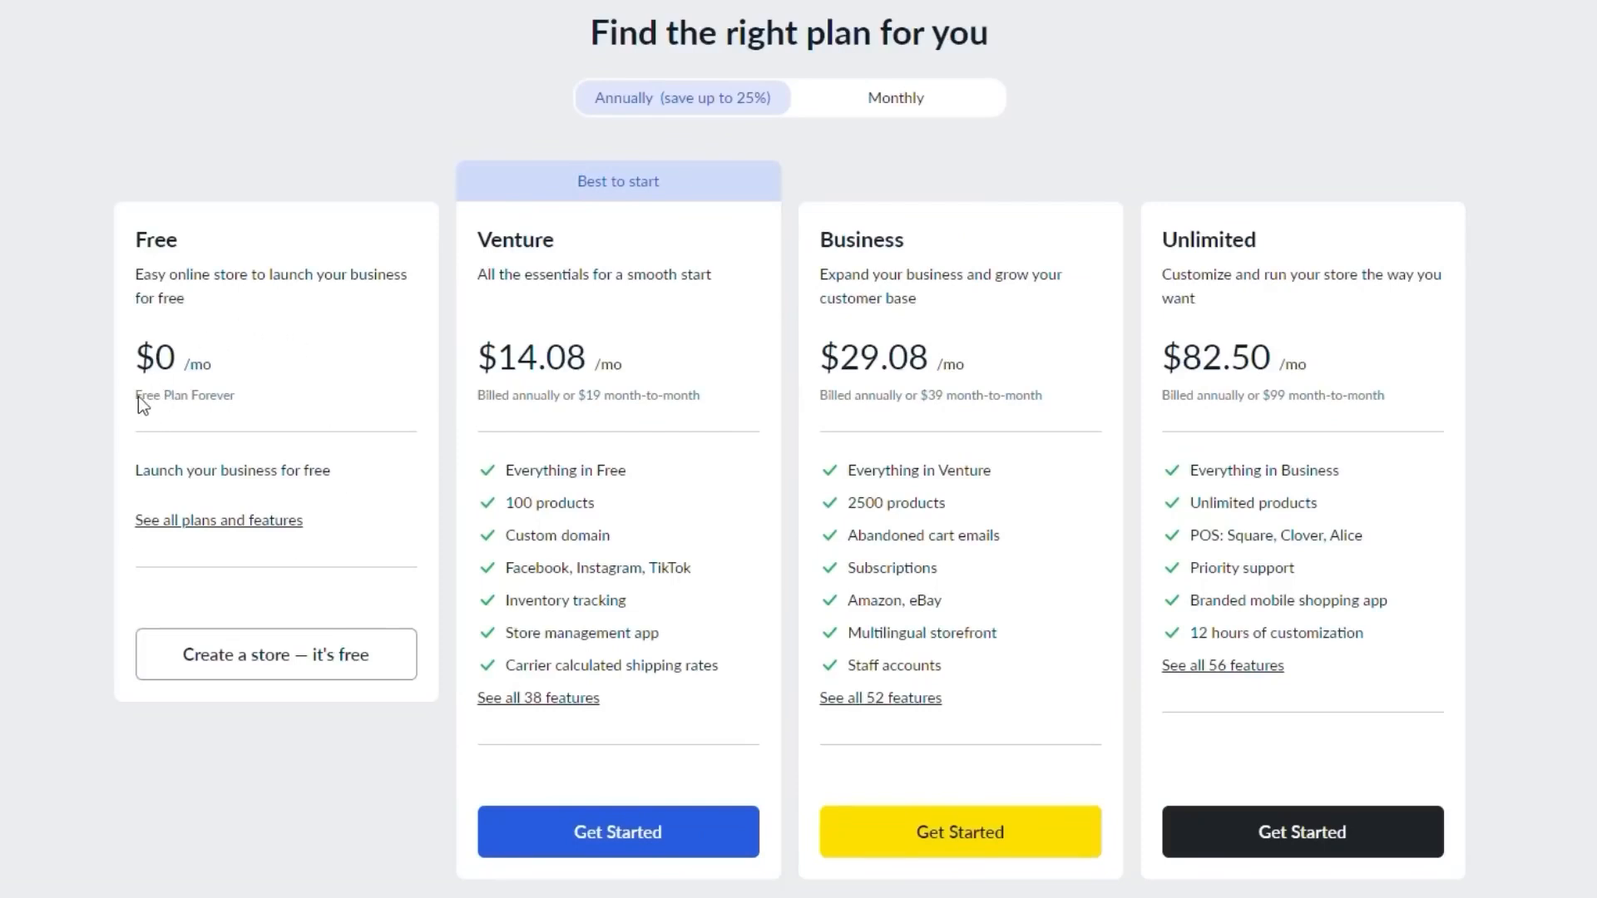
# Choose the Free plan and create the store with it
pyautogui.moveTo(133, 403); pyautogui.dragTo(290, 402)
pyautogui.click(254, 350)
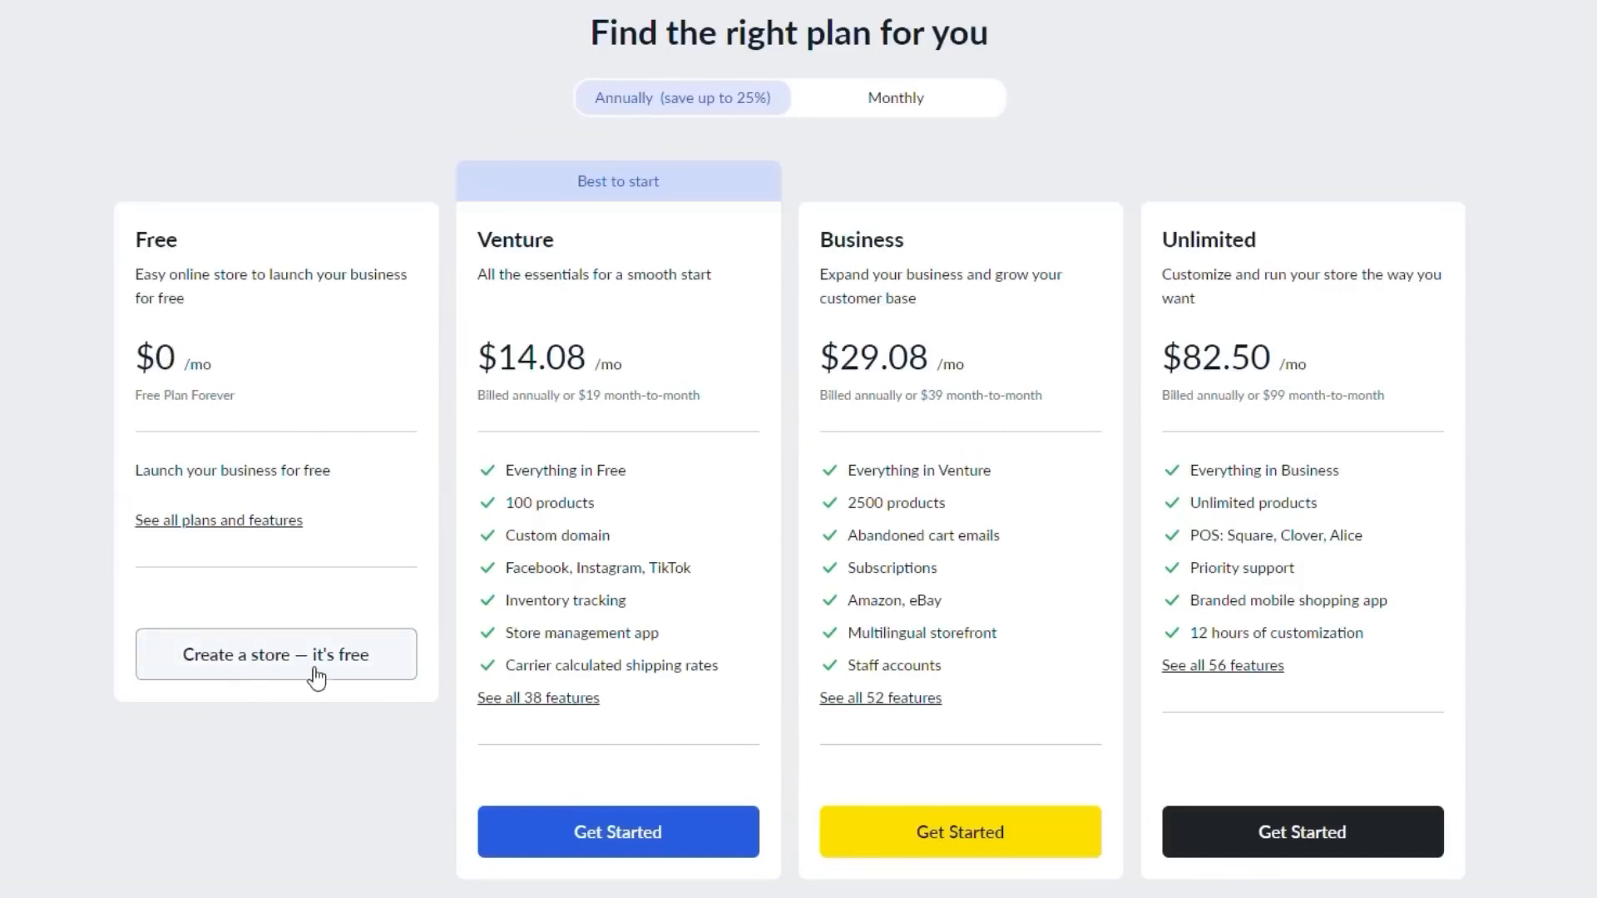
pyautogui.click(260, 663)
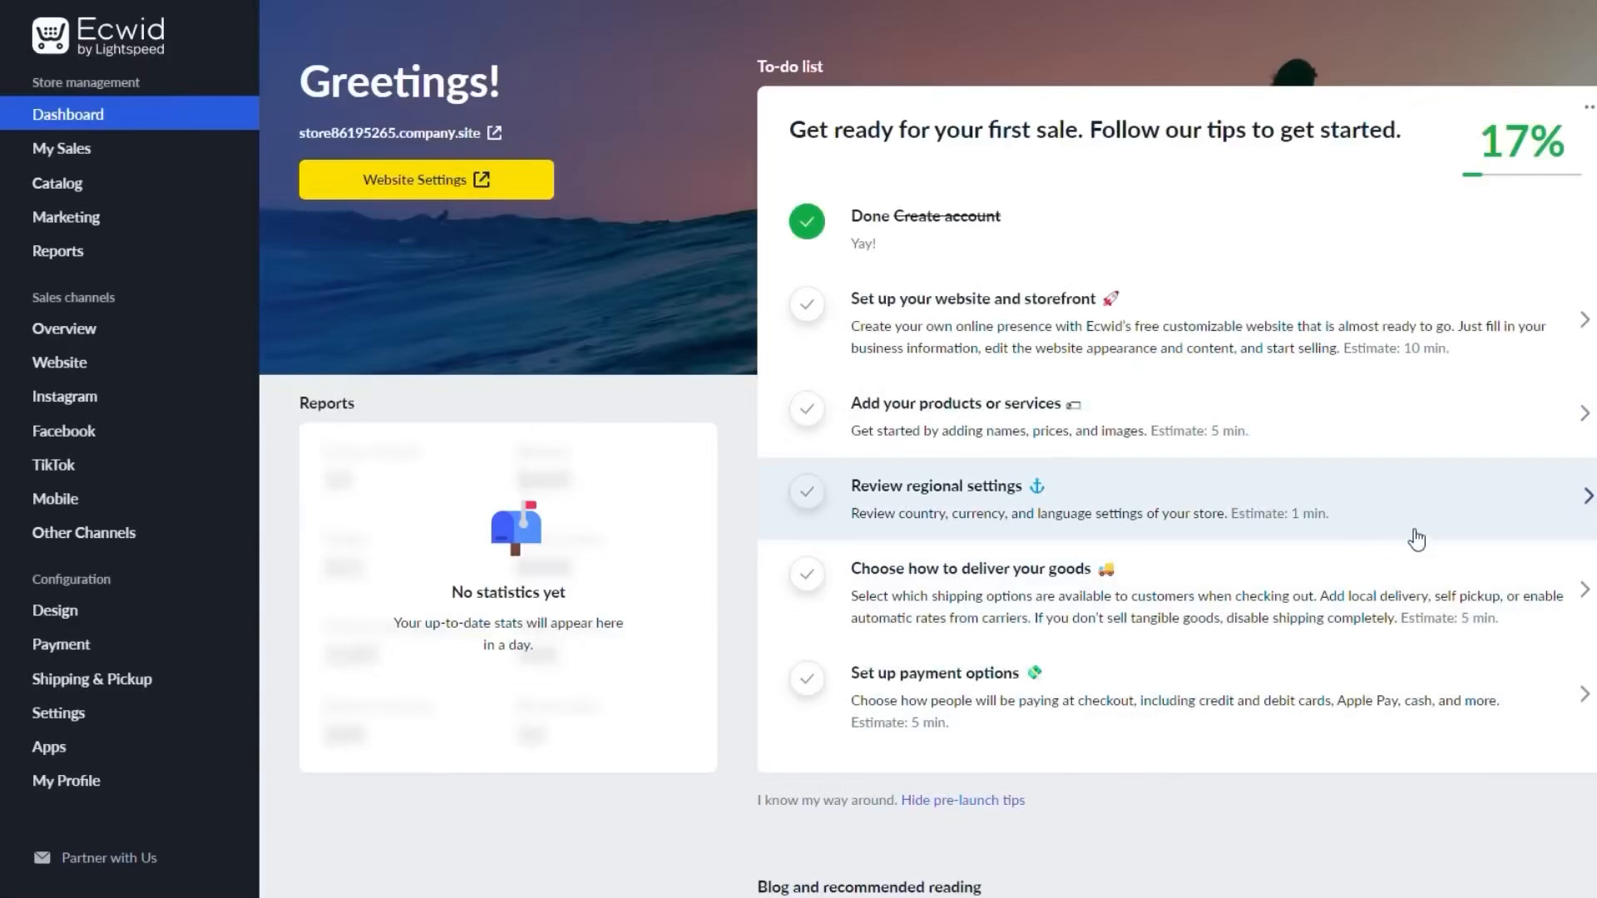
# Review the store's to-do list and open the website and storefront setup
pyautogui.scroll(-2, 1397, 528)
pyautogui.scroll(-2, 1275, 499)
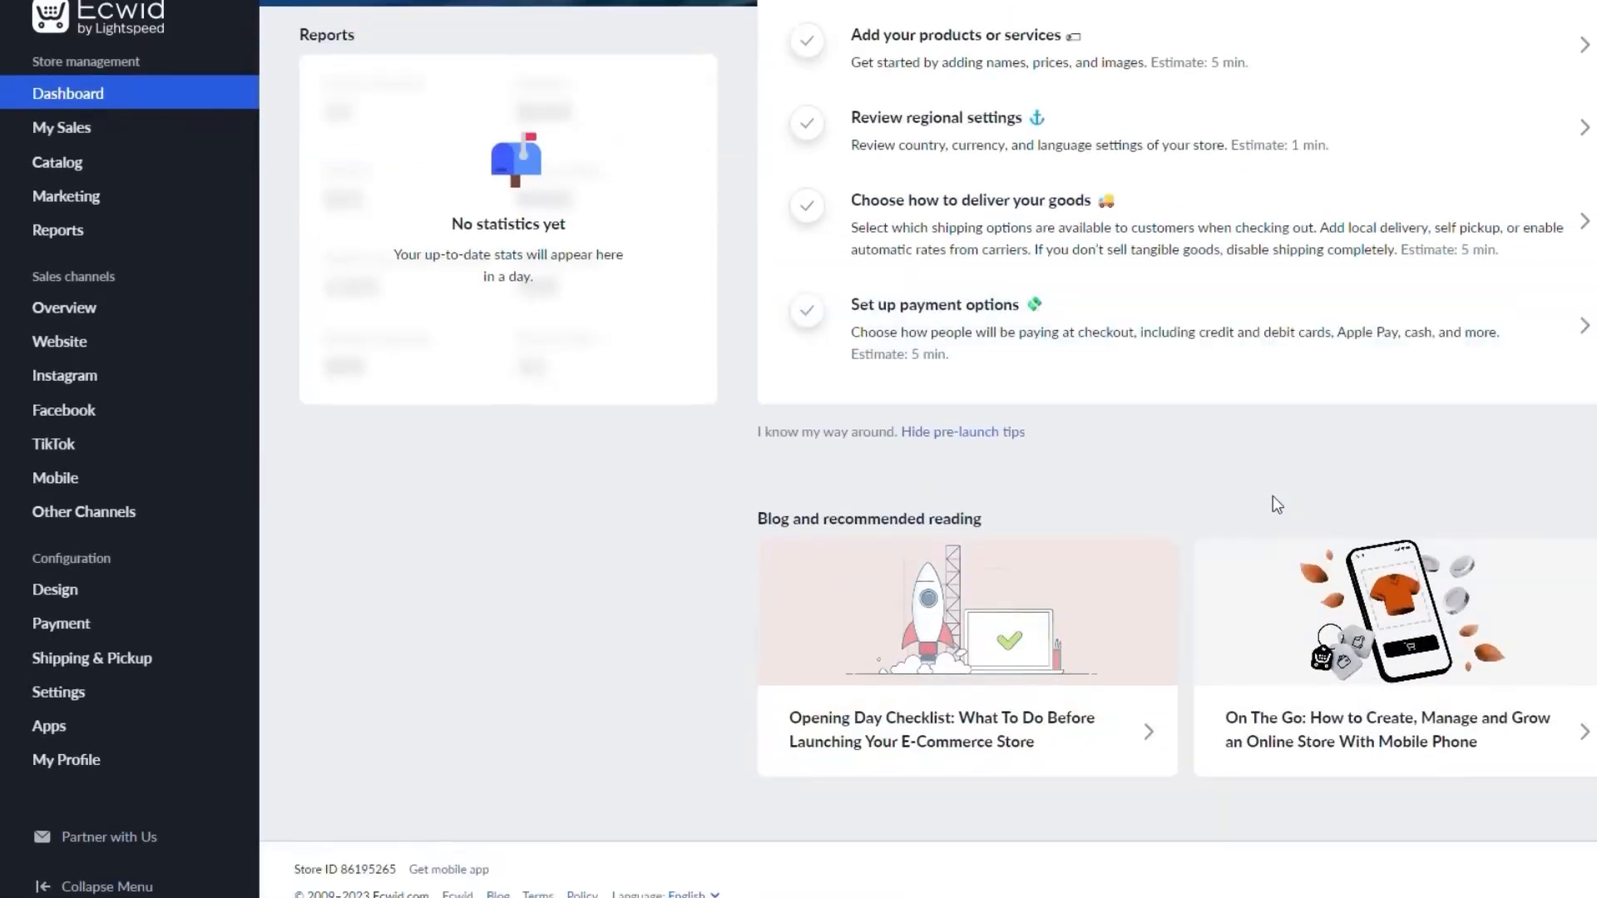
pyautogui.scroll(2, 1274, 499)
pyautogui.scroll(3, 1281, 505)
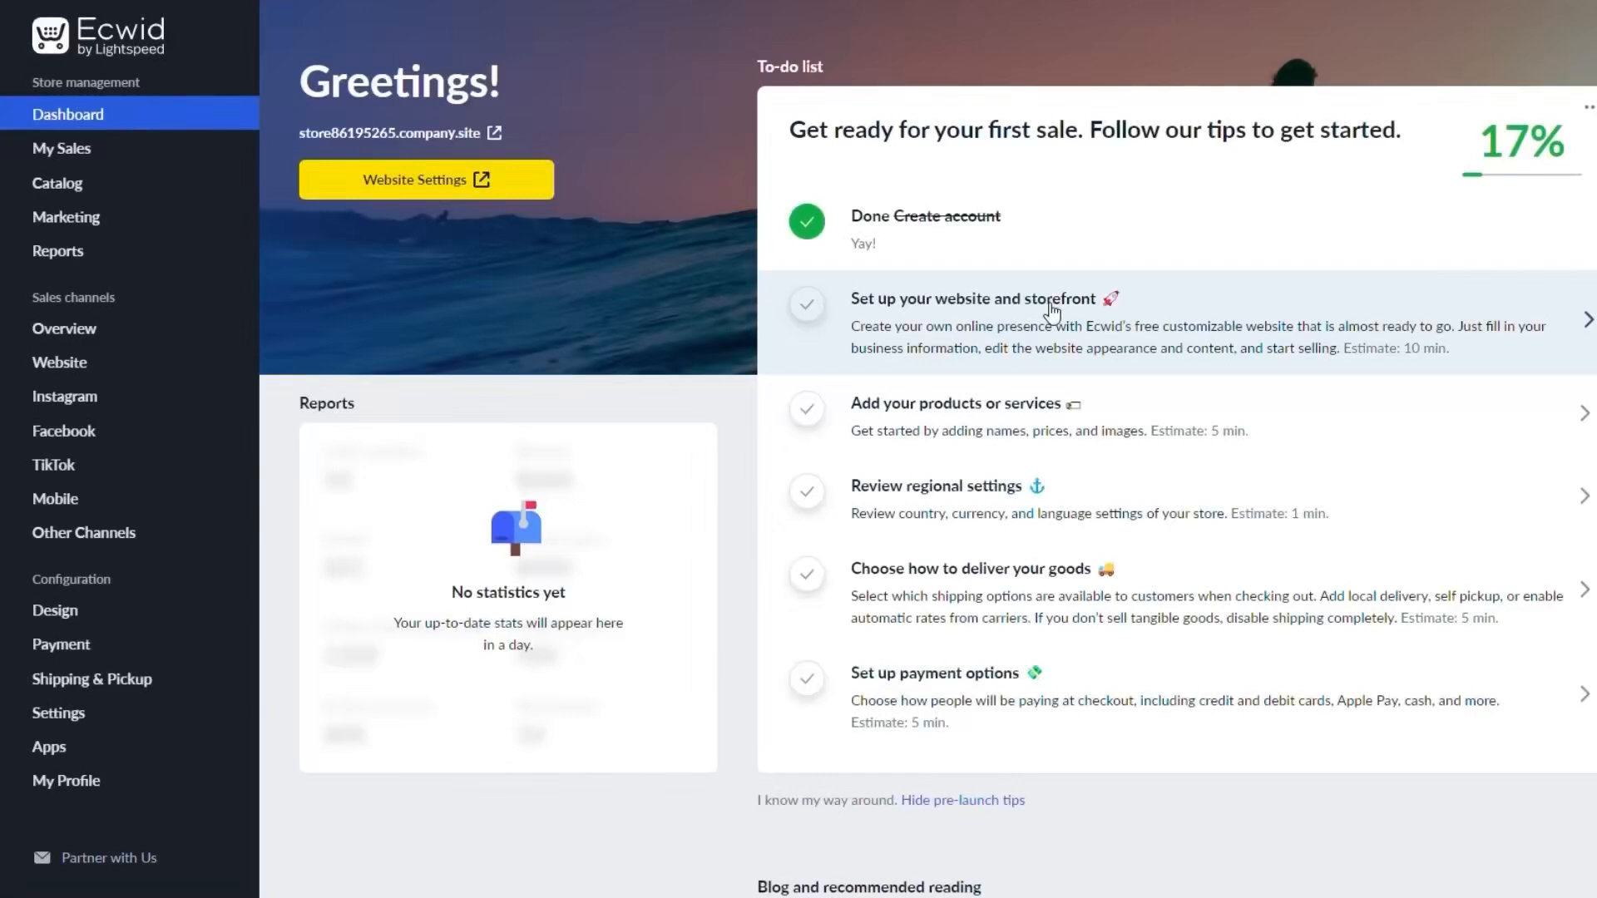
pyautogui.click(1327, 325)
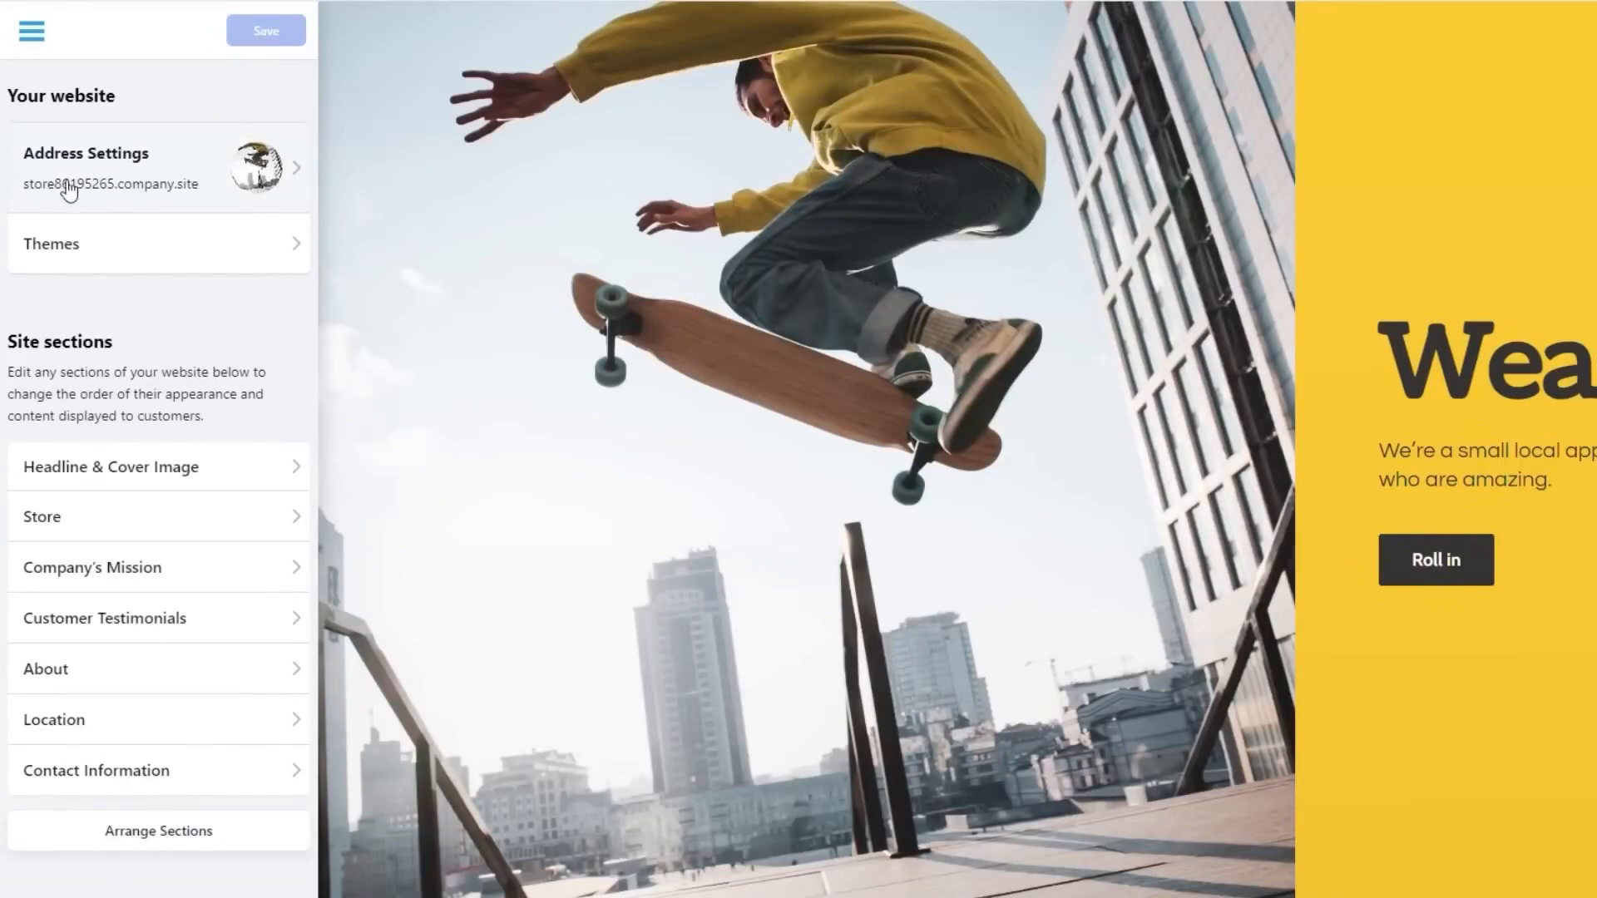
# Set the free subdomain in the website's address settings to "baddieinbusiness"
pyautogui.click(182, 174)
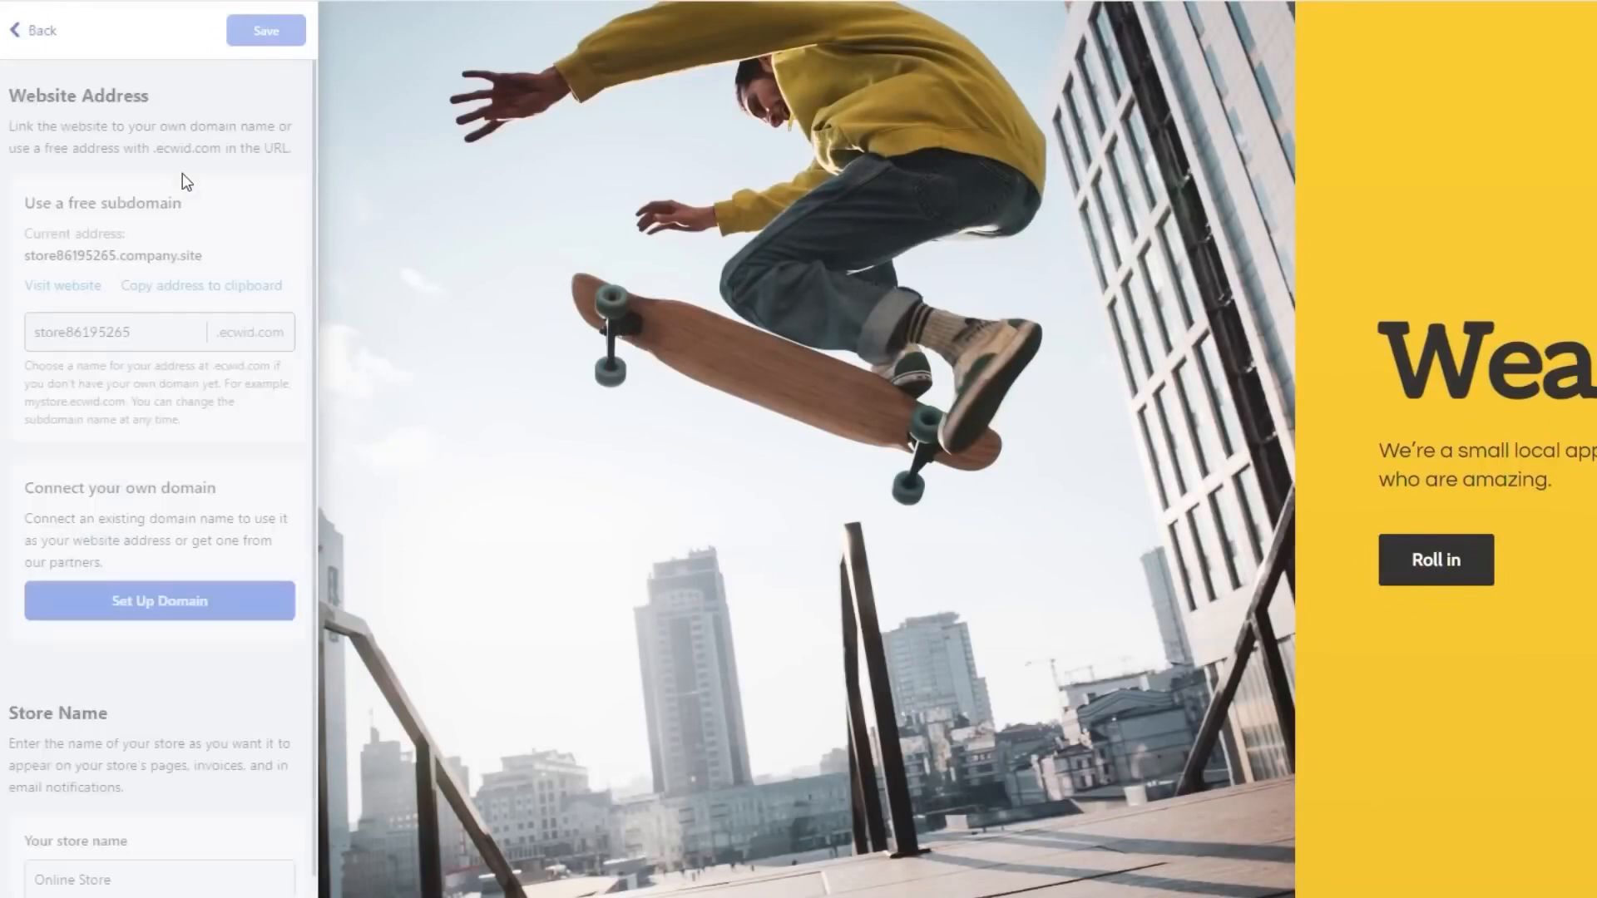
pyautogui.doubleClick(171, 348)
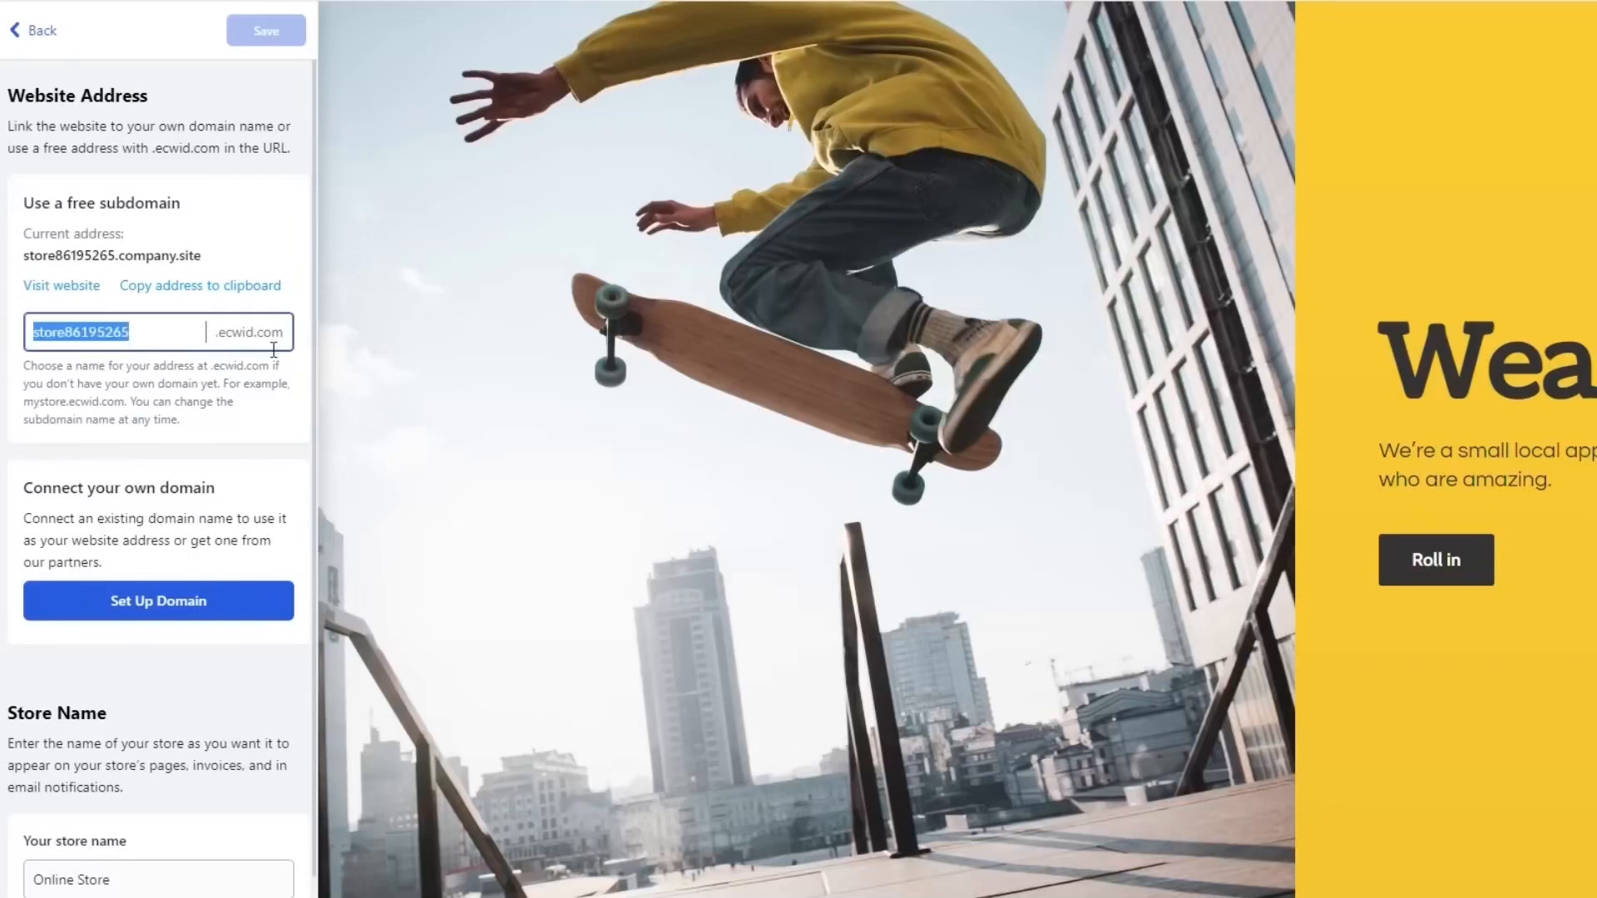
pyautogui.write('baddieinbusiness')
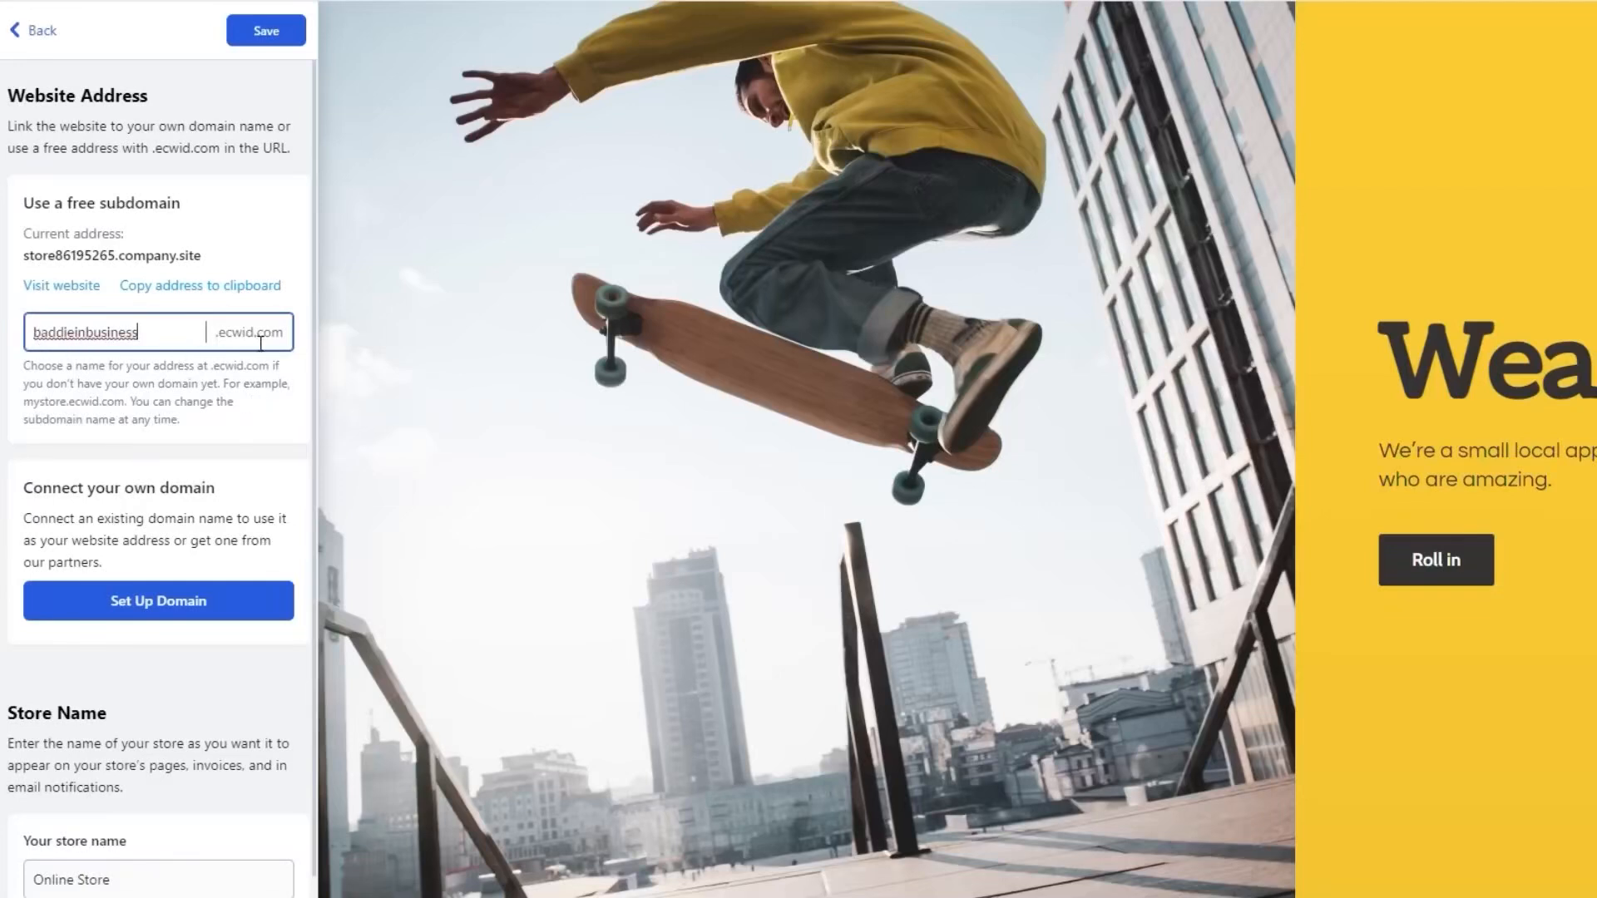
pyautogui.click(243, 407)
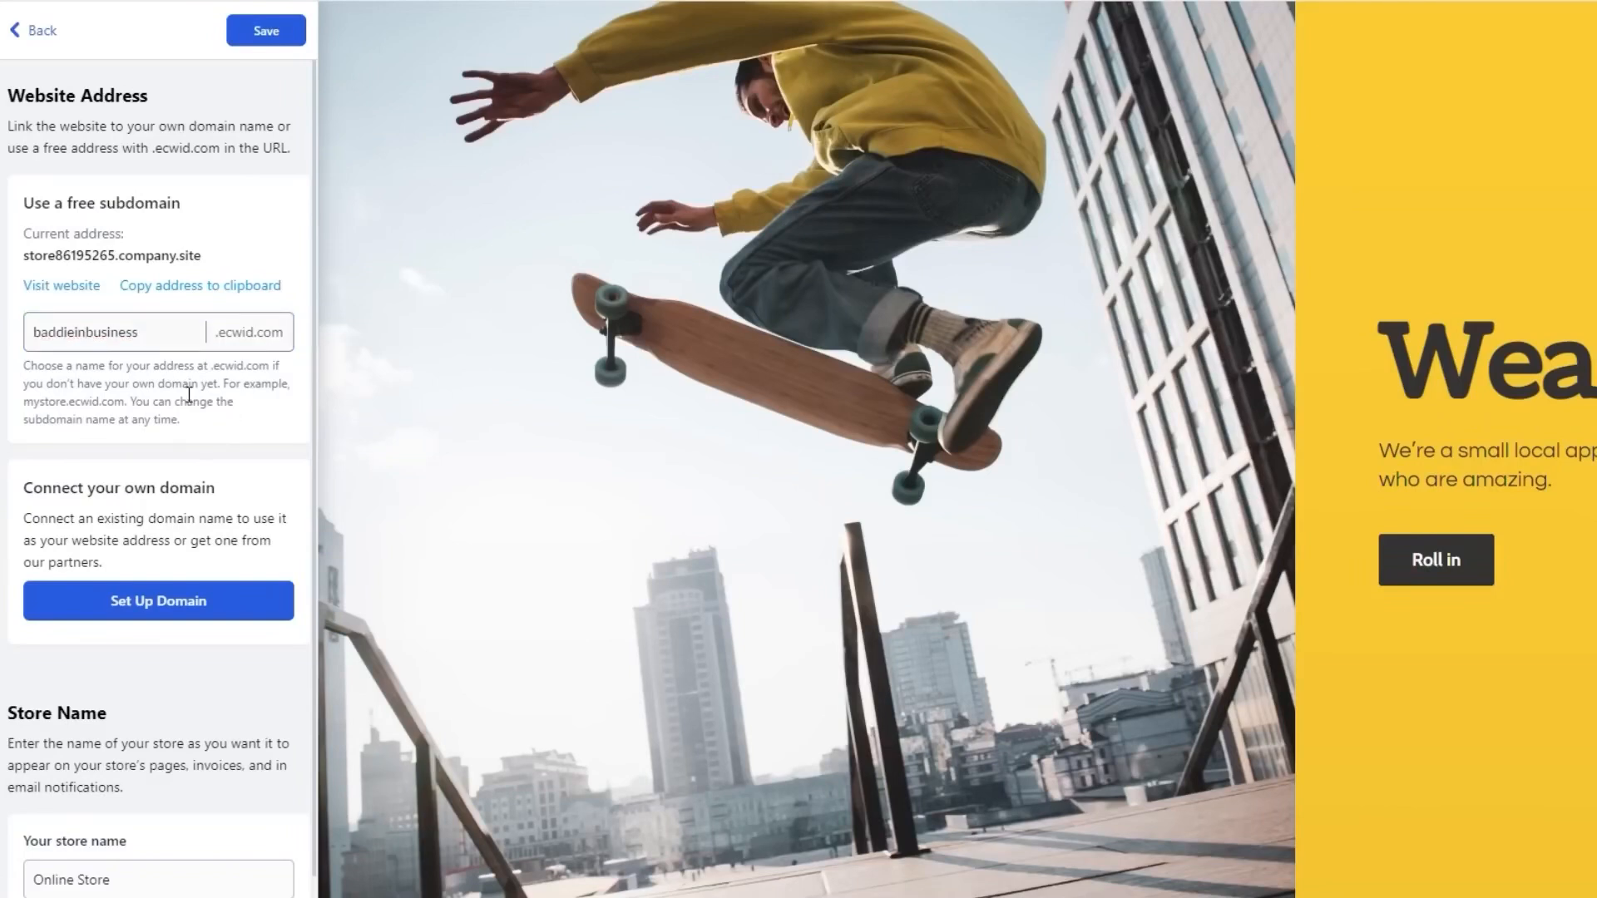
# Change the store's free subdomain to "baddieinbizmerch" and save the website address
pyautogui.scroll(-1, 198, 482)
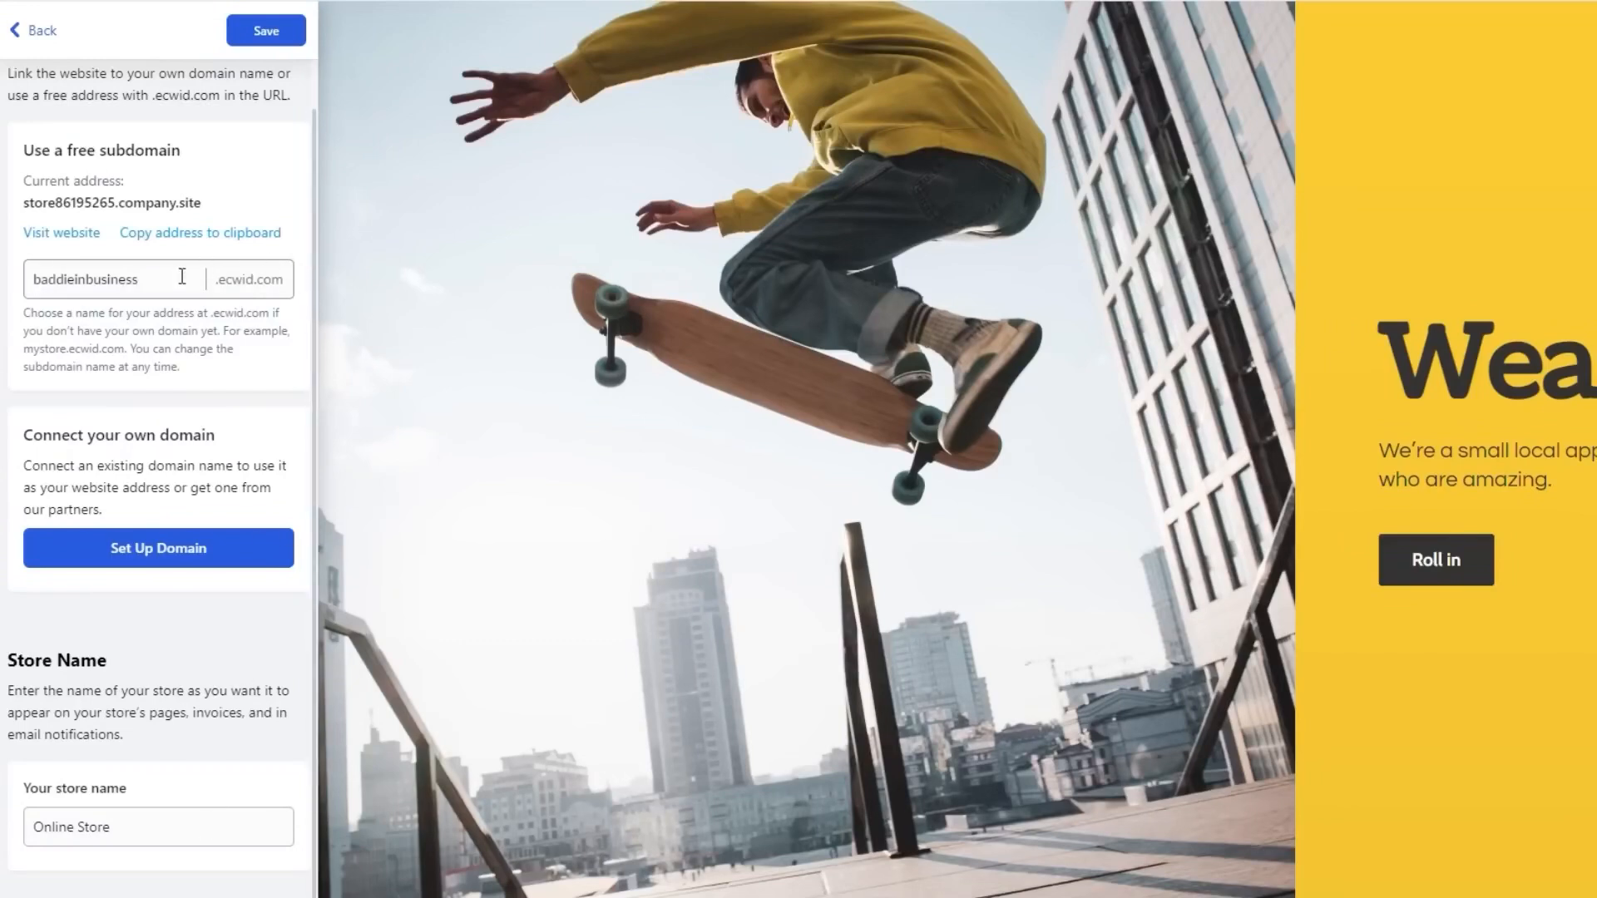
pyautogui.click(269, 35)
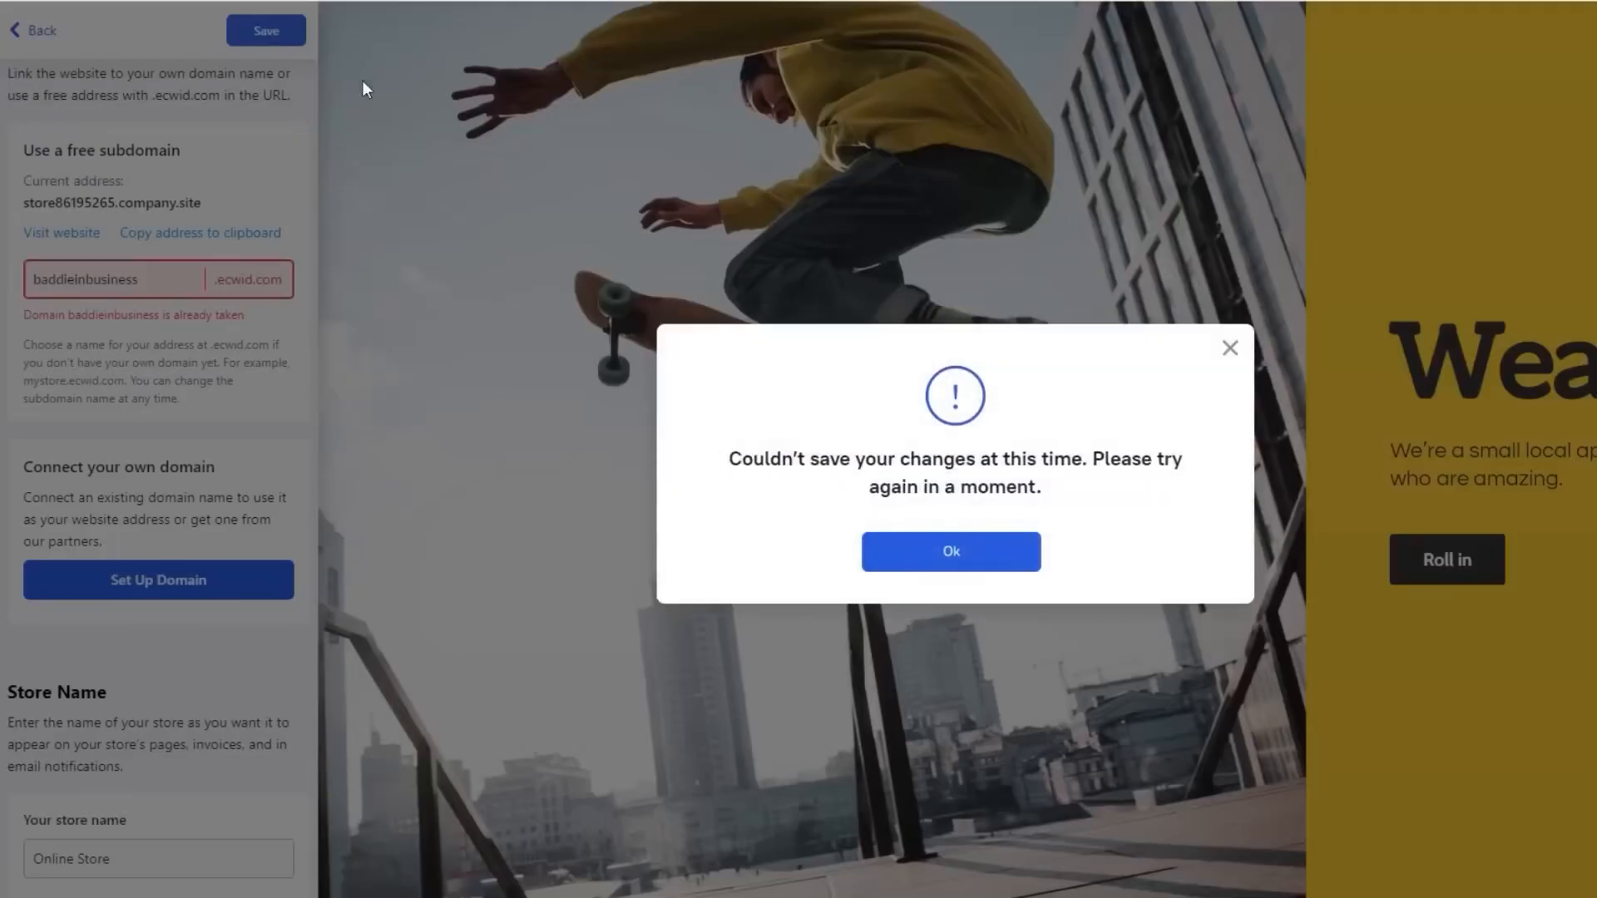
pyautogui.click(182, 293)
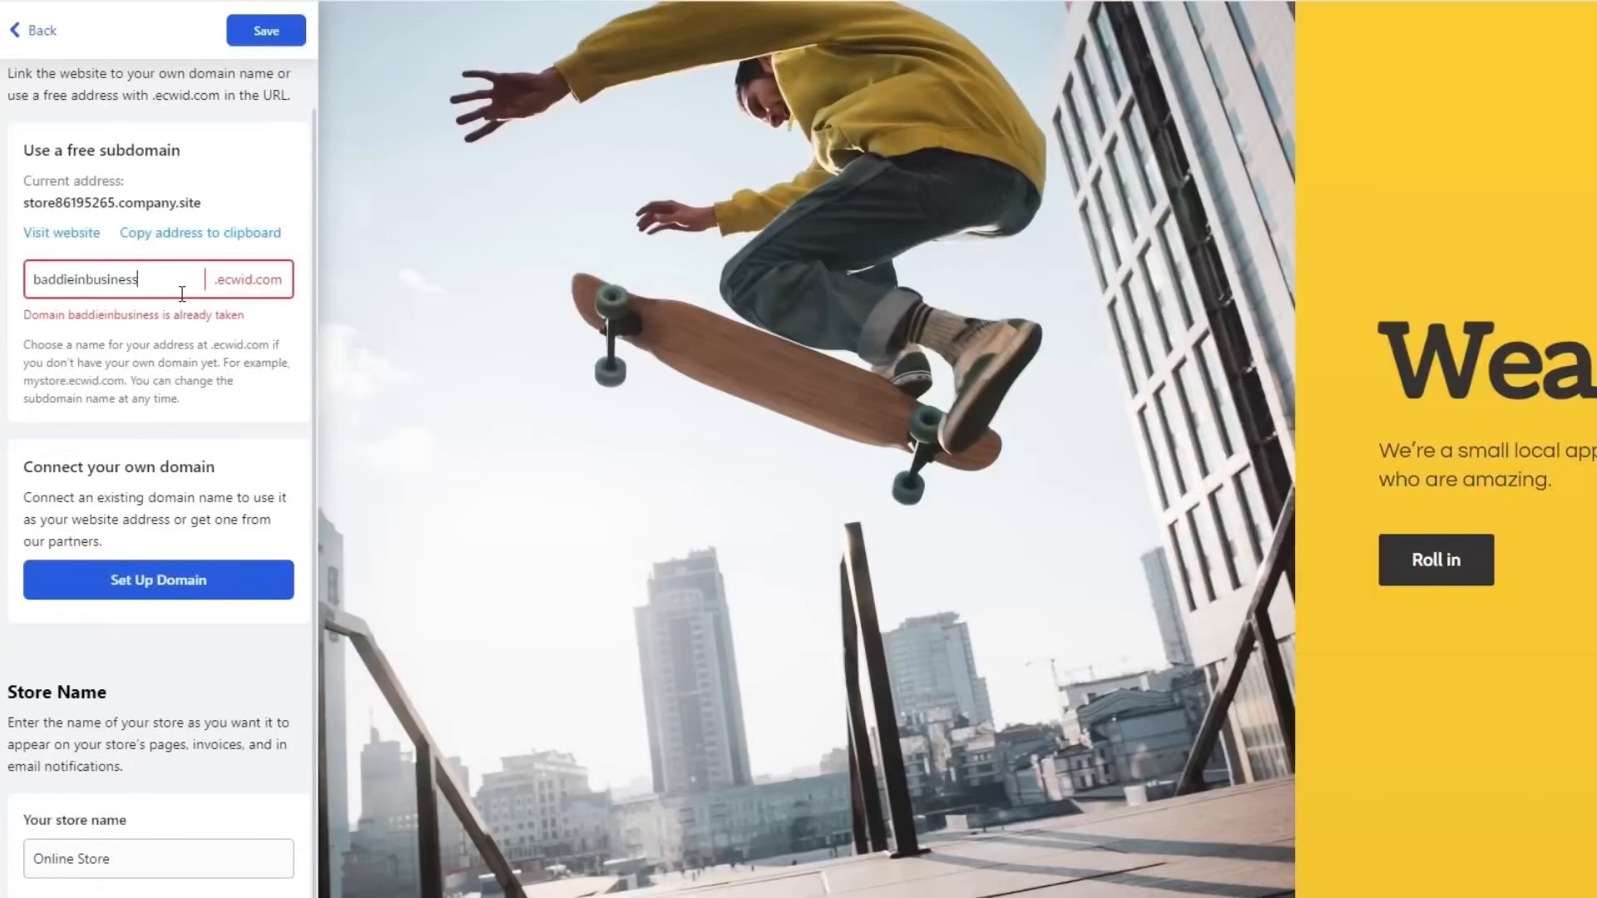
pyautogui.write('merch')
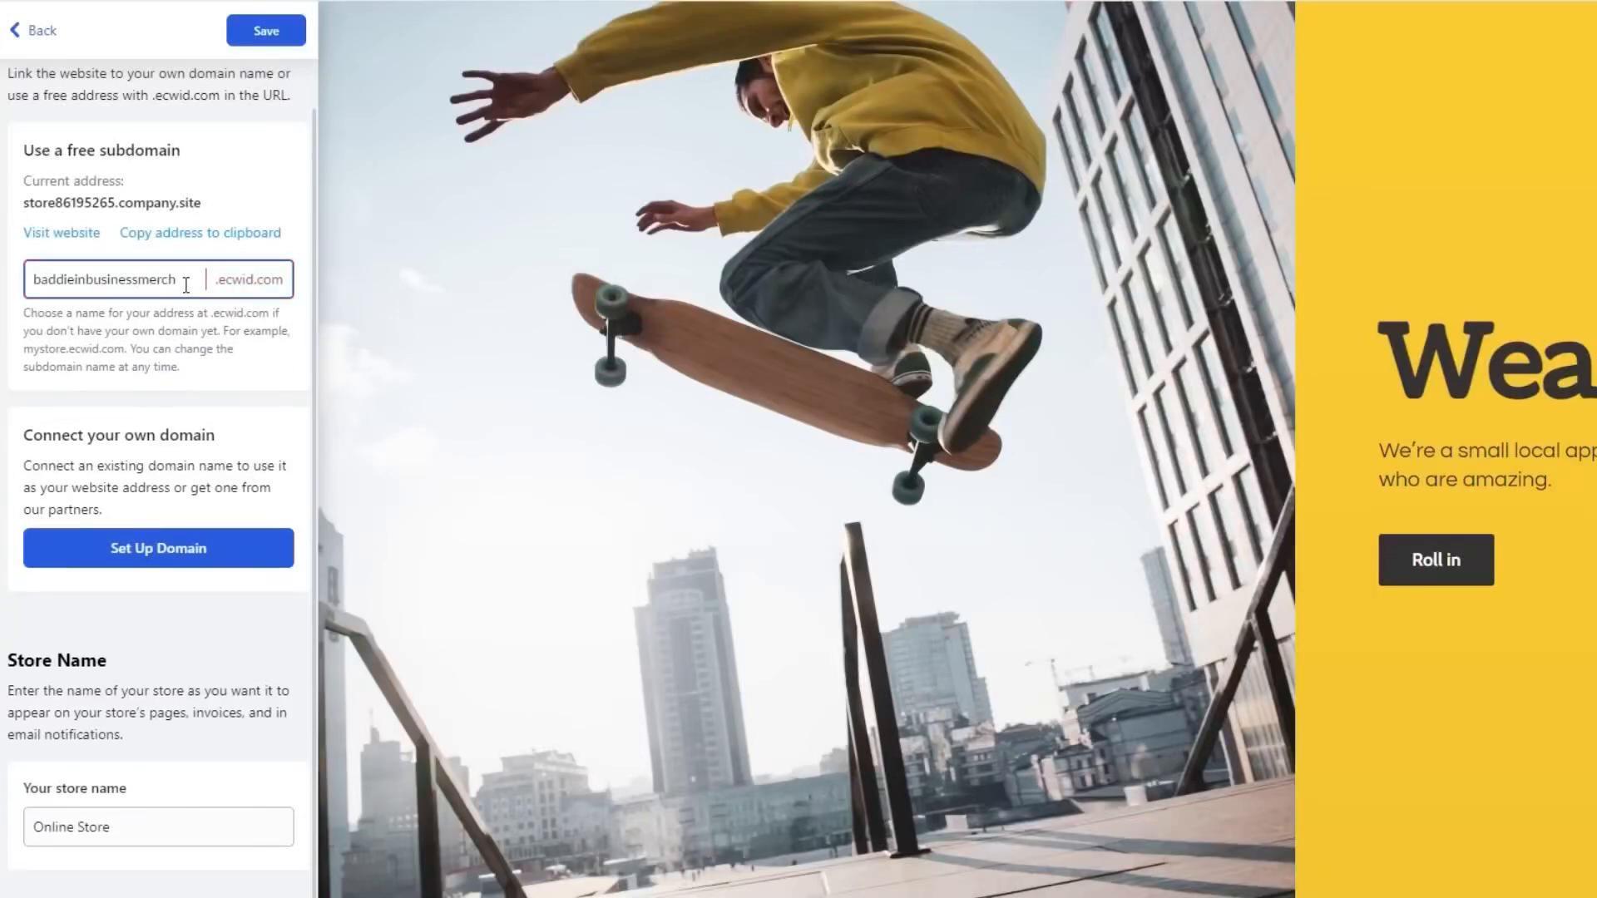
pyautogui.moveTo(138, 298); pyautogui.dragTo(97, 305)
pyautogui.write('biz')
pyautogui.click(183, 360)
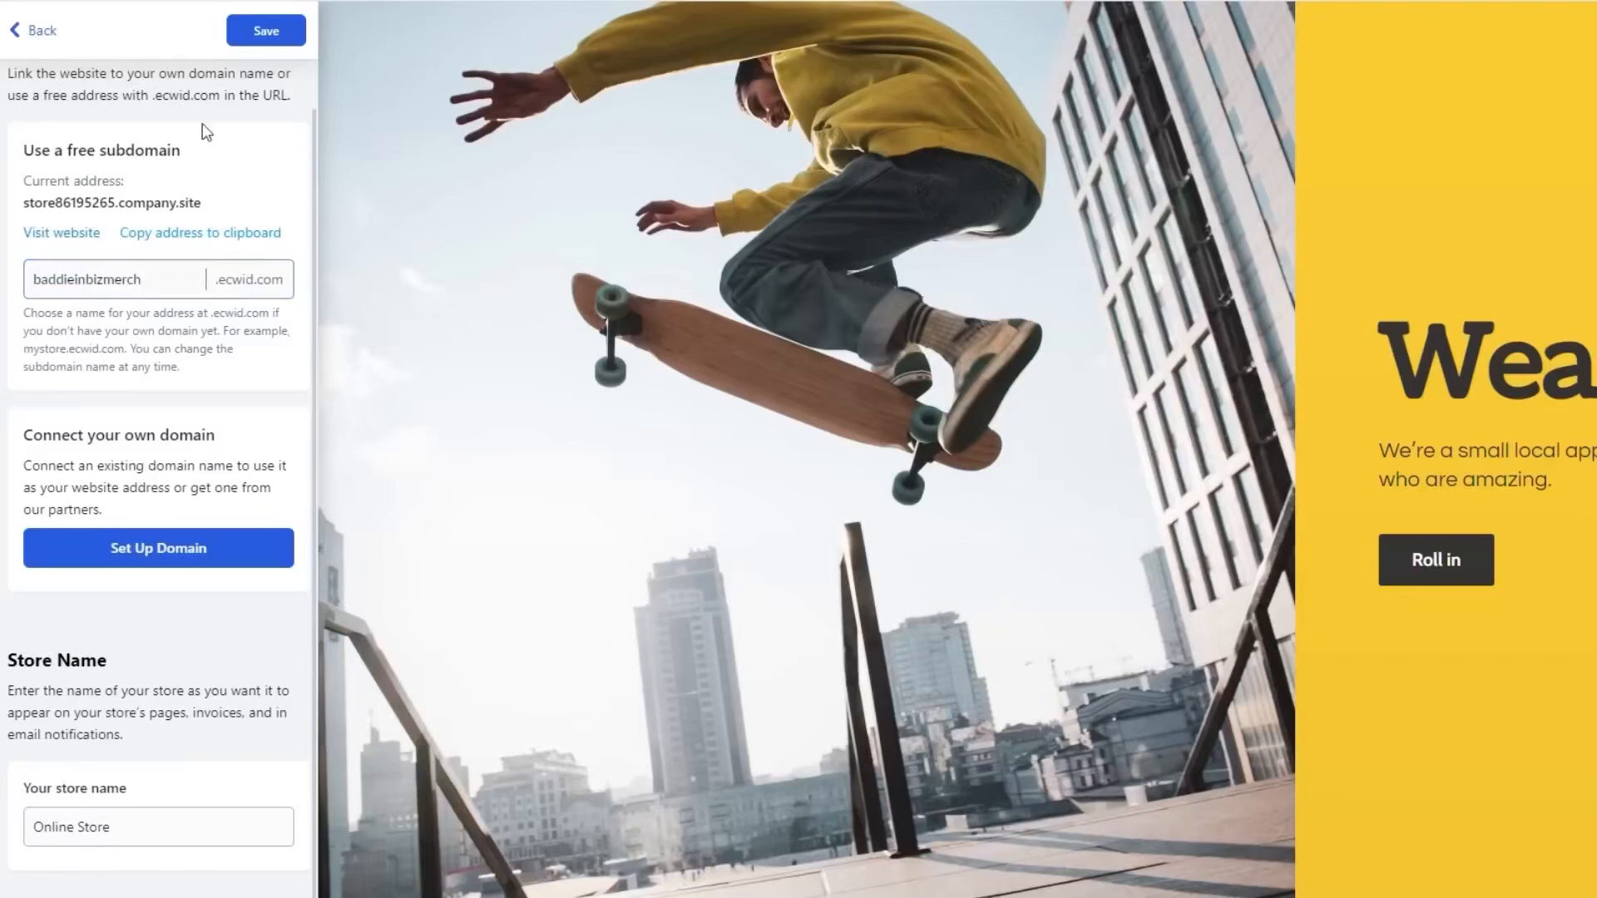
pyautogui.click(267, 37)
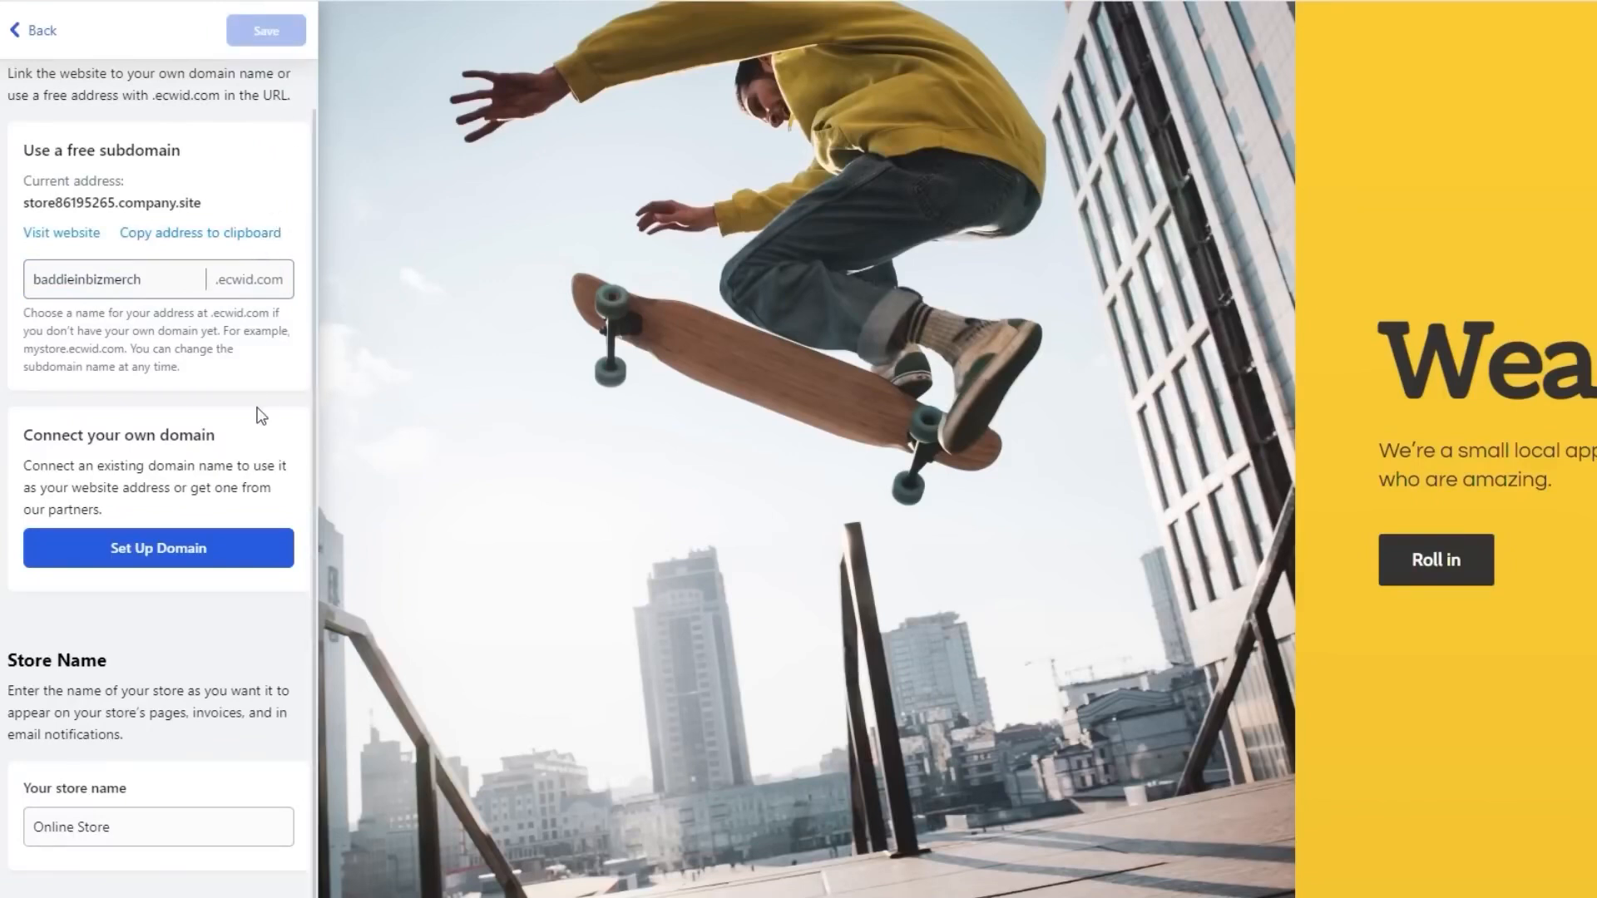
# Rename the store as "Baddie in Biz Merch" and save the change
pyautogui.scroll(1, 257, 408)
pyautogui.scroll(-1, 257, 408)
pyautogui.click(114, 830)
pyautogui.hotkey('ctrl', 'a')
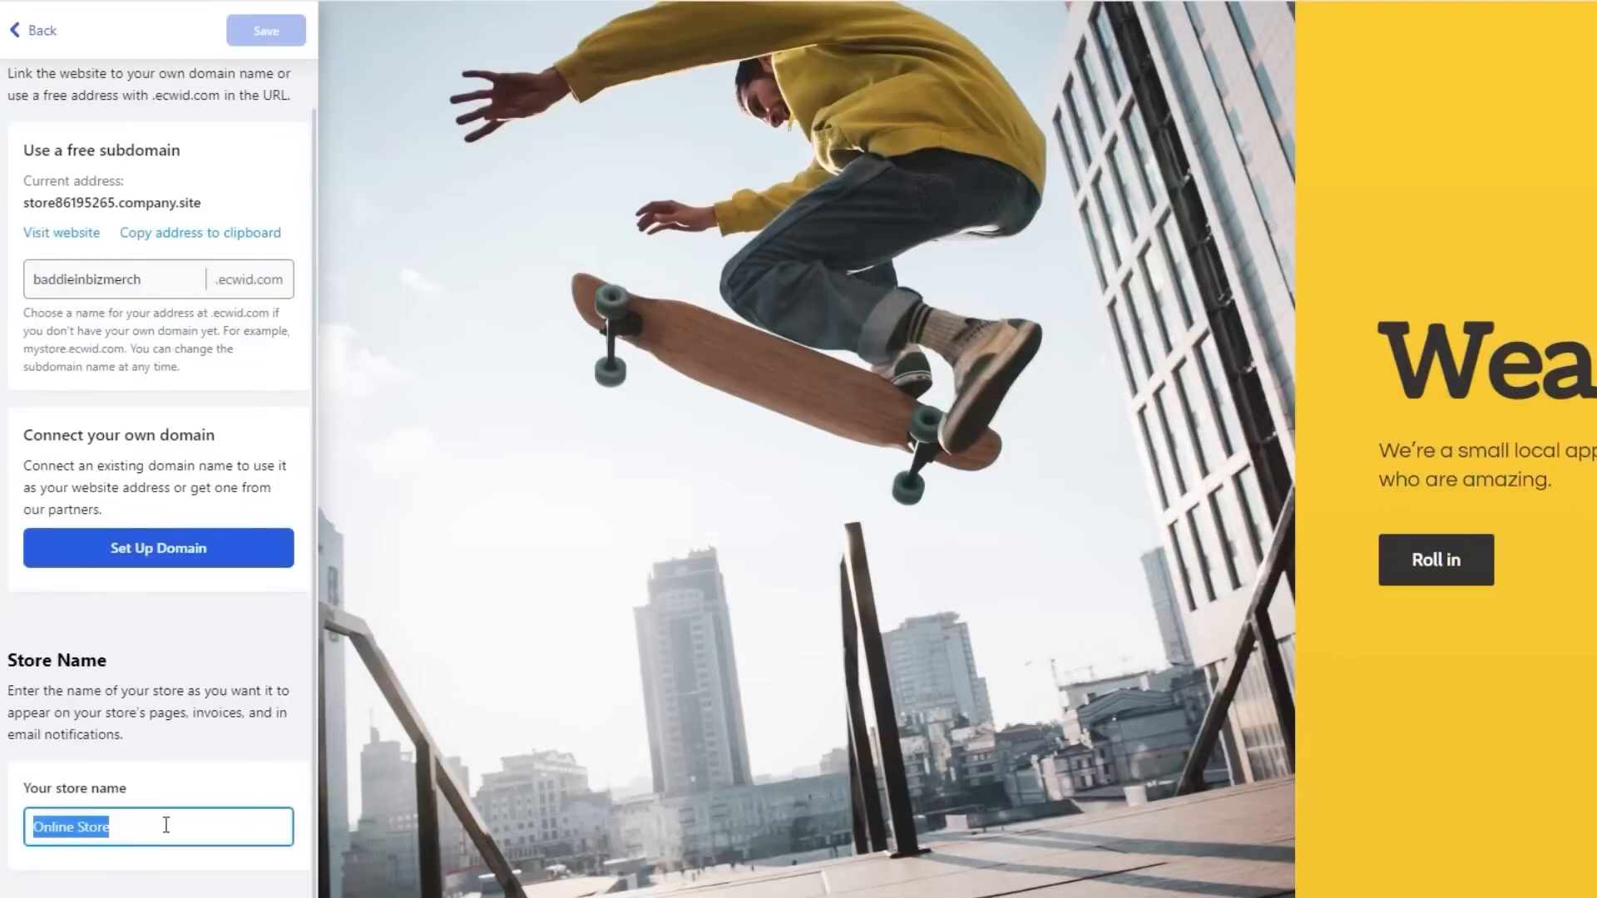
pyautogui.write('Baddie in Biz Merch')
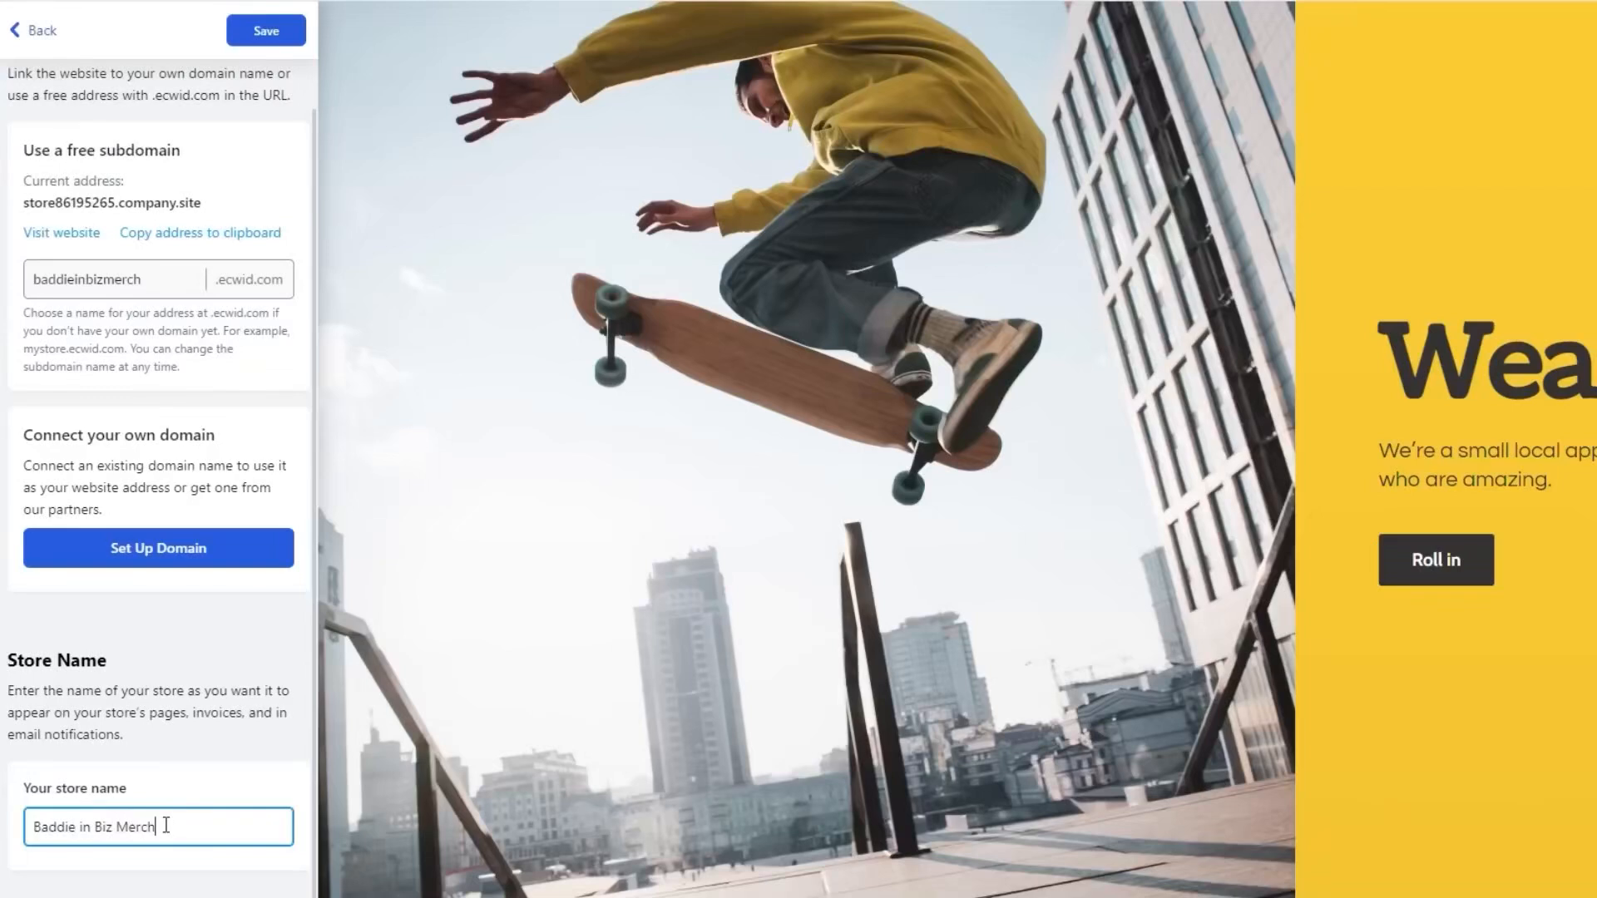
pyautogui.click(266, 30)
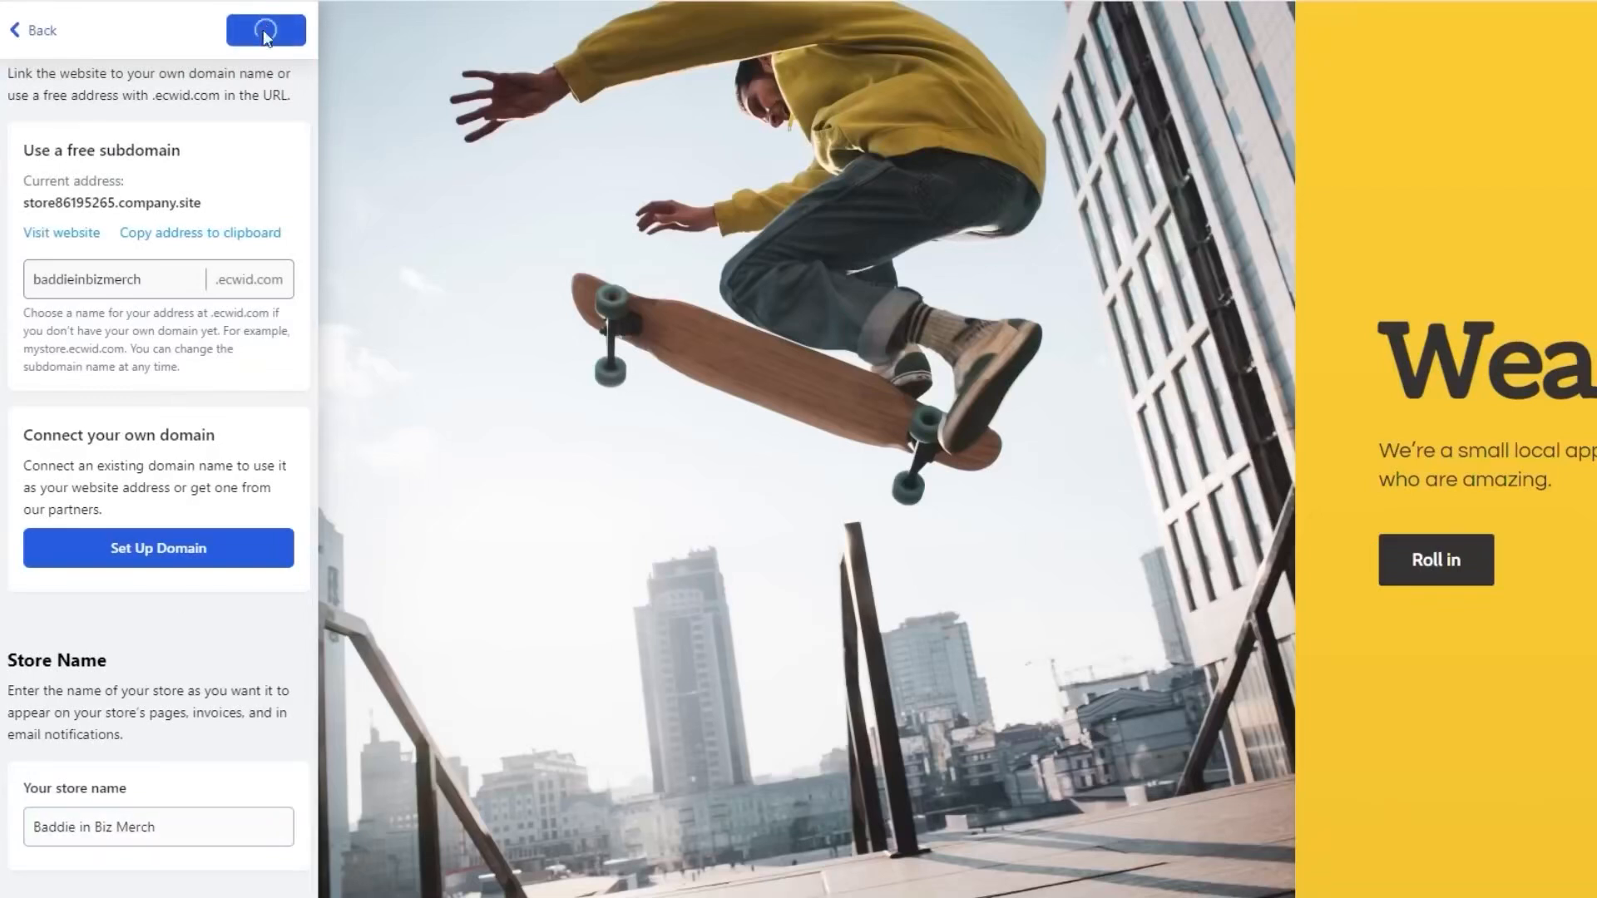
# Browse the website's design themes and apply the Garden theme
pyautogui.click(40, 33)
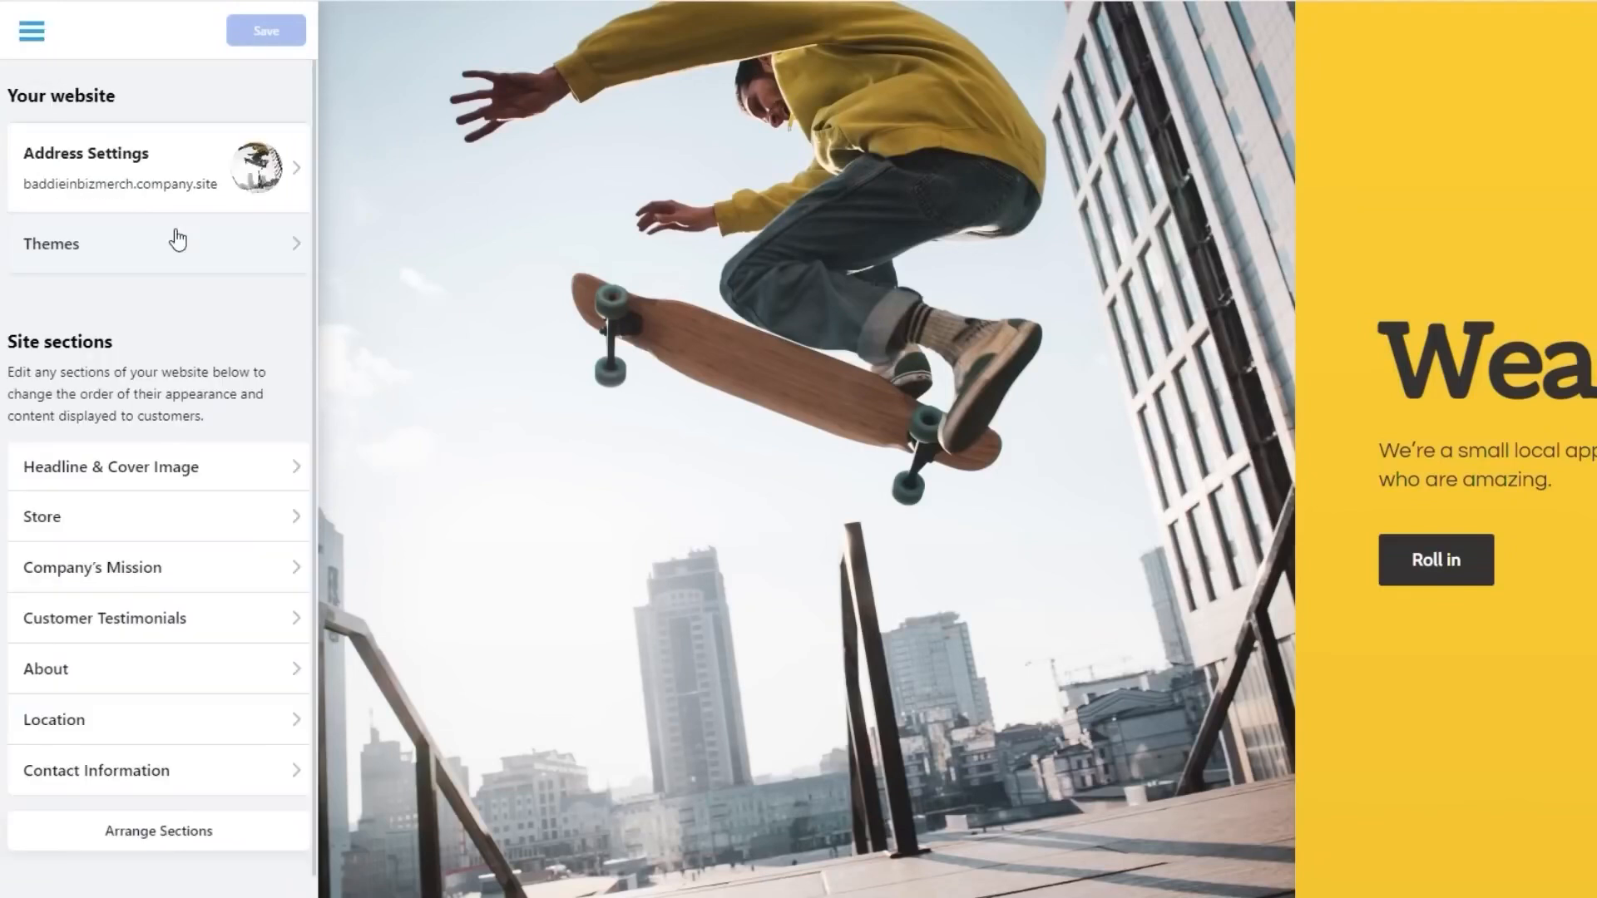
pyautogui.click(179, 242)
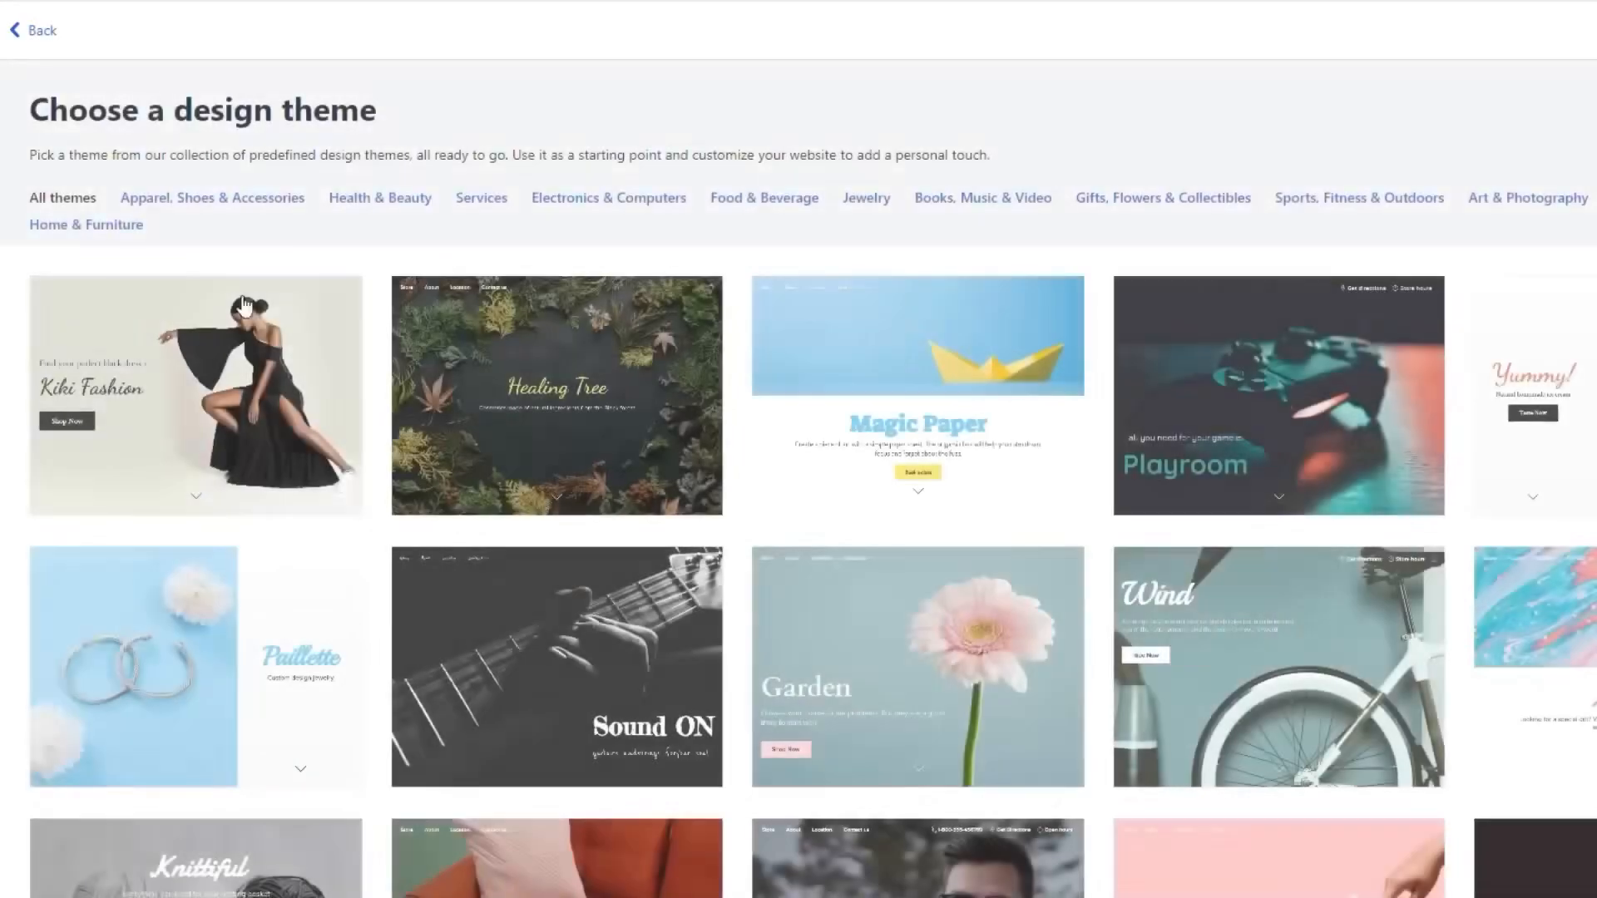
pyautogui.scroll(-1, 1012, 196)
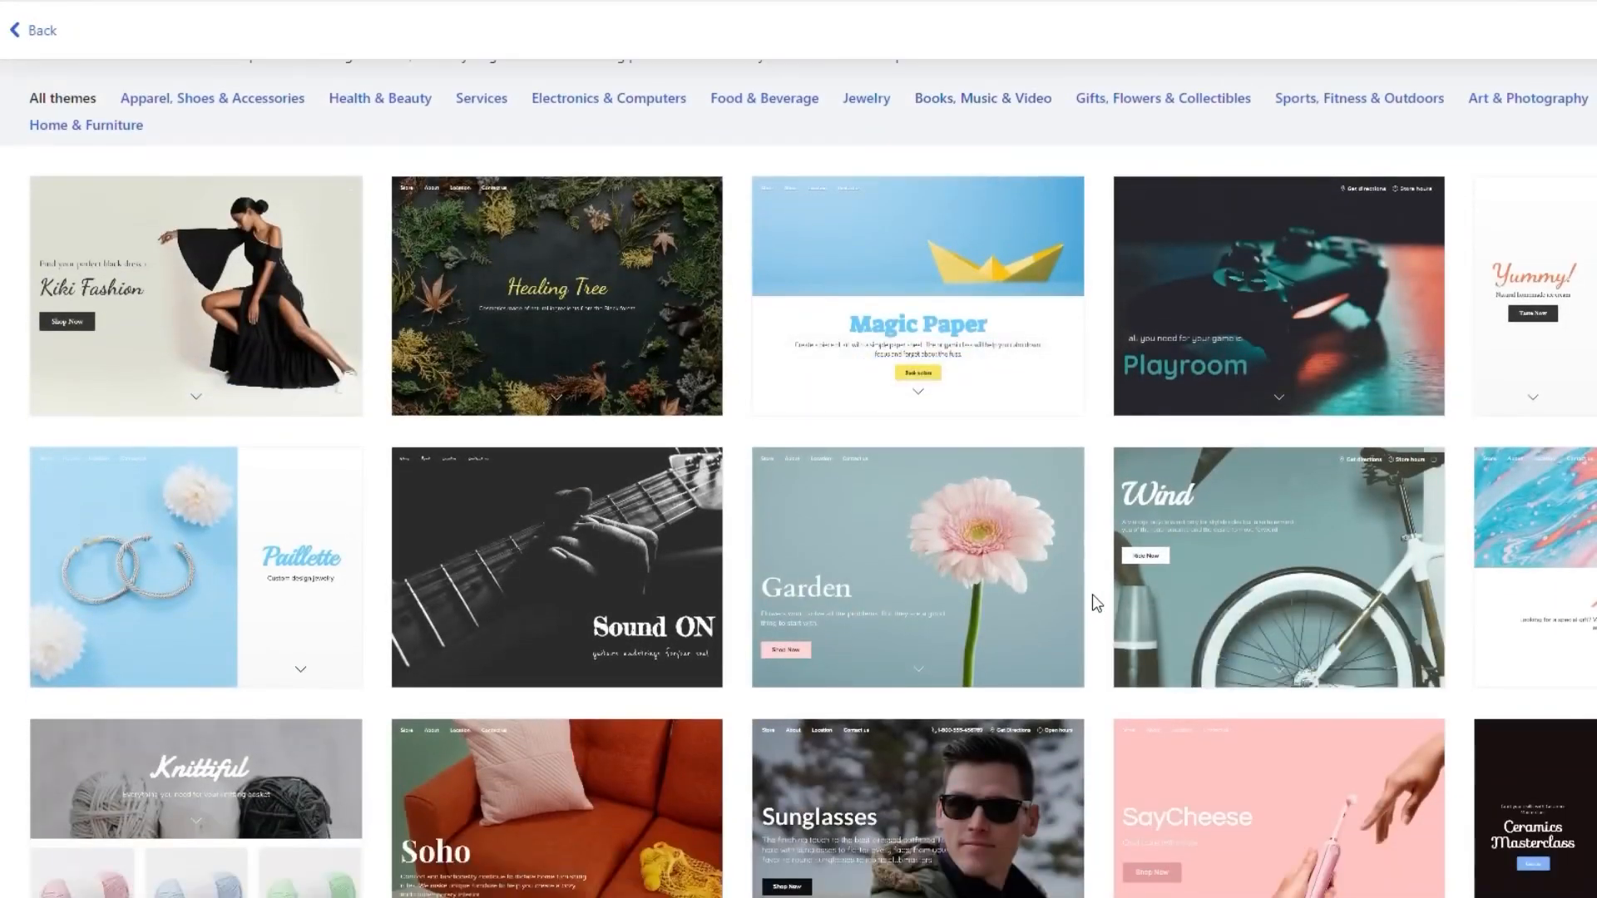
pyautogui.scroll(-2, 1092, 596)
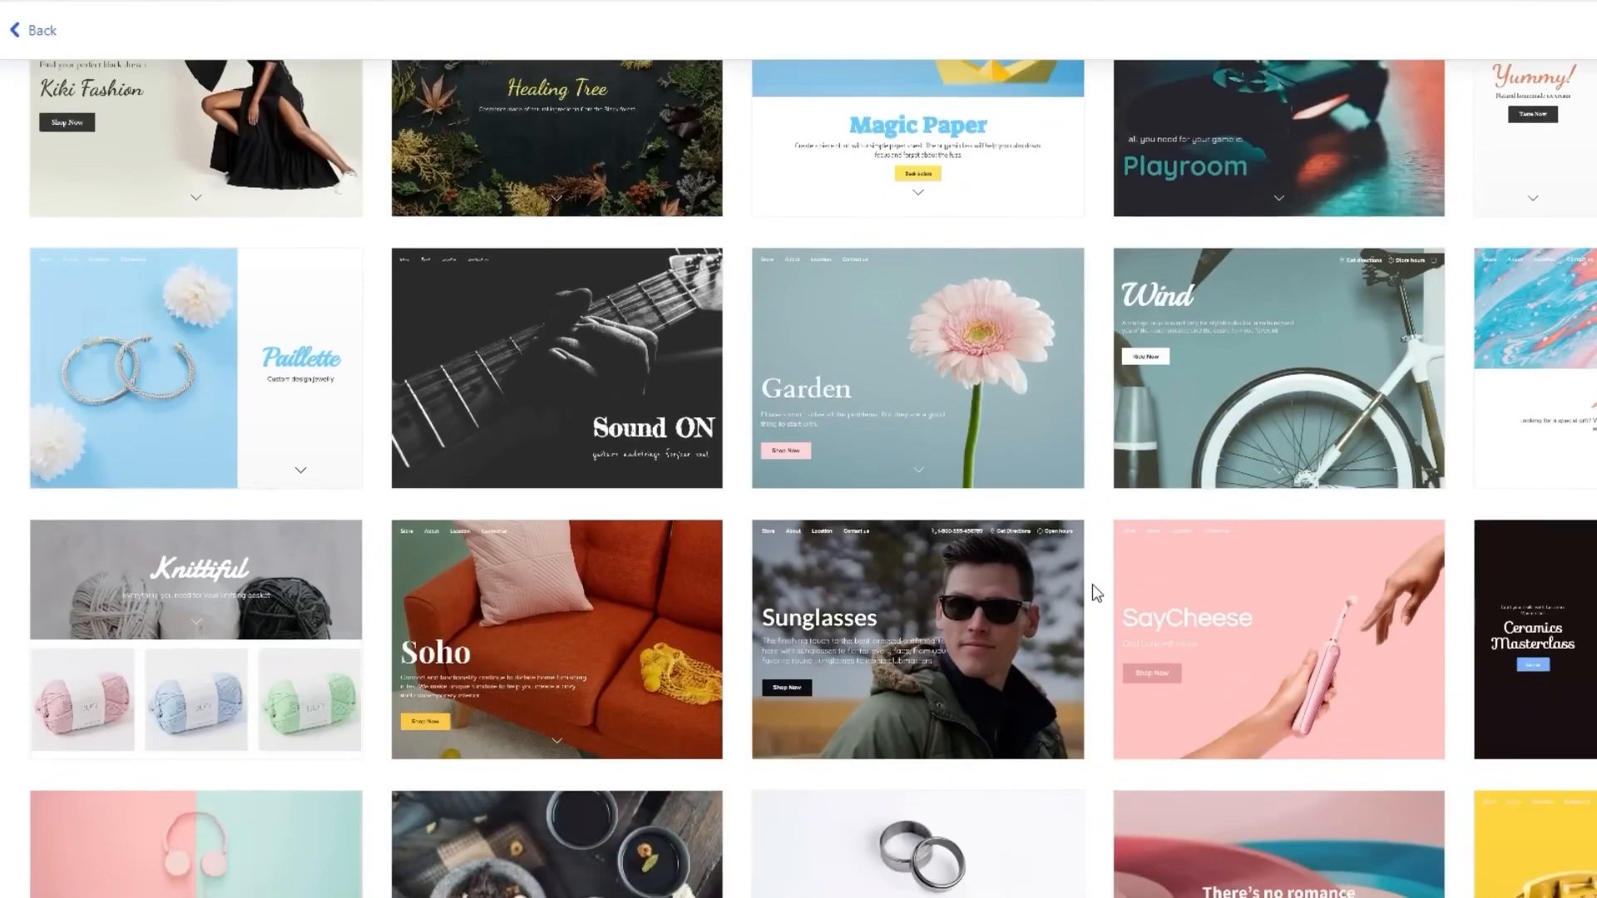
pyautogui.scroll(-5, 1093, 586)
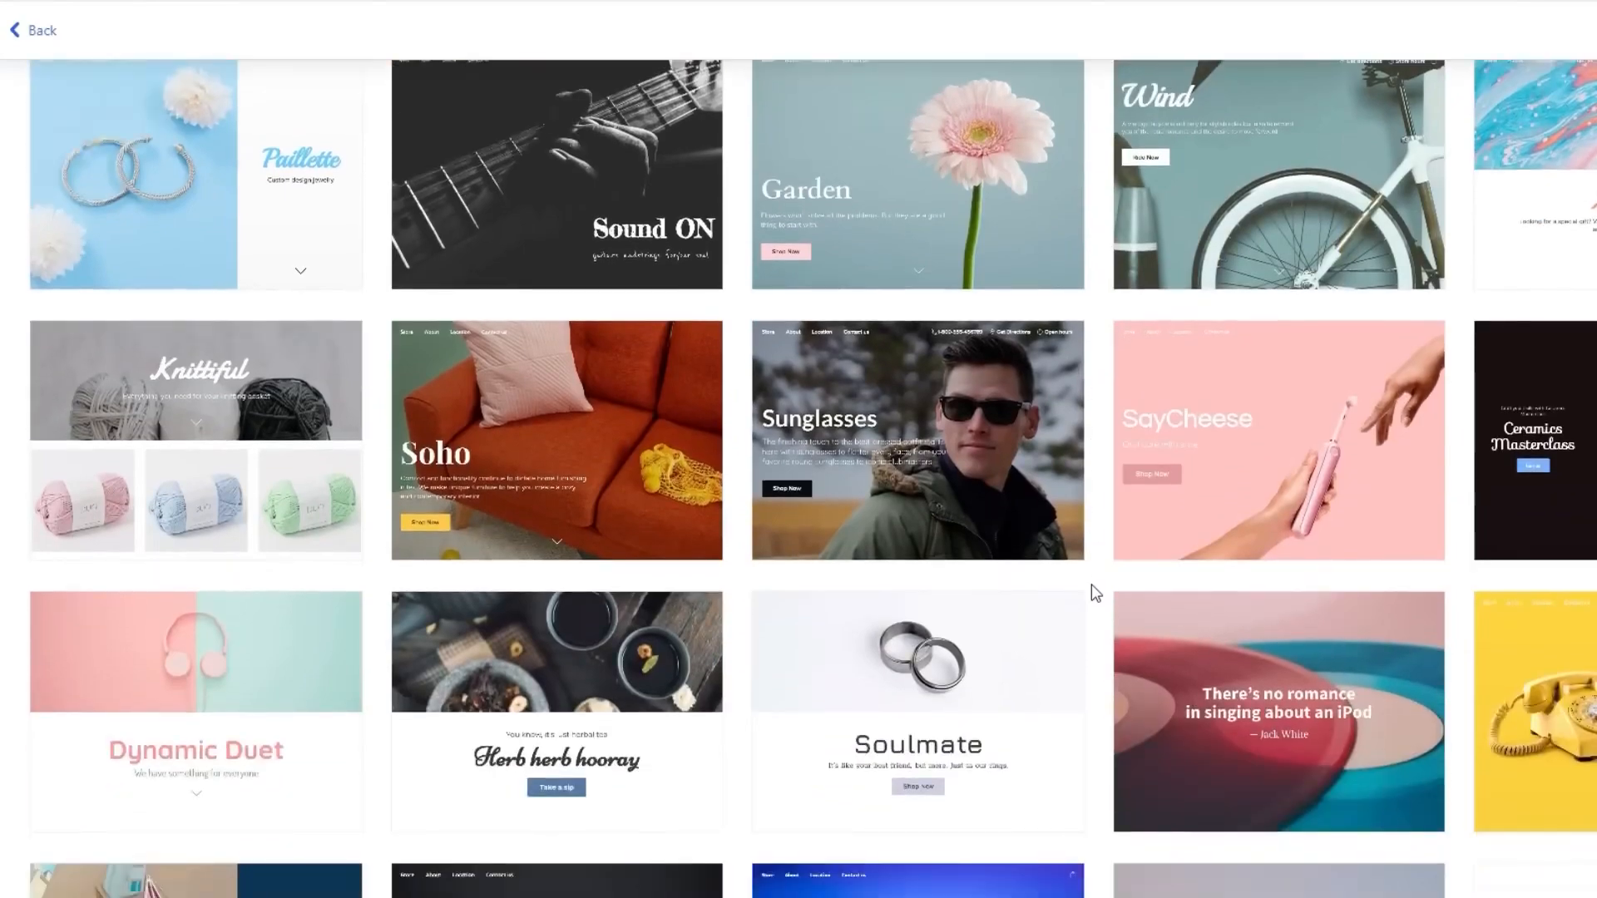
pyautogui.scroll(8, 1091, 584)
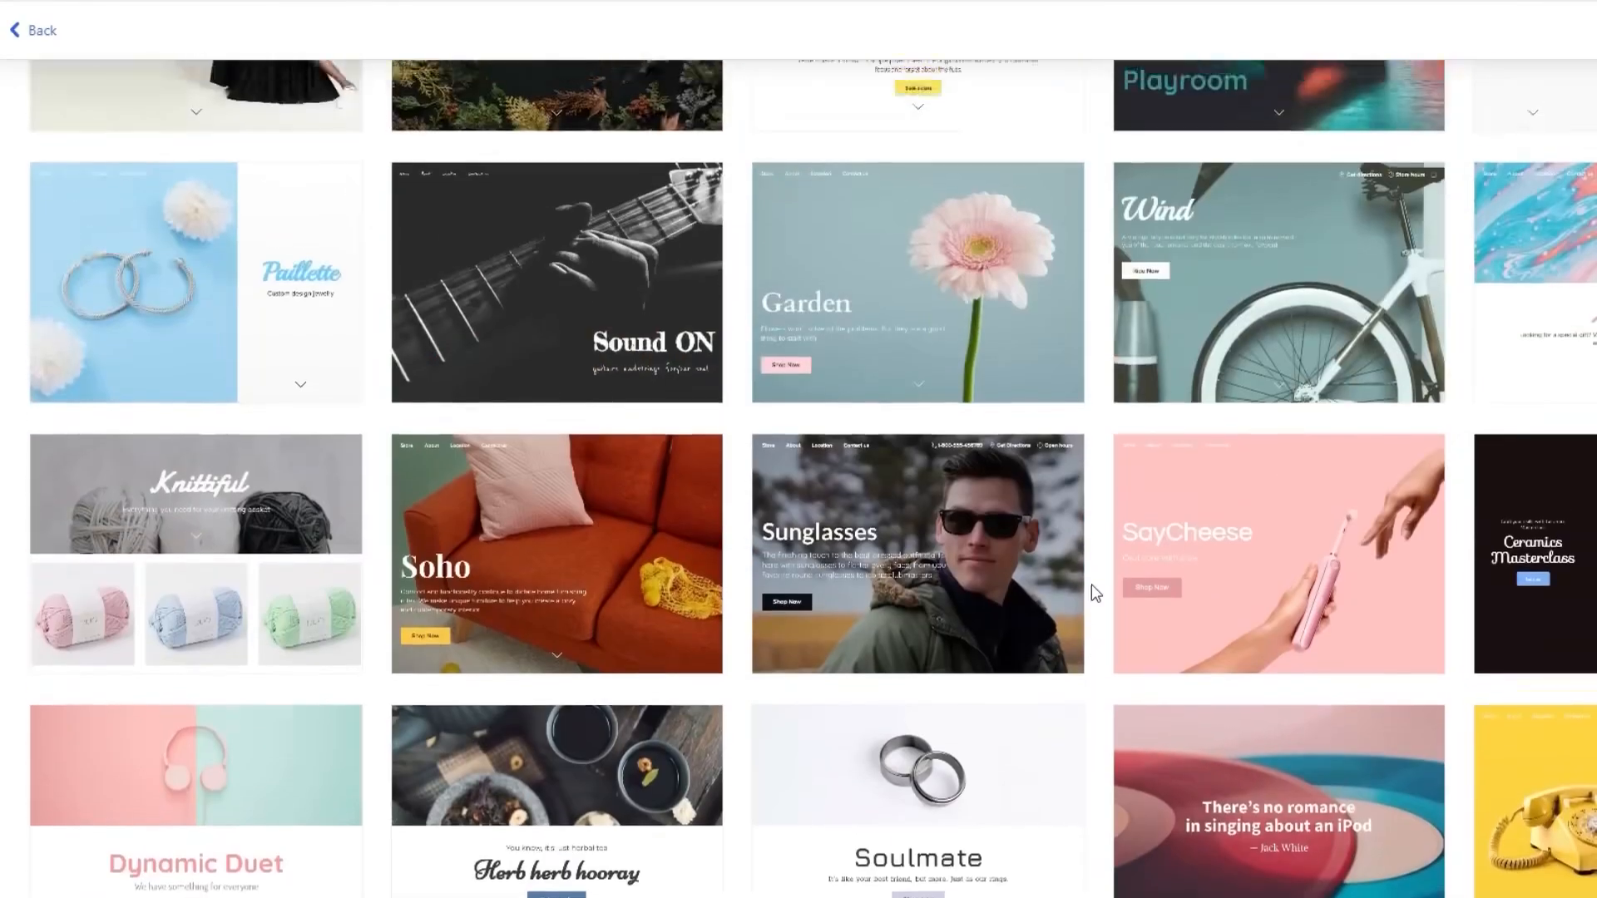
pyautogui.scroll(-3, 1091, 582)
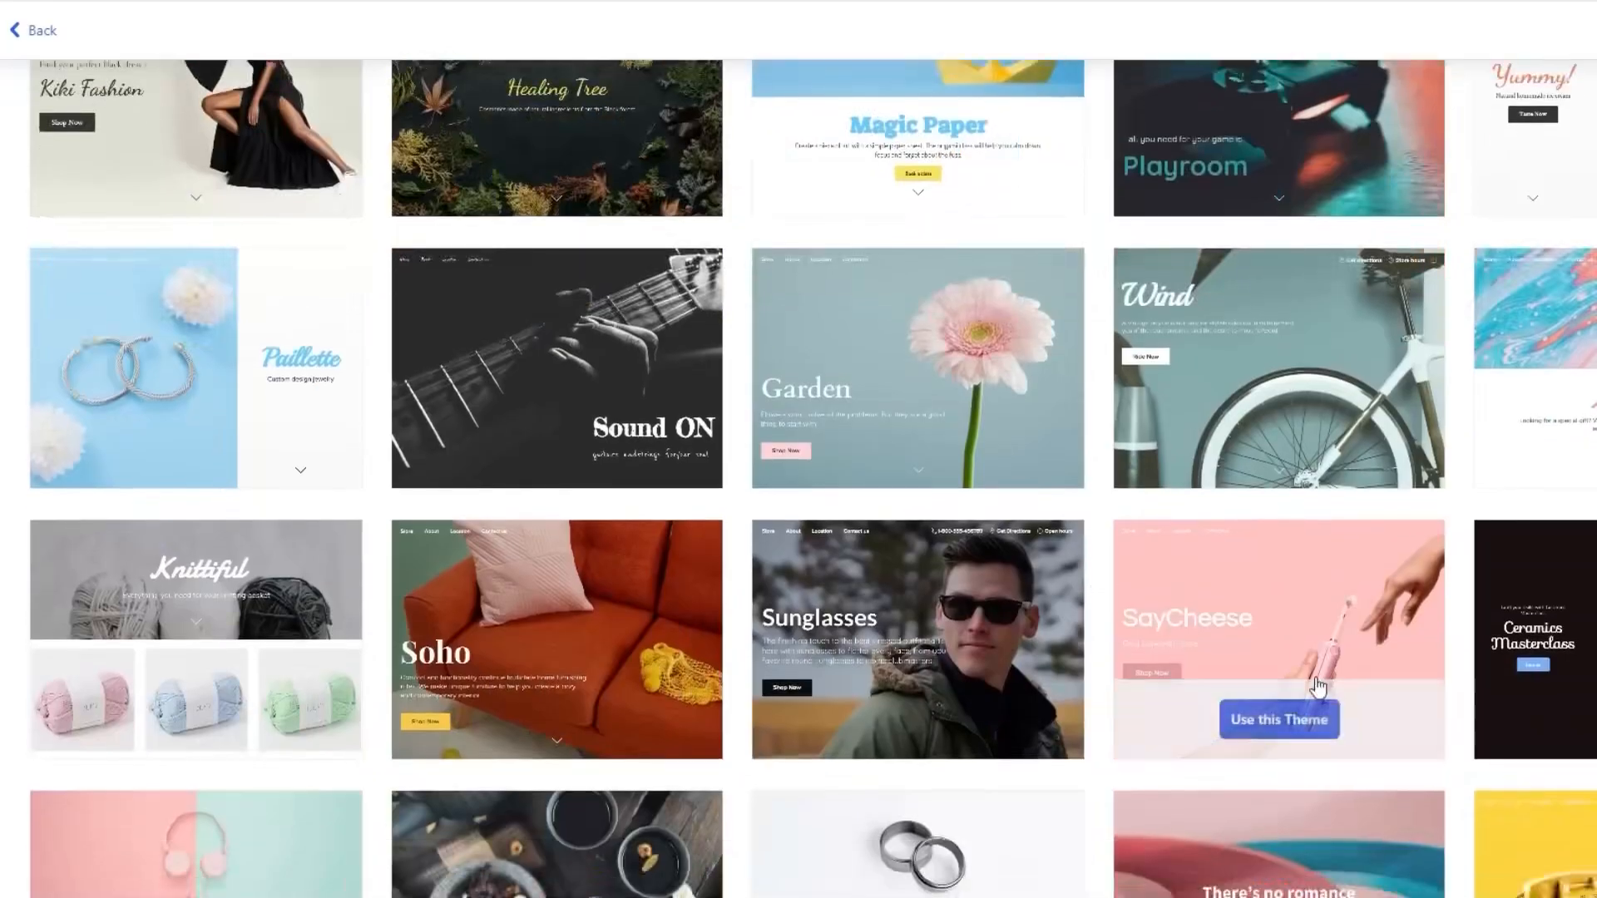
pyautogui.scroll(-2, 1150, 643)
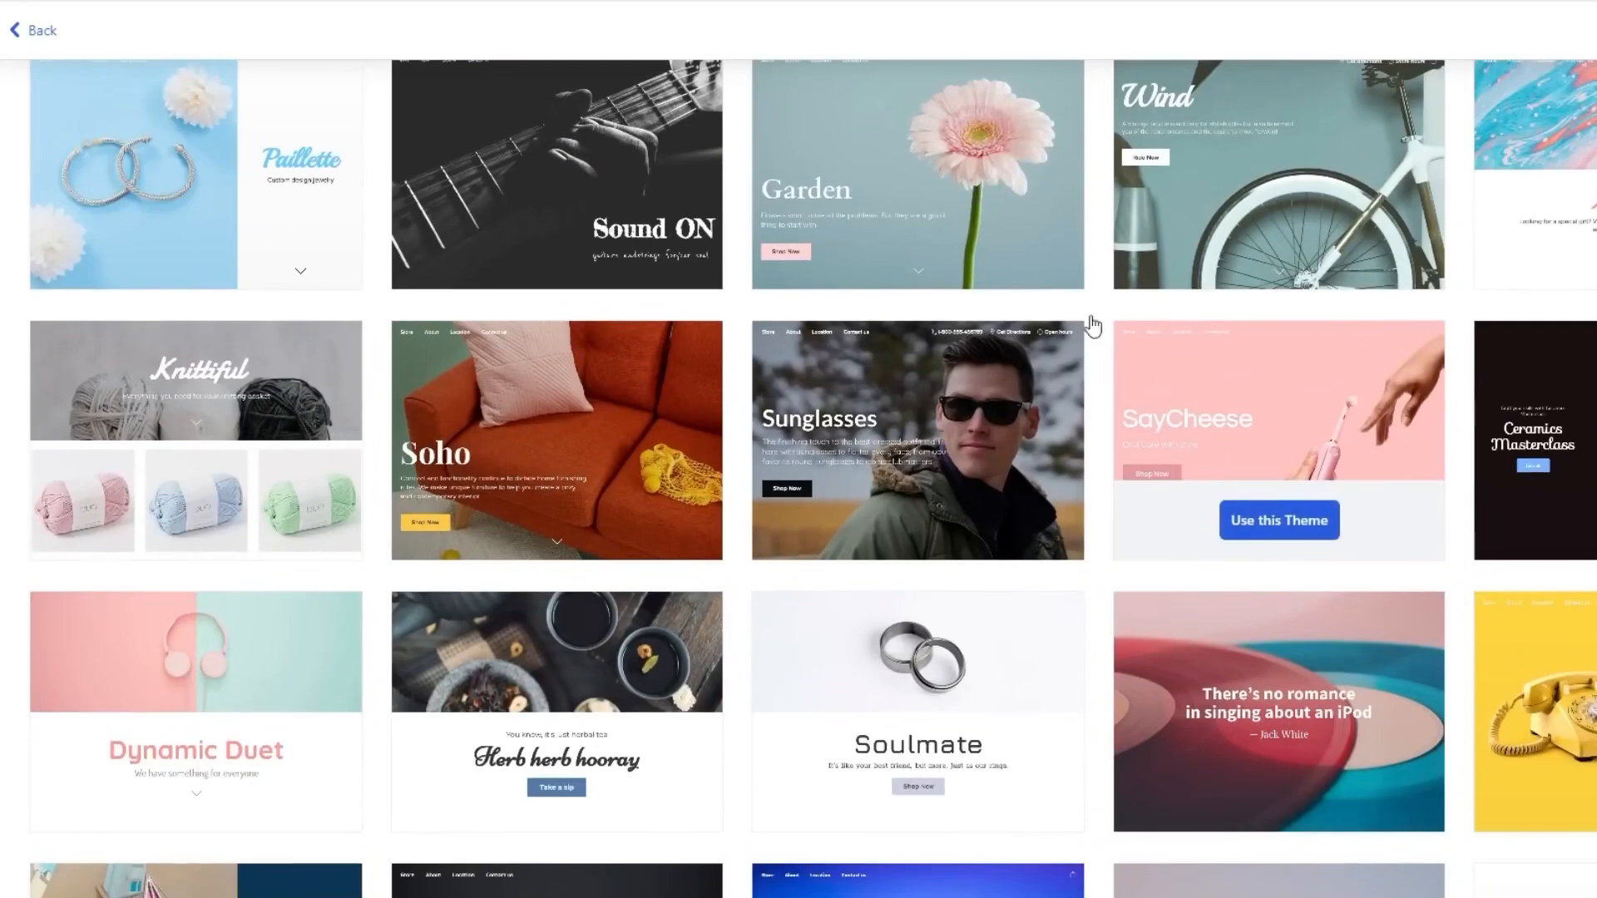
pyautogui.click(916, 252)
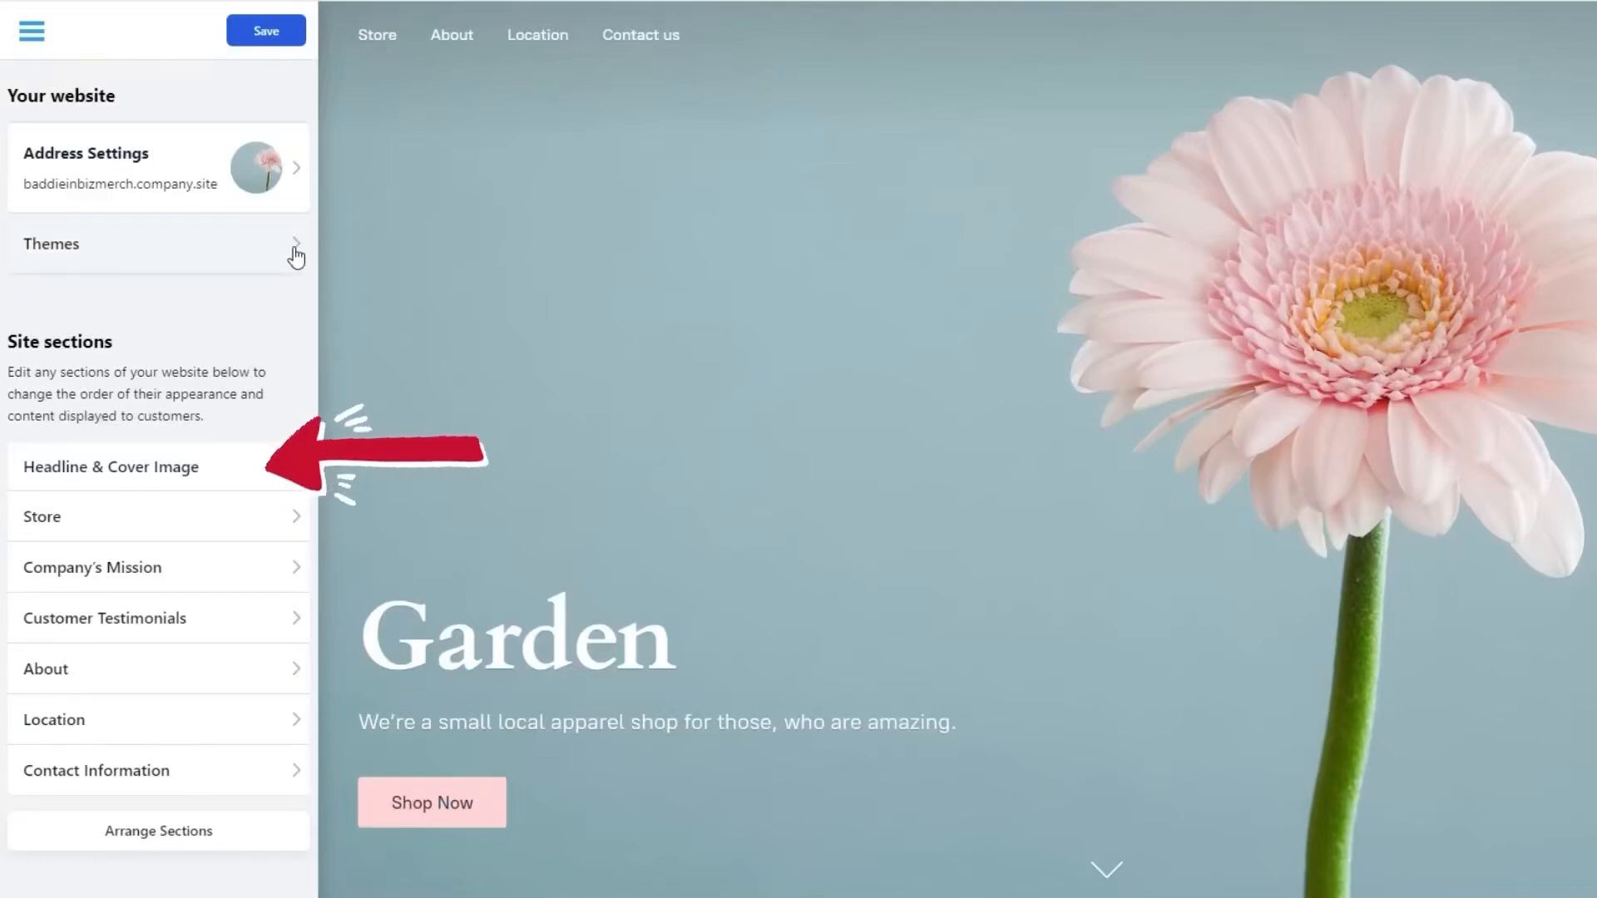
# Set the headline in the headline and cover image section to "Baddie in Biz Merch"
pyautogui.click(245, 473)
pyautogui.click(152, 287)
pyautogui.doubleClick(153, 287)
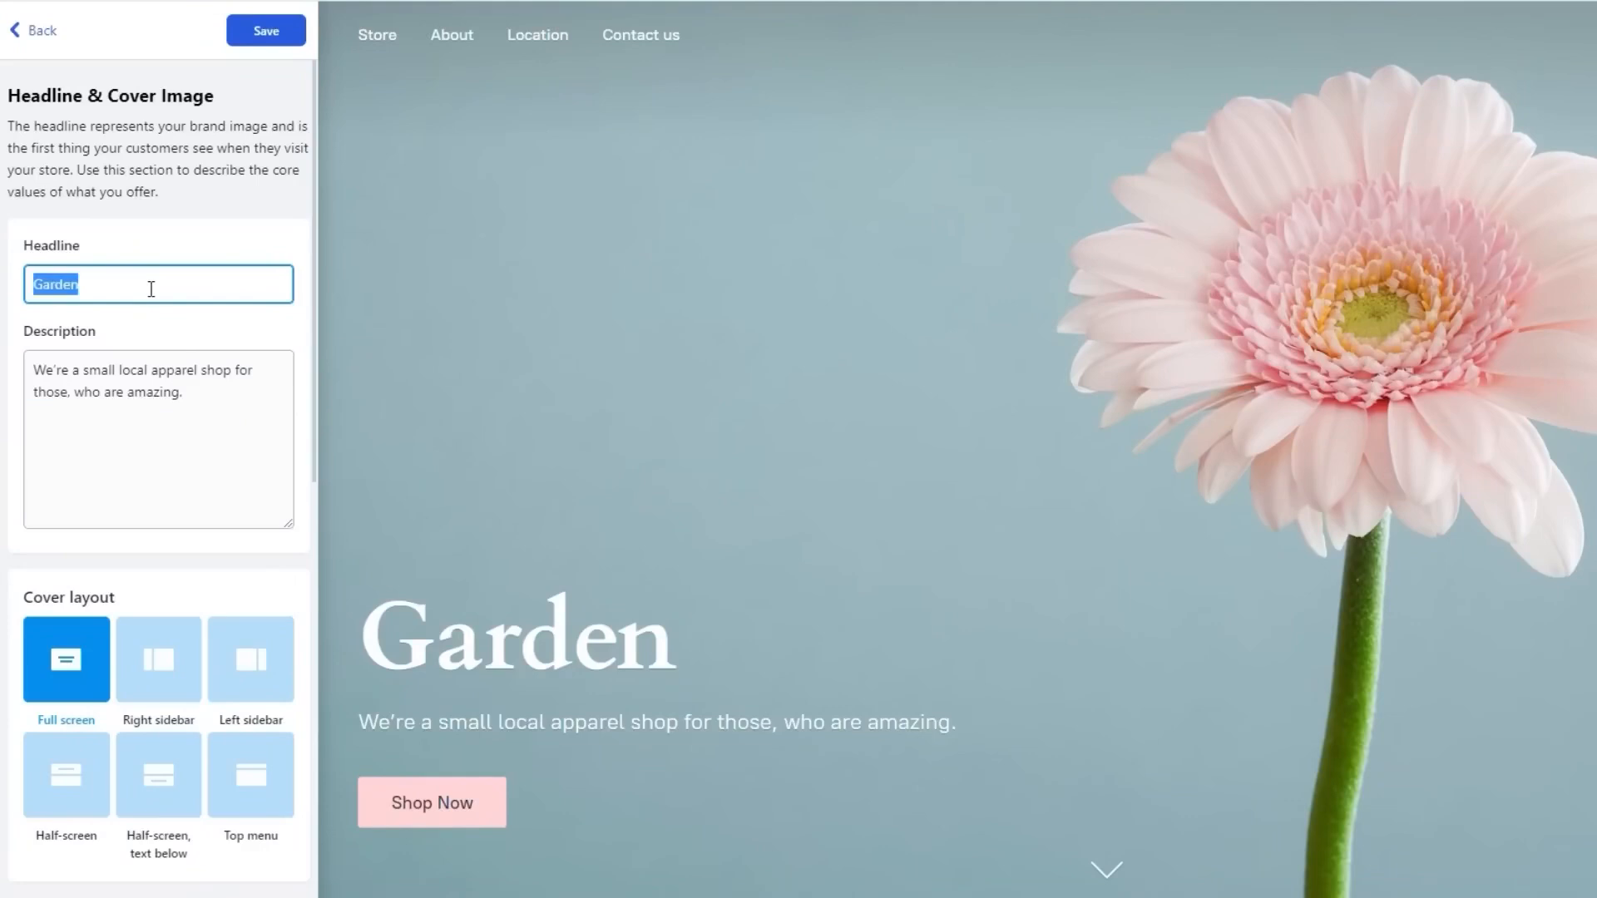
pyautogui.write('Baddie in Biz Merch')
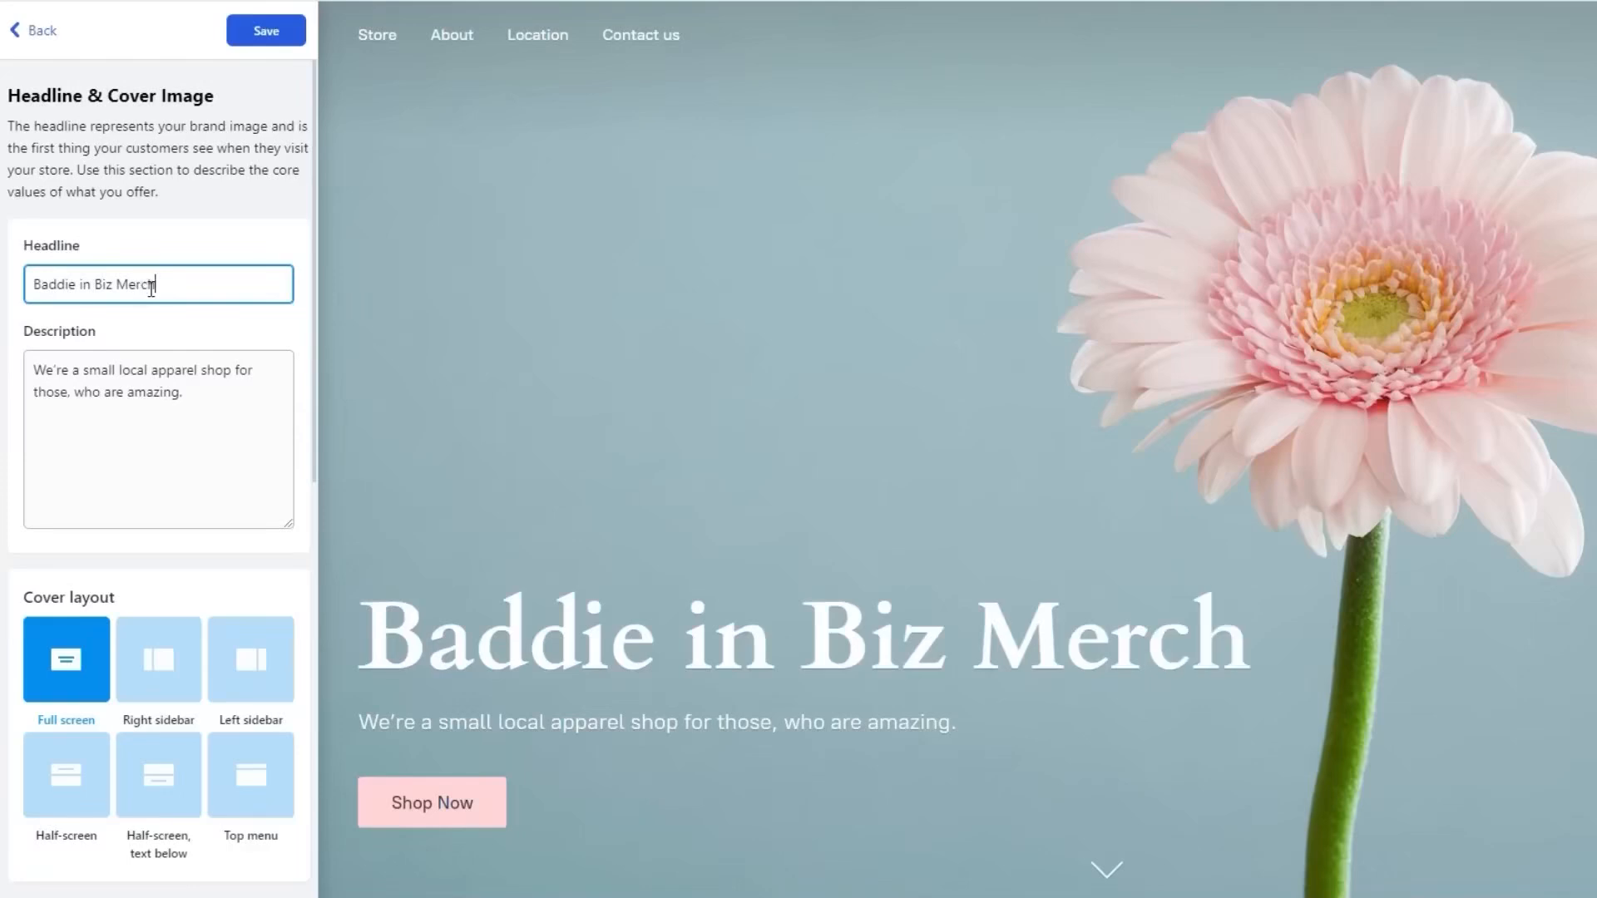
# Look through Google image results for "clothing quotes" for ideas for the cover description, and return to the Ecwid editor
pyautogui.click(55, 382)
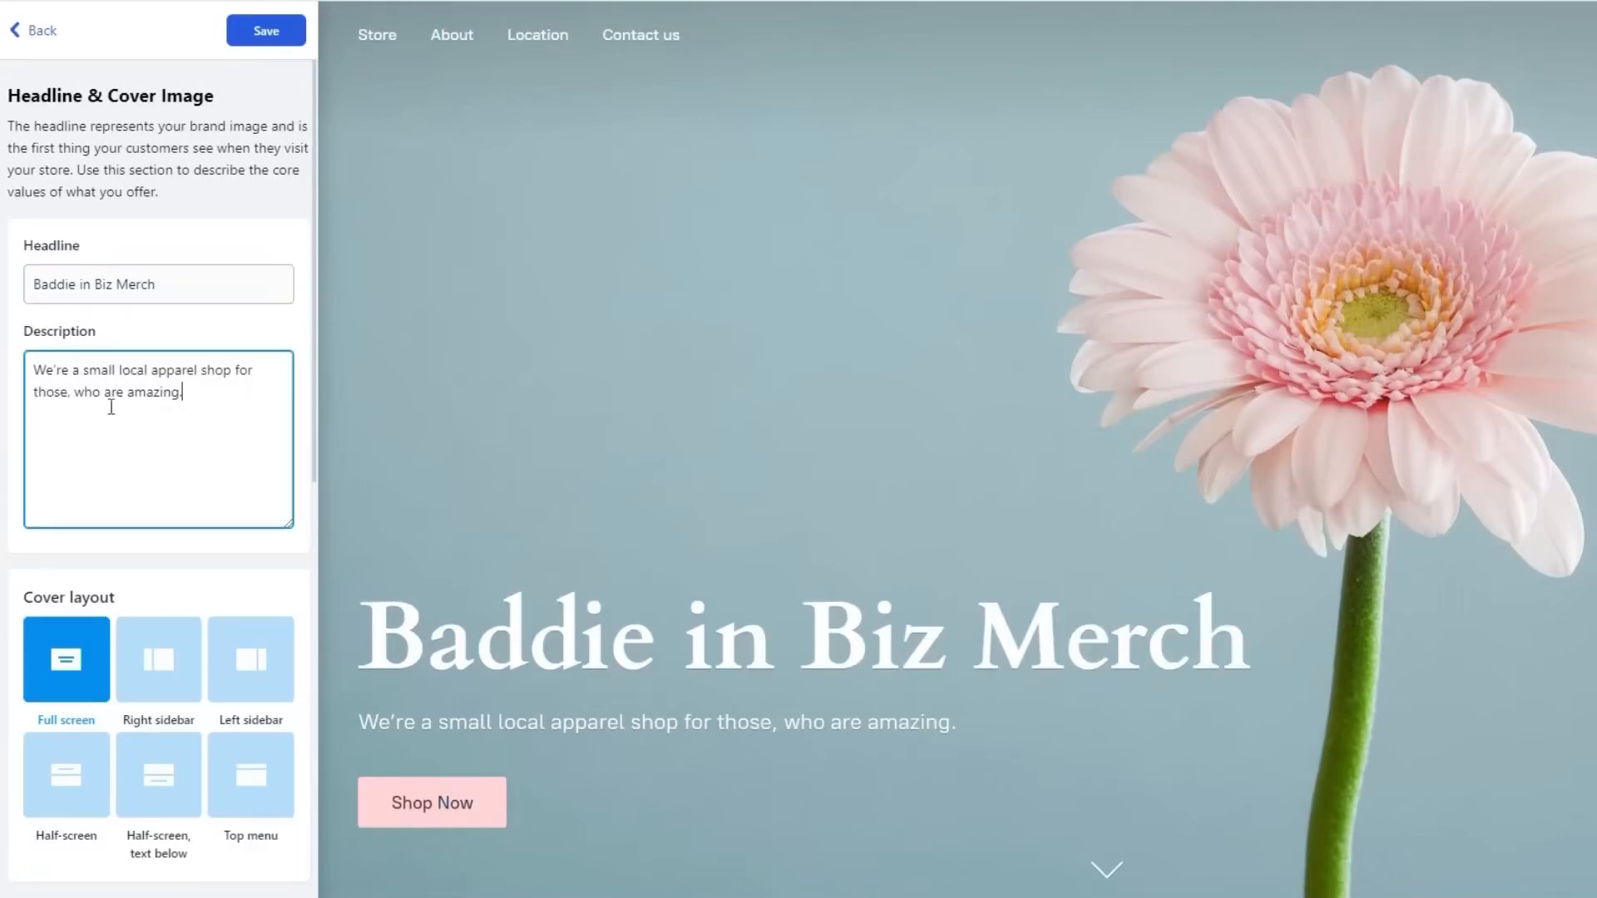
pyautogui.moveTo(229, 410); pyautogui.dragTo(33, 378)
pyautogui.click(146, 392)
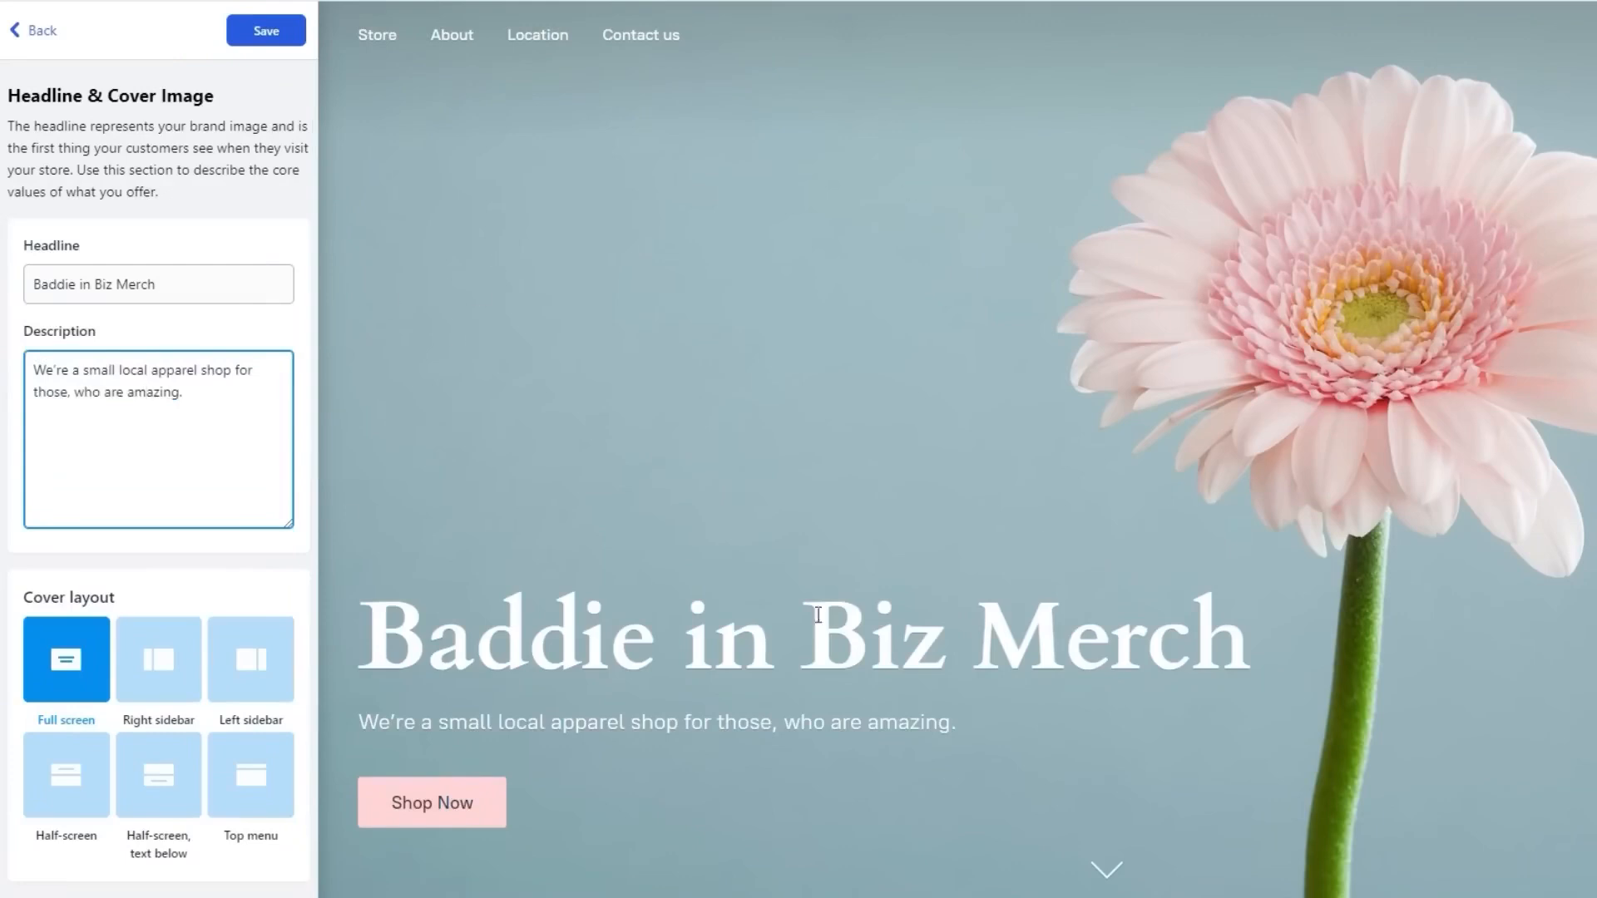
pyautogui.click(768, 0)
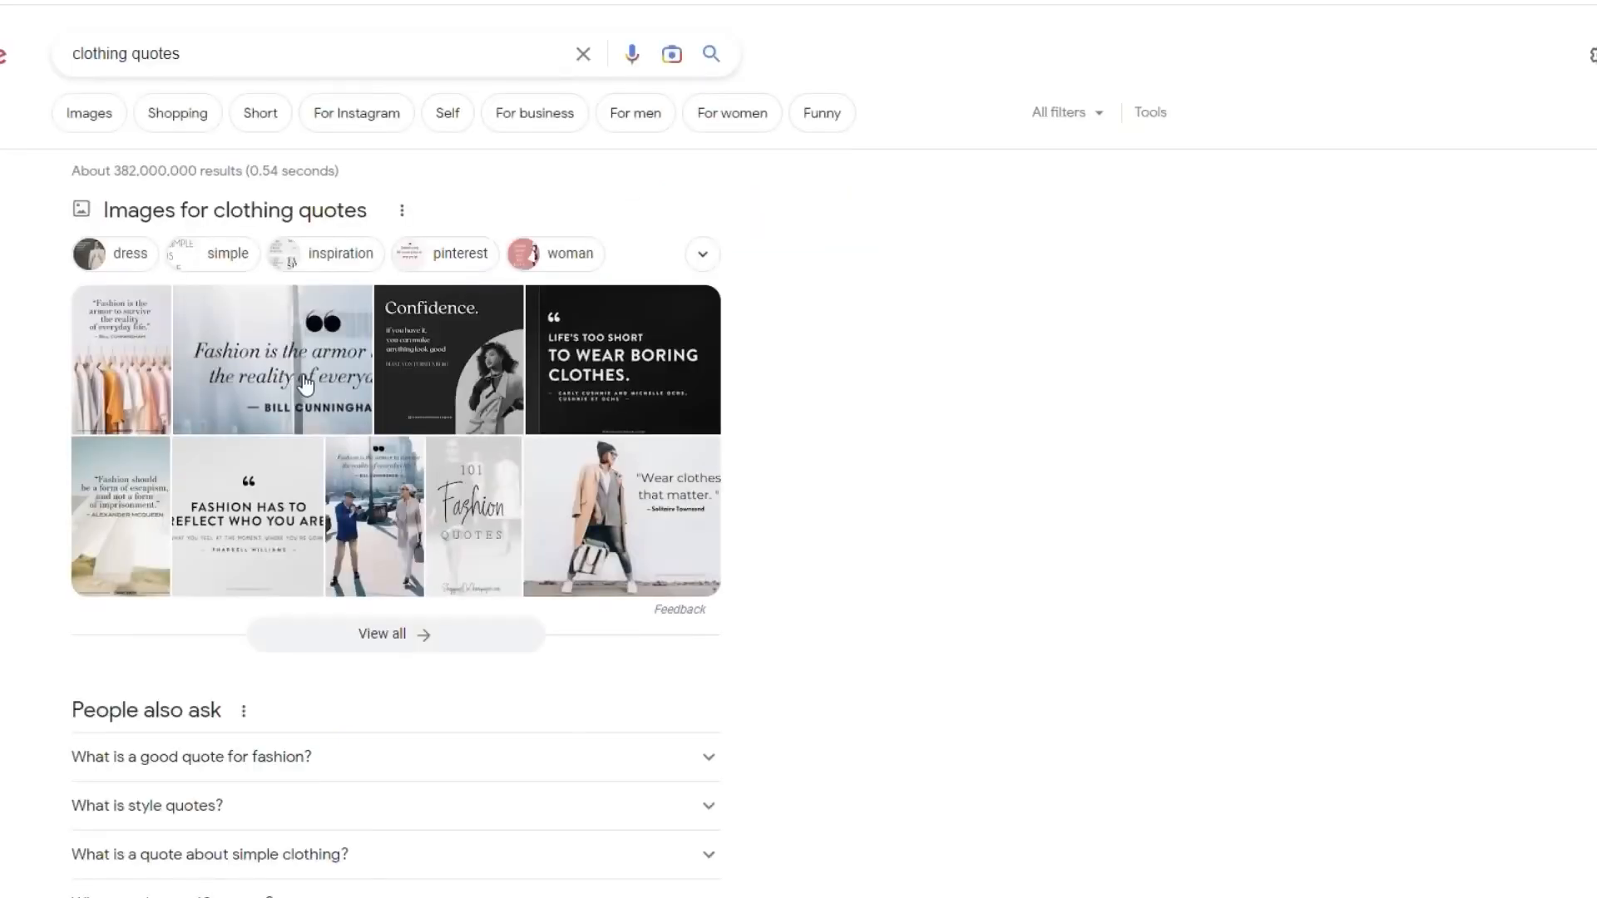
pyautogui.click(115, 106)
pyautogui.scroll(-2, 887, 275)
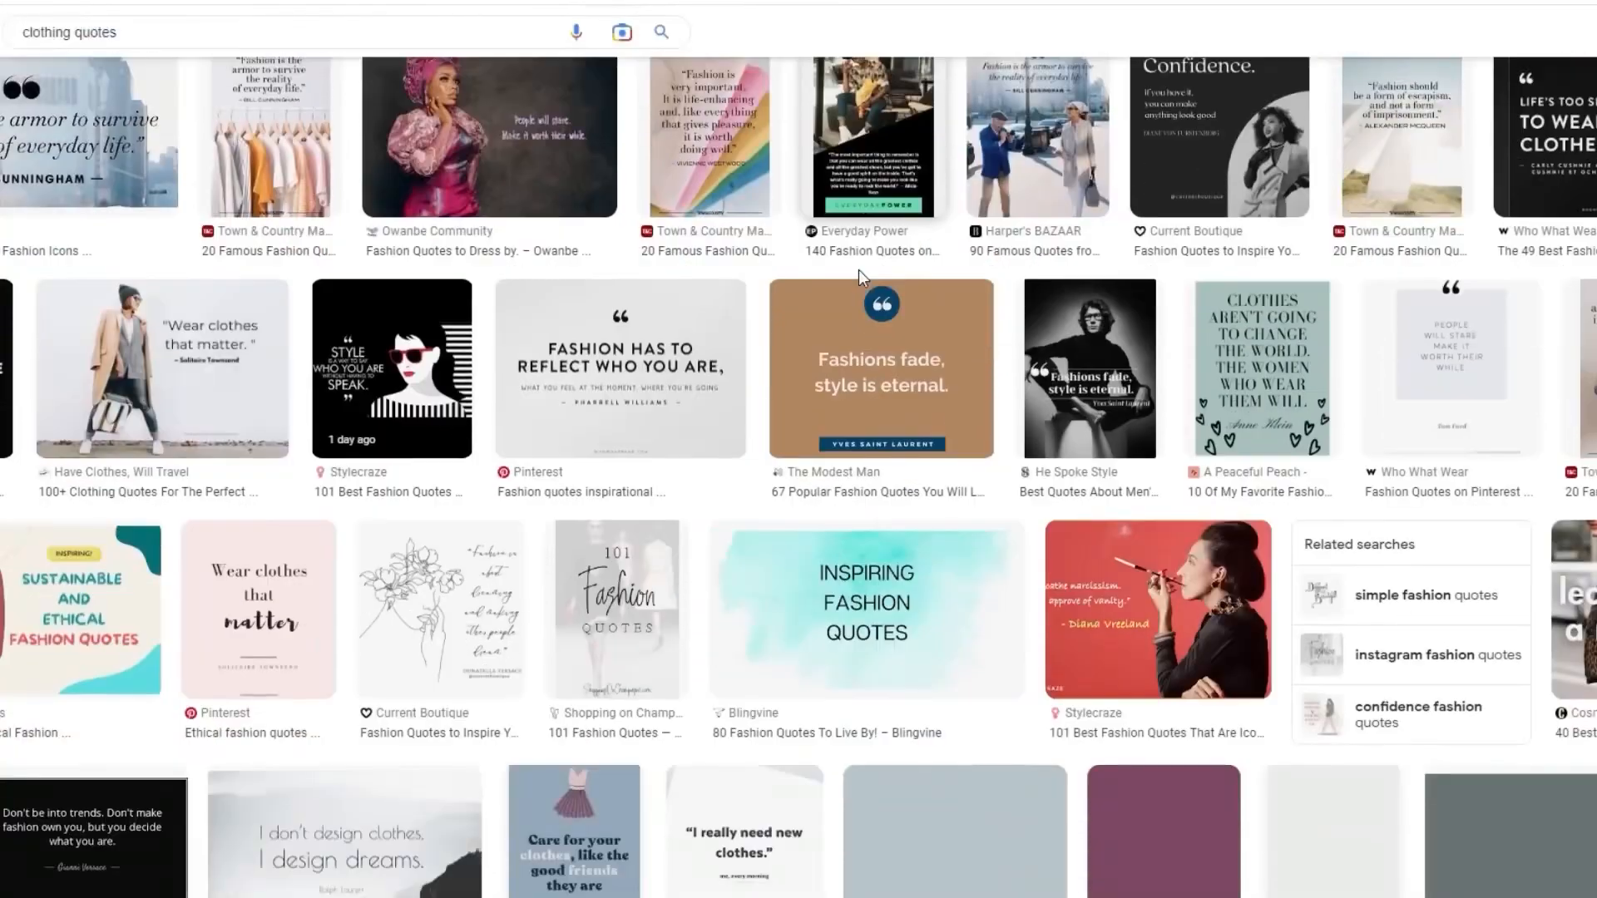
pyautogui.scroll(3, 75, 358)
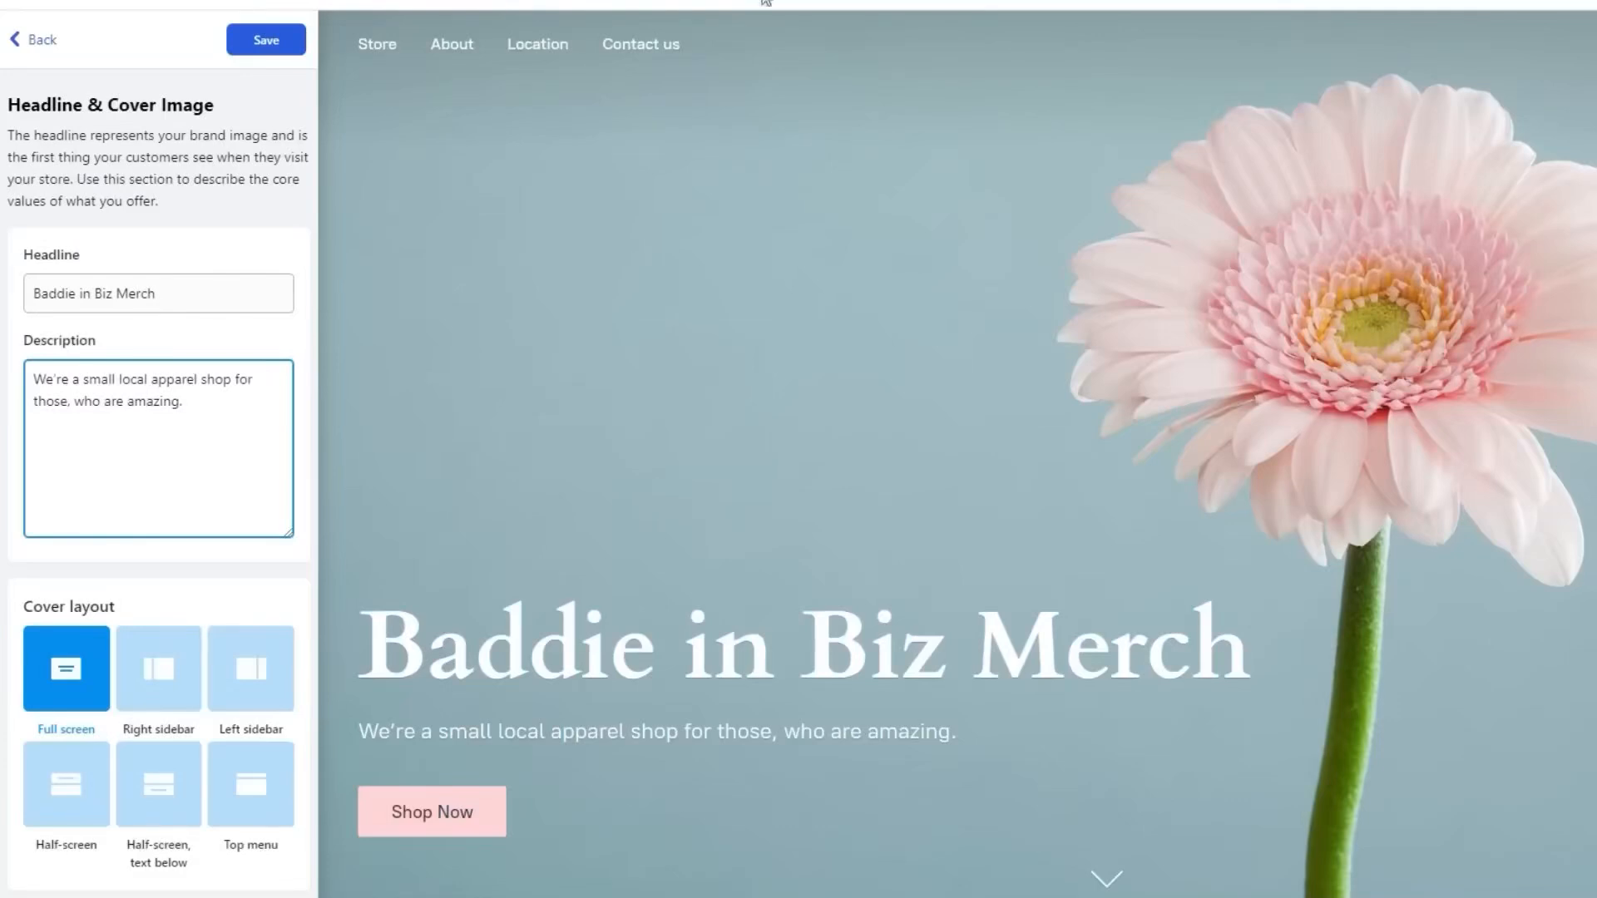
# Preview the storefront with the Top menu cover layout and with the Full screen layout
pyautogui.scroll(-10, 318, 416)
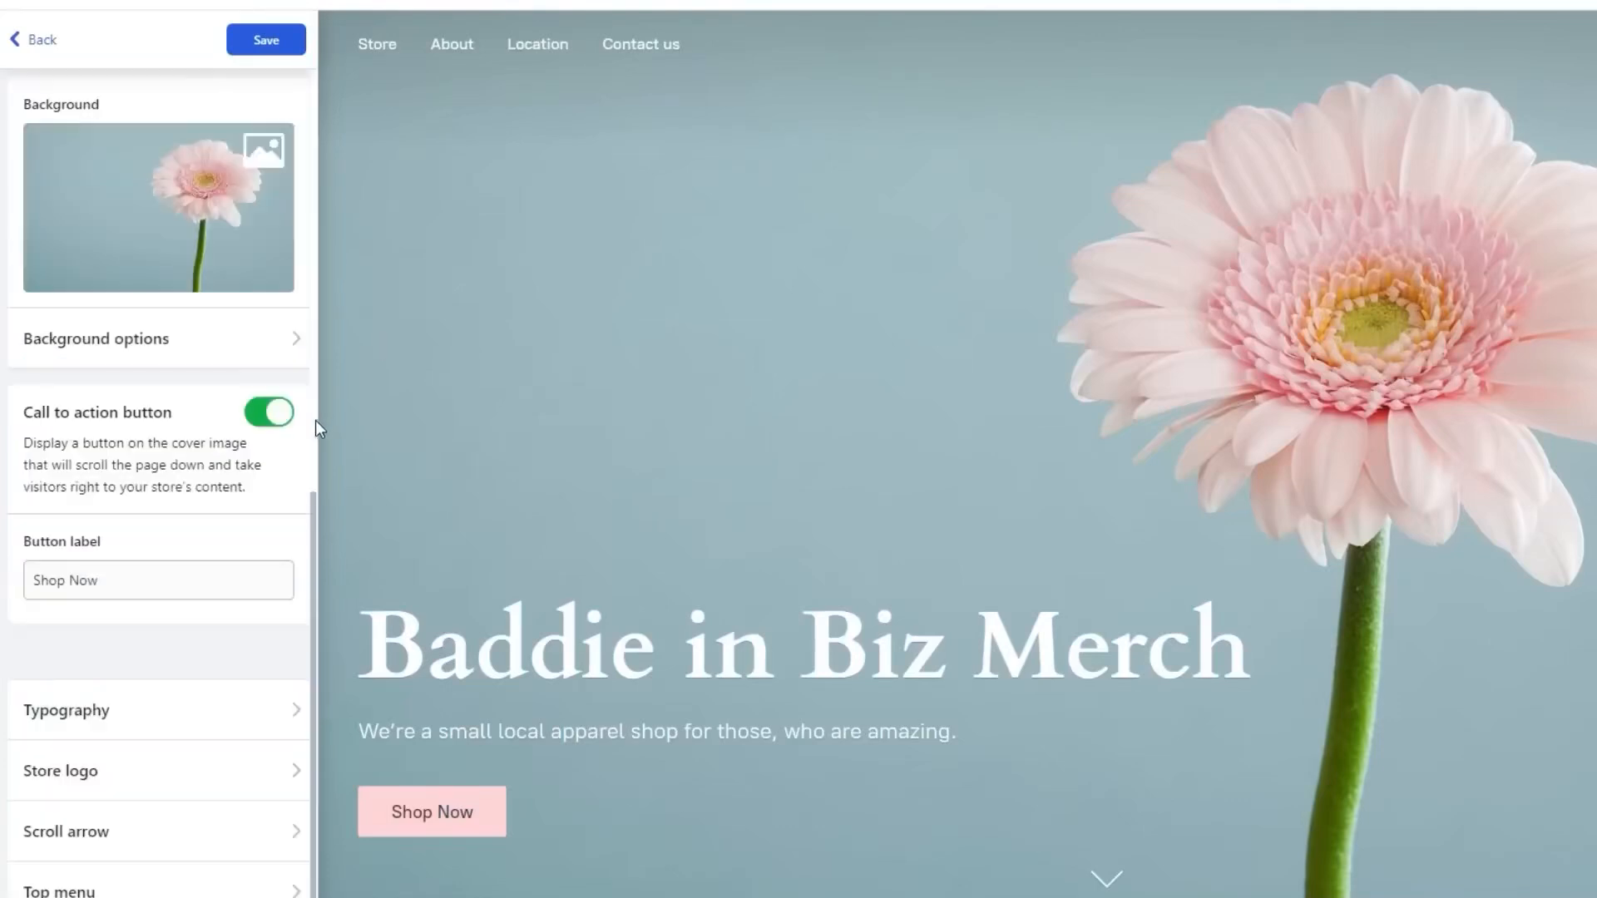
pyautogui.moveTo(316, 511); pyautogui.dragTo(315, 314)
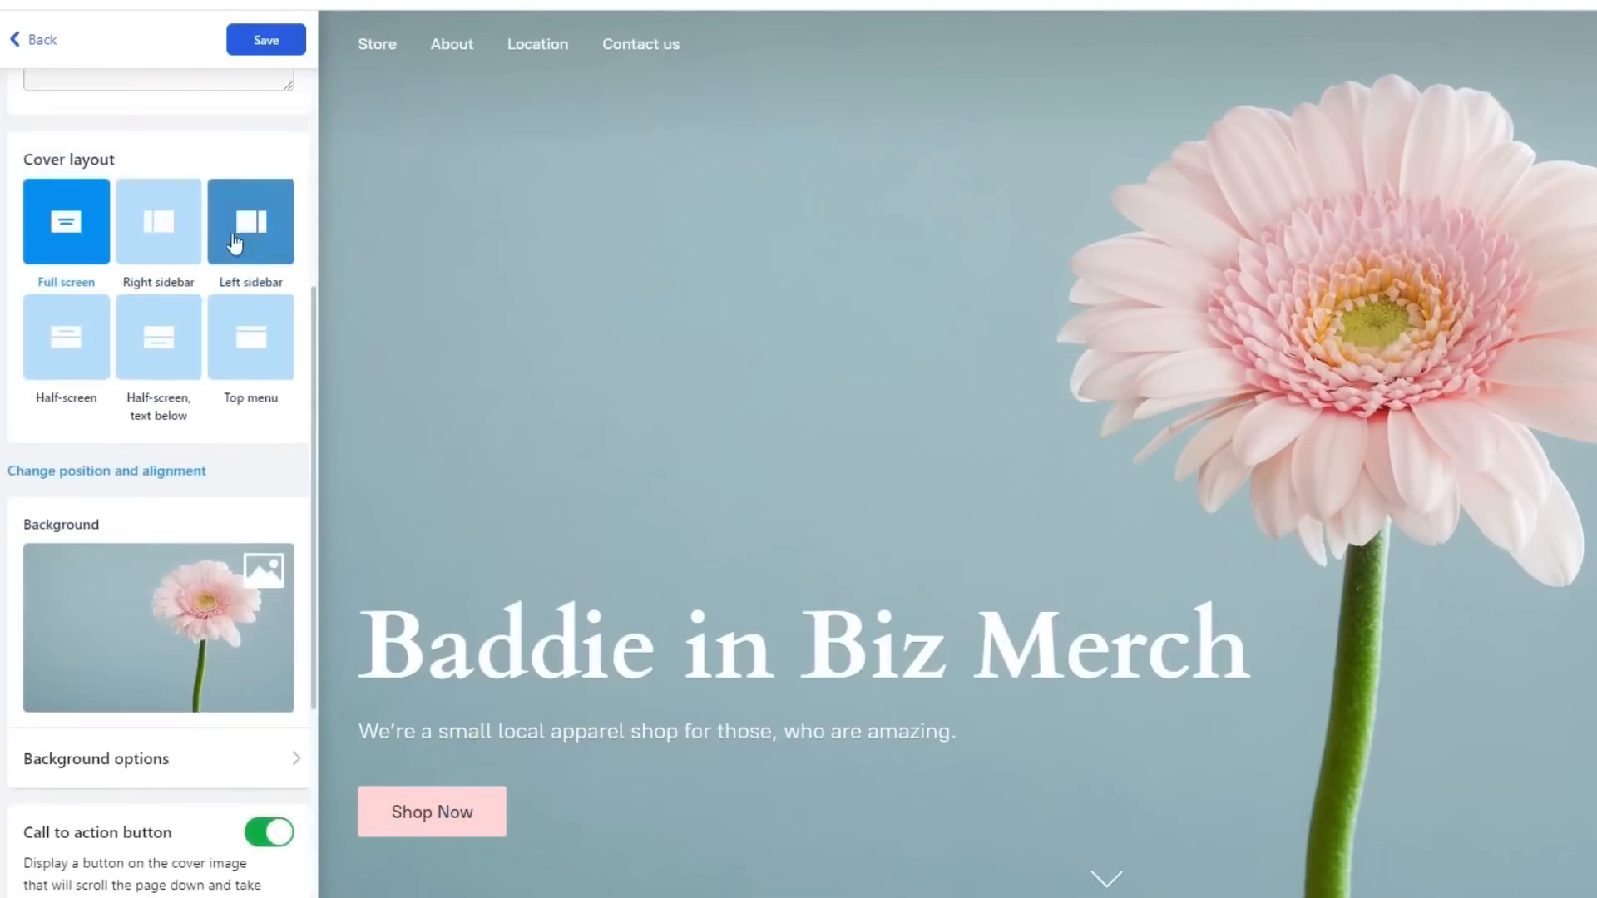
pyautogui.click(245, 335)
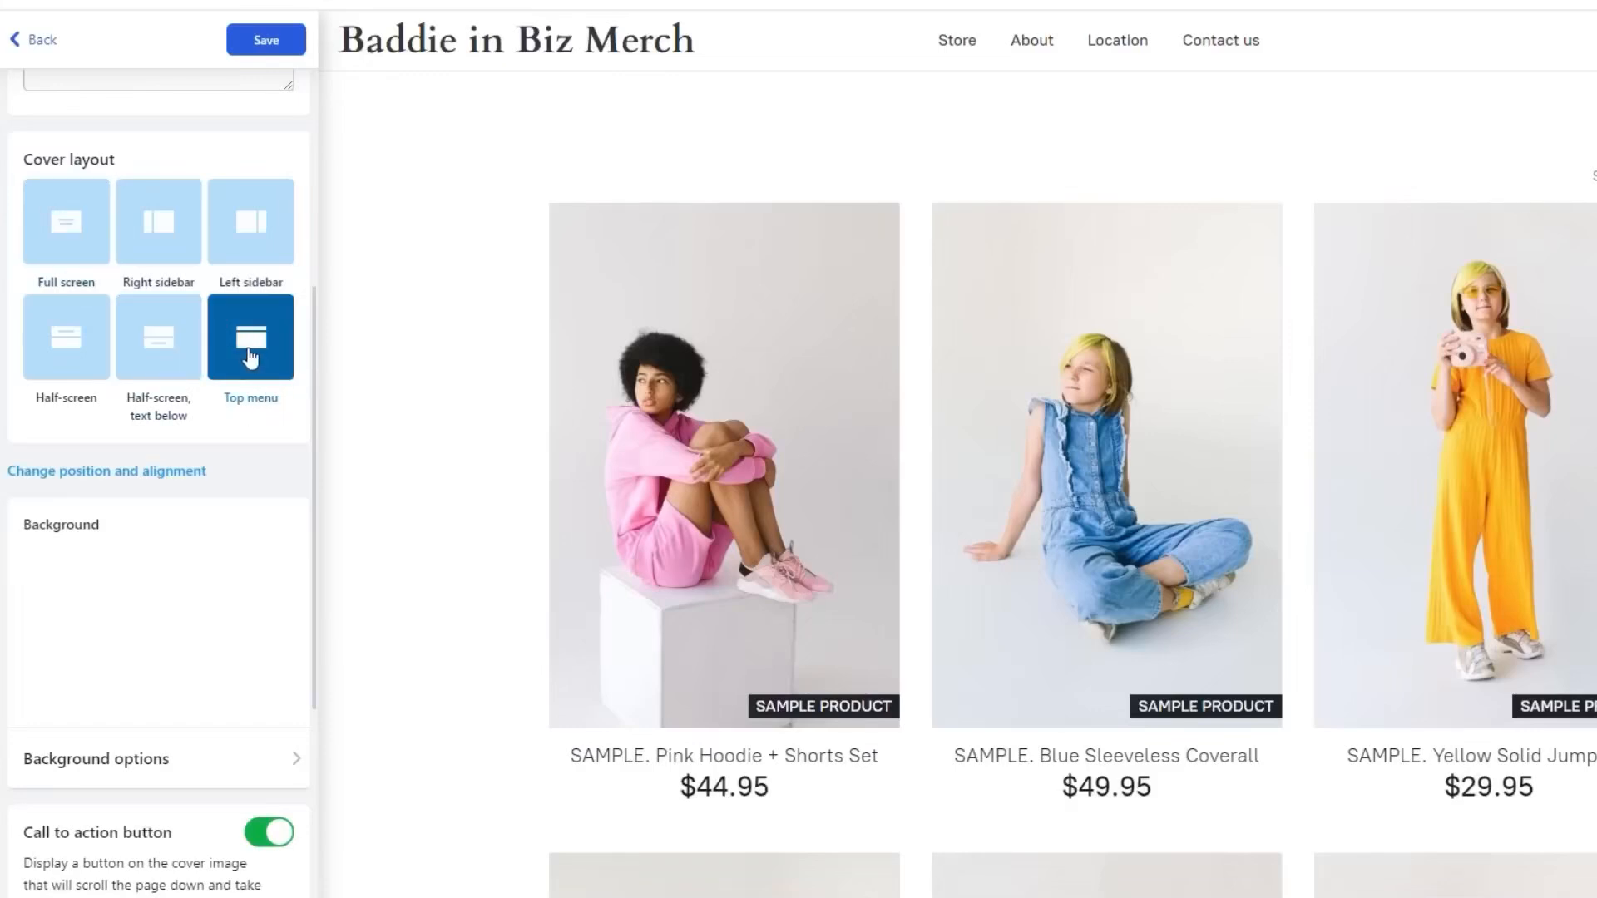
pyautogui.click(46, 242)
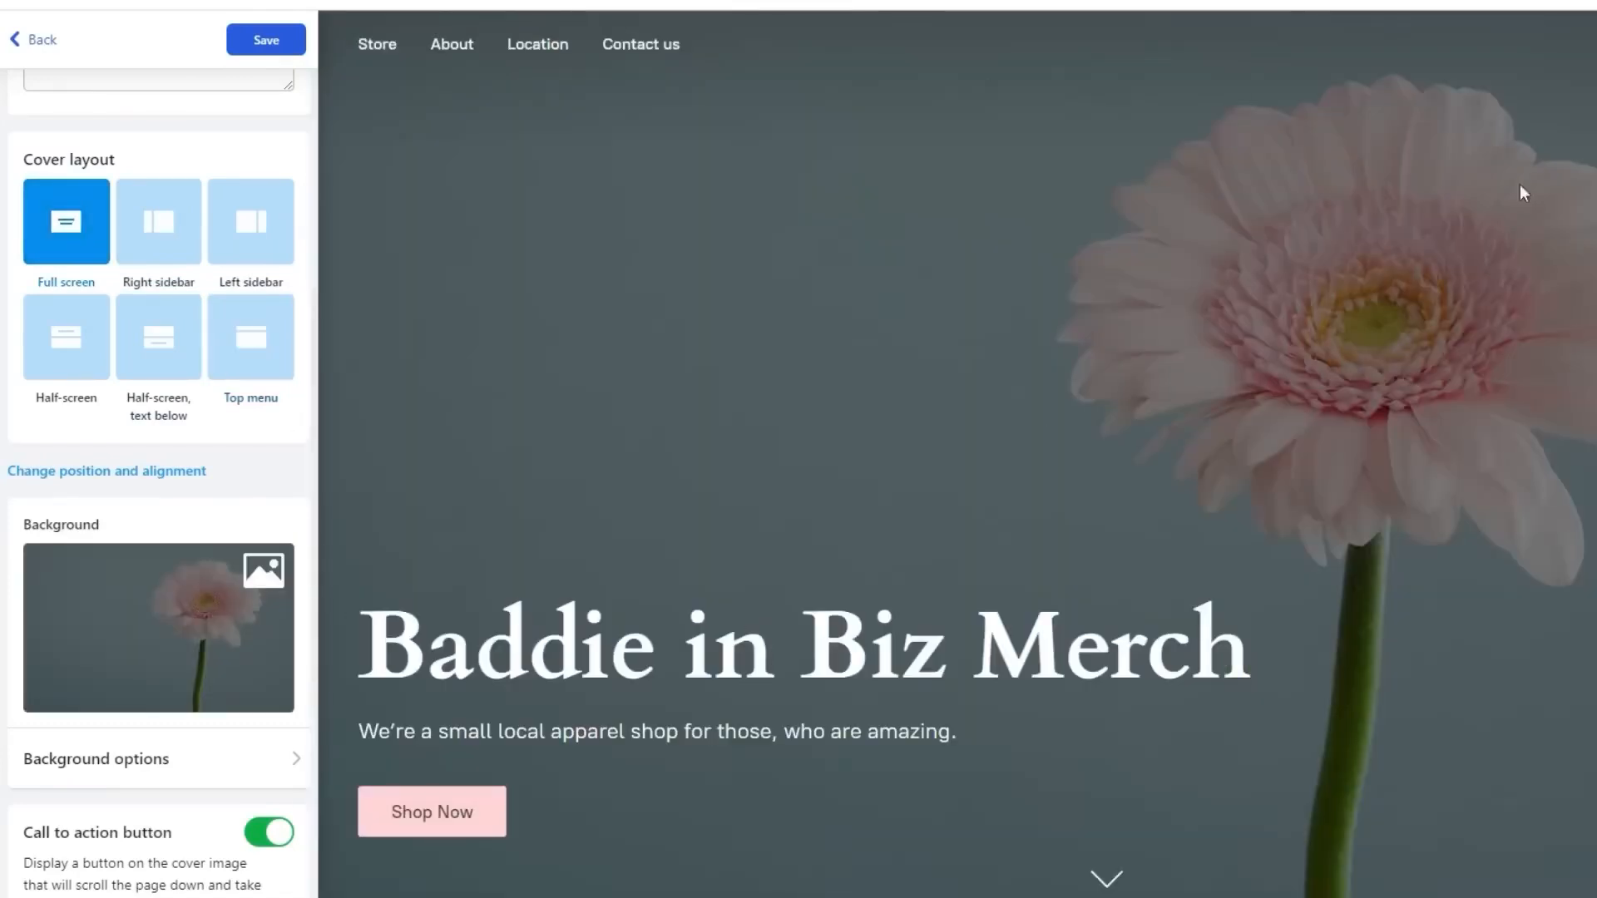
pyautogui.scroll(-8, 911, 705)
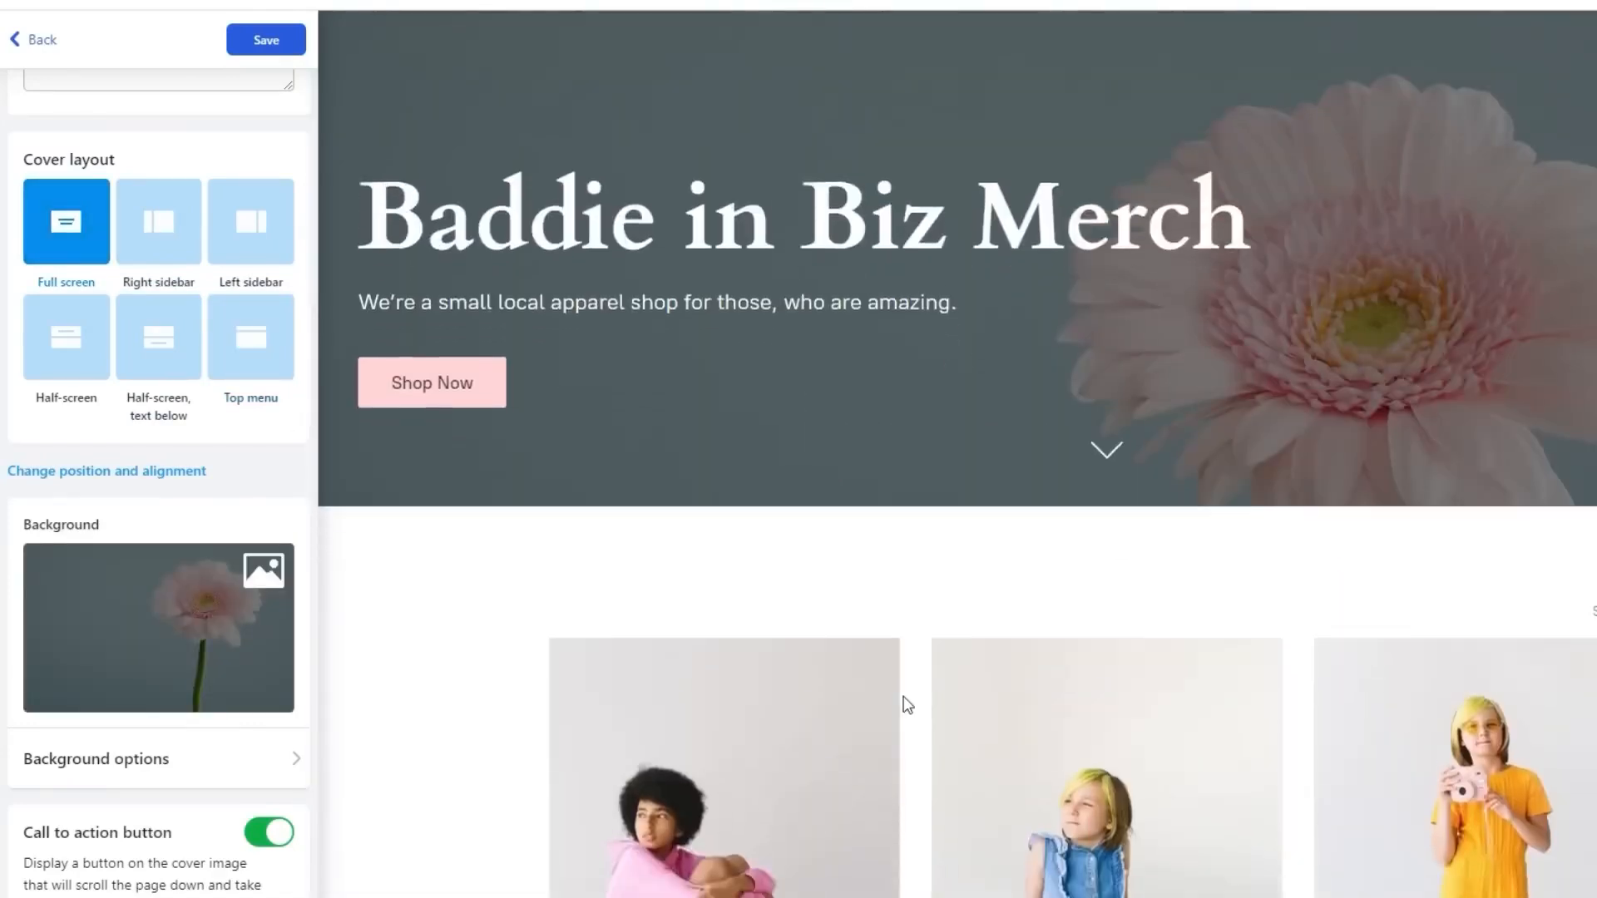
pyautogui.scroll(5, 905, 703)
pyautogui.scroll(-1, 908, 701)
pyautogui.scroll(-7, 907, 700)
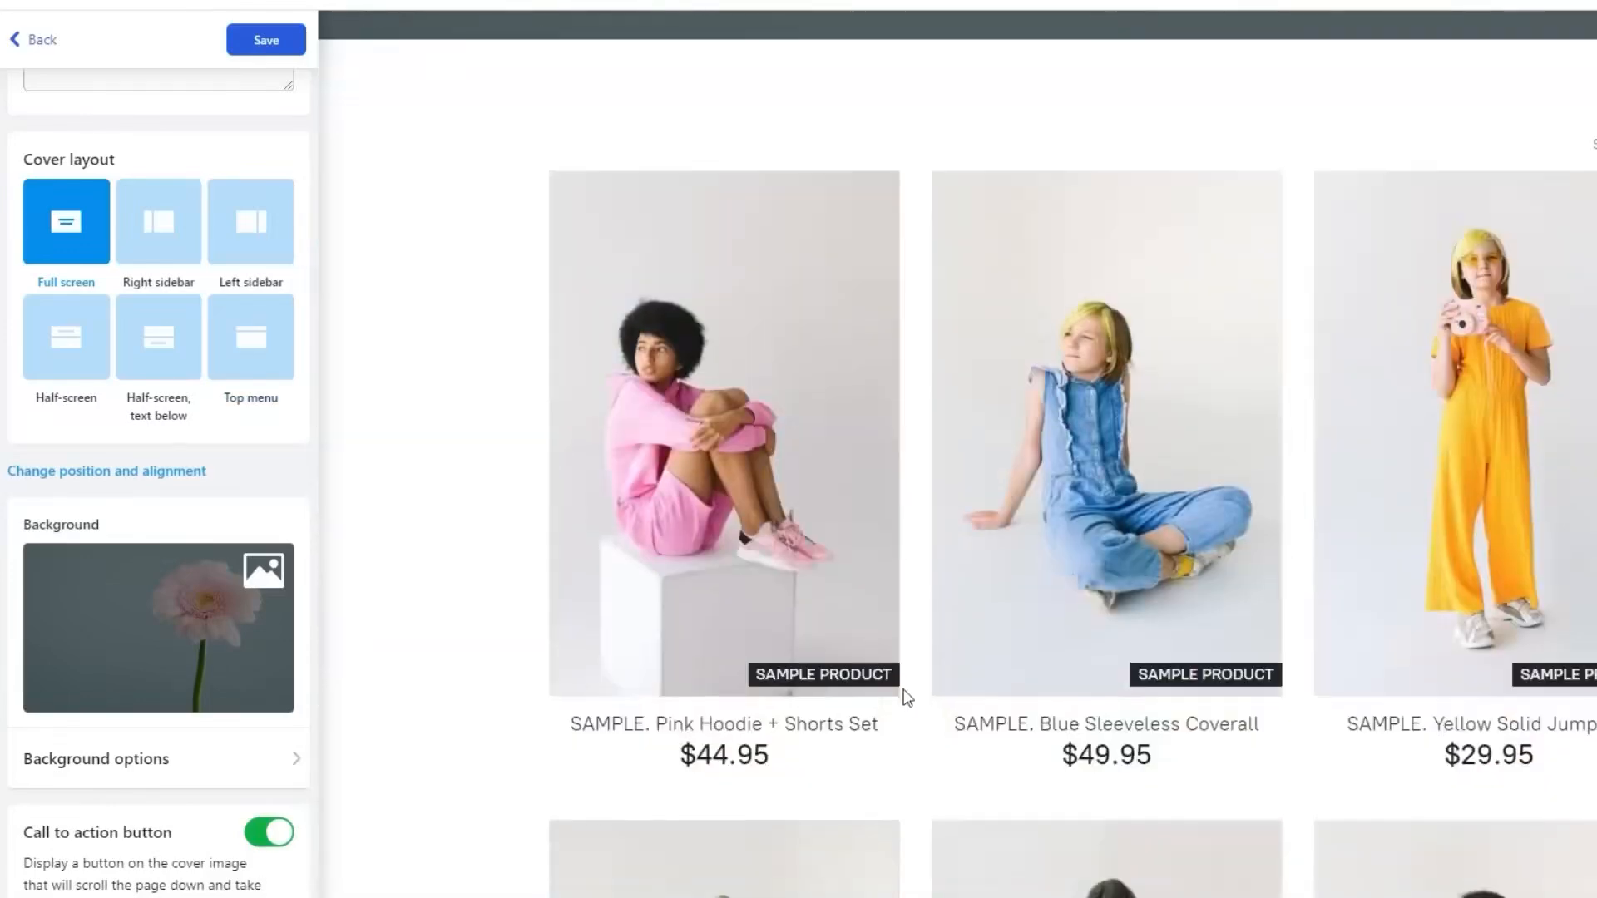
pyautogui.scroll(11, 906, 700)
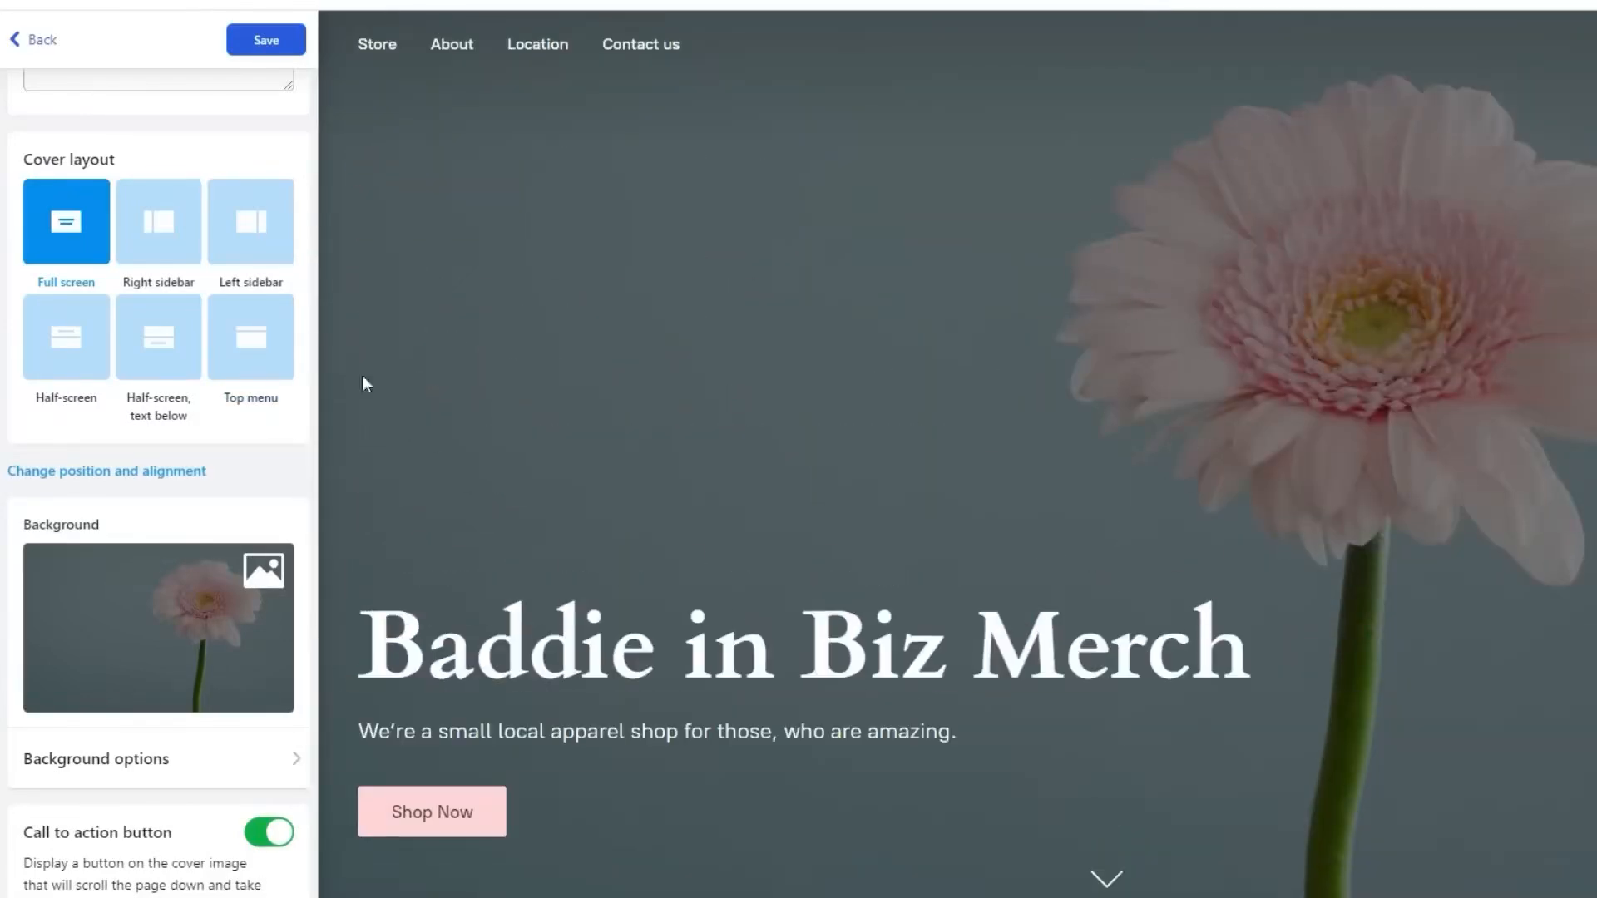
# Set the cover layout to Half-screen and check how the storefront page looks with it
pyautogui.click(79, 348)
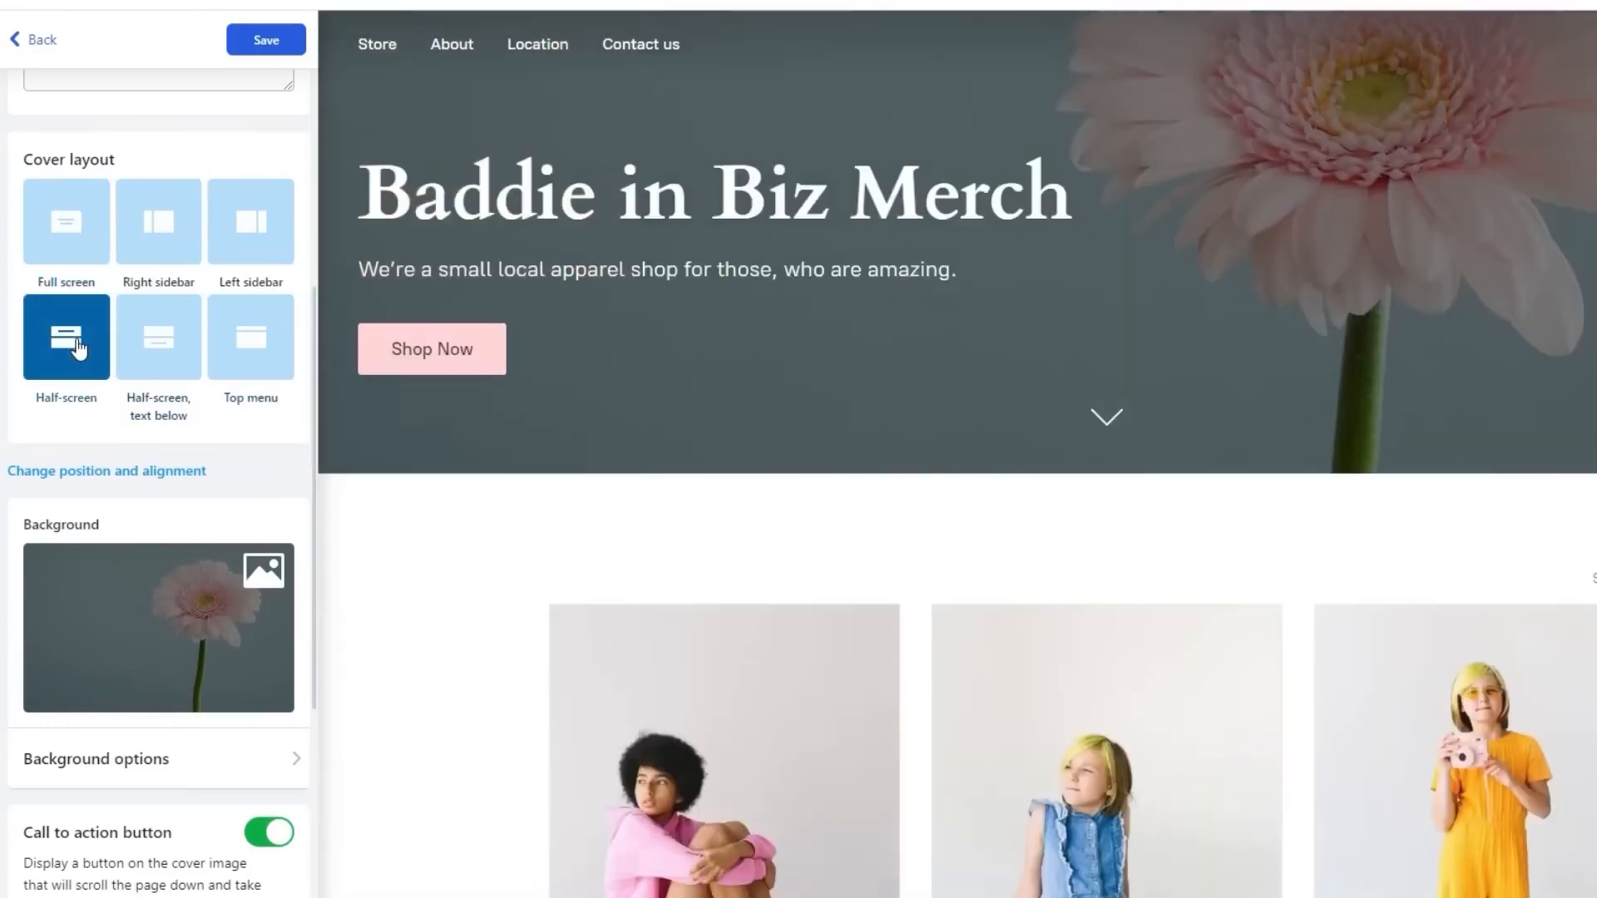
pyautogui.scroll(-4, 1000, 497)
pyautogui.scroll(4, 1184, 258)
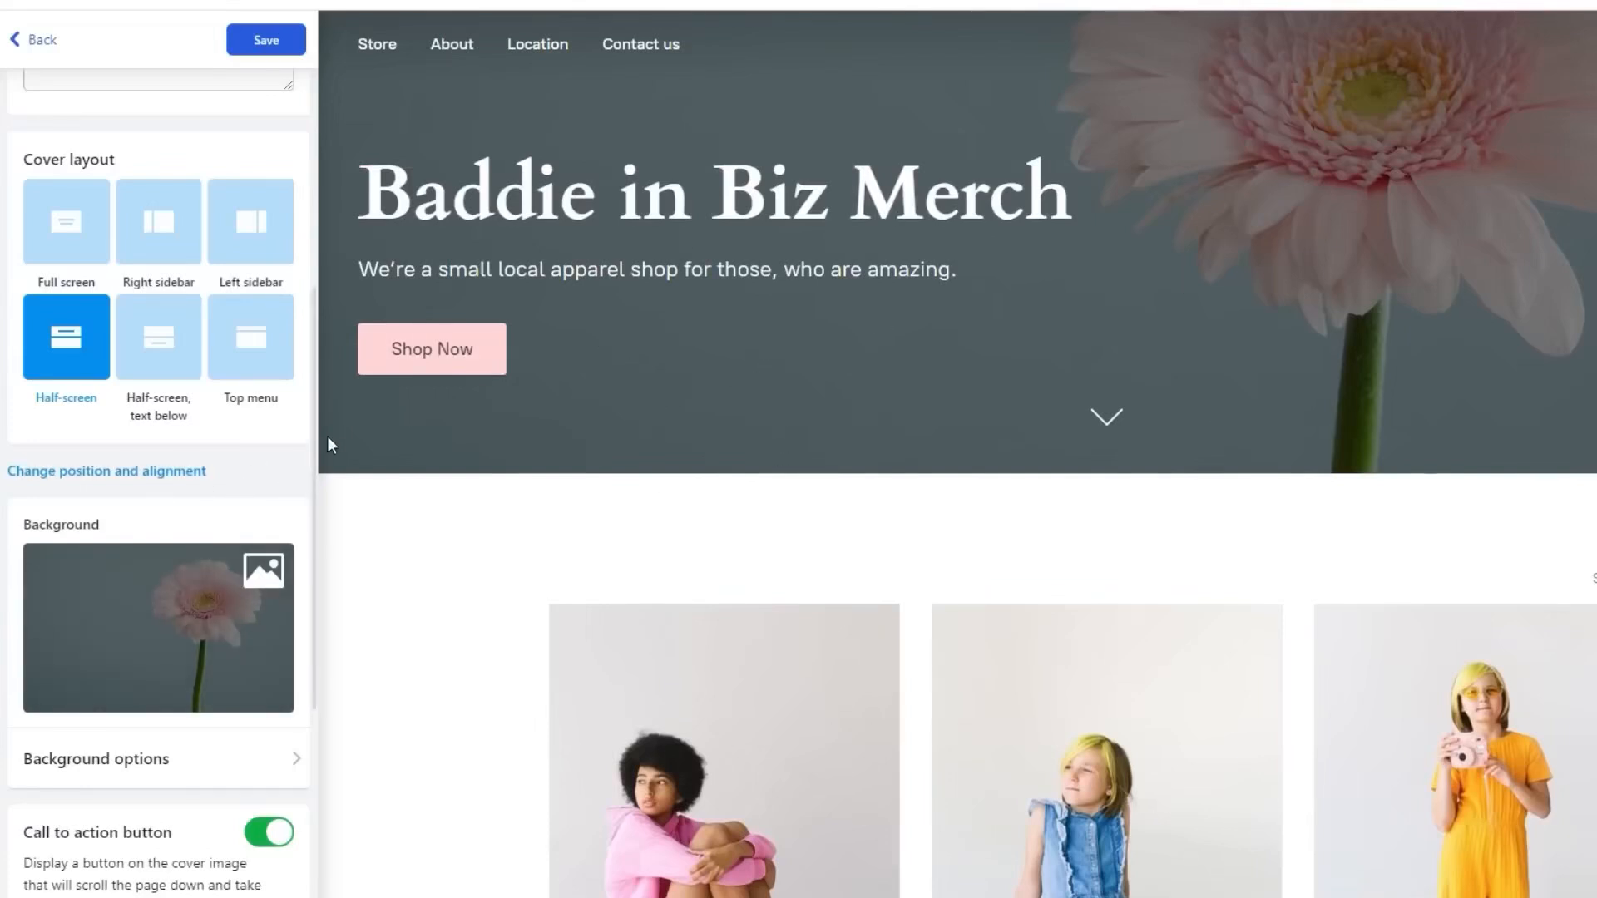
# Show the cover's position and alignment settings and set the text position to Left
pyautogui.click(289, 468)
pyautogui.scroll(-4, 238, 501)
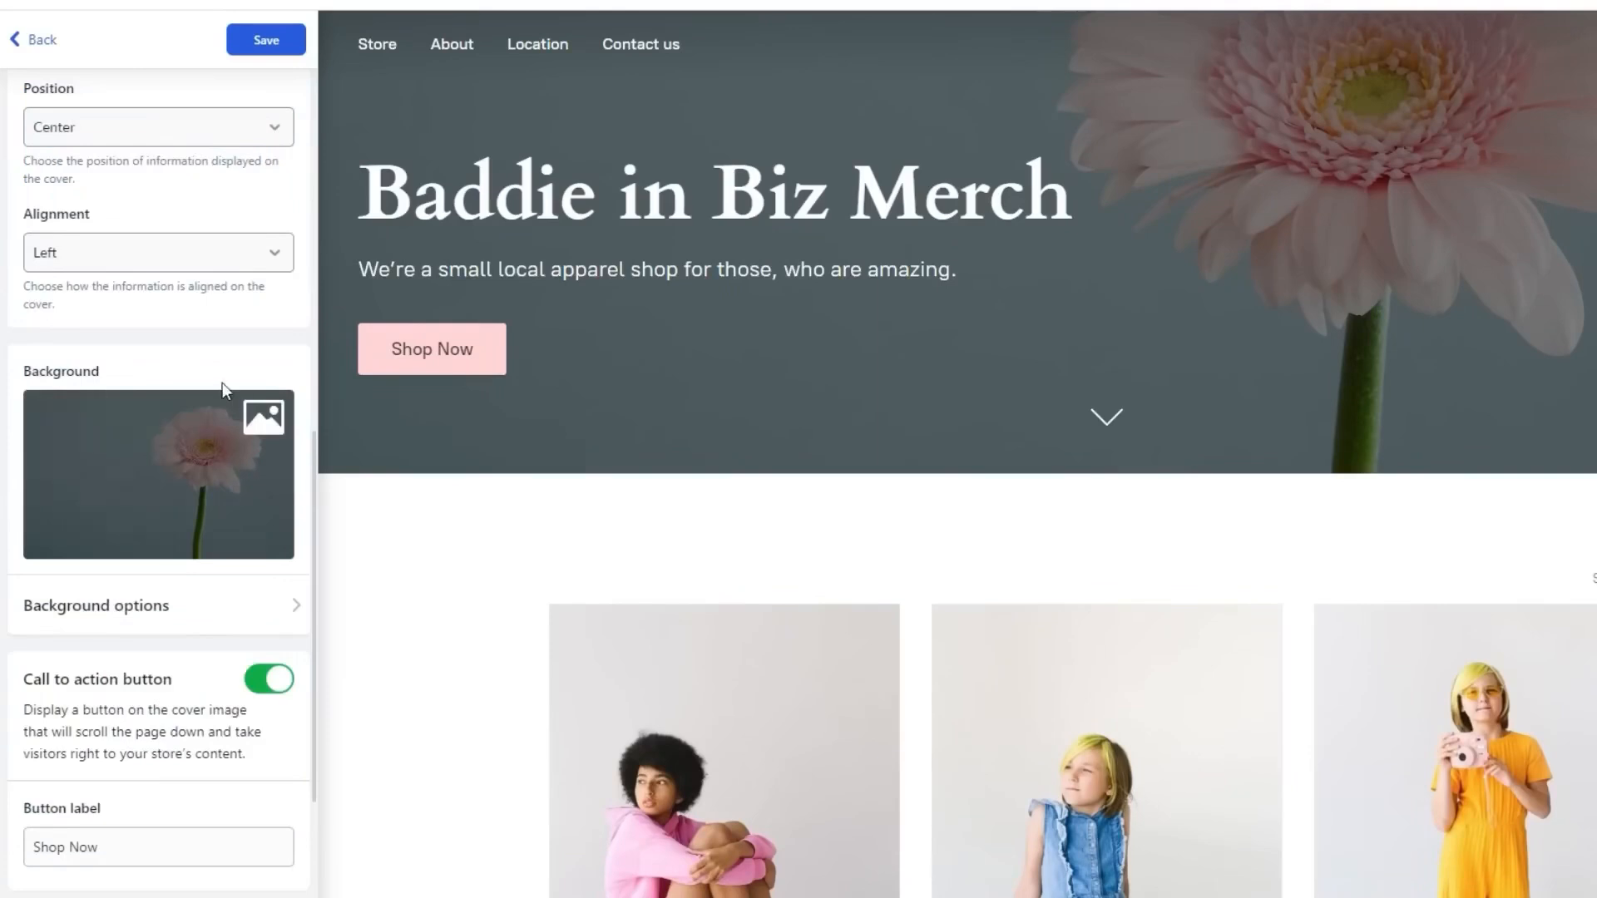
pyautogui.scroll(2, 208, 332)
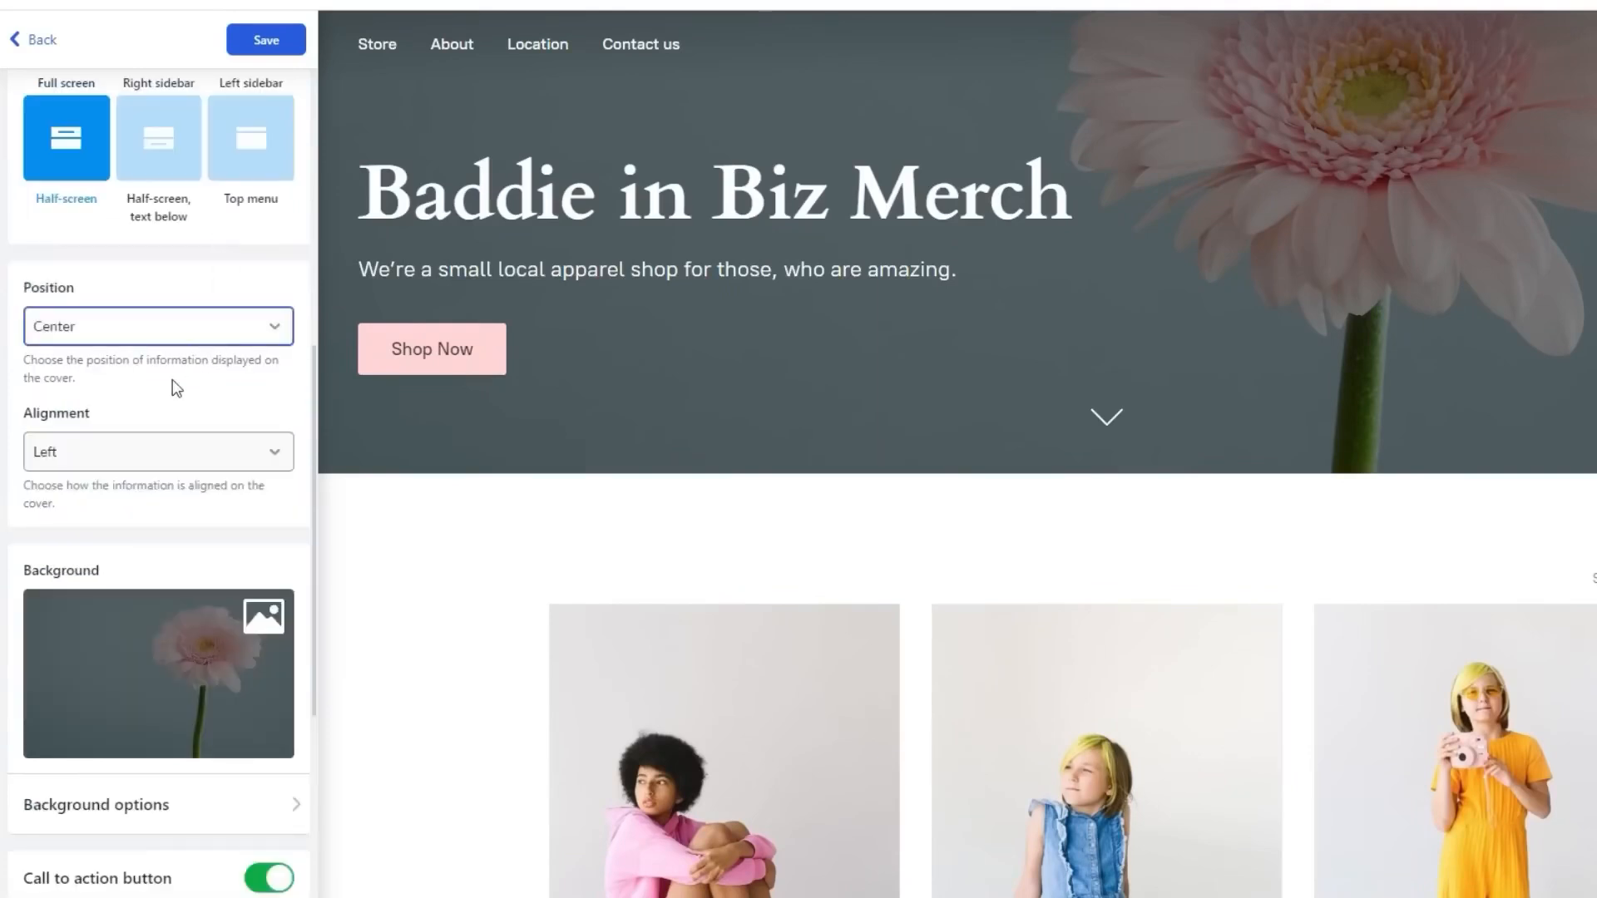
pyautogui.click(168, 366)
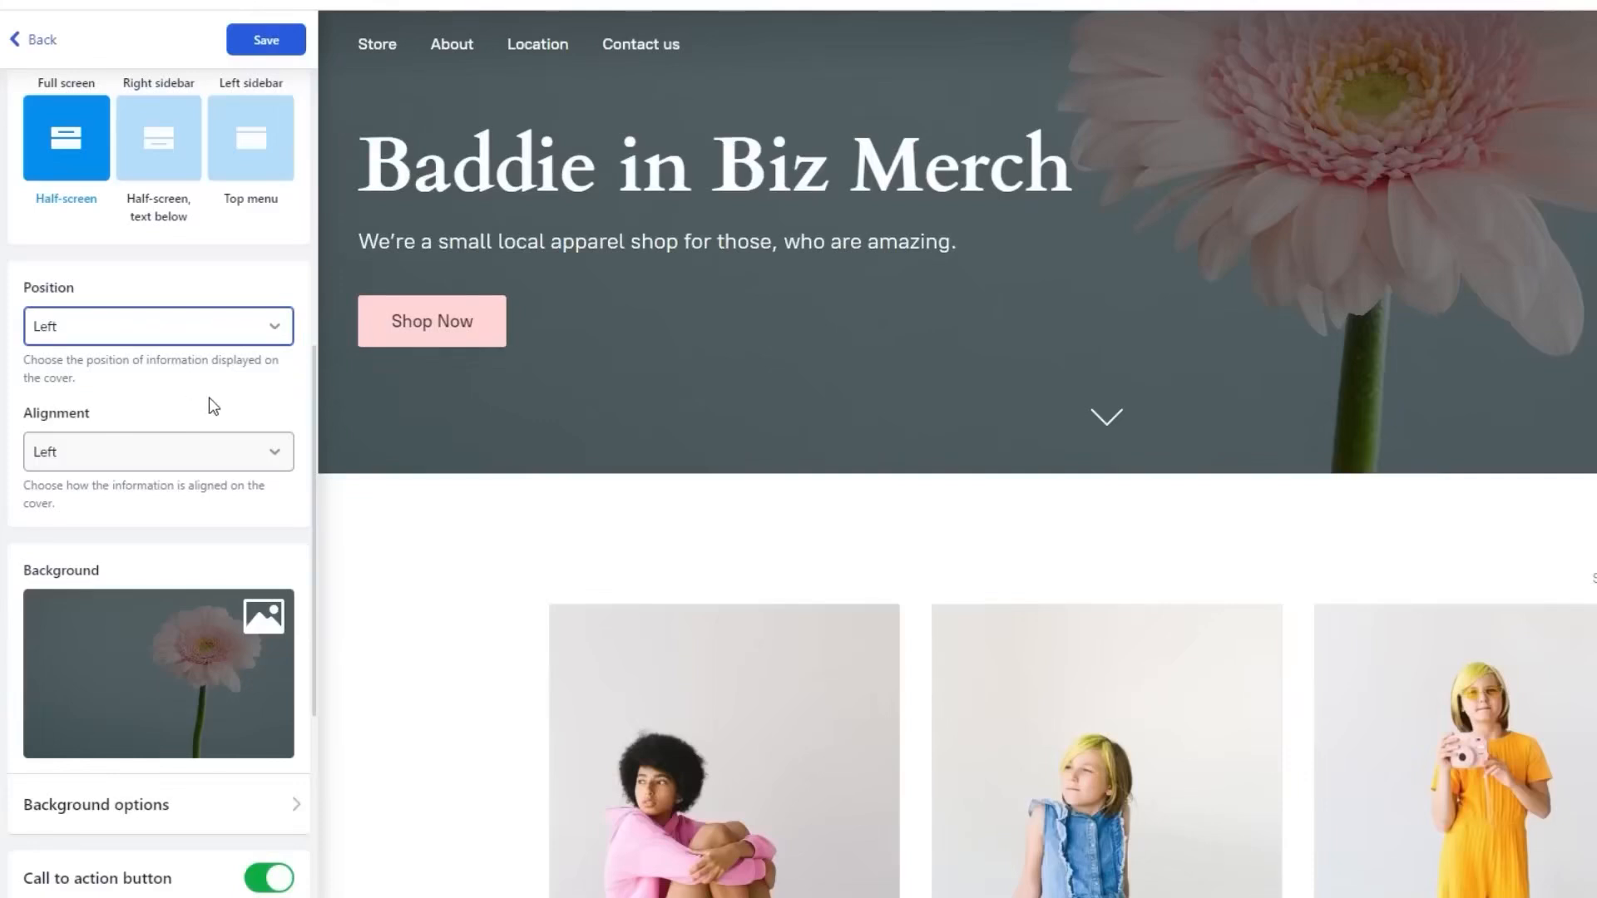
# Try the Center alignment for the cover text and set the alignment back to Left
pyautogui.click(196, 457)
pyautogui.click(162, 486)
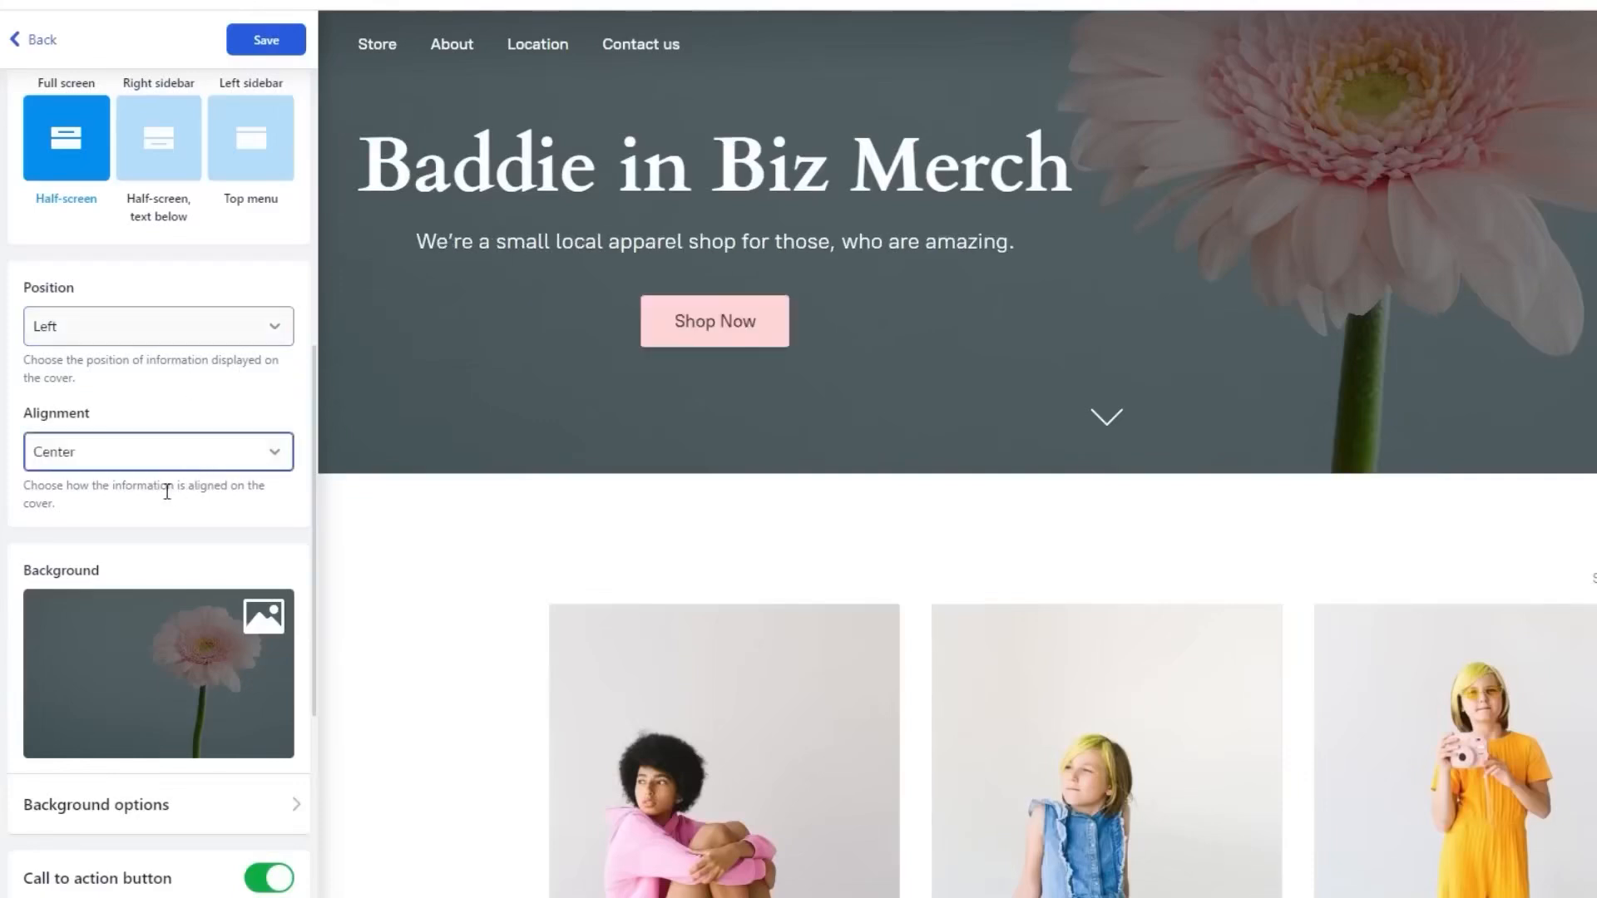
pyautogui.click(222, 533)
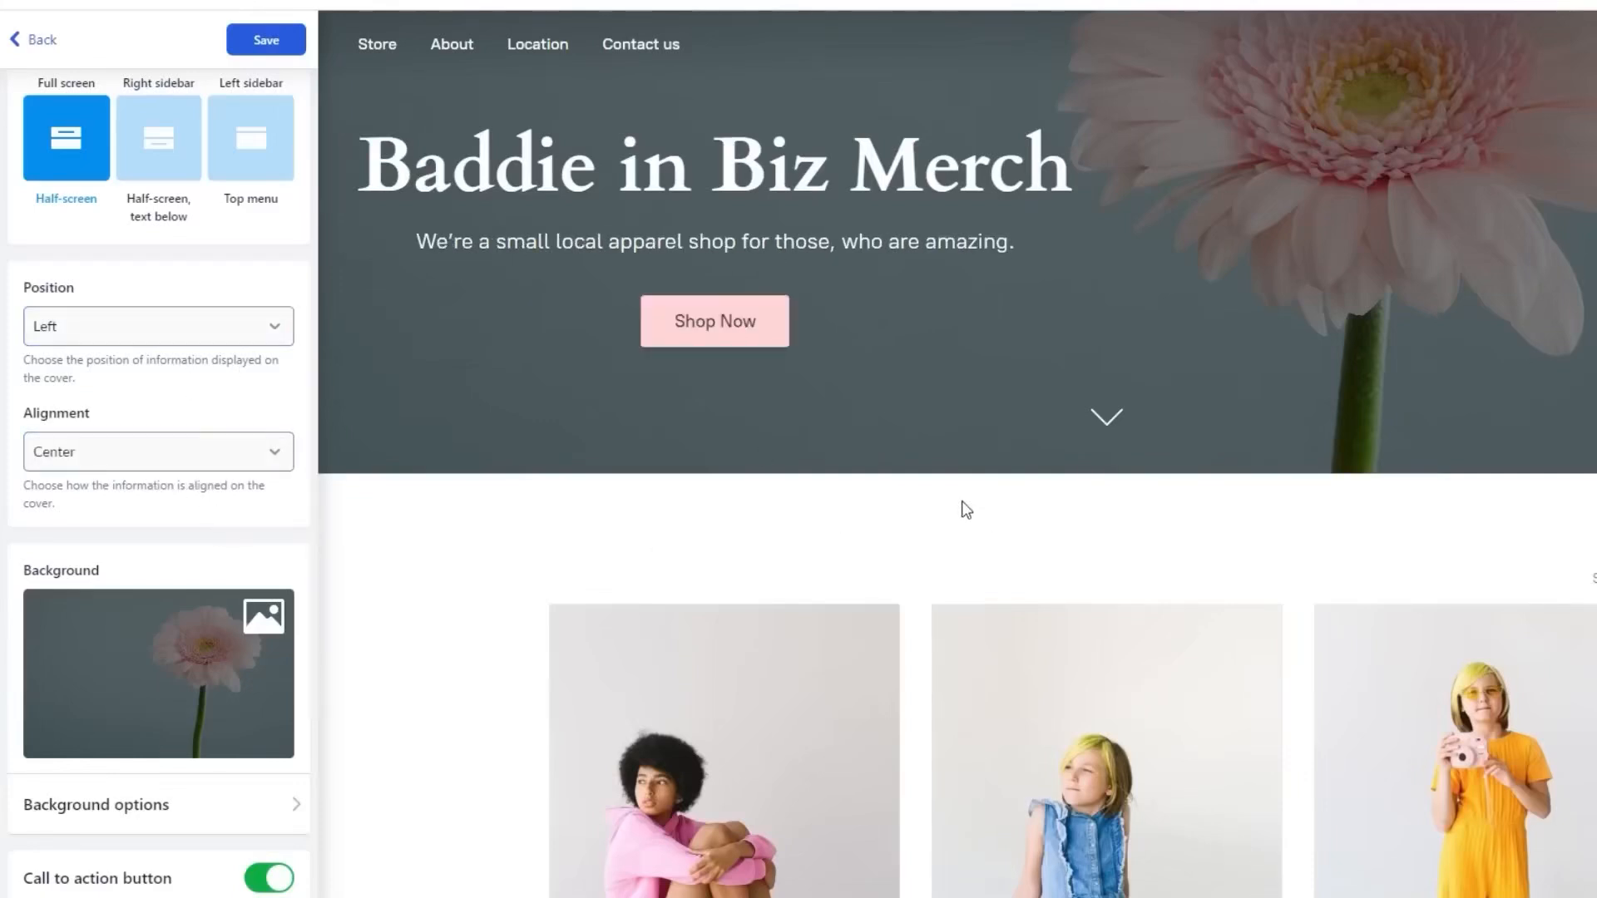
pyautogui.click(88, 462)
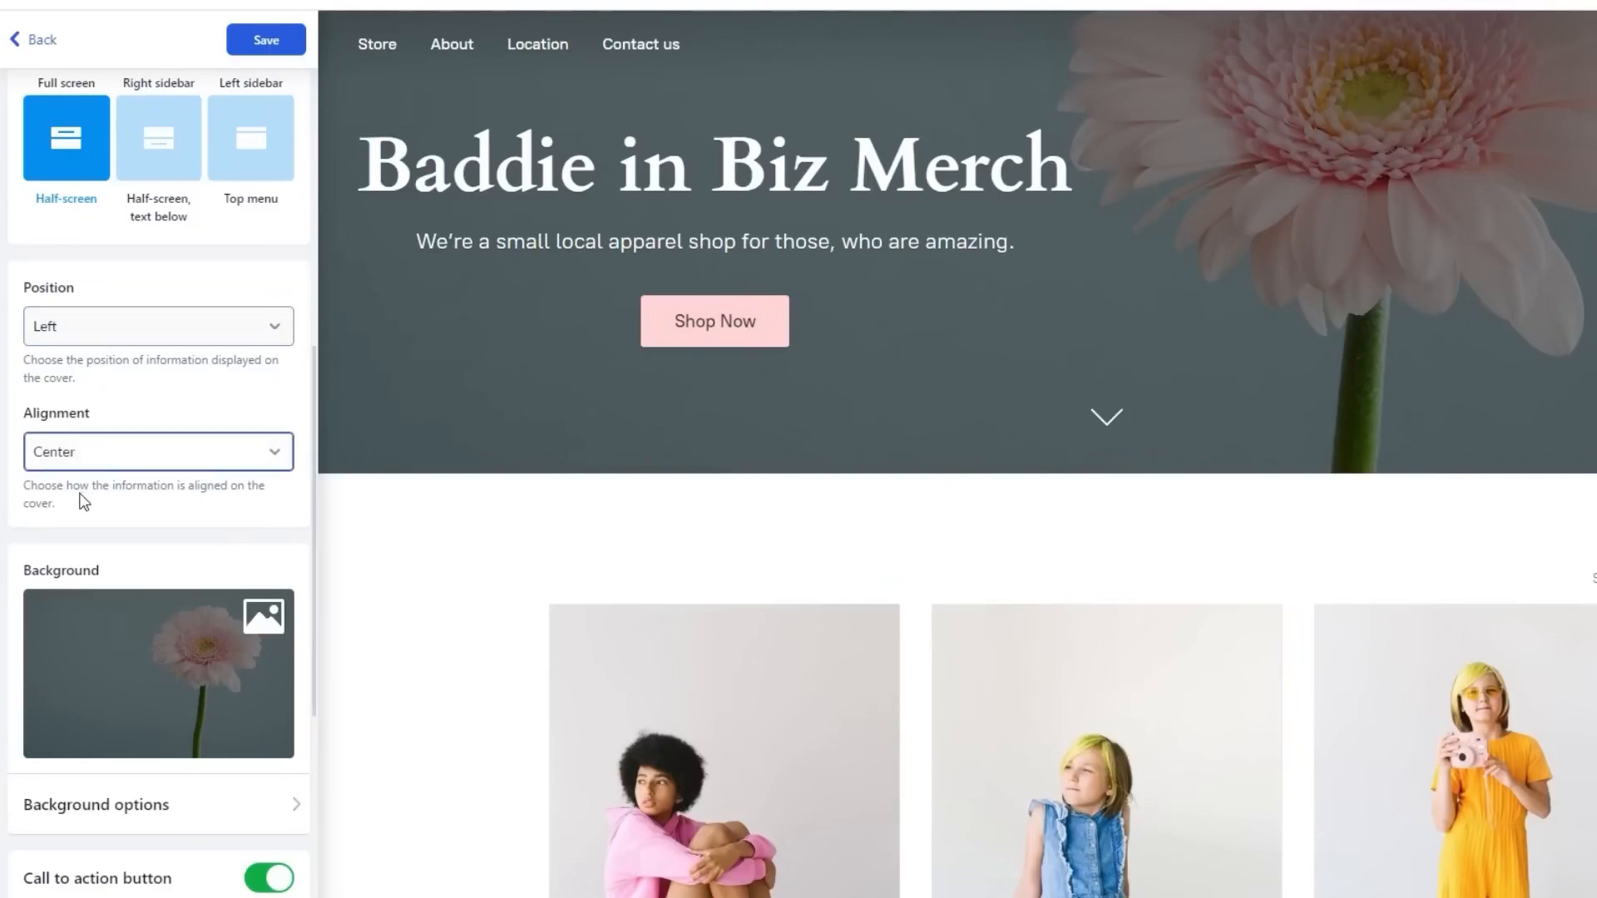
pyautogui.click(81, 495)
pyautogui.click(117, 501)
# In the cover typography settings, try light blue for the headline and description text and set both font colors to white
pyautogui.scroll(-6, 116, 501)
pyautogui.scroll(2, 278, 514)
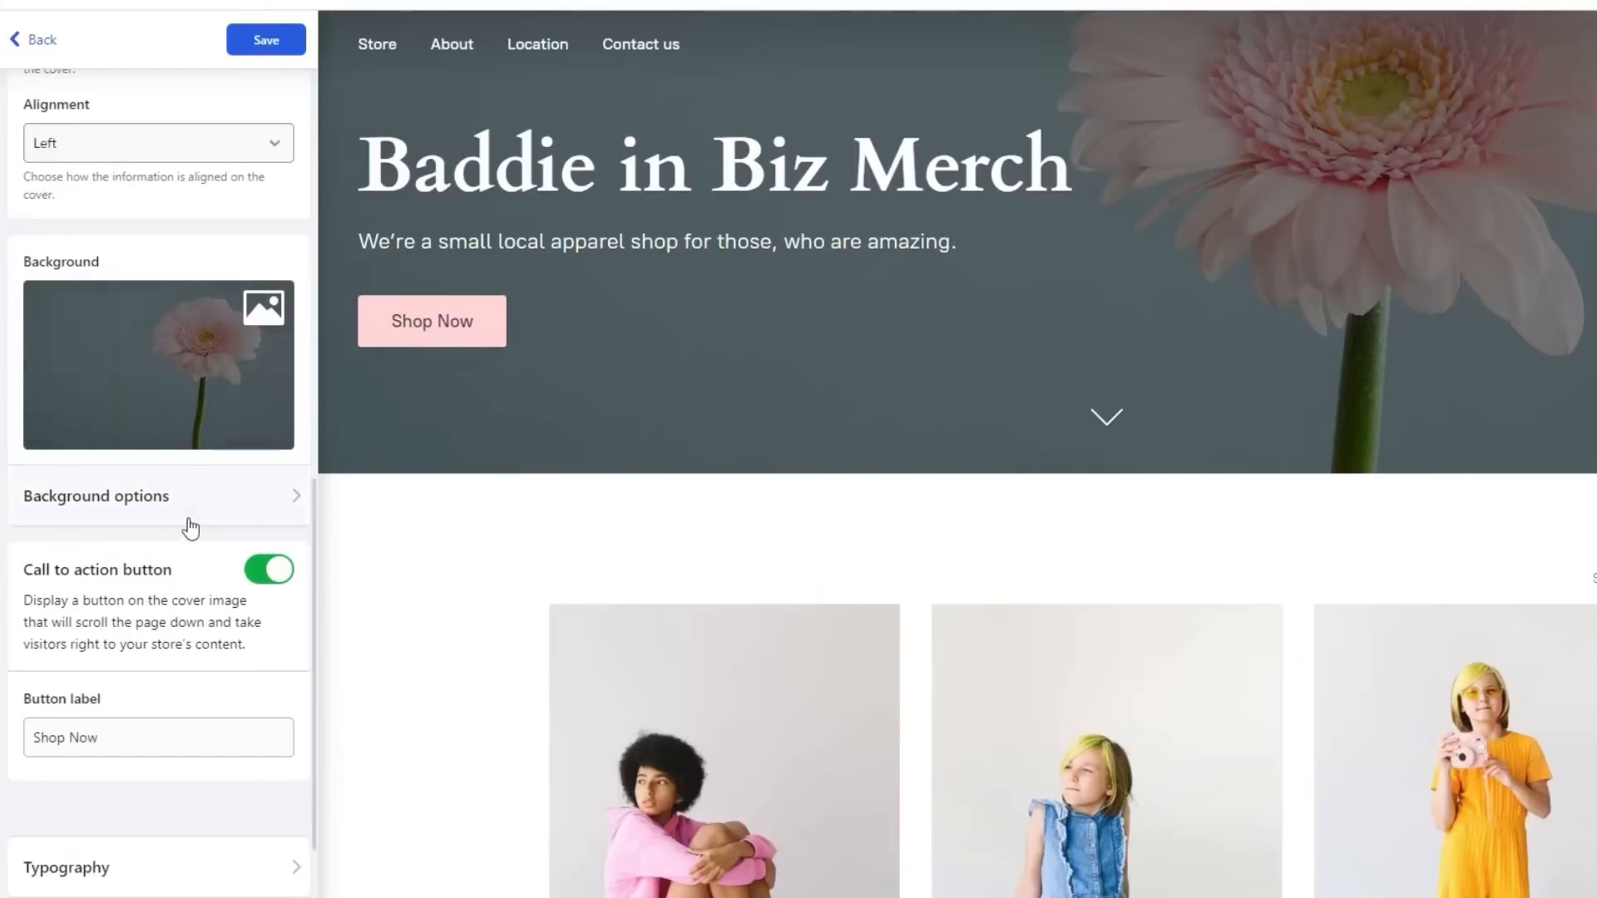
pyautogui.scroll(-2, 192, 524)
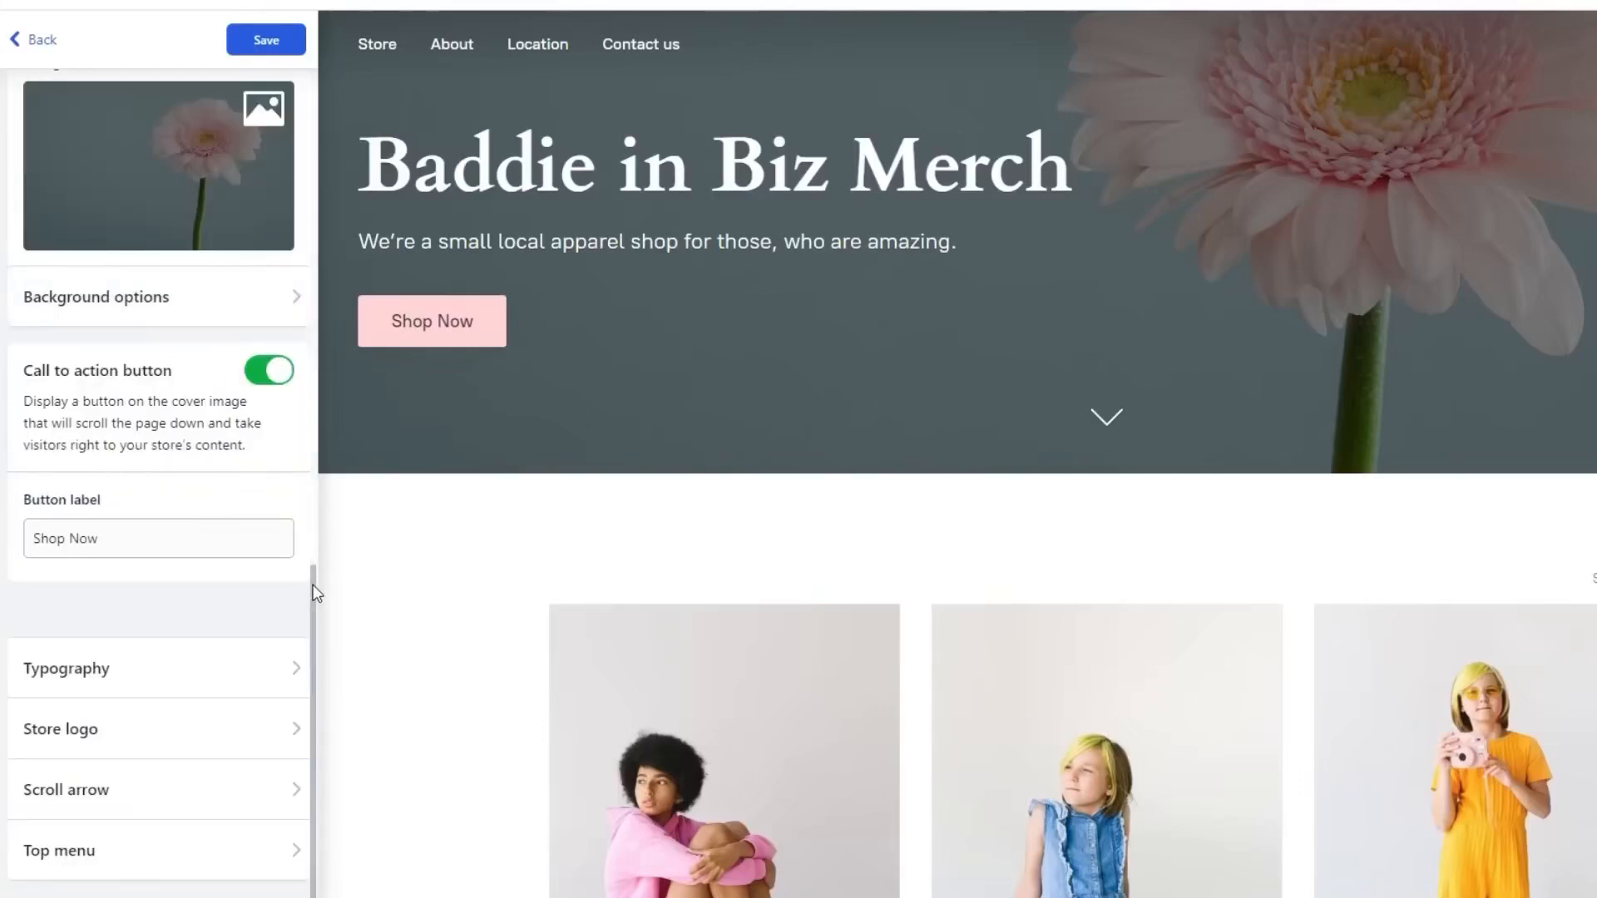
pyautogui.moveTo(314, 582); pyautogui.dragTo(313, 570)
pyautogui.scroll(-1, 312, 570)
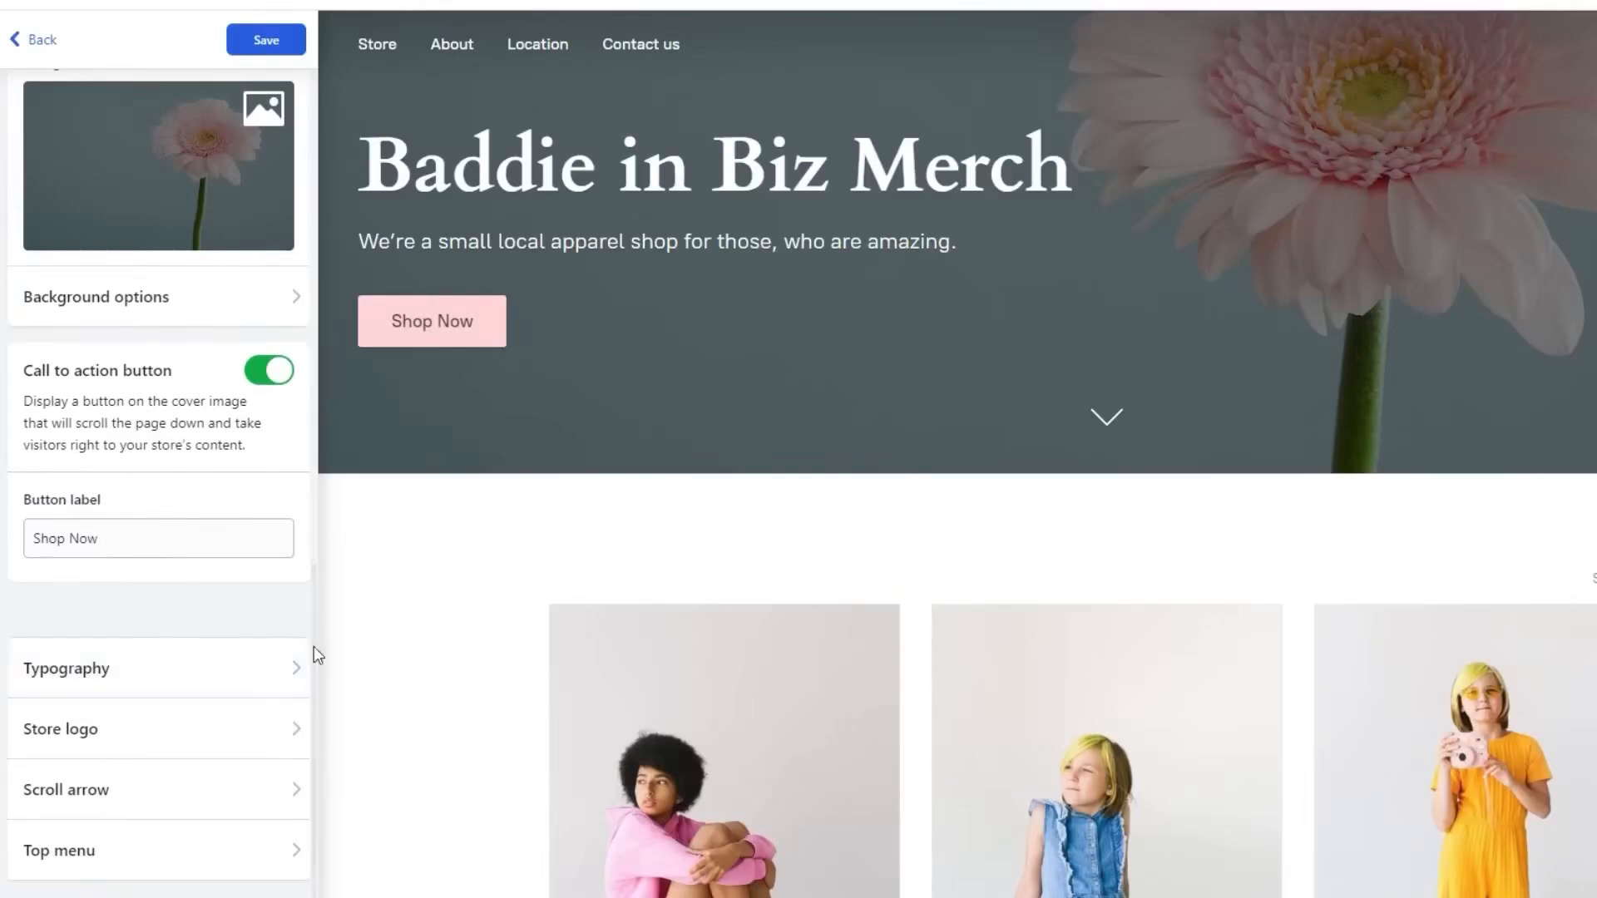
pyautogui.click(288, 668)
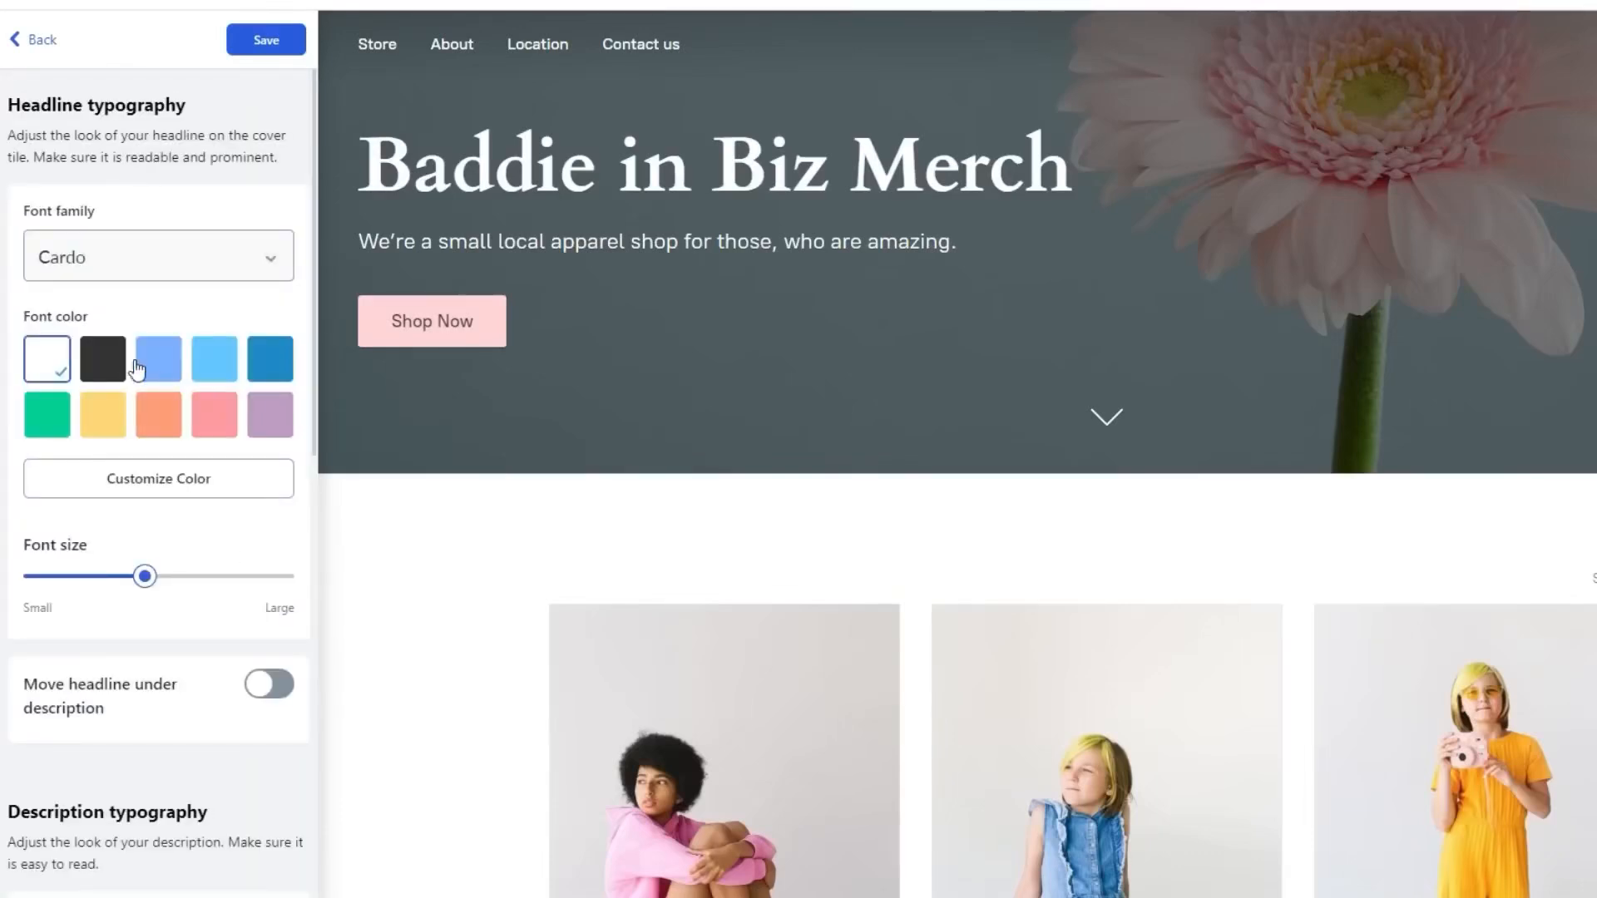
pyautogui.click(156, 364)
pyautogui.click(43, 360)
pyautogui.scroll(-6, 133, 433)
pyautogui.click(180, 473)
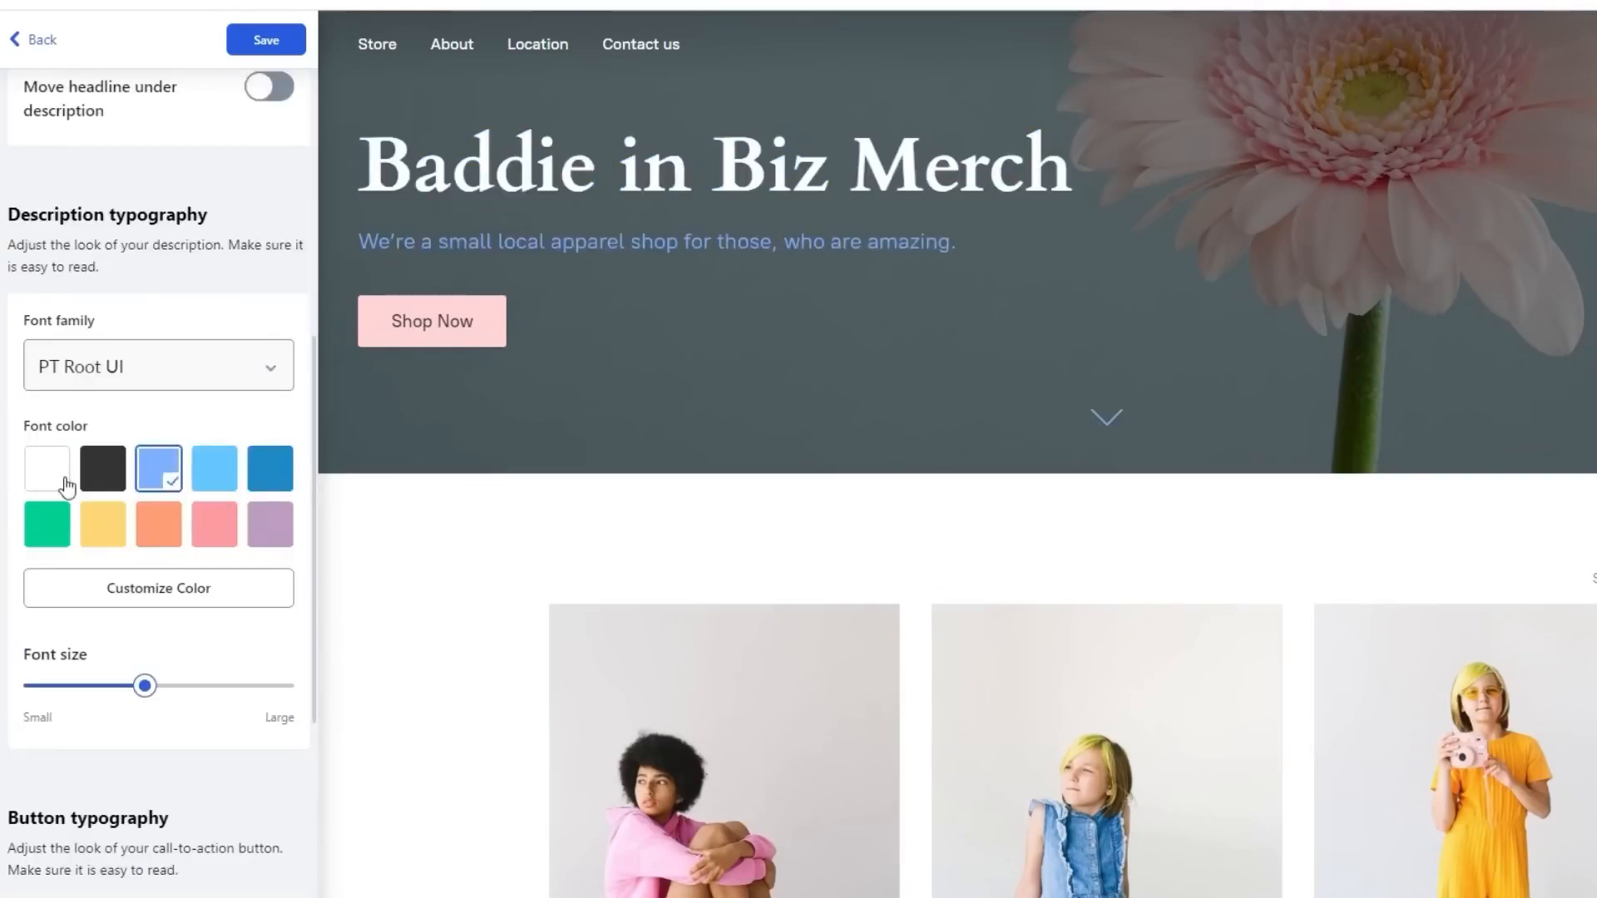
pyautogui.click(65, 470)
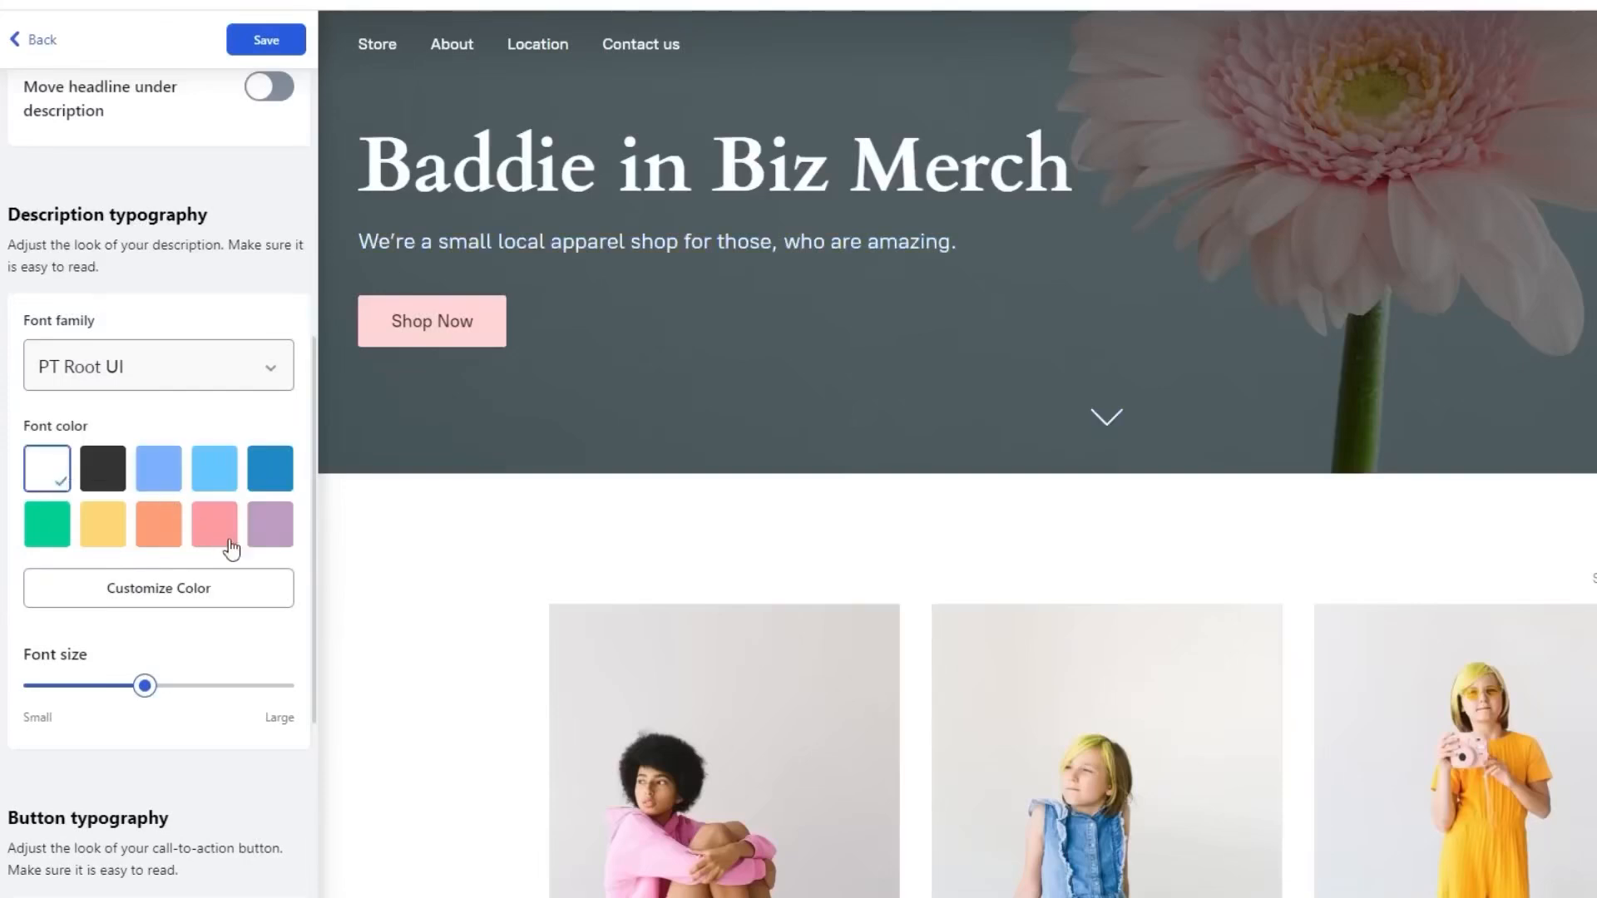
# Try other colors for the cover's call-to-action button, including light blue, and choose the purple style
pyautogui.scroll(-5, 245, 632)
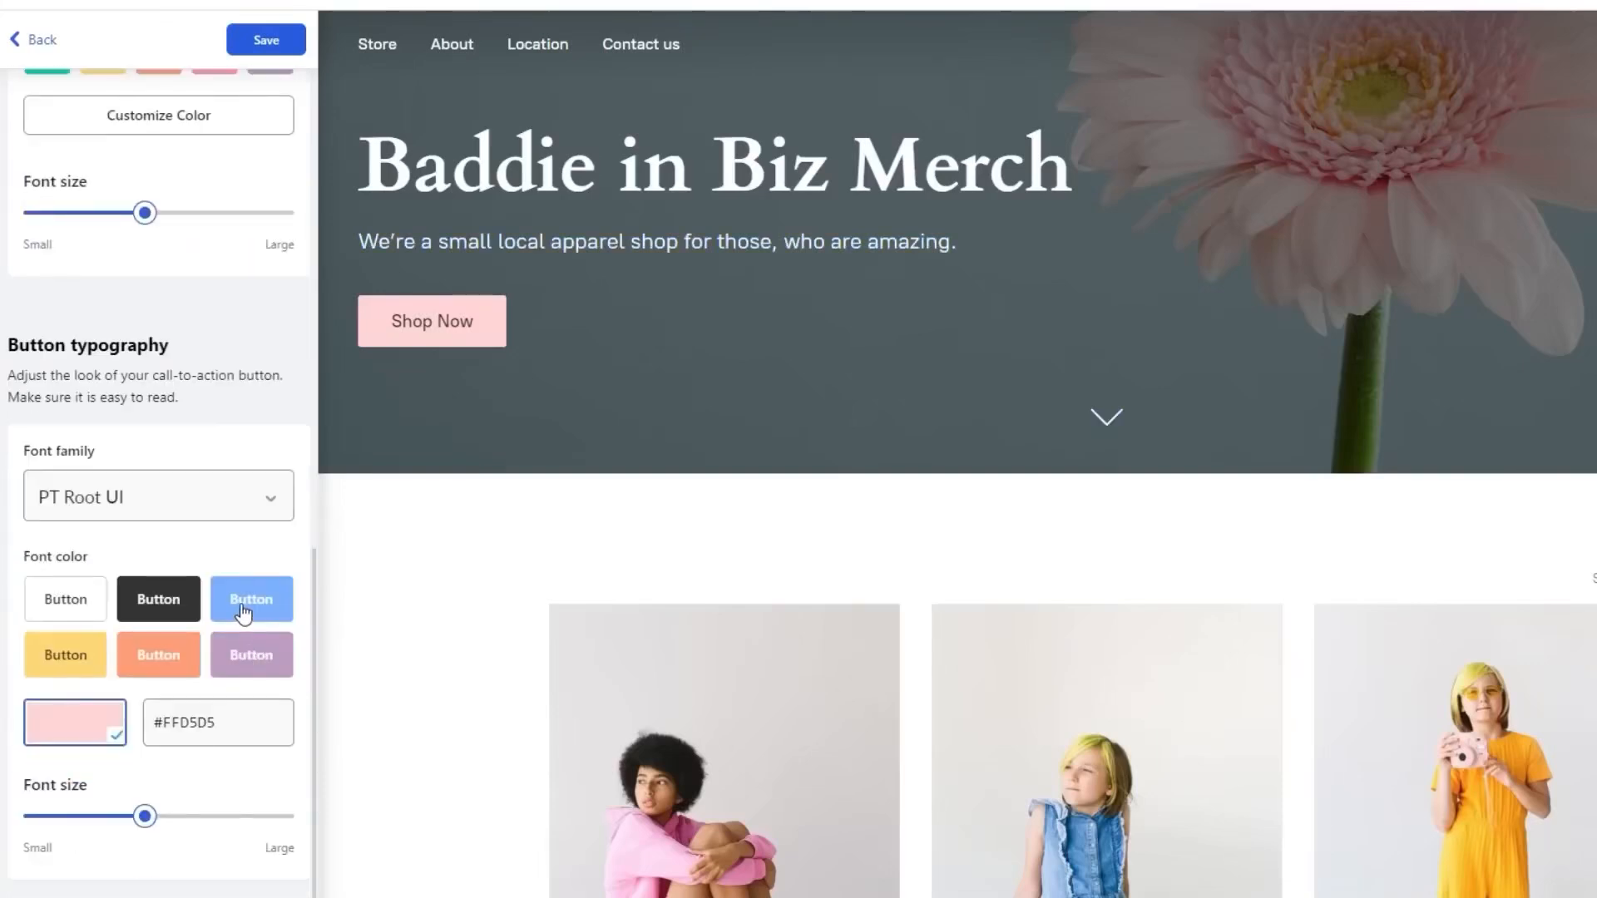
pyautogui.click(243, 612)
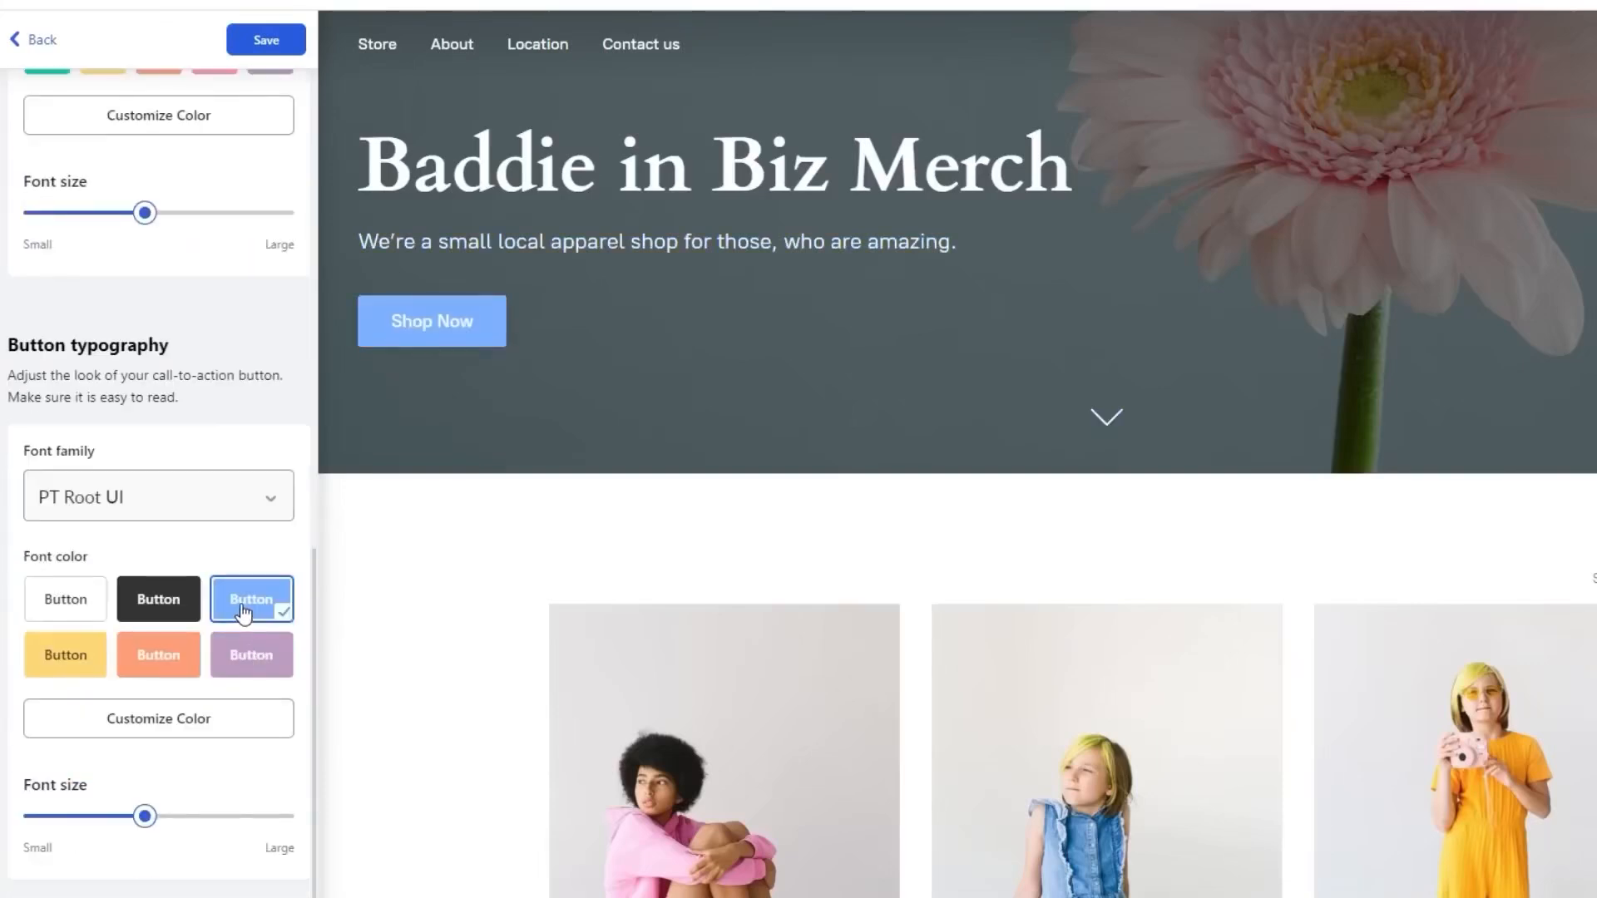
pyautogui.click(155, 678)
pyautogui.click(293, 654)
pyautogui.scroll(10, 243, 637)
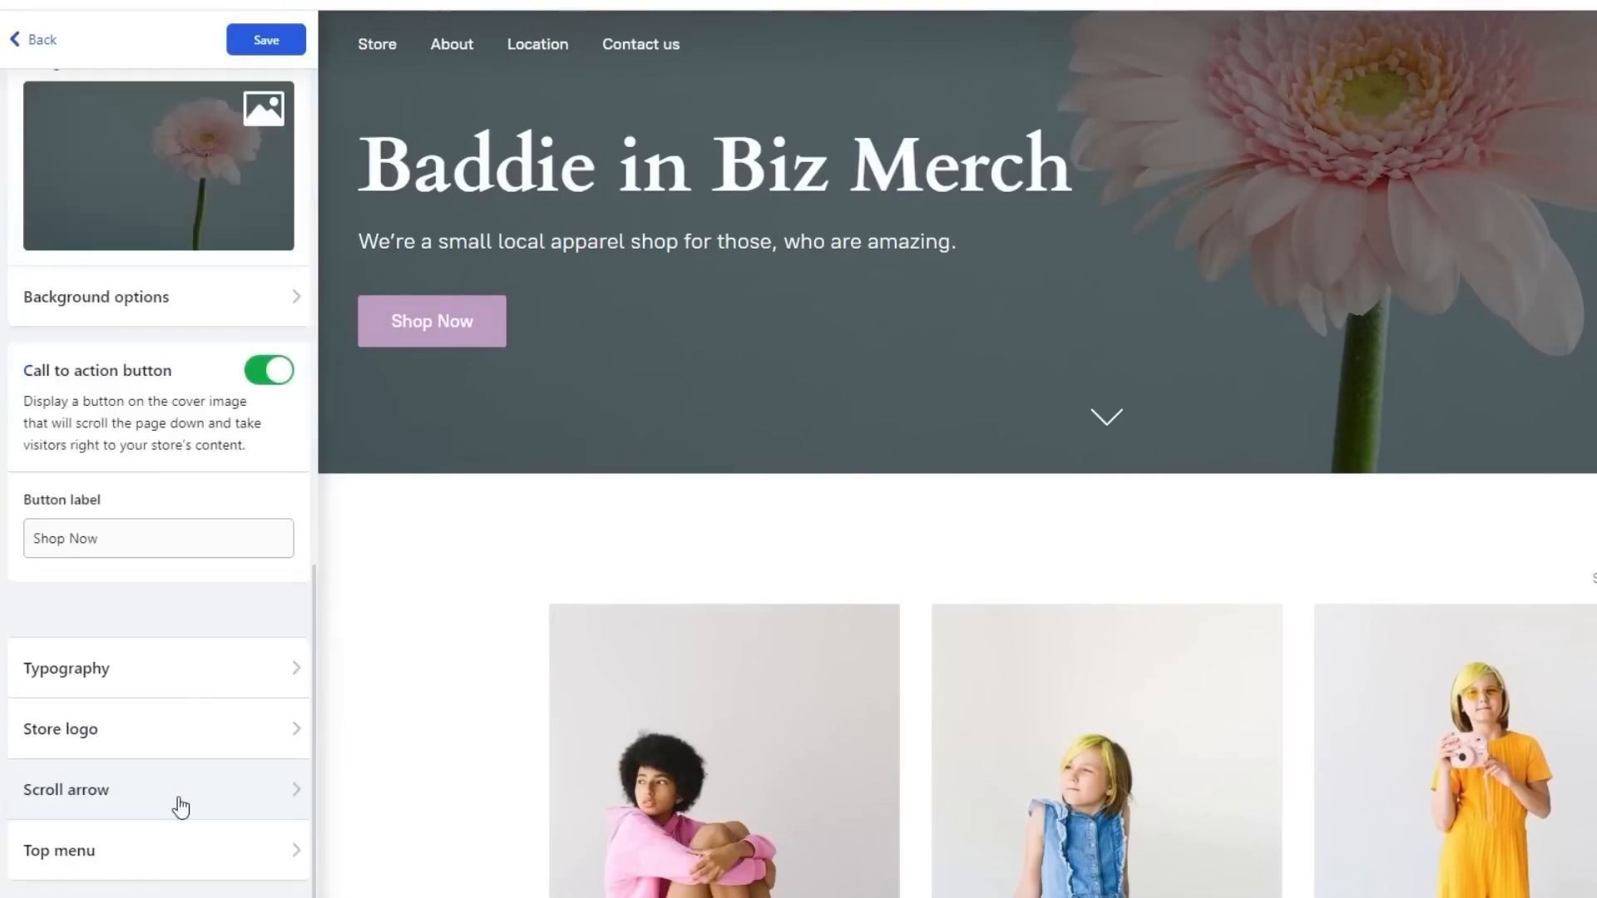
# Check the cover's top menu settings and save the headline and cover image changes
pyautogui.click(183, 851)
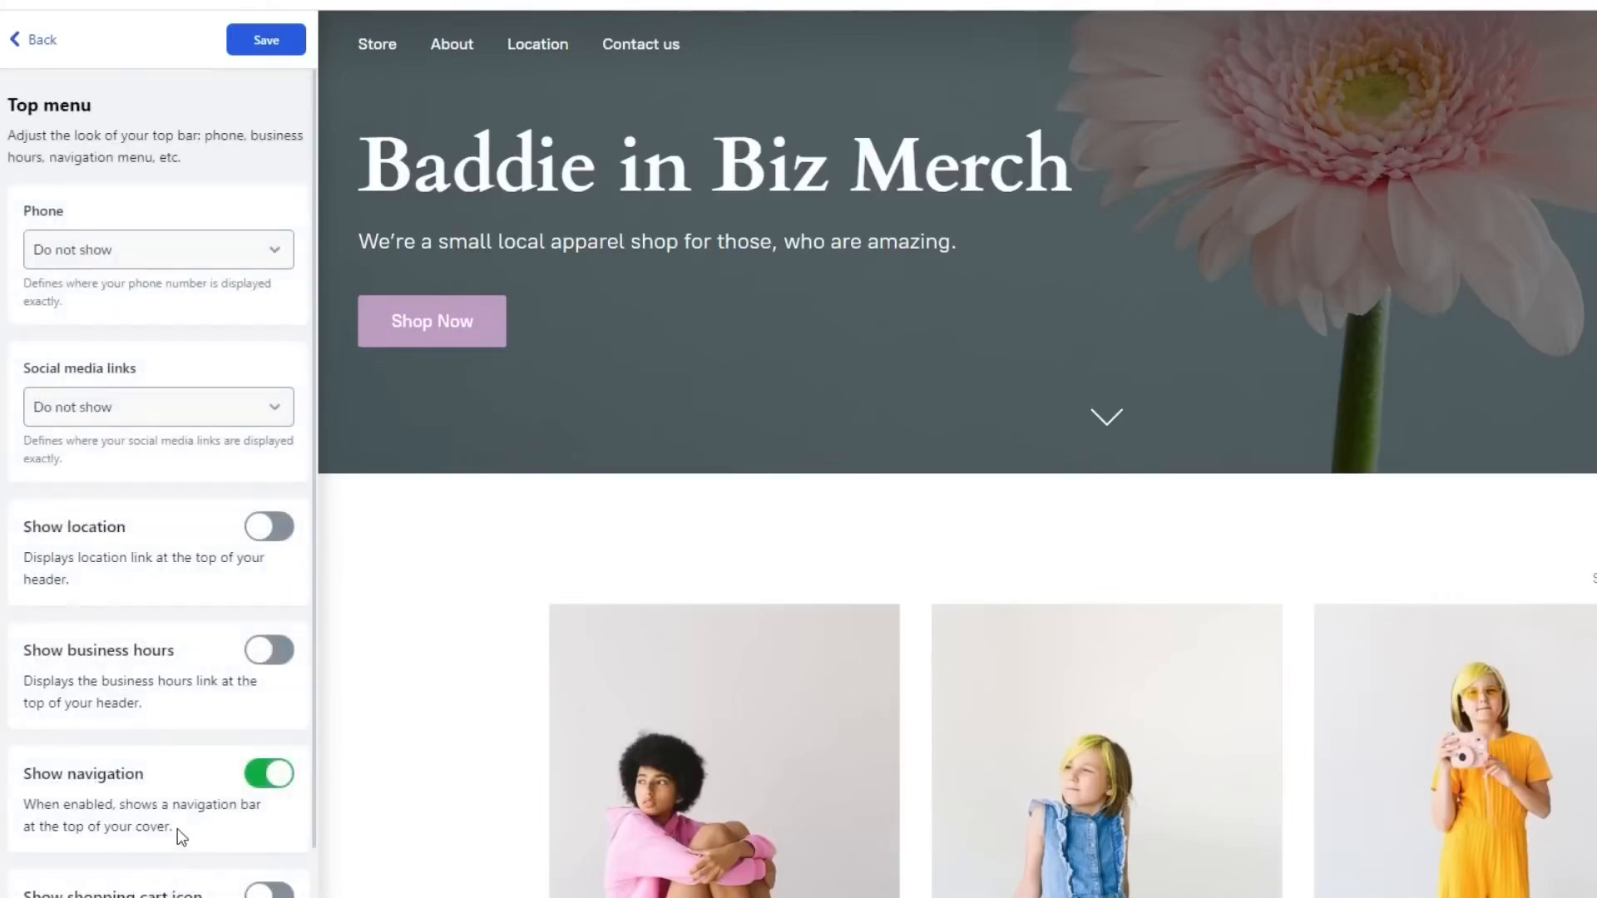
pyautogui.click(36, 39)
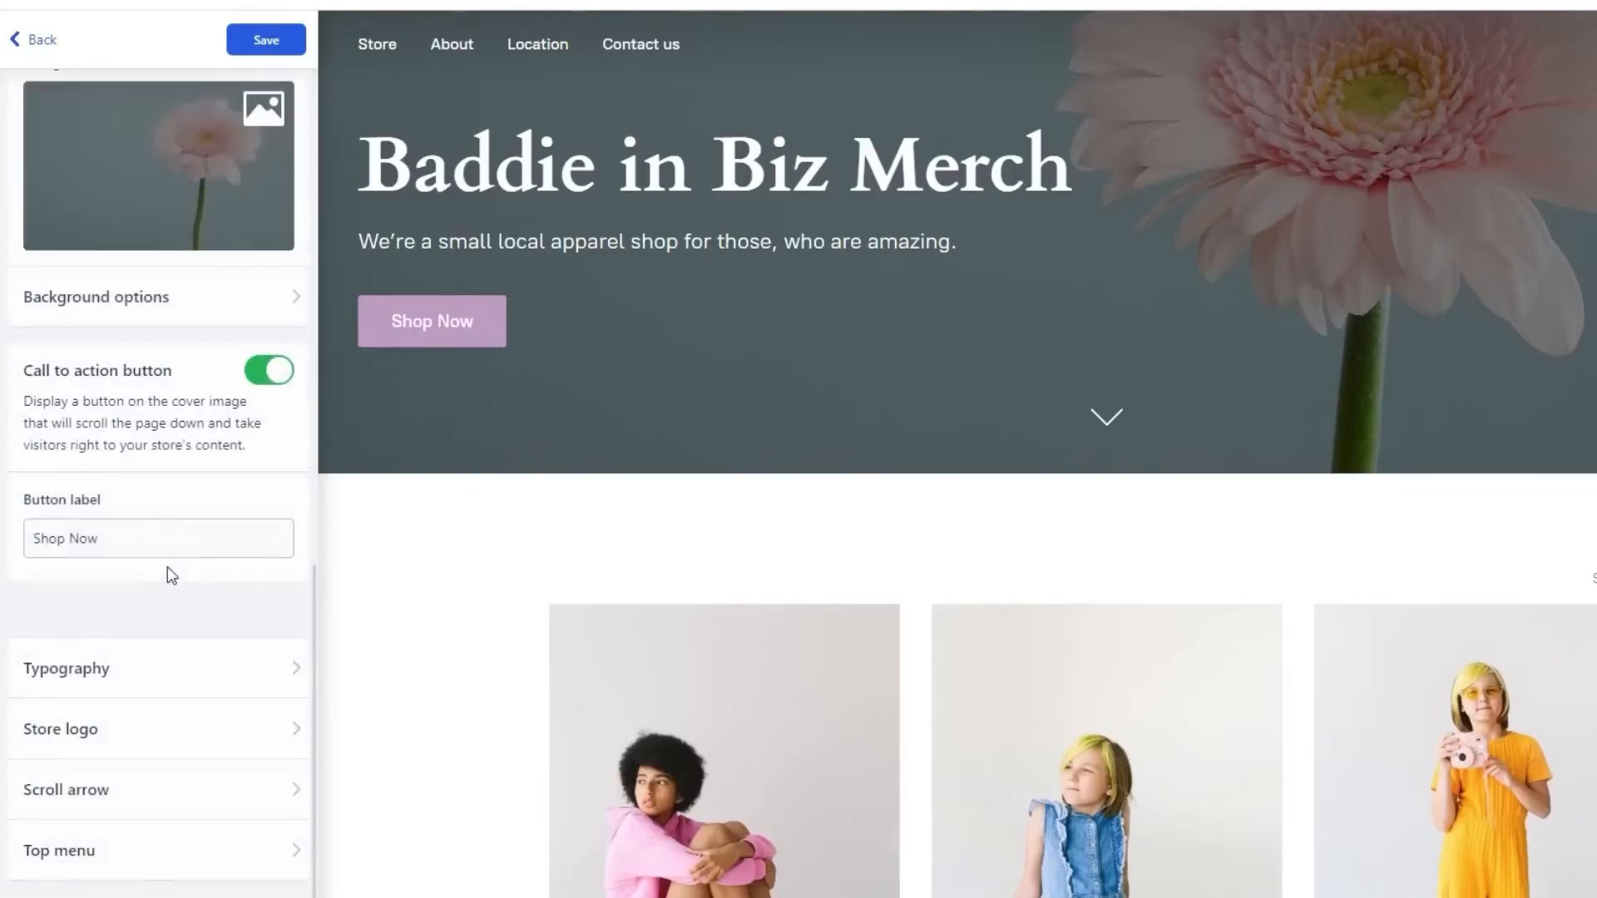
pyautogui.scroll(10, 215, 822)
pyautogui.scroll(2, 218, 818)
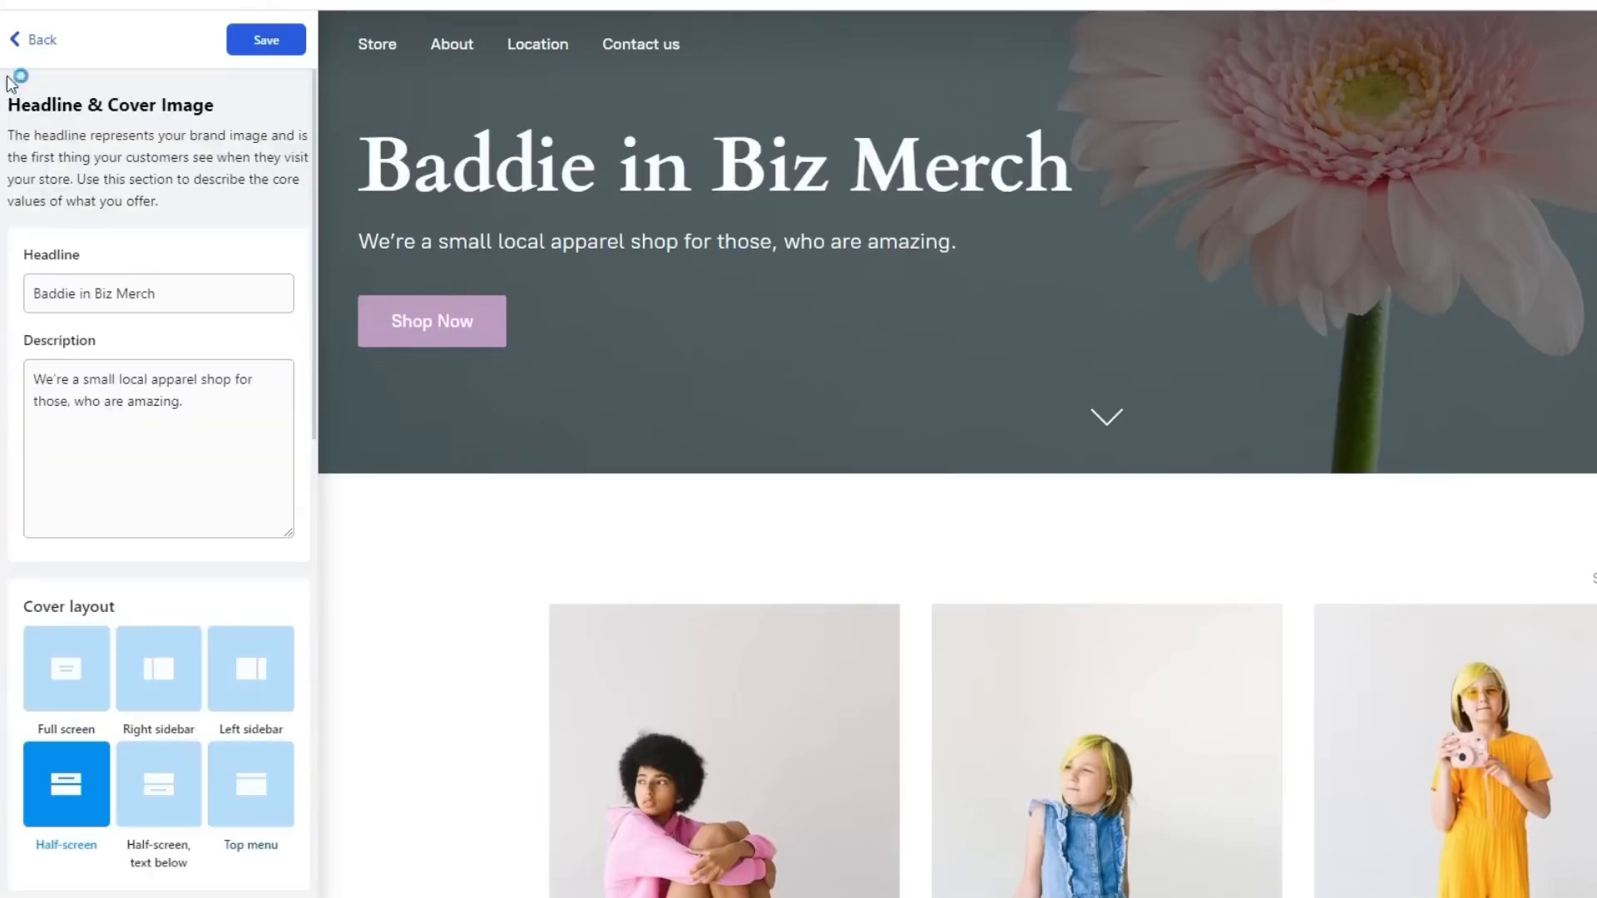
pyautogui.click(267, 41)
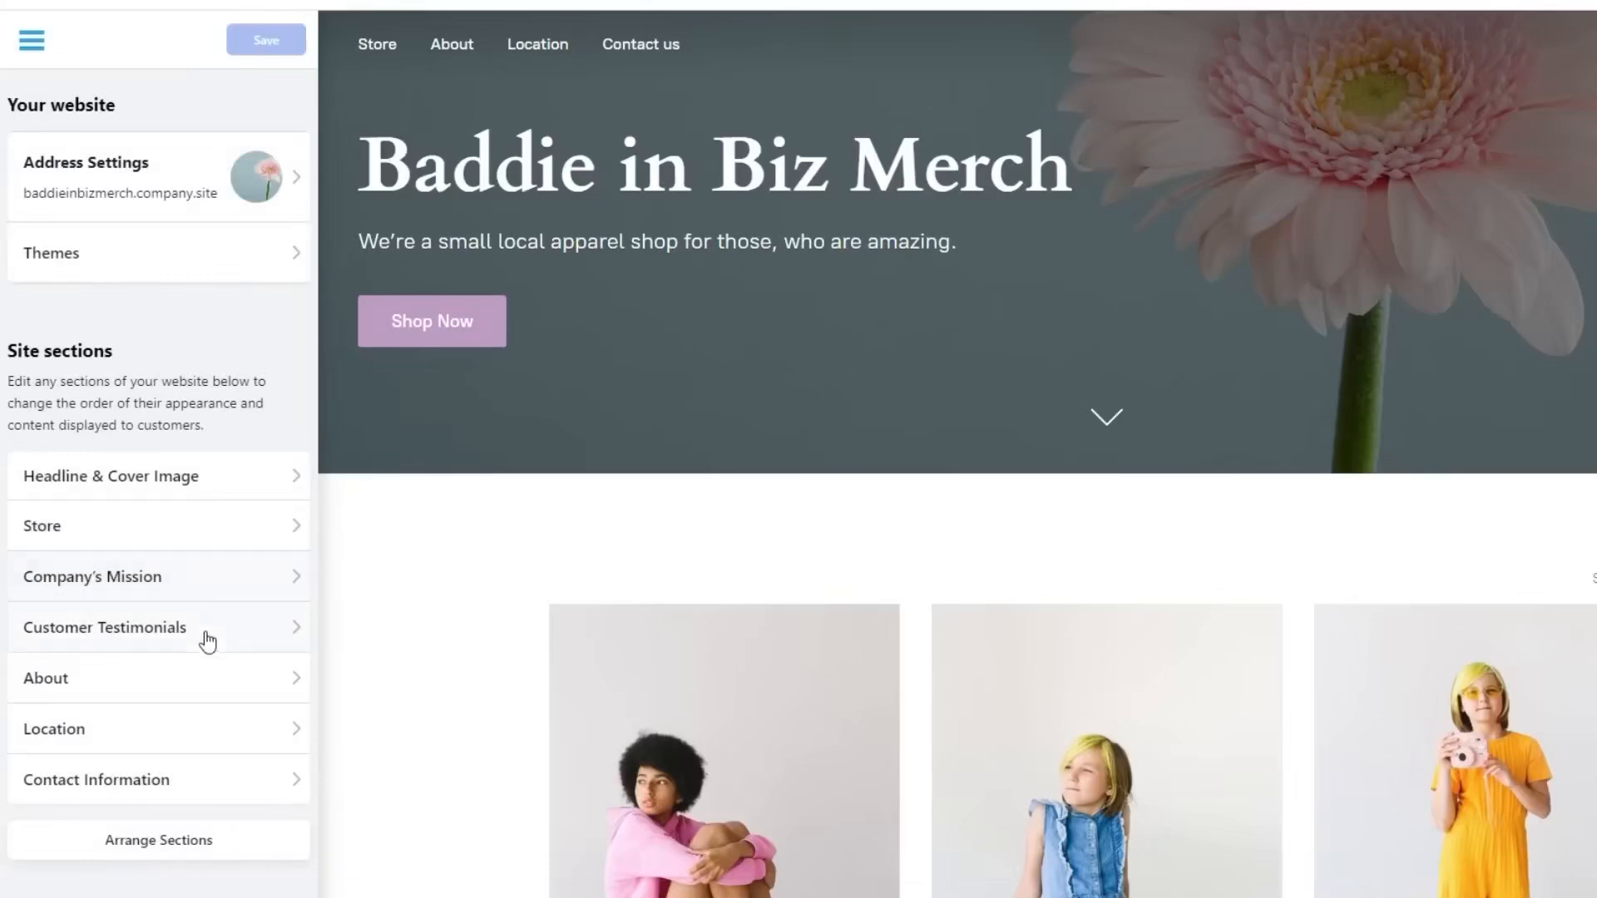
# Look through the customer testimonials and company's mission sections of the website
pyautogui.click(191, 641)
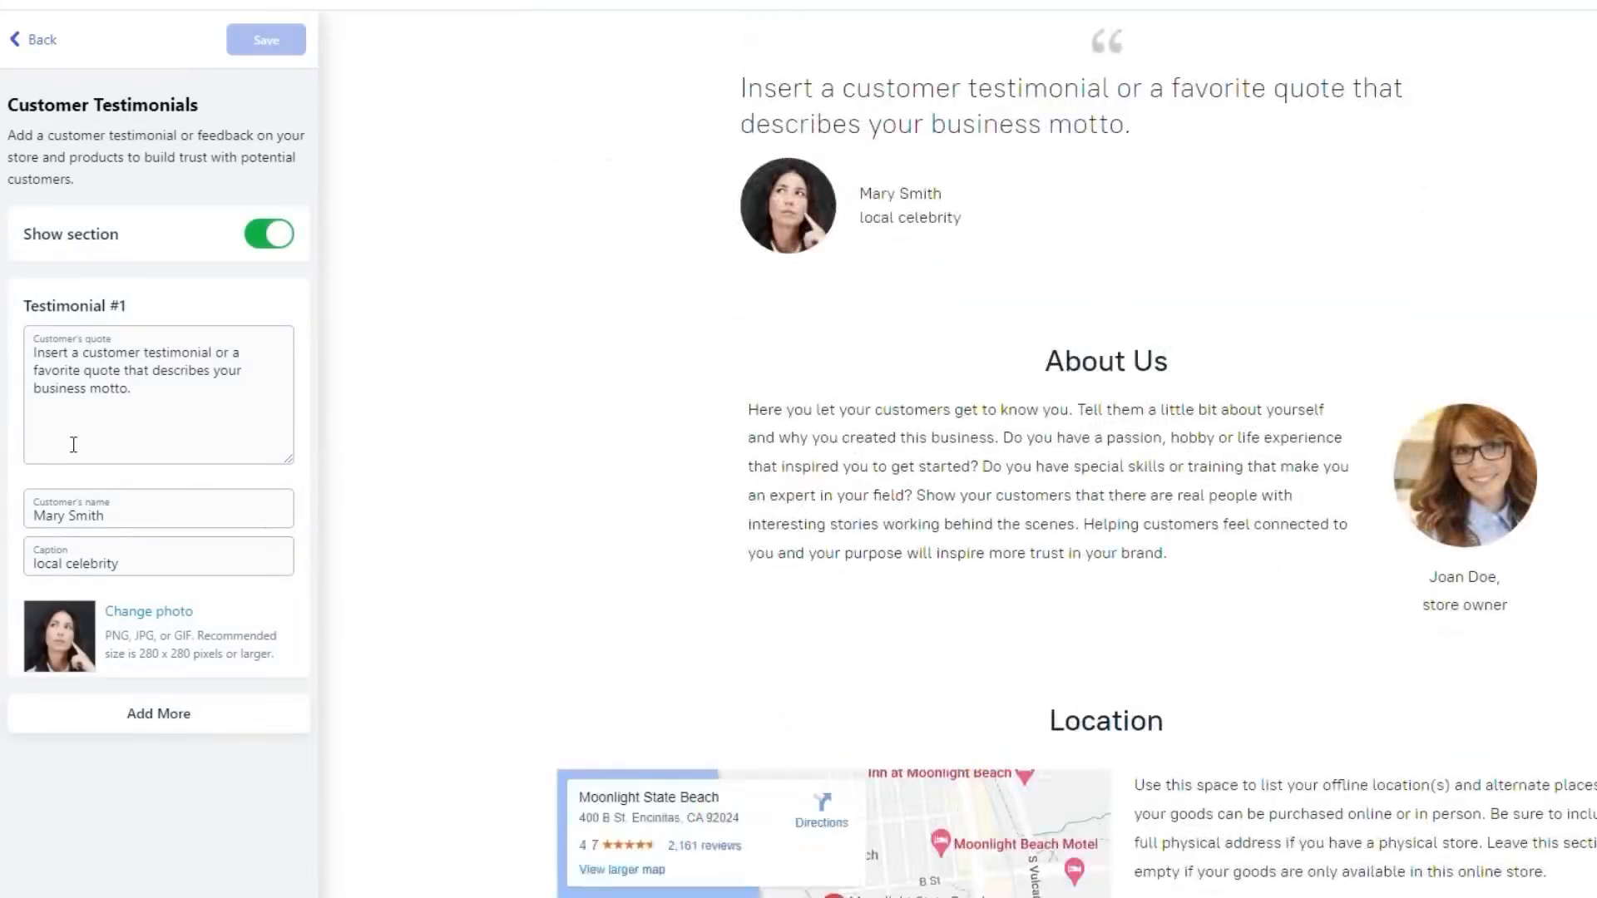
pyautogui.click(41, 42)
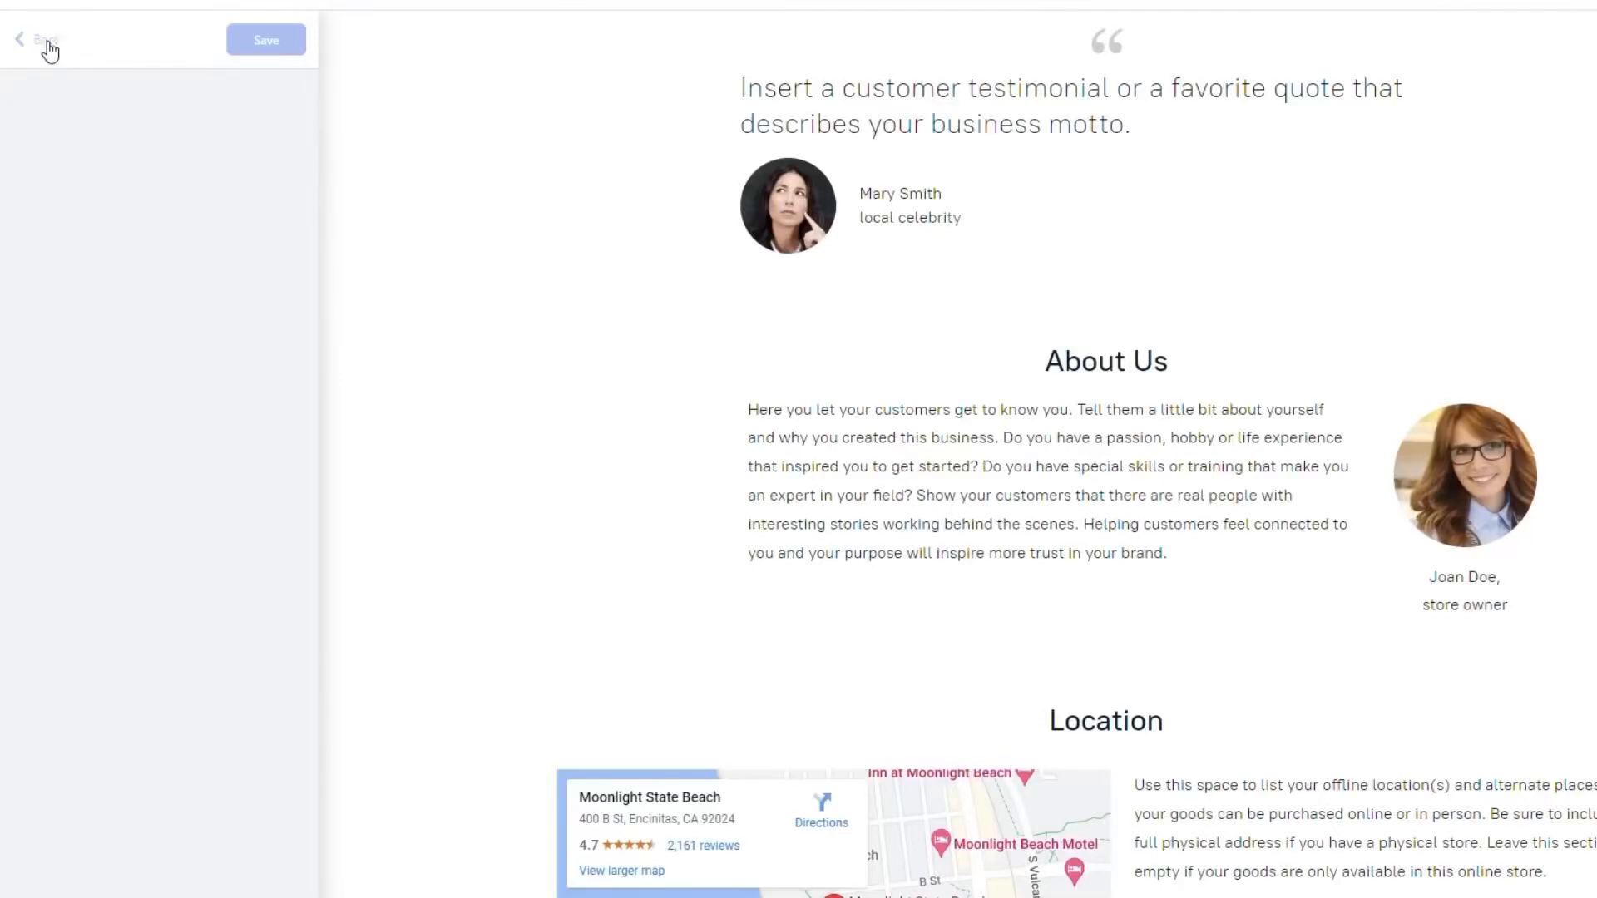
pyautogui.click(169, 596)
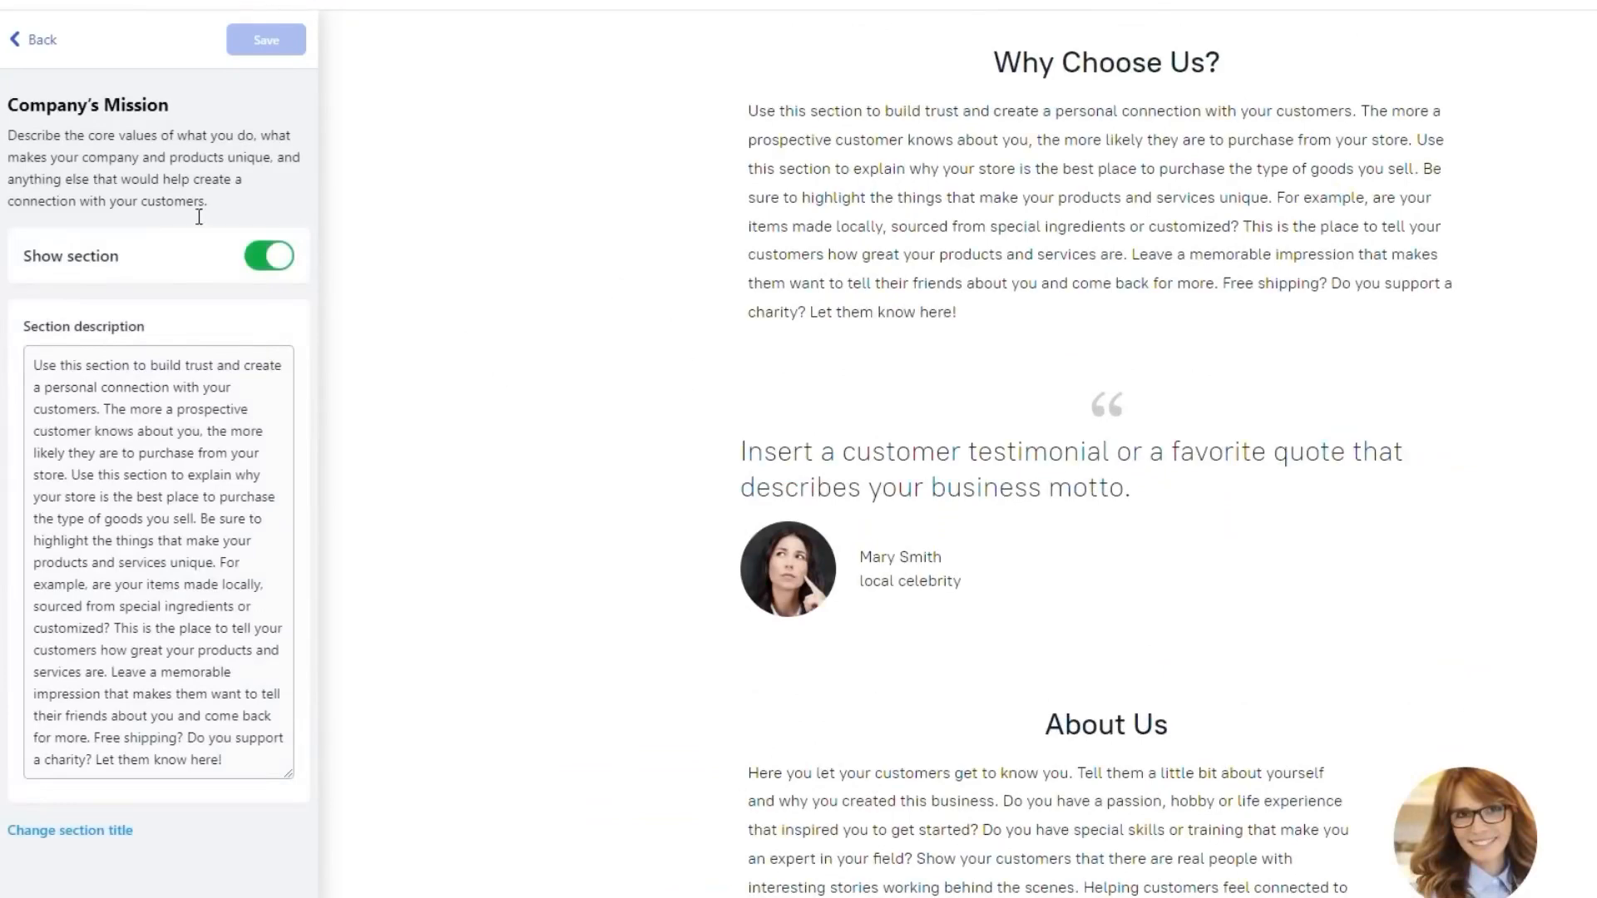
pyautogui.click(52, 50)
# Try smaller product thumbnail sizes in the Store section, set the size back to Large and leave the section
pyautogui.click(183, 526)
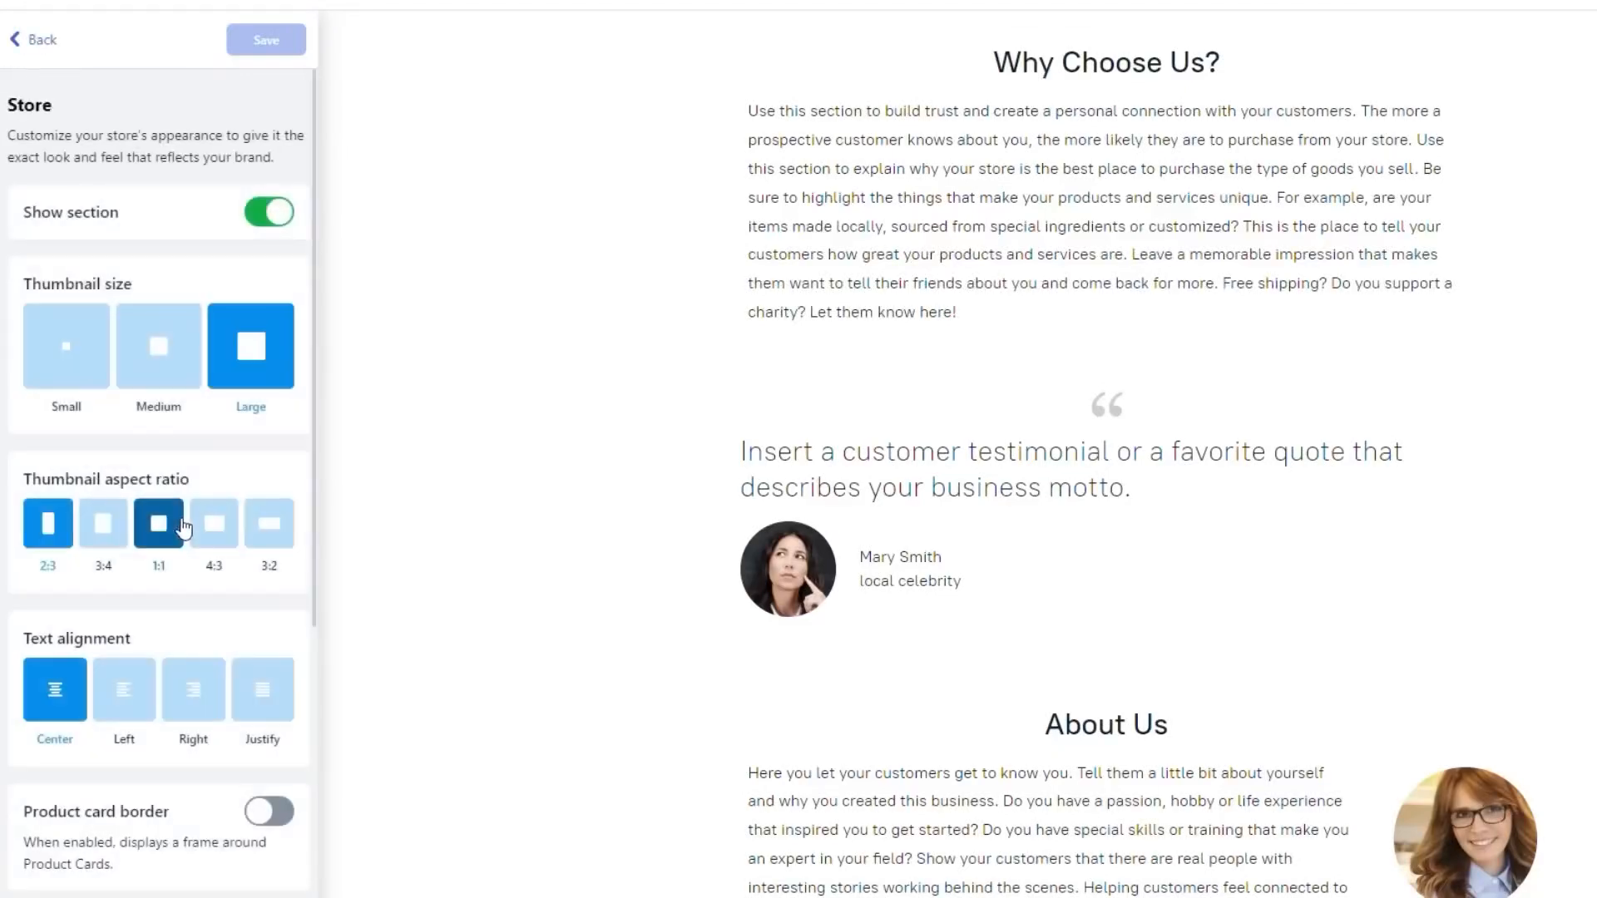
pyautogui.scroll(2, 582, 508)
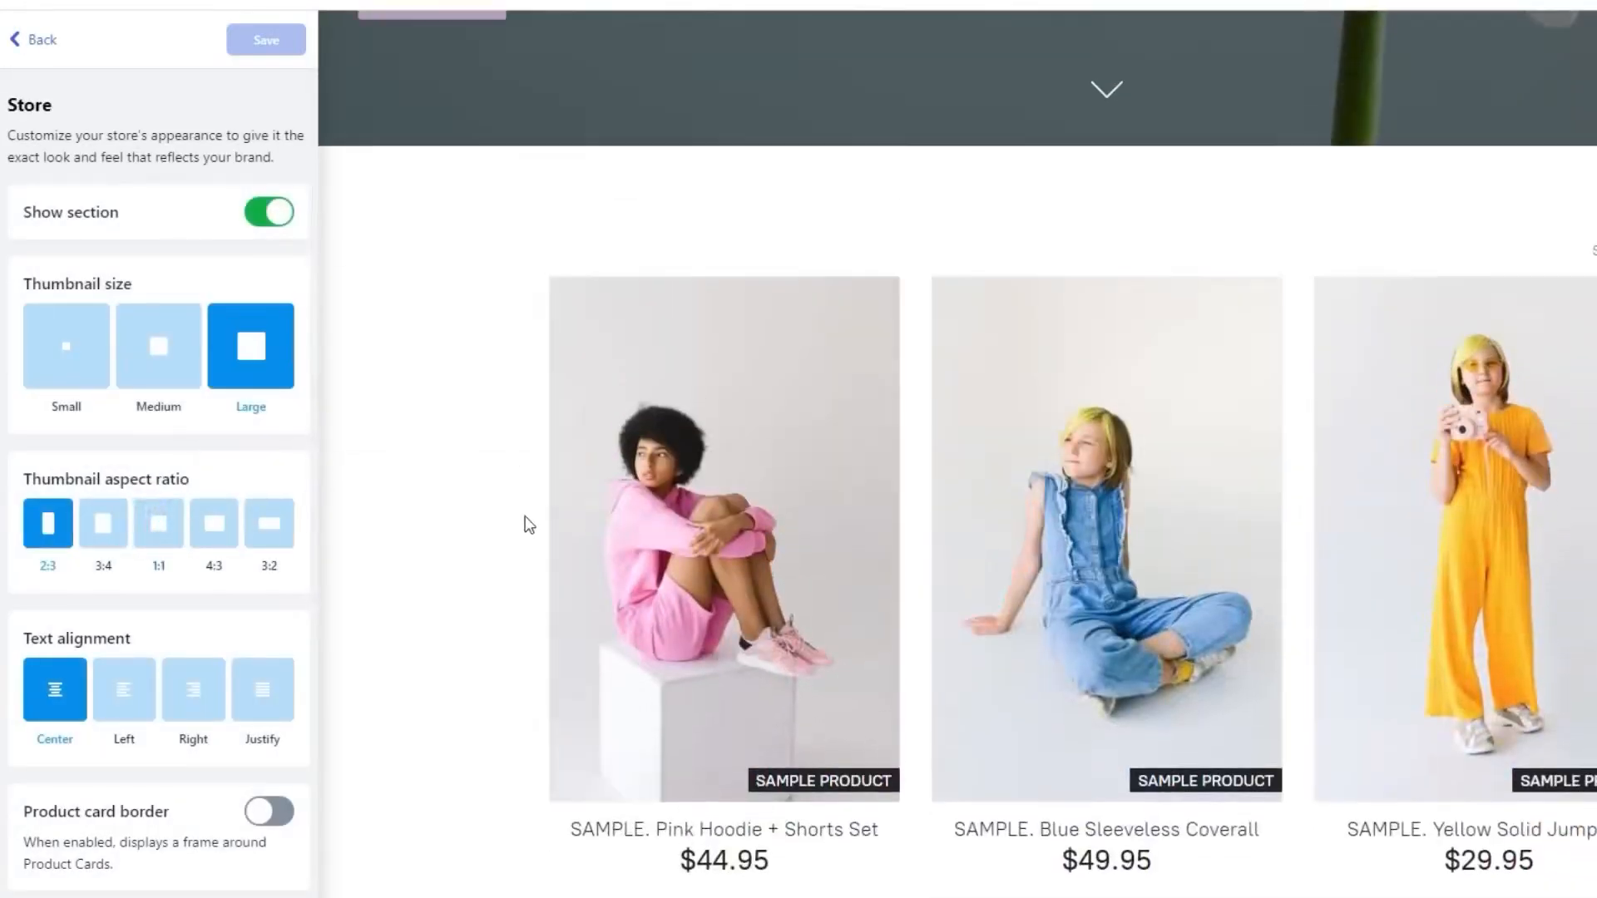
pyautogui.scroll(-2, 532, 507)
pyautogui.click(146, 374)
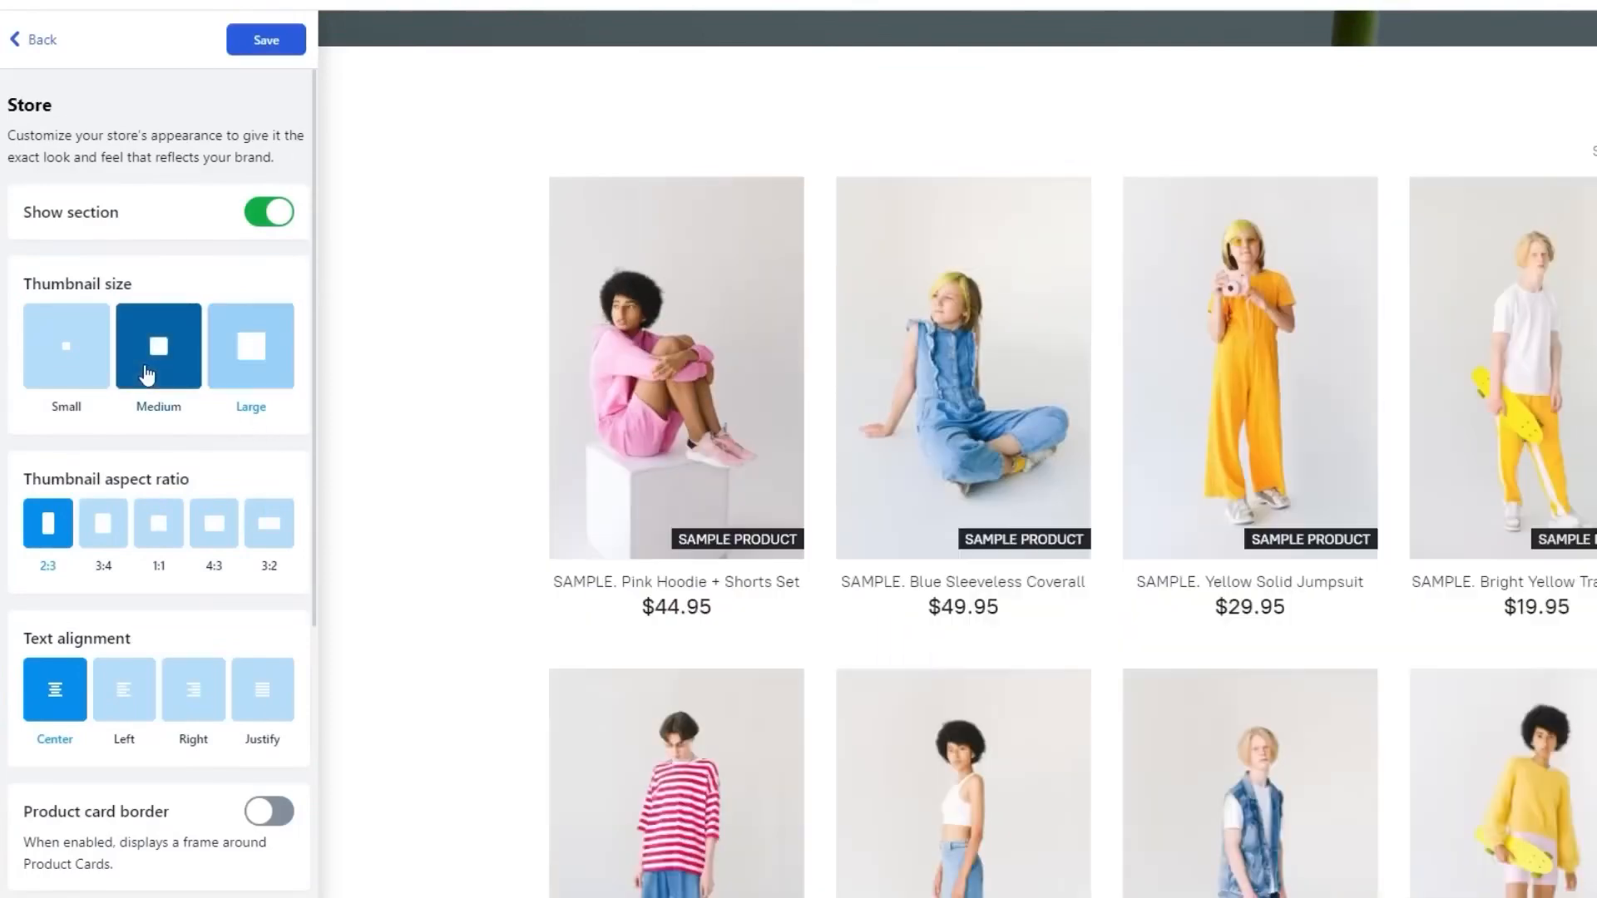
pyautogui.click(98, 359)
pyautogui.click(142, 364)
pyautogui.click(251, 362)
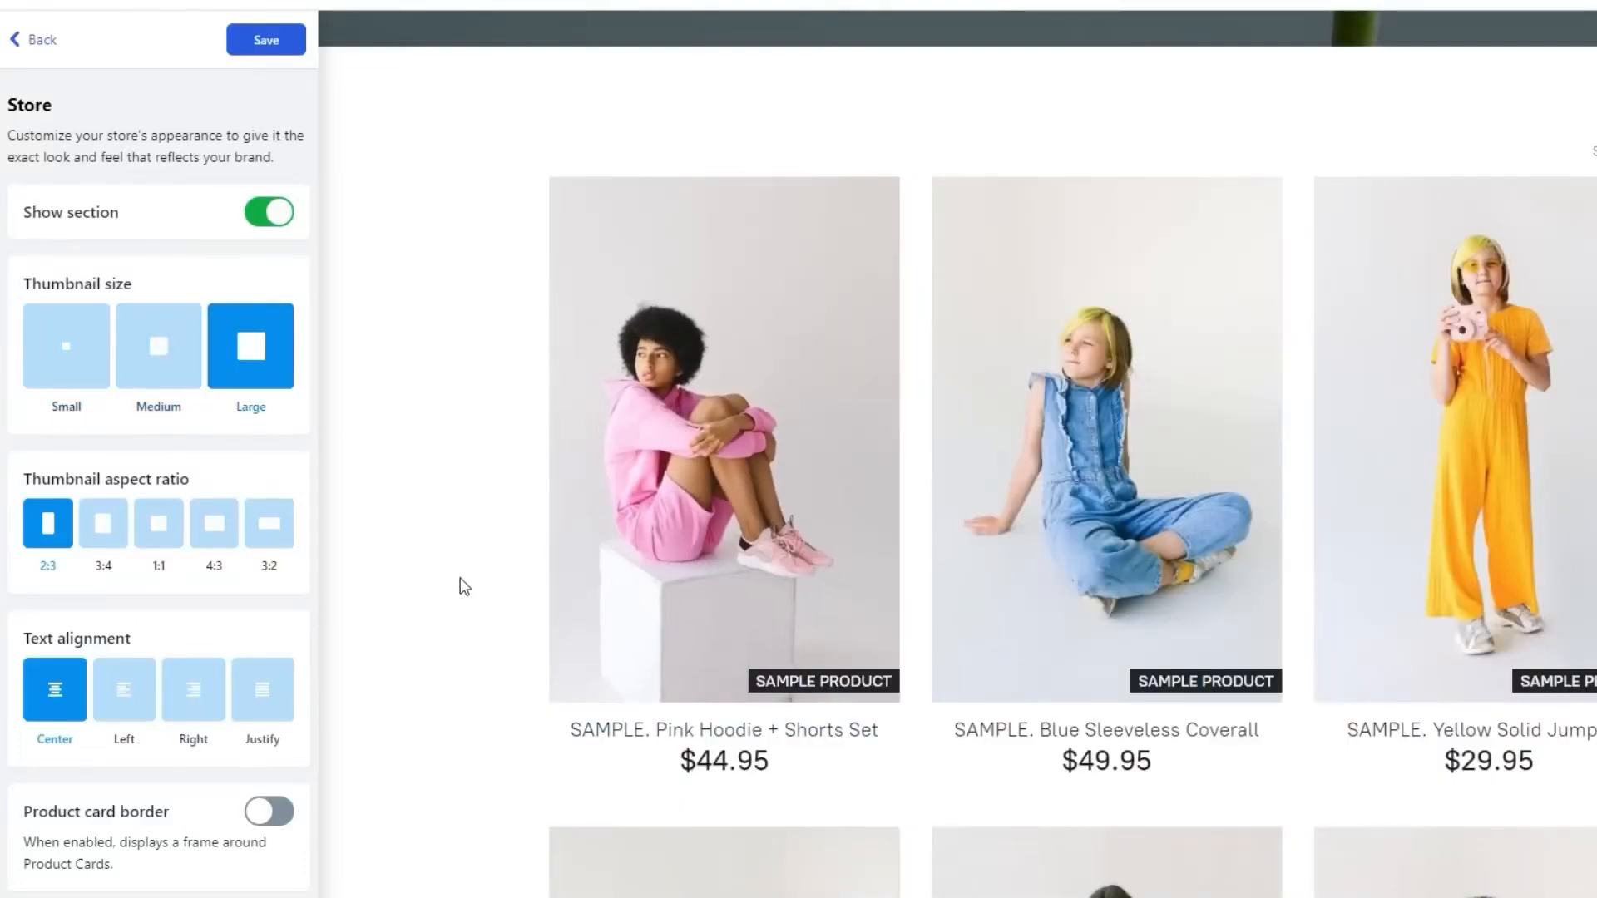
pyautogui.scroll(-5, 452, 571)
pyautogui.click(40, 39)
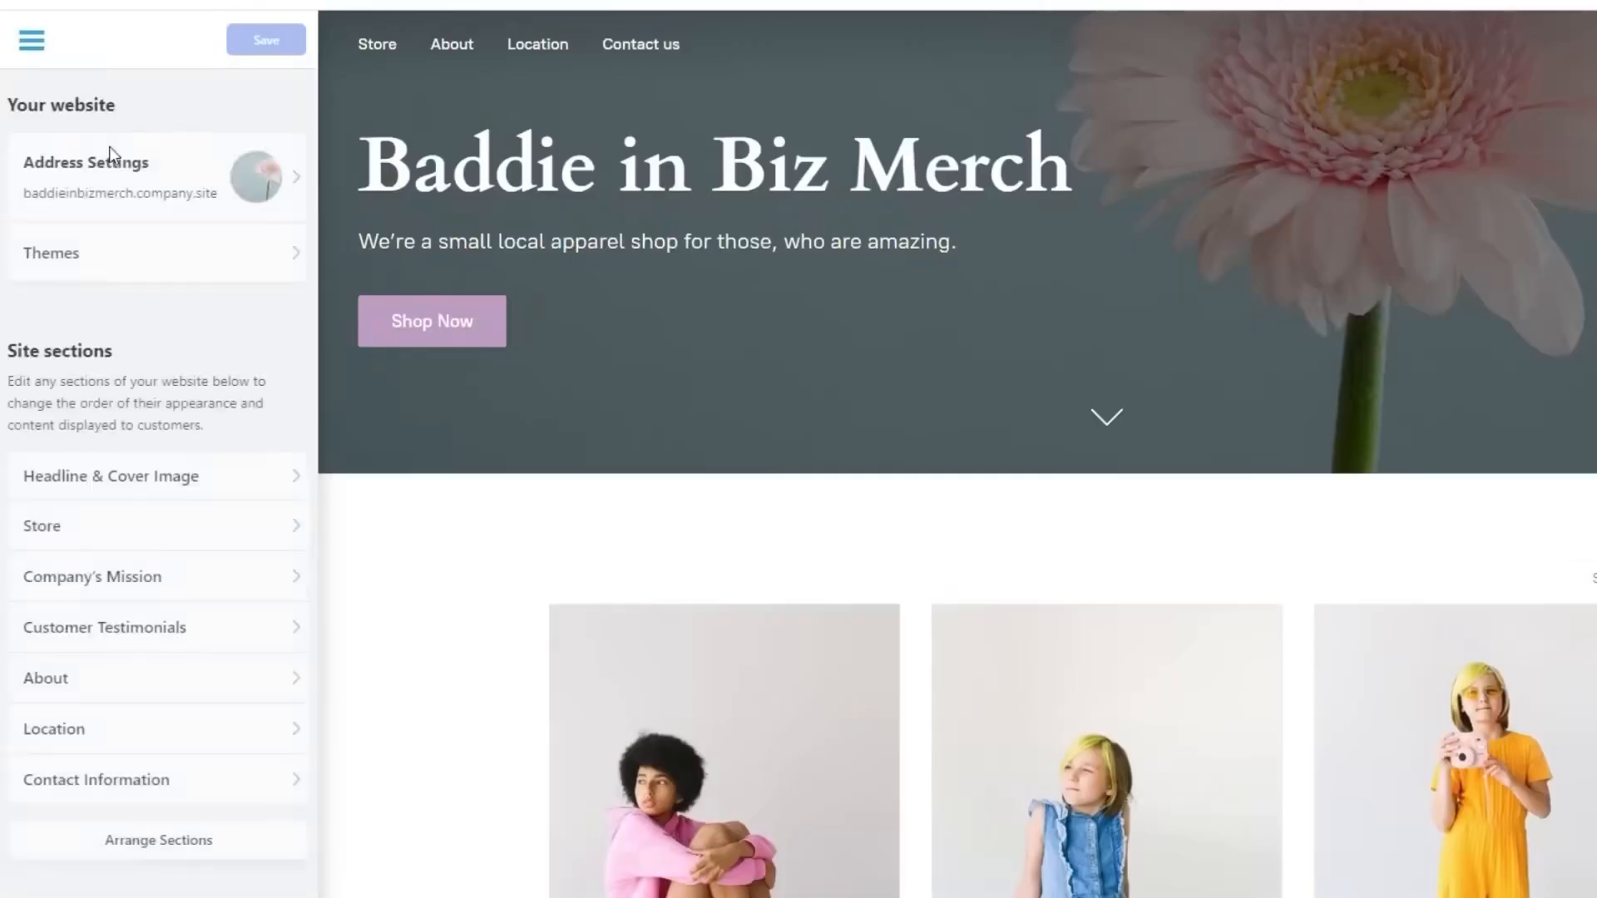
# Look over the storefront preview and return to the store dashboard
pyautogui.scroll(-3, 1044, 487)
pyautogui.scroll(3, 1045, 496)
pyautogui.scroll(-10, 956, 454)
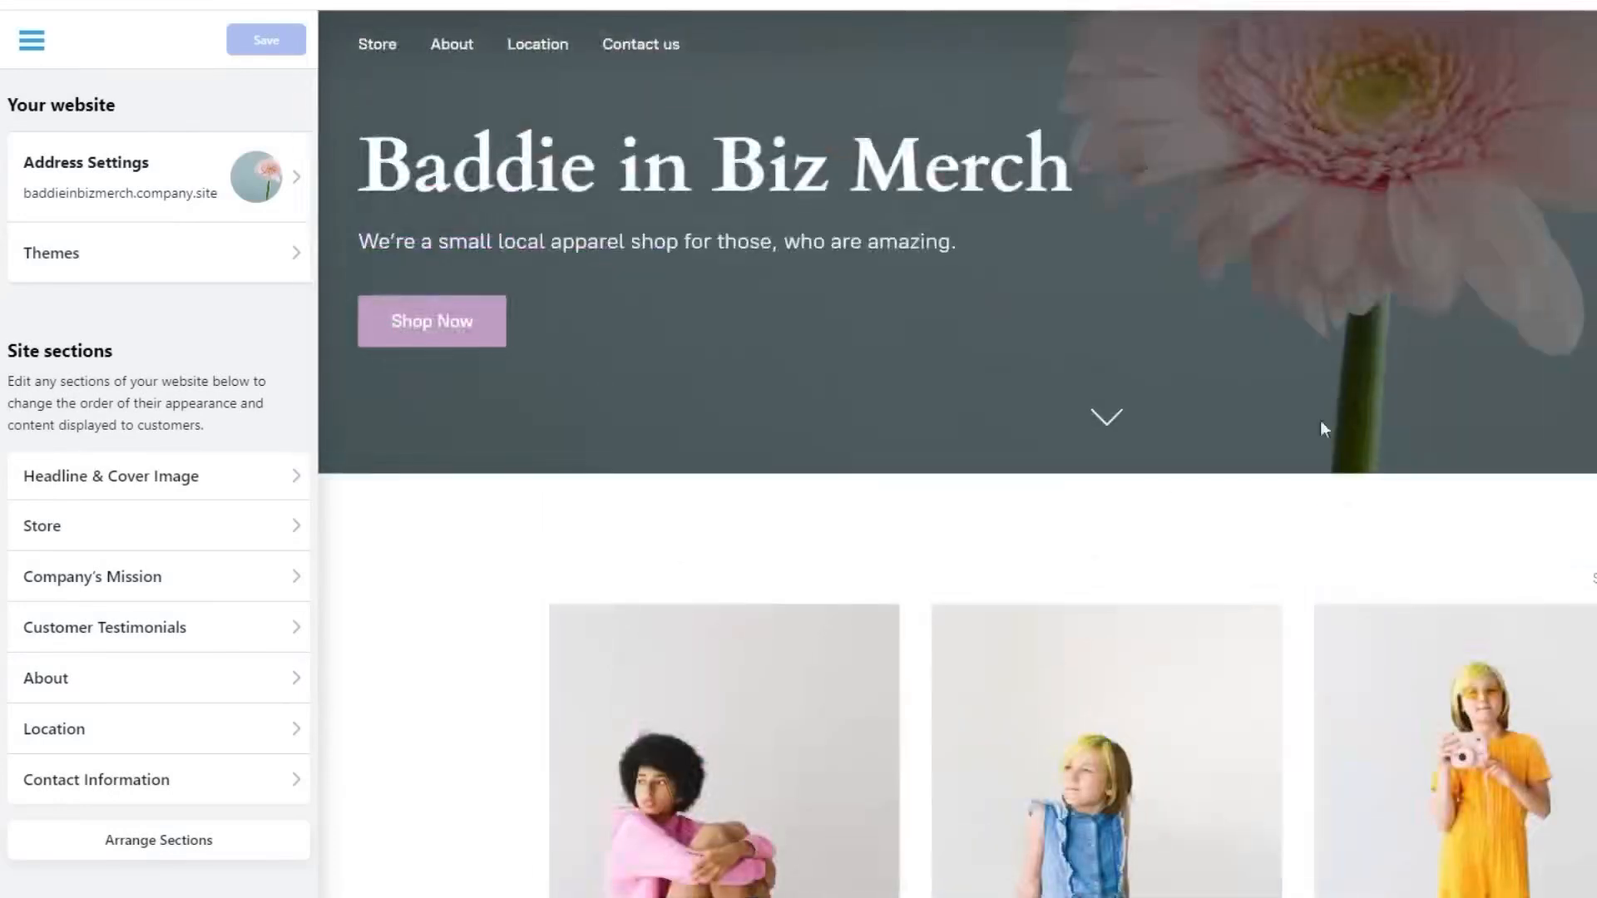
pyautogui.click(32, 43)
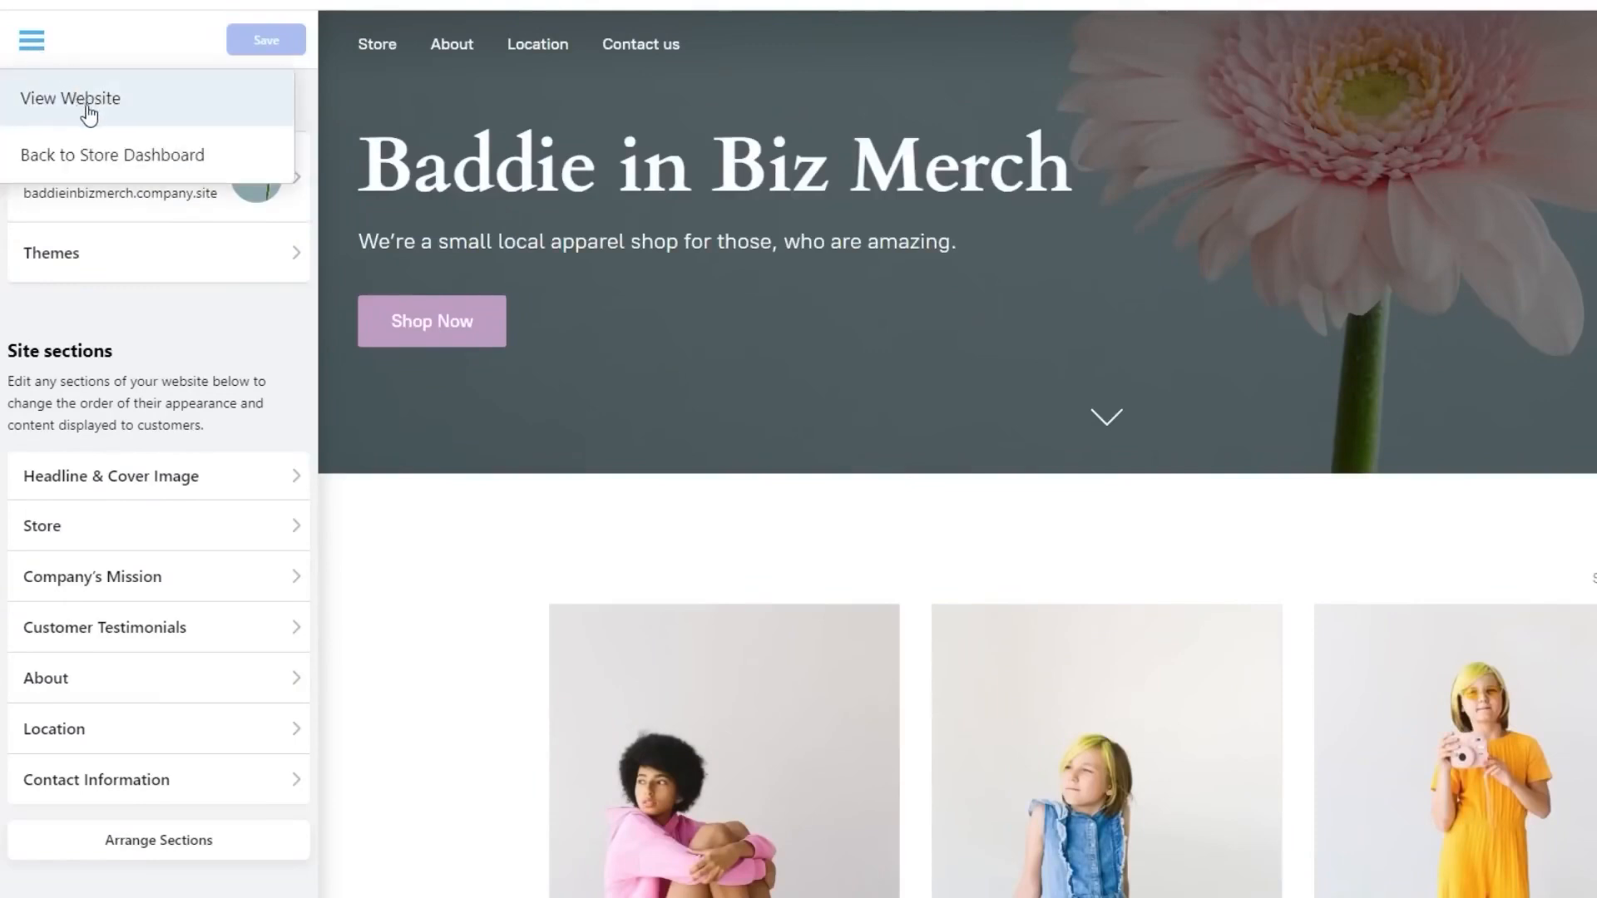
pyautogui.click(170, 165)
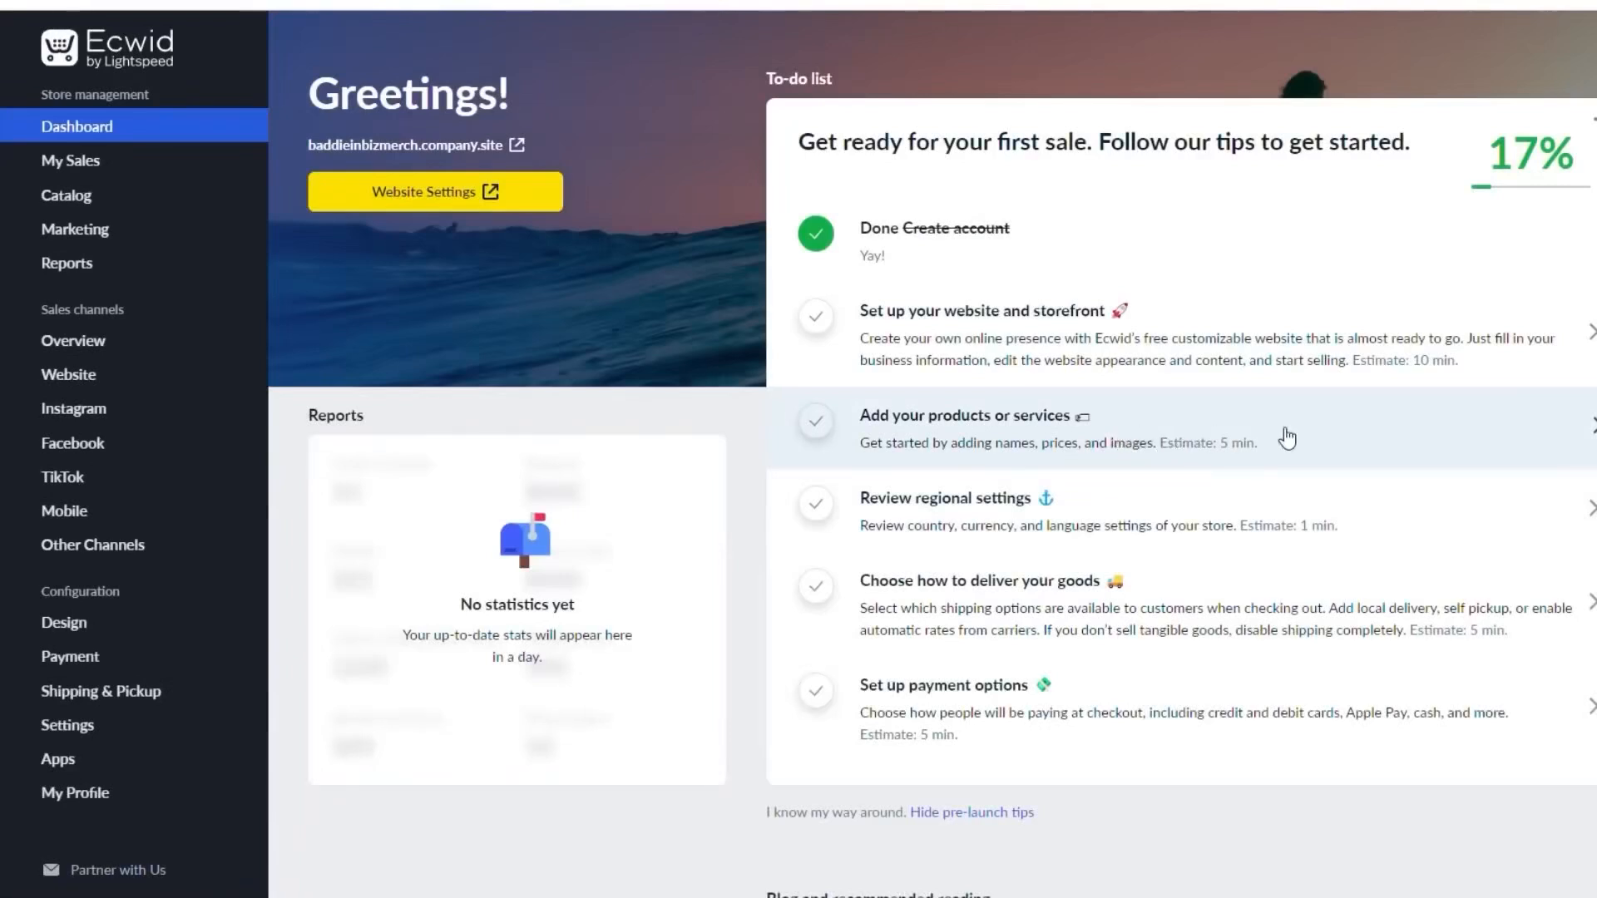
# Open the sample Blue Denim Long Skirt from the product list and review its description and product details
pyautogui.click(1237, 439)
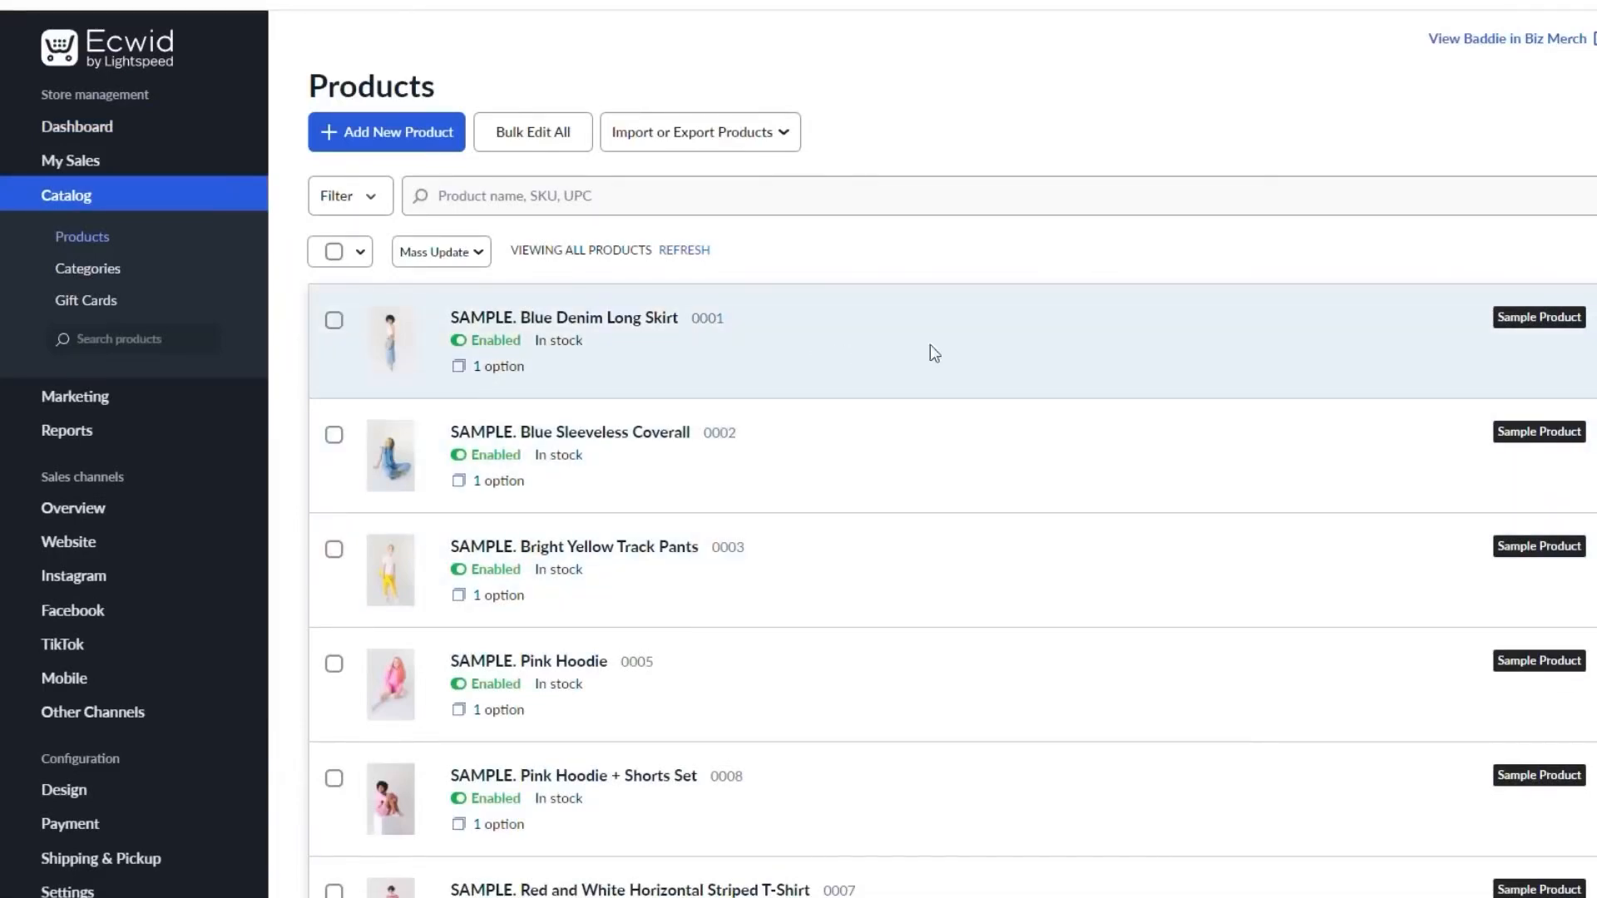
pyautogui.click(564, 317)
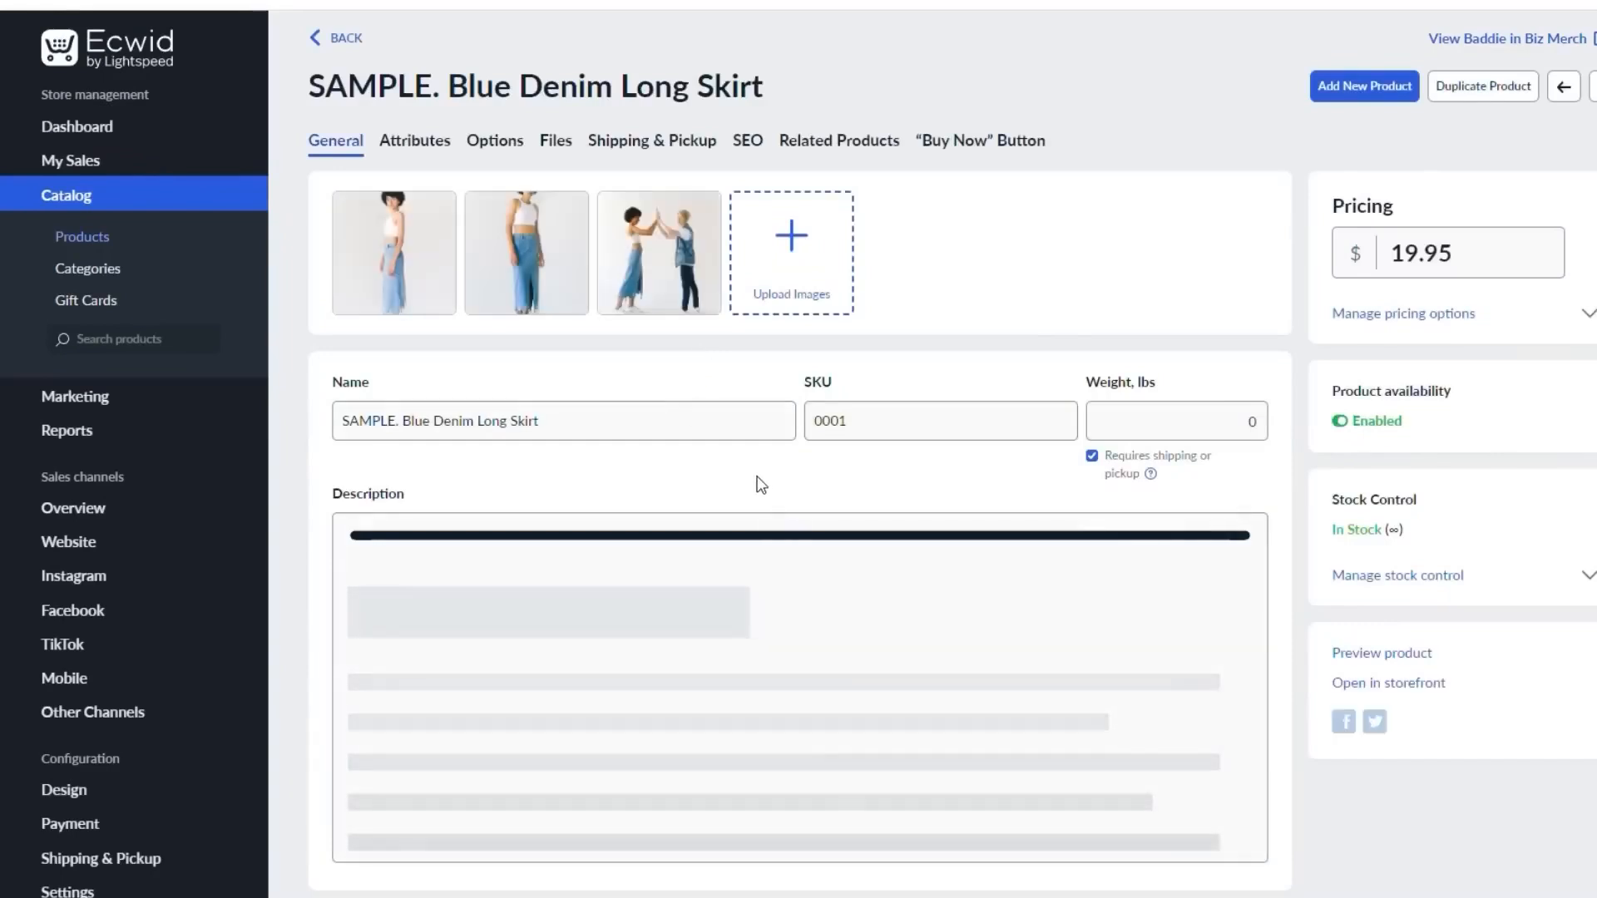
pyautogui.scroll(-2, 466, 759)
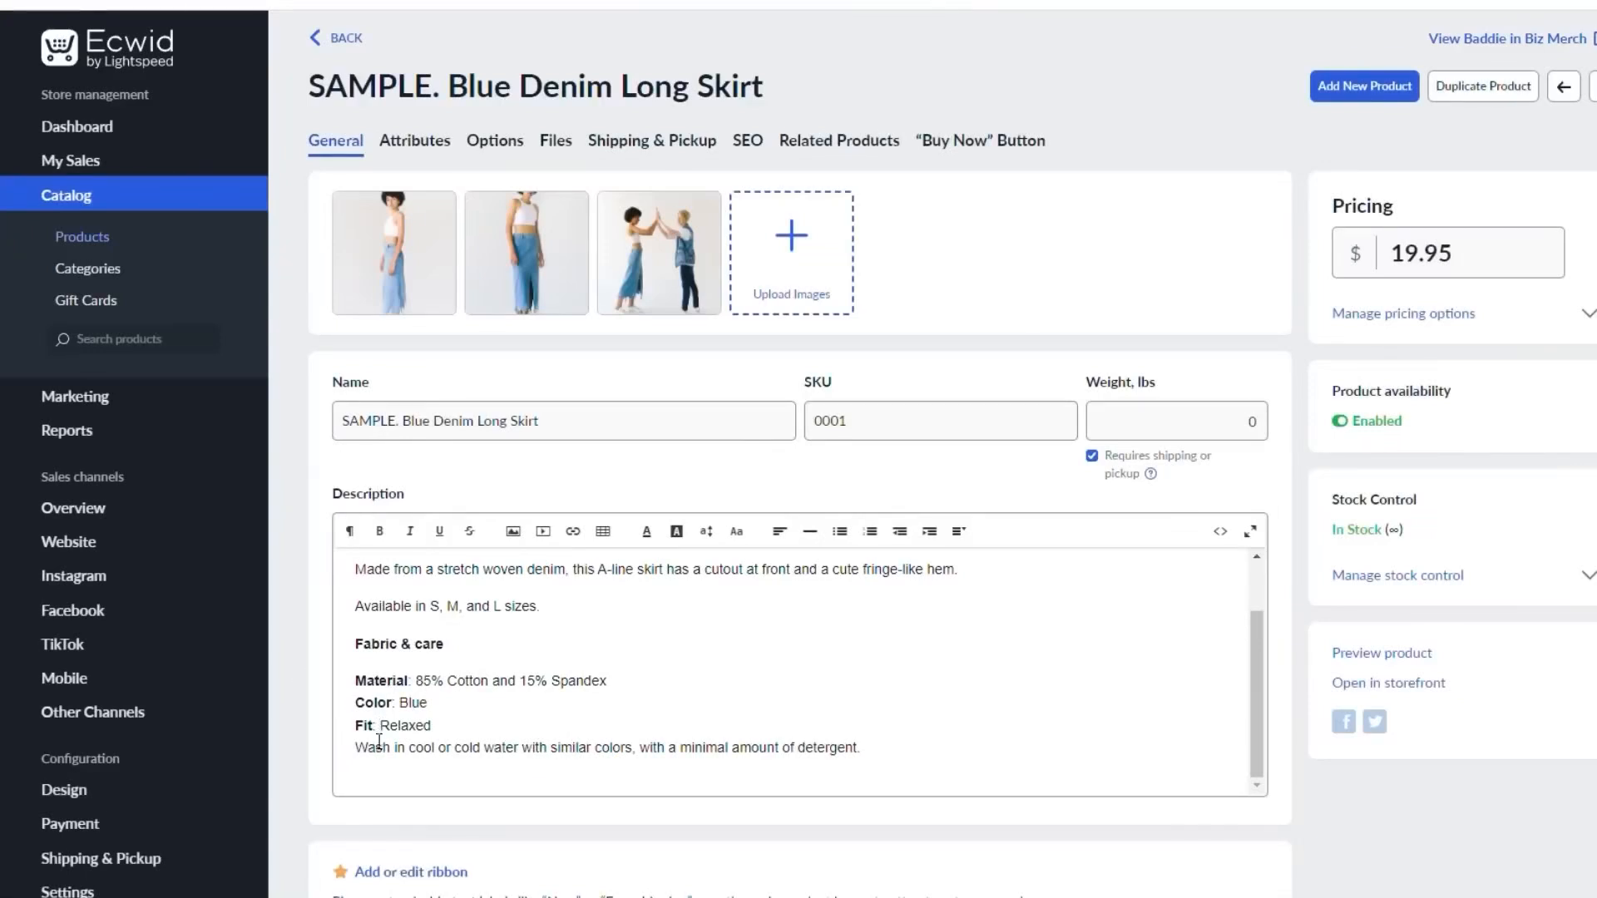
pyautogui.scroll(2, 377, 753)
pyautogui.moveTo(358, 676); pyautogui.dragTo(596, 699)
pyautogui.click(554, 703)
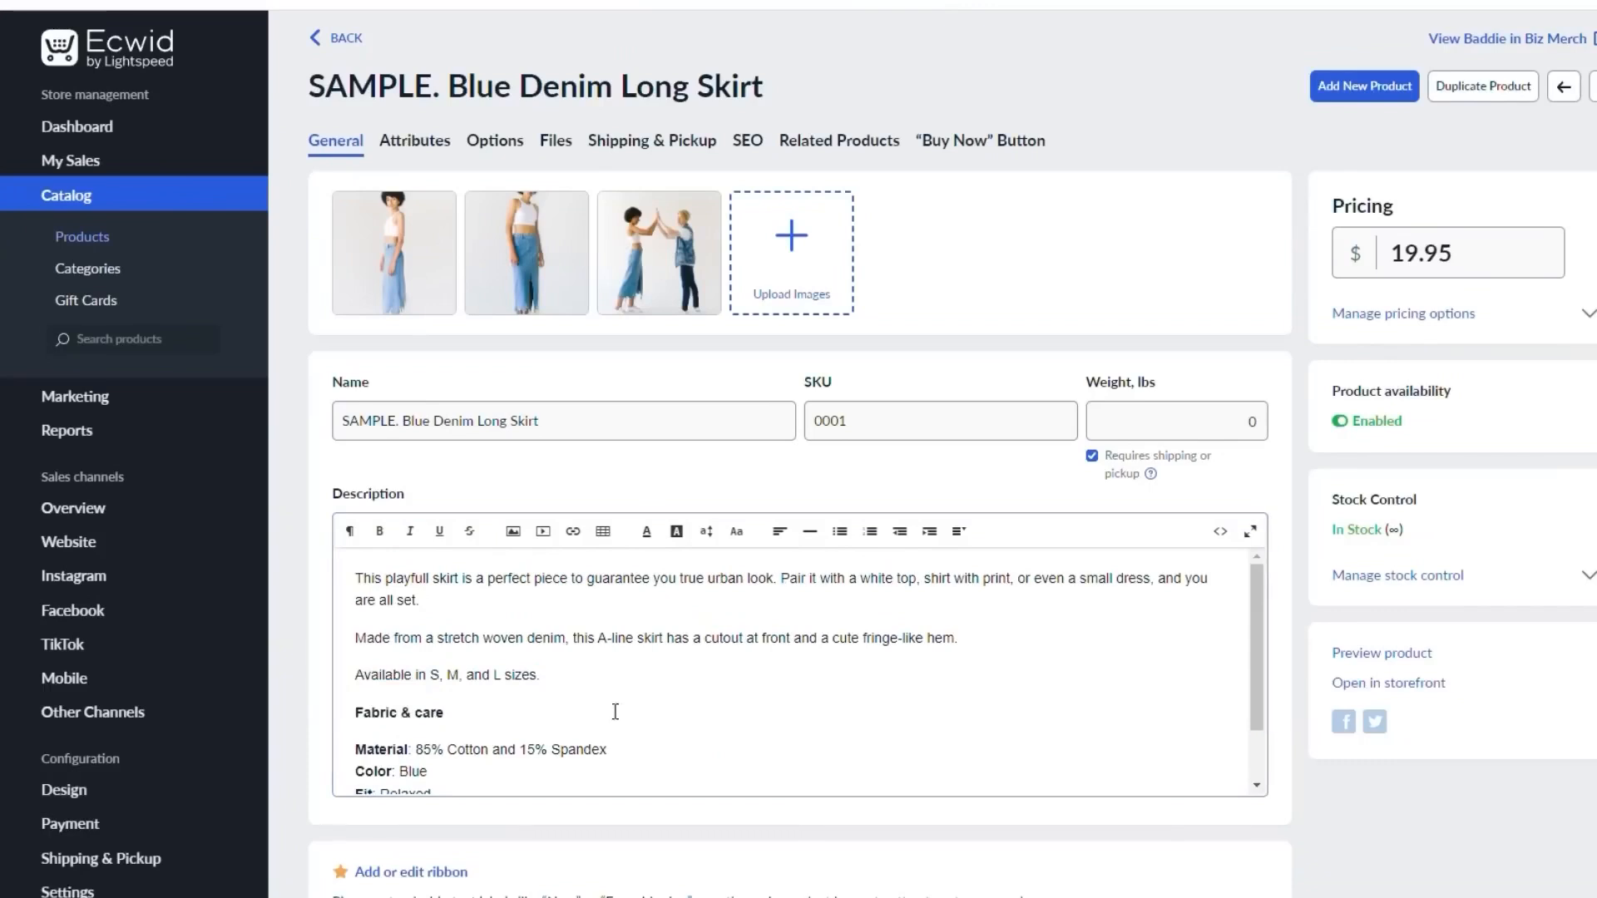
pyautogui.scroll(-2, 1307, 501)
pyautogui.scroll(-1, 1263, 576)
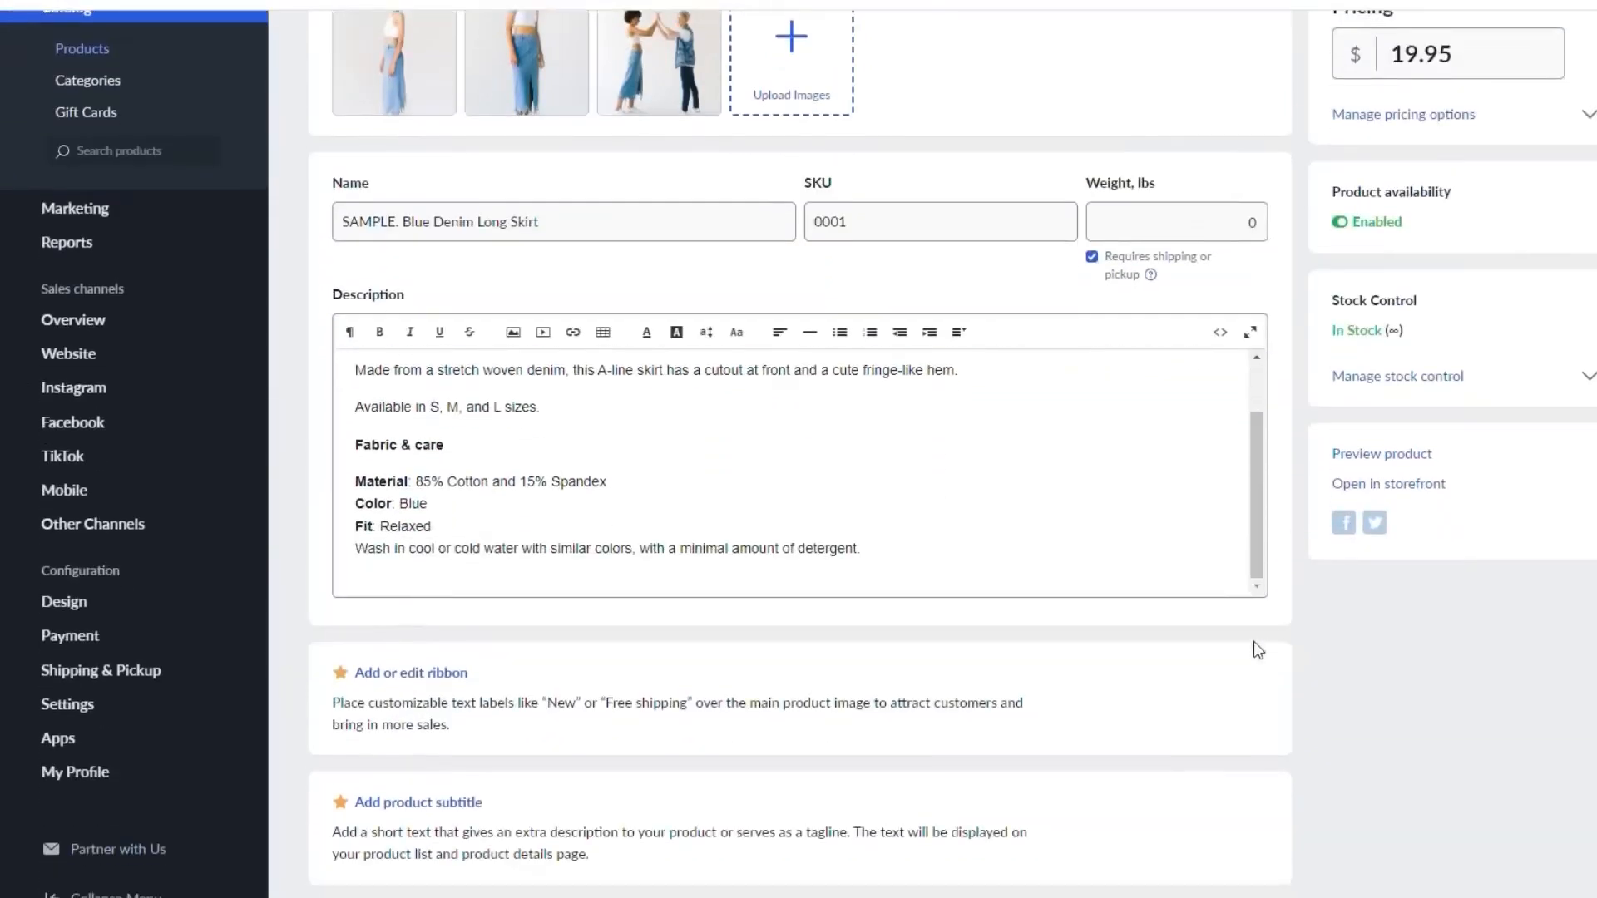
# Clear the product's SKU and rename the product to "Unisex Faith over Fear Shirt"
pyautogui.scroll(1, 478, 782)
pyautogui.scroll(1, 580, 576)
pyautogui.scroll(1, 581, 577)
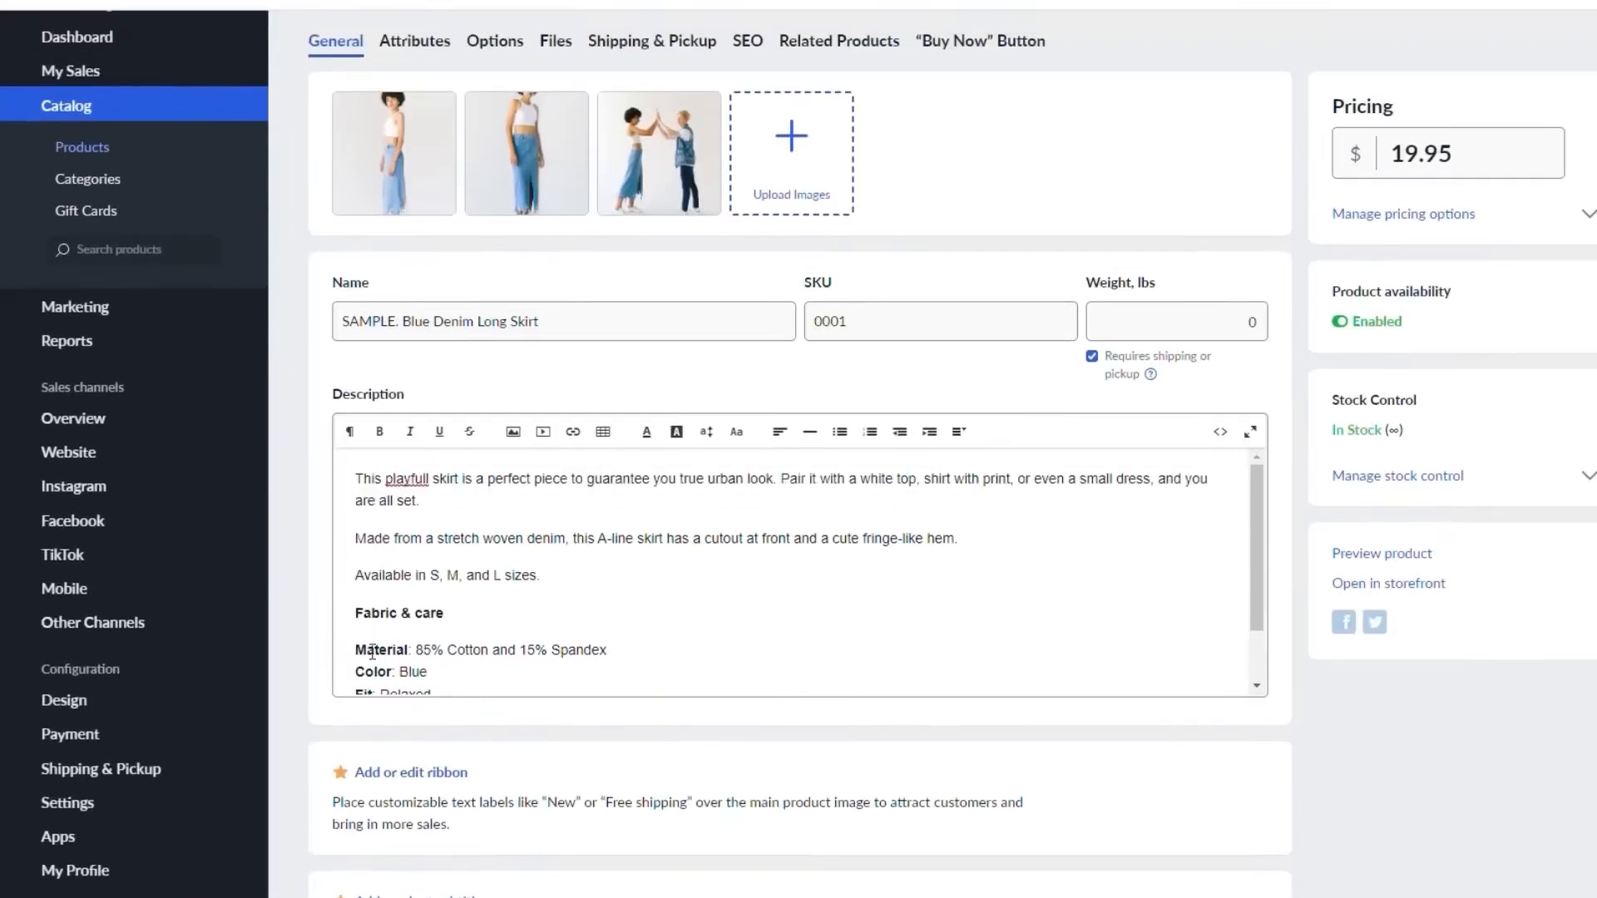
pyautogui.doubleClick(890, 316)
pyautogui.press('BackSpace')
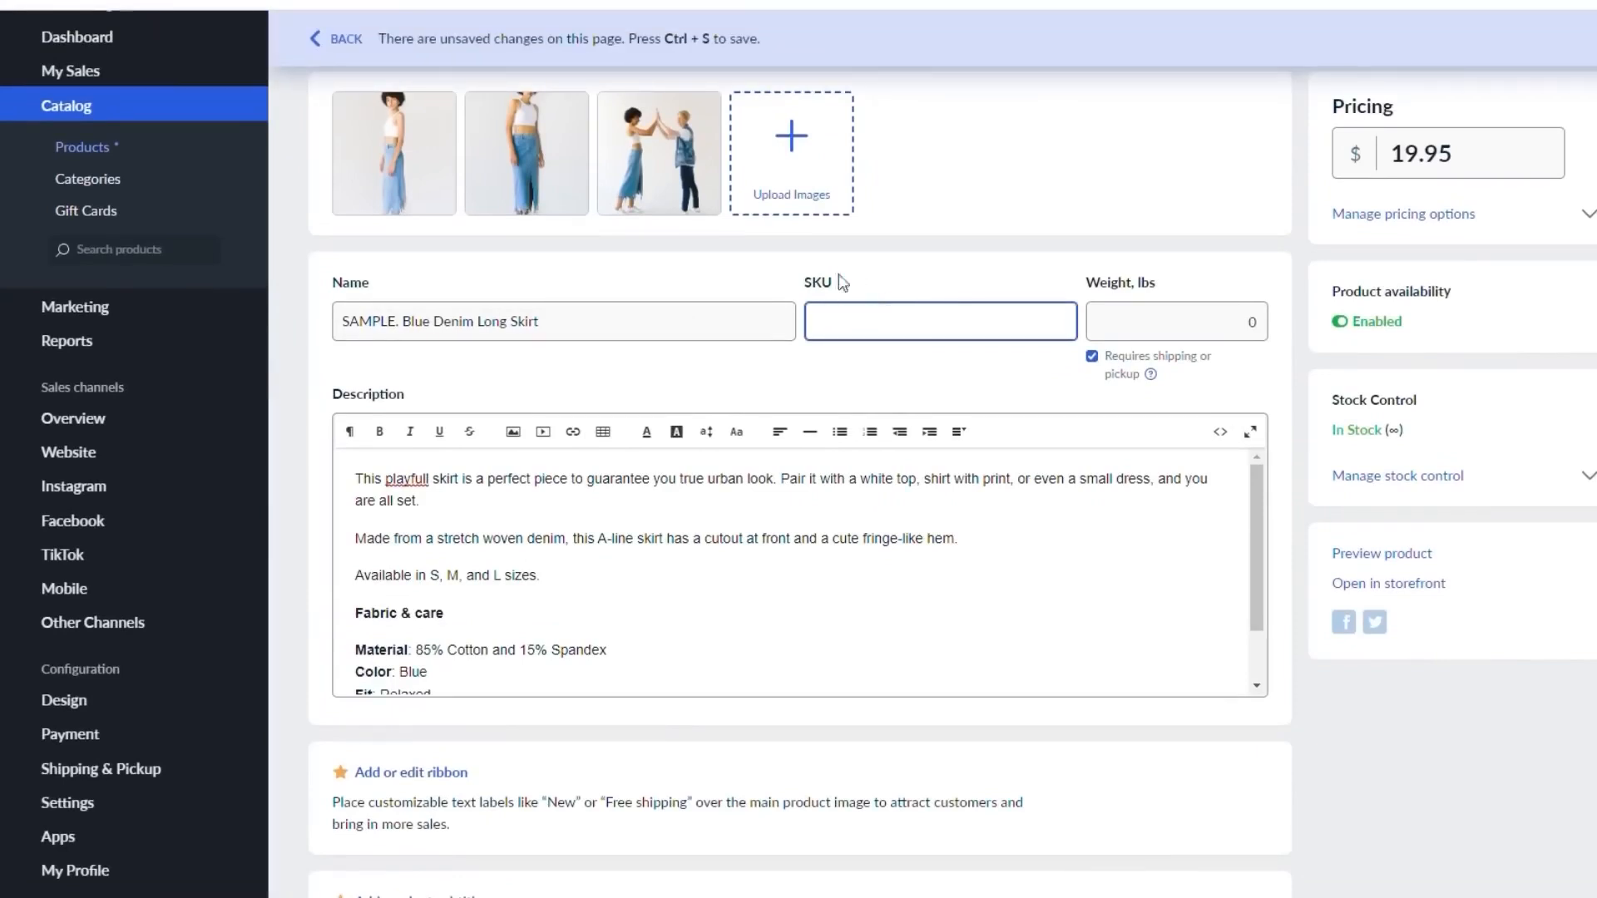
pyautogui.scroll(2, 832, 304)
pyautogui.moveTo(574, 428); pyautogui.dragTo(327, 440)
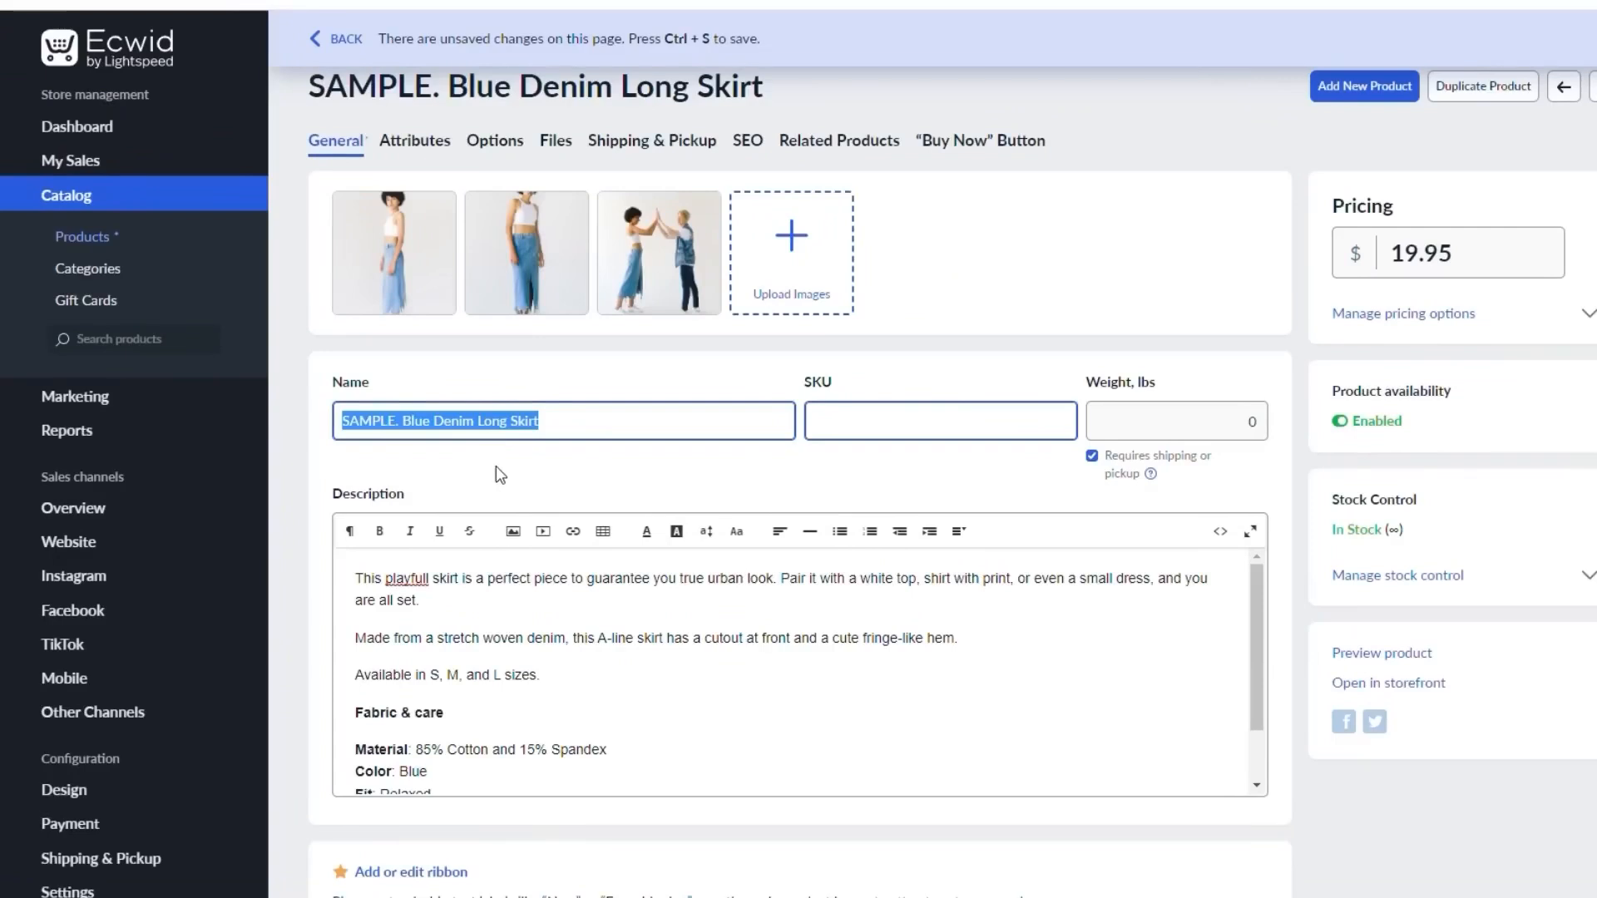
pyautogui.write('Unis')
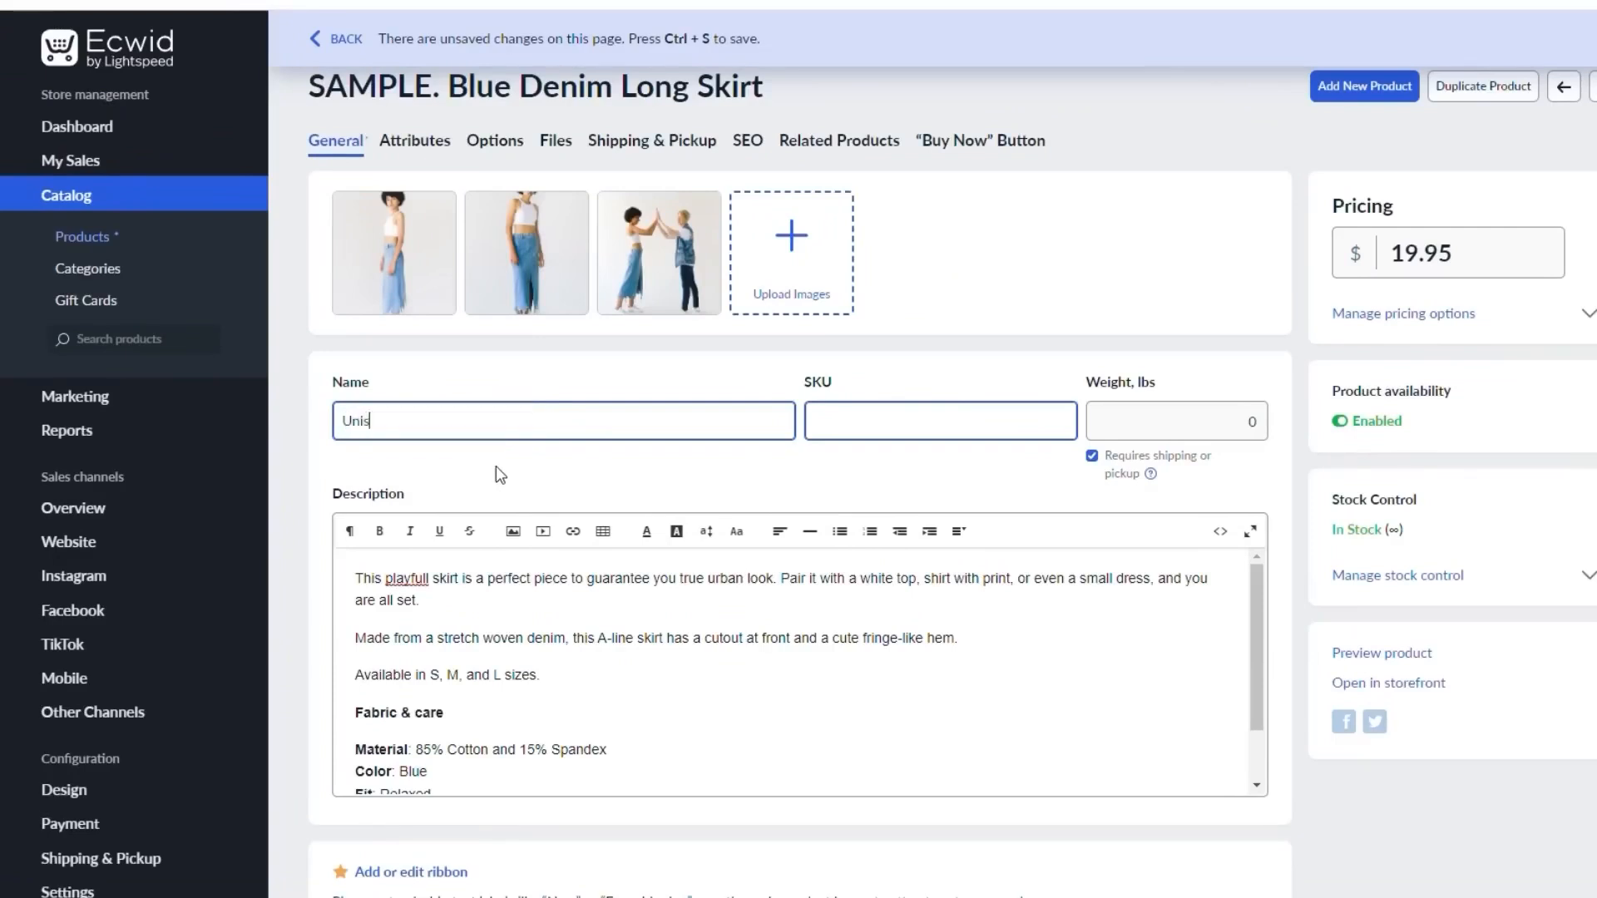
pyautogui.write('ex Faith over Fear Shirt')
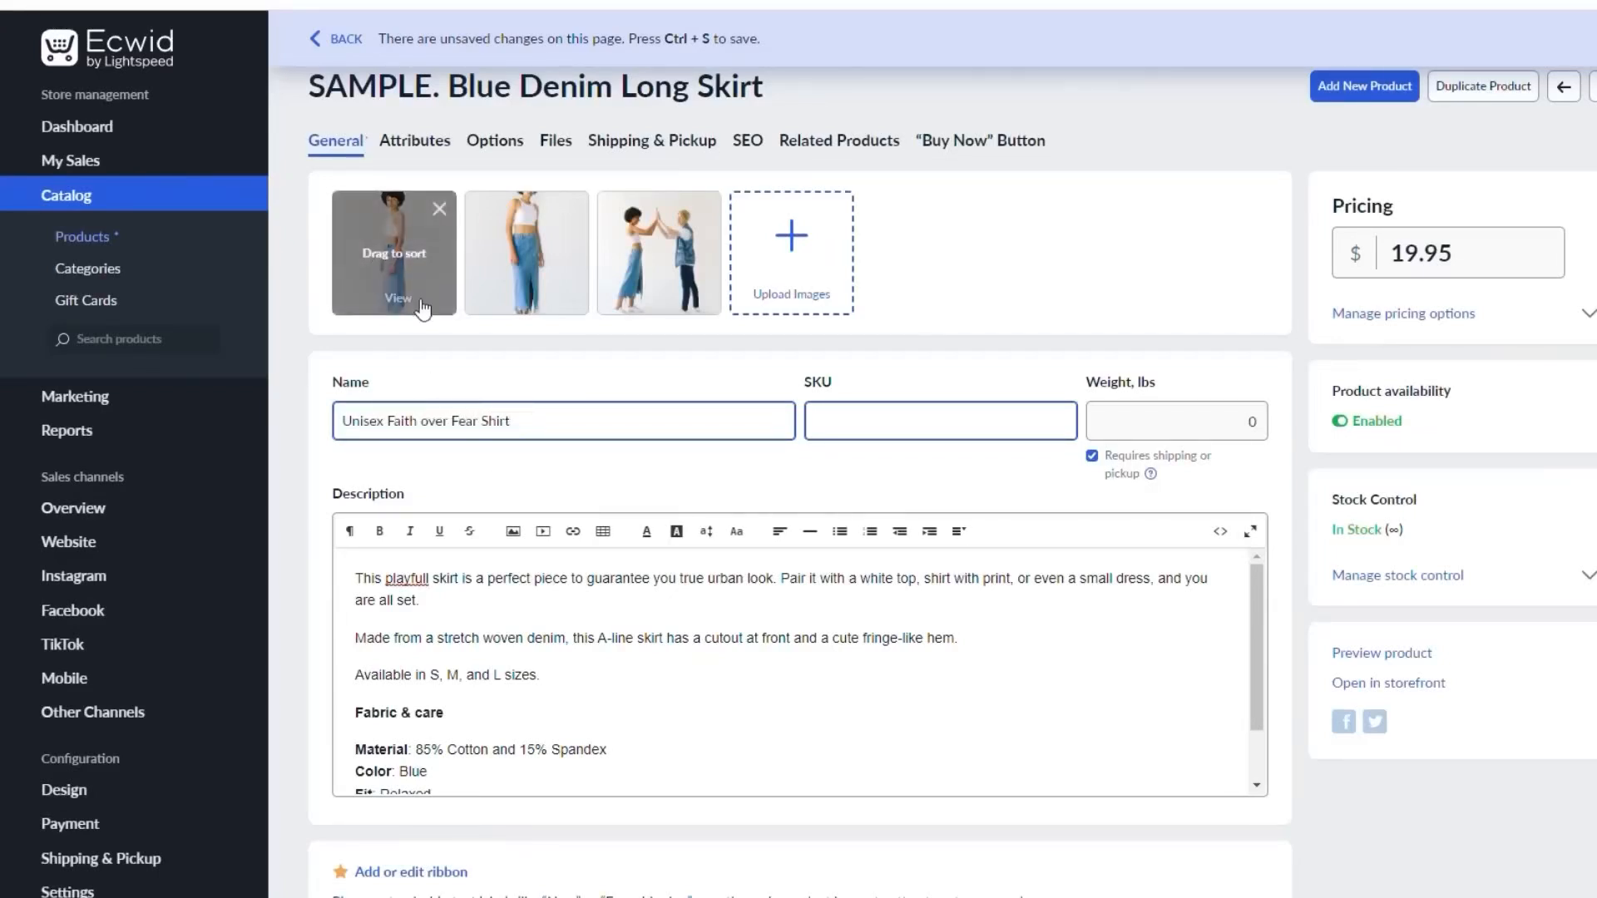
# Remove the three denim skirt images from the product and upload the maroon T-shirt image
pyautogui.click(441, 211)
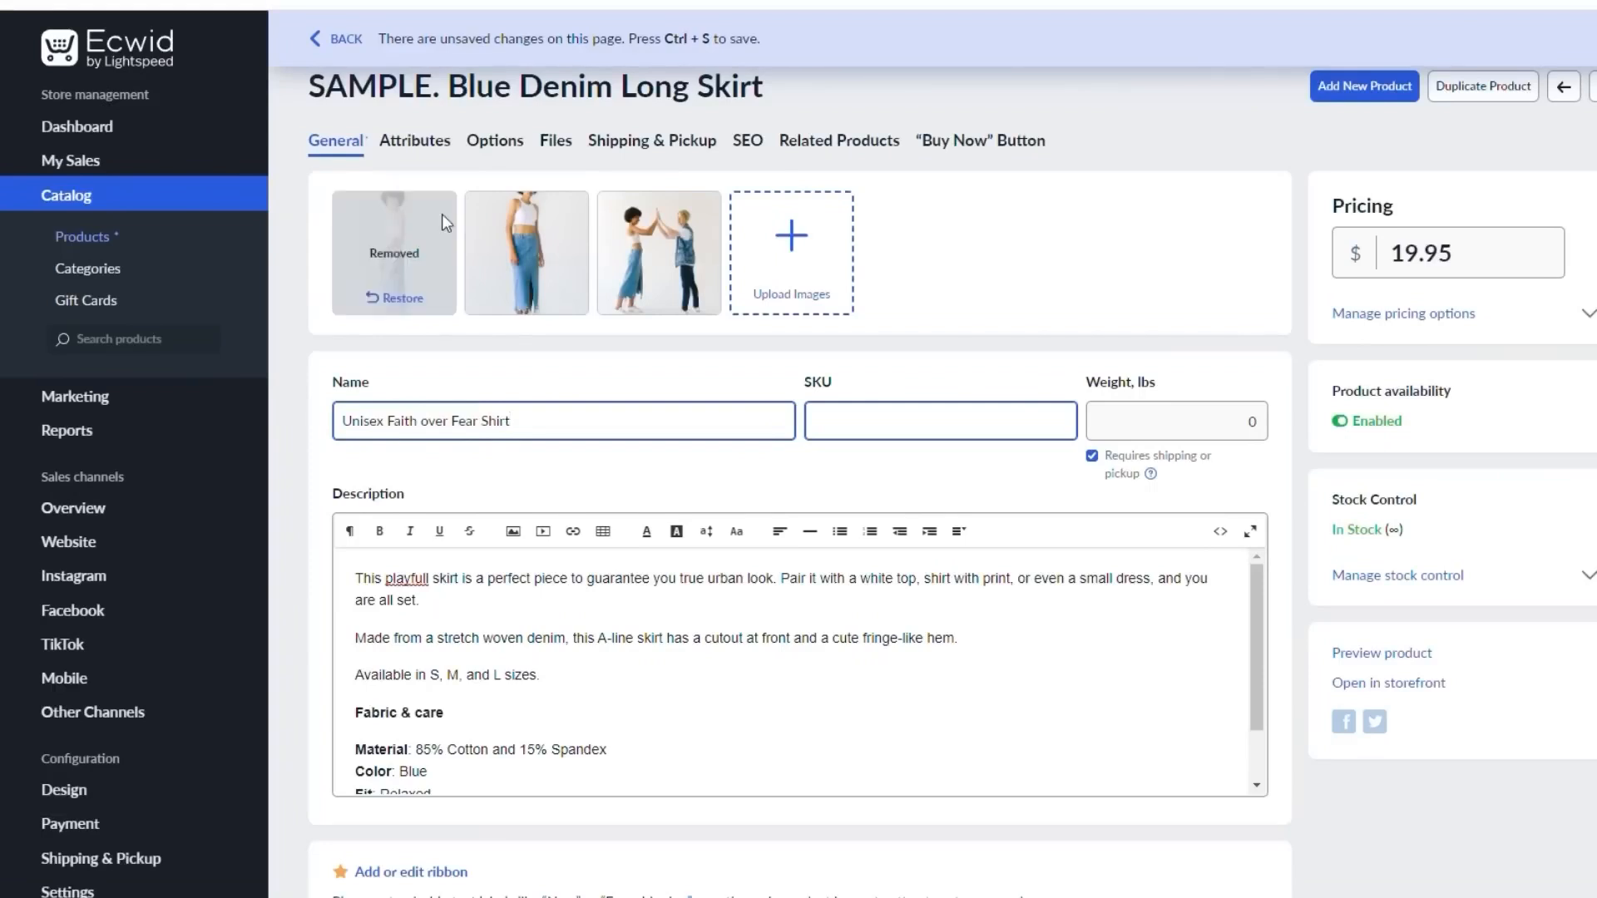
pyautogui.click(573, 208)
pyautogui.click(704, 209)
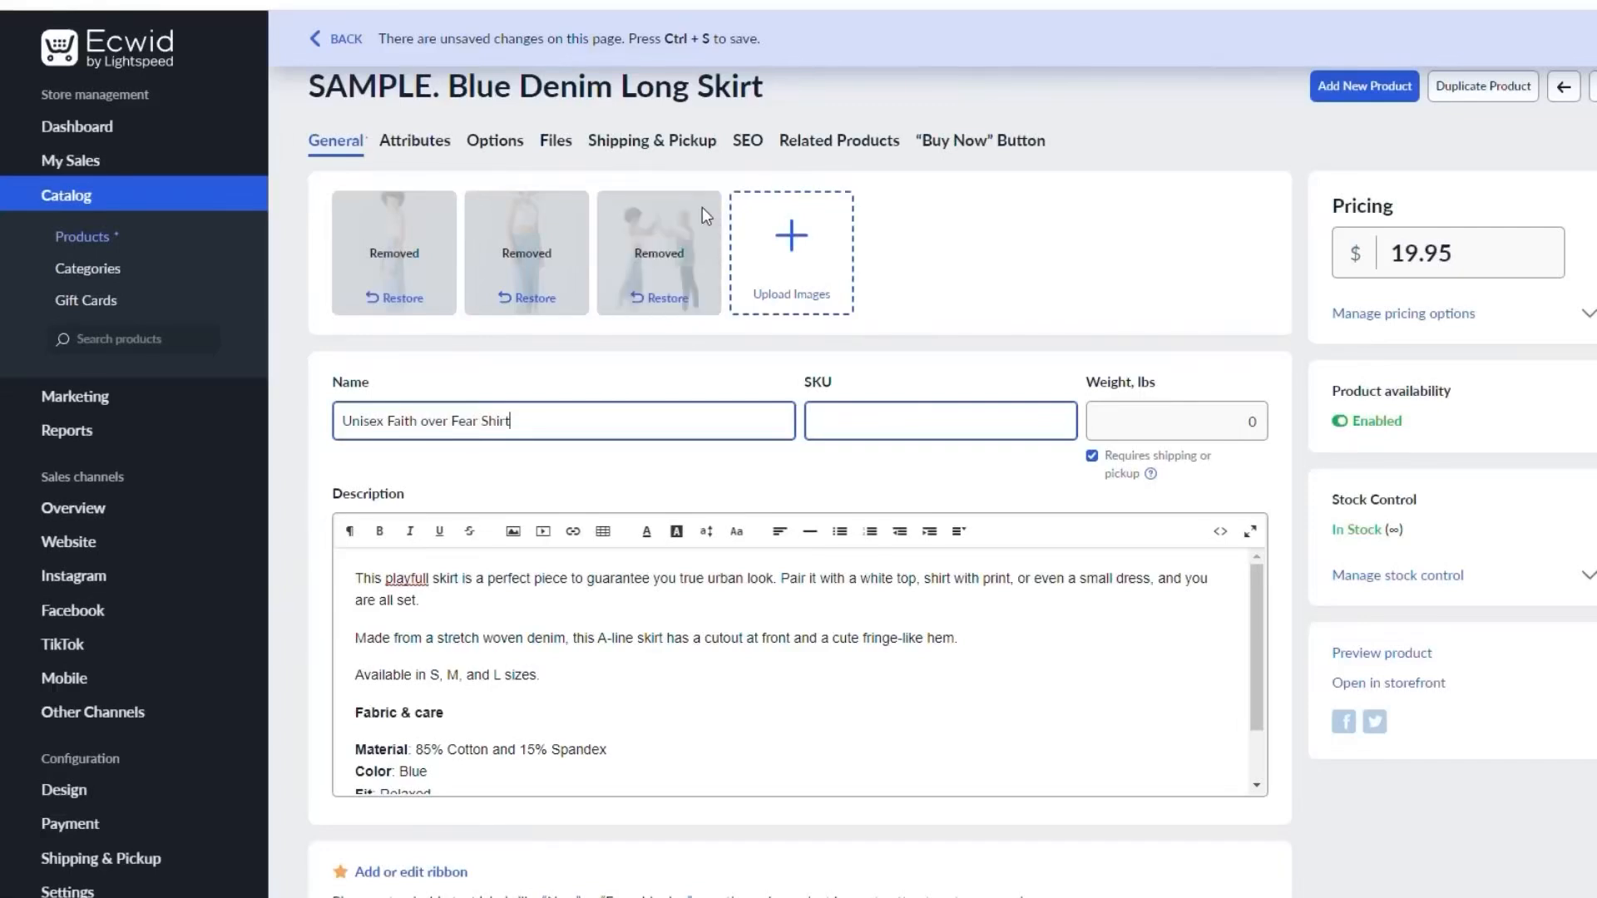
pyautogui.click(801, 243)
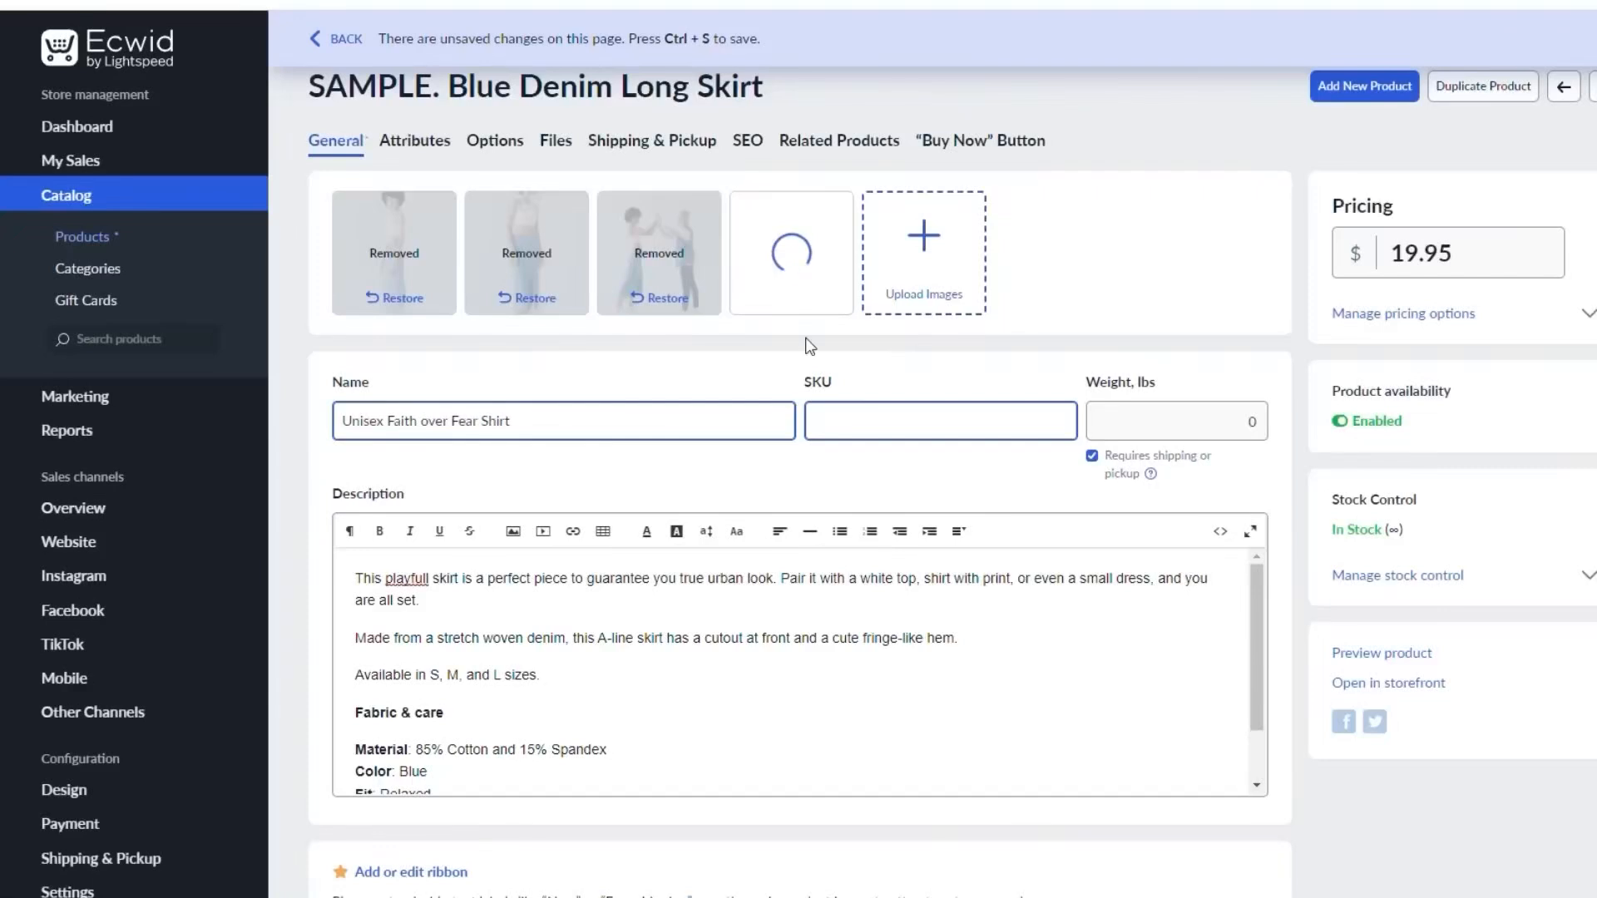
pyautogui.scroll(-1, 815, 348)
pyautogui.scroll(1, 815, 348)
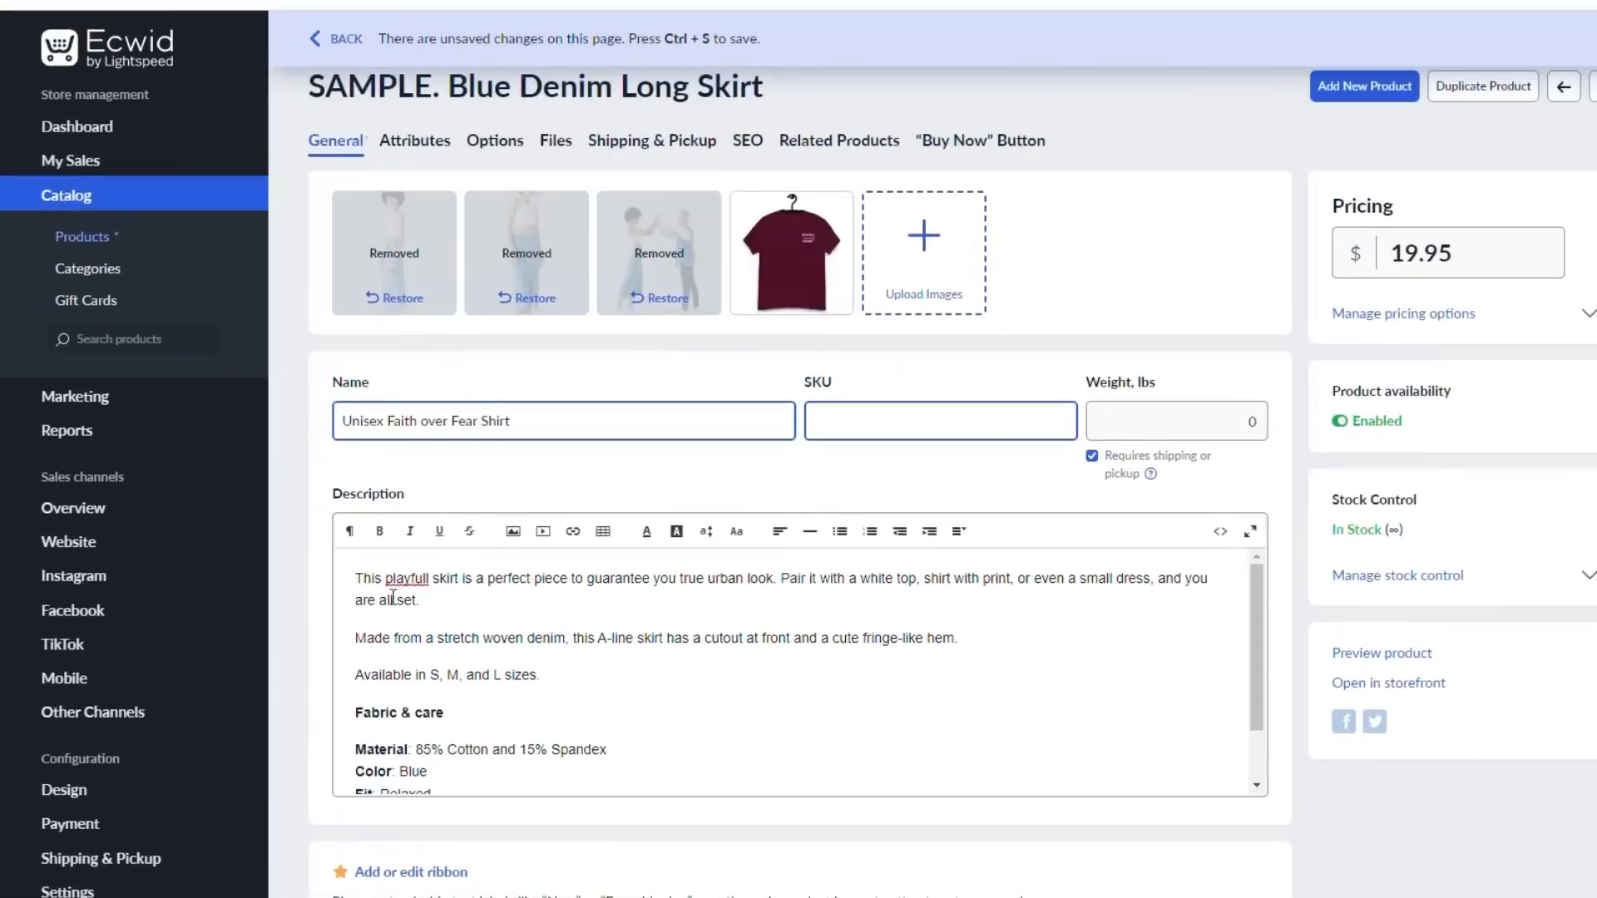
# Replace "playfull skirt" with "shirt" in the opening sentence of the product description
pyautogui.moveTo(382, 582); pyautogui.dragTo(460, 585)
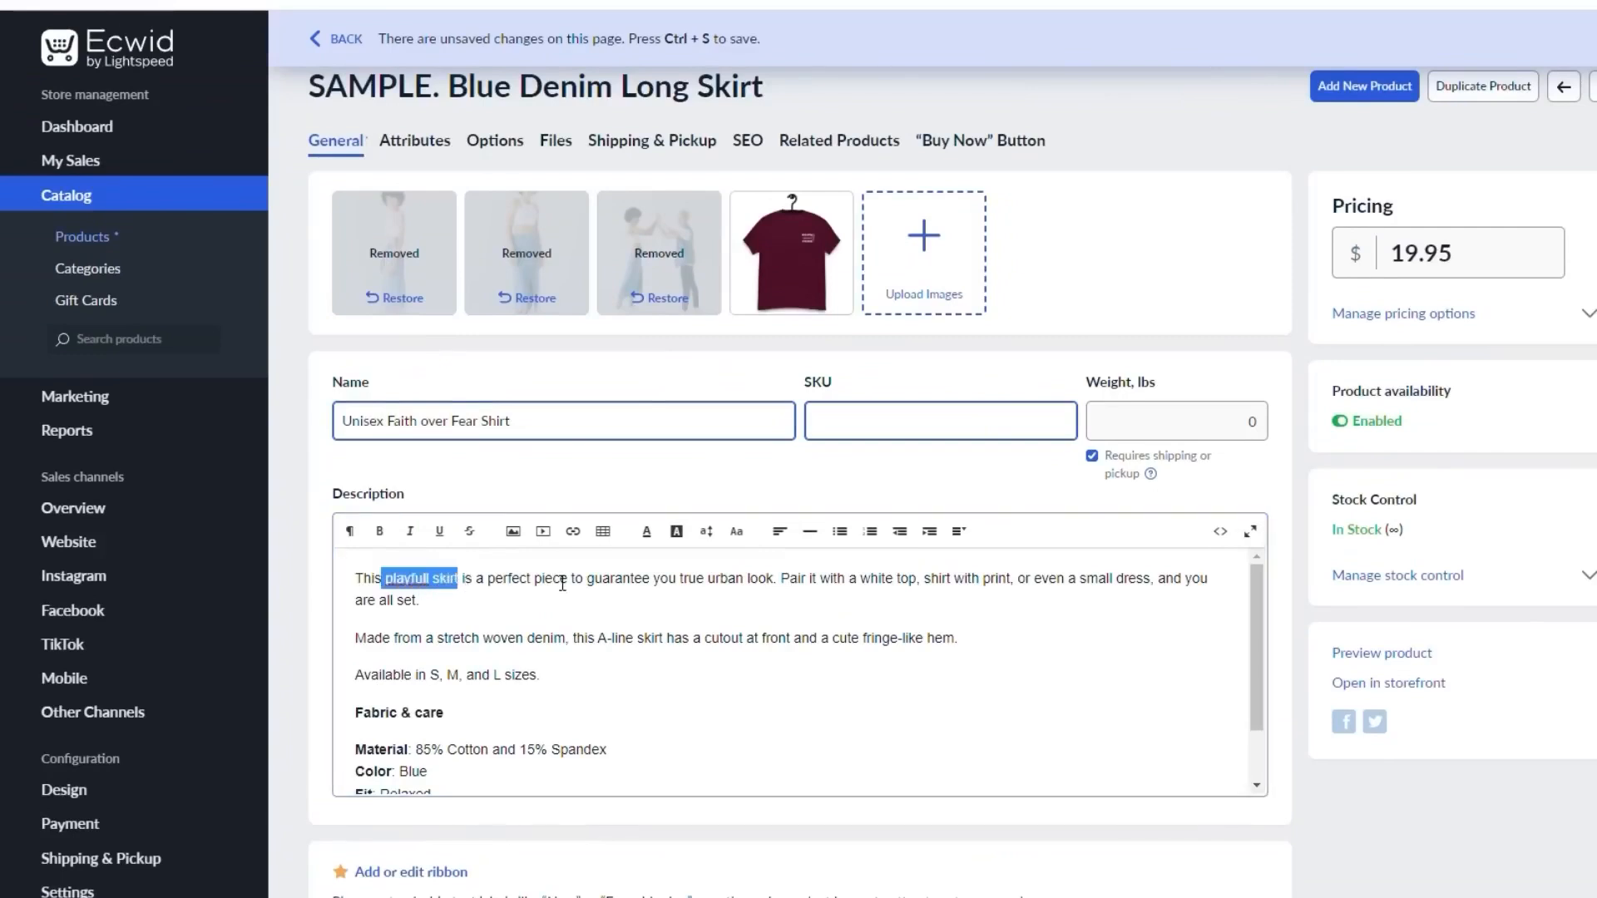
pyautogui.write('shi')
pyautogui.press('BackSpace')
pyautogui.press('BackSpace')
pyautogui.press('BackSpace')
pyautogui.write('shir')
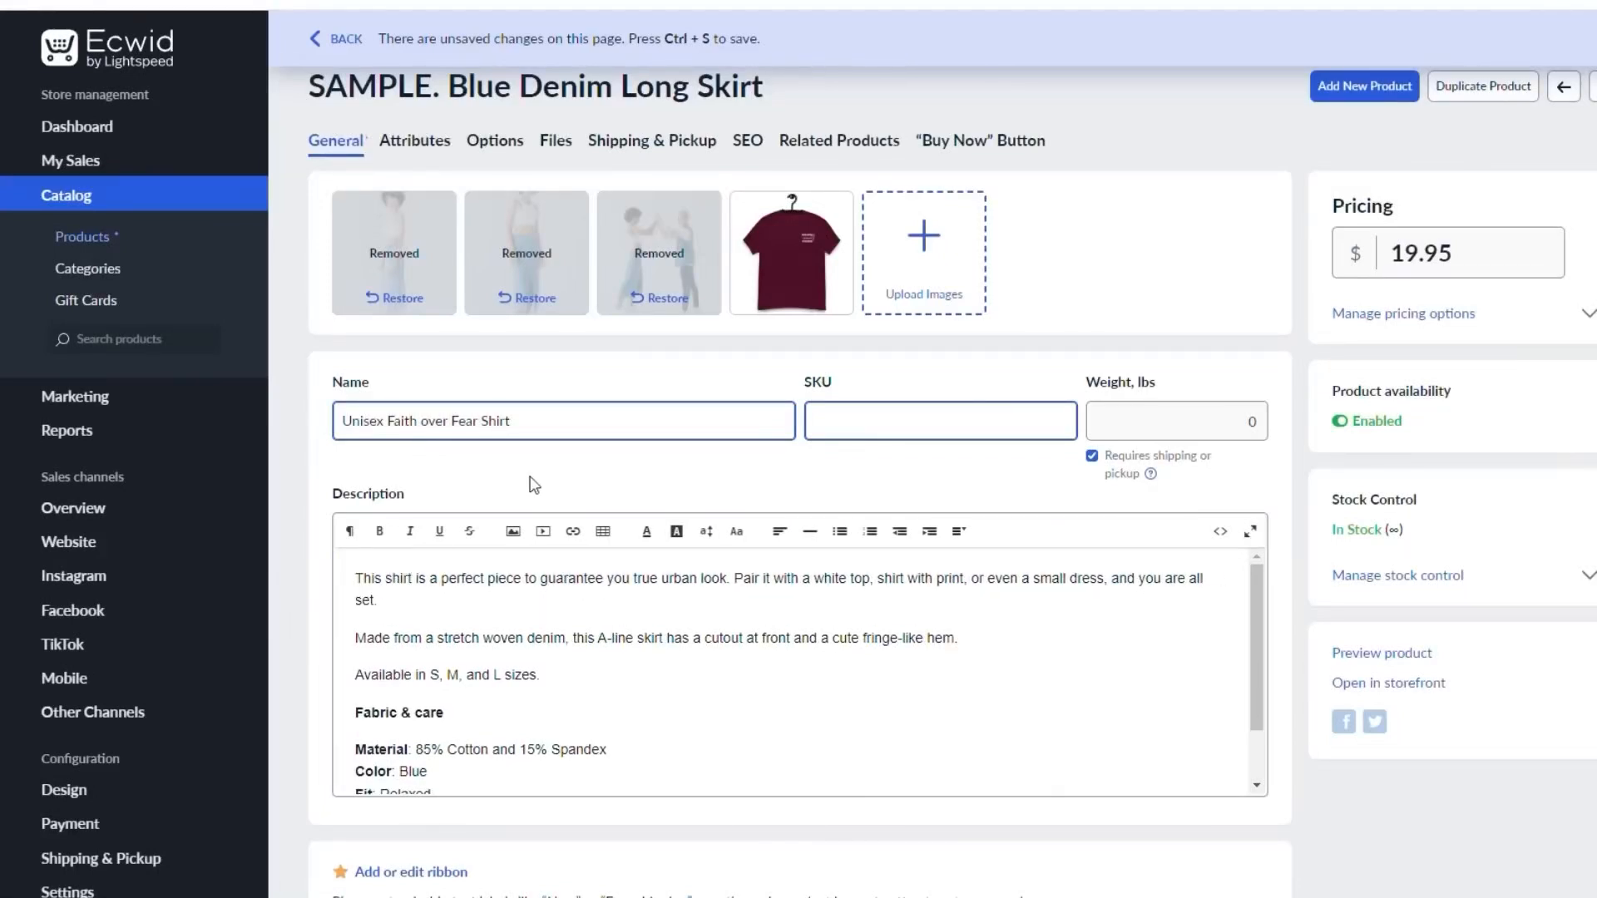
# Add XL as a new value to the product's Size option, keeping Size as its input type
pyautogui.click(439, 150)
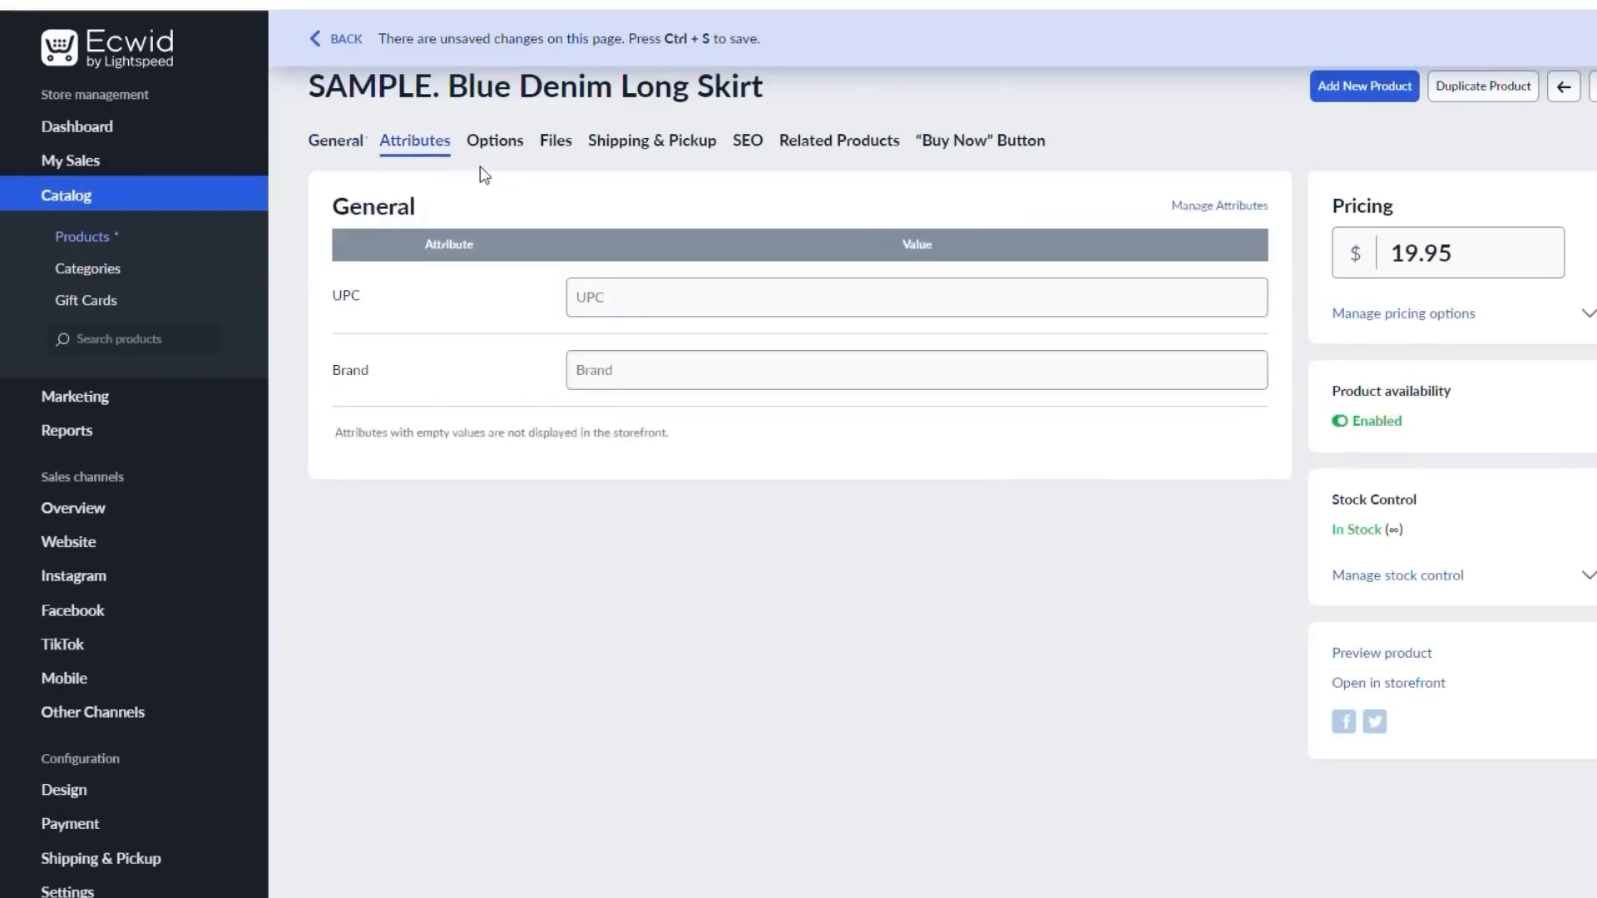
pyautogui.click(517, 150)
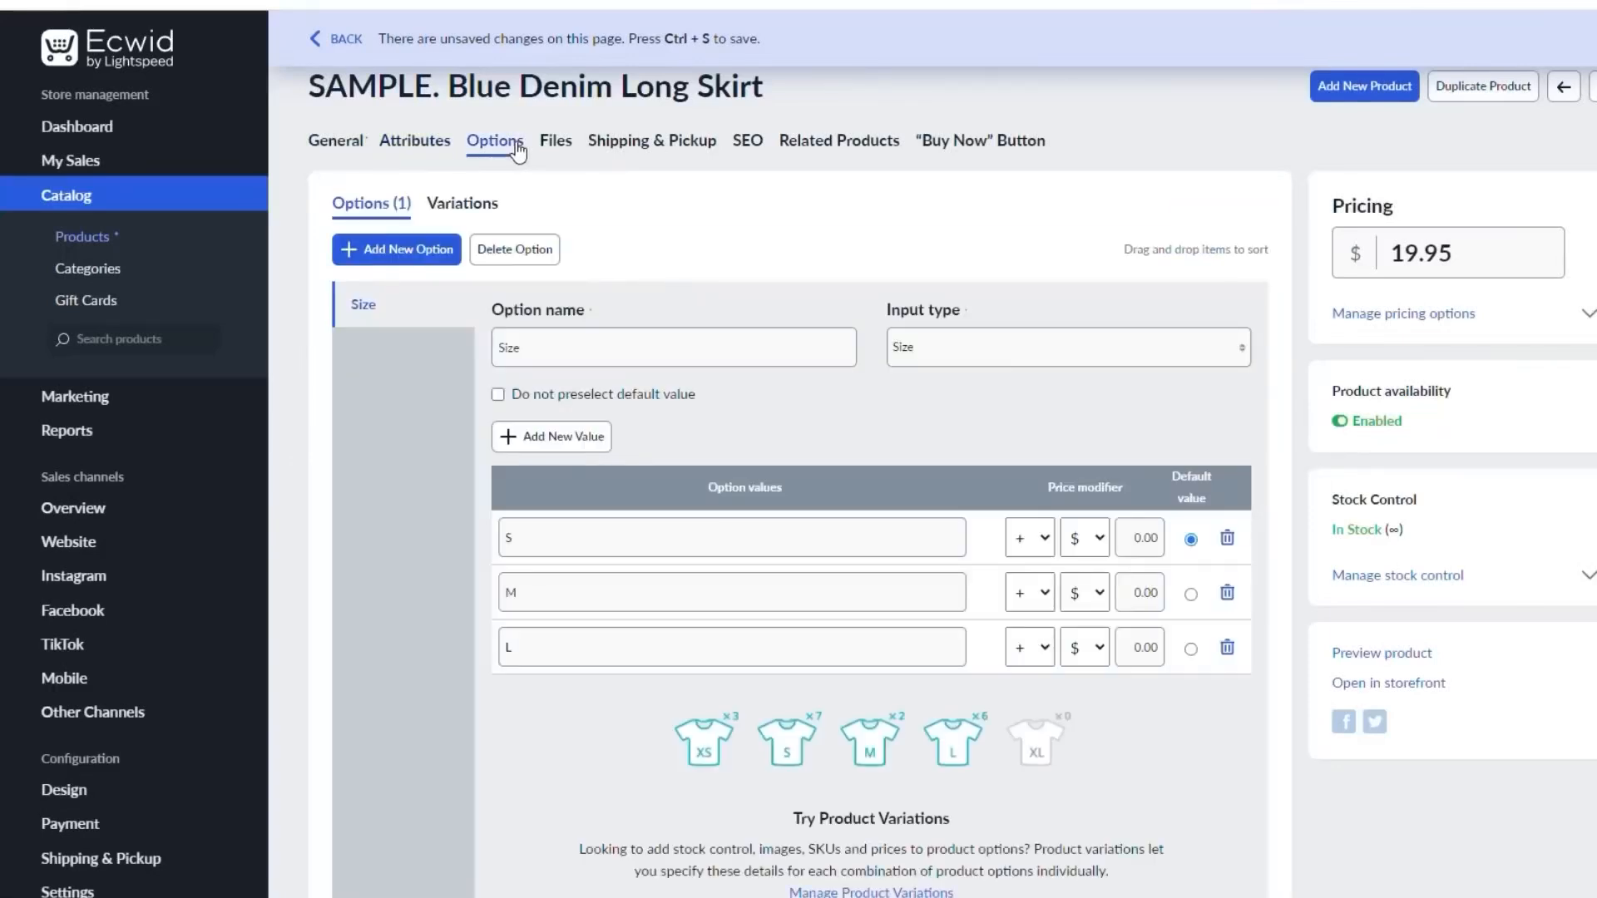
pyautogui.click(367, 153)
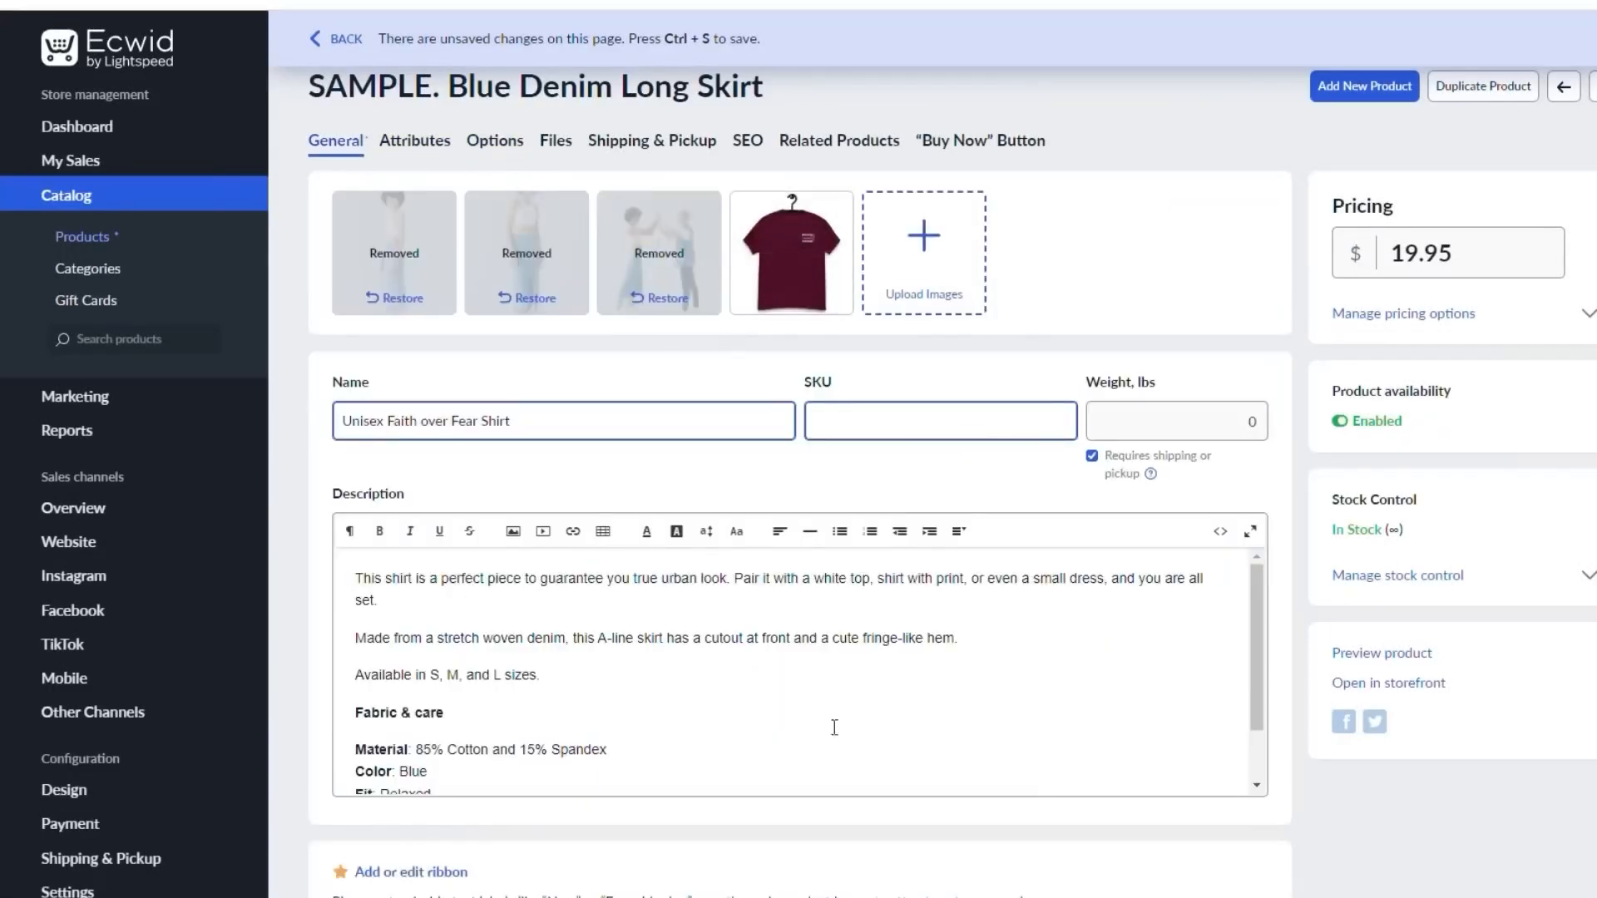
pyautogui.click(515, 152)
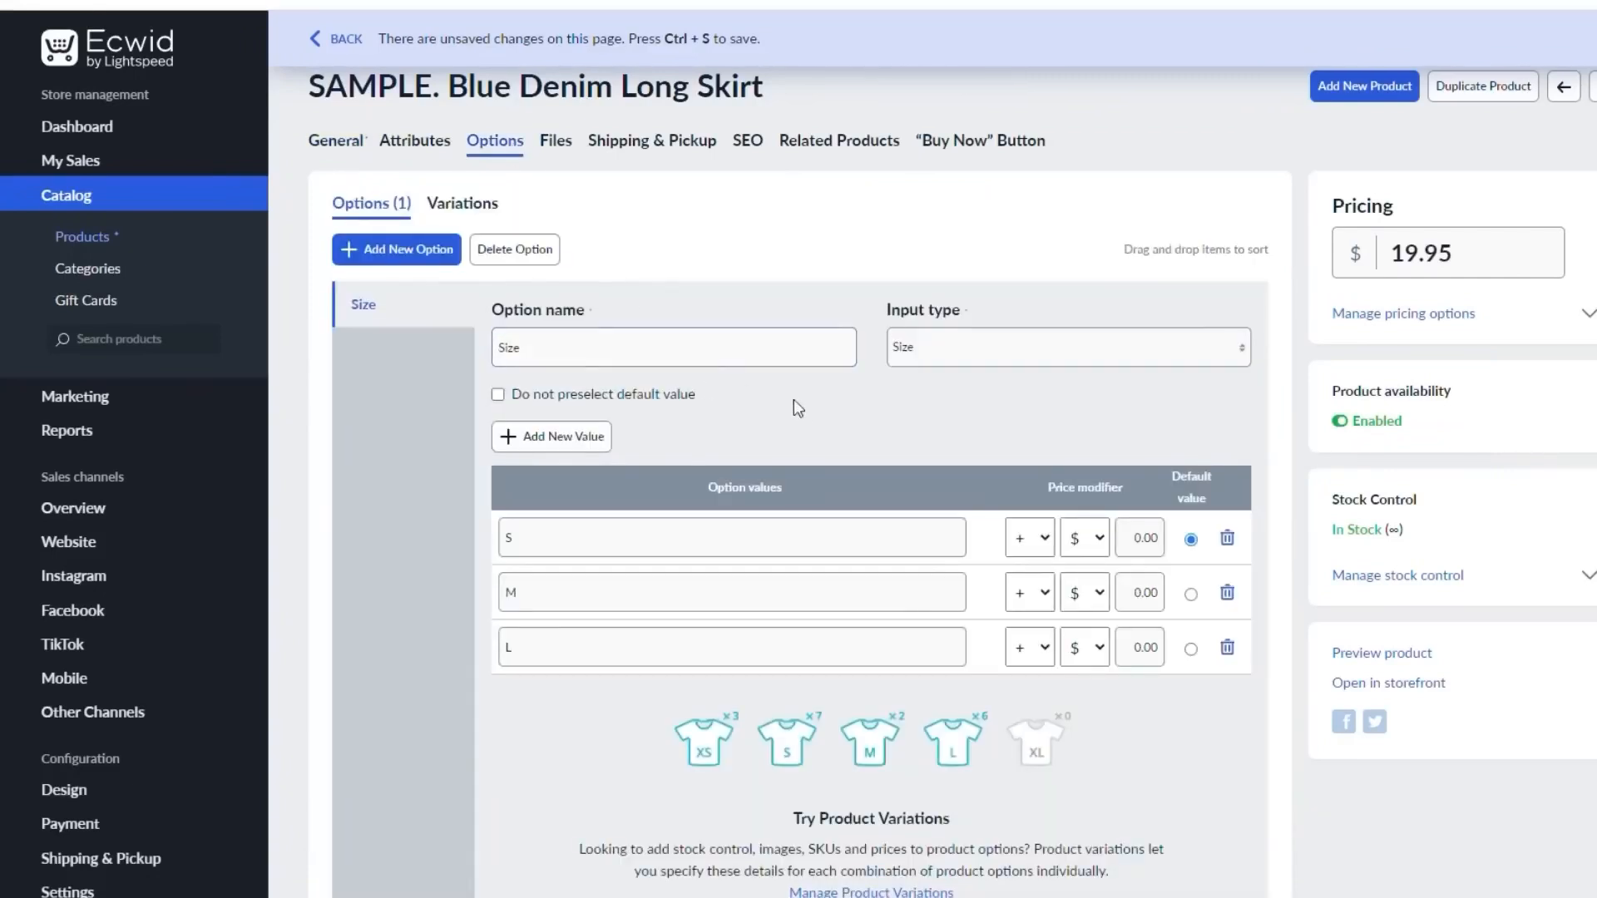
pyautogui.scroll(-2, 769, 389)
pyautogui.scroll(2, 1066, 558)
pyautogui.click(987, 350)
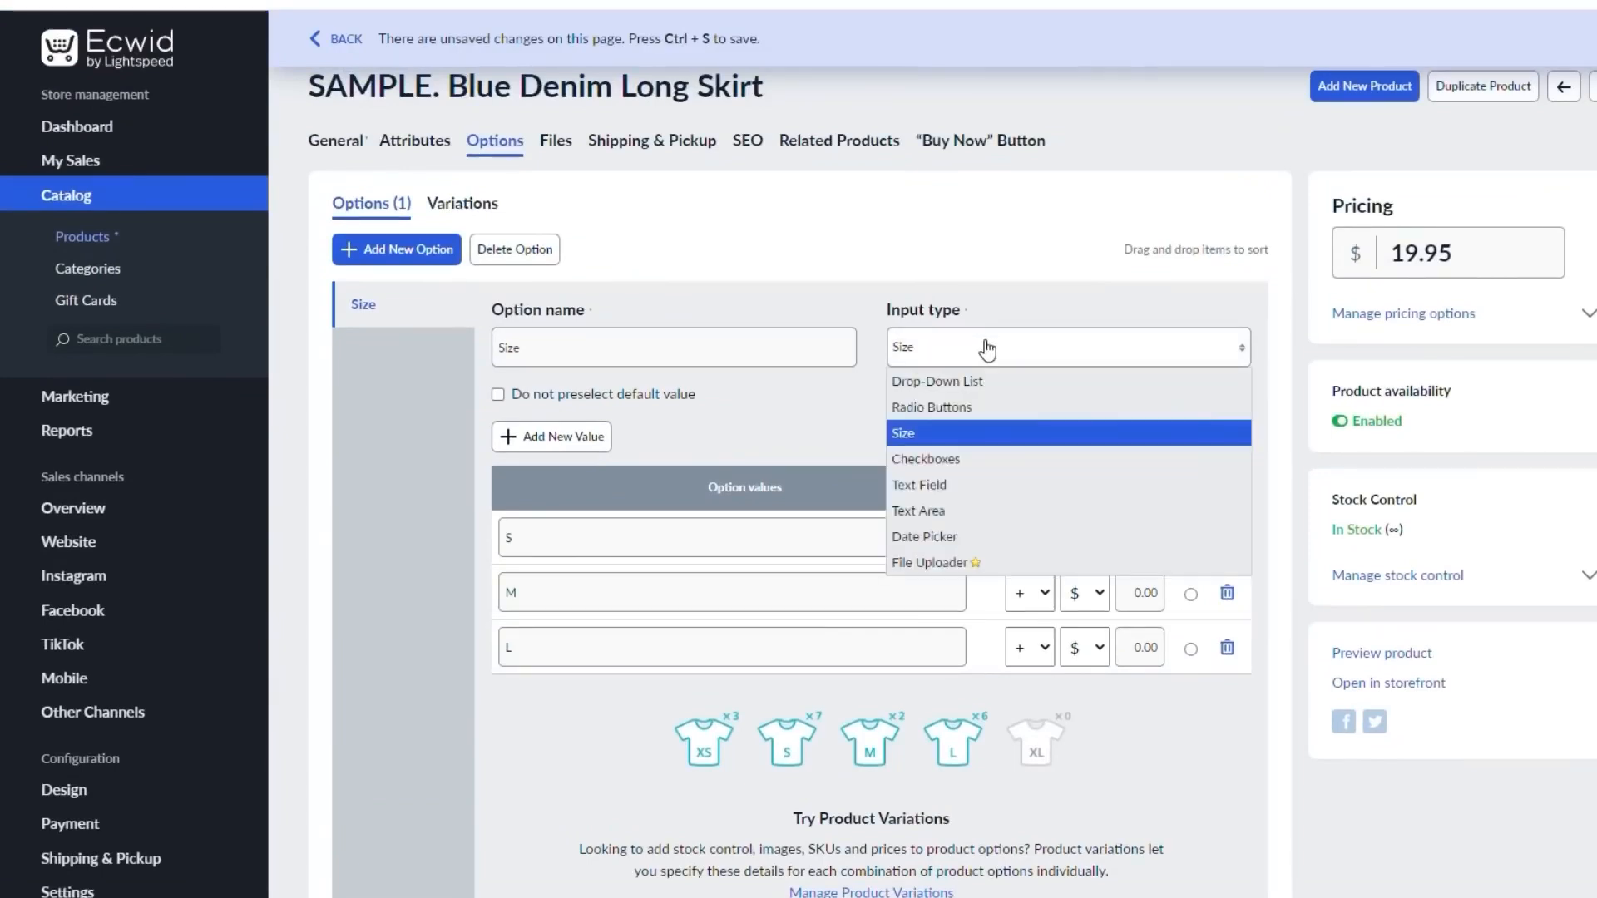
pyautogui.click(936, 436)
pyautogui.click(556, 449)
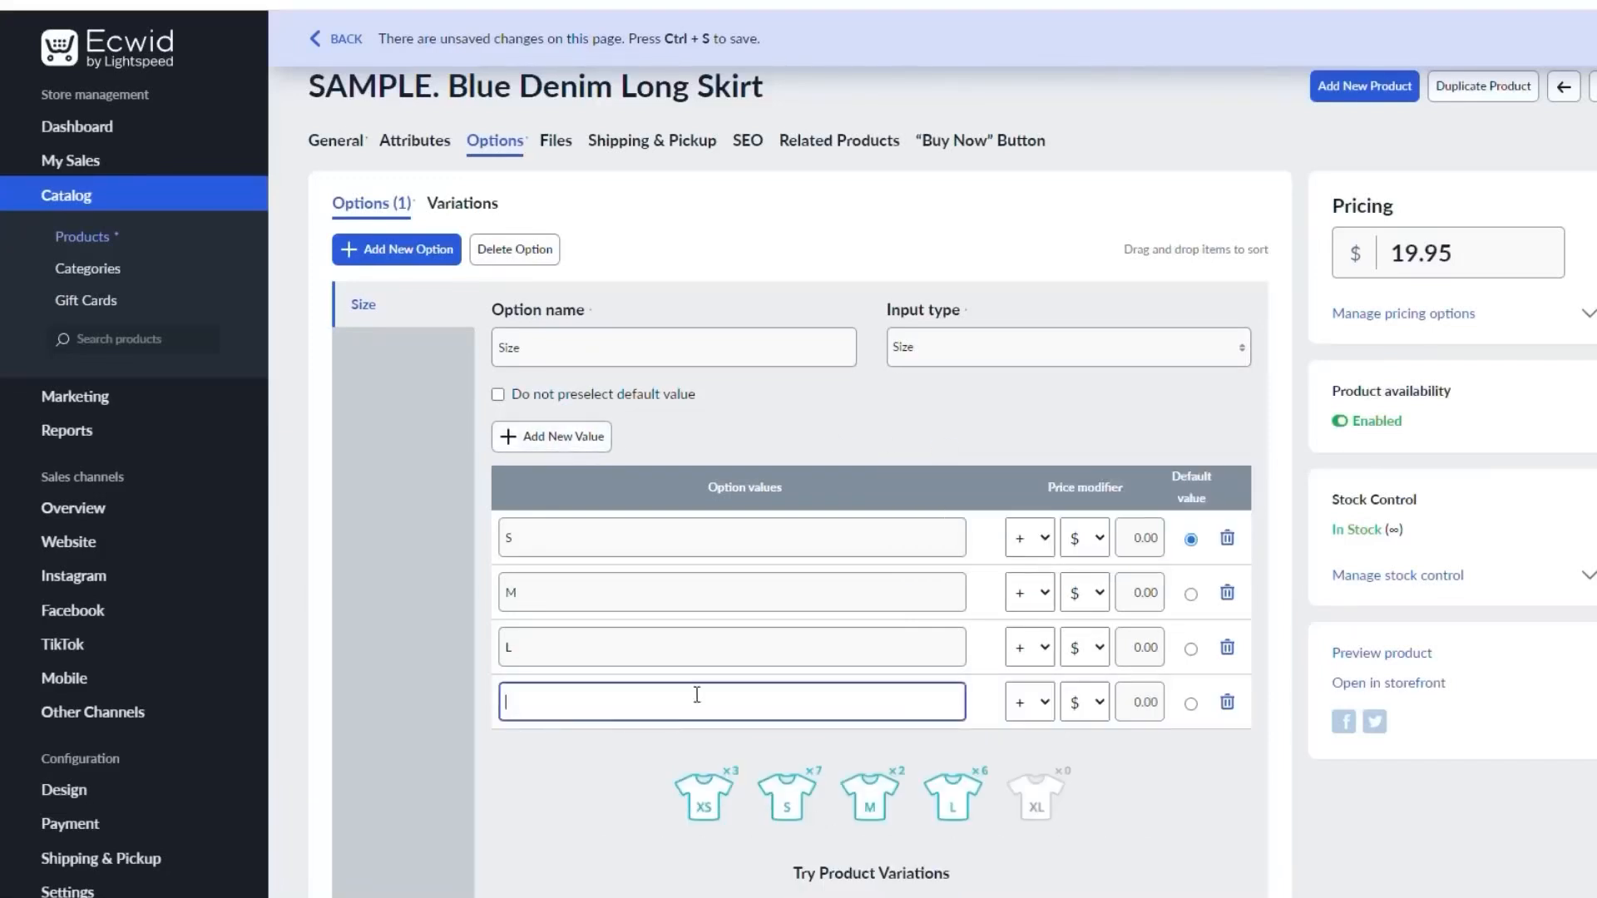
pyautogui.click(536, 800)
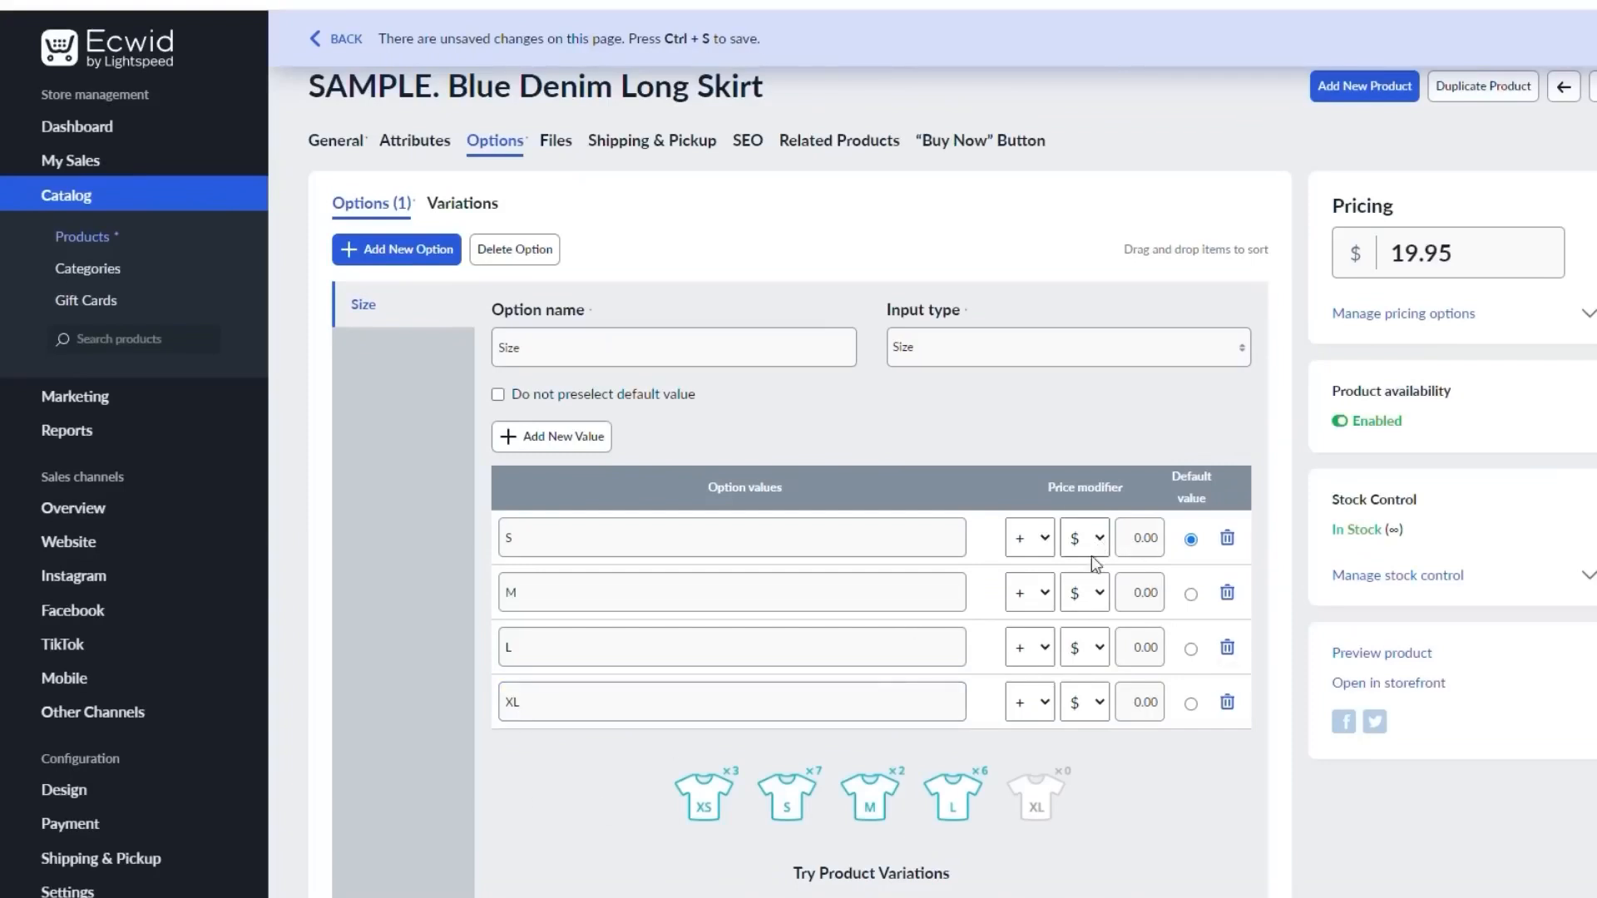
pyautogui.click(1134, 551)
pyautogui.click(1151, 444)
pyautogui.scroll(-3, 1132, 737)
pyautogui.scroll(3, 1132, 737)
# Add a second product option named Color with the values Pink and Blue
pyautogui.click(407, 252)
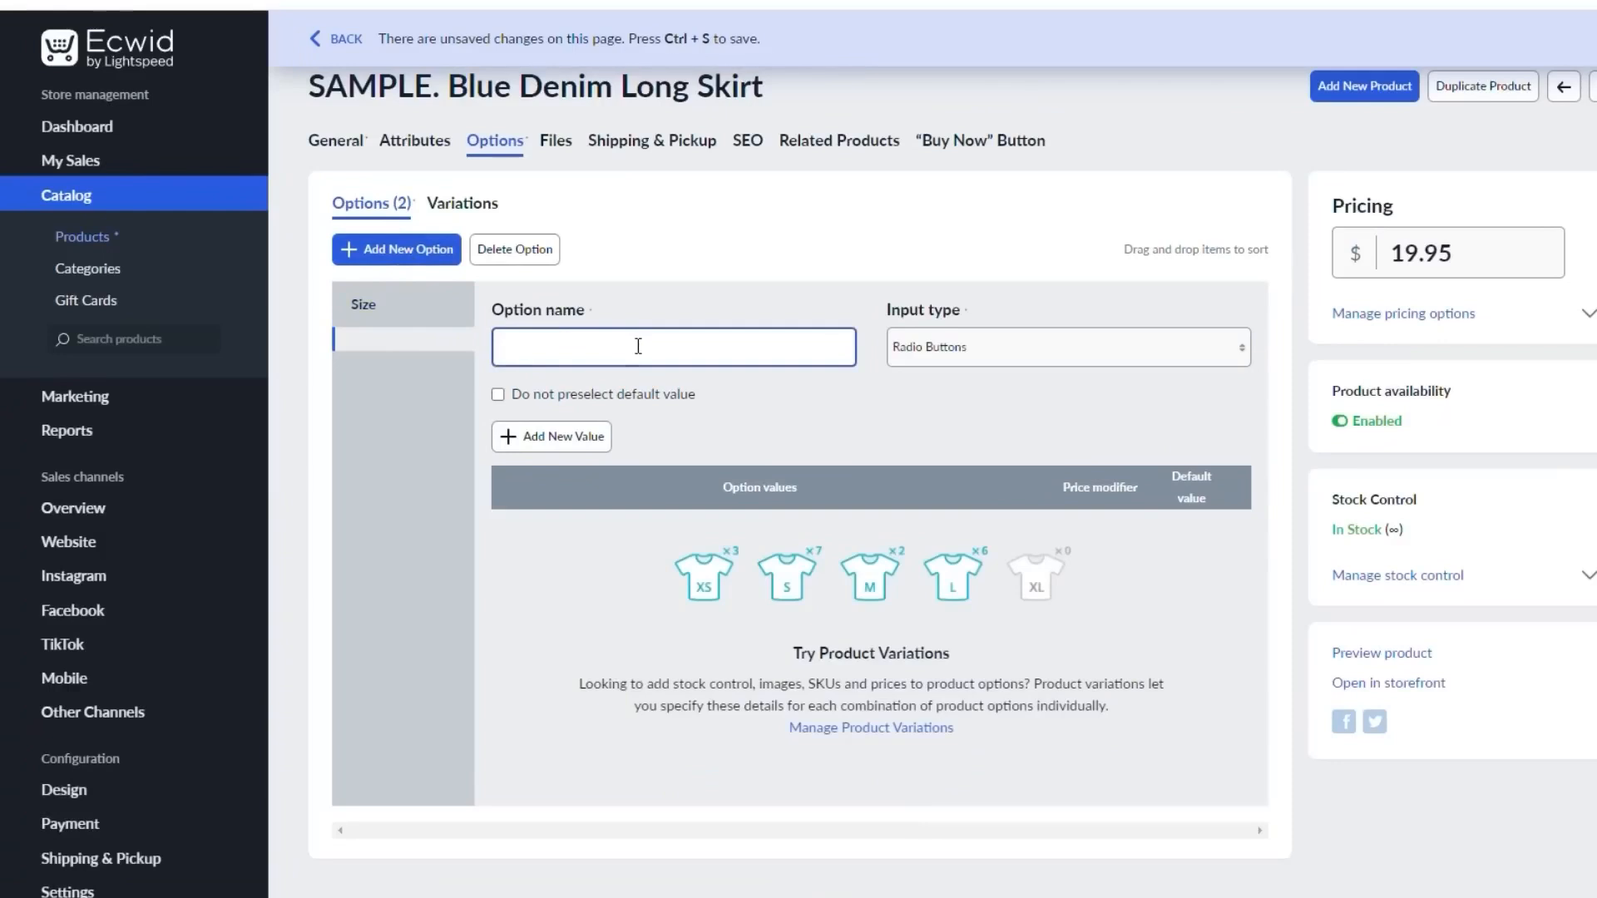
pyautogui.write('Color')
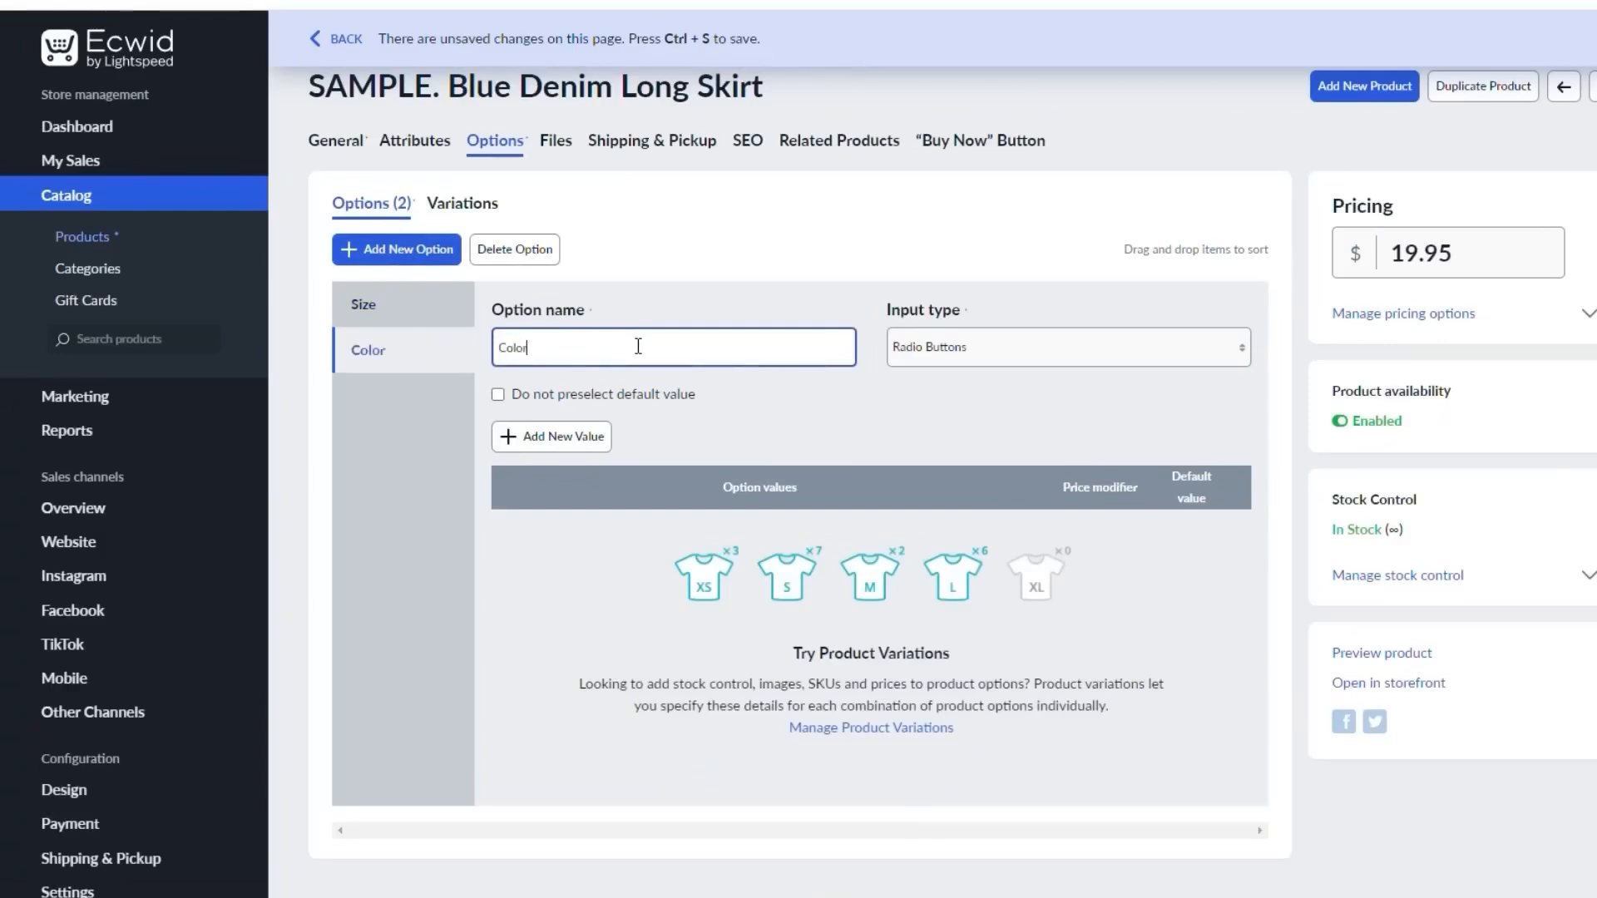
pyautogui.click(571, 437)
pyautogui.write('Pink')
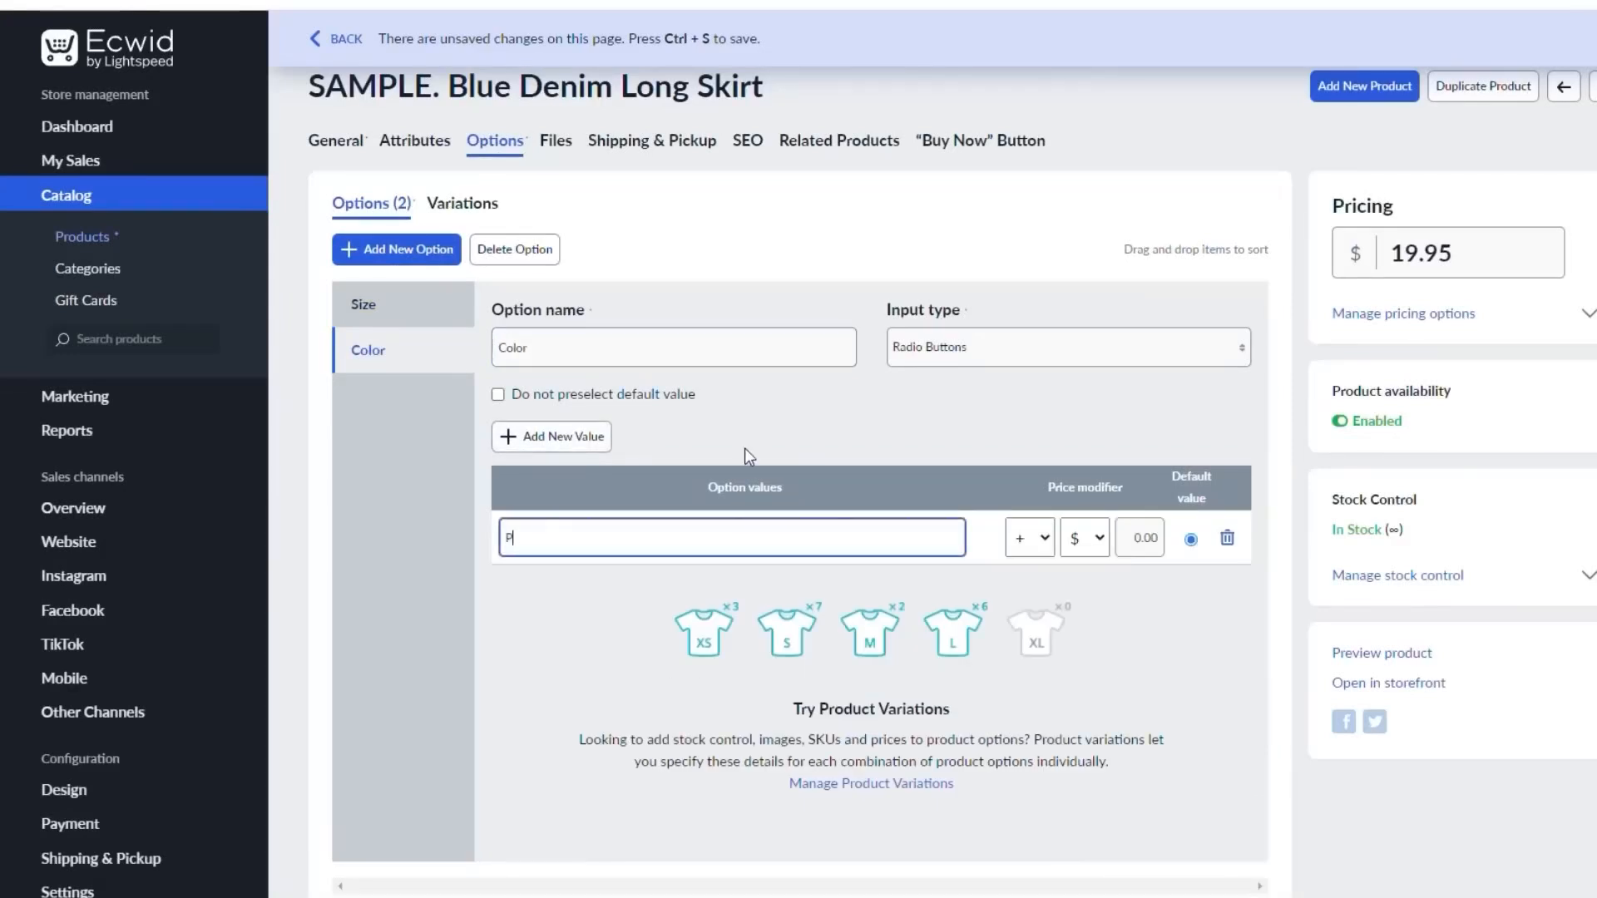
pyautogui.click(553, 436)
pyautogui.write('Blue')
pyautogui.click(560, 439)
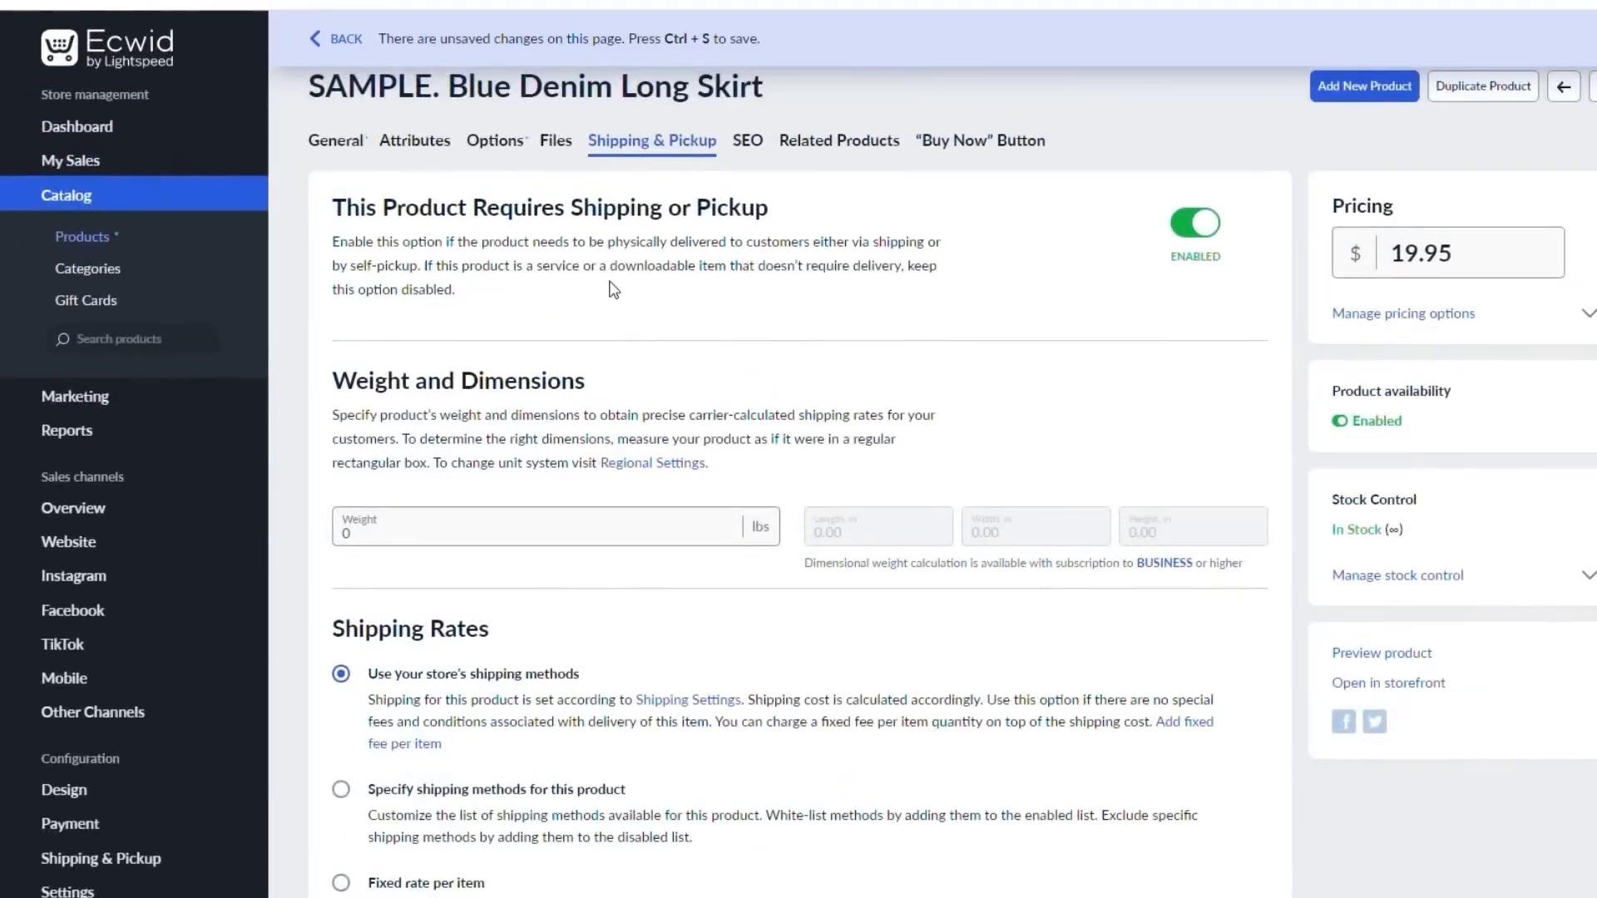
# Try Free shipping as the product's shipping rate
pyautogui.scroll(-3, 552, 449)
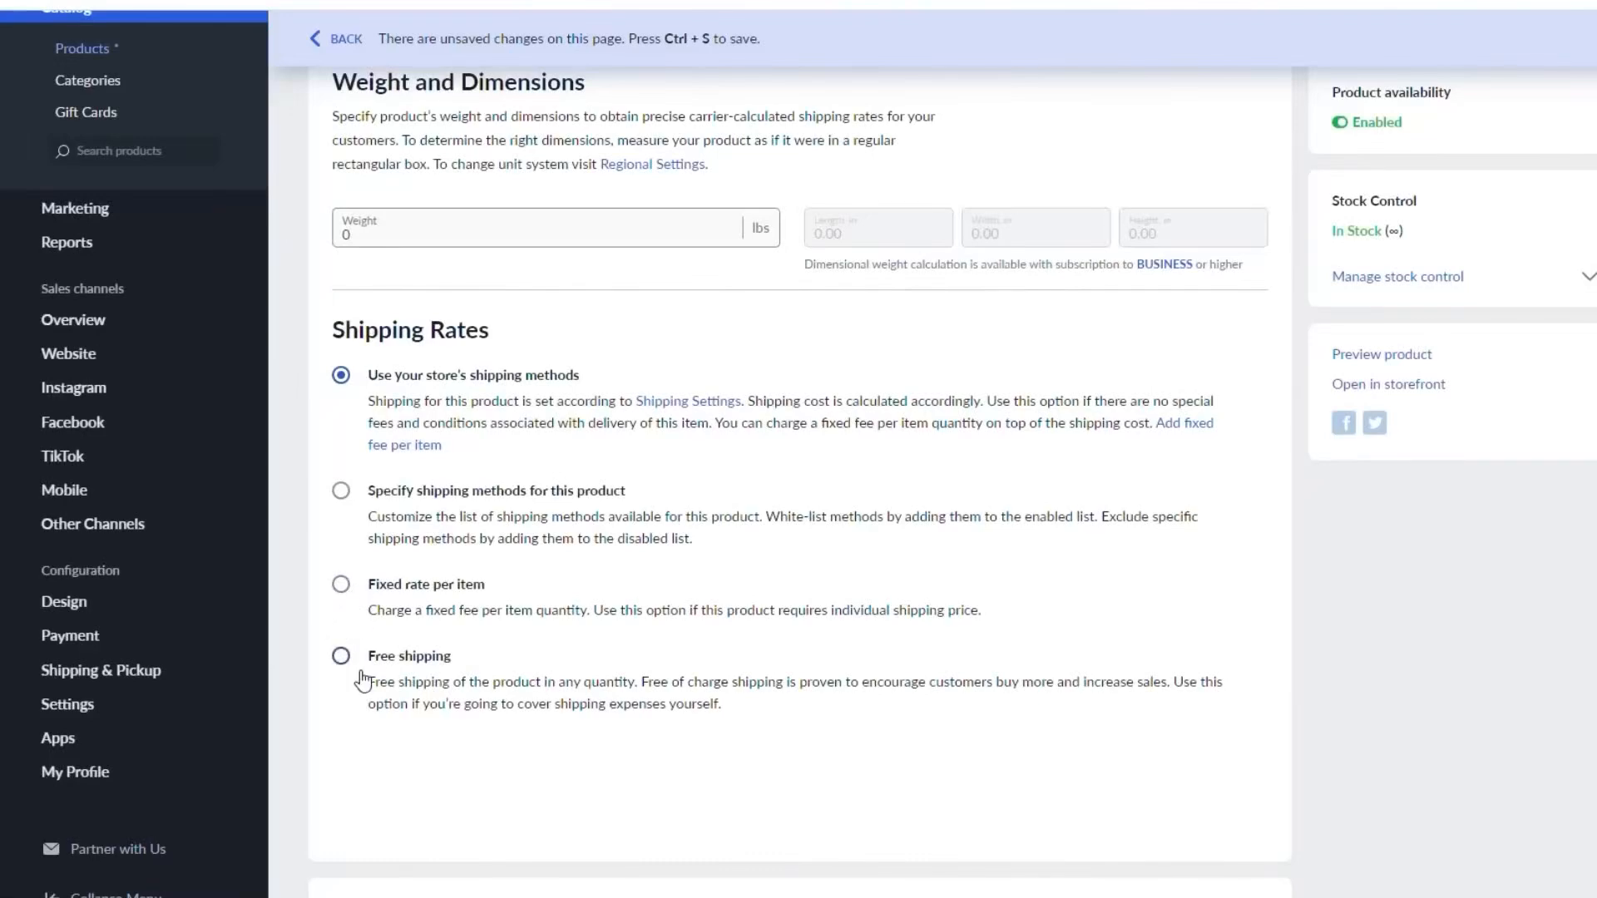
pyautogui.scroll(-2, 349, 653)
pyautogui.click(342, 455)
pyautogui.scroll(2, 432, 599)
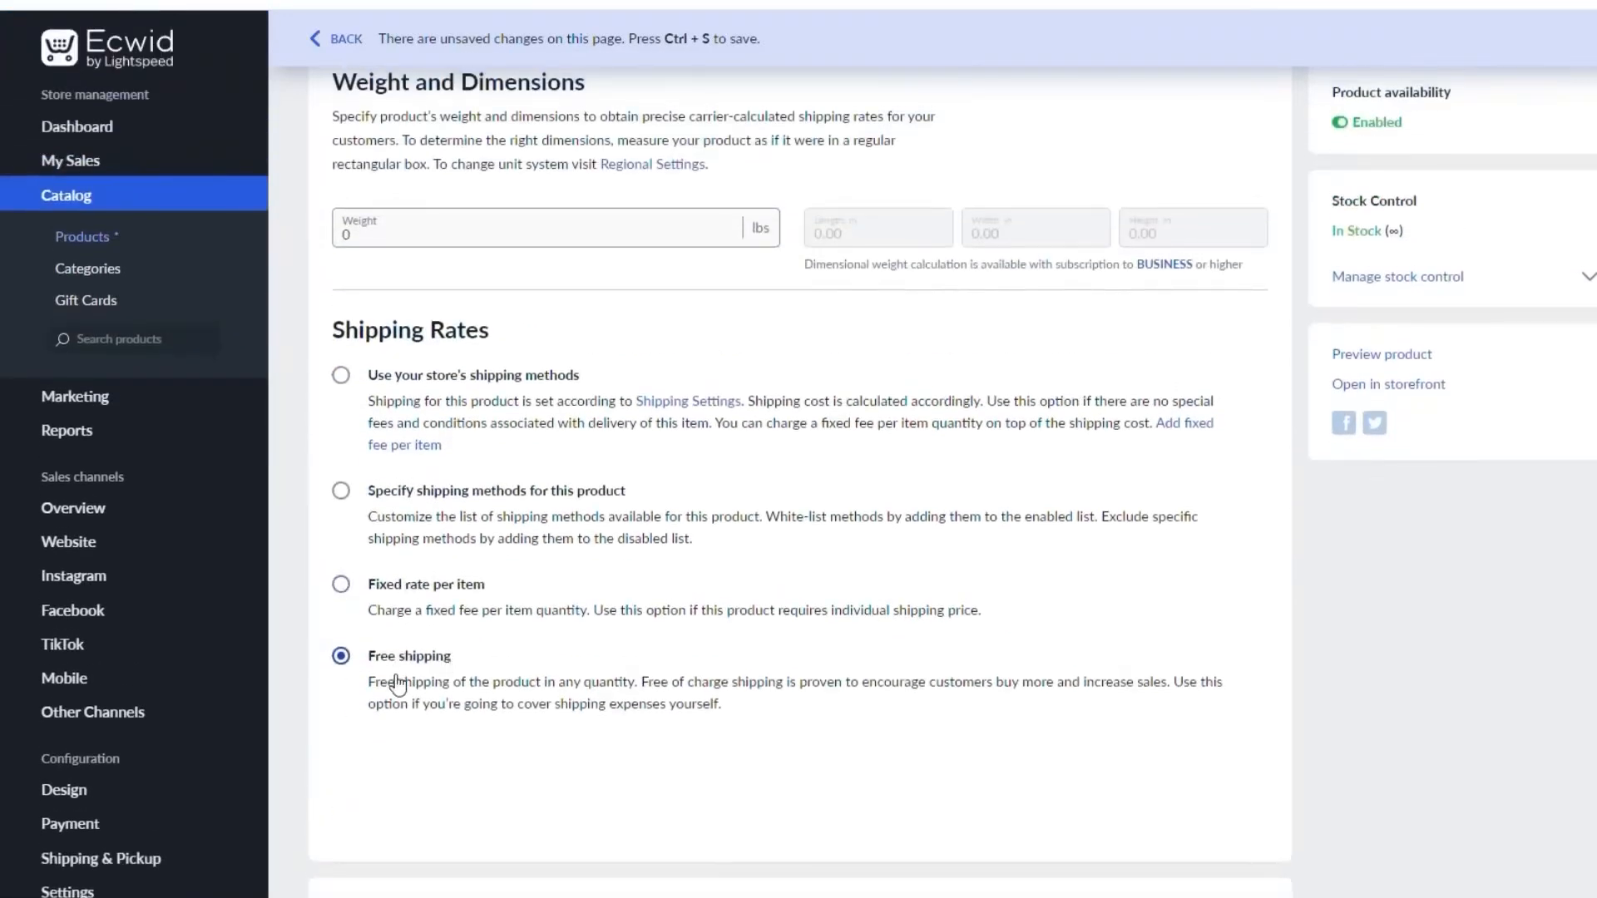
# Set the product's shipping rate to a fixed rate per item of $5.75
pyautogui.click(342, 585)
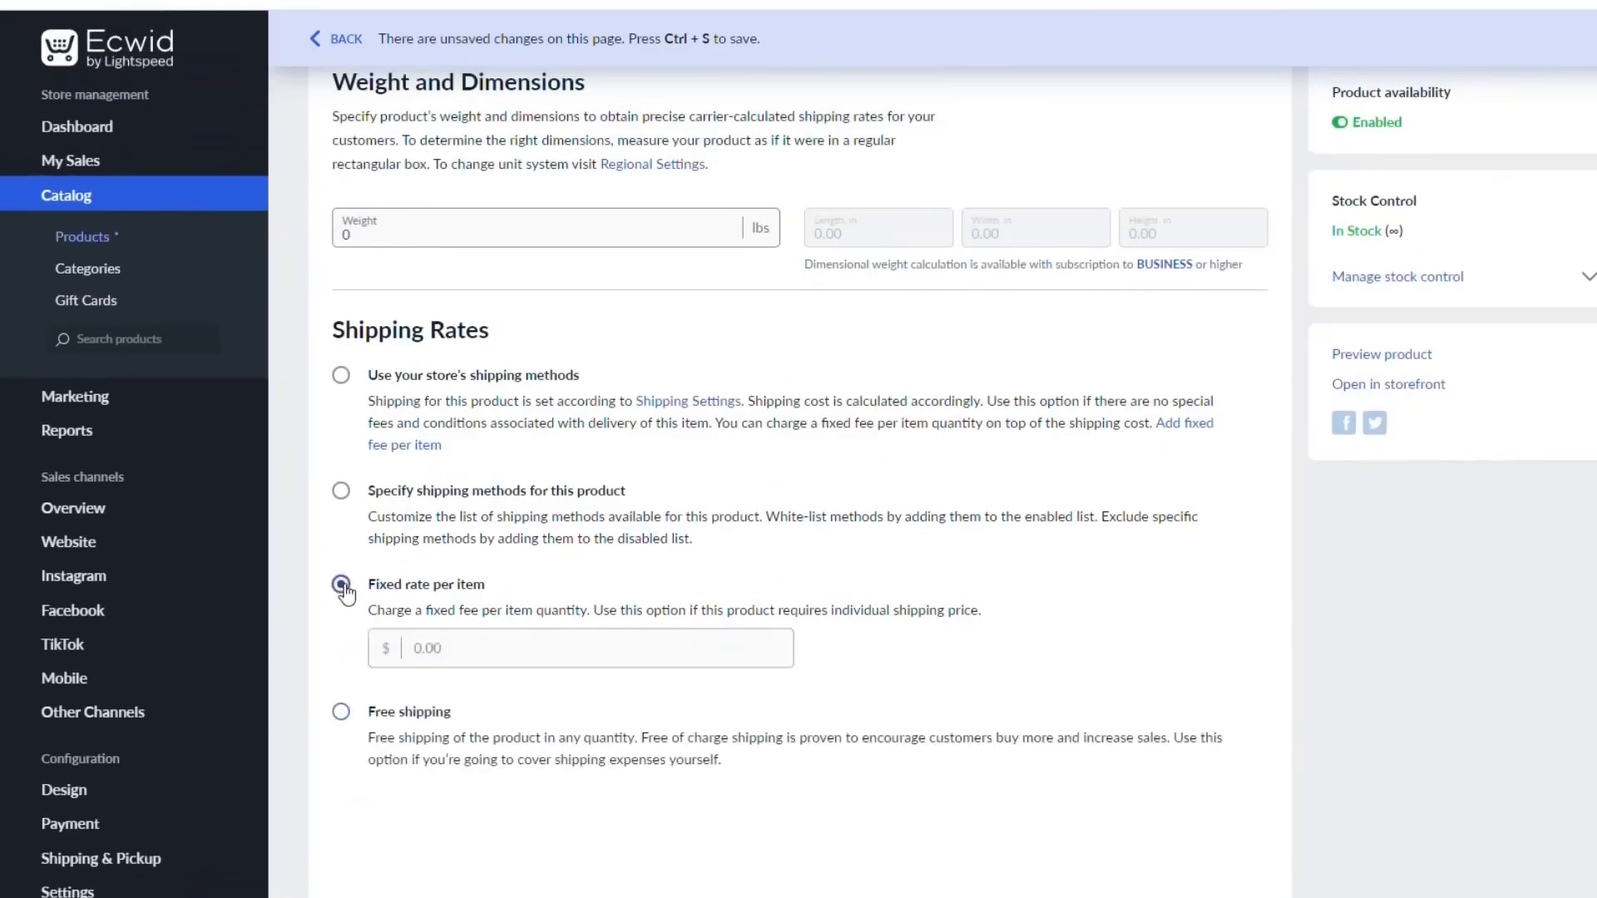
pyautogui.click(460, 663)
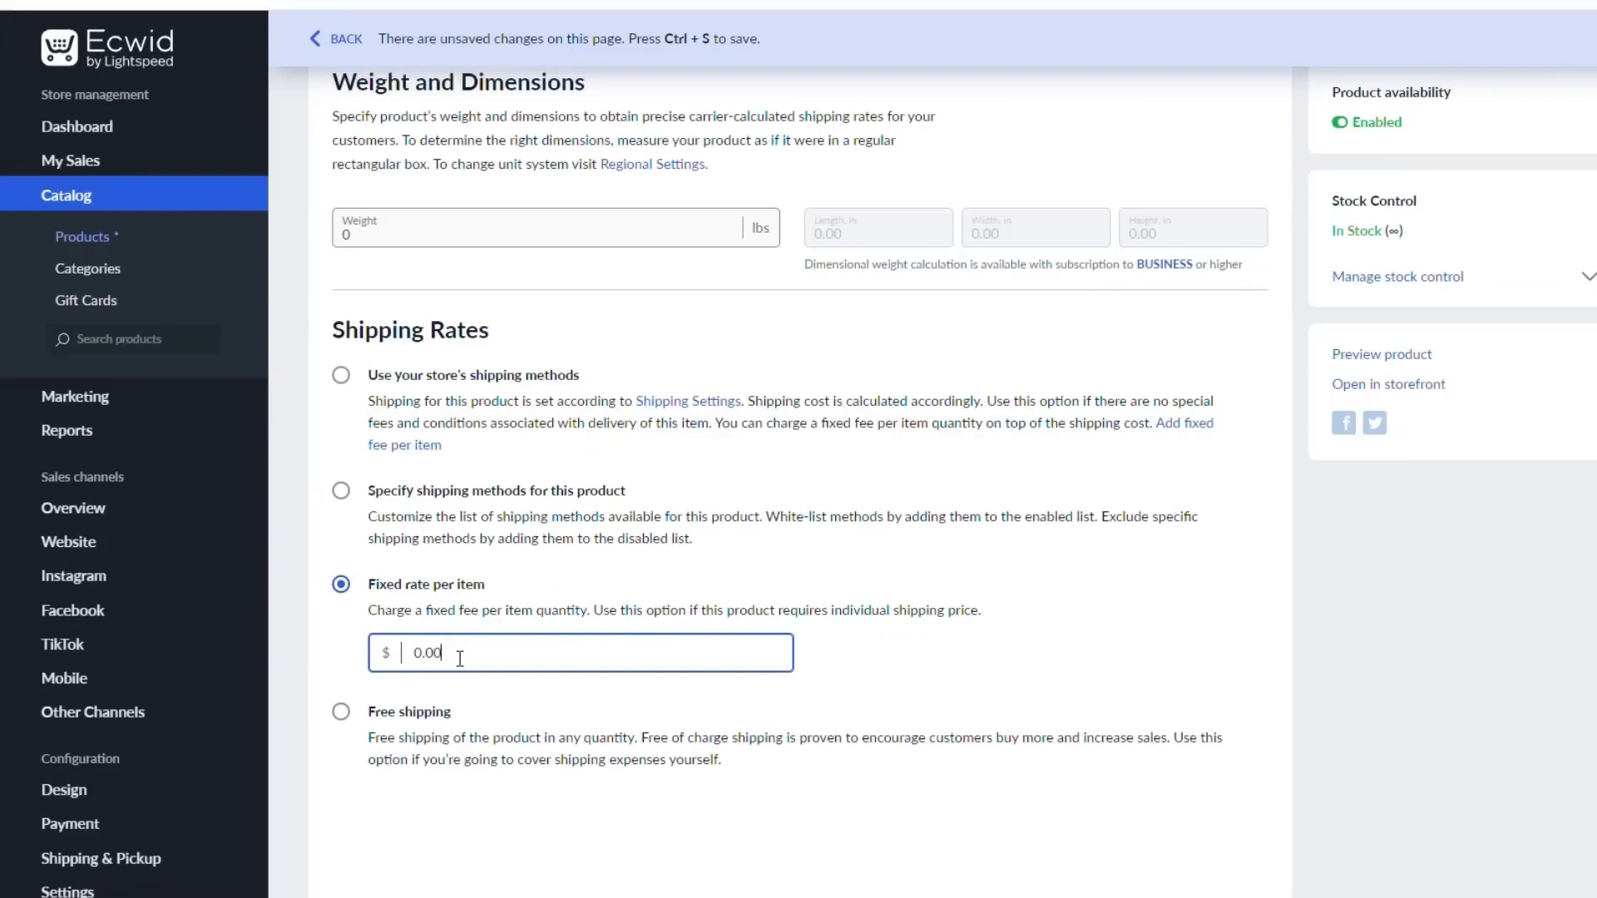
pyautogui.moveTo(446, 674); pyautogui.dragTo(371, 672)
pyautogui.write('5.75')
pyautogui.click(376, 677)
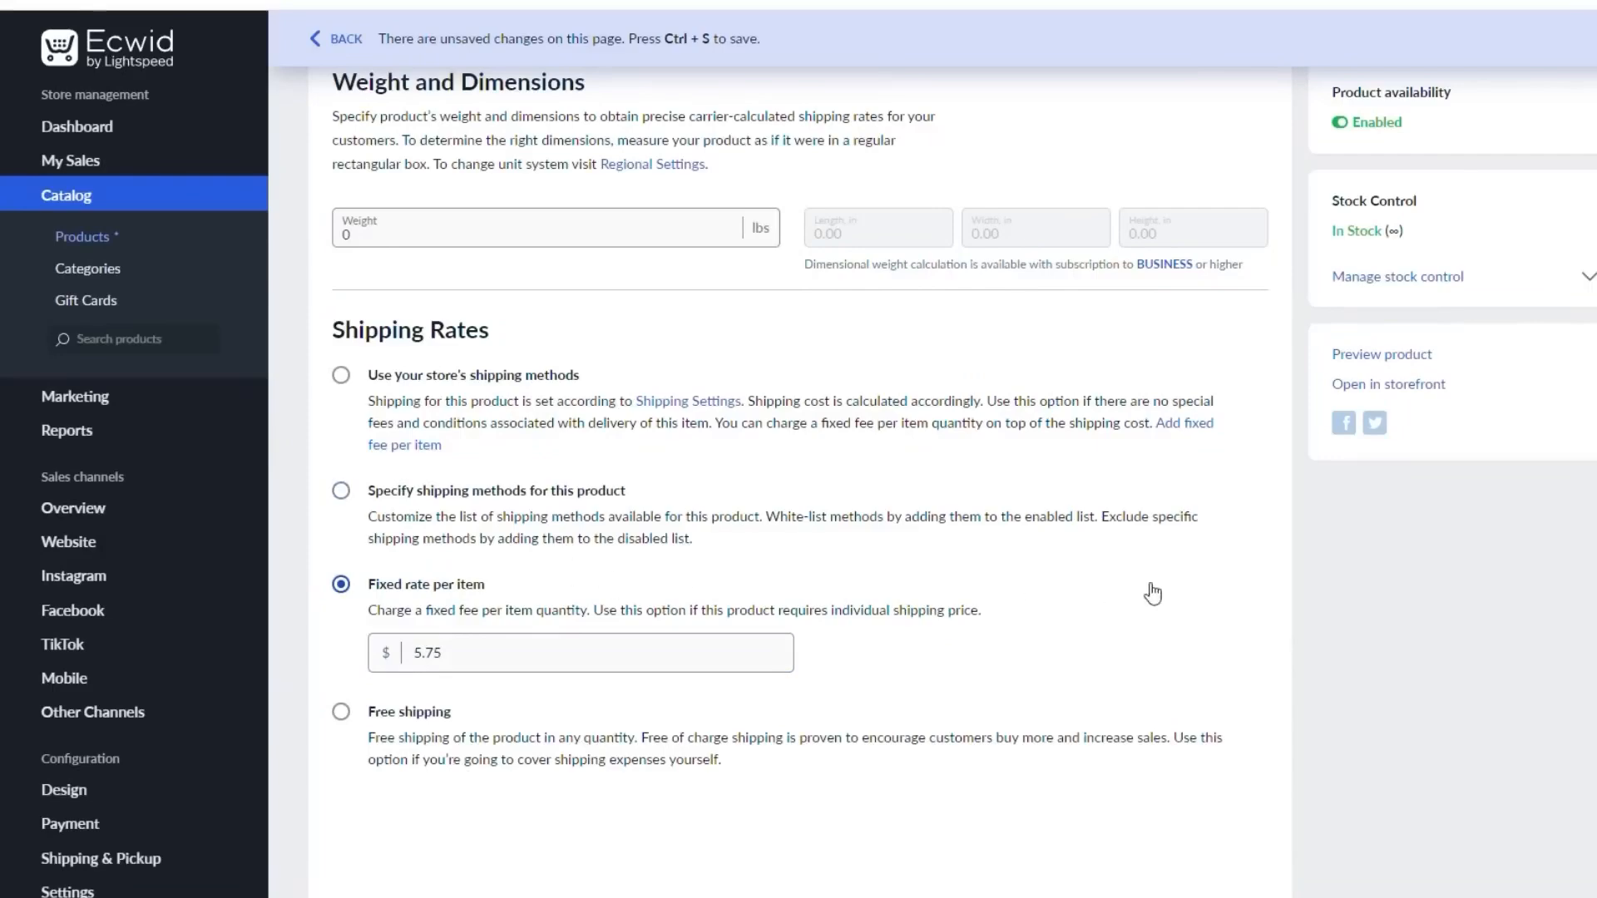
pyautogui.scroll(3, 1041, 592)
pyautogui.scroll(-3, 1487, 585)
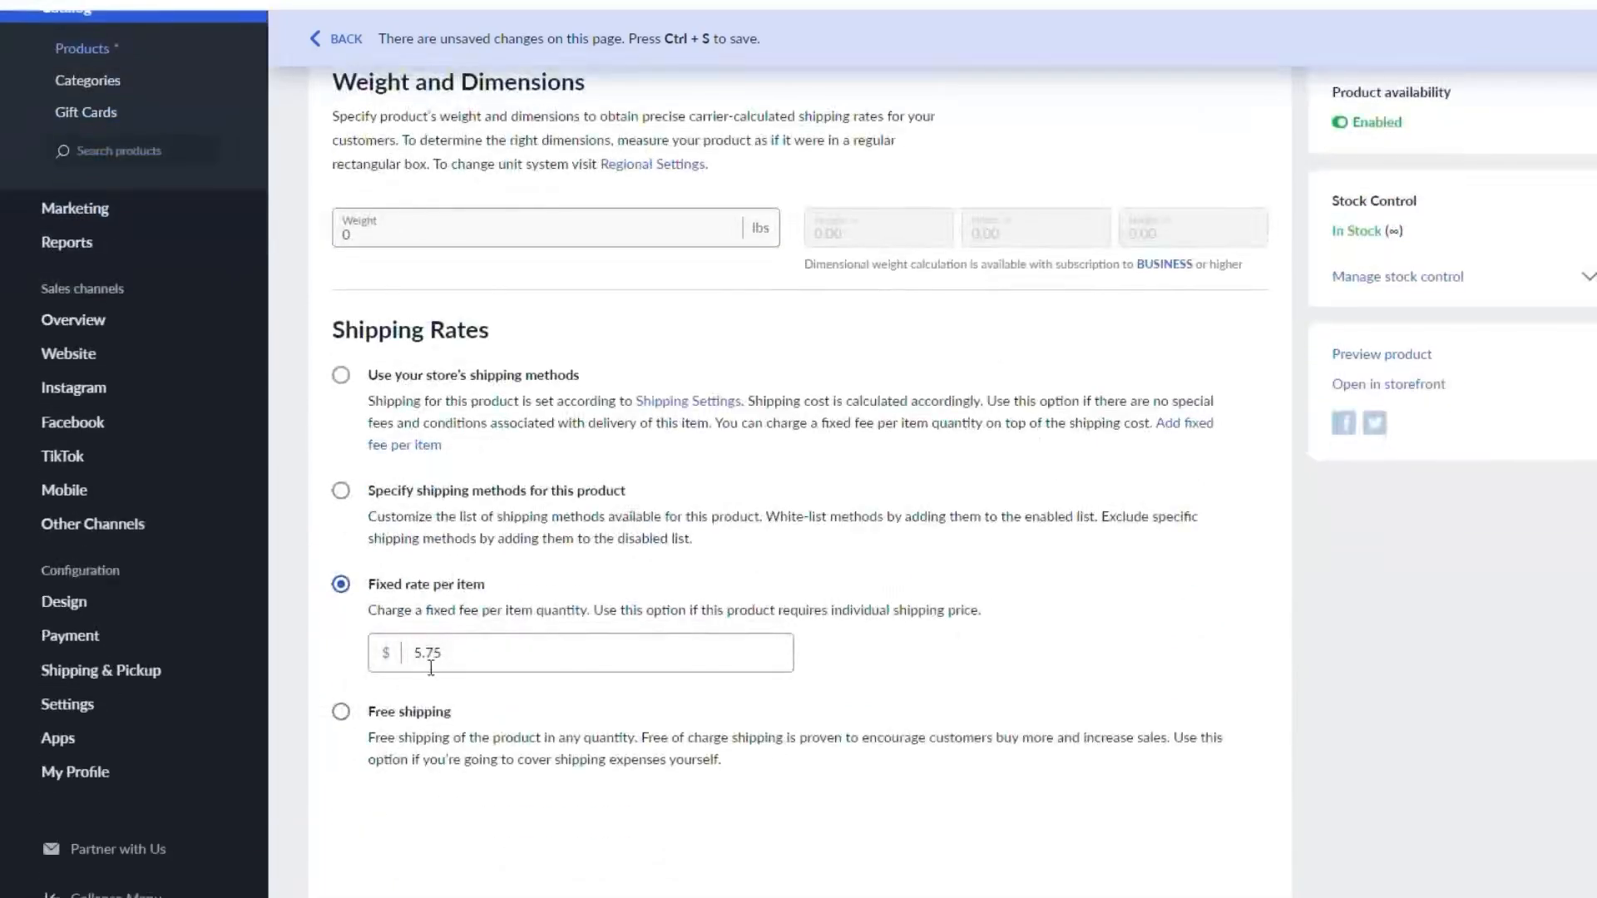
pyautogui.scroll(3, 1262, 612)
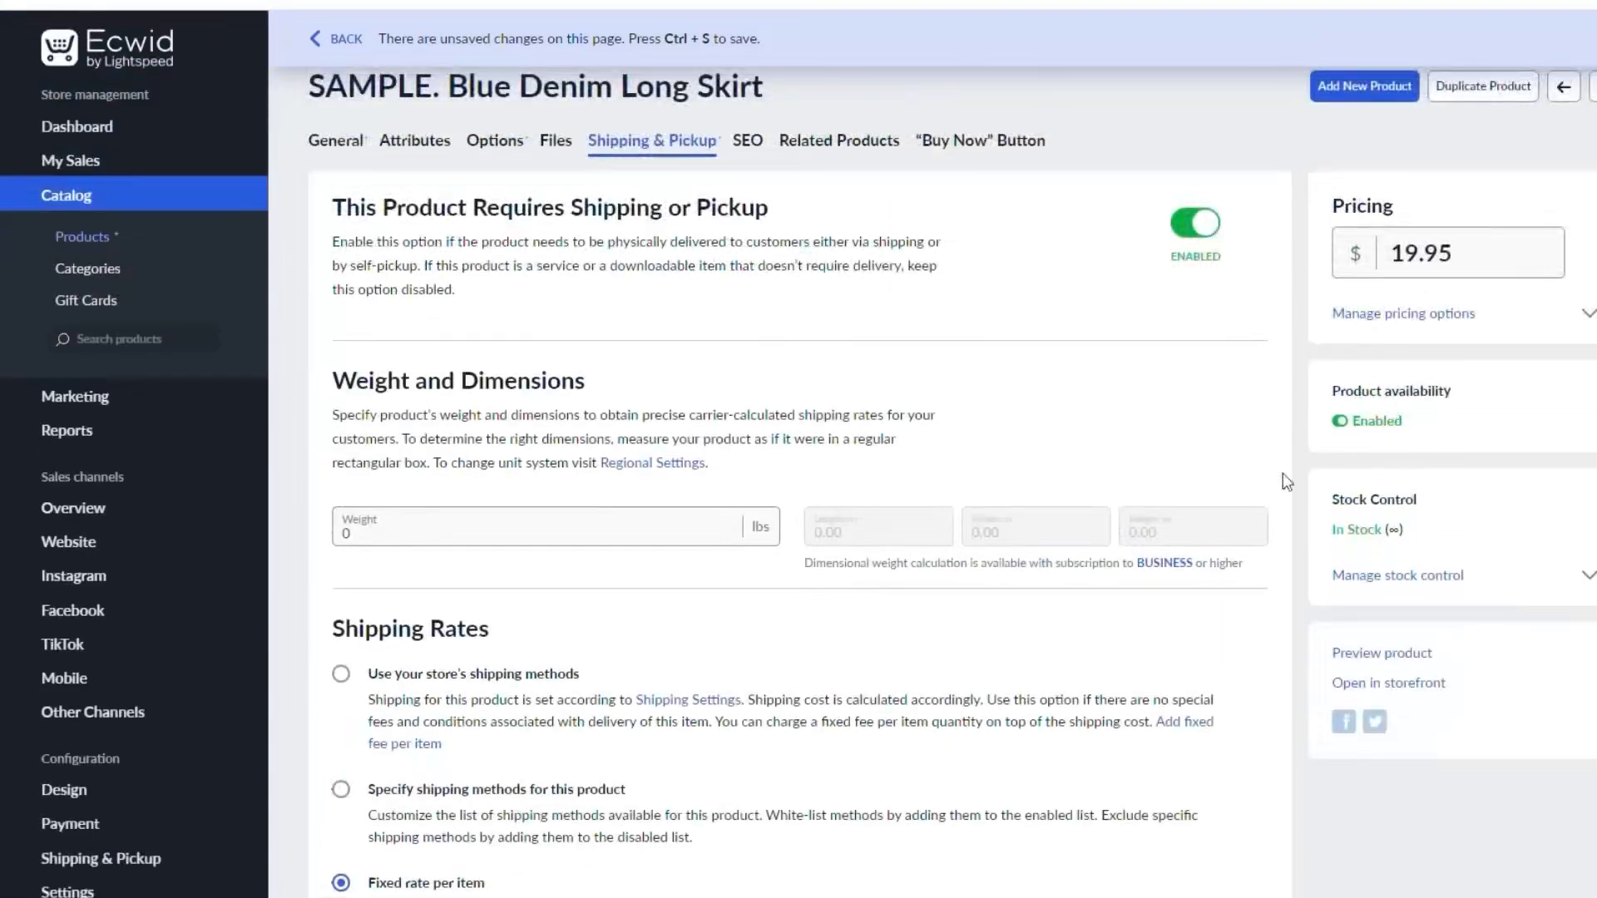
pyautogui.scroll(-3, 1303, 416)
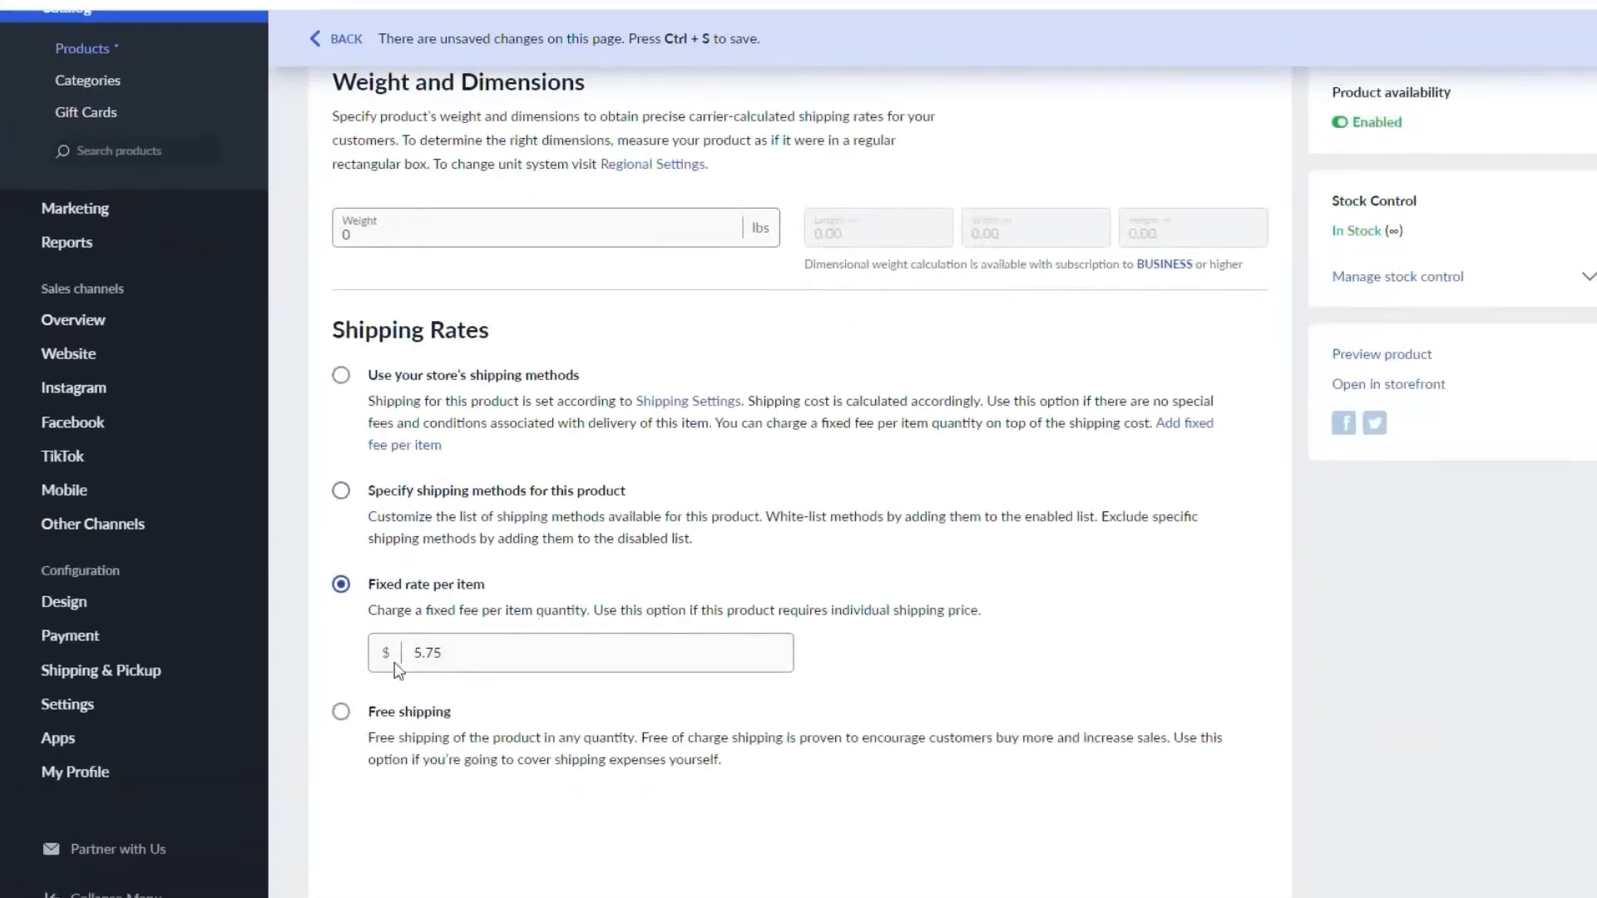
# Look over the product's SEO, Related Products and "Buy Now" Button settings
pyautogui.scroll(3, 460, 639)
pyautogui.click(747, 140)
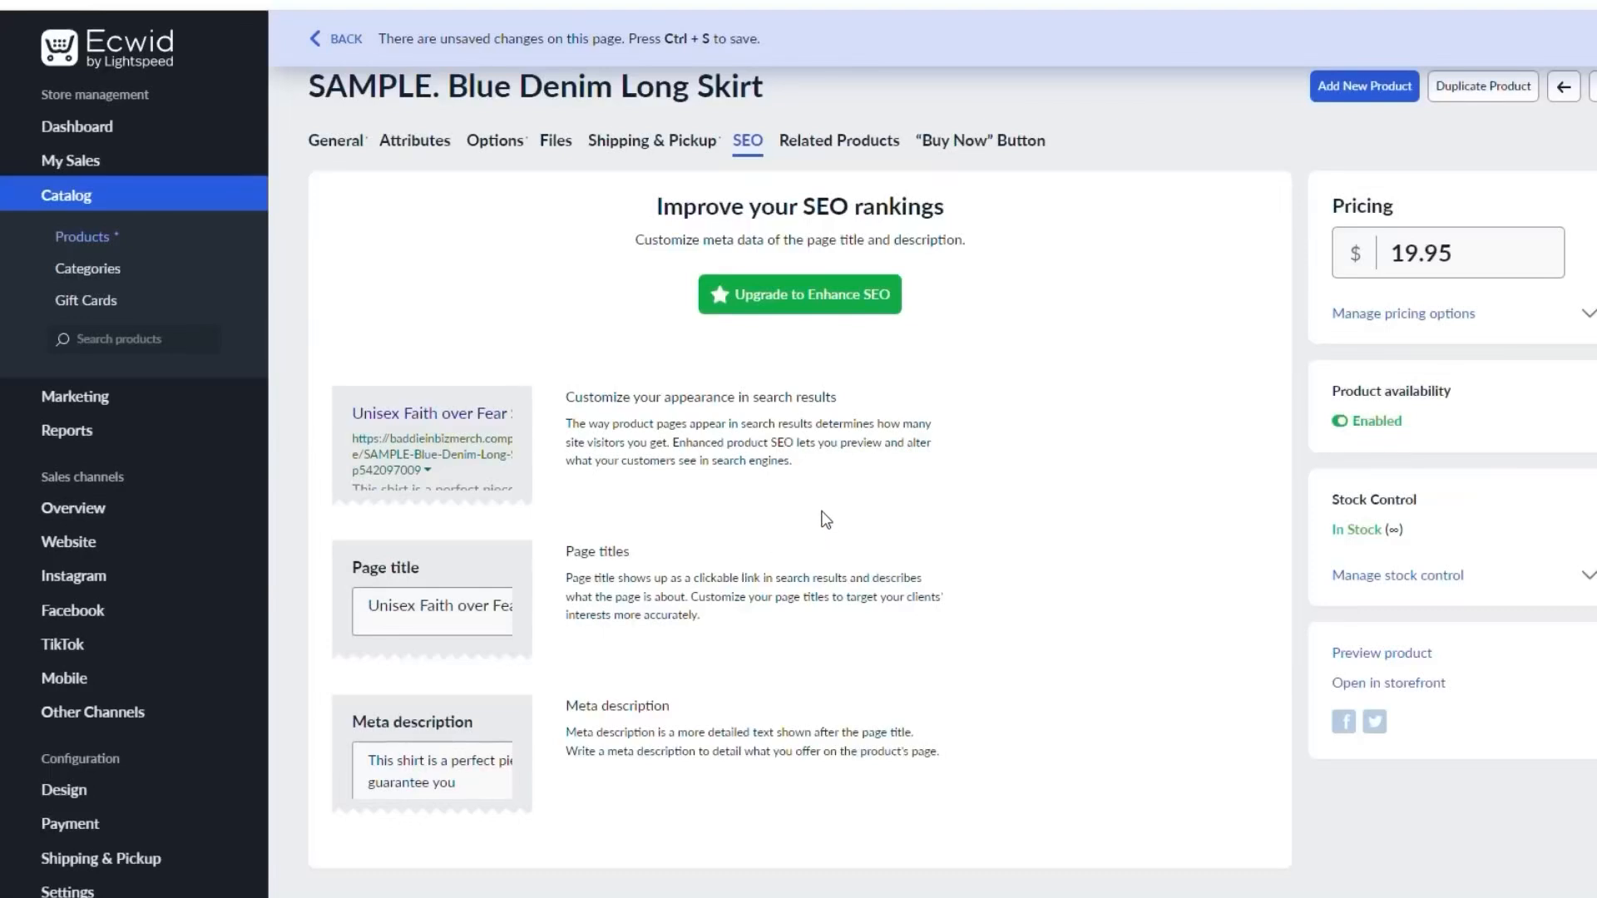
pyautogui.click(840, 141)
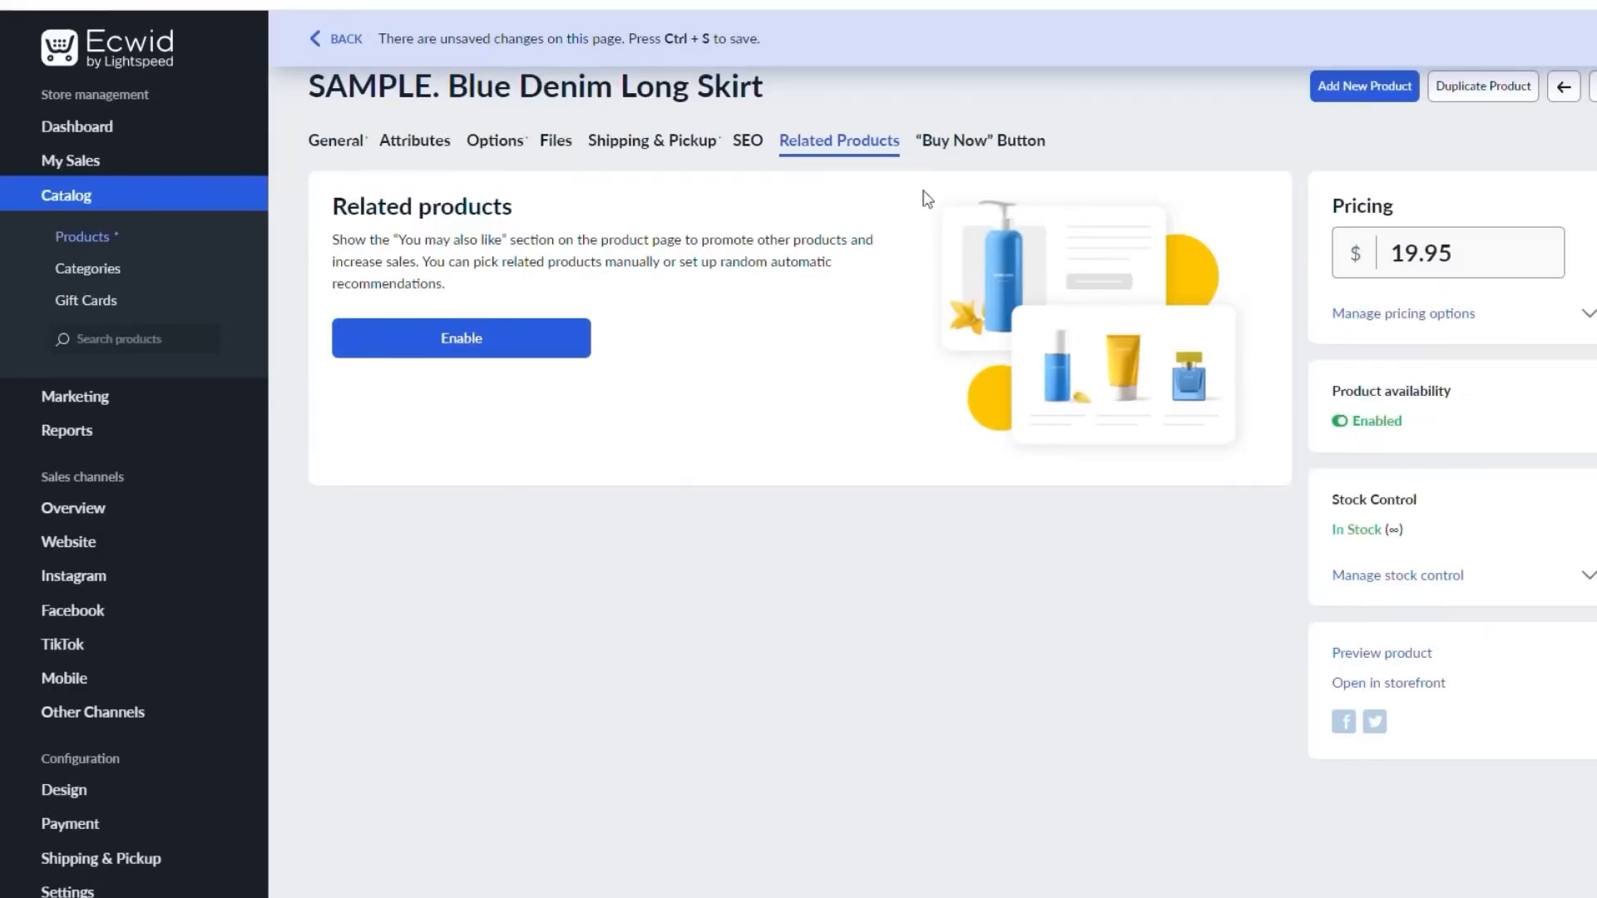
pyautogui.click(985, 148)
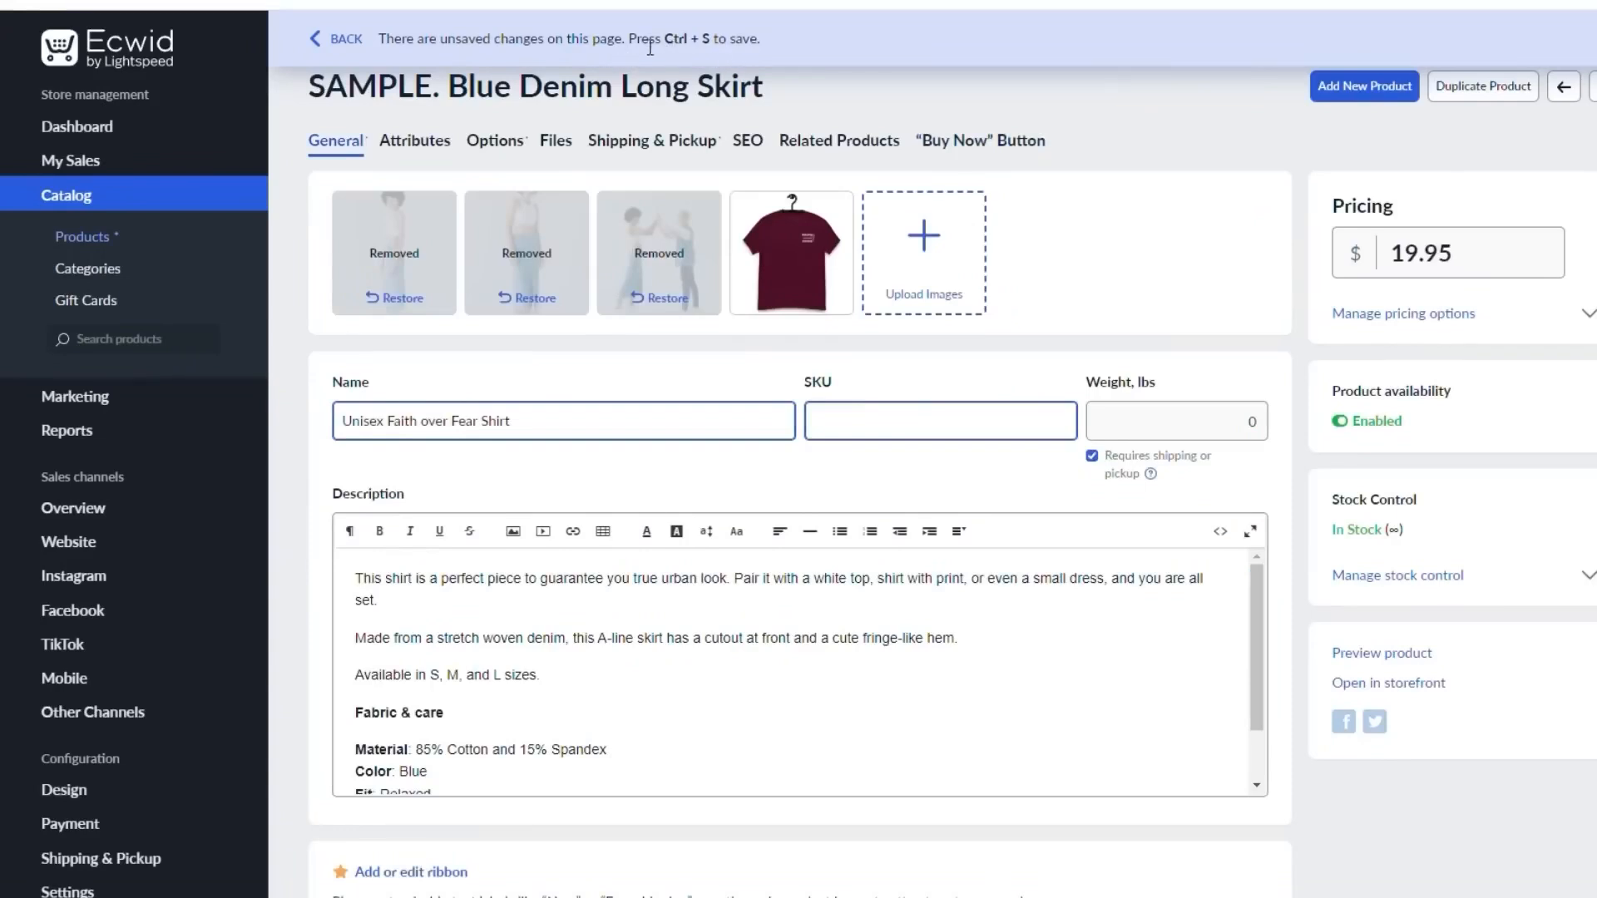
# Save all the changes made to the product
pyautogui.moveTo(642, 50); pyautogui.dragTo(704, 51)
pyautogui.click(620, 37)
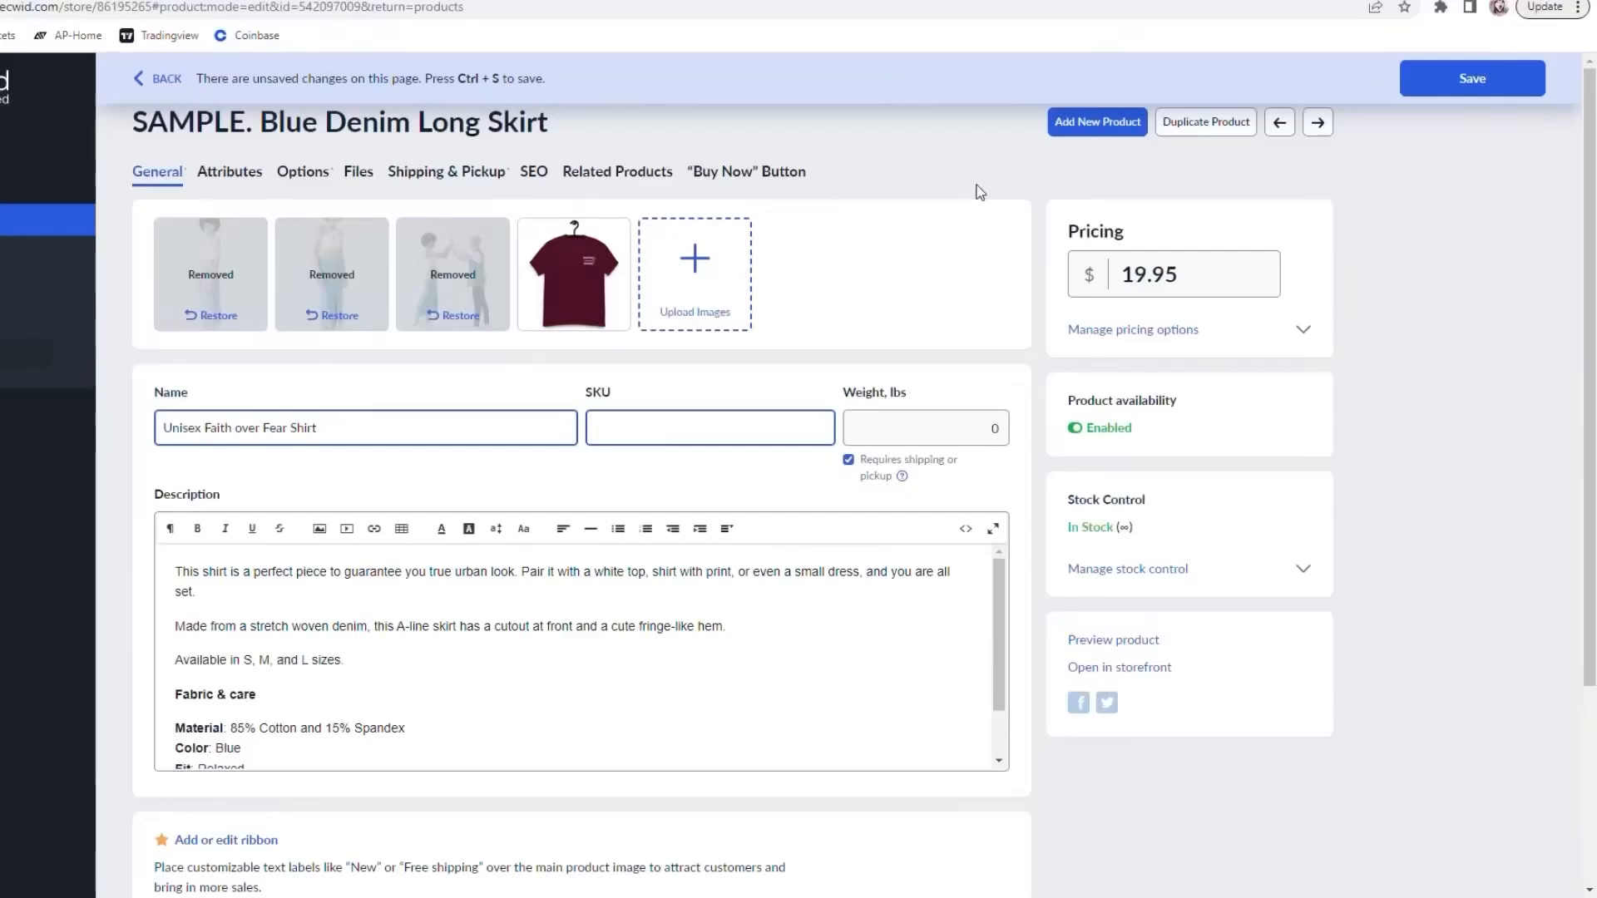
pyautogui.hotkey('ctrl', 's')
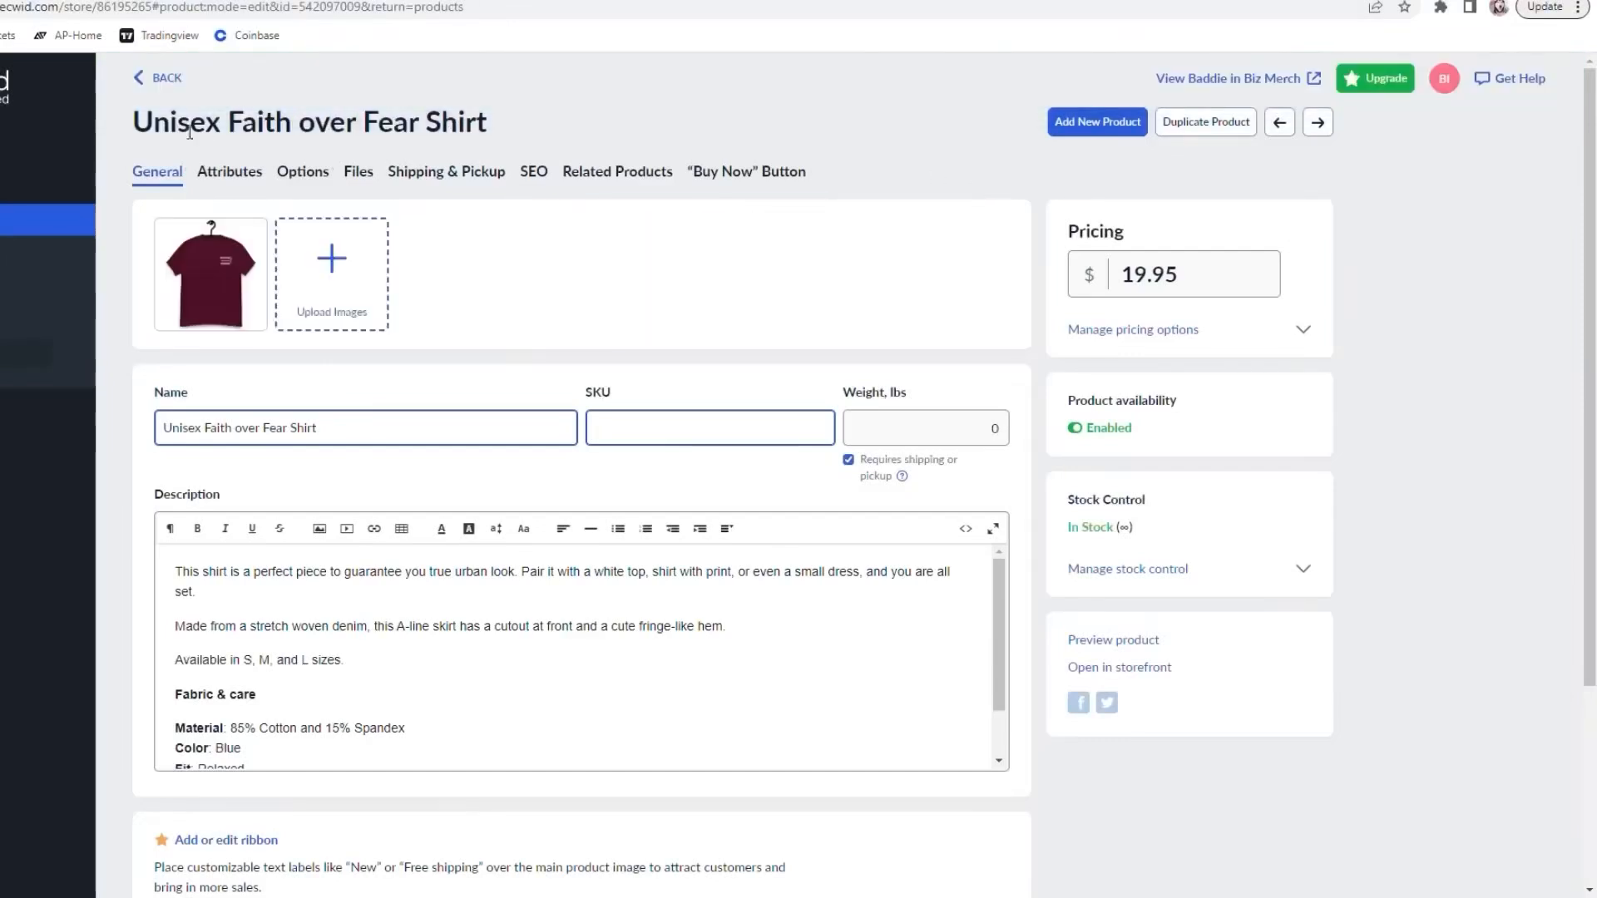
# Return to the product list and delete the sample product Blue Sleeveless Coverall
pyautogui.click(156, 78)
pyautogui.scroll(3, 599, 268)
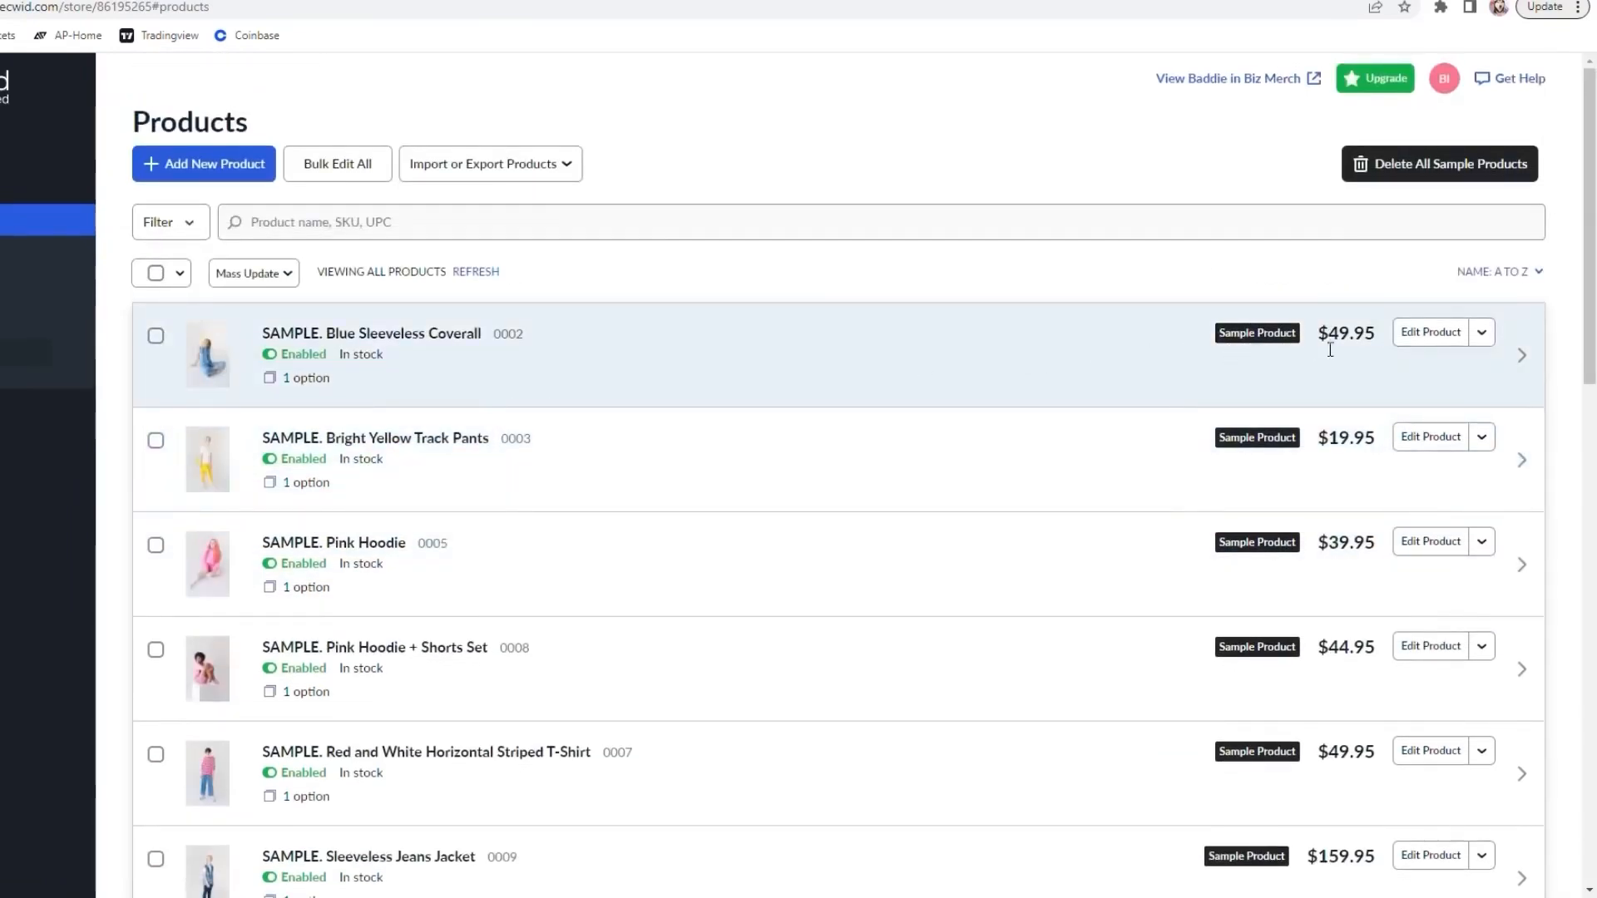
pyautogui.click(1483, 333)
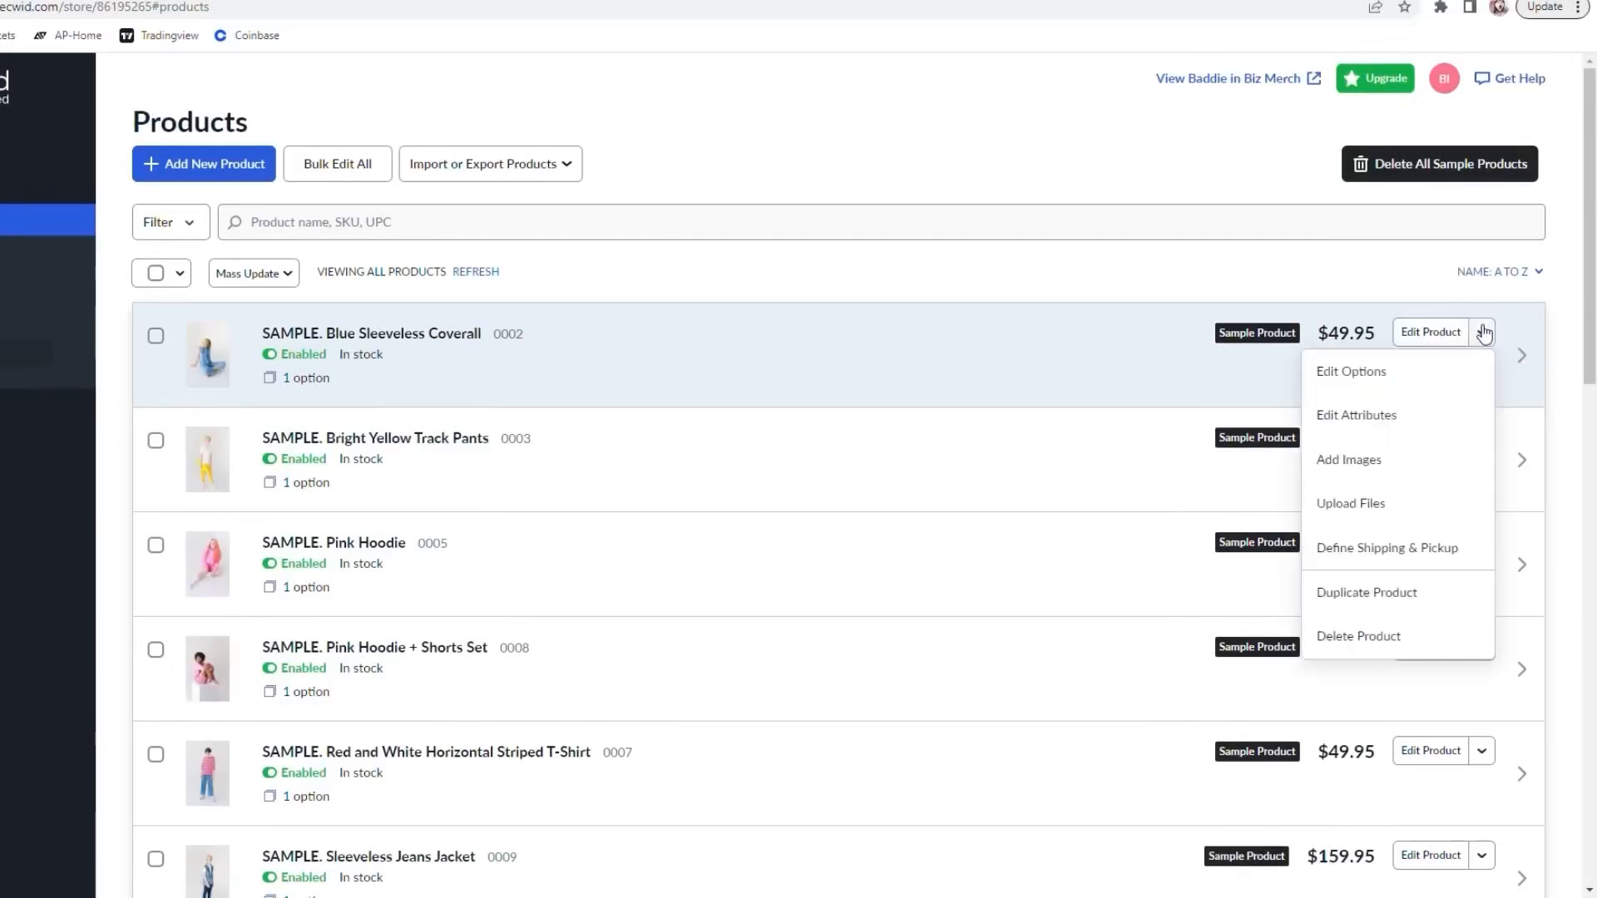
pyautogui.click(1363, 639)
pyautogui.click(626, 556)
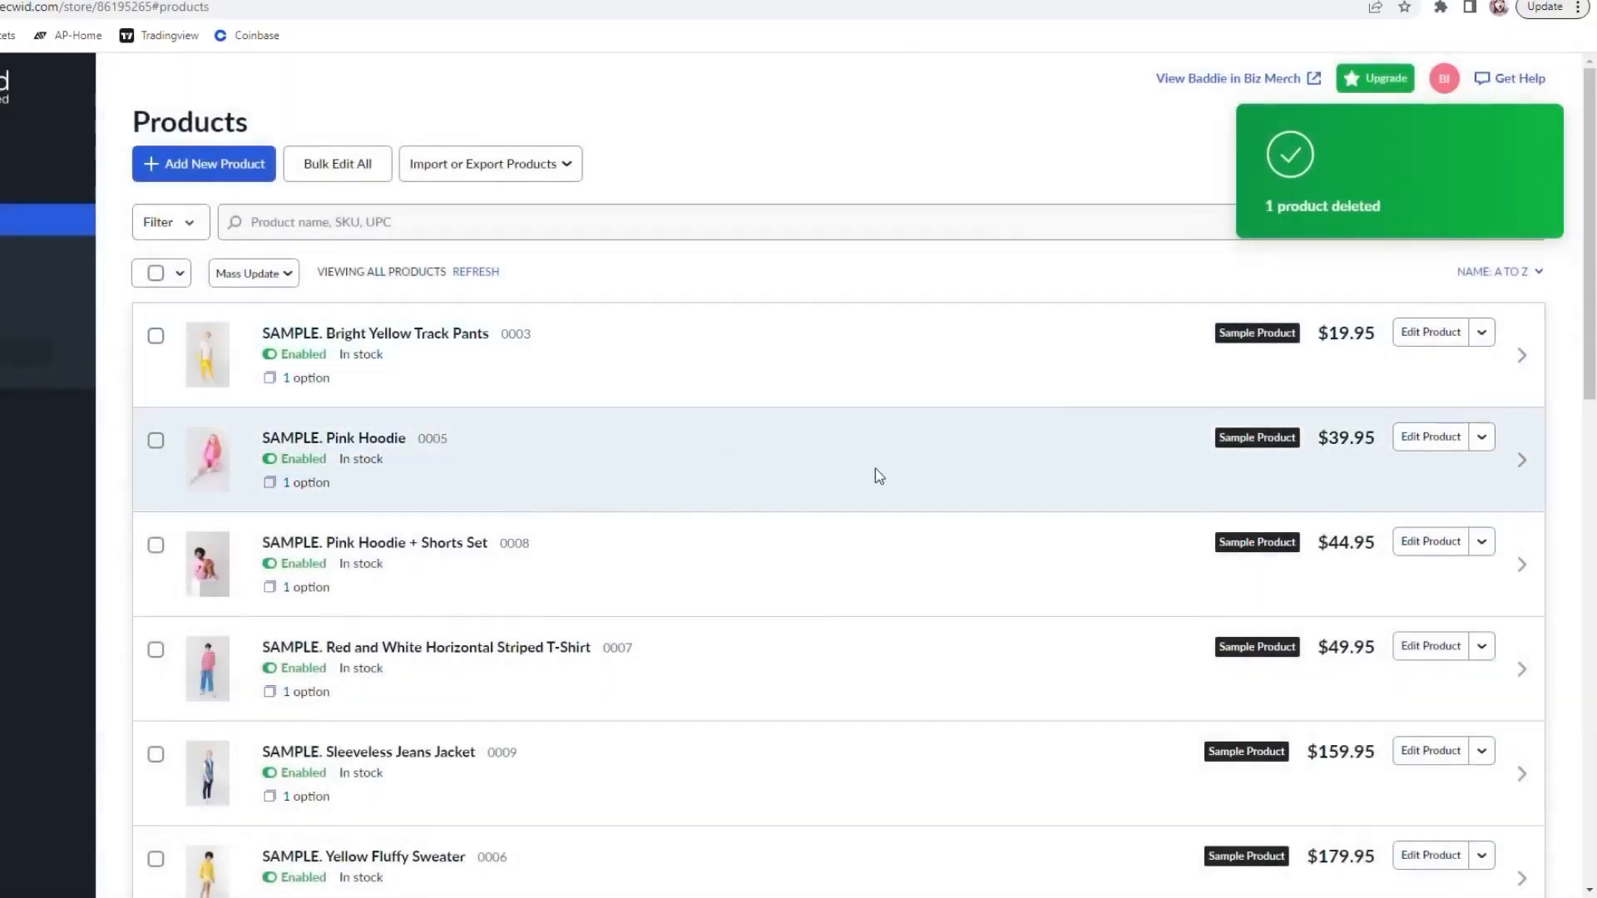
# Delete the remaining sample products, from Bright Yellow Track Pants to Yellow Fluffy Sweater, keeping only the Unisex Faith over Fear Shirt
pyautogui.click(1482, 333)
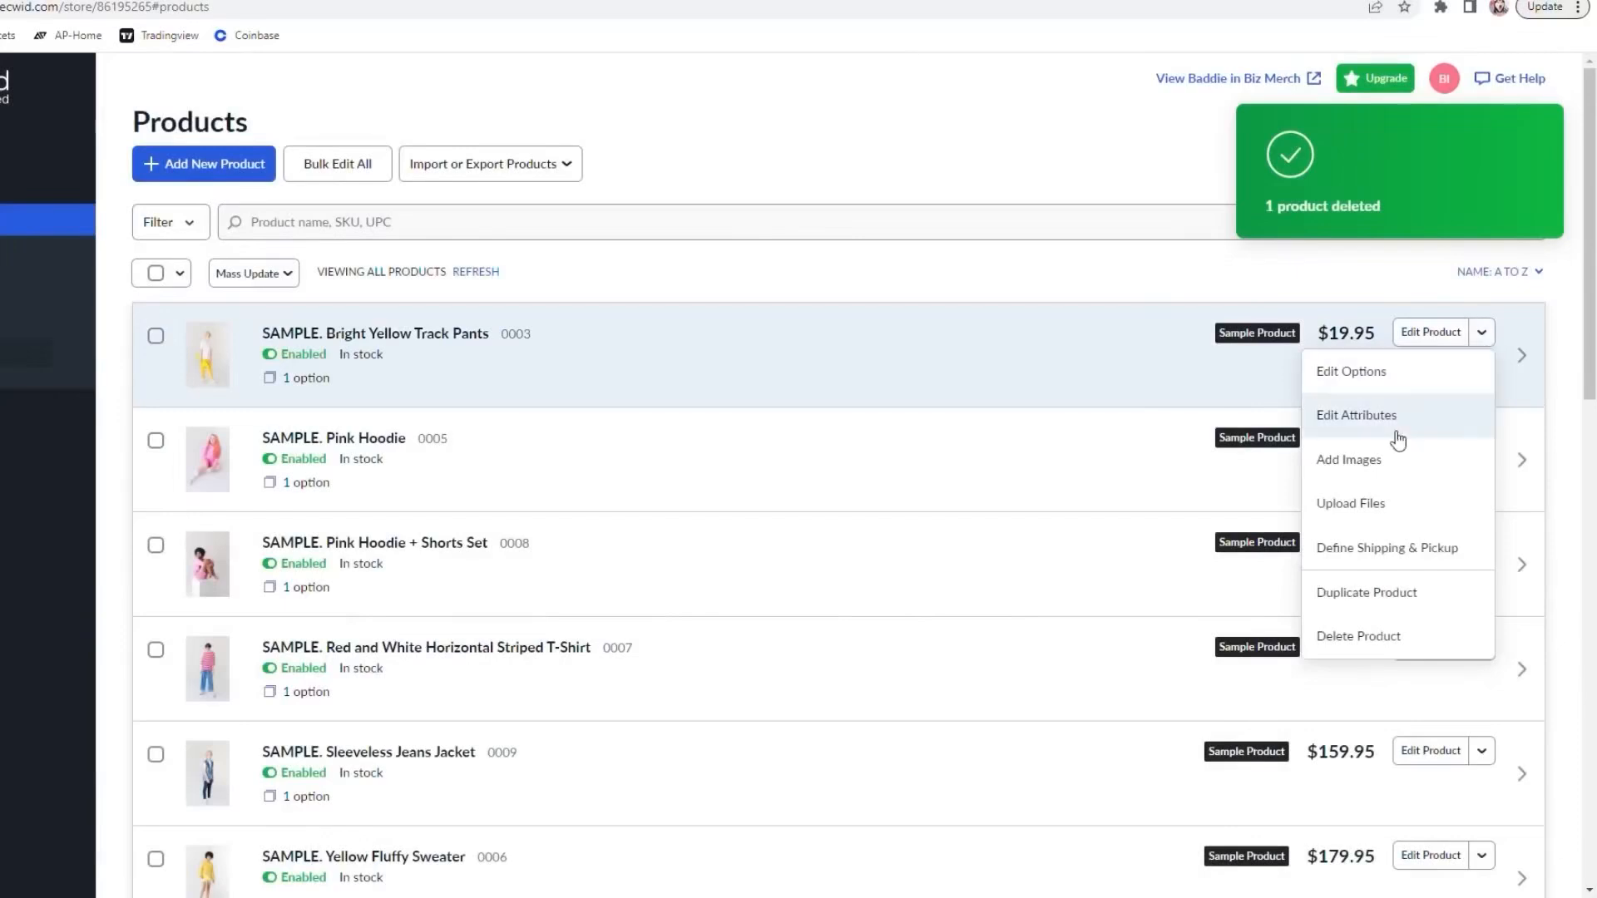
pyautogui.click(1377, 637)
pyautogui.click(670, 563)
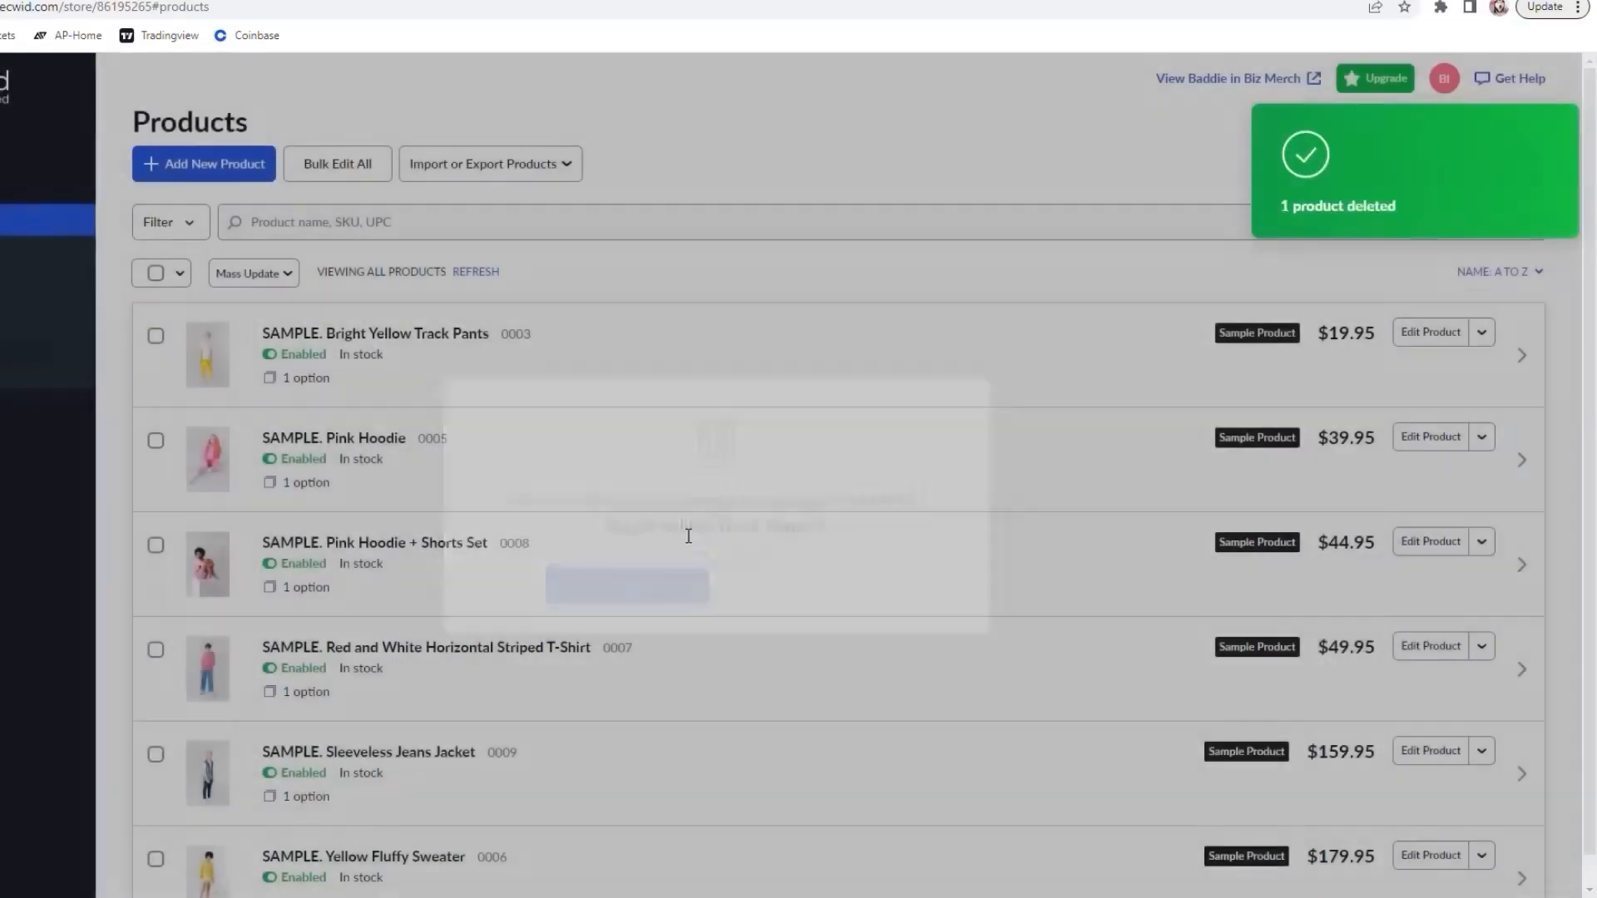
pyautogui.scroll(-4, 680, 533)
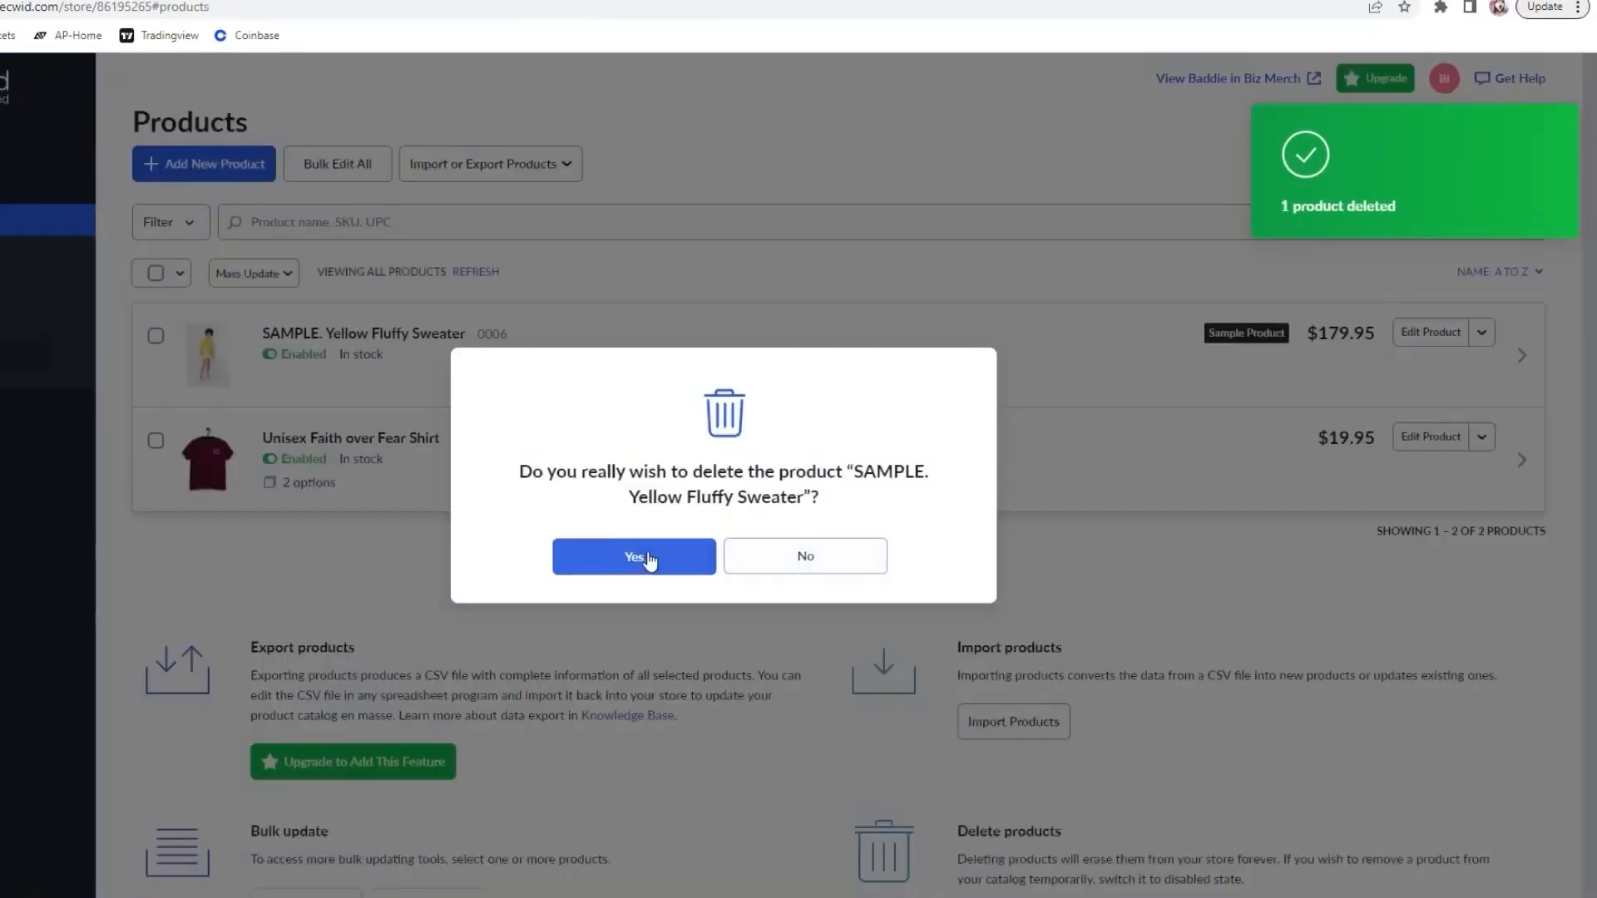
pyautogui.click(670, 554)
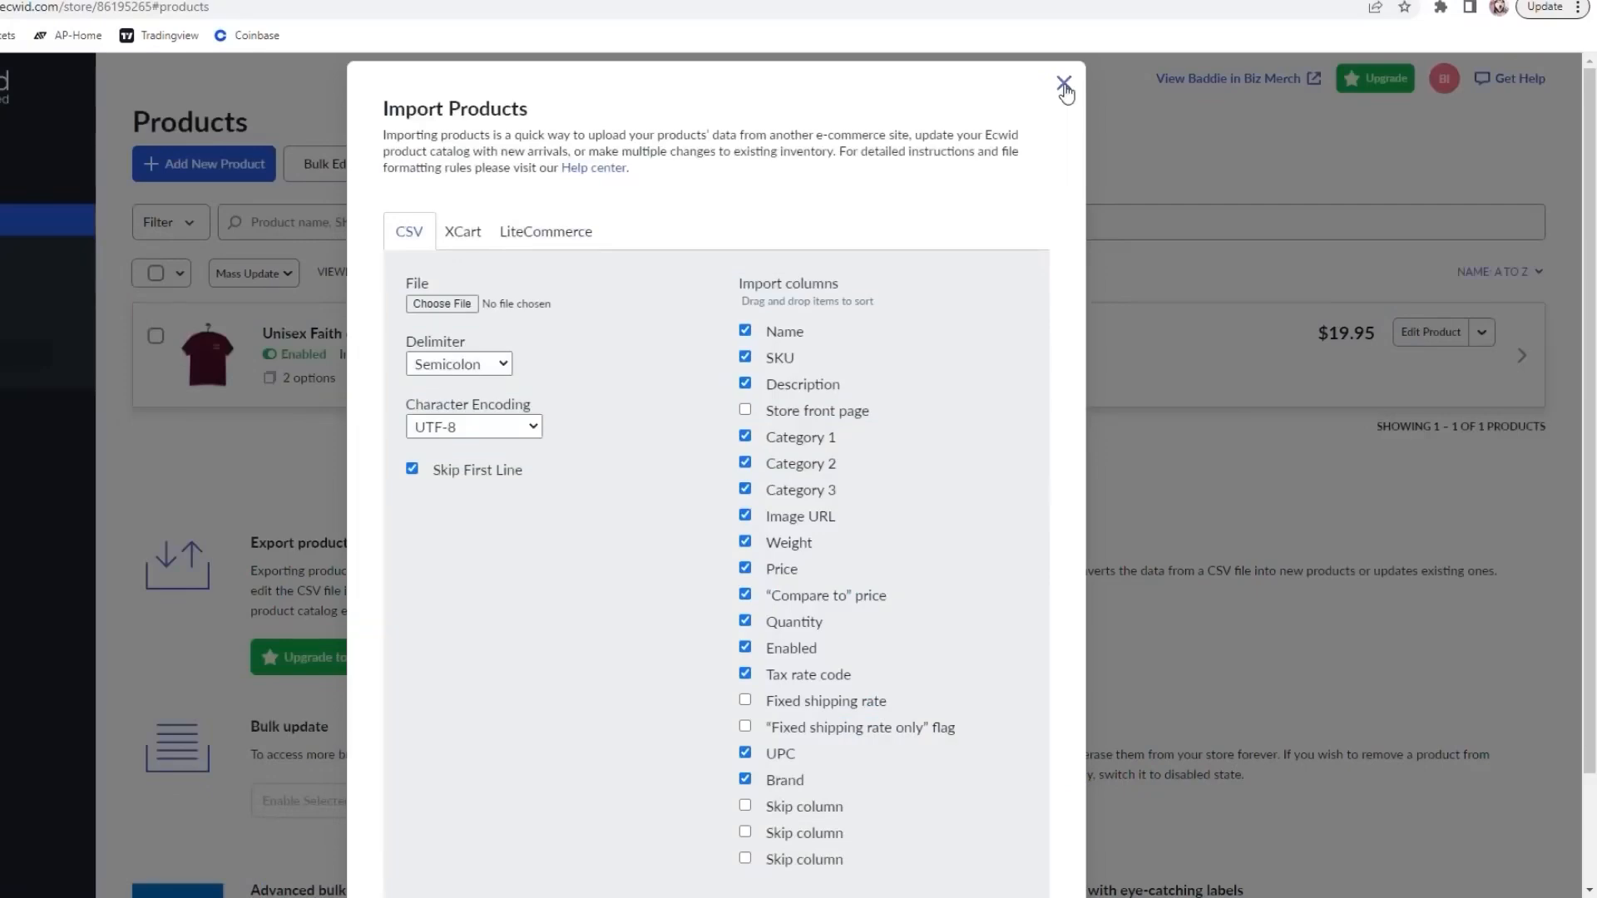
pyautogui.click(1064, 85)
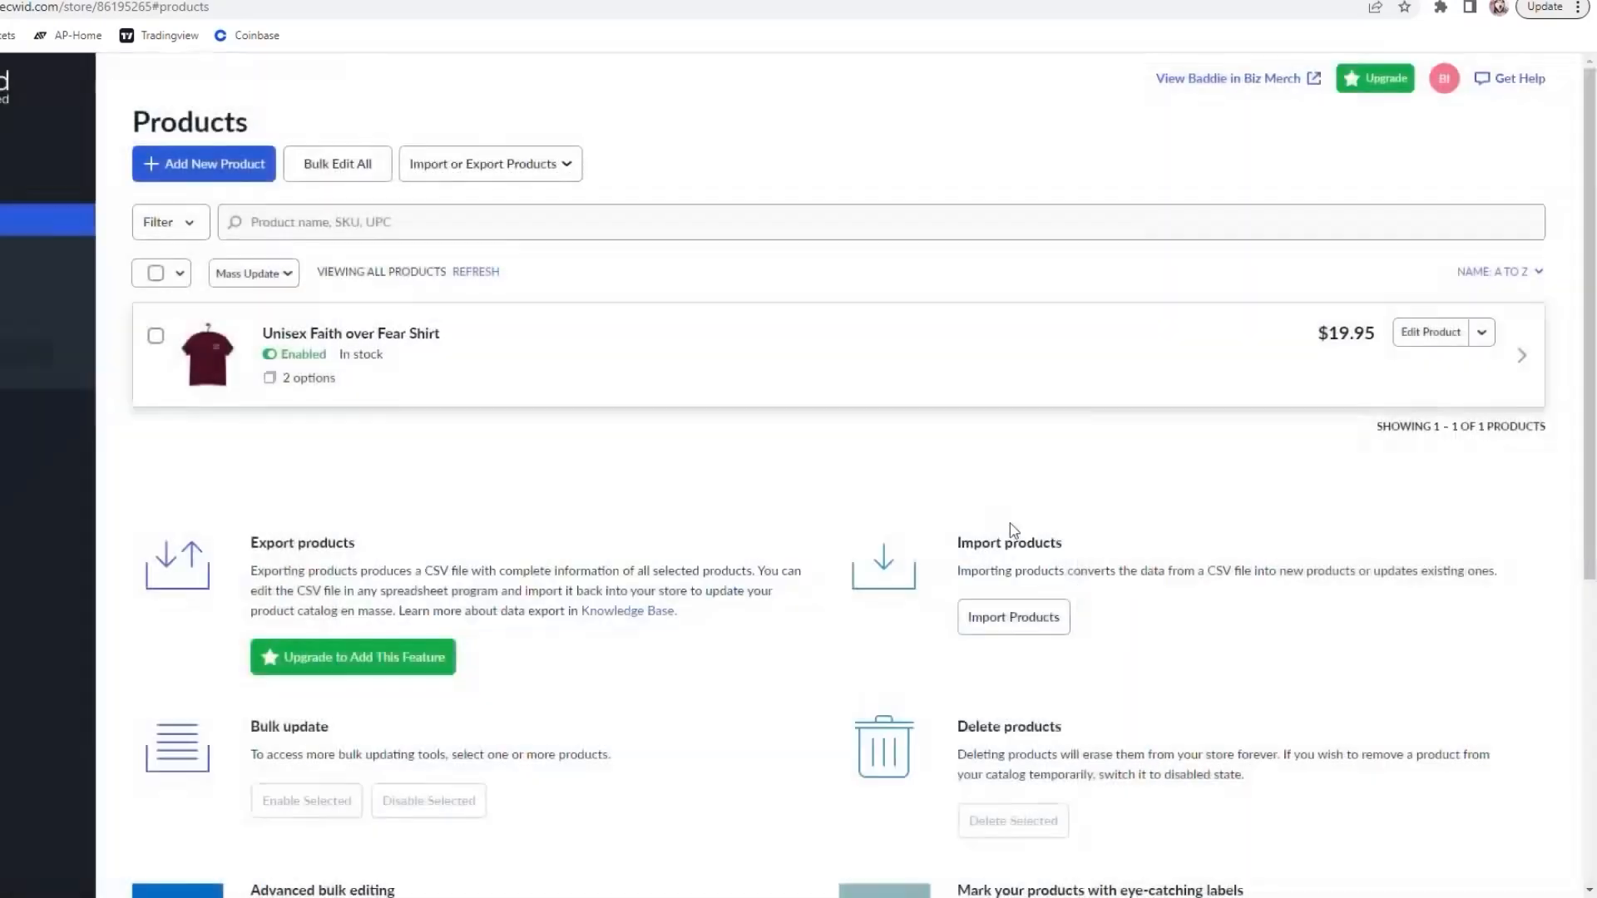
# Mark the website setup, products, delivery and regional settings tasks as done in the dashboard's to-do list
pyautogui.moveTo(990, 546); pyautogui.dragTo(1087, 537)
pyautogui.click(1087, 536)
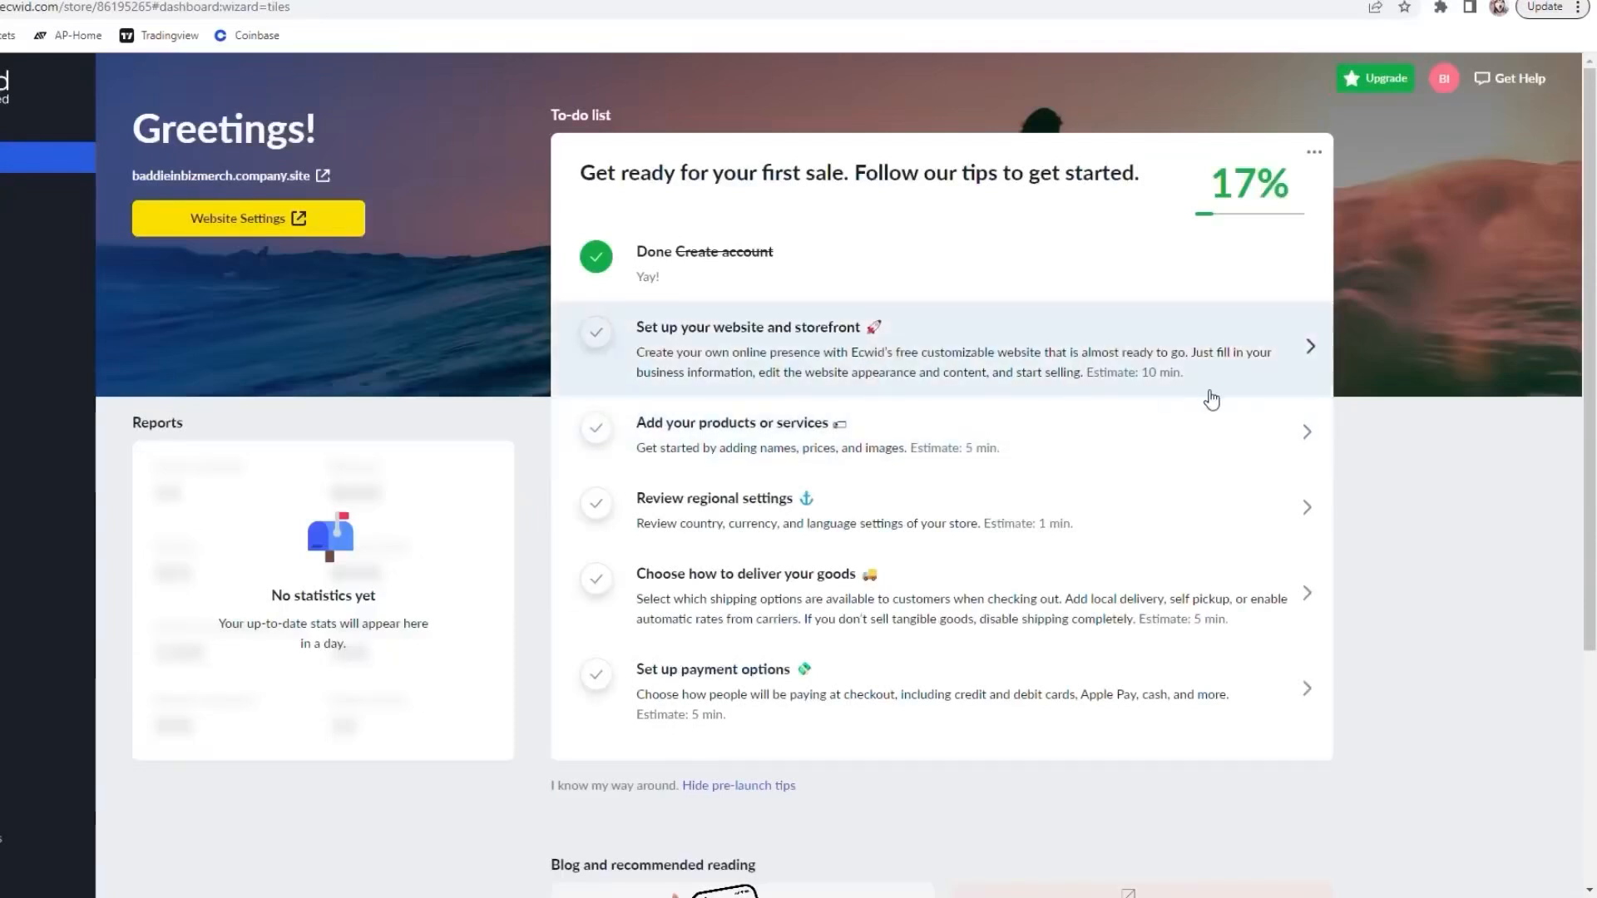
pyautogui.click(596, 333)
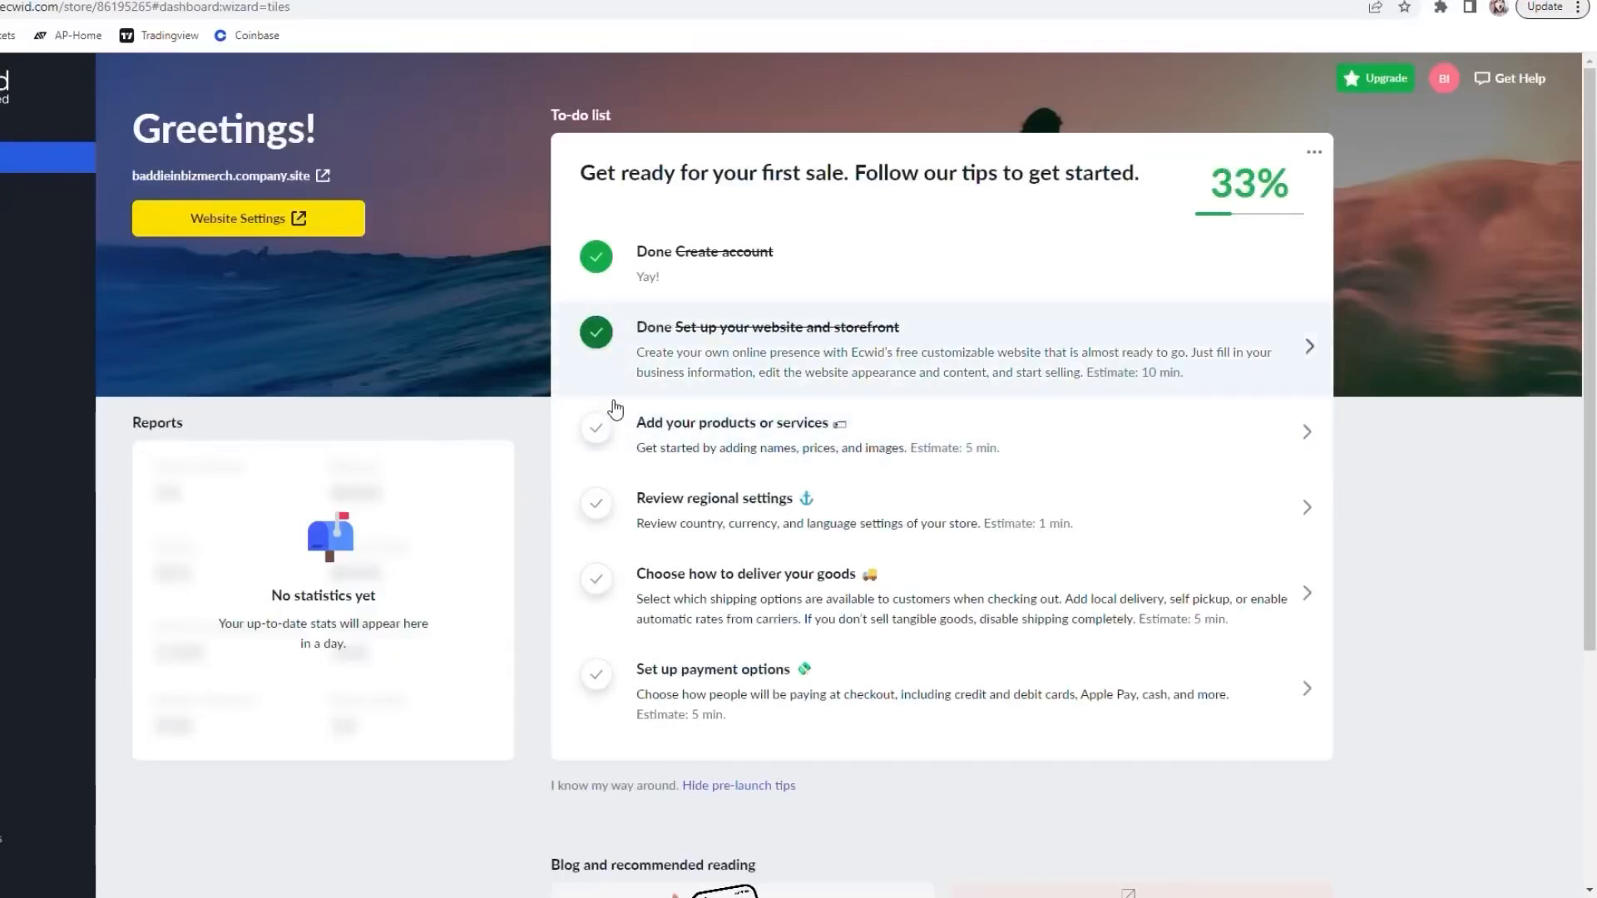
pyautogui.click(606, 427)
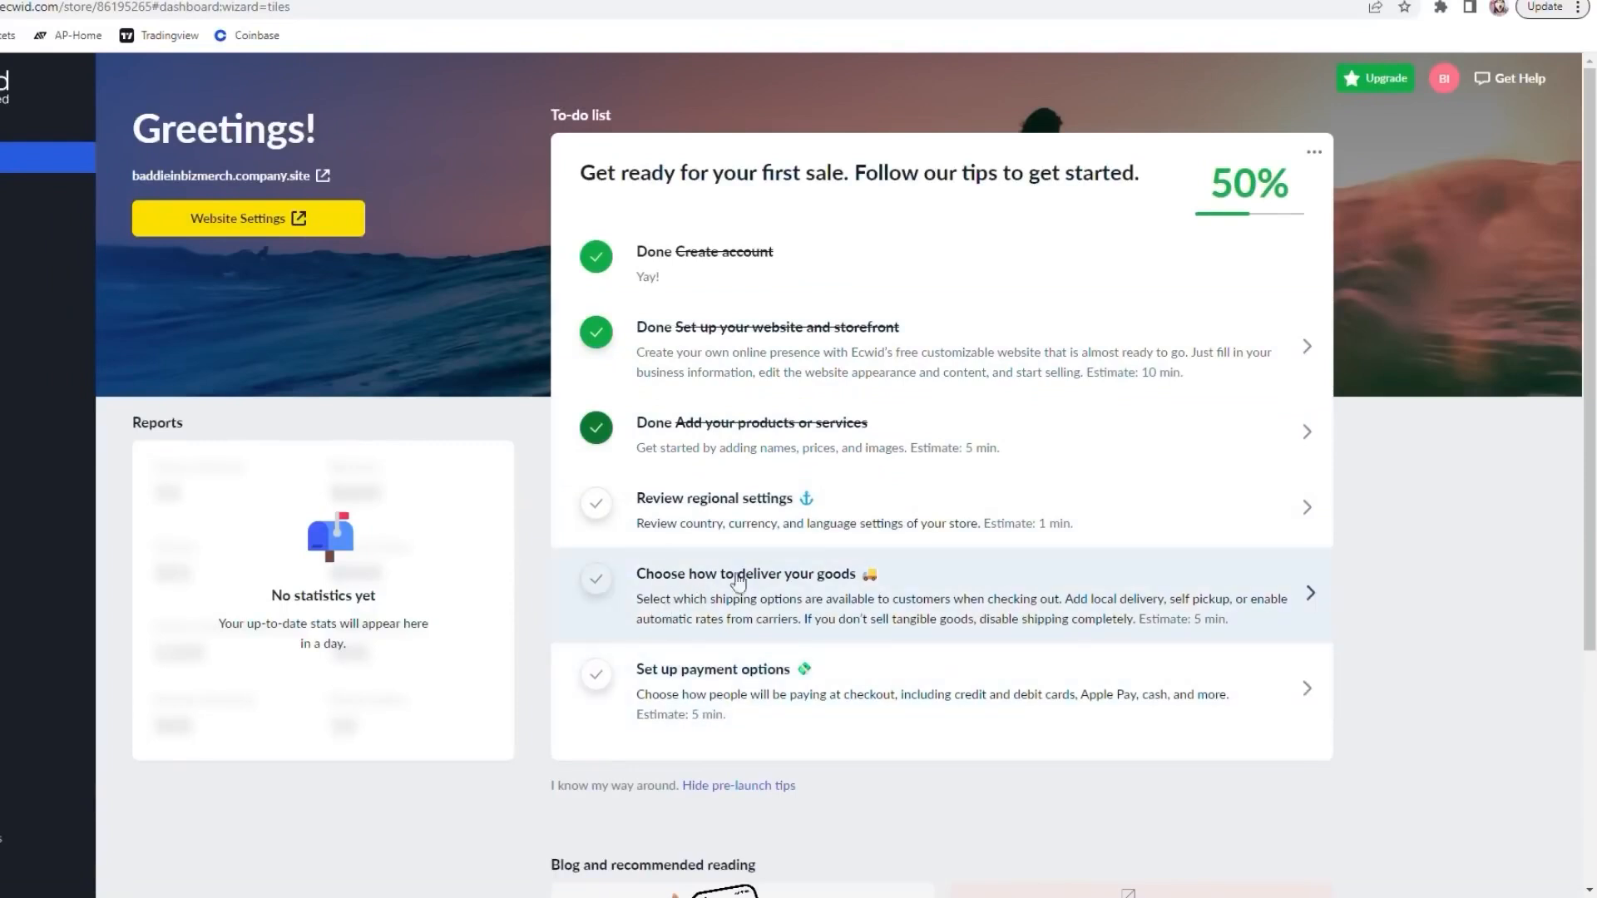
pyautogui.click(596, 579)
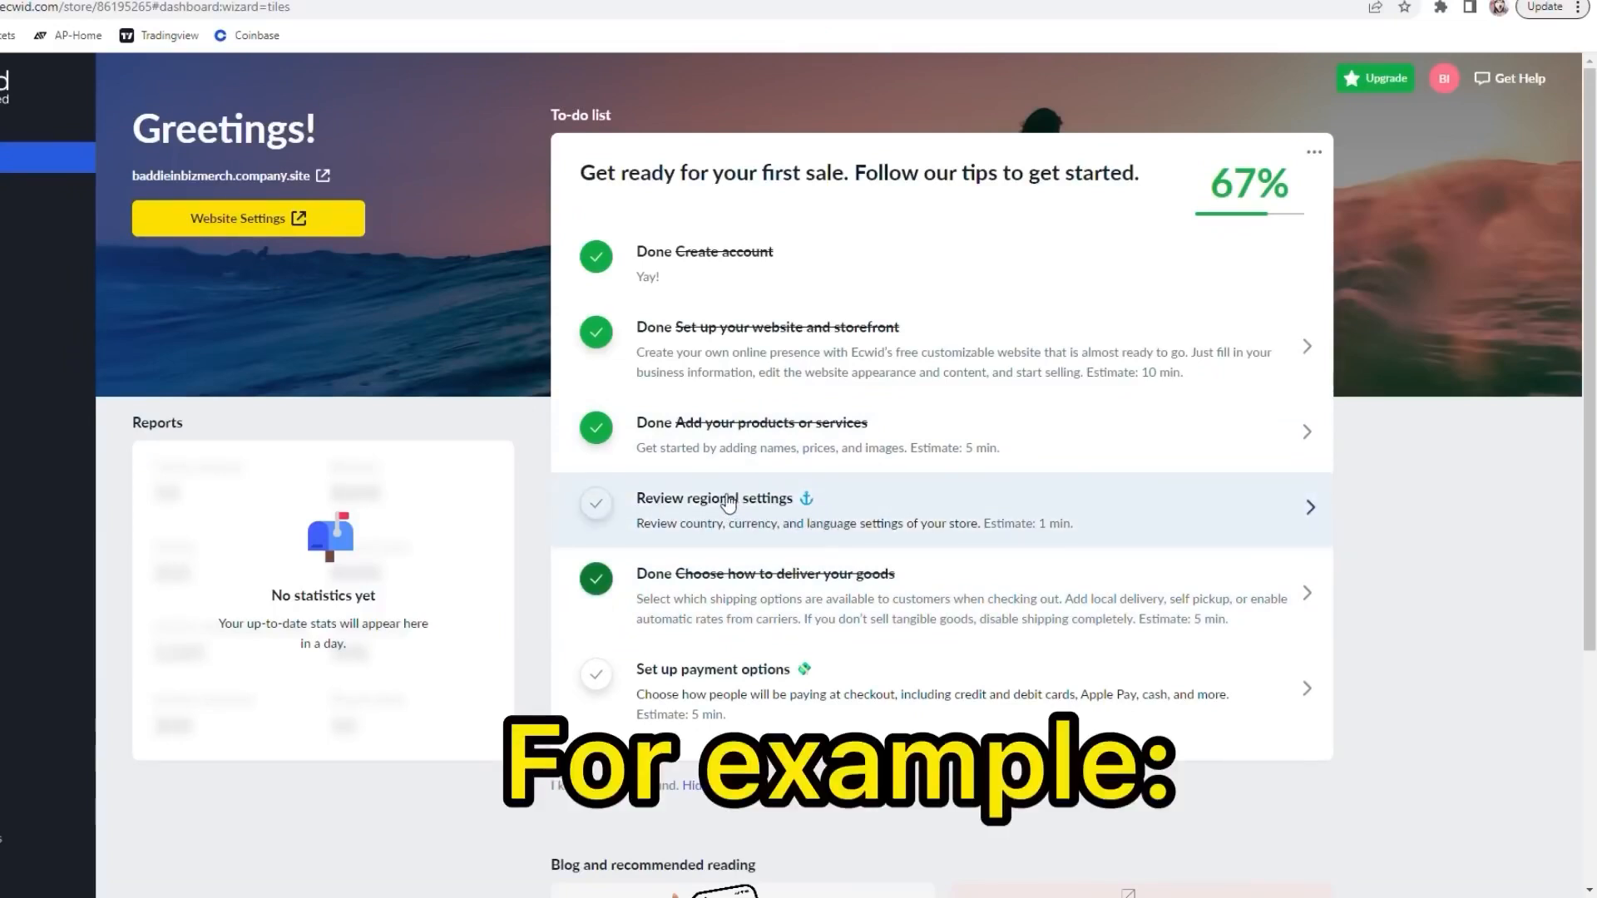
pyautogui.click(610, 509)
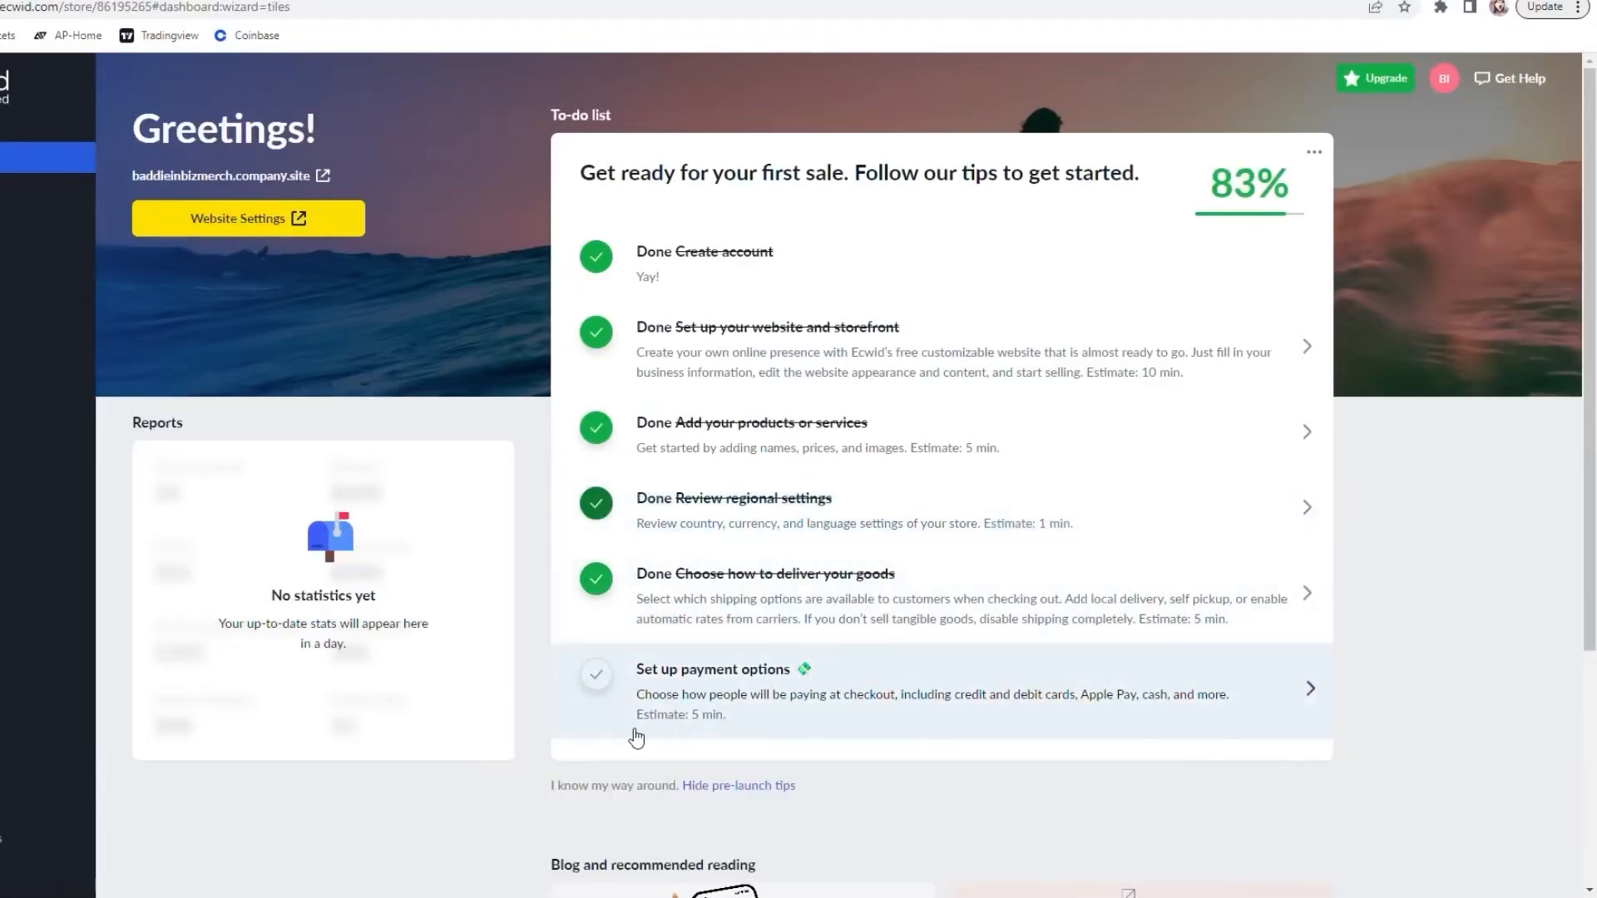
# Open the store's payment options from the to-do list and disable the Pay by cash method
pyautogui.click(924, 697)
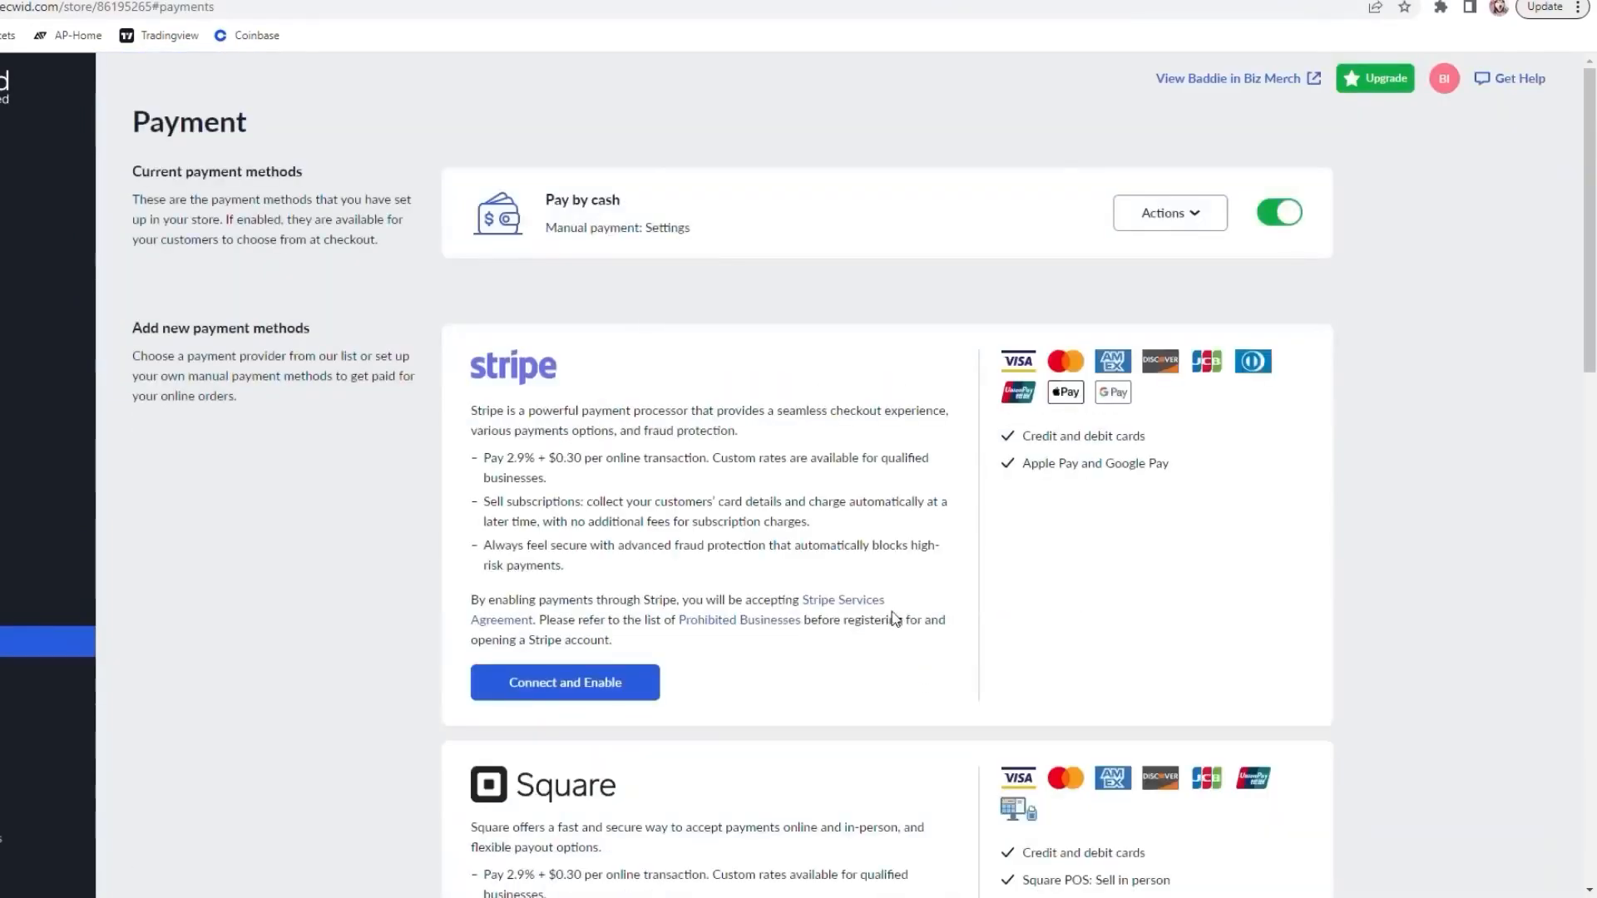
pyautogui.scroll(-1, 855, 624)
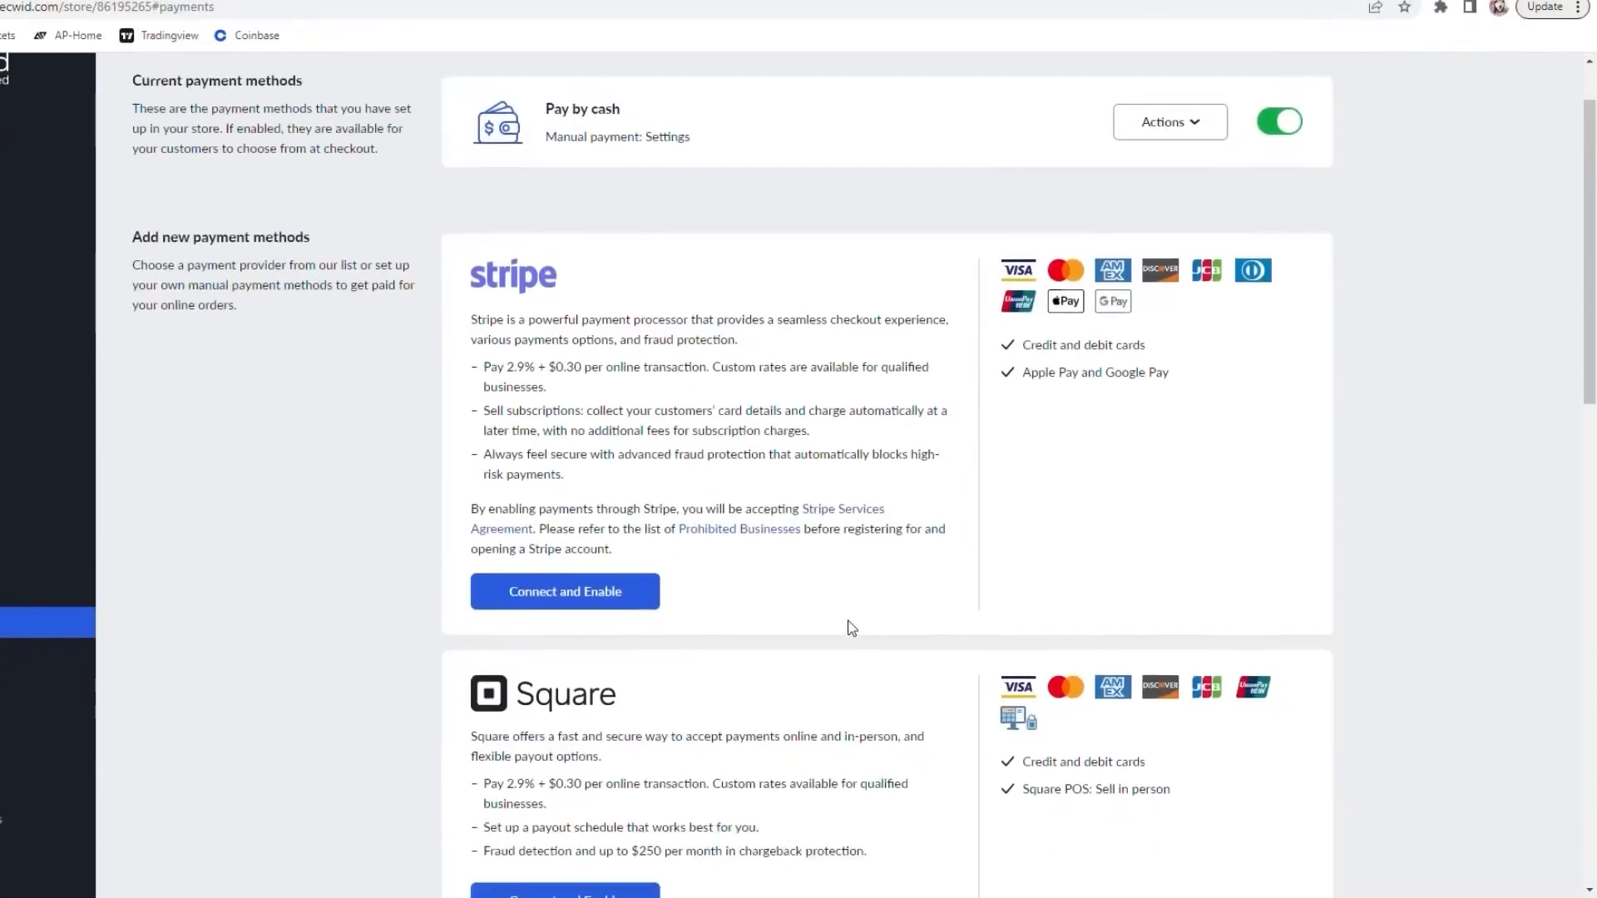
pyautogui.scroll(1, 849, 622)
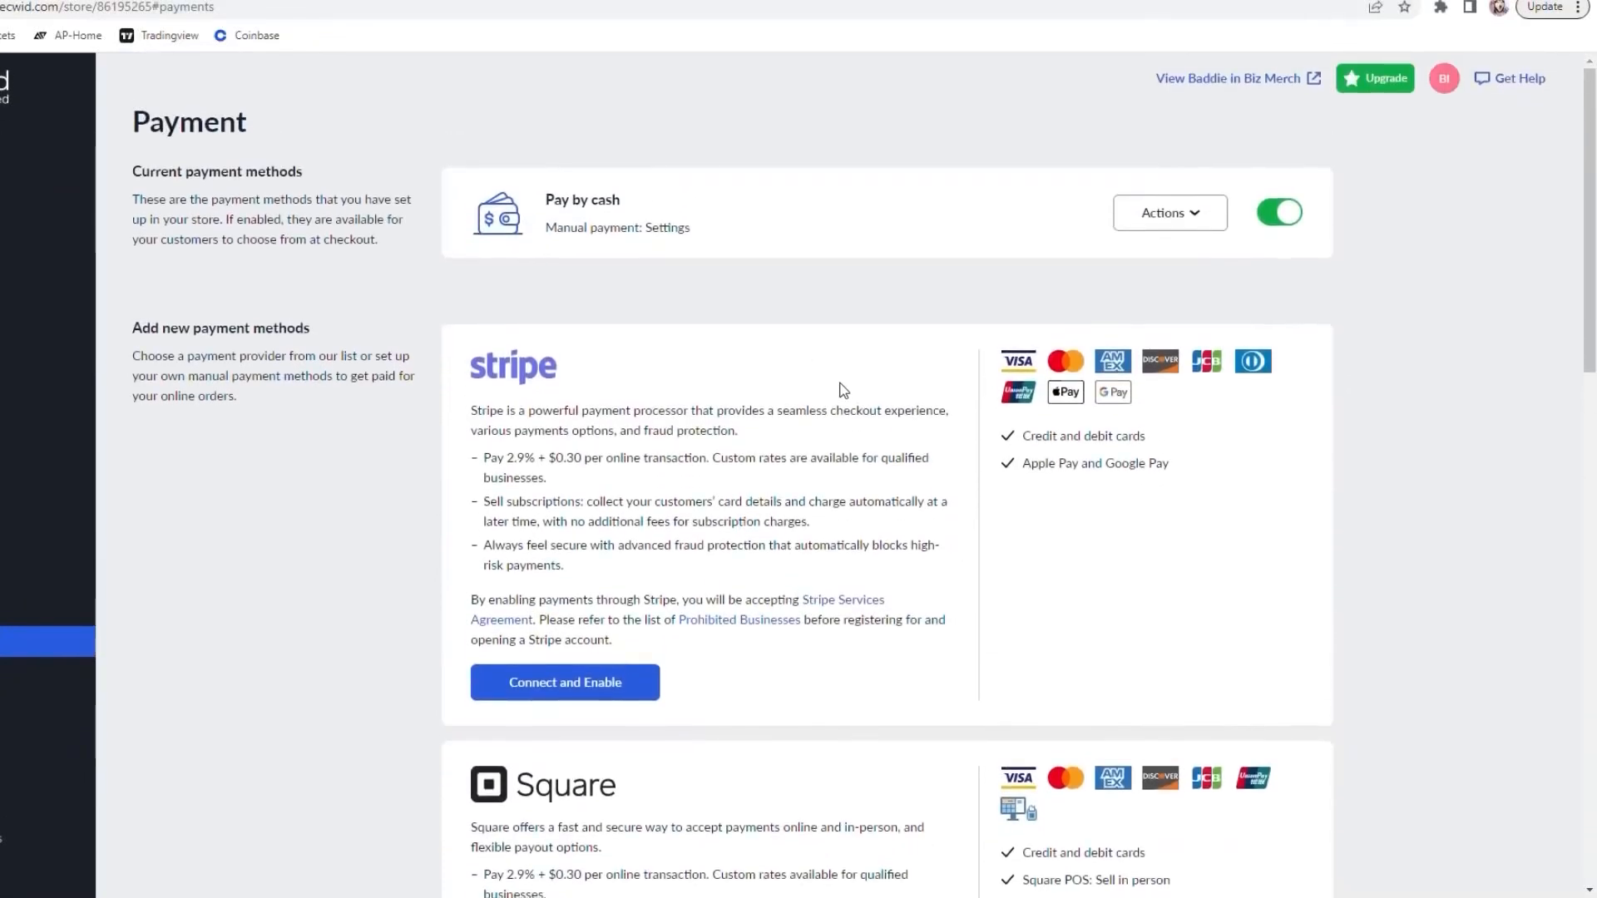
pyautogui.click(1282, 213)
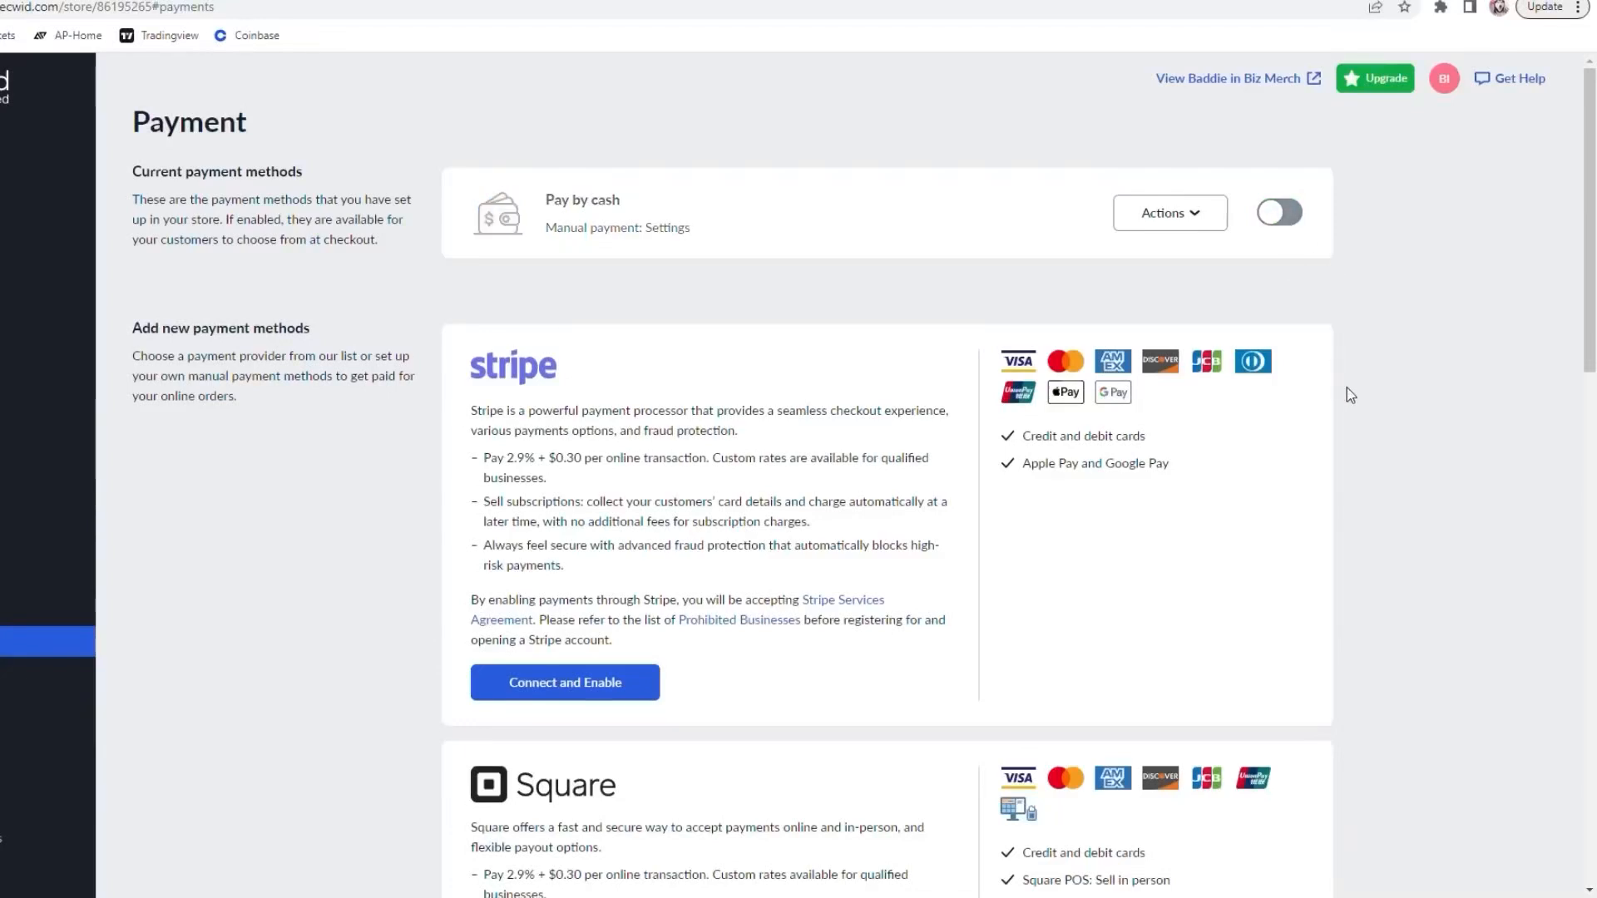
# Examine the available payment providers, focusing on Stripe's fee per online transaction
pyautogui.scroll(-3, 1364, 400)
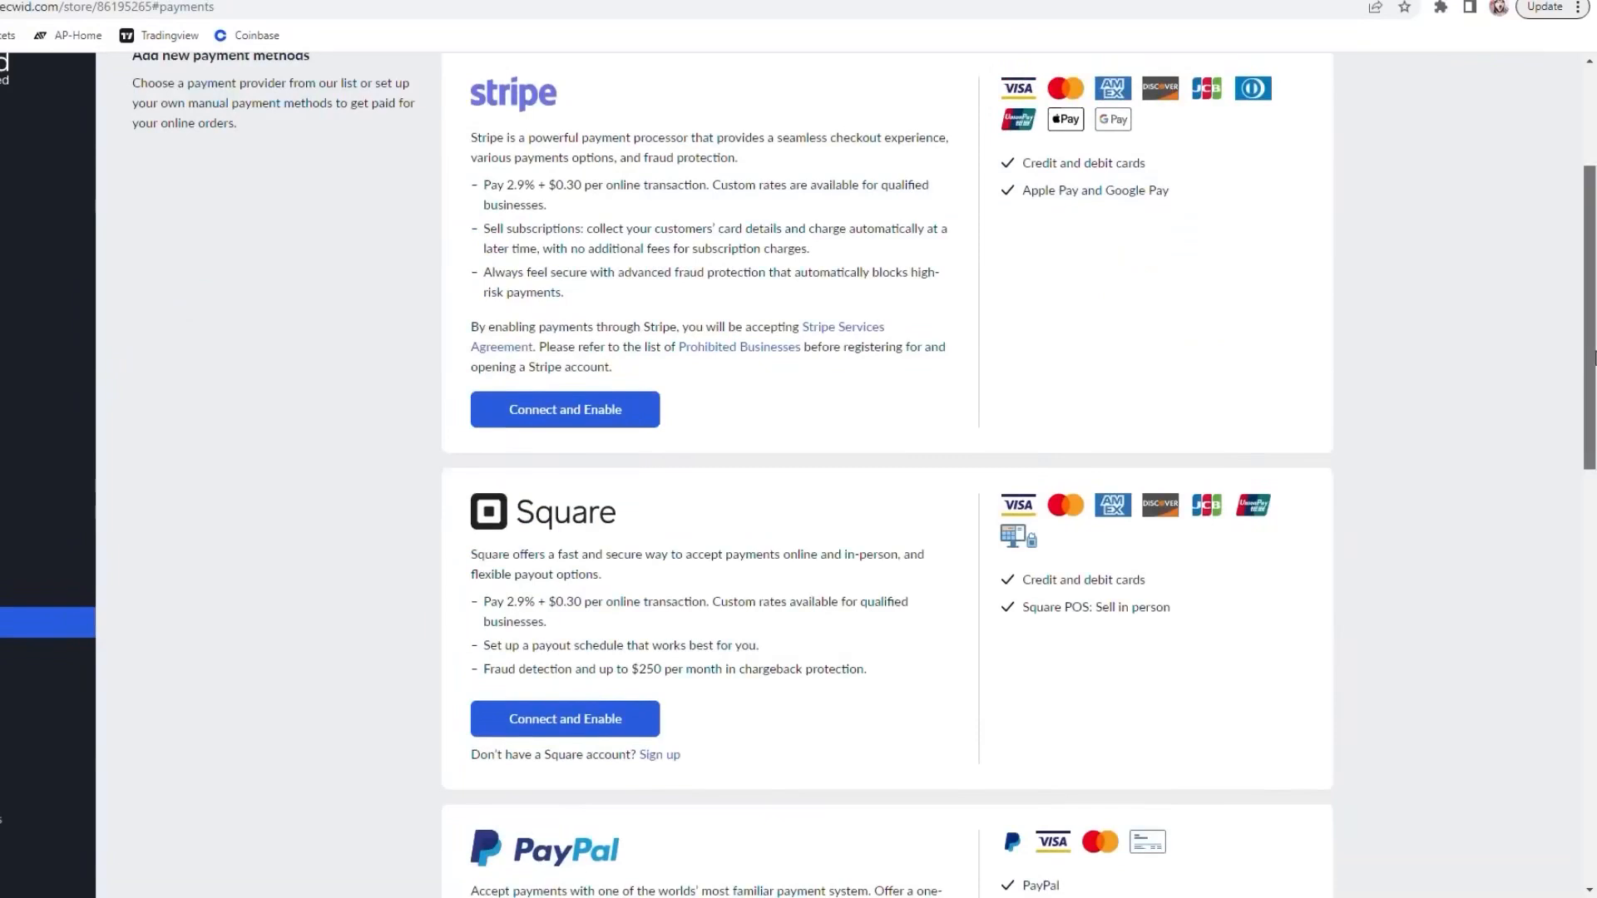
pyautogui.scroll(1, 1595, 367)
pyautogui.moveTo(1596, 335)
pyautogui.mouseDown()
pyautogui.moveTo(1595, 687)
pyautogui.moveTo(1586, 318)
pyautogui.mouseUp()
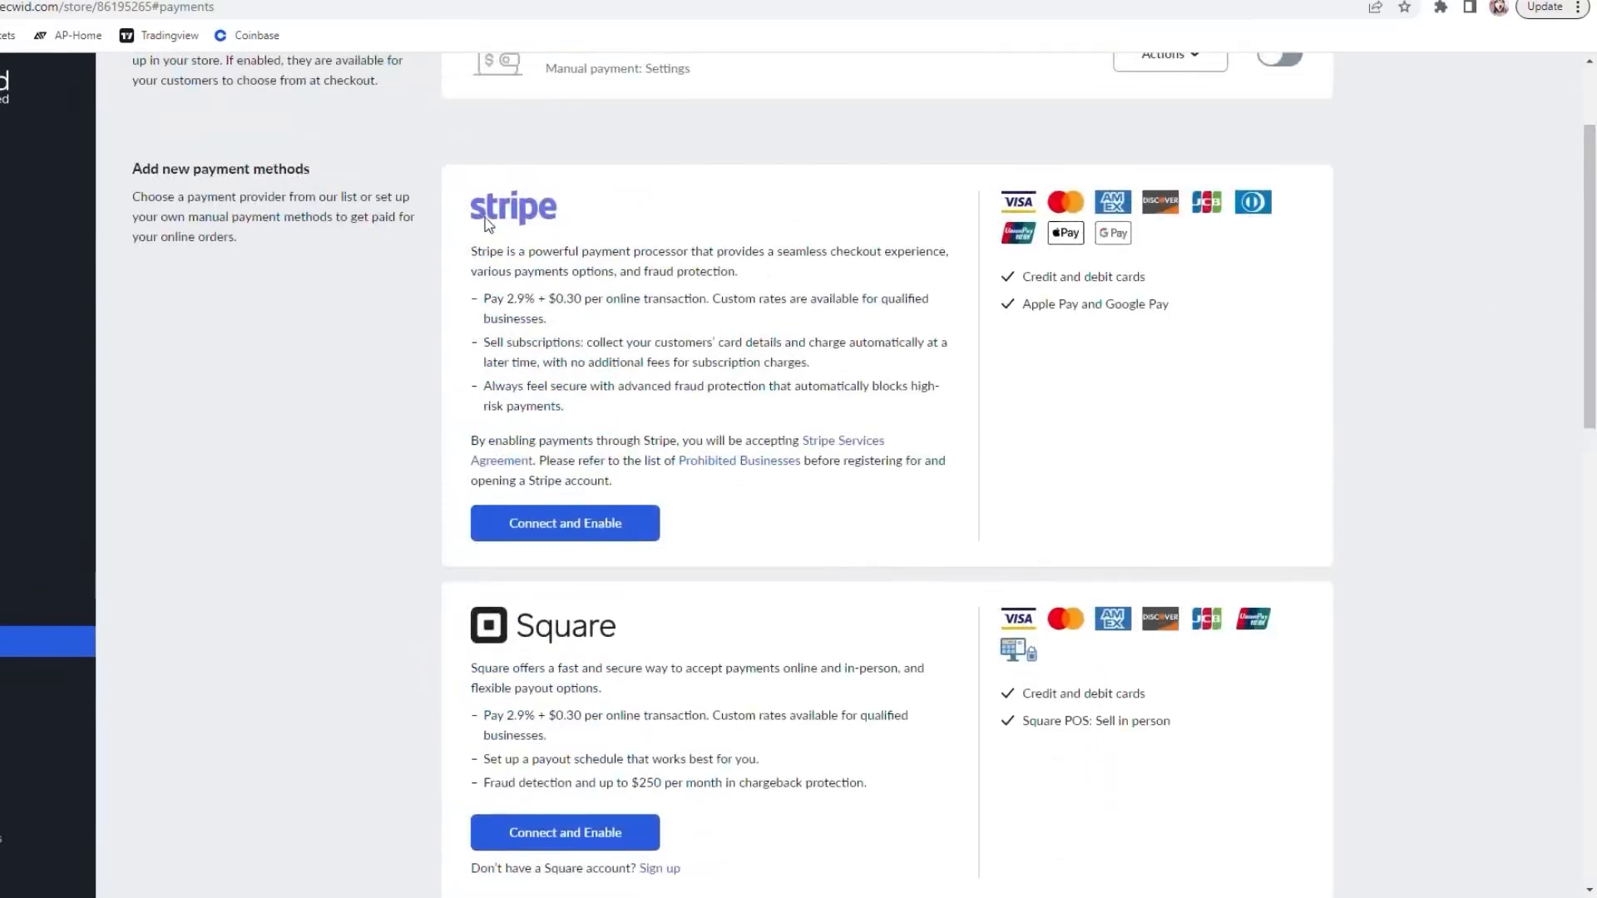
pyautogui.scroll(-3, 546, 224)
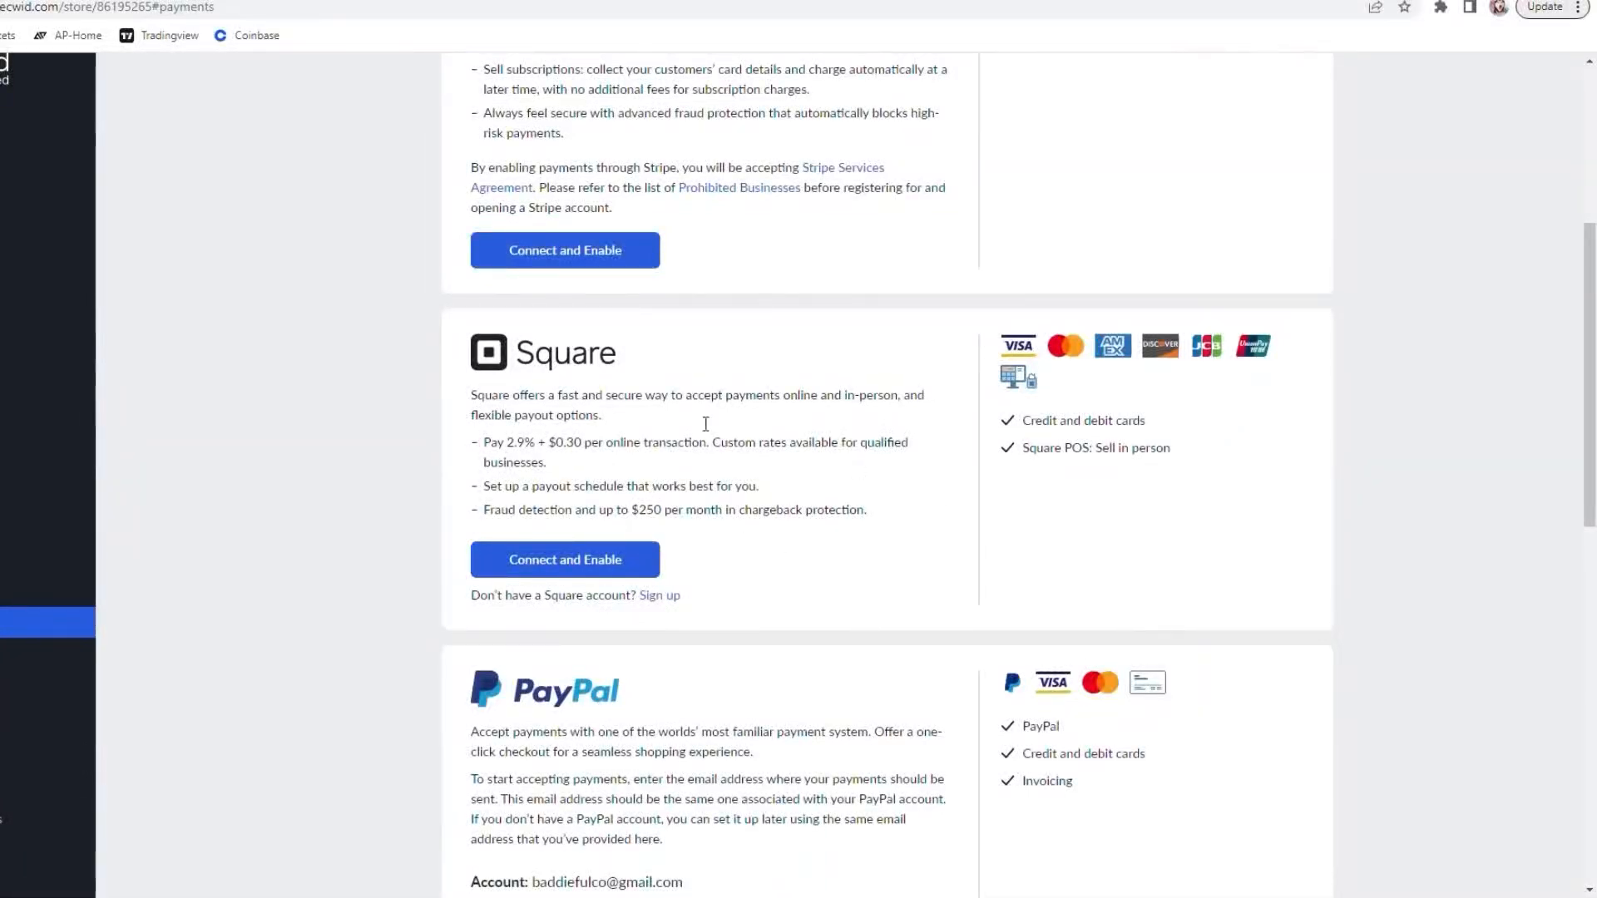
pyautogui.scroll(4, 911, 486)
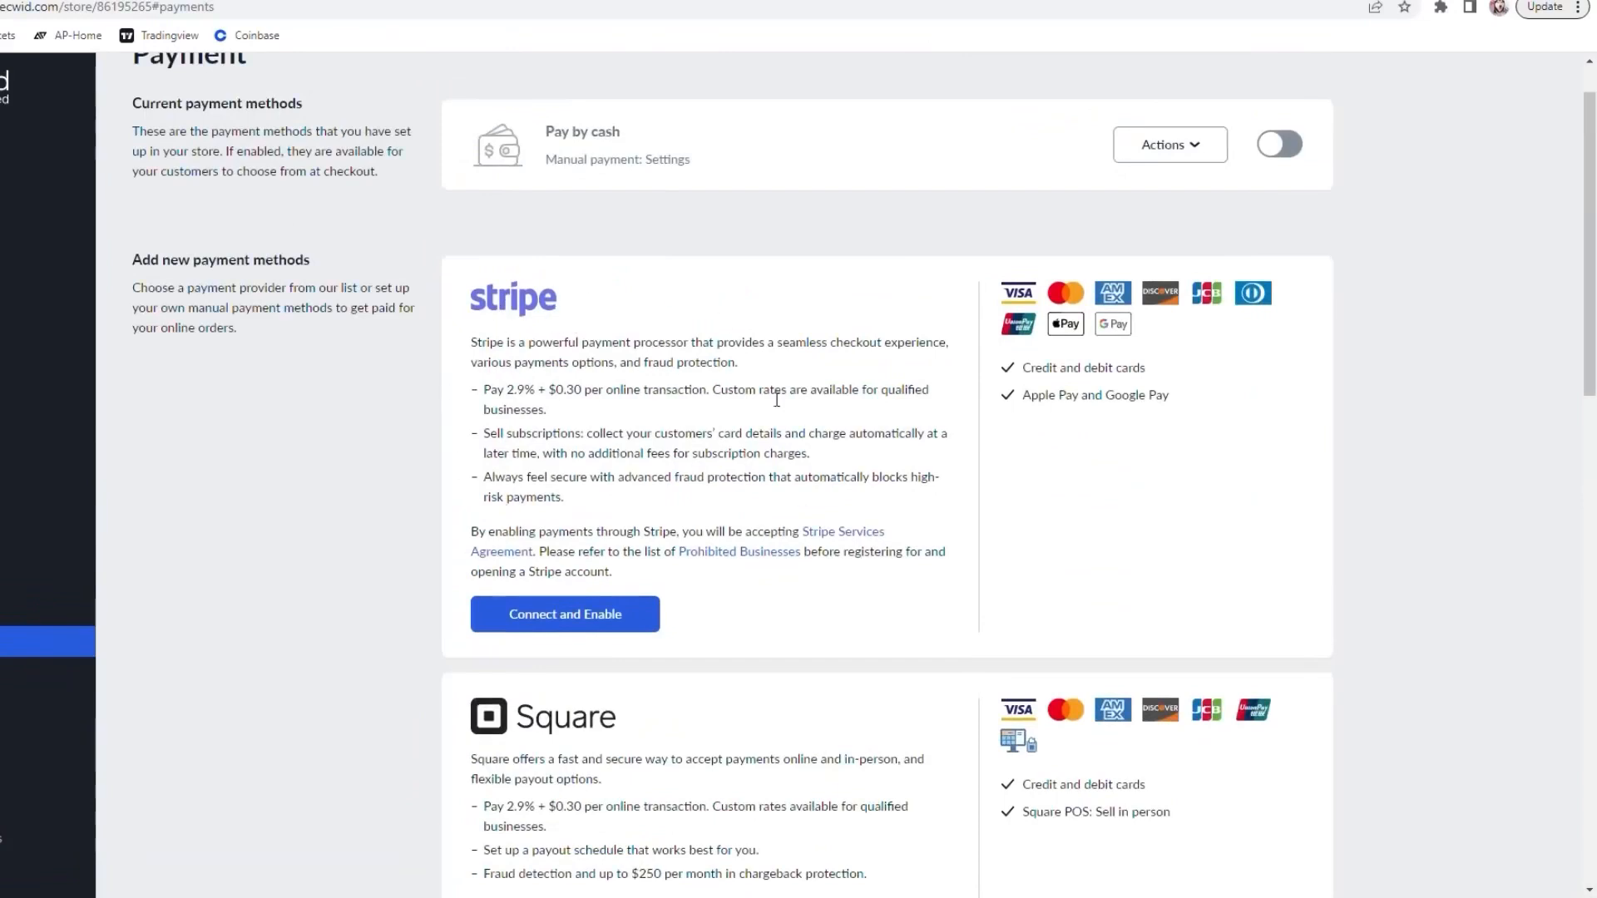
pyautogui.moveTo(483, 391); pyautogui.dragTo(595, 401)
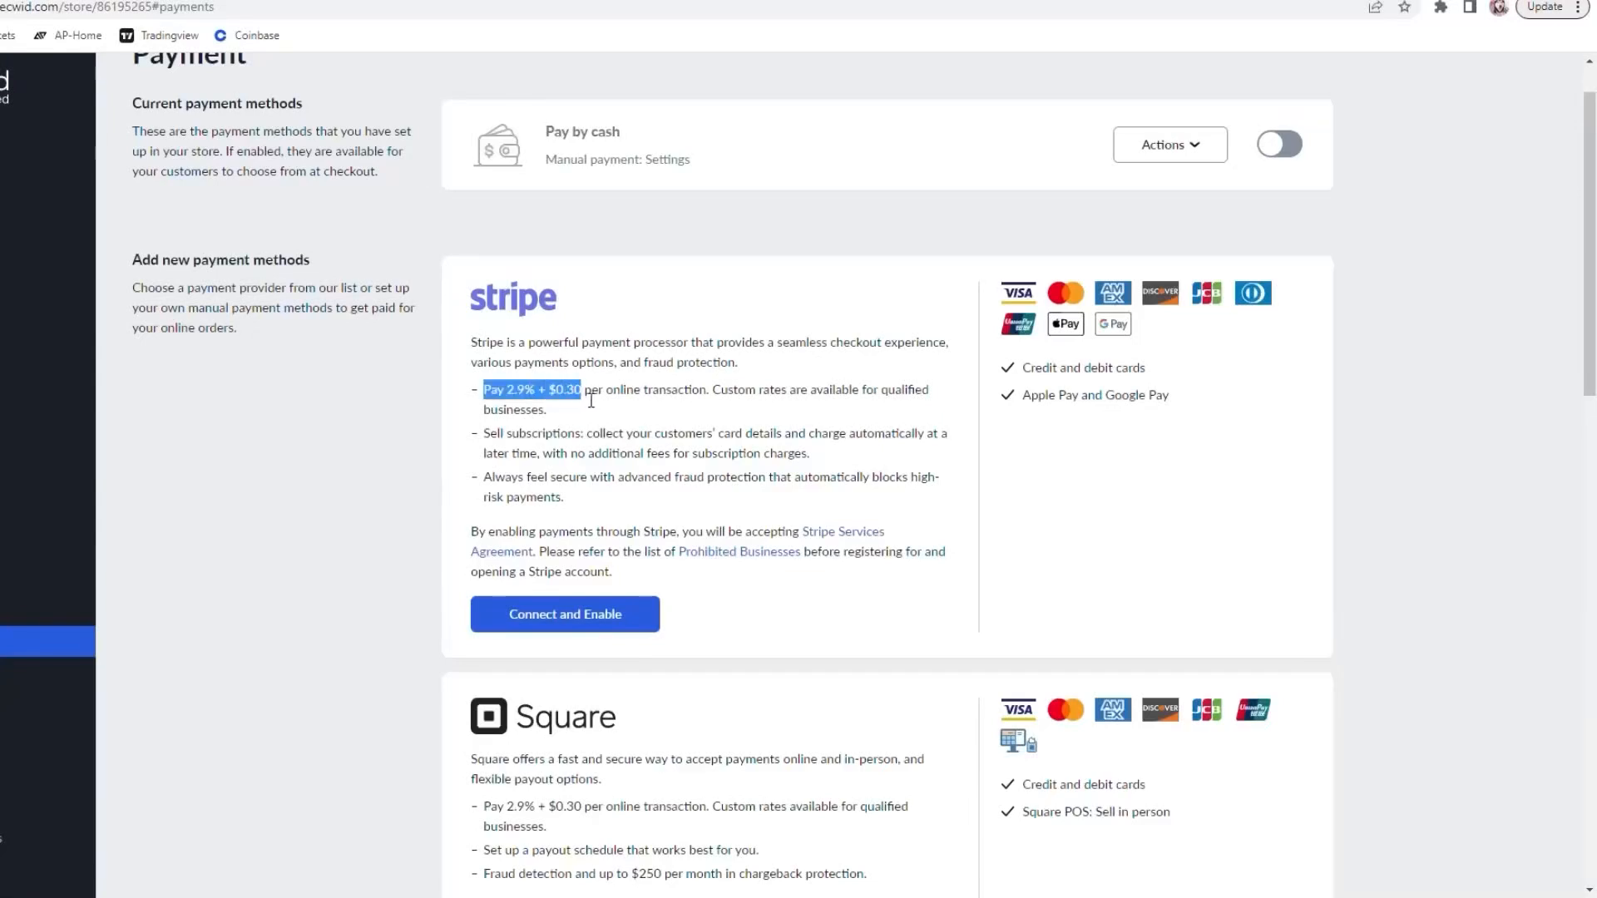
pyautogui.click(576, 398)
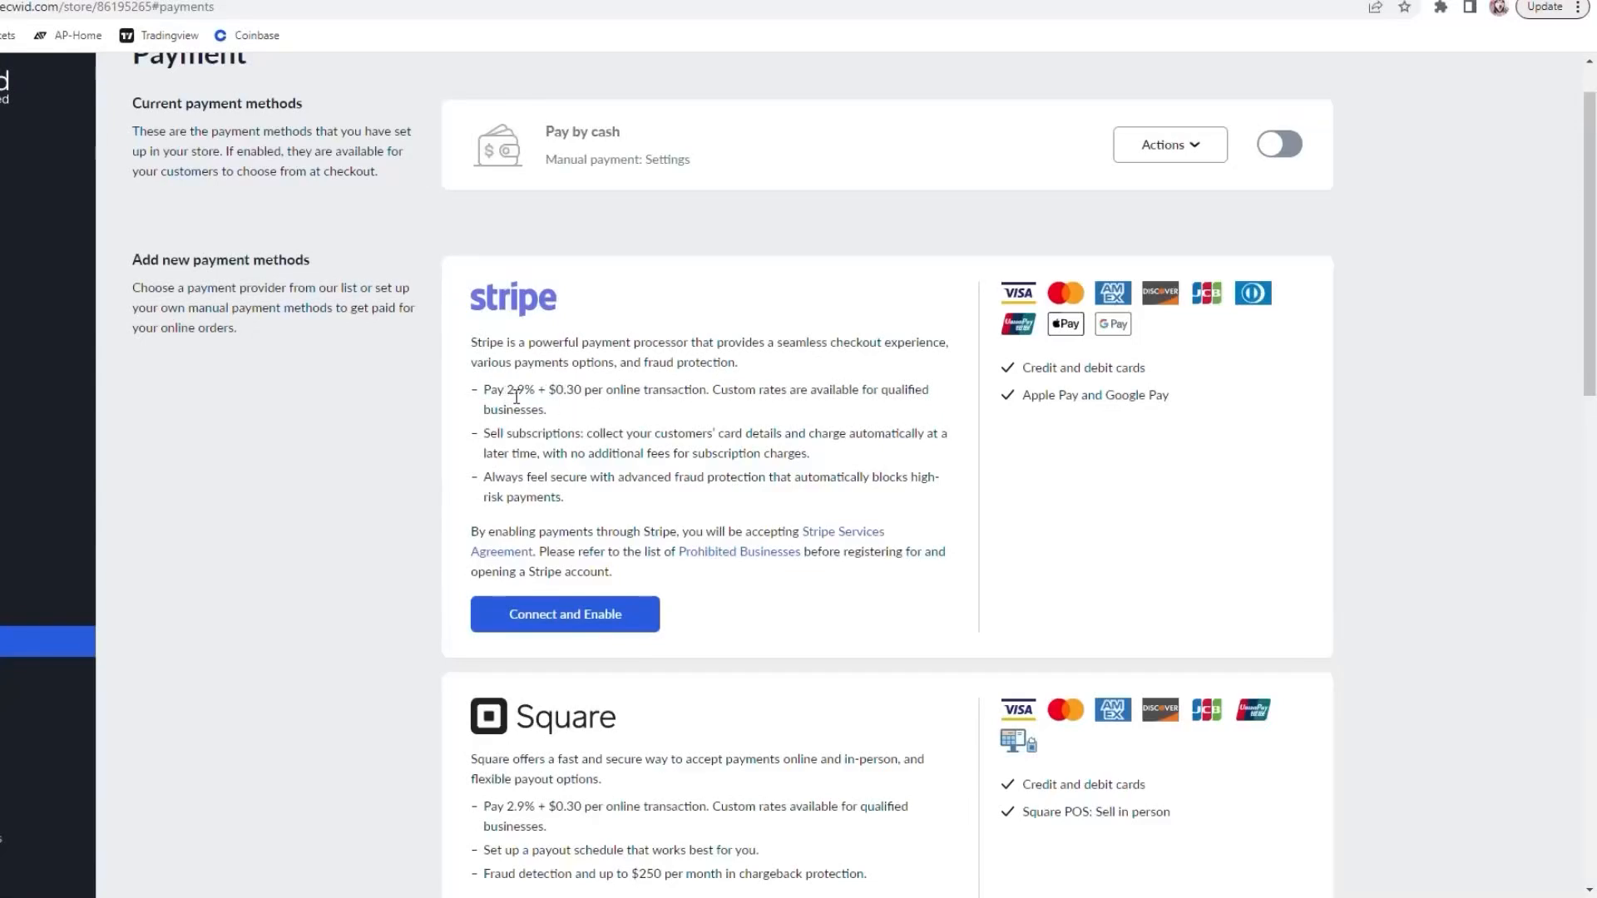
pyautogui.moveTo(483, 391); pyautogui.dragTo(589, 398)
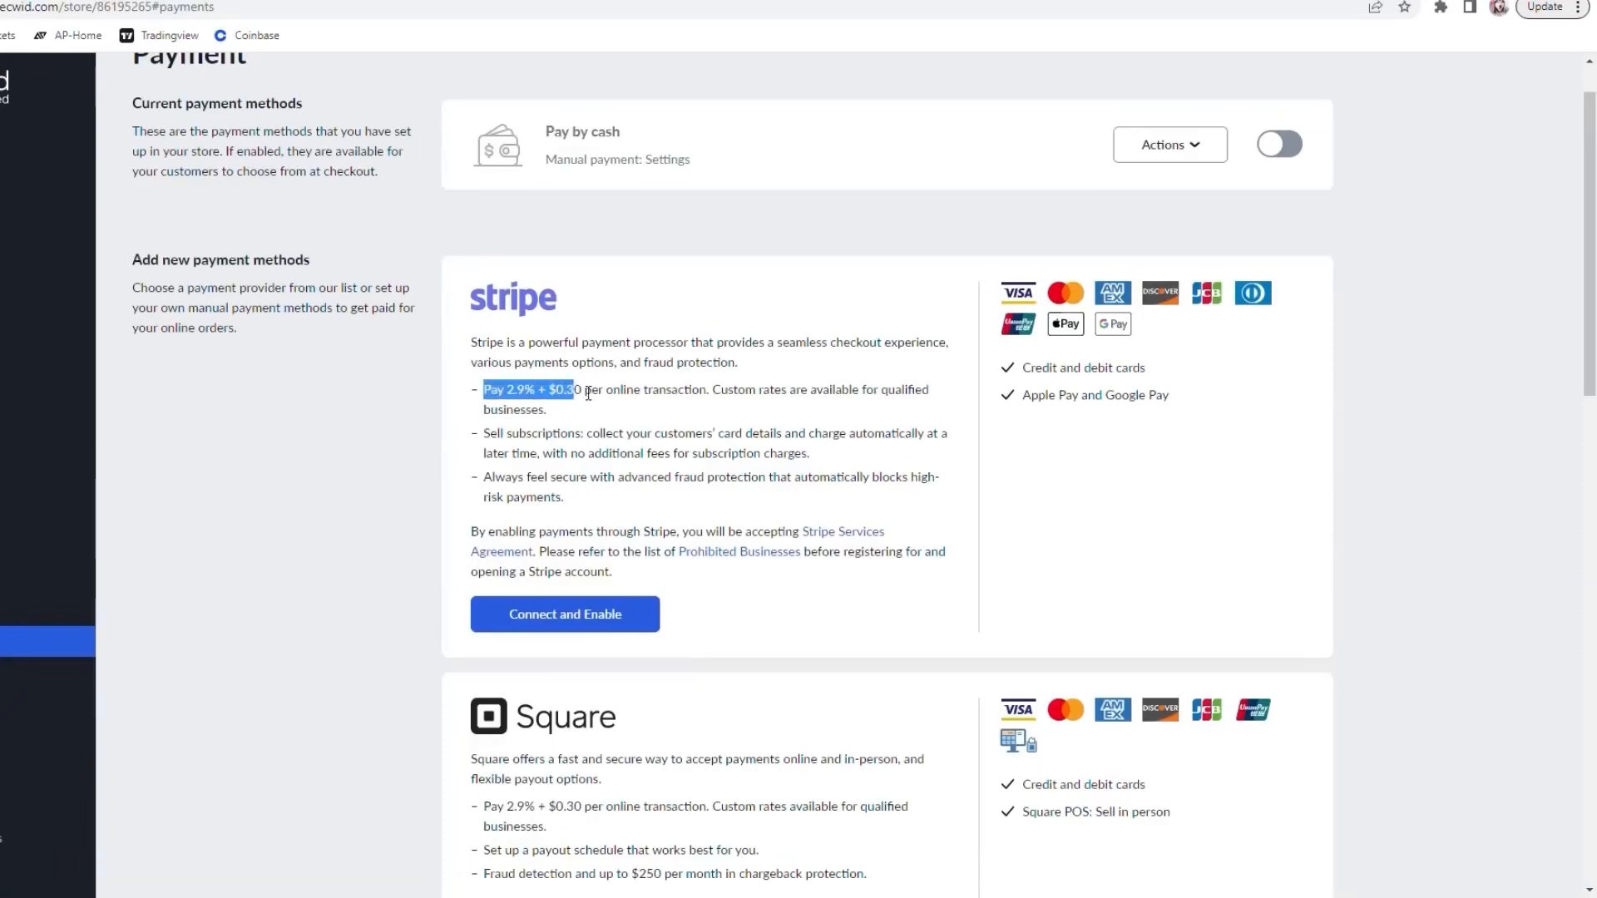
pyautogui.click(584, 398)
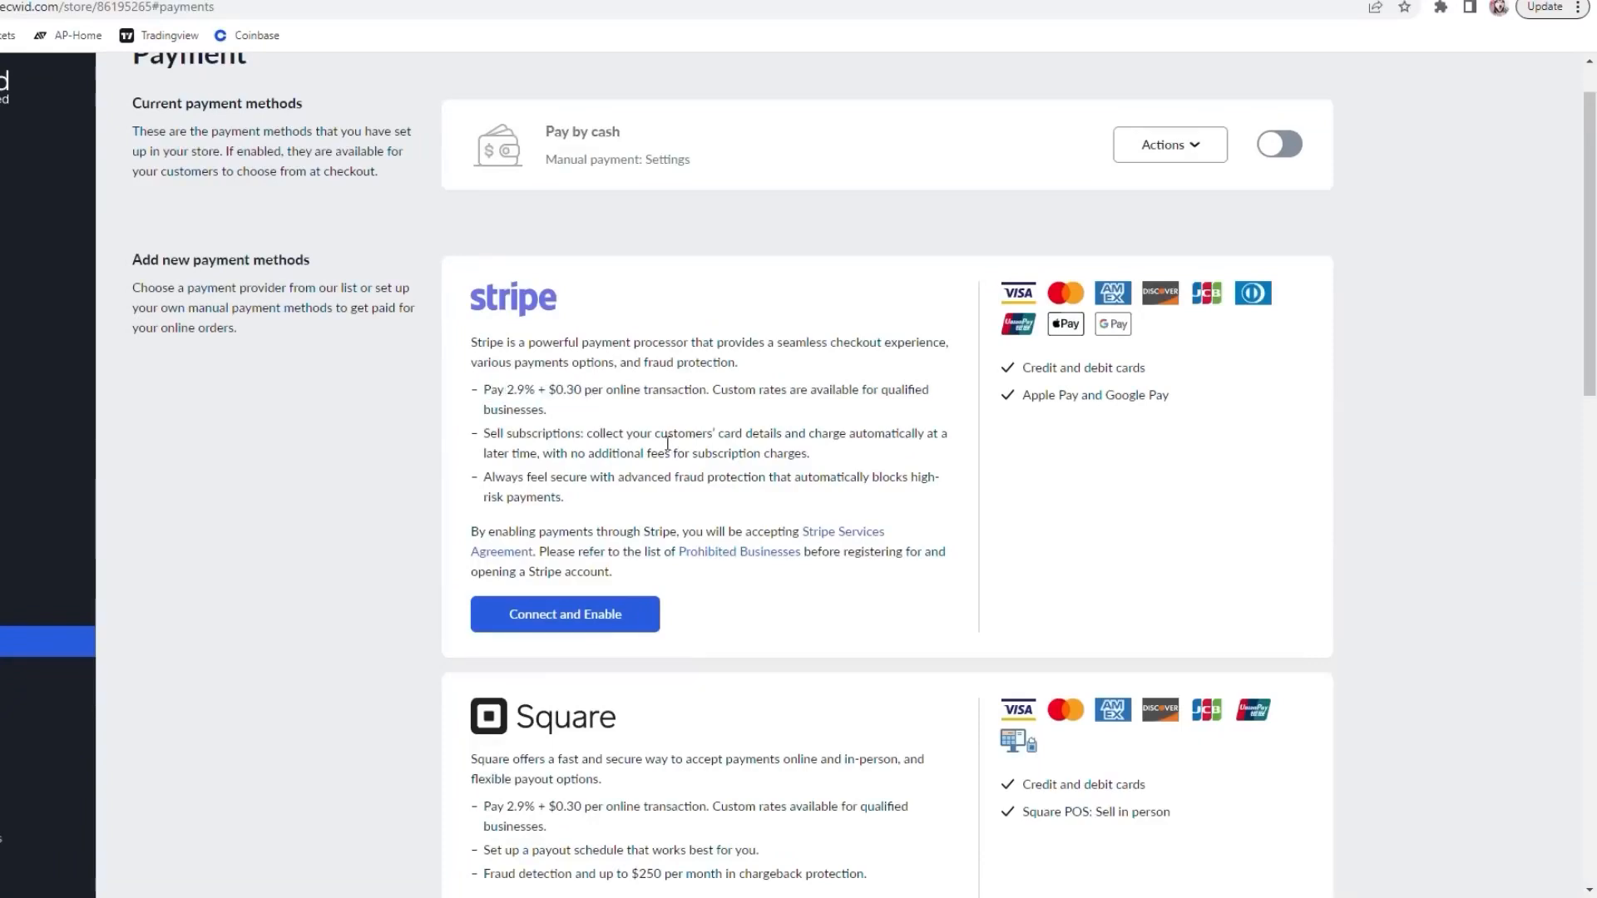
pyautogui.moveTo(429, 288); pyautogui.dragTo(608, 297)
pyautogui.click(575, 313)
# Compare the transaction fees and accepted payment types of Stripe, Square and PayPal
pyautogui.scroll(-7, 799, 464)
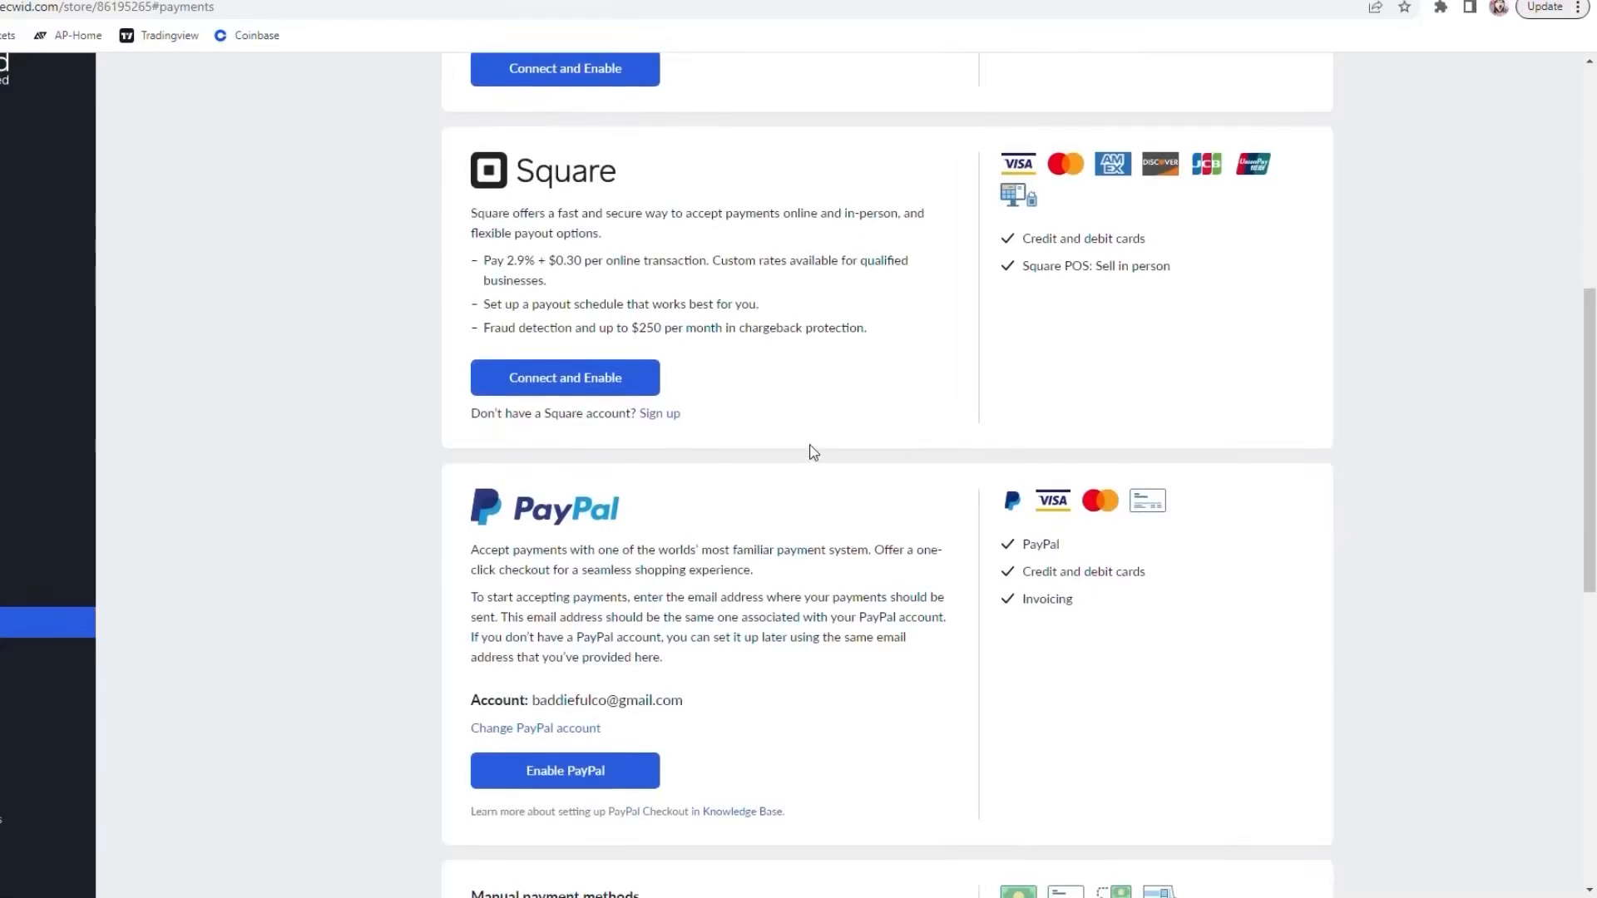
pyautogui.scroll(6, 796, 421)
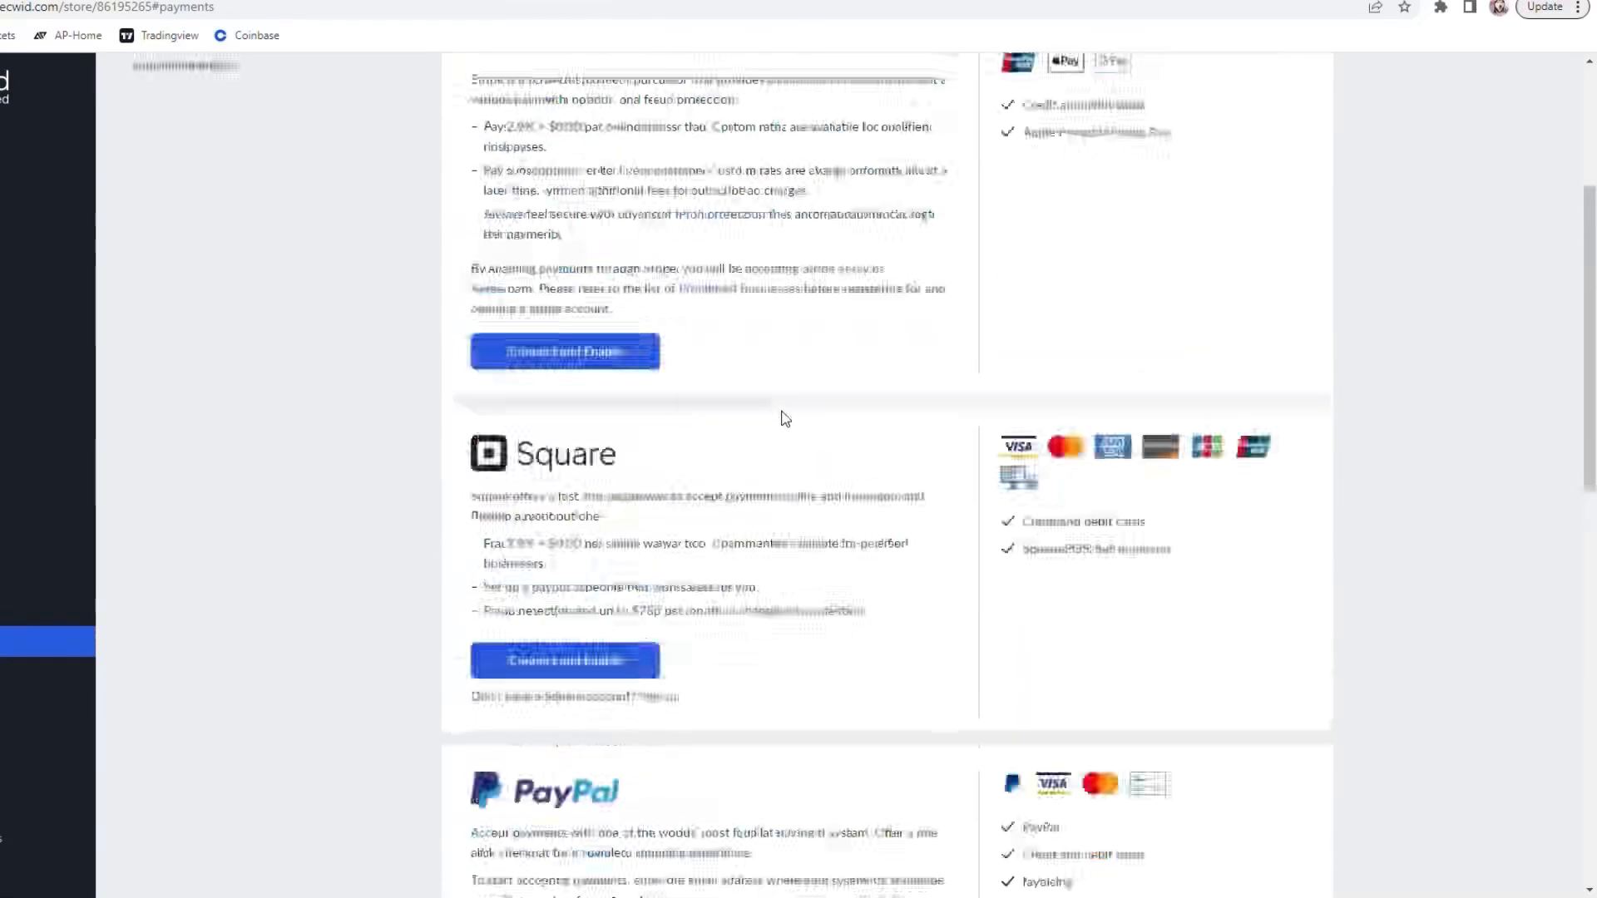
pyautogui.scroll(-1, 833, 447)
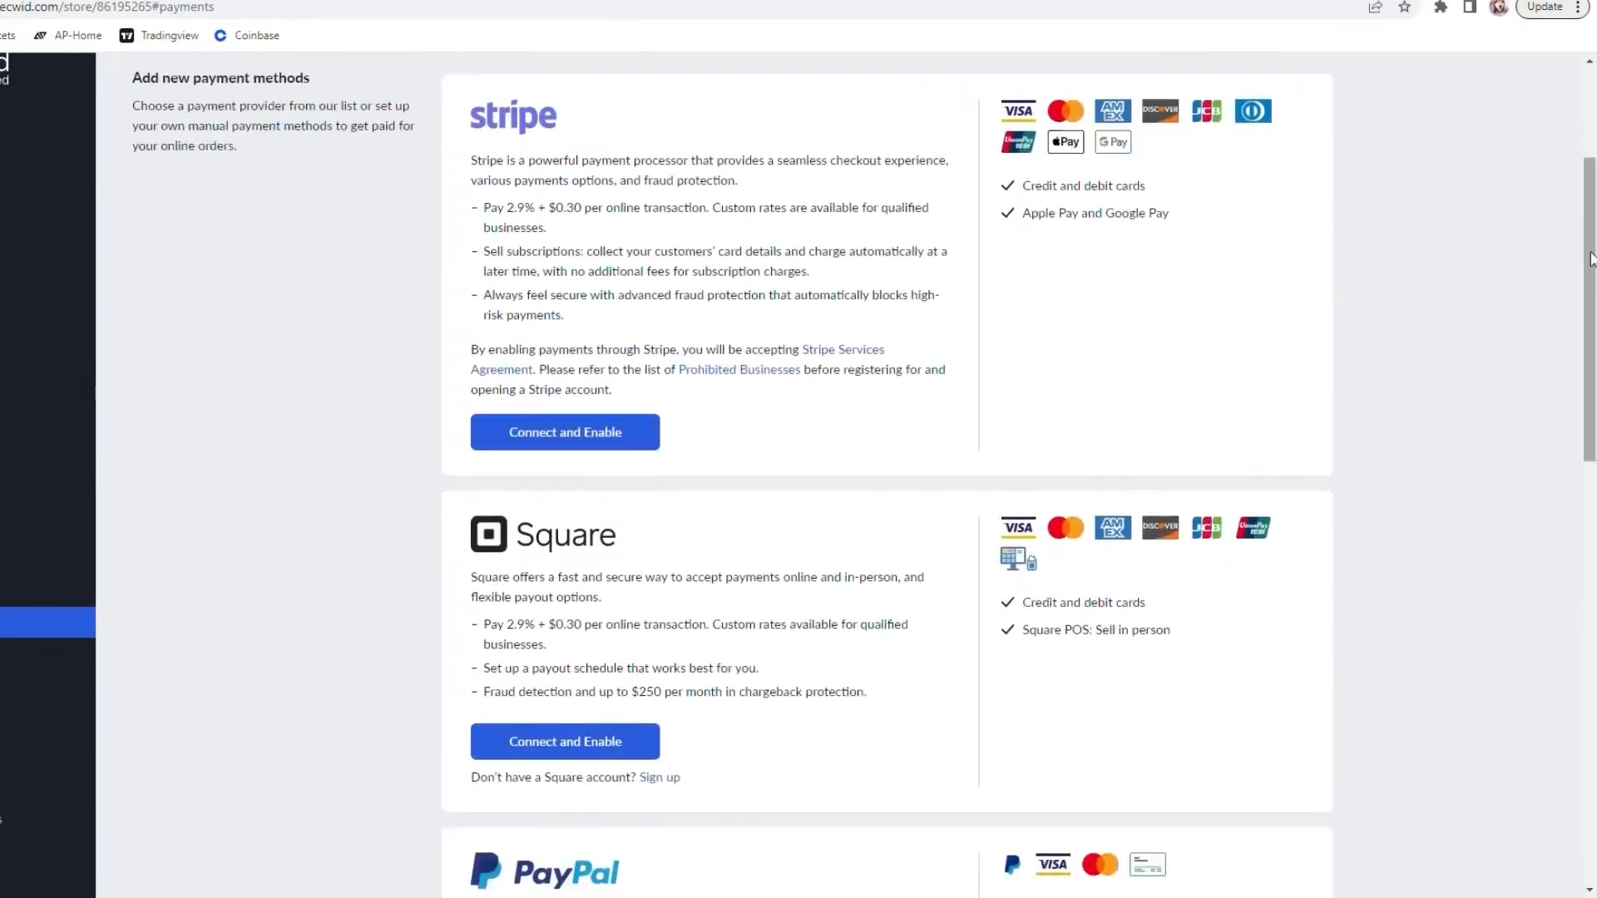
pyautogui.moveTo(504, 208); pyautogui.dragTo(589, 209)
pyautogui.click(573, 225)
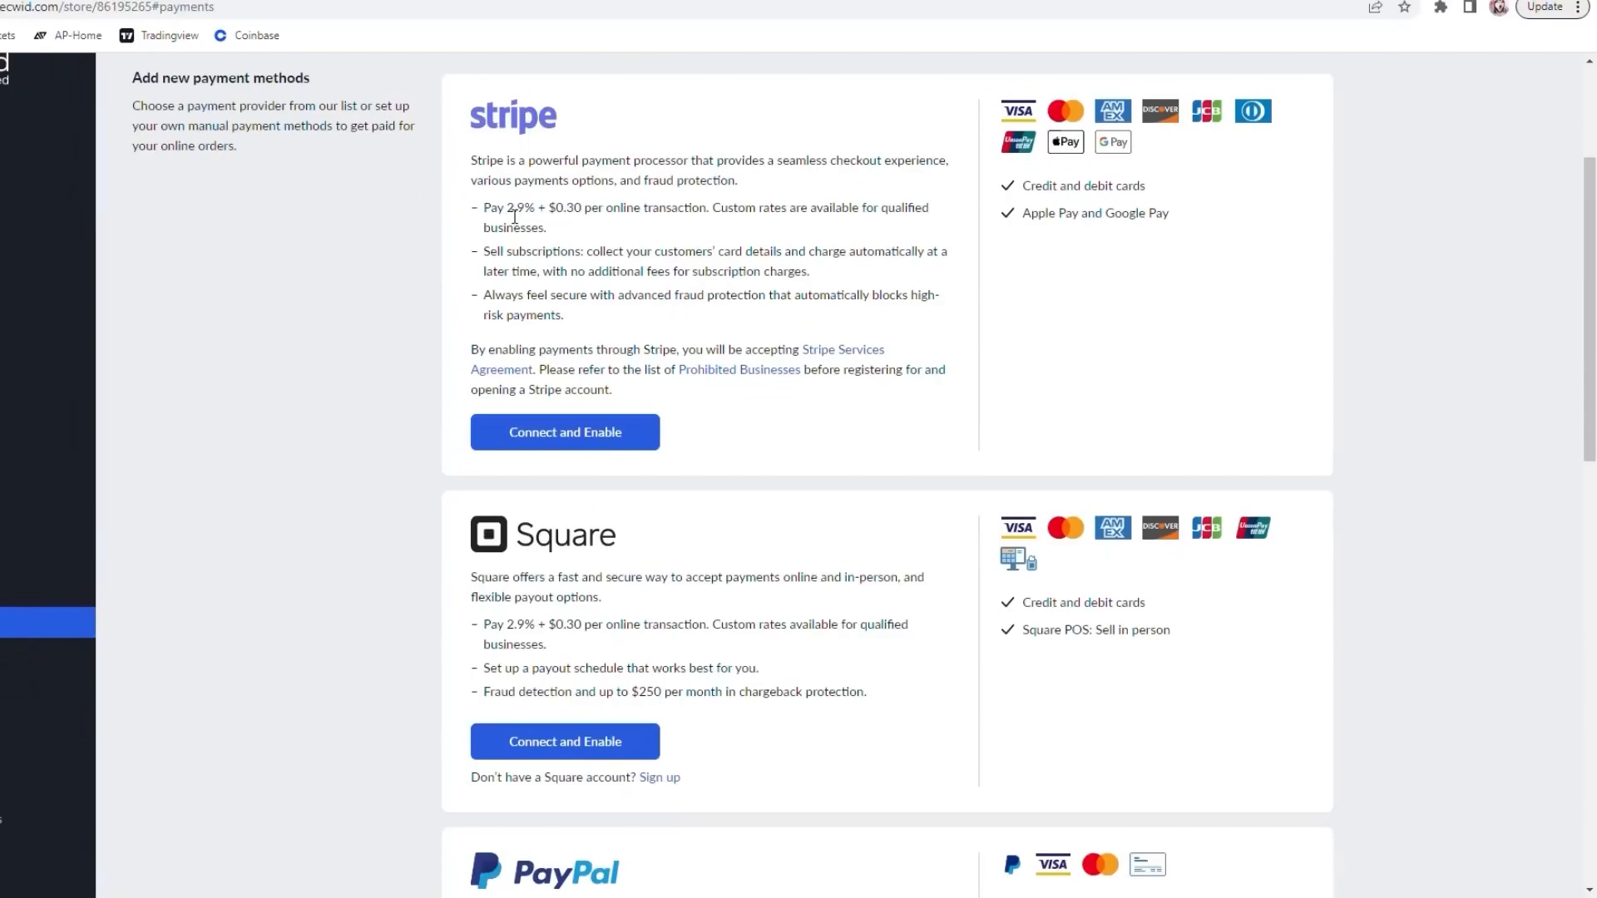
pyautogui.scroll(-4, 516, 214)
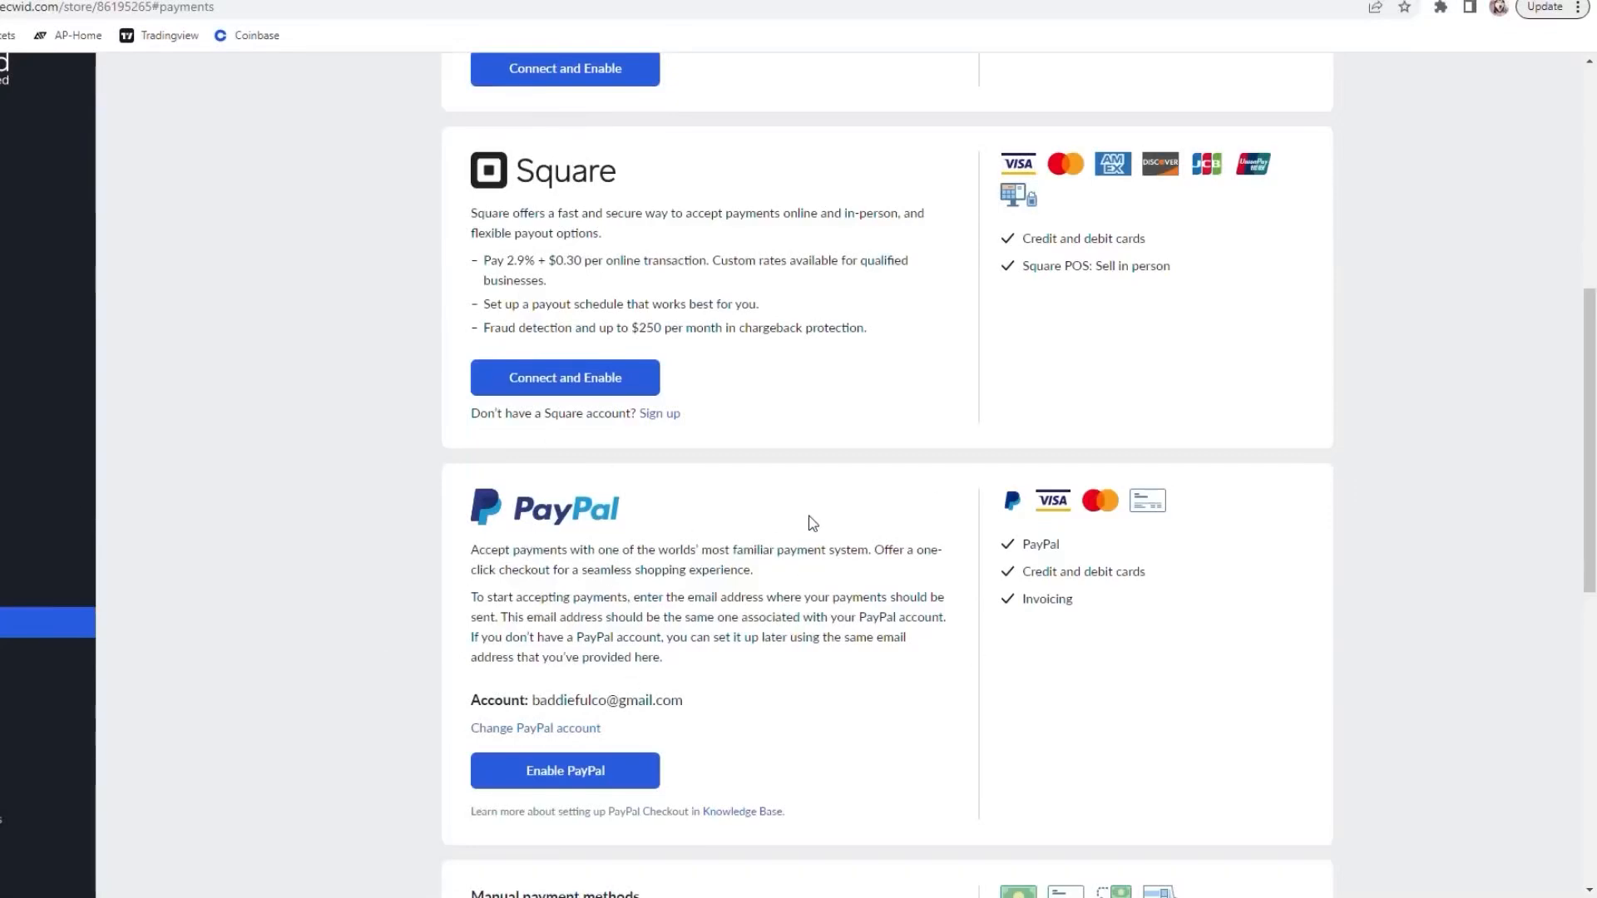
pyautogui.scroll(-2, 762, 605)
pyautogui.scroll(2, 760, 607)
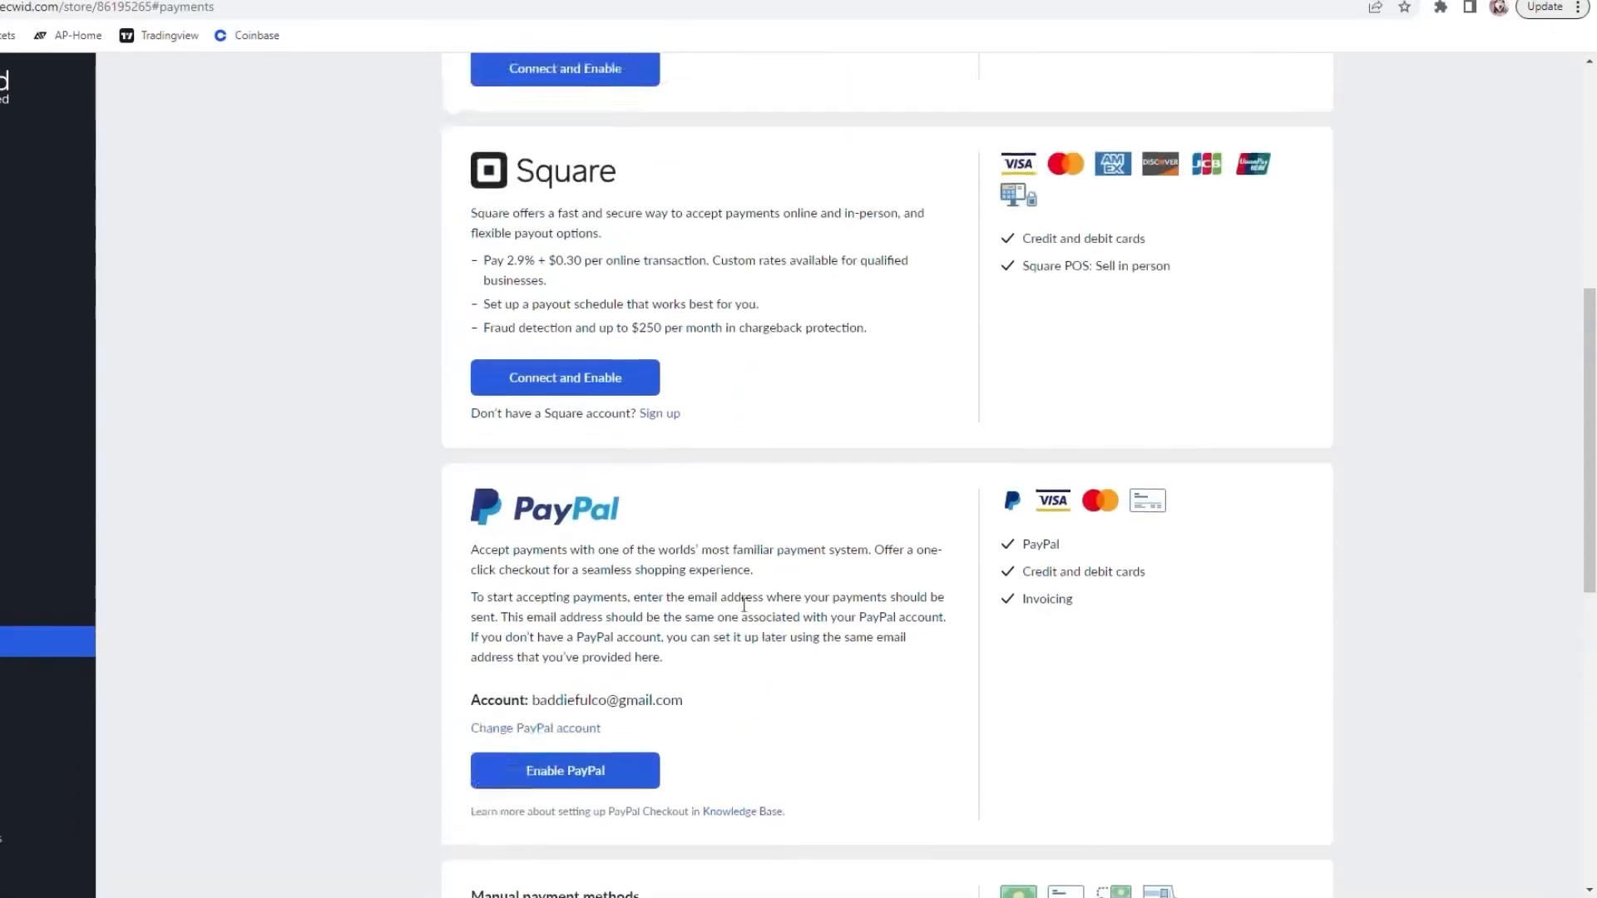
pyautogui.scroll(4, 557, 534)
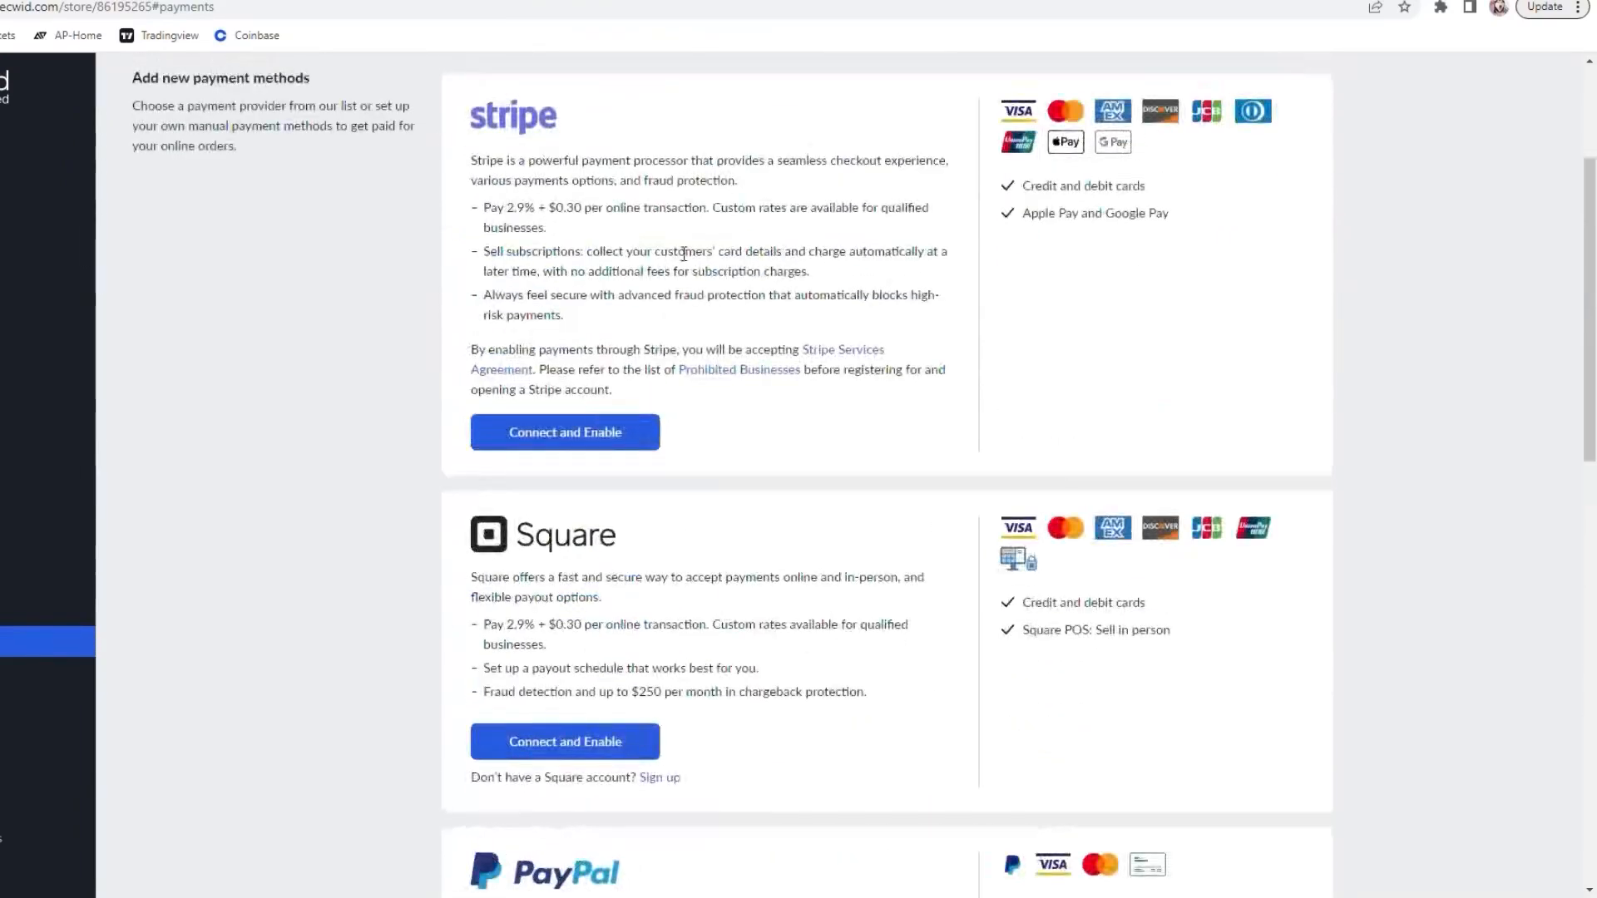
pyautogui.scroll(-3, 566, 583)
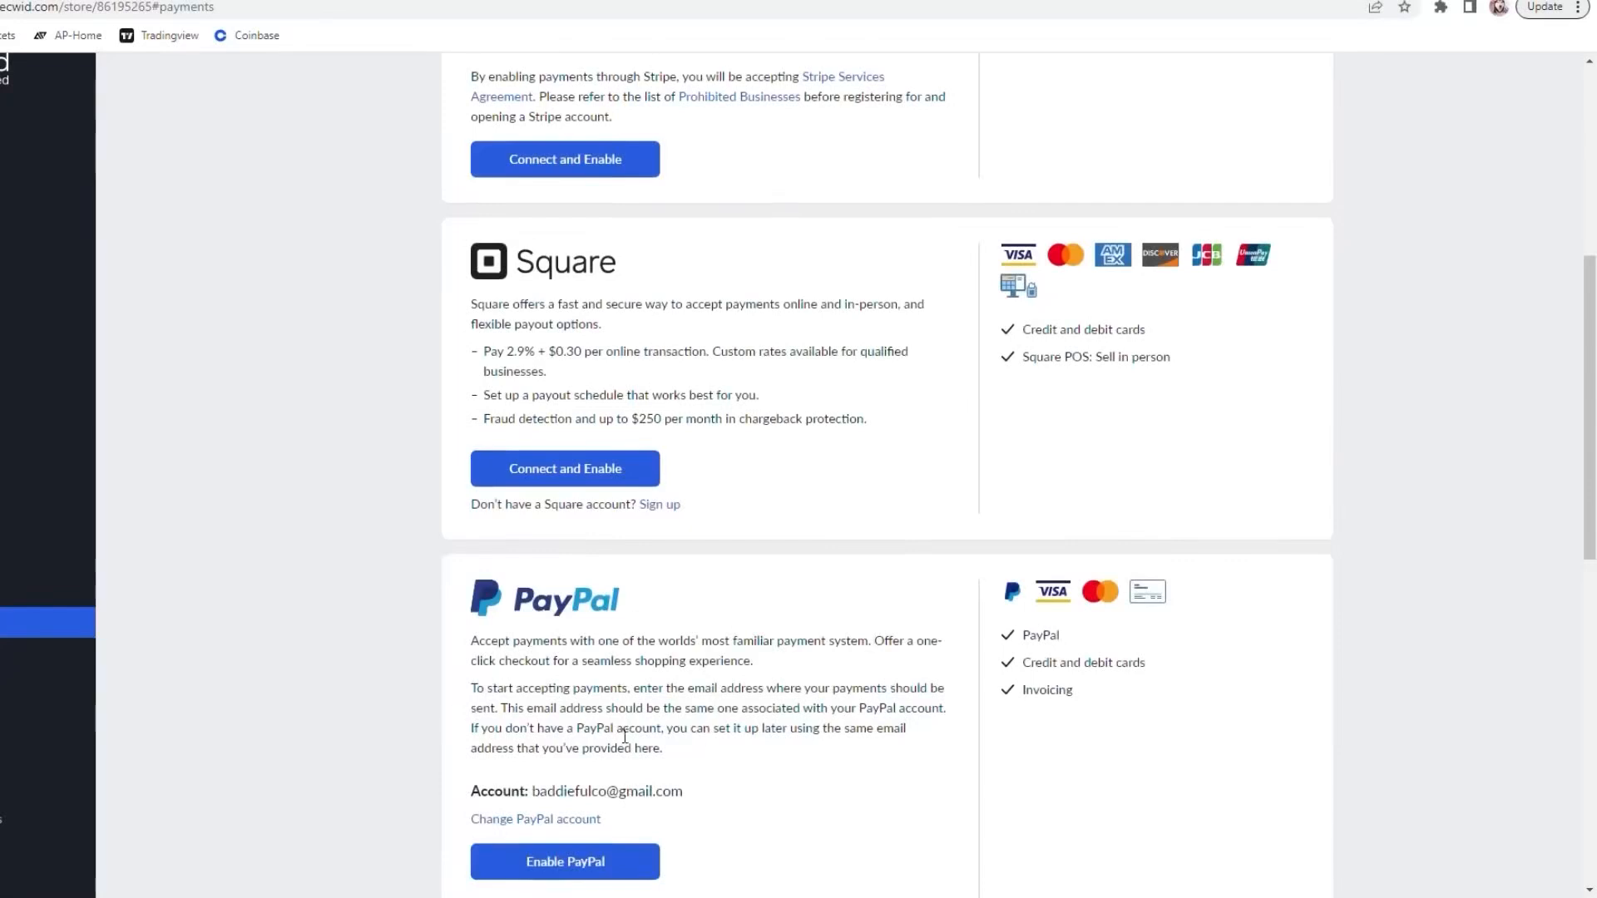
pyautogui.scroll(3, 589, 193)
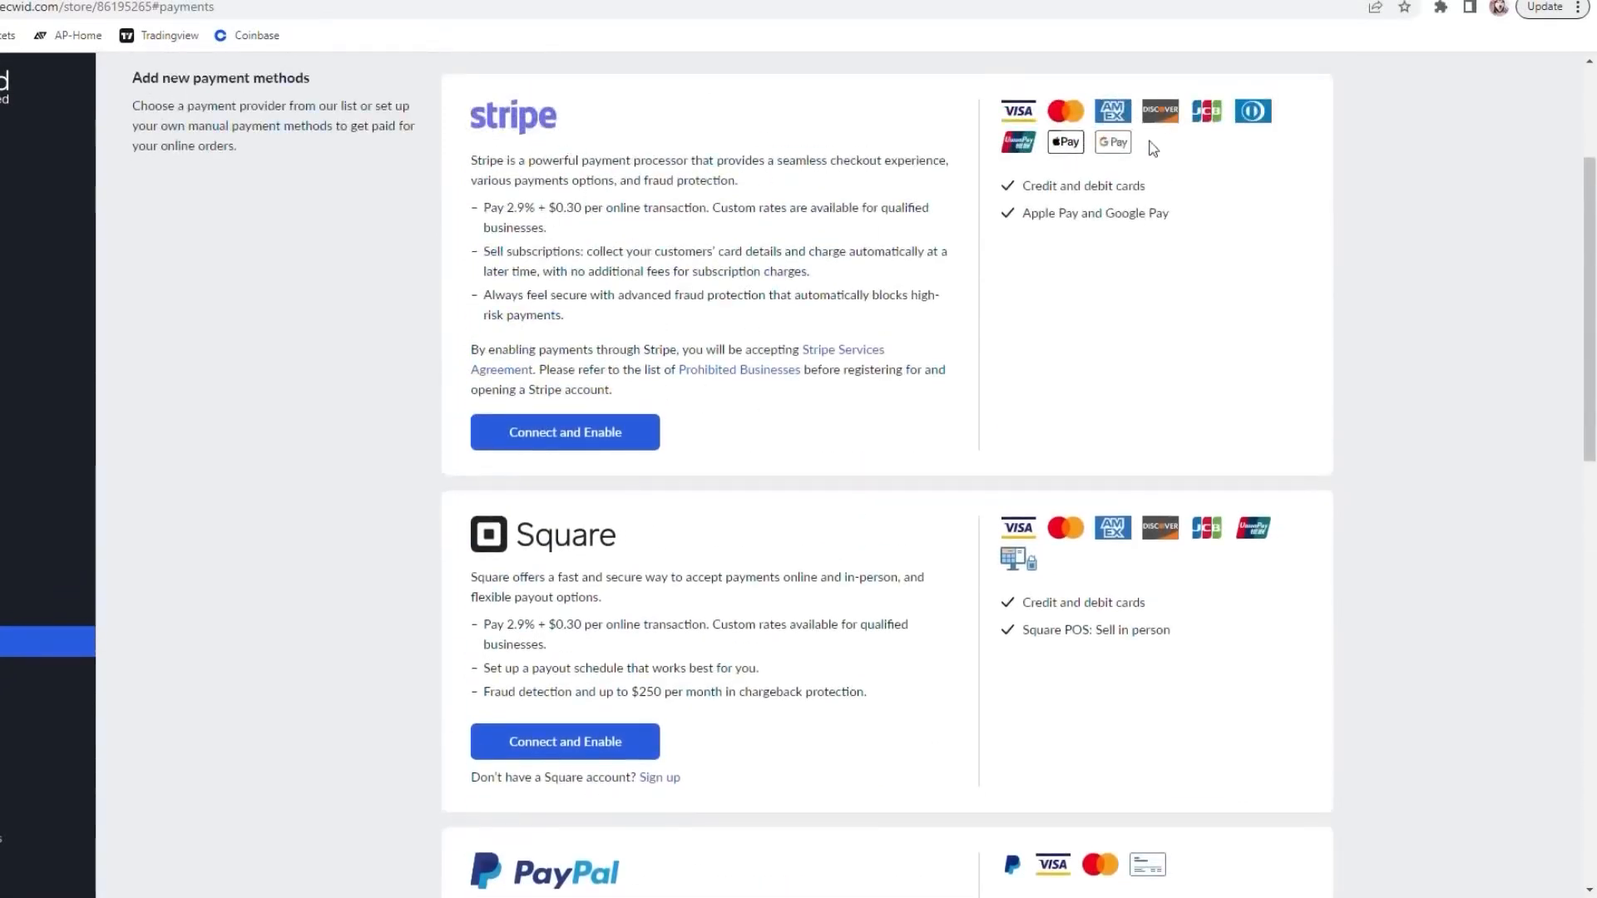
pyautogui.scroll(-7, 859, 179)
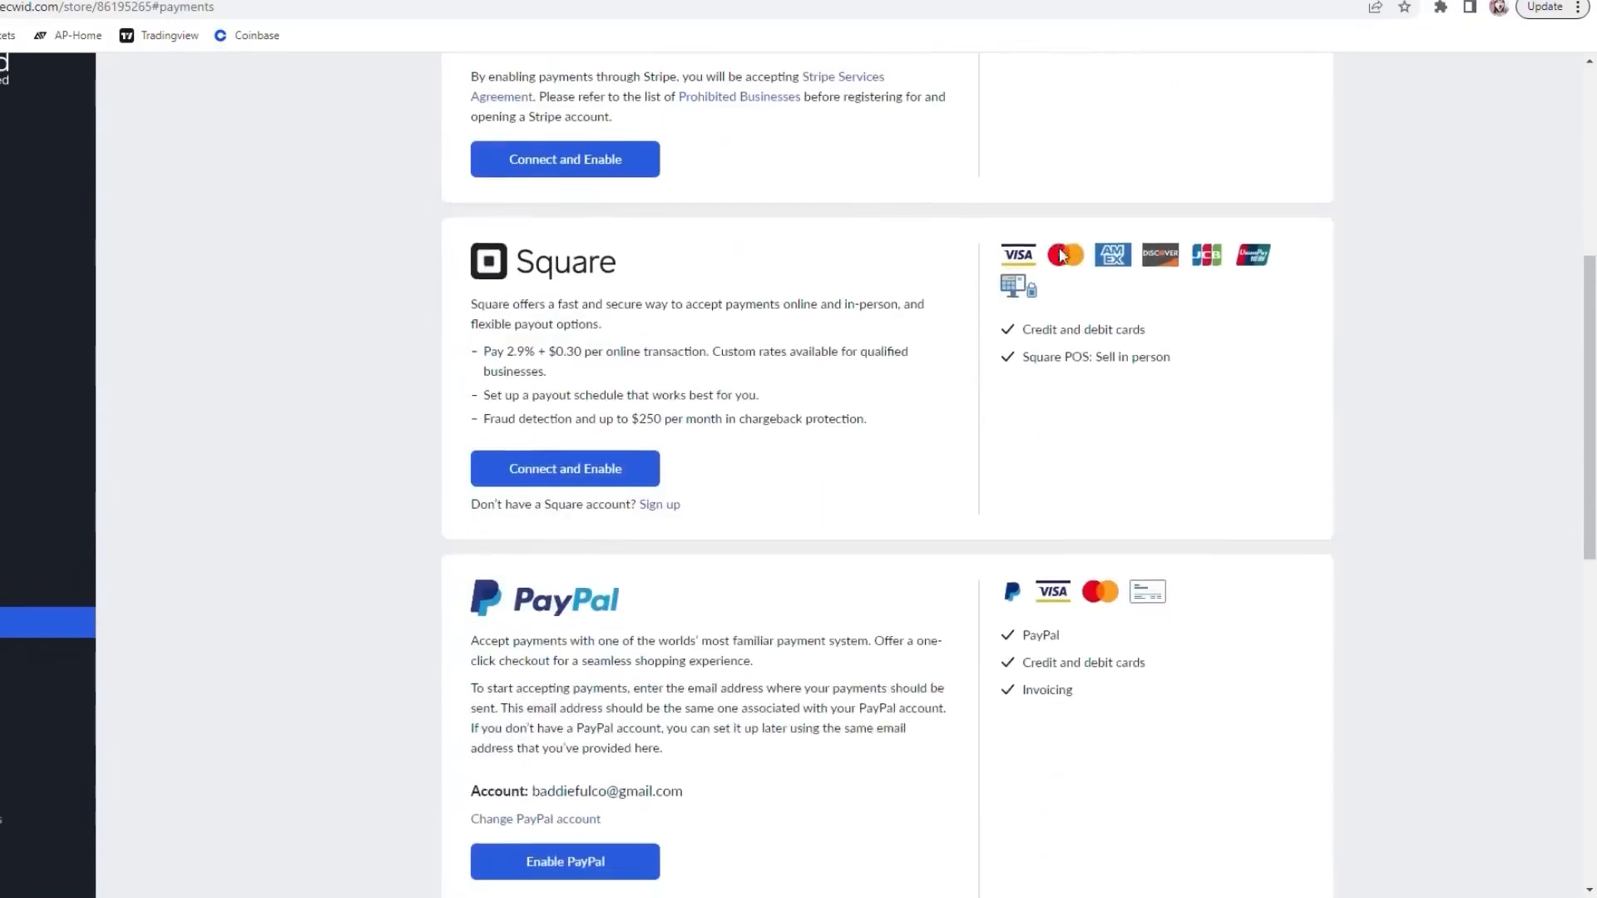
# Check the remaining payment alternatives and mark the payment options task as done in the dashboard's to-do list
pyautogui.scroll(-6, 870, 367)
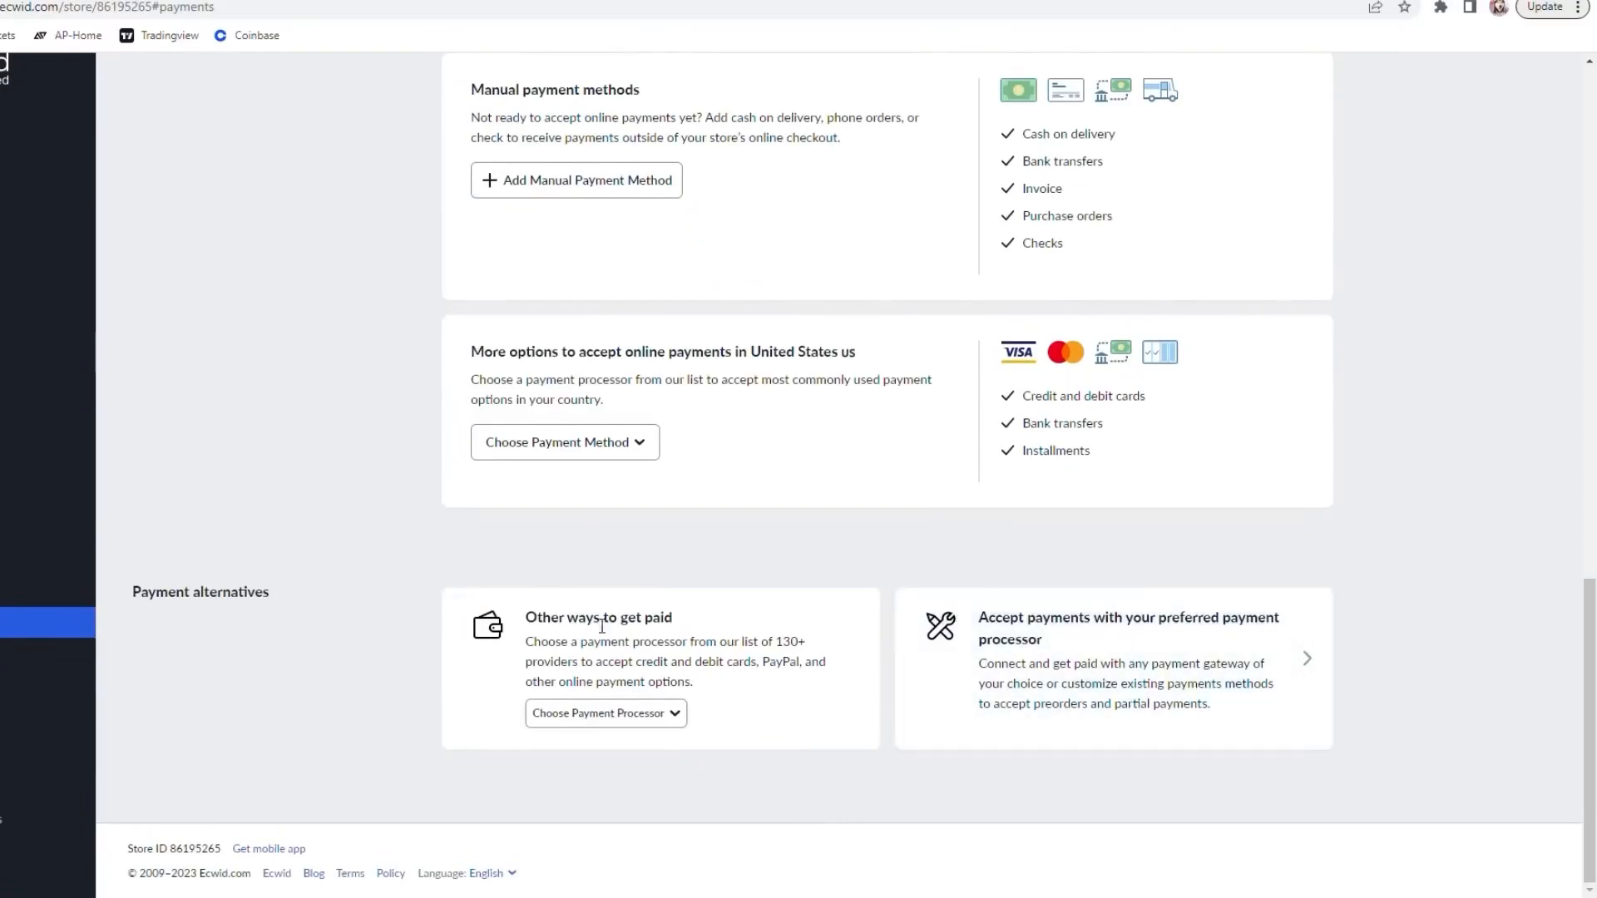
pyautogui.scroll(6, 602, 581)
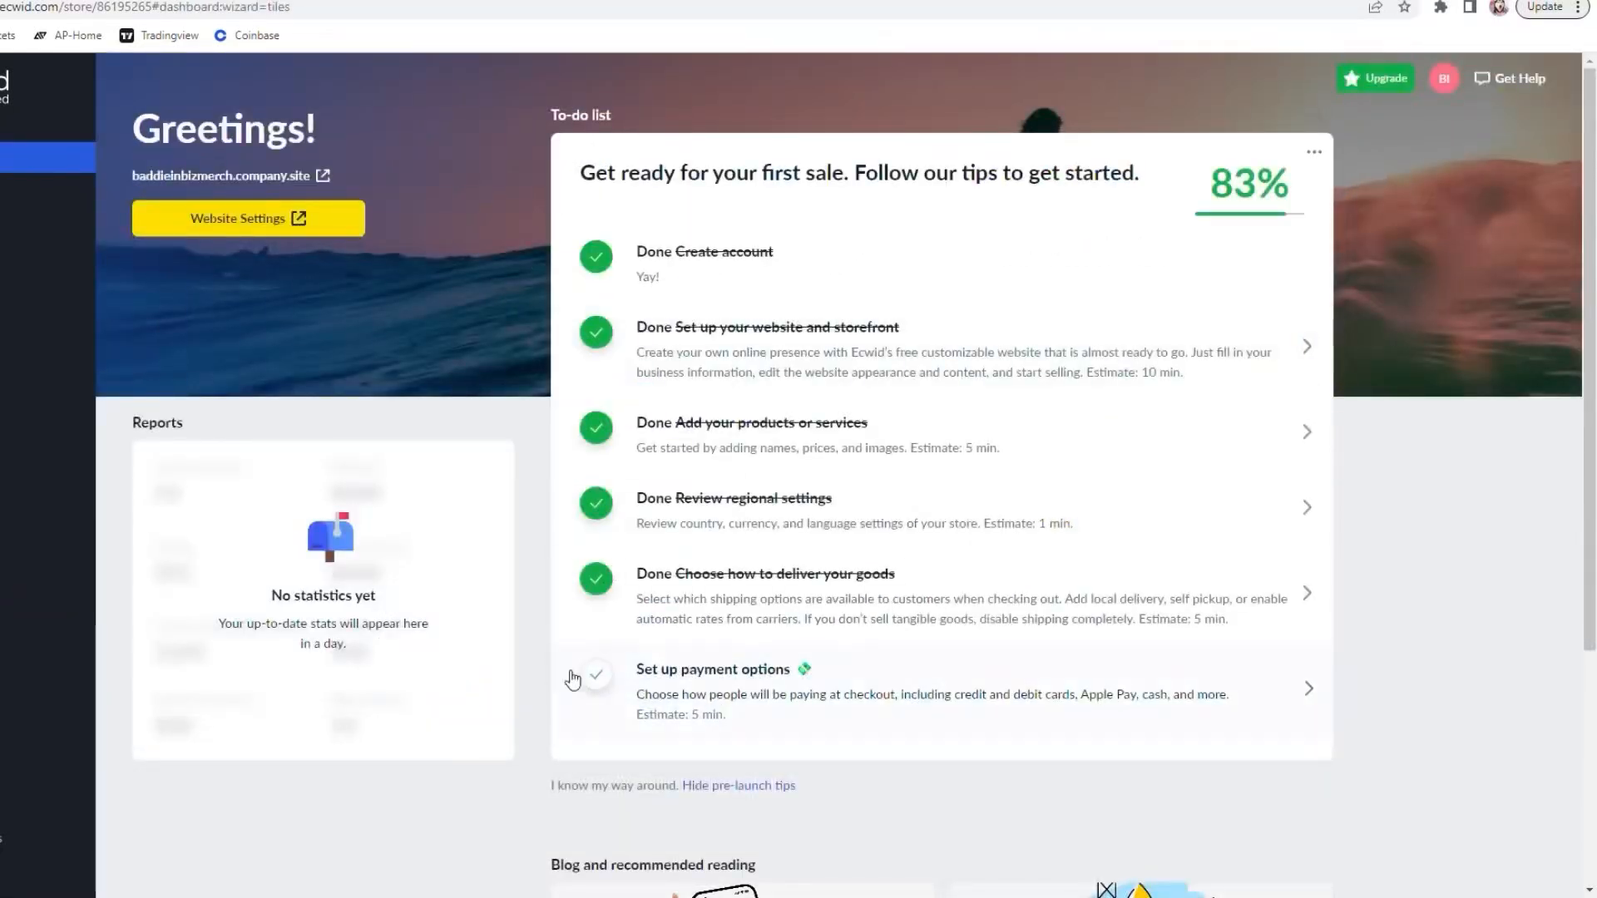
pyautogui.click(596, 677)
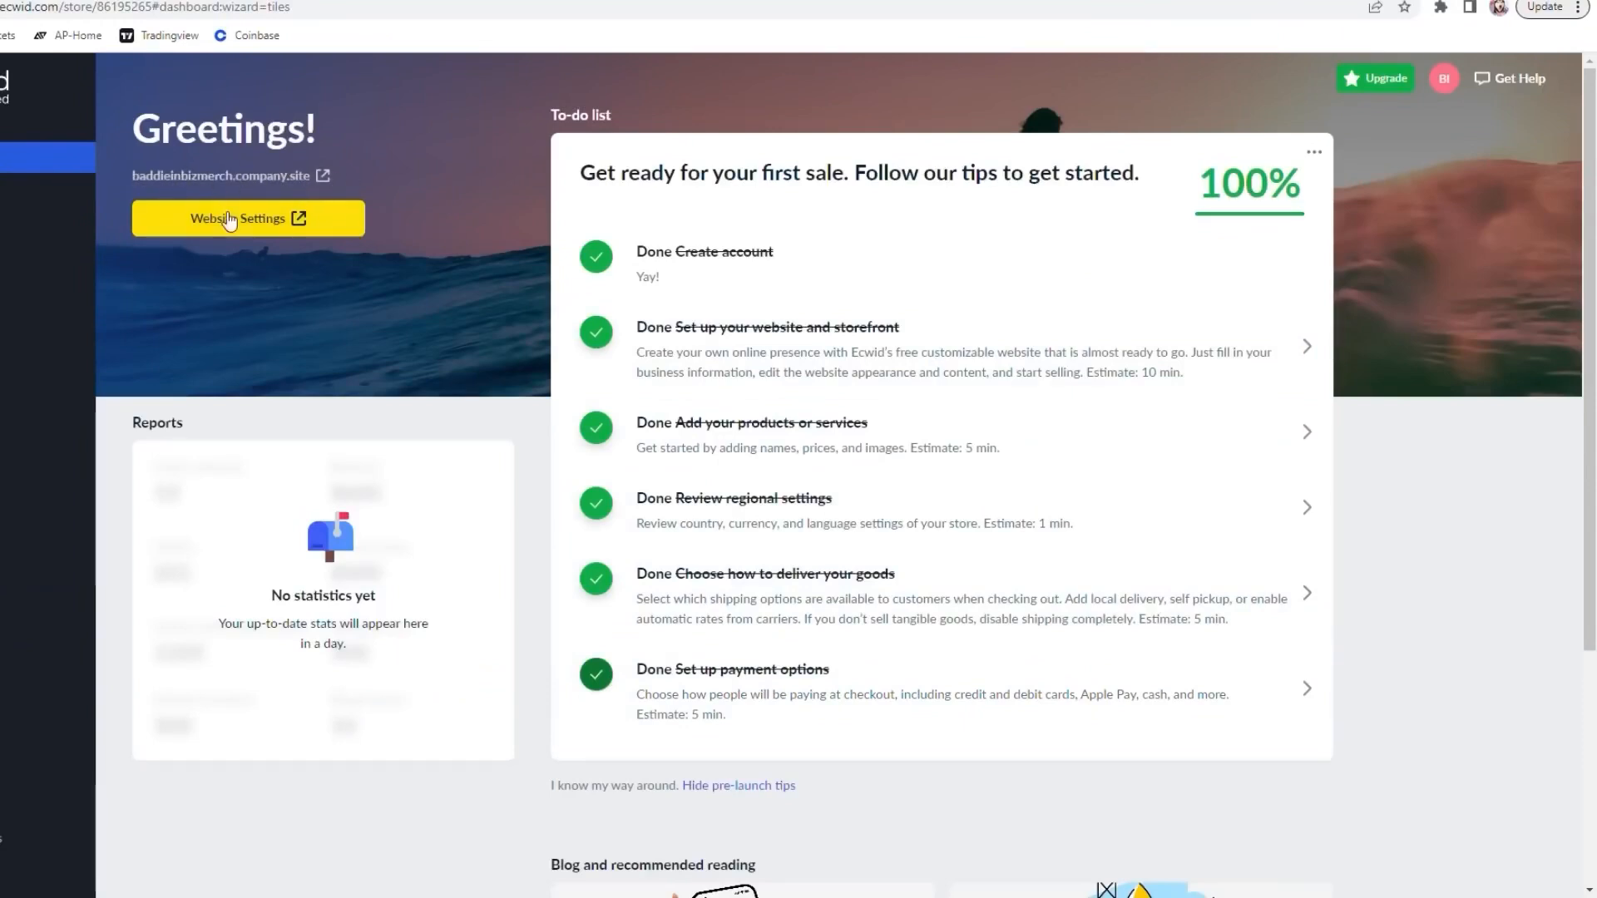
# Open the store's website and look over the header, welcome text and featured shirt in the storefront preview
pyautogui.click(223, 176)
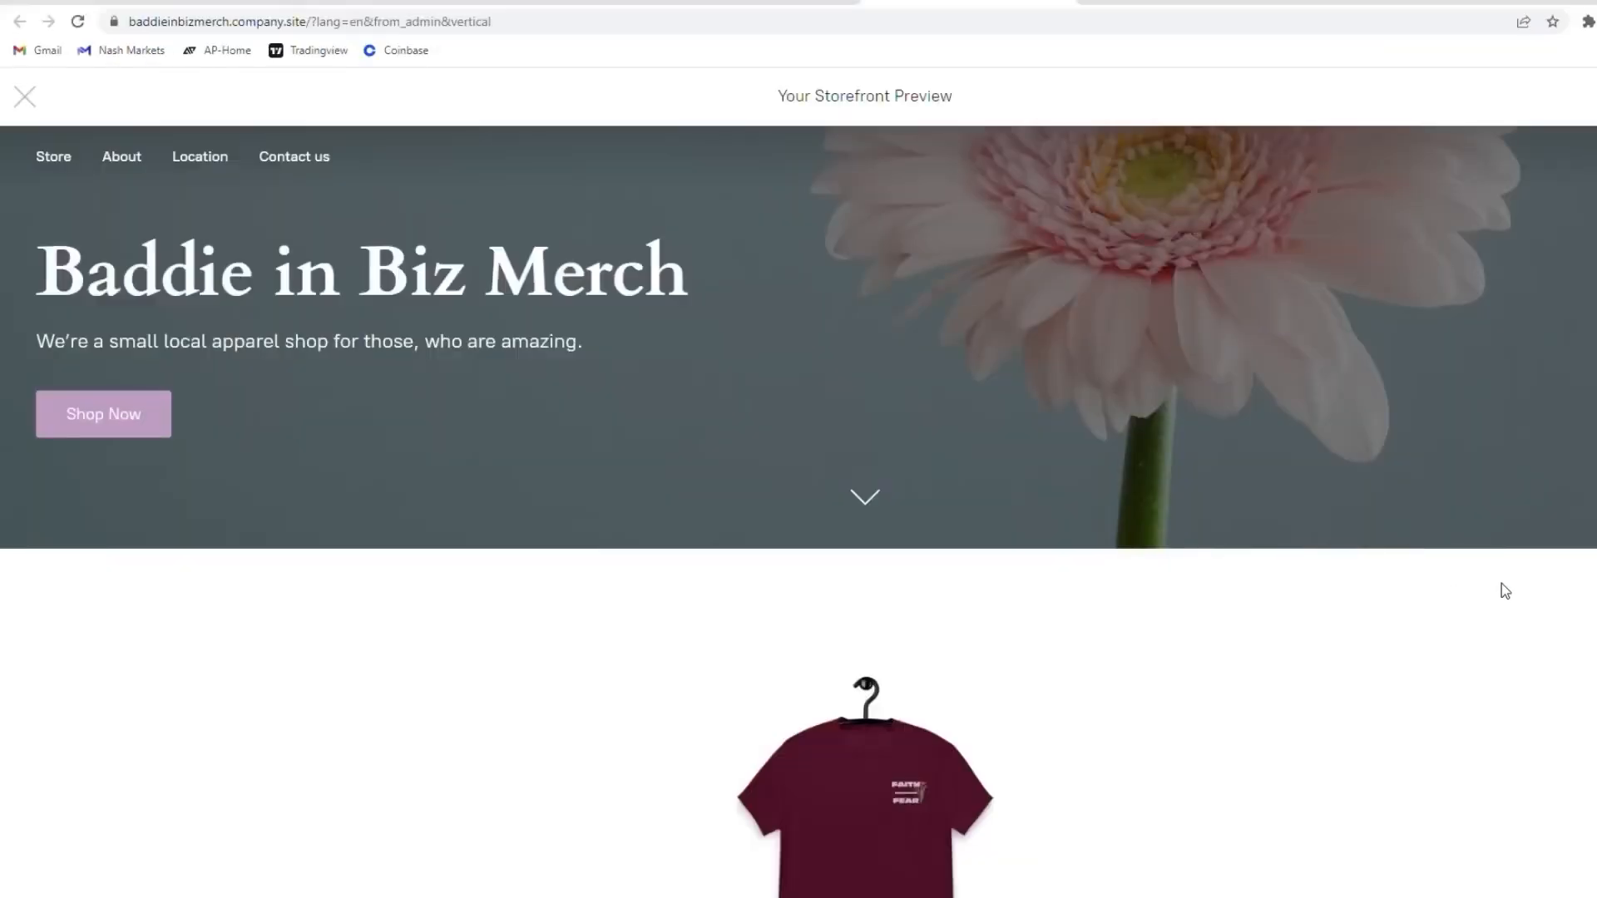
pyautogui.scroll(-3, 1374, 620)
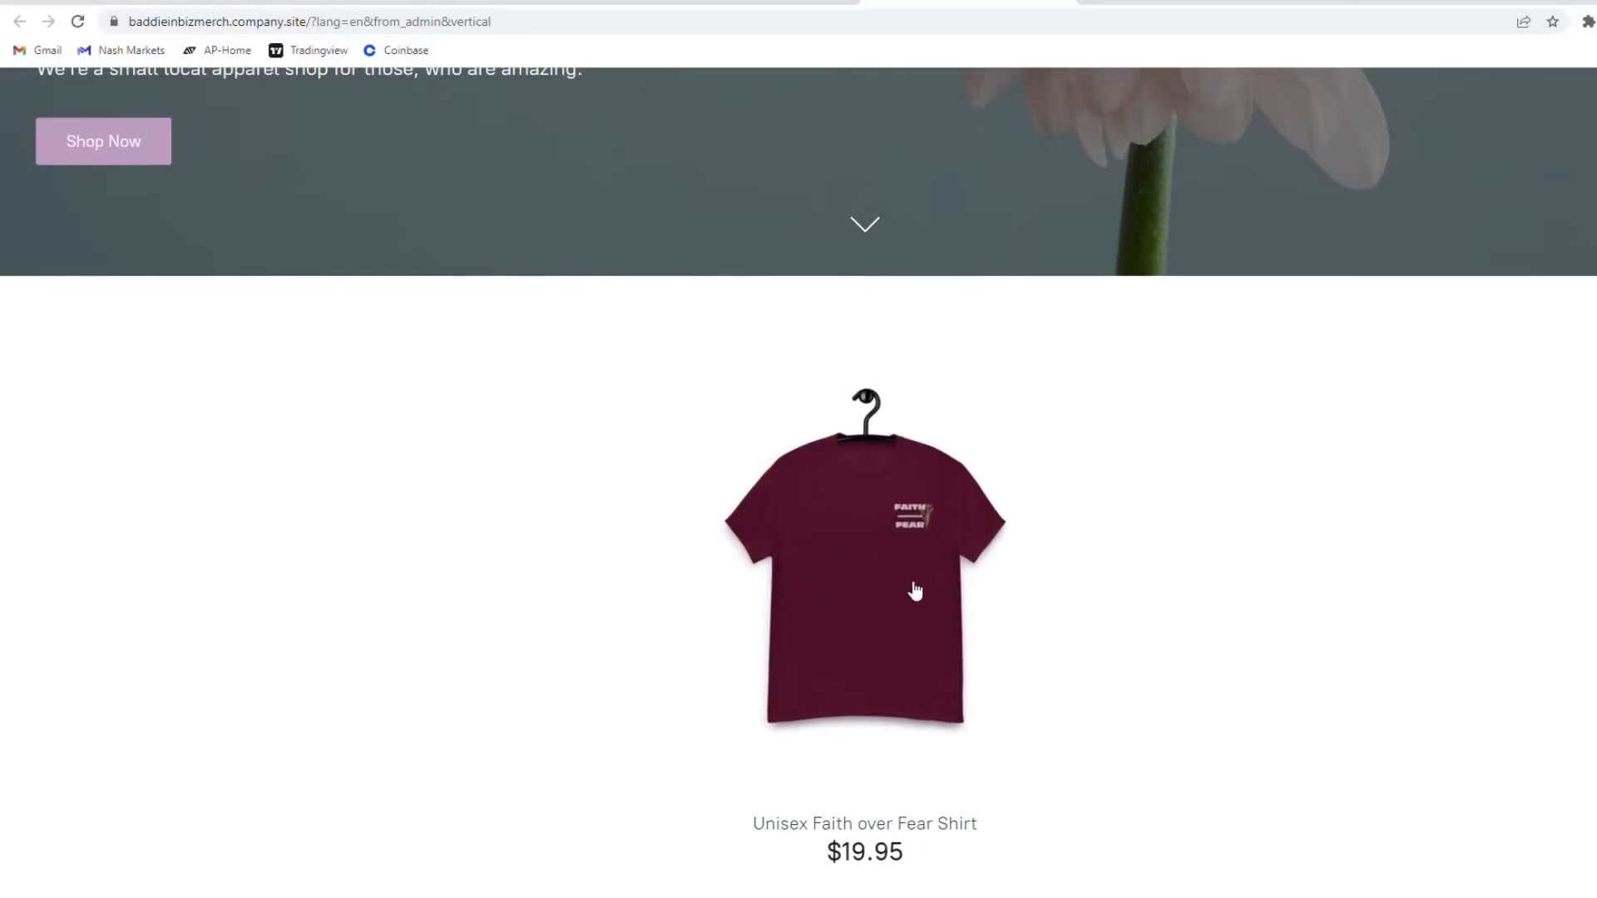
pyautogui.scroll(-2, 656, 658)
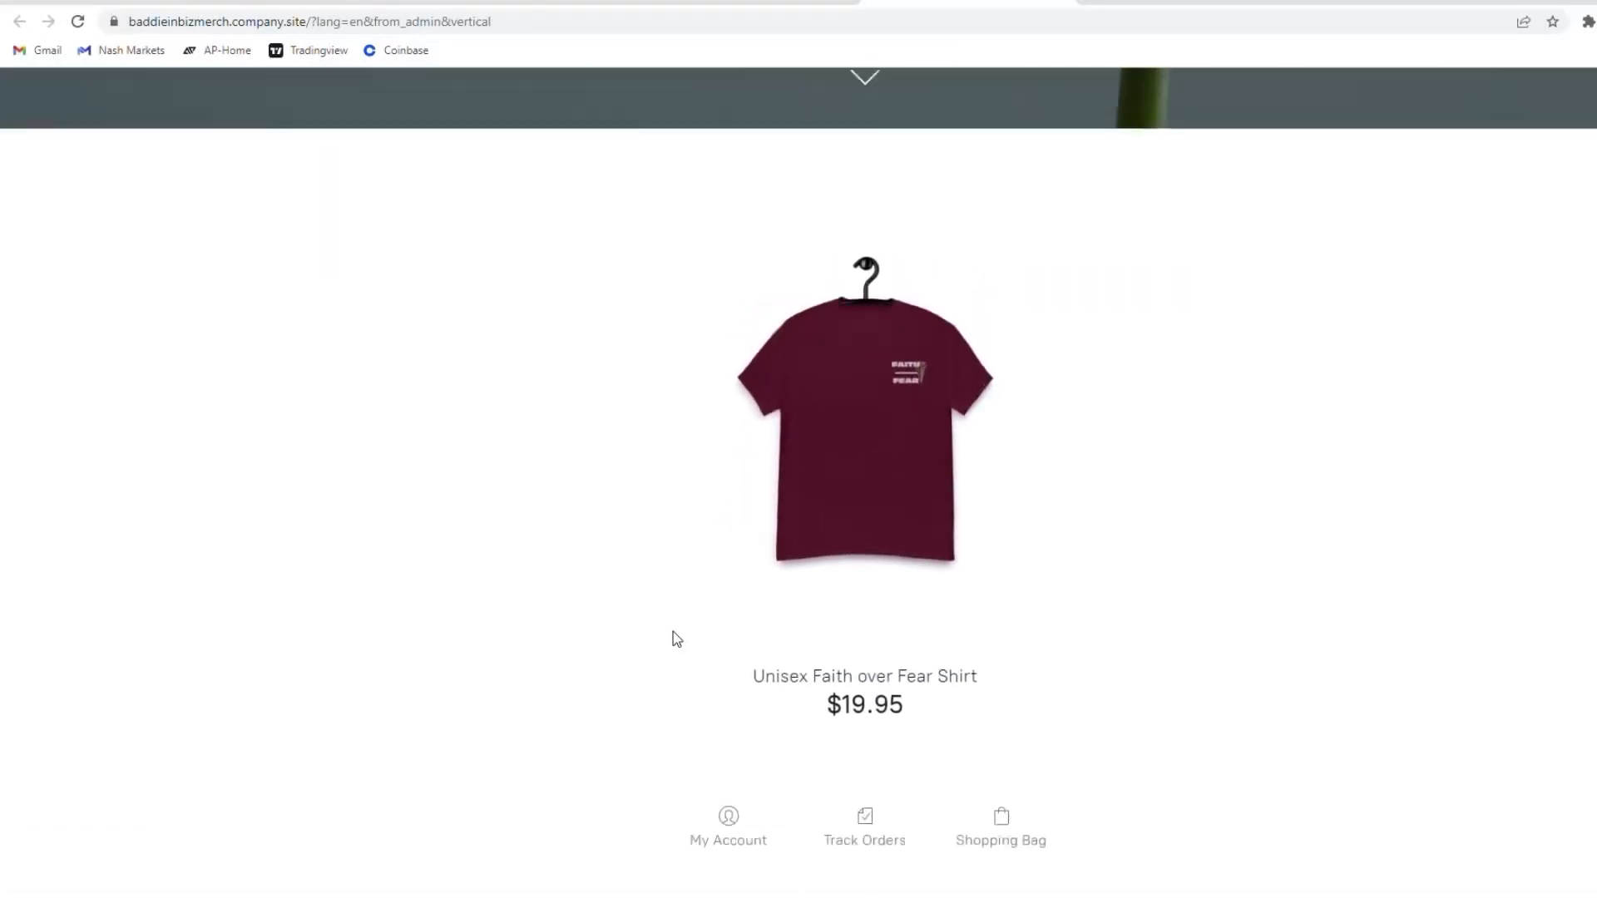
pyautogui.scroll(5, 919, 634)
pyautogui.scroll(-2, 227, 676)
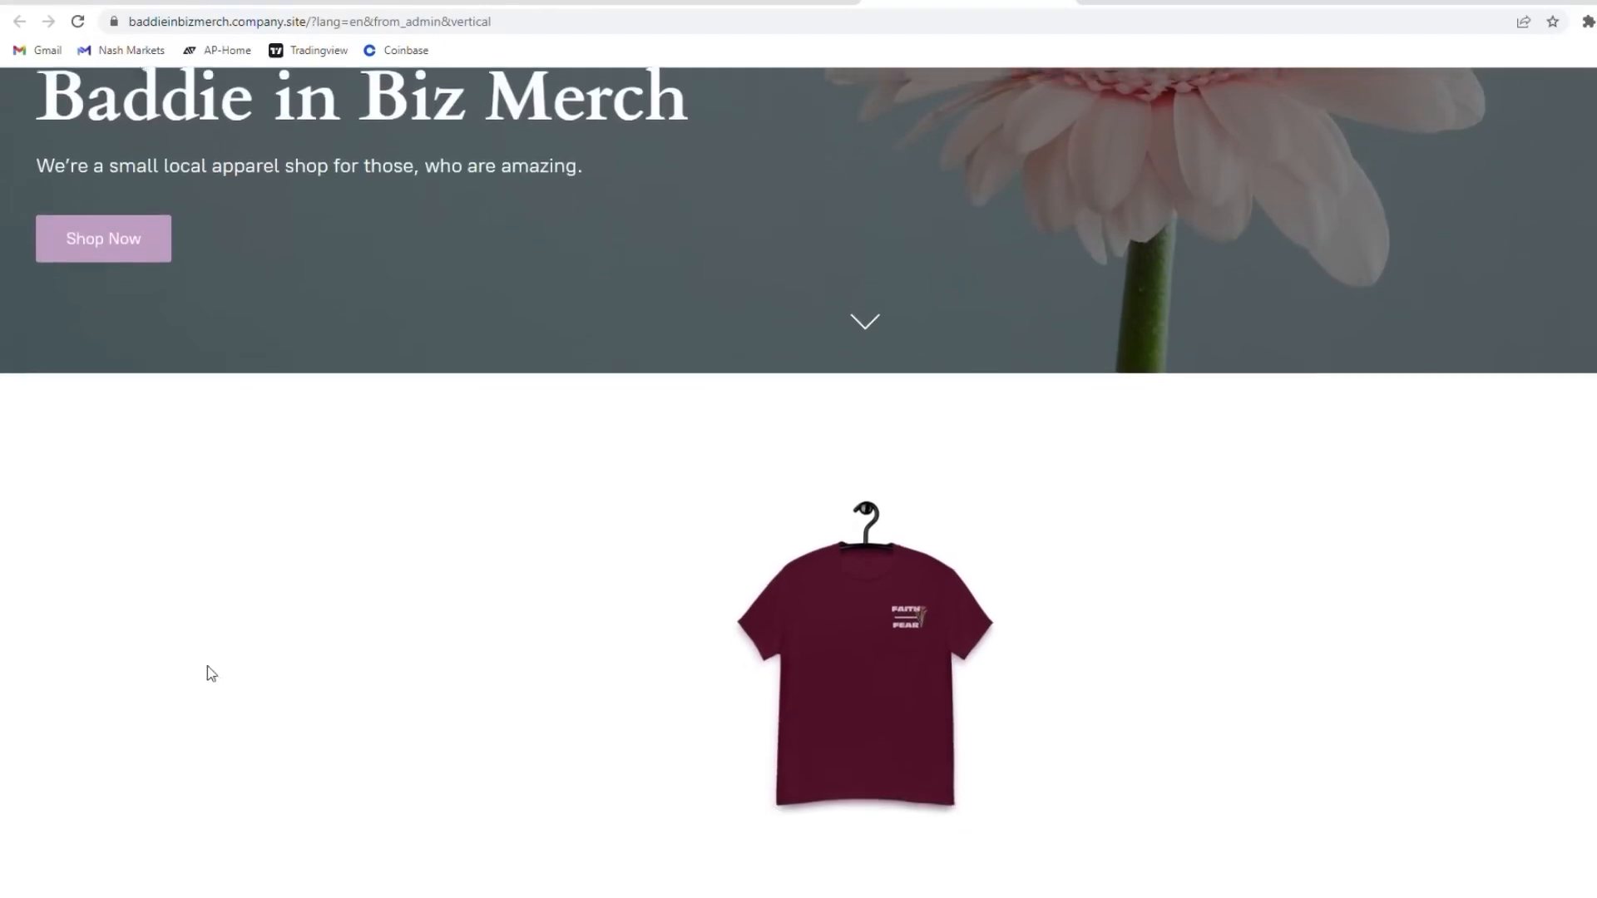
pyautogui.scroll(-2, 910, 546)
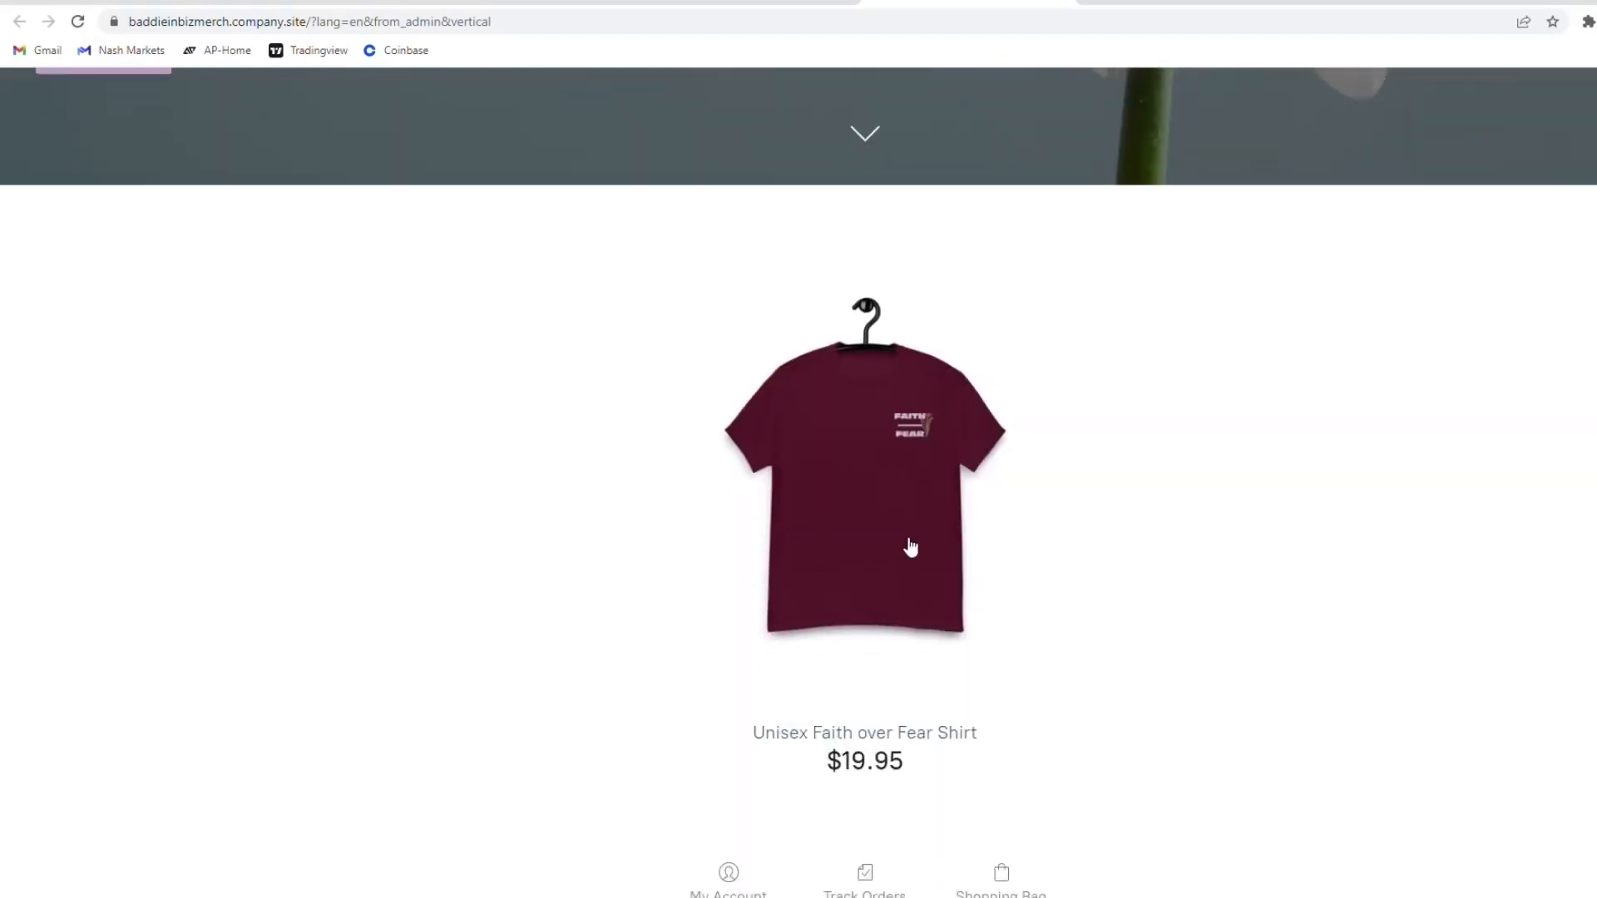
pyautogui.scroll(5, 845, 556)
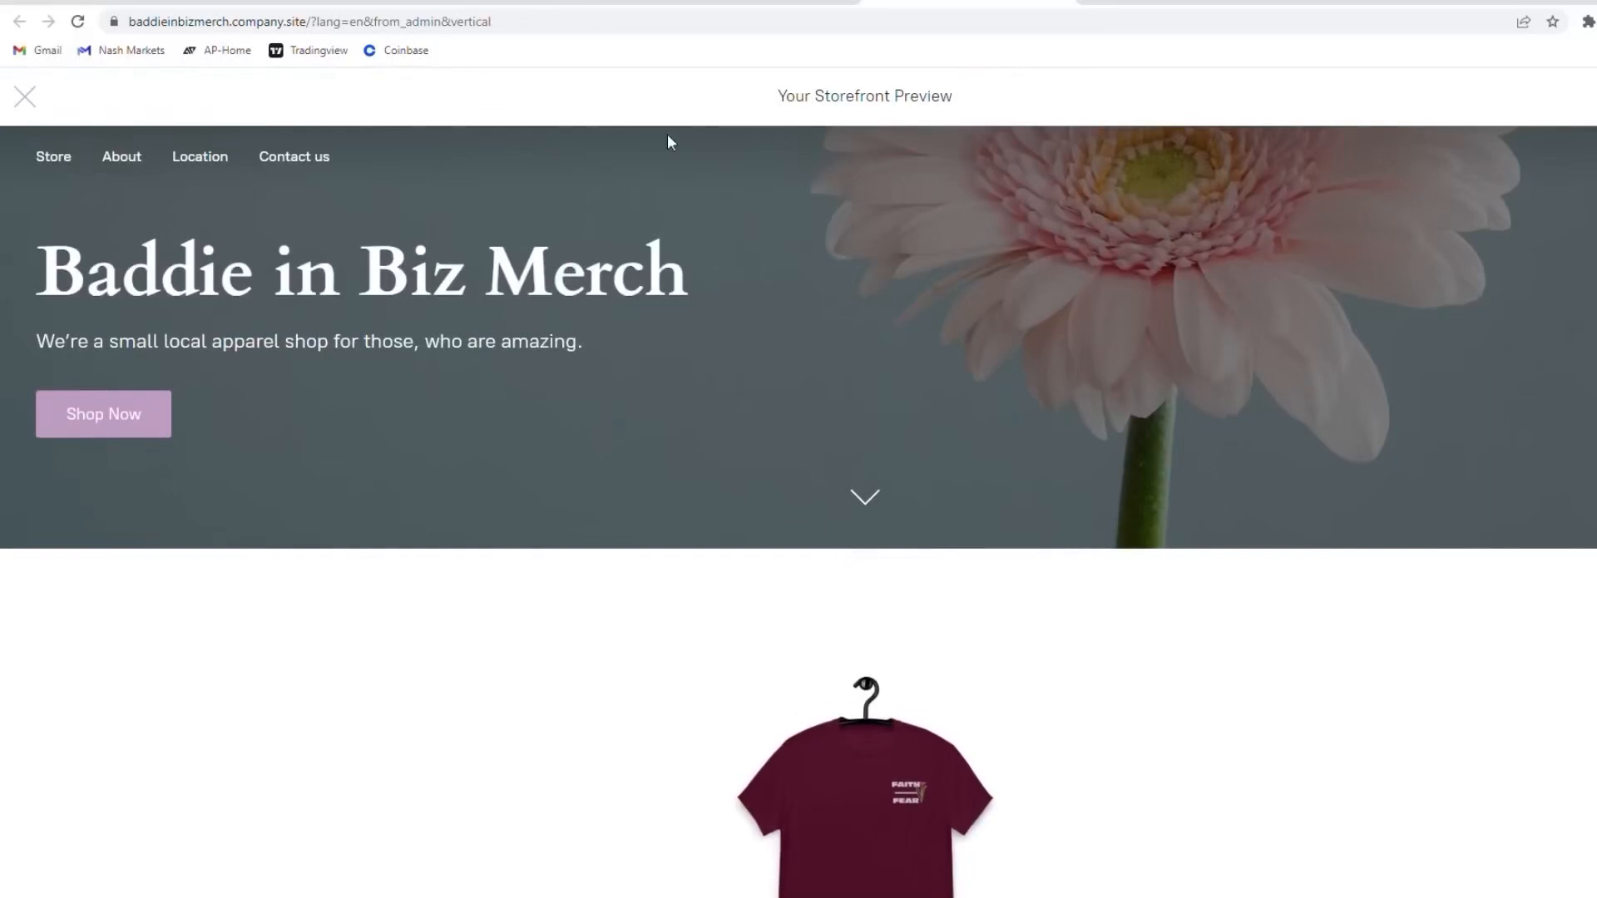
# Close the storefront preview and review the site's product, About Us, Location and Contact us sections
pyautogui.click(25, 97)
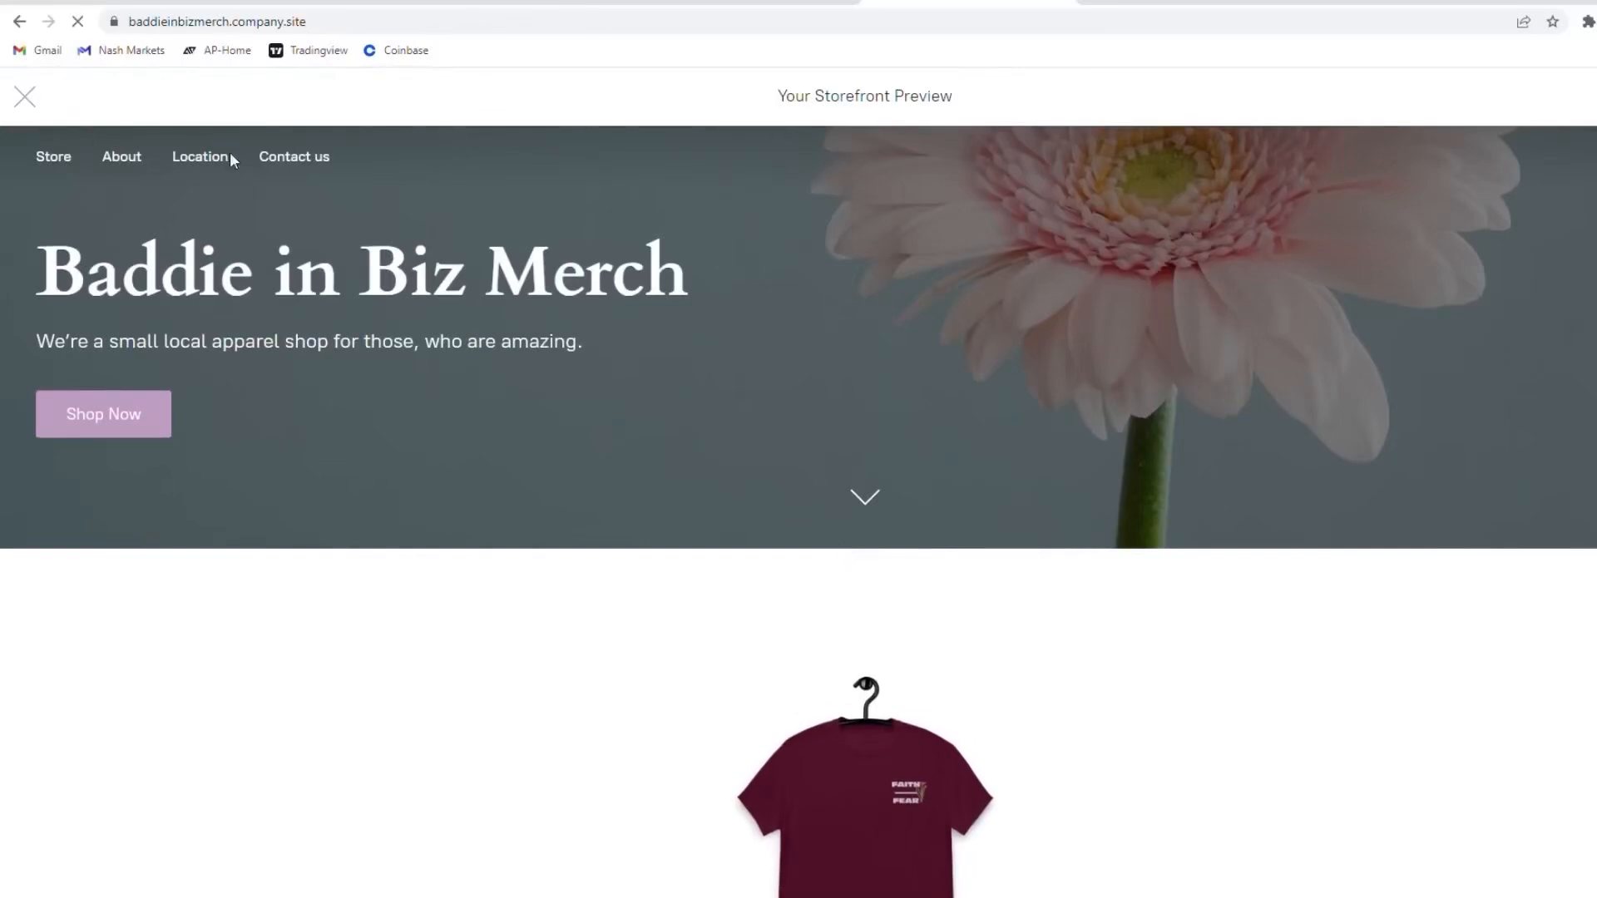
pyautogui.scroll(-5, 491, 527)
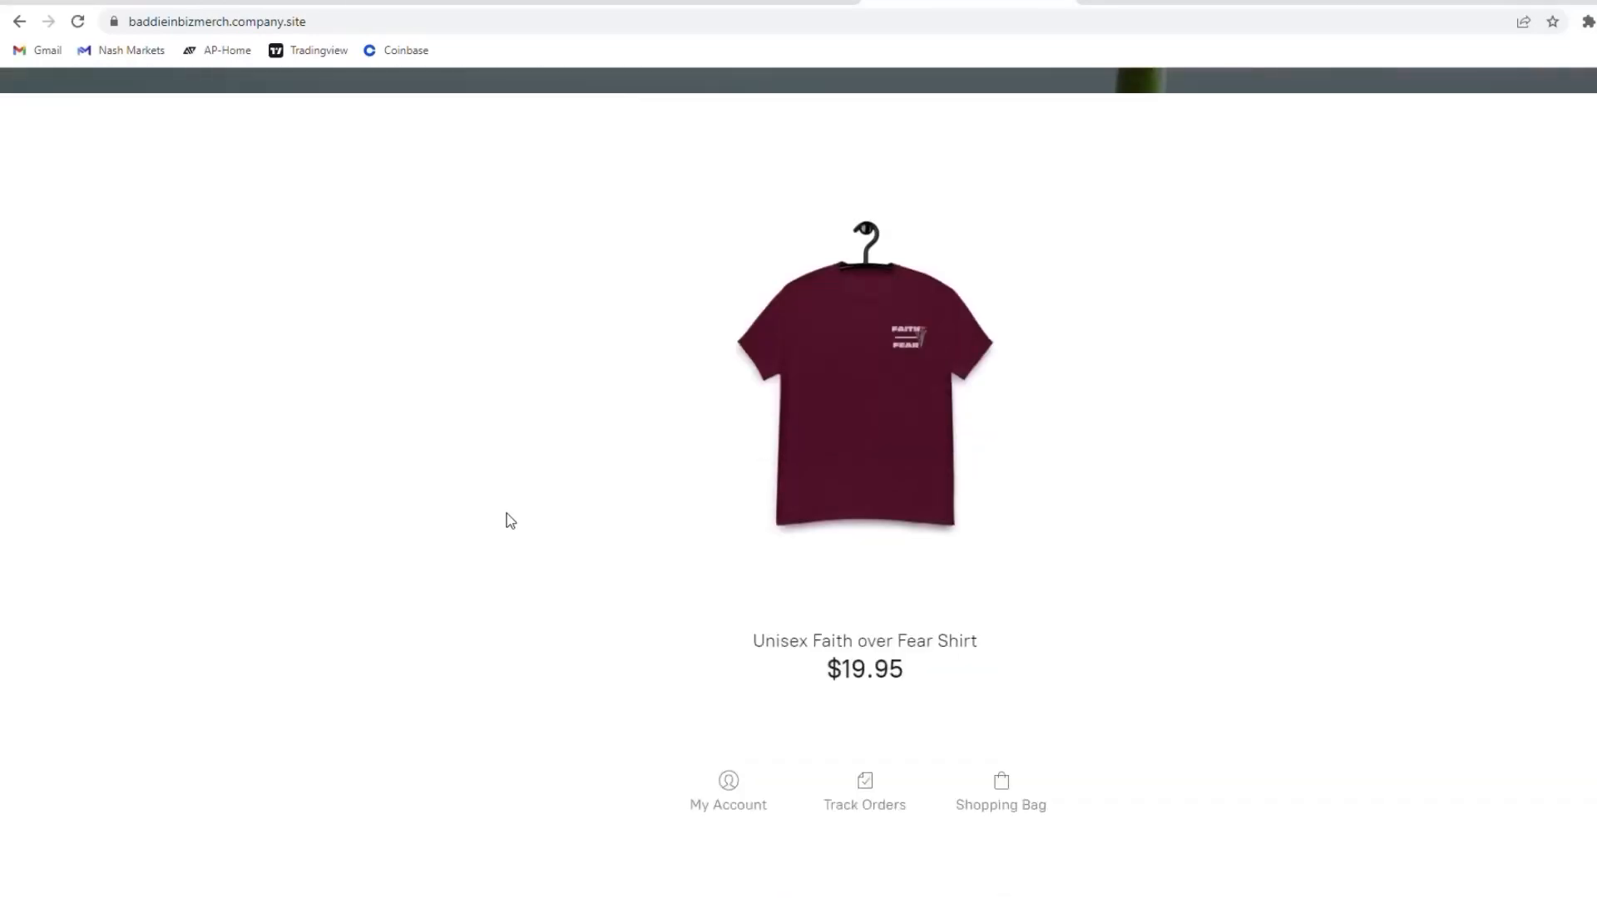
pyautogui.scroll(-15, 510, 521)
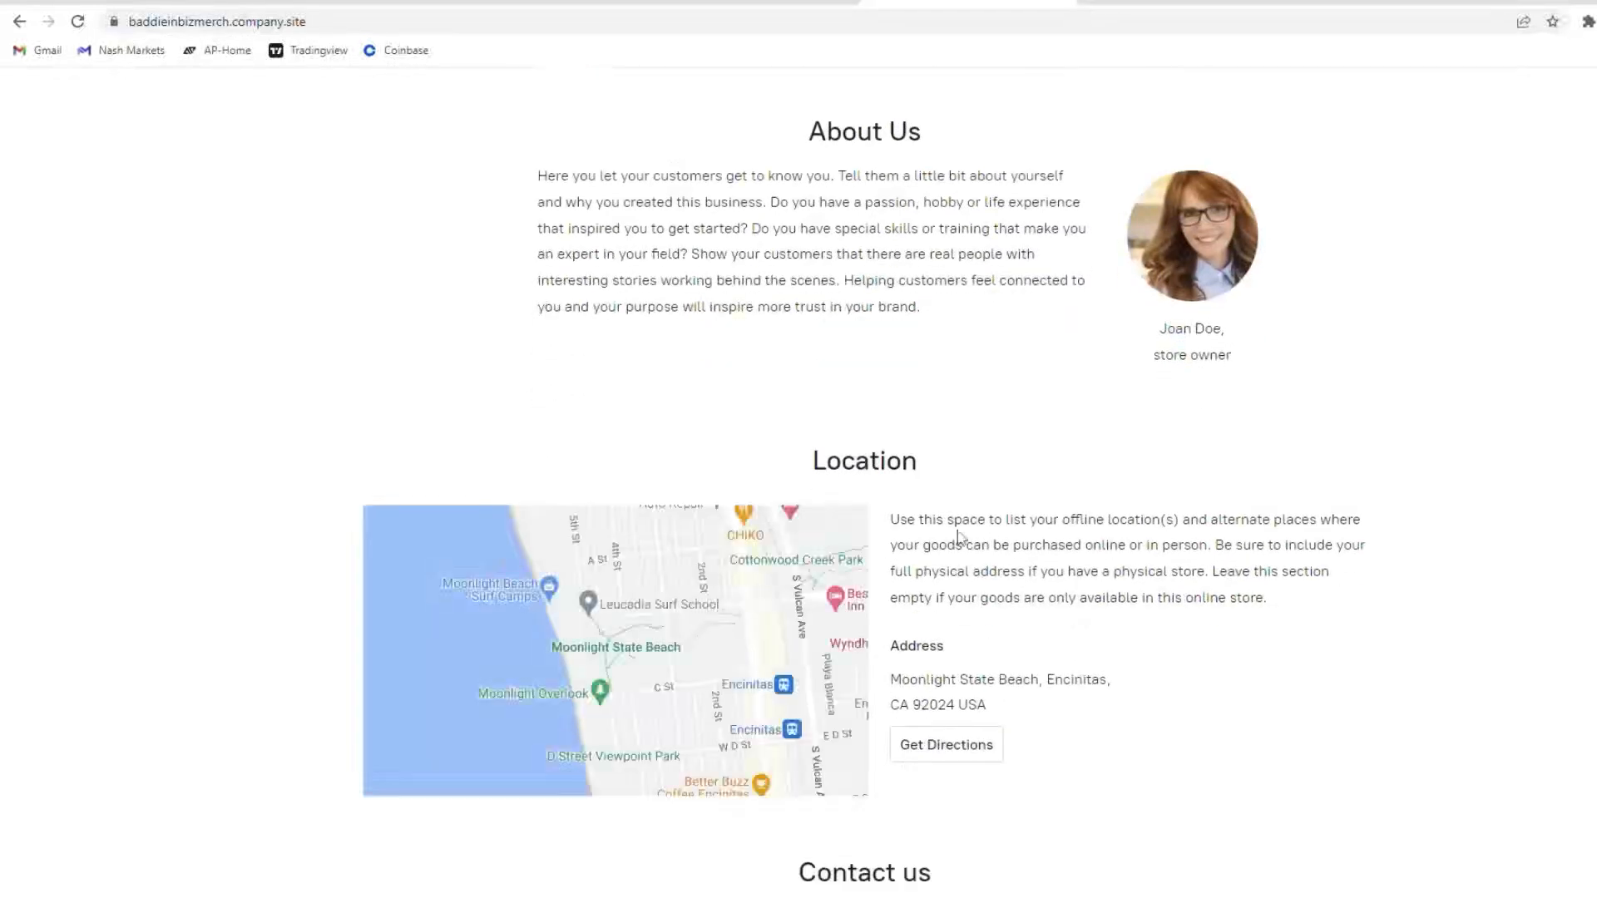
pyautogui.scroll(-1, 845, 509)
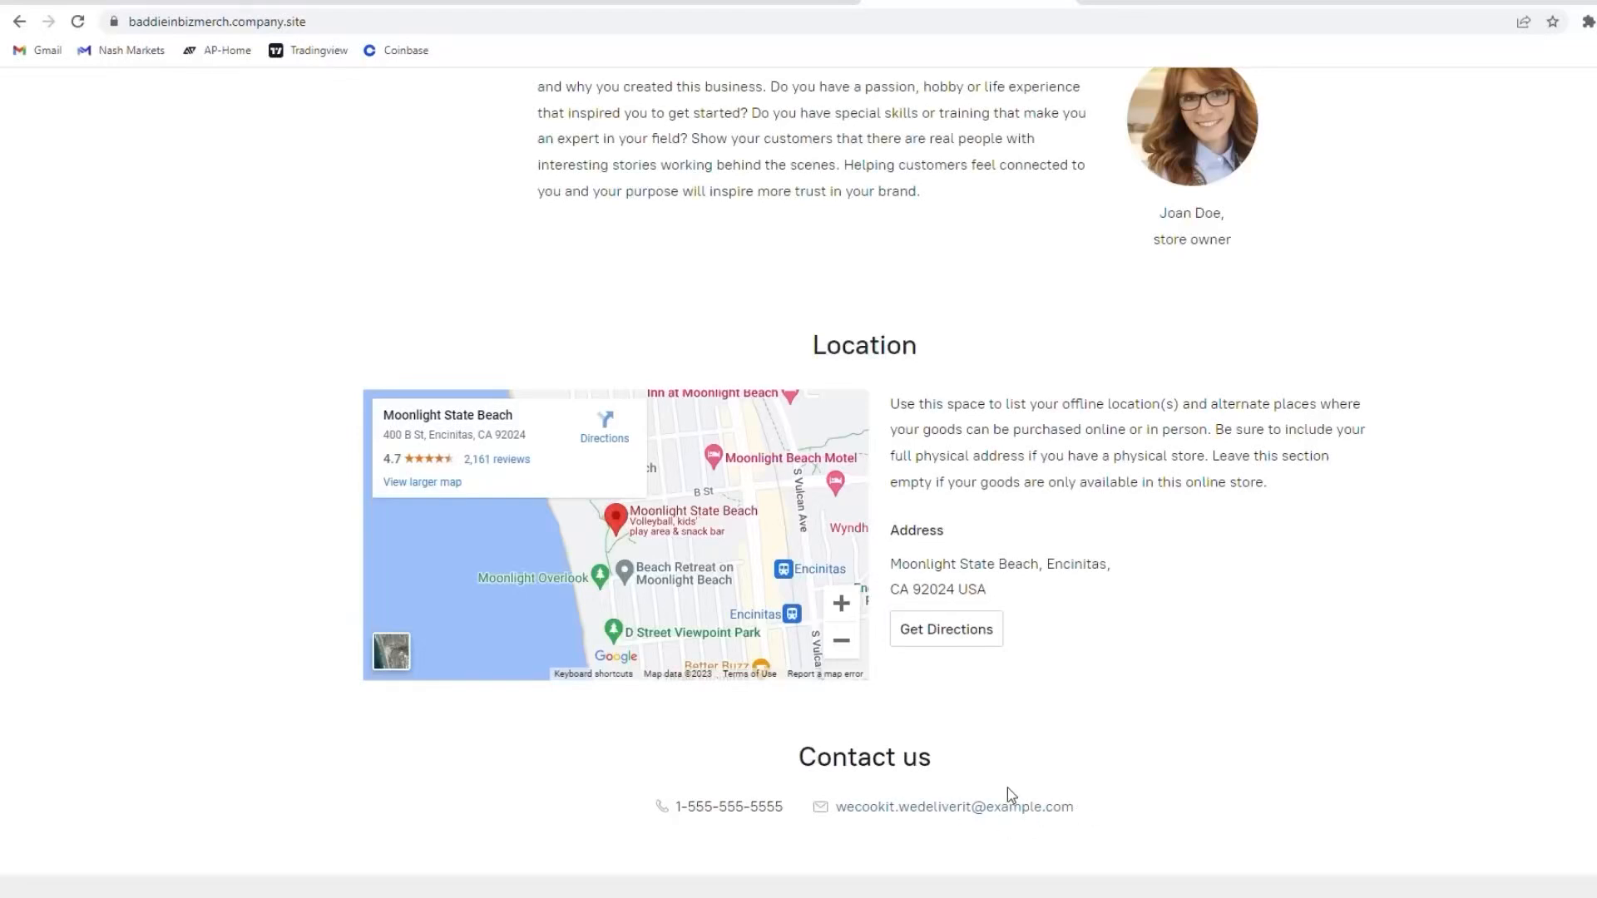
pyautogui.scroll(-2, 973, 809)
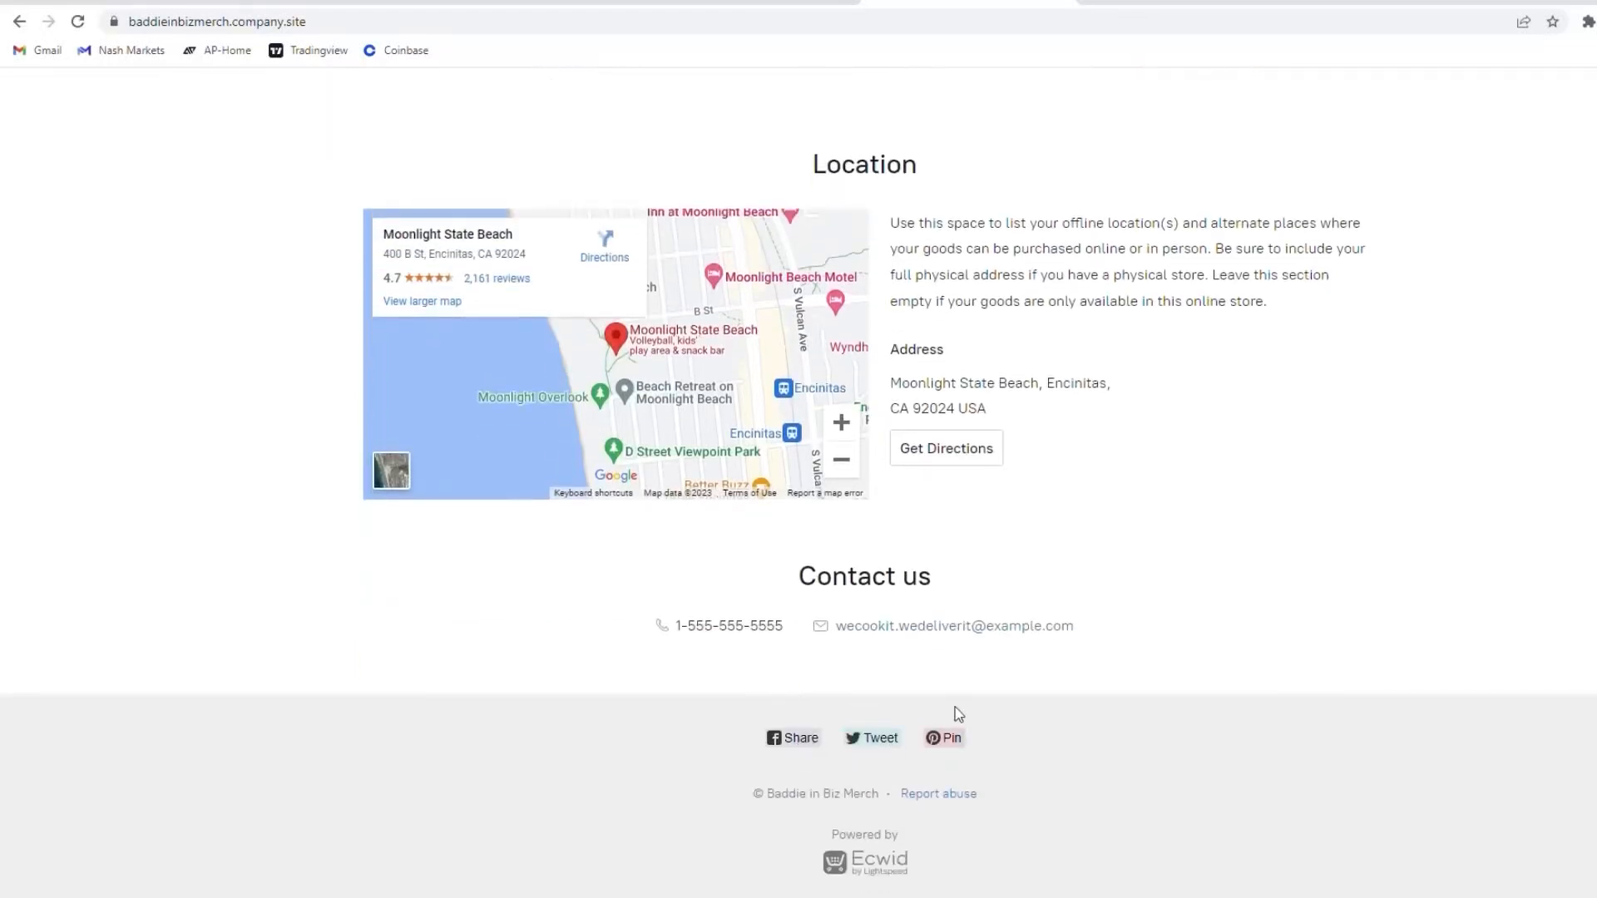
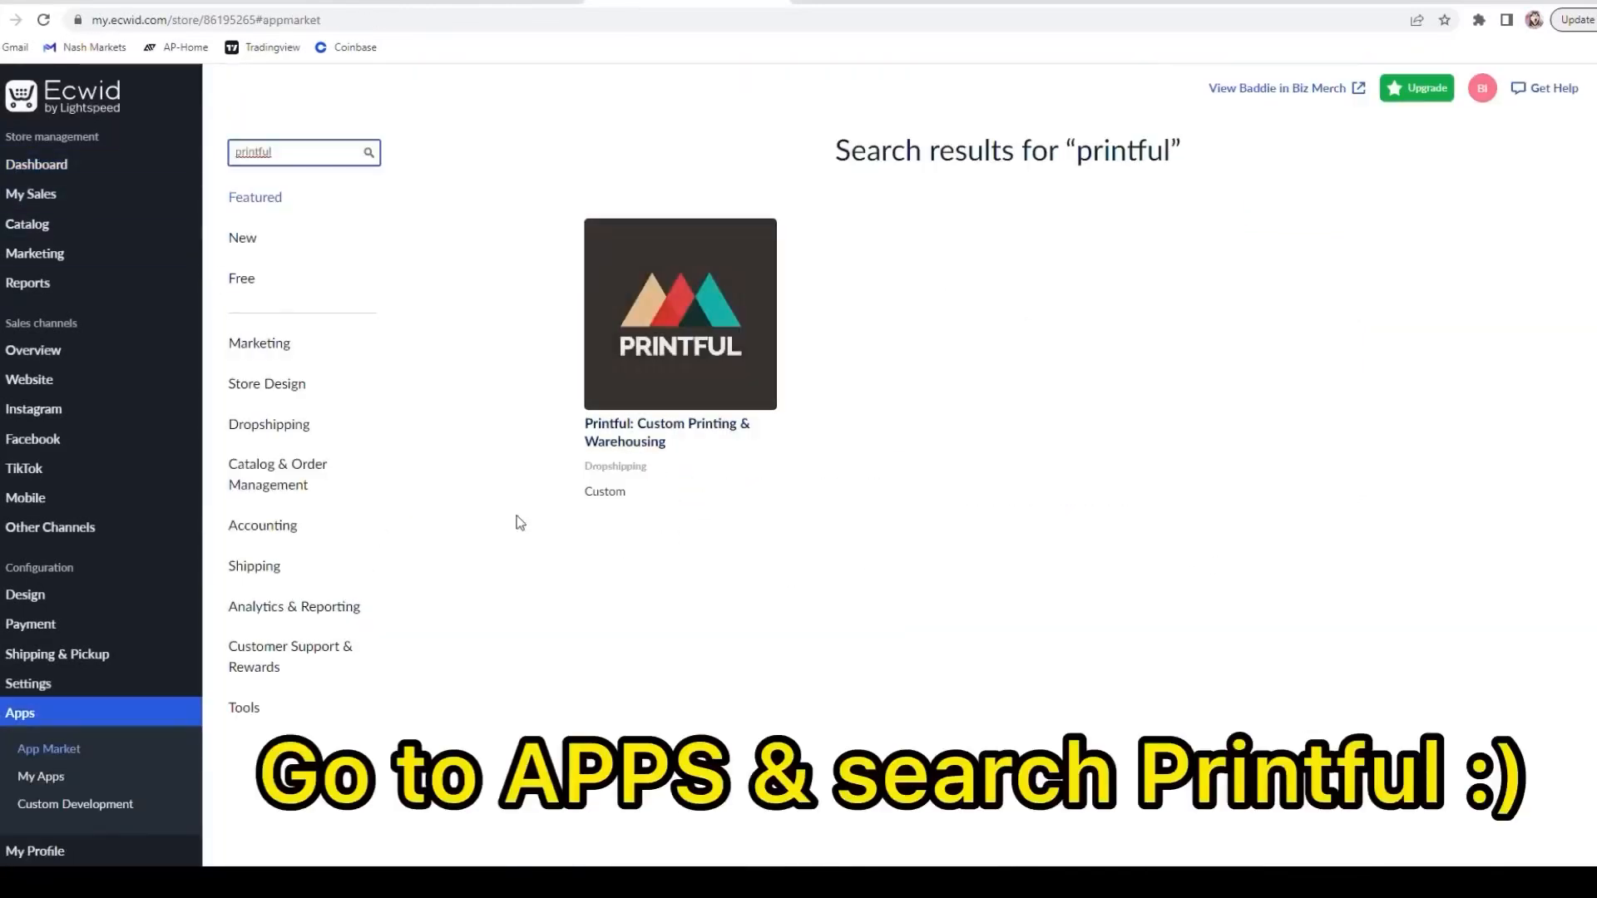
# Install the Printful: Custom Printing & Warehousing app and connect the store to the existing Printful account
pyautogui.click(660, 443)
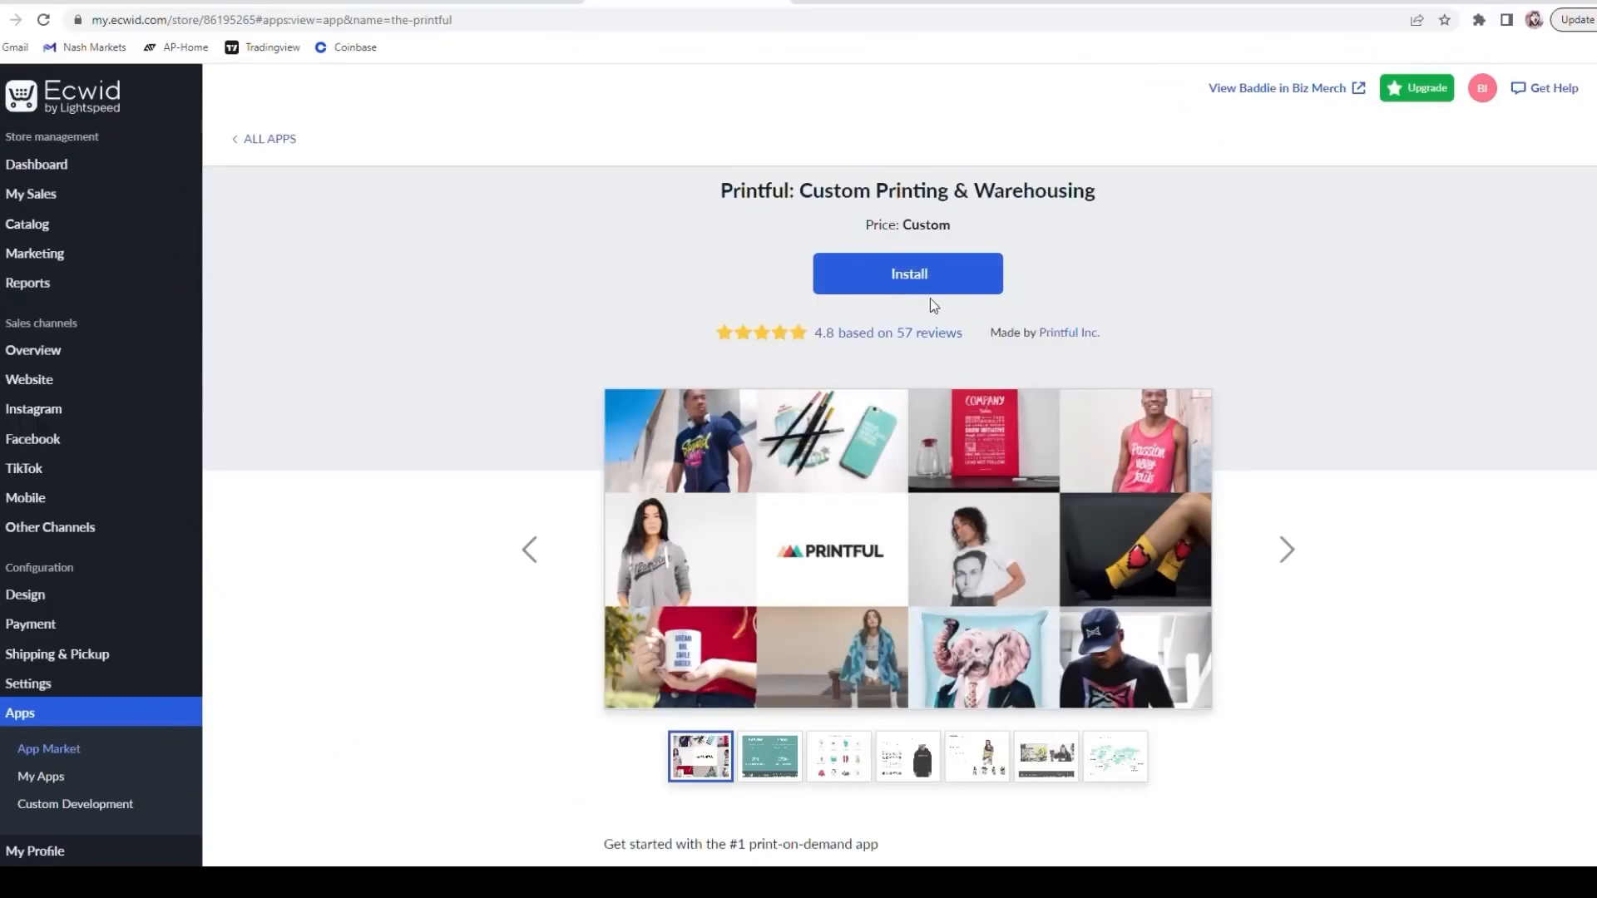
pyautogui.click(905, 286)
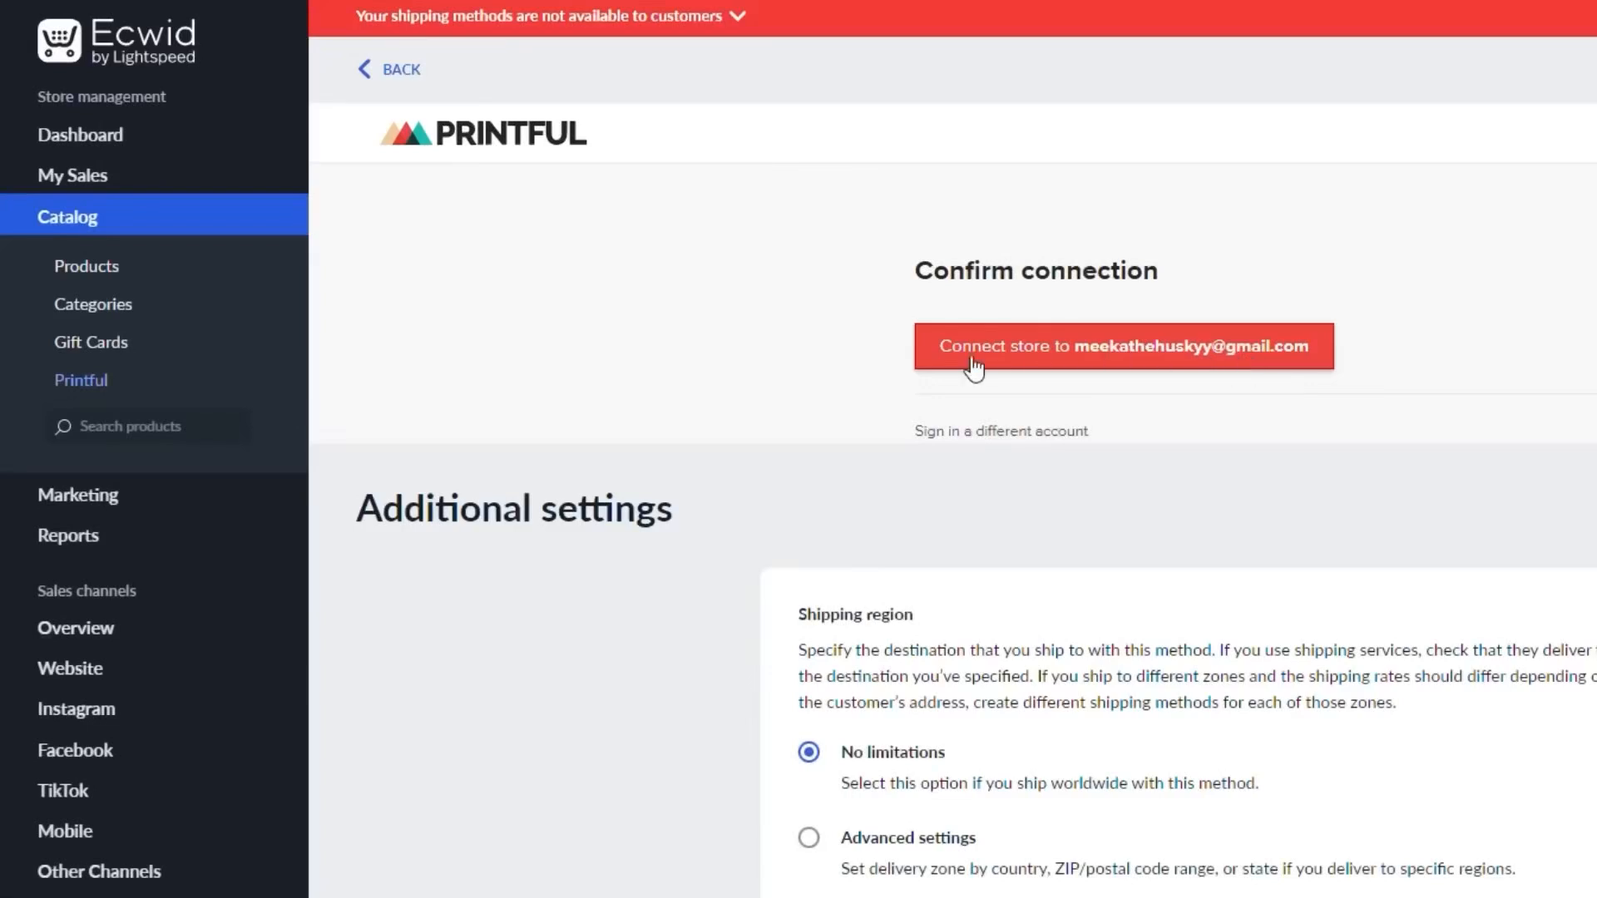
pyautogui.click(1113, 349)
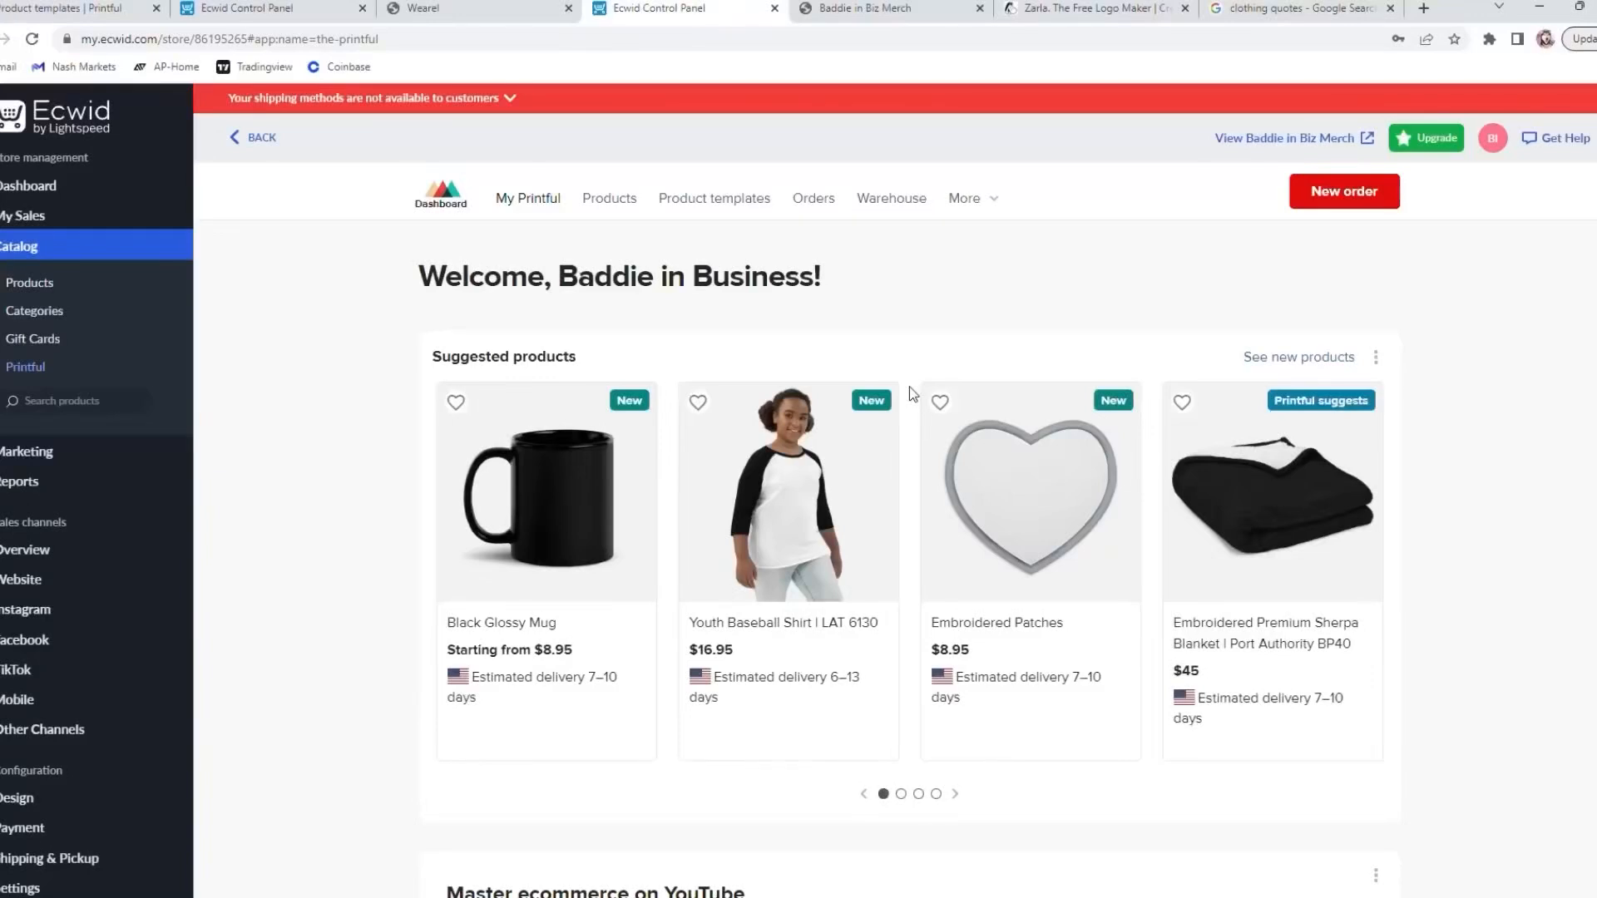
# Look over the Printful dashboard's suggested products and dismiss the new order dialog
pyautogui.scroll(-3, 1556, 536)
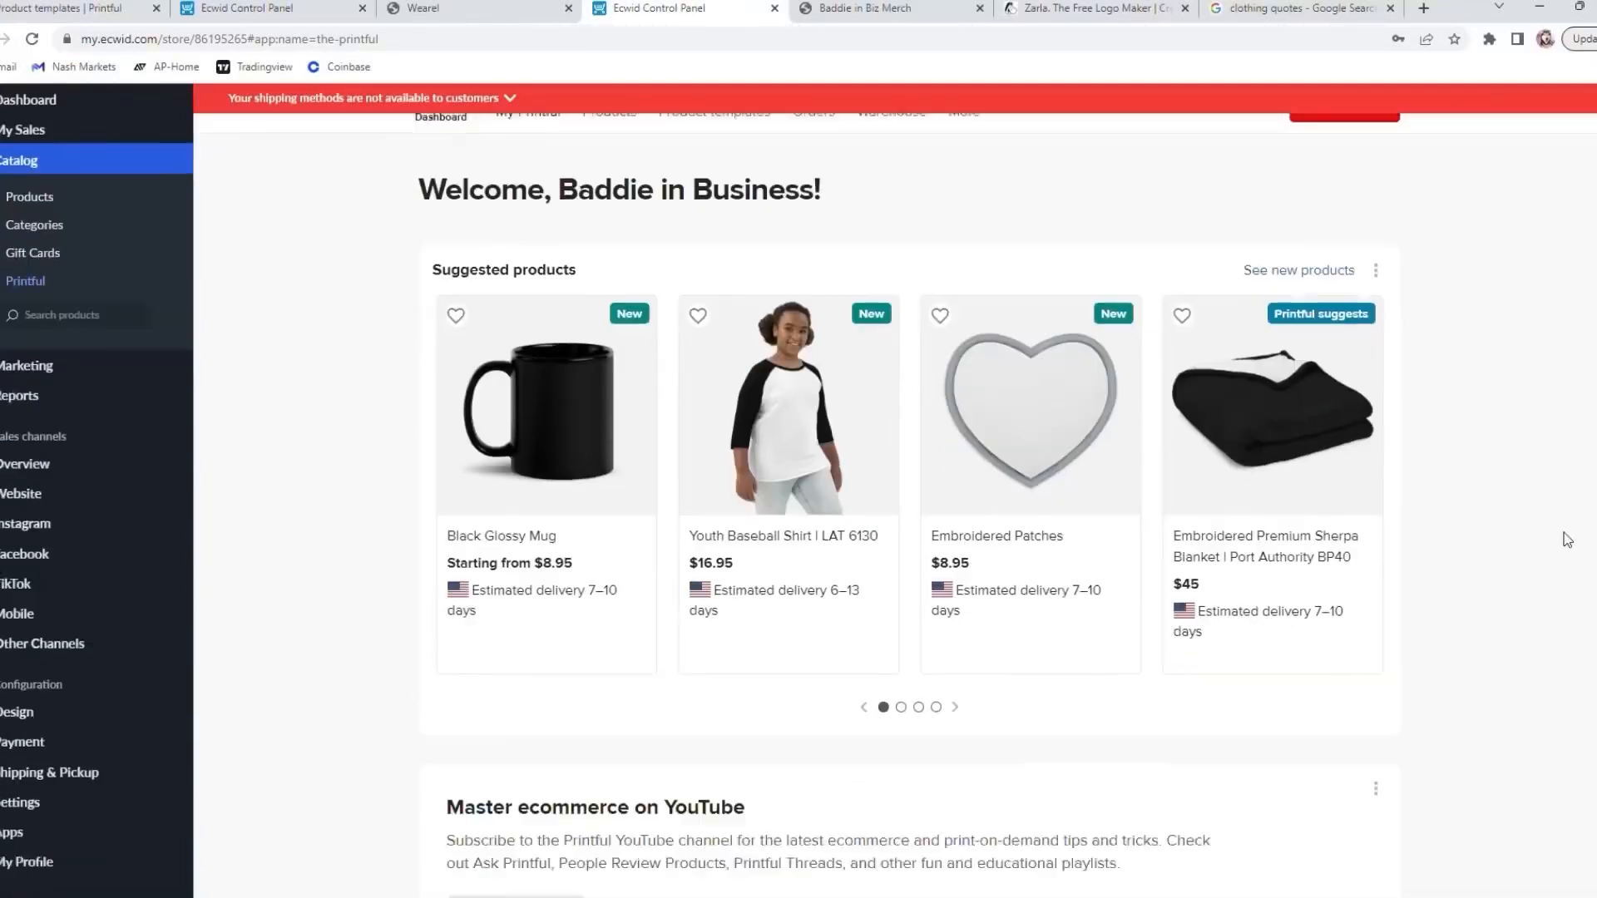
pyautogui.scroll(-1, 1535, 551)
pyautogui.scroll(5, 1535, 551)
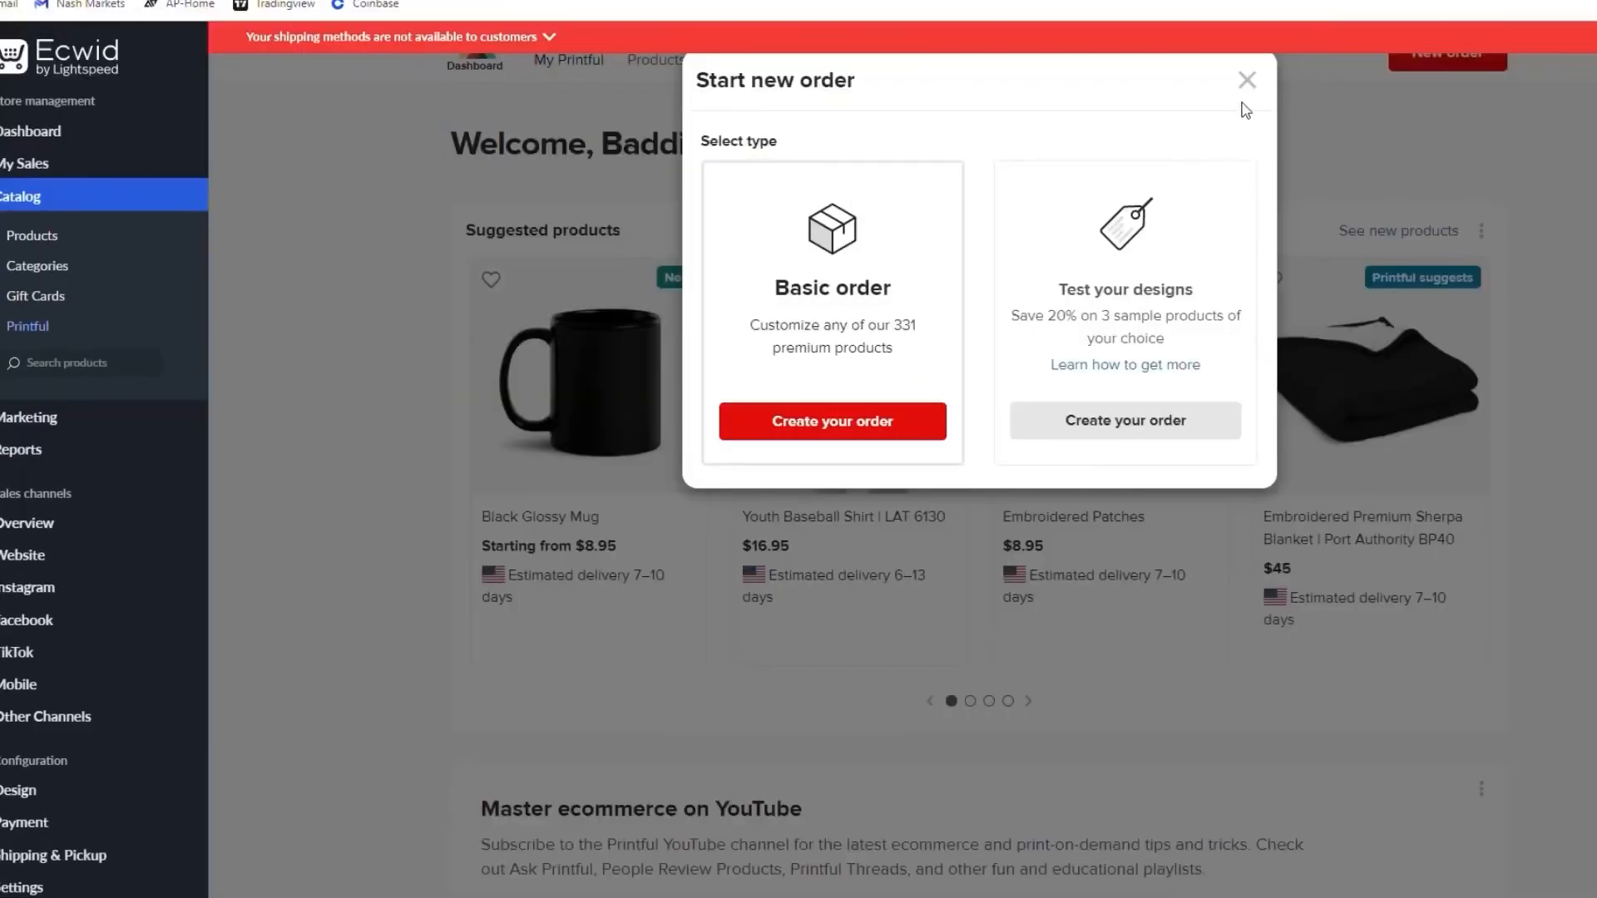
pyautogui.click(1247, 80)
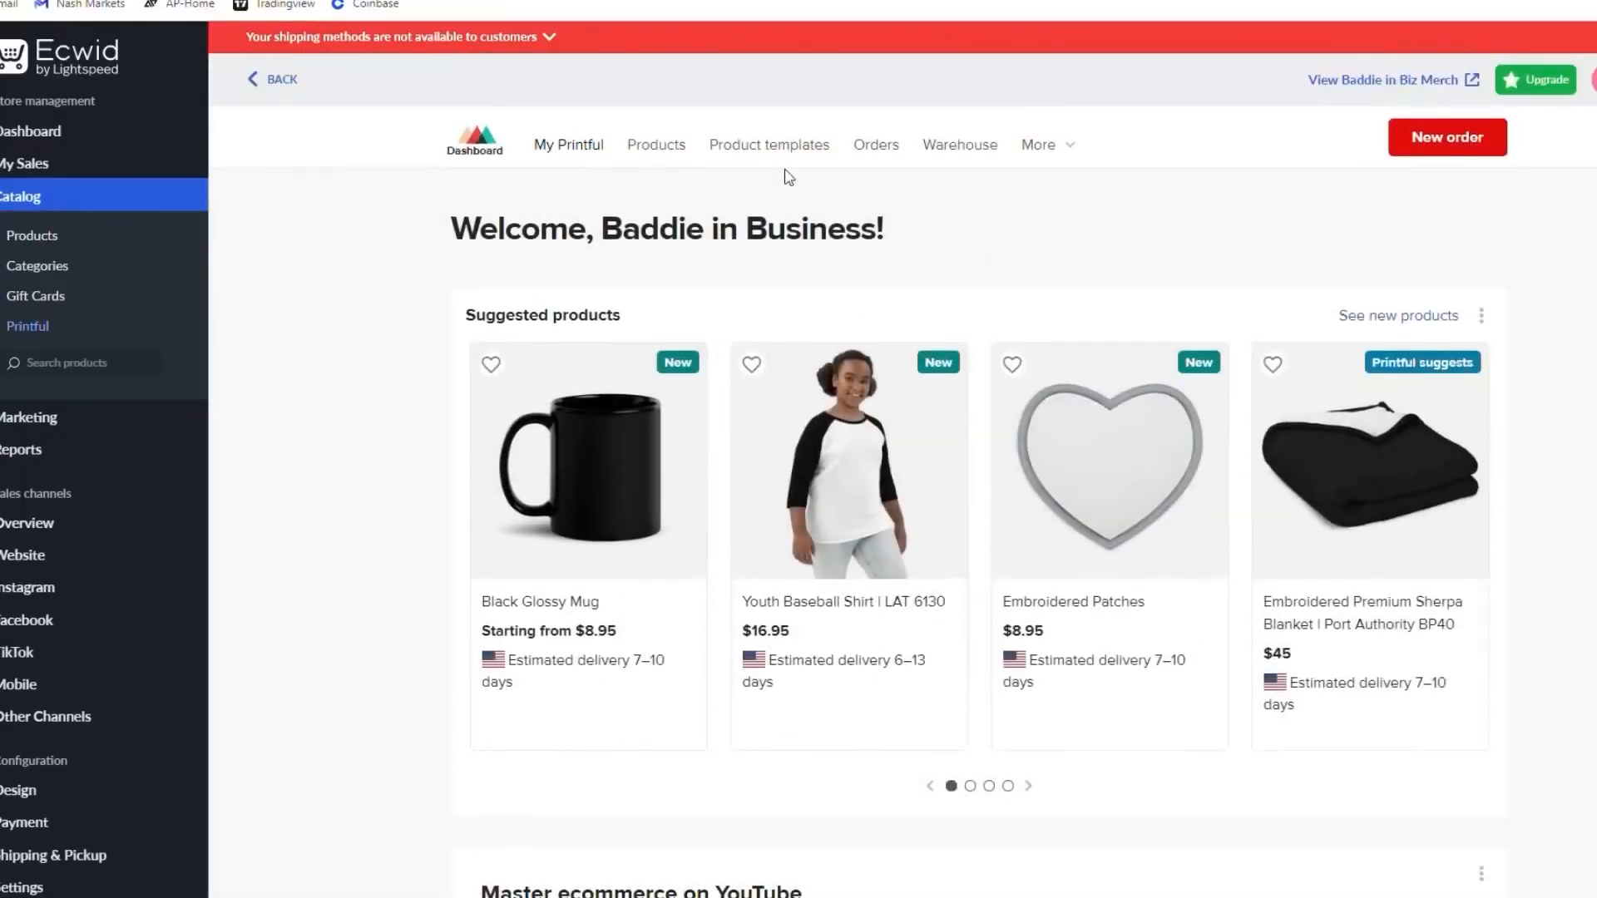
# Start a basic order and add the Faith over Fear Unisex Tee from the saved product templates
pyautogui.click(1440, 158)
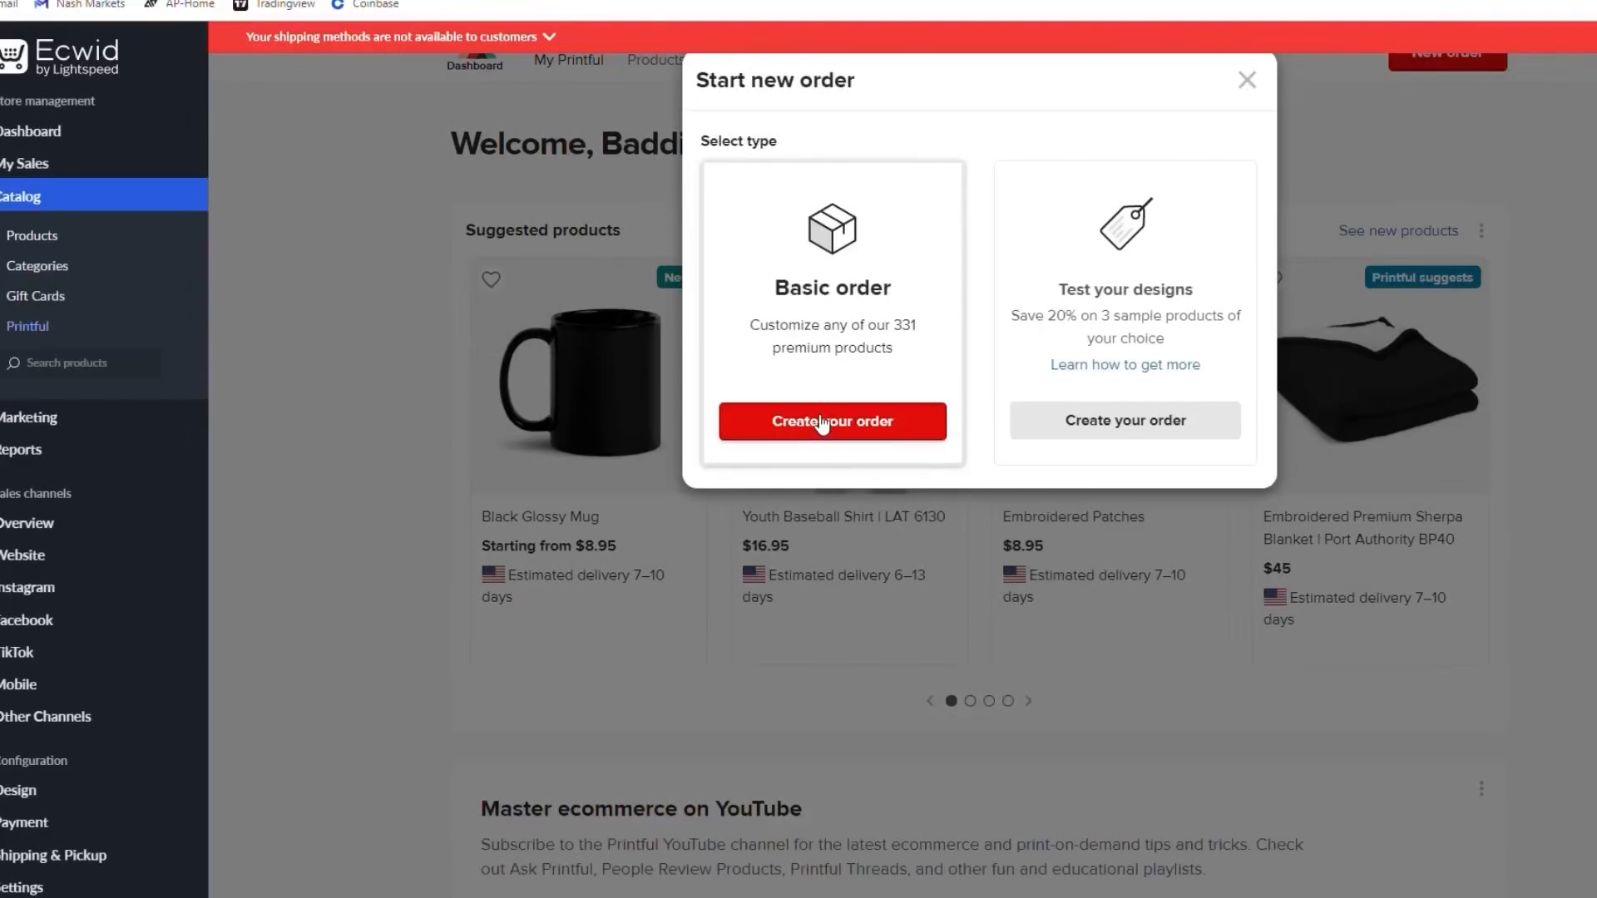
pyautogui.click(822, 425)
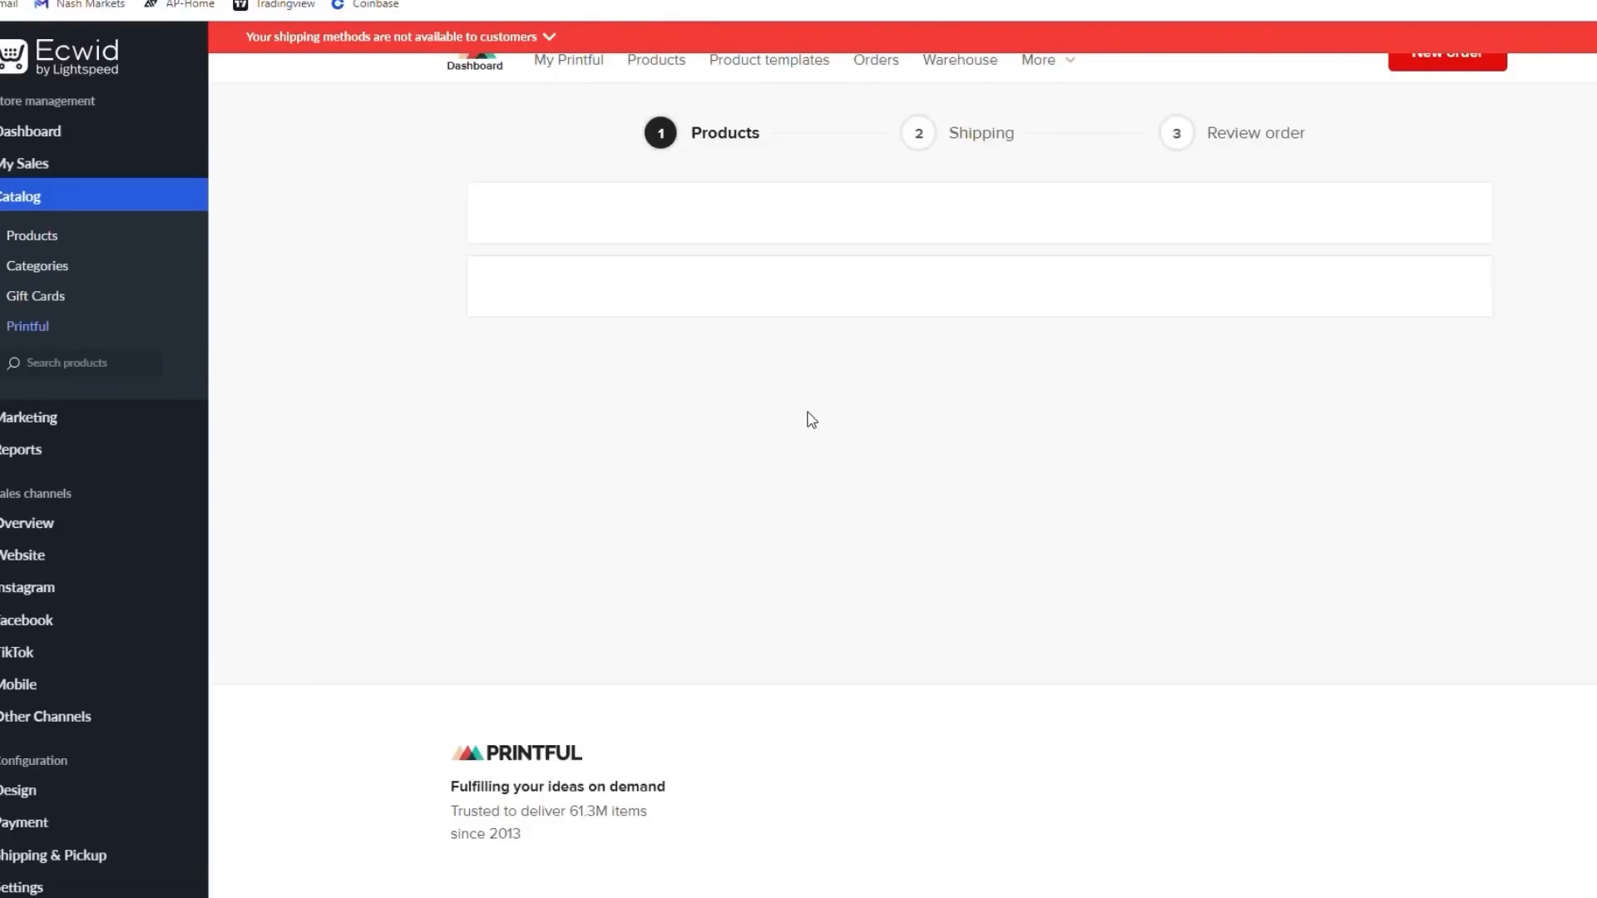
pyautogui.click(937, 549)
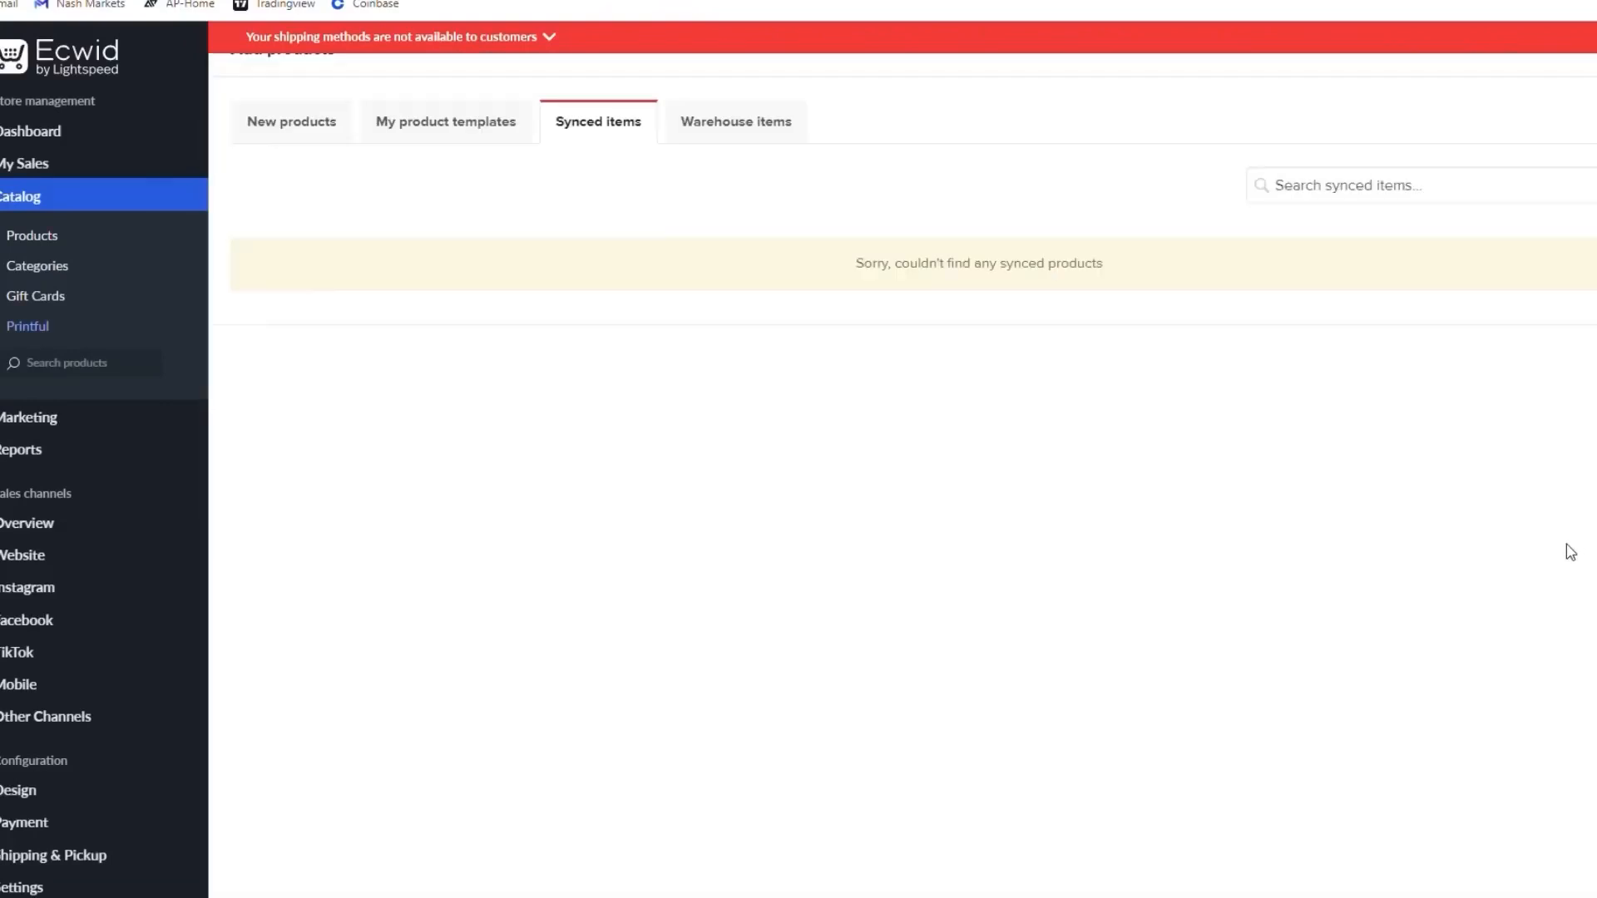
pyautogui.scroll(1, 835, 278)
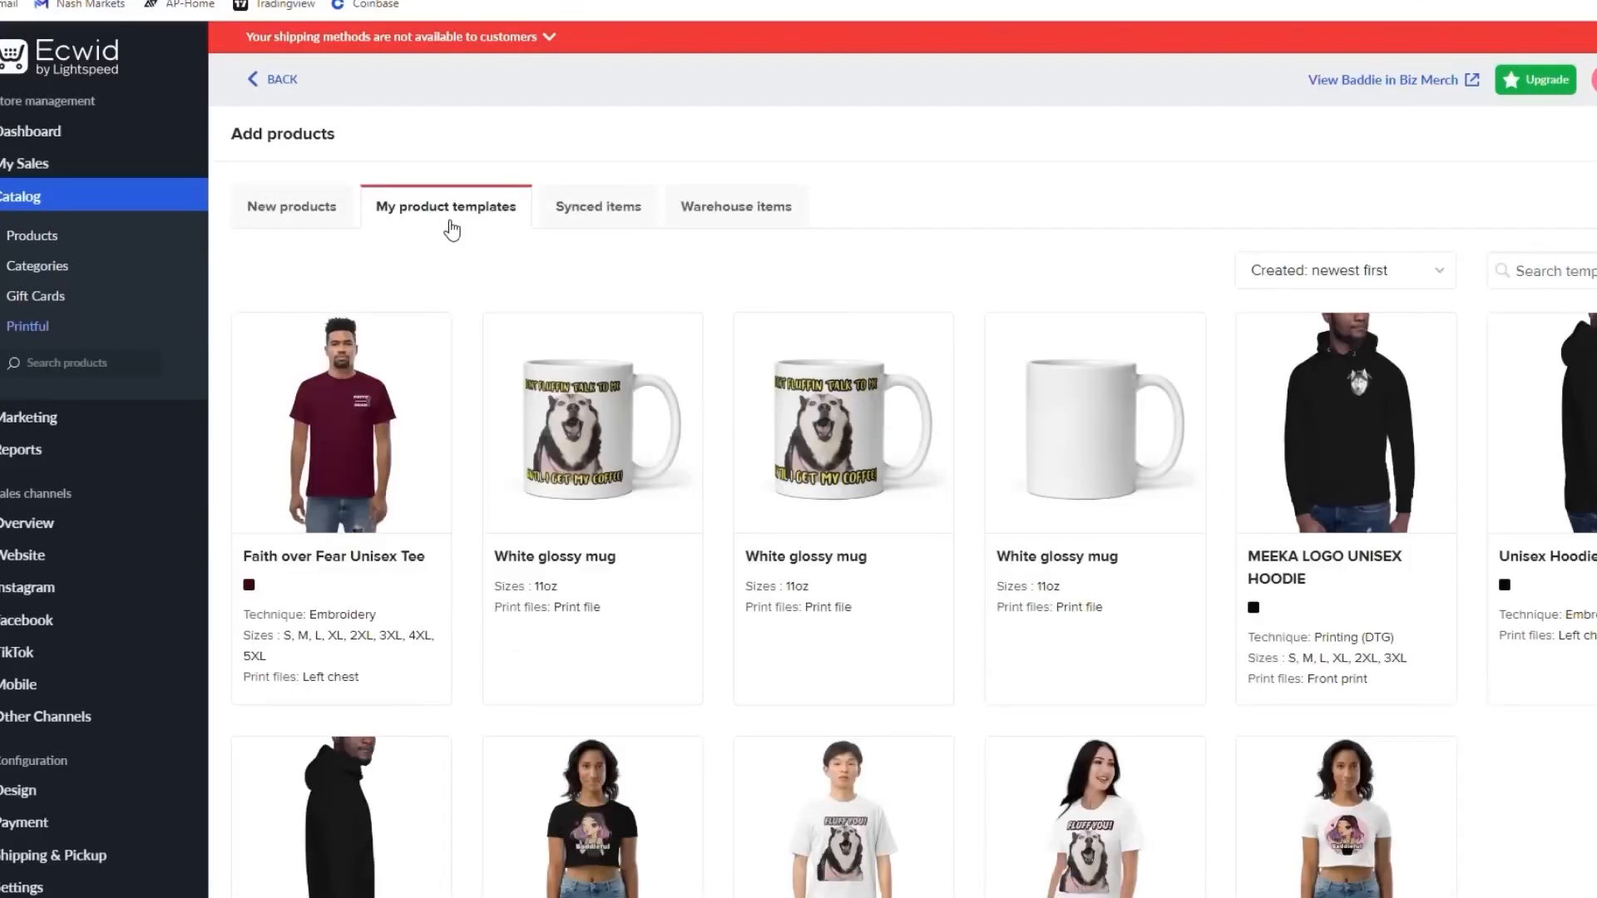
pyautogui.click(372, 474)
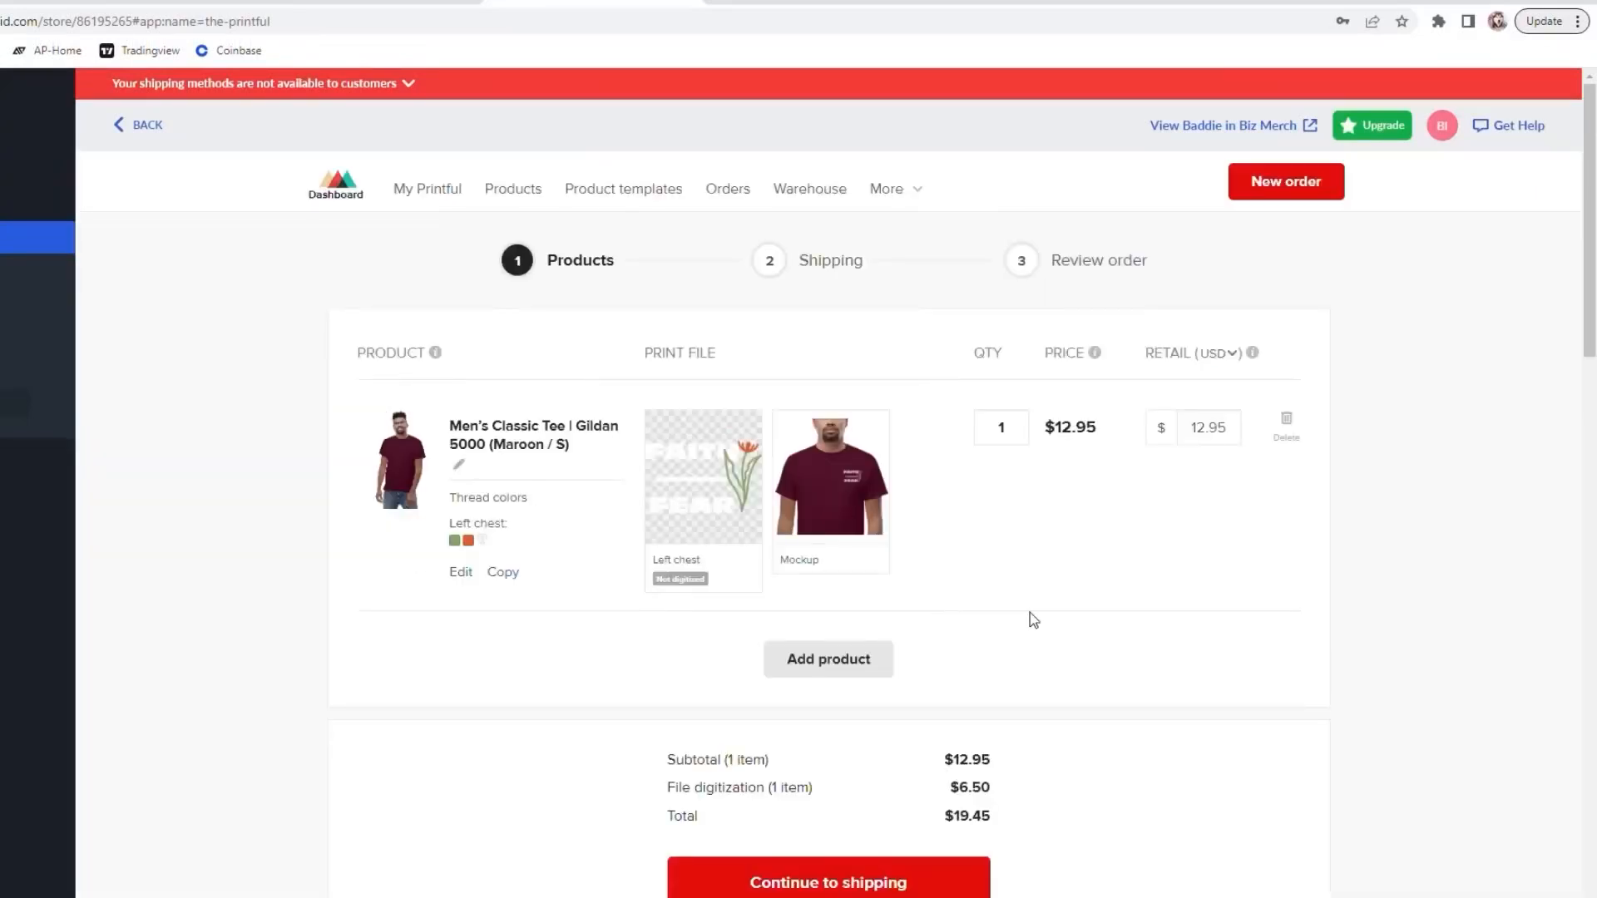
# Check the tee's print file and order costs, and continue the order to the shipping stage
pyautogui.scroll(-1, 1030, 620)
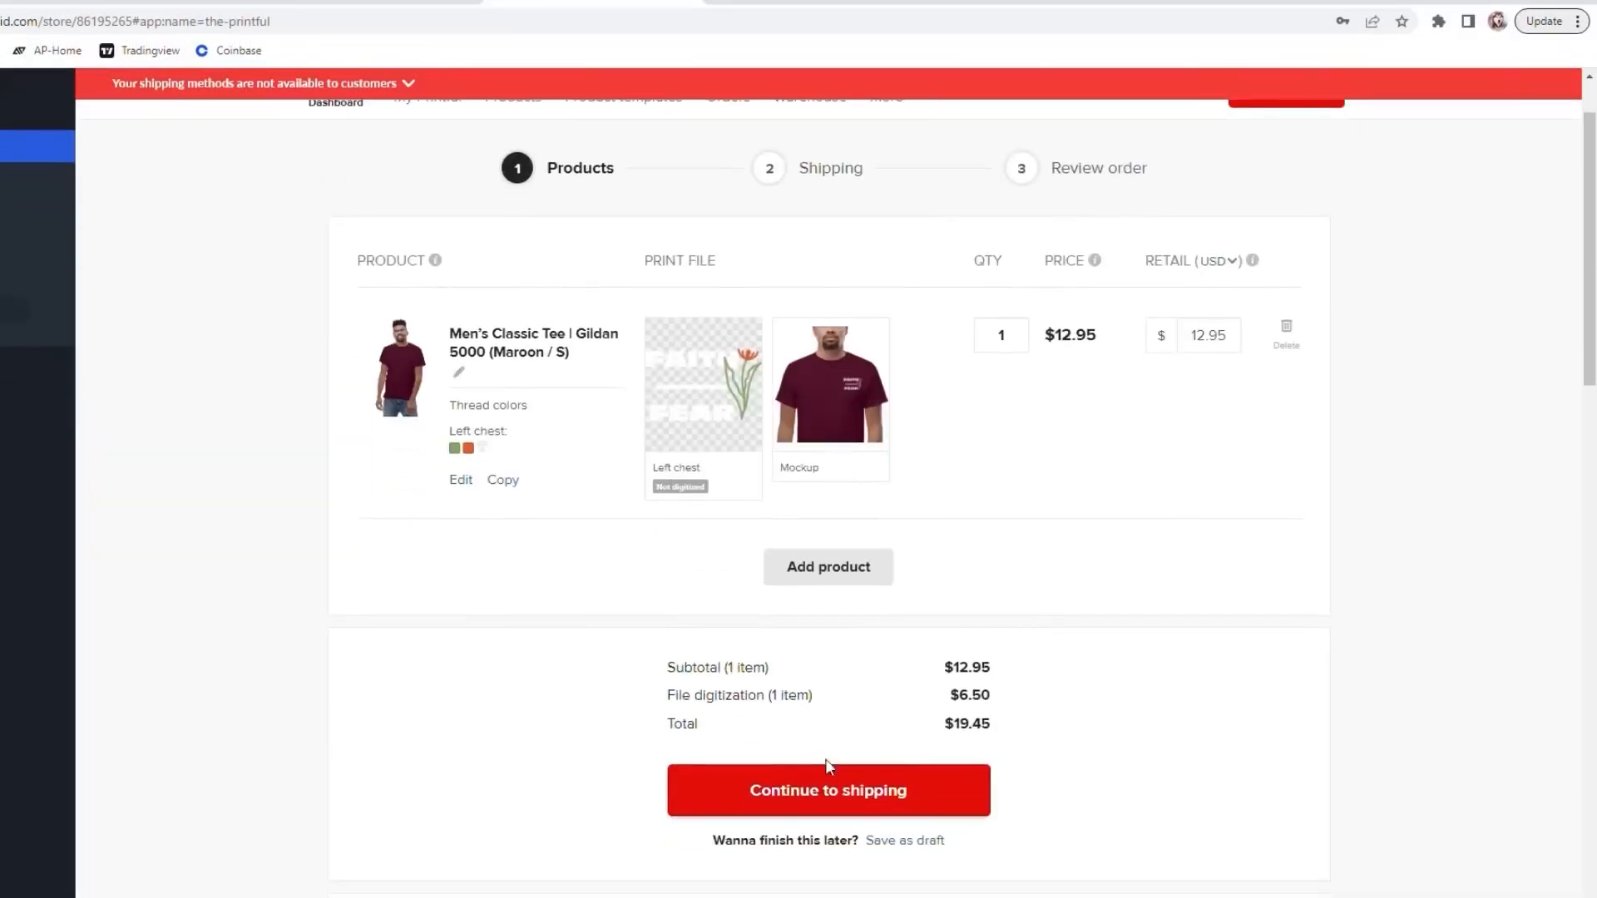
pyautogui.scroll(-1, 995, 711)
pyautogui.scroll(-2, 994, 712)
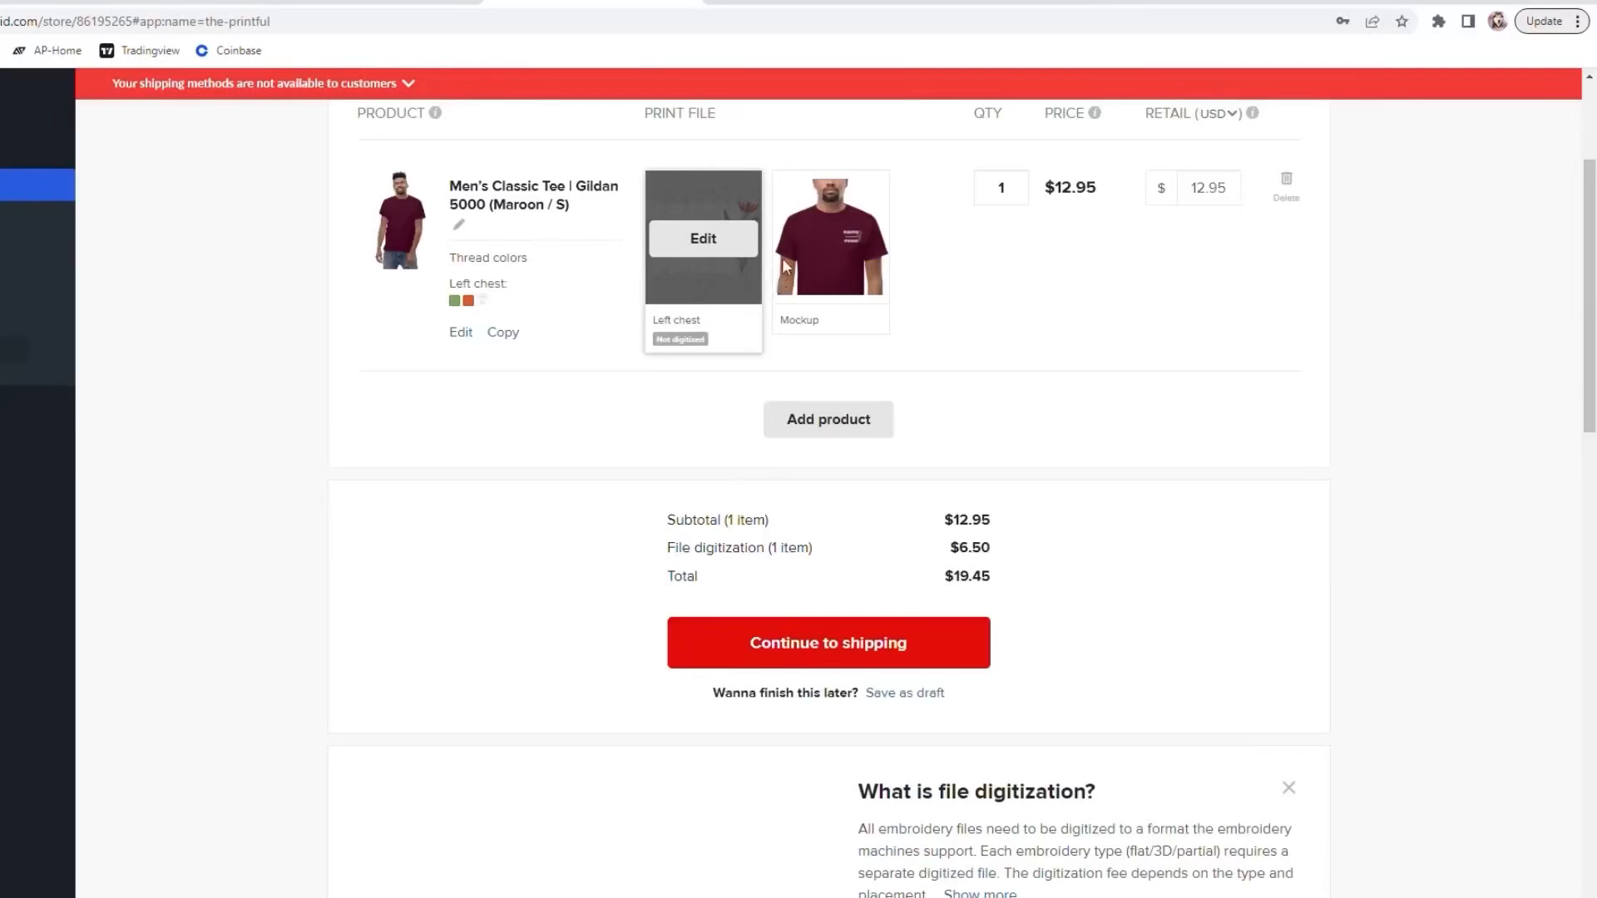
pyautogui.scroll(1, 1156, 516)
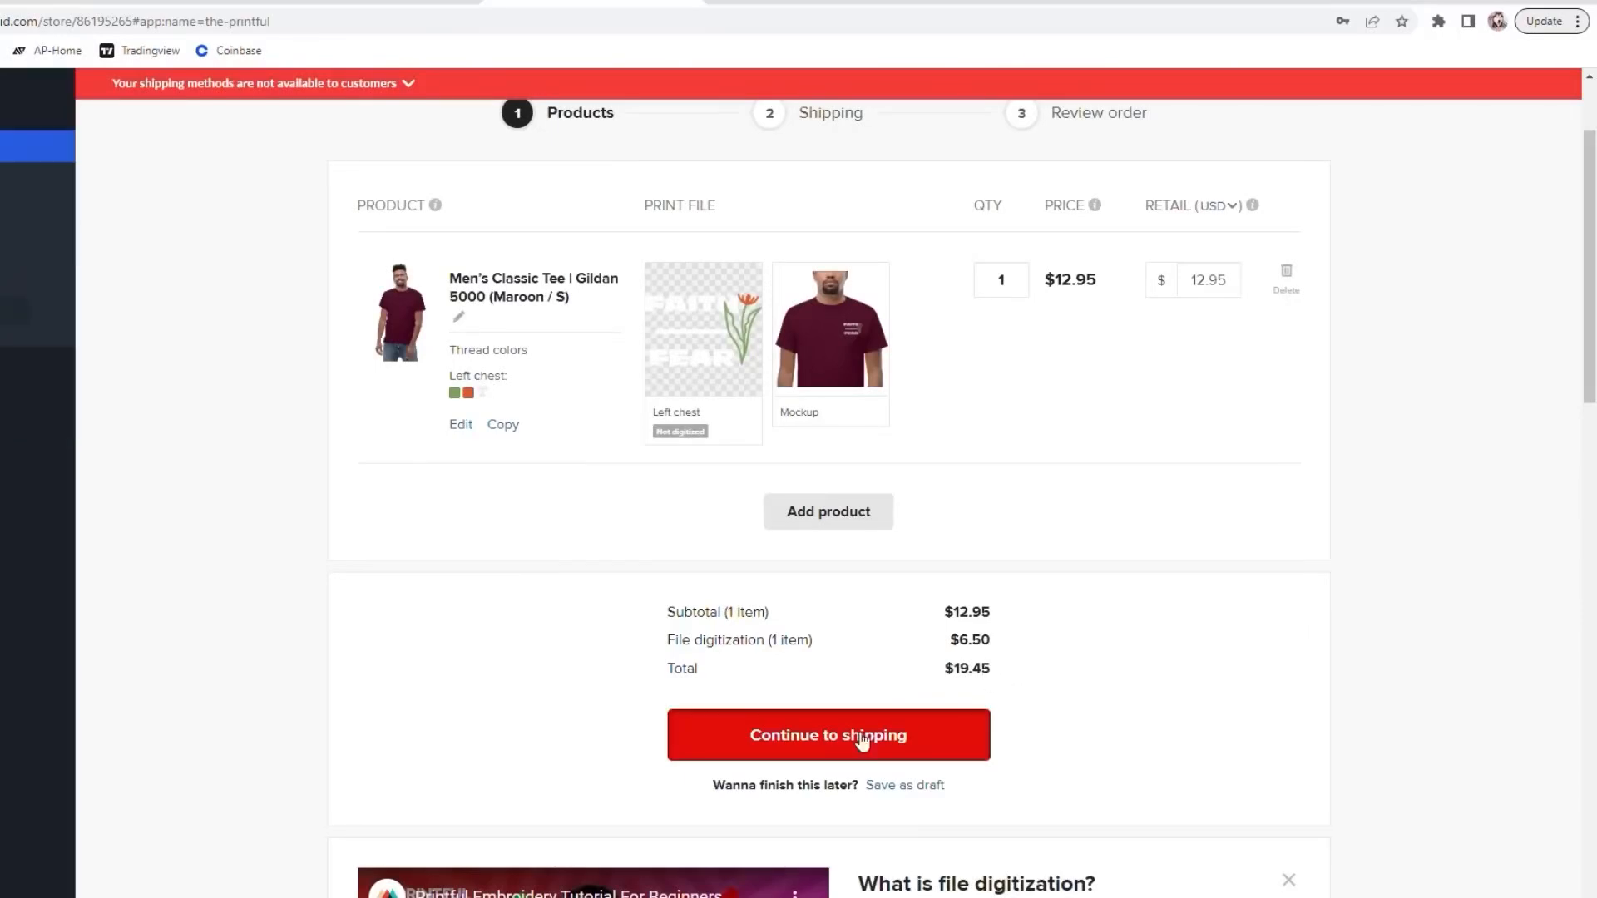
pyautogui.click(829, 735)
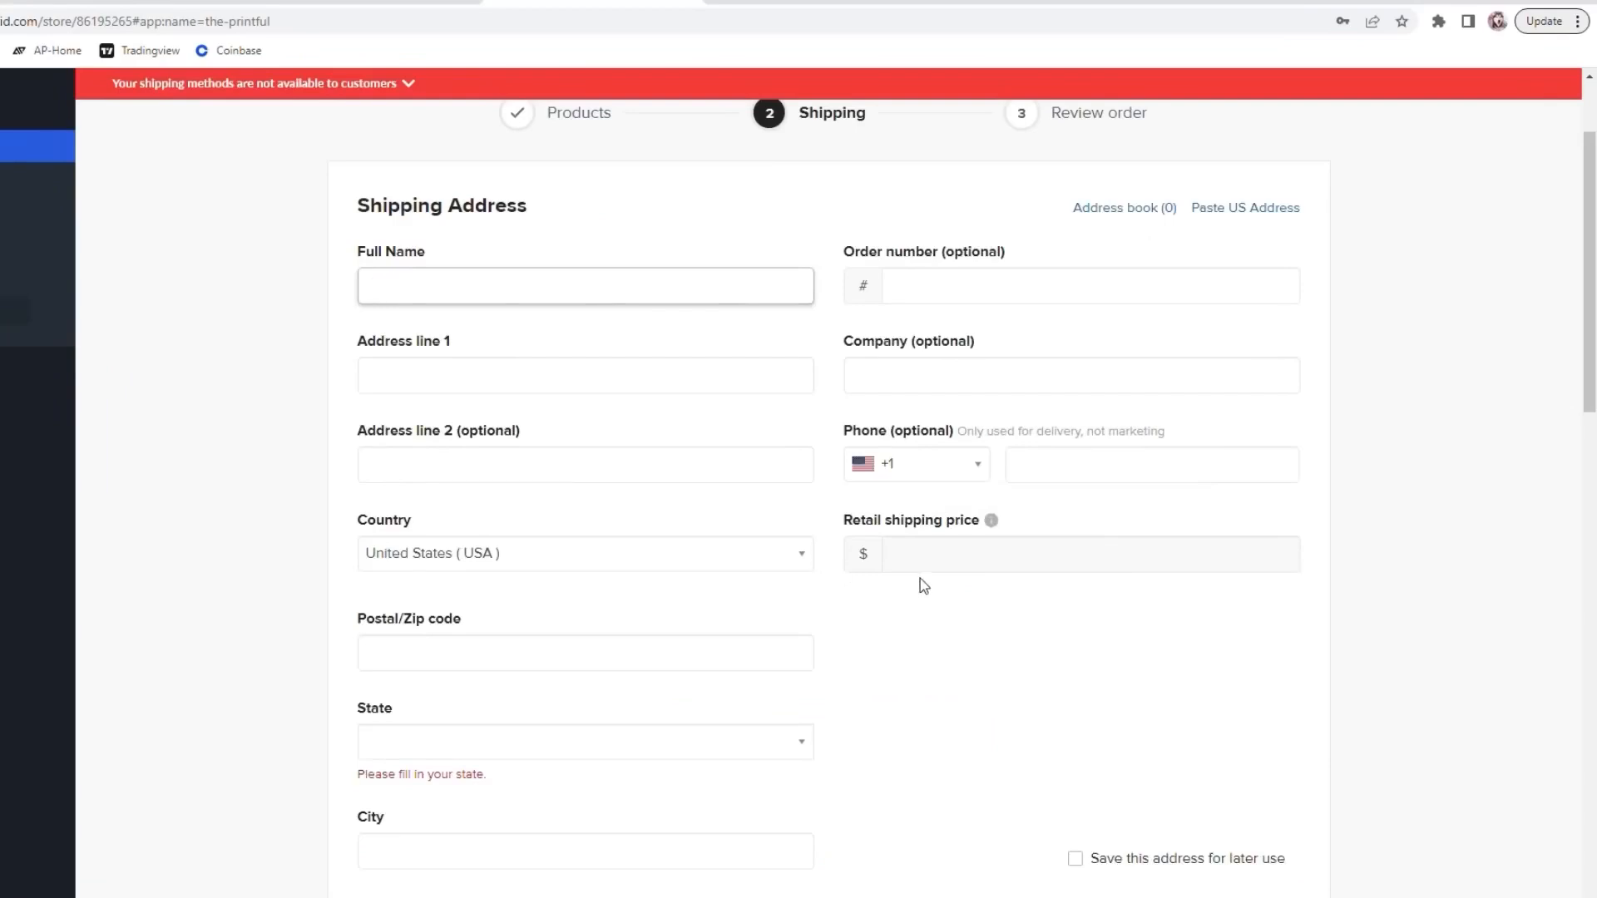
# Examine the shipping address form's required fields and the option to calculate shipping
pyautogui.scroll(-3, 940, 591)
pyautogui.scroll(-4, 952, 598)
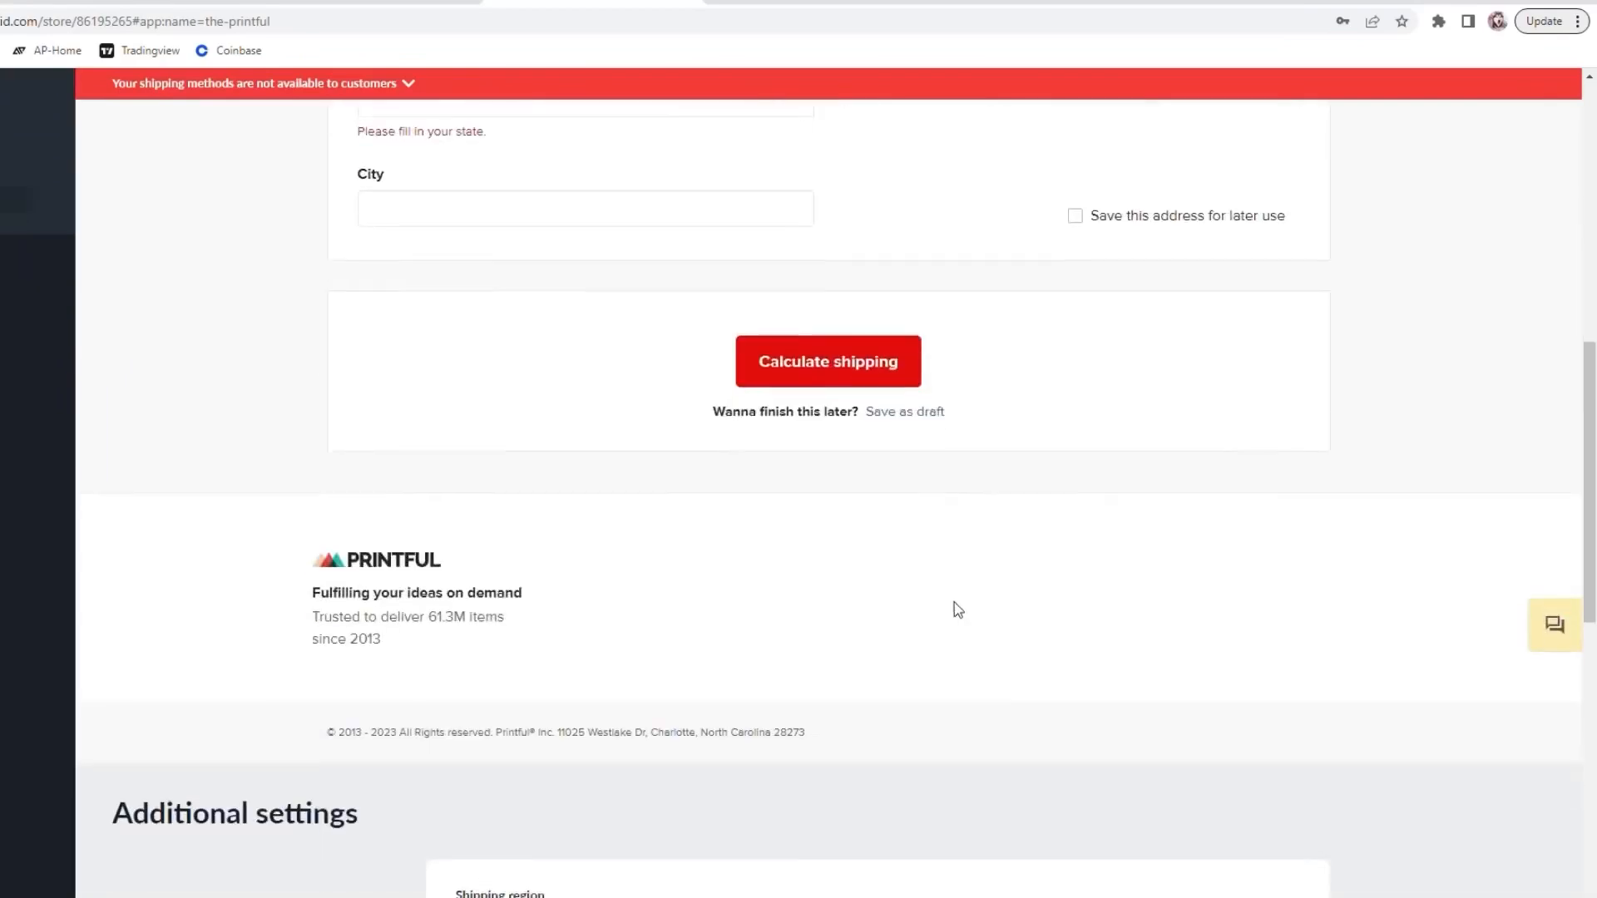
pyautogui.scroll(9, 952, 615)
pyautogui.scroll(-2, 717, 459)
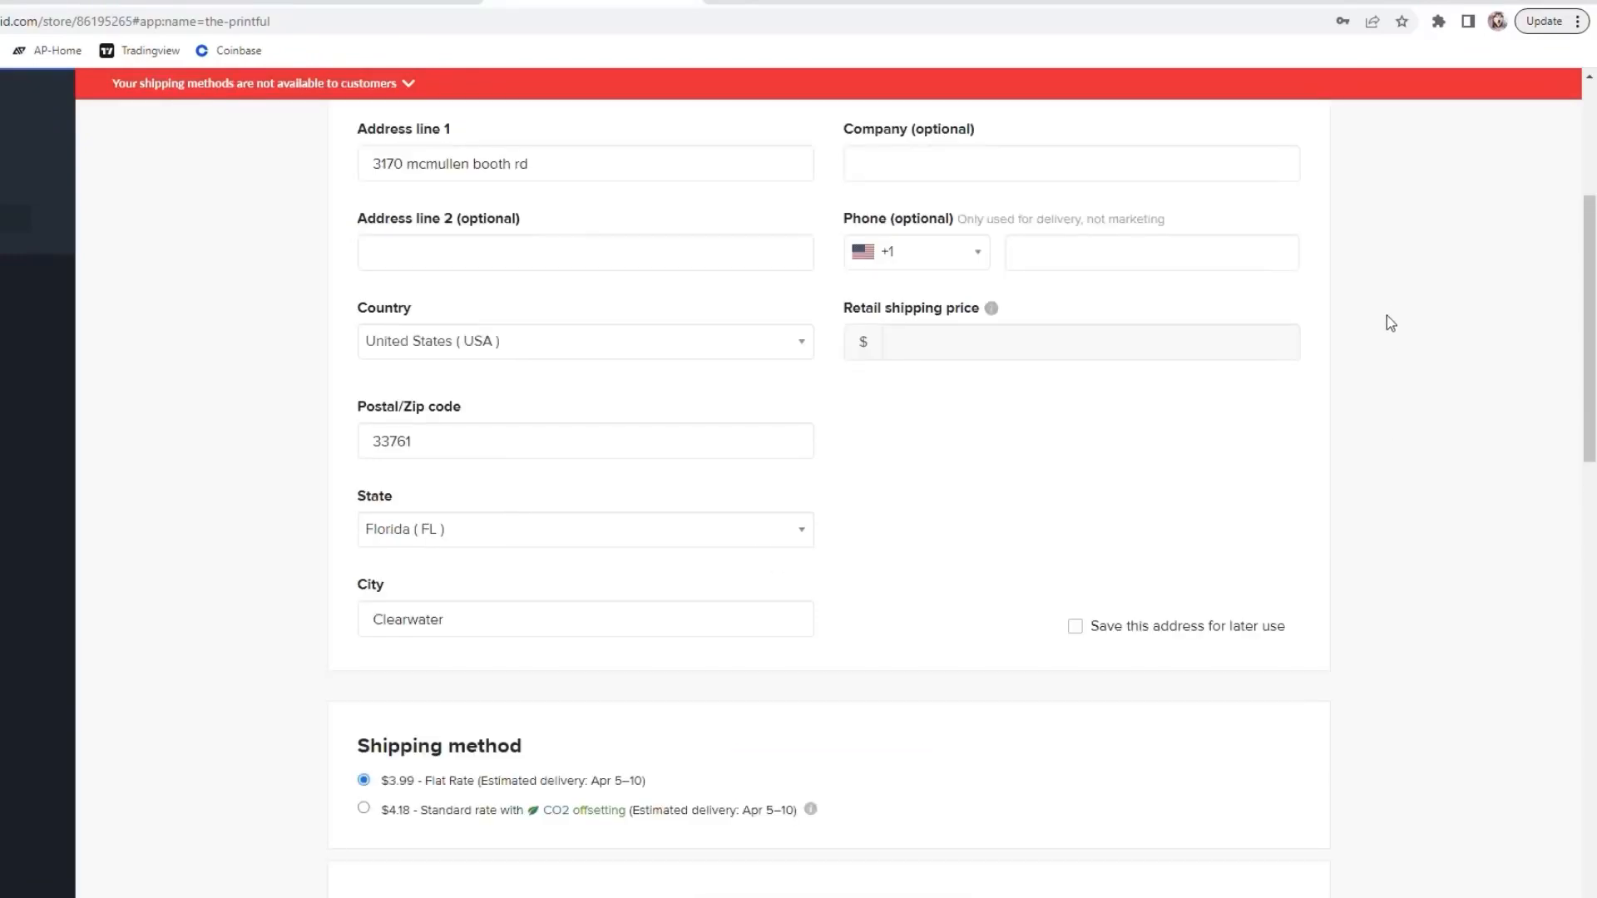
# Review the shipping methods with their estimated delivery and expand the fulfillment cost in the order breakdown
pyautogui.scroll(-3, 1406, 300)
pyautogui.scroll(-5, 1451, 463)
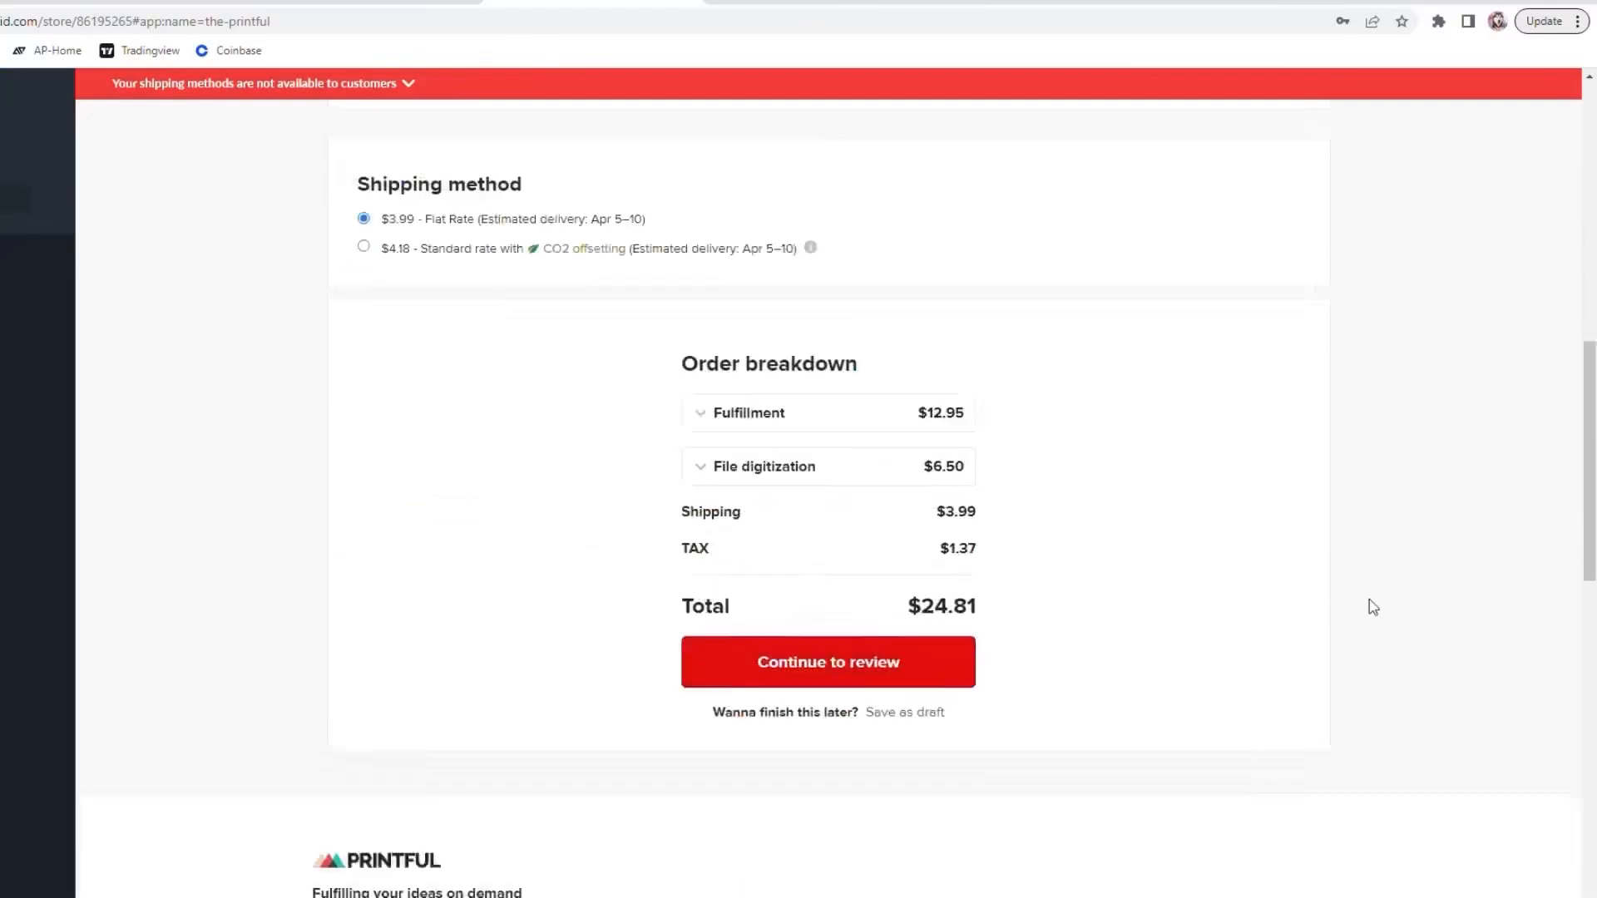
pyautogui.scroll(2, 1337, 665)
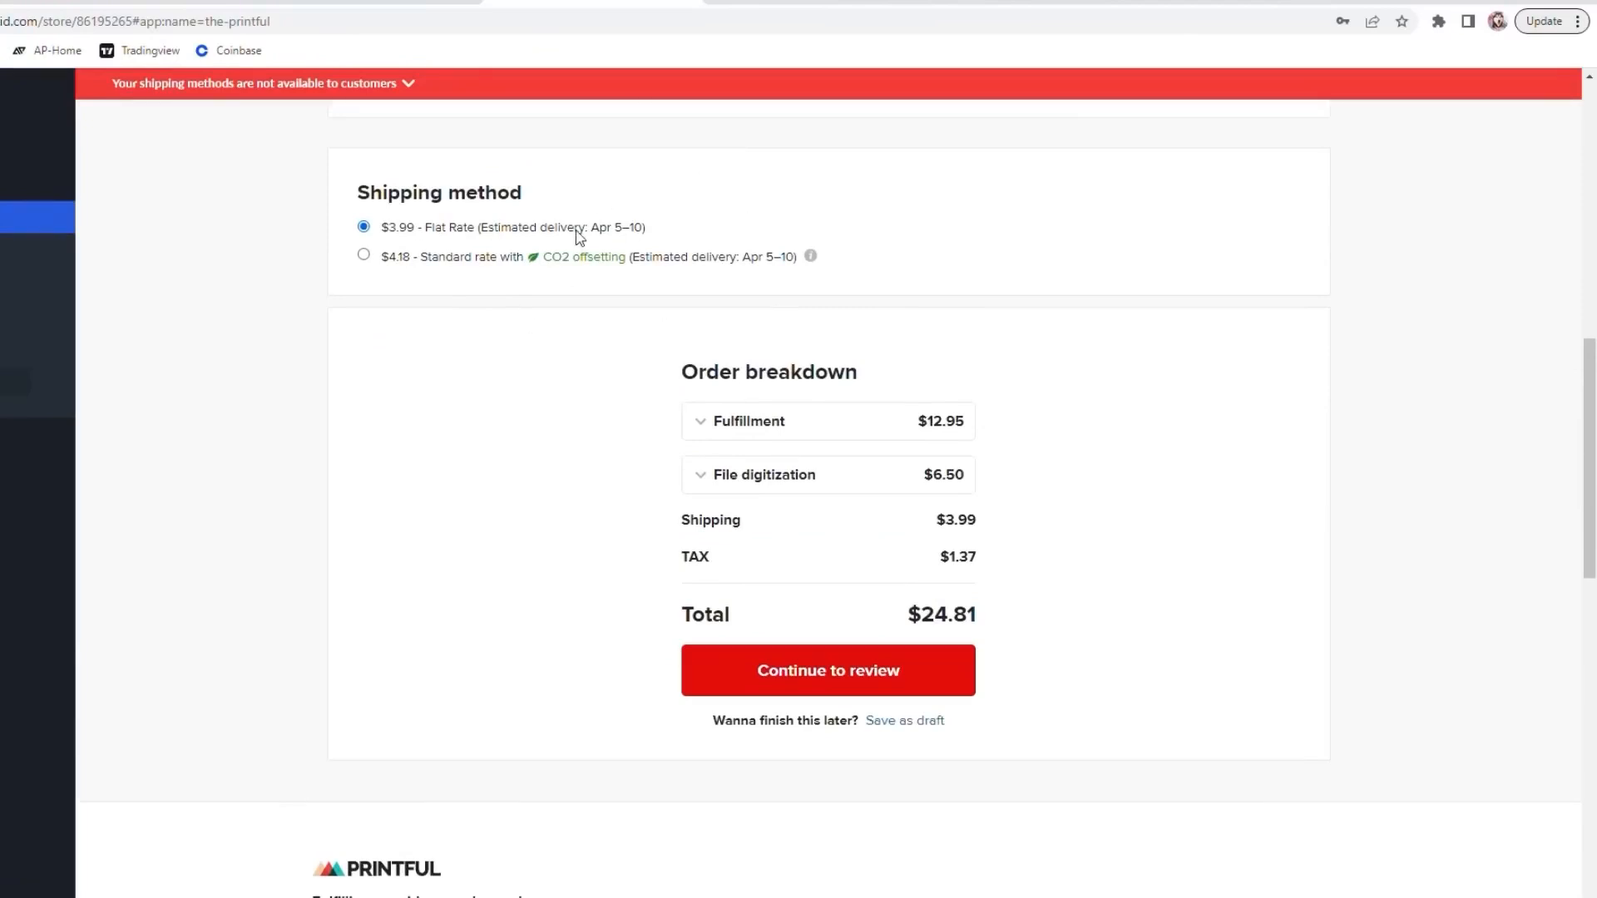
pyautogui.moveTo(487, 230); pyautogui.dragTo(669, 226)
pyautogui.click(668, 228)
pyautogui.click(709, 428)
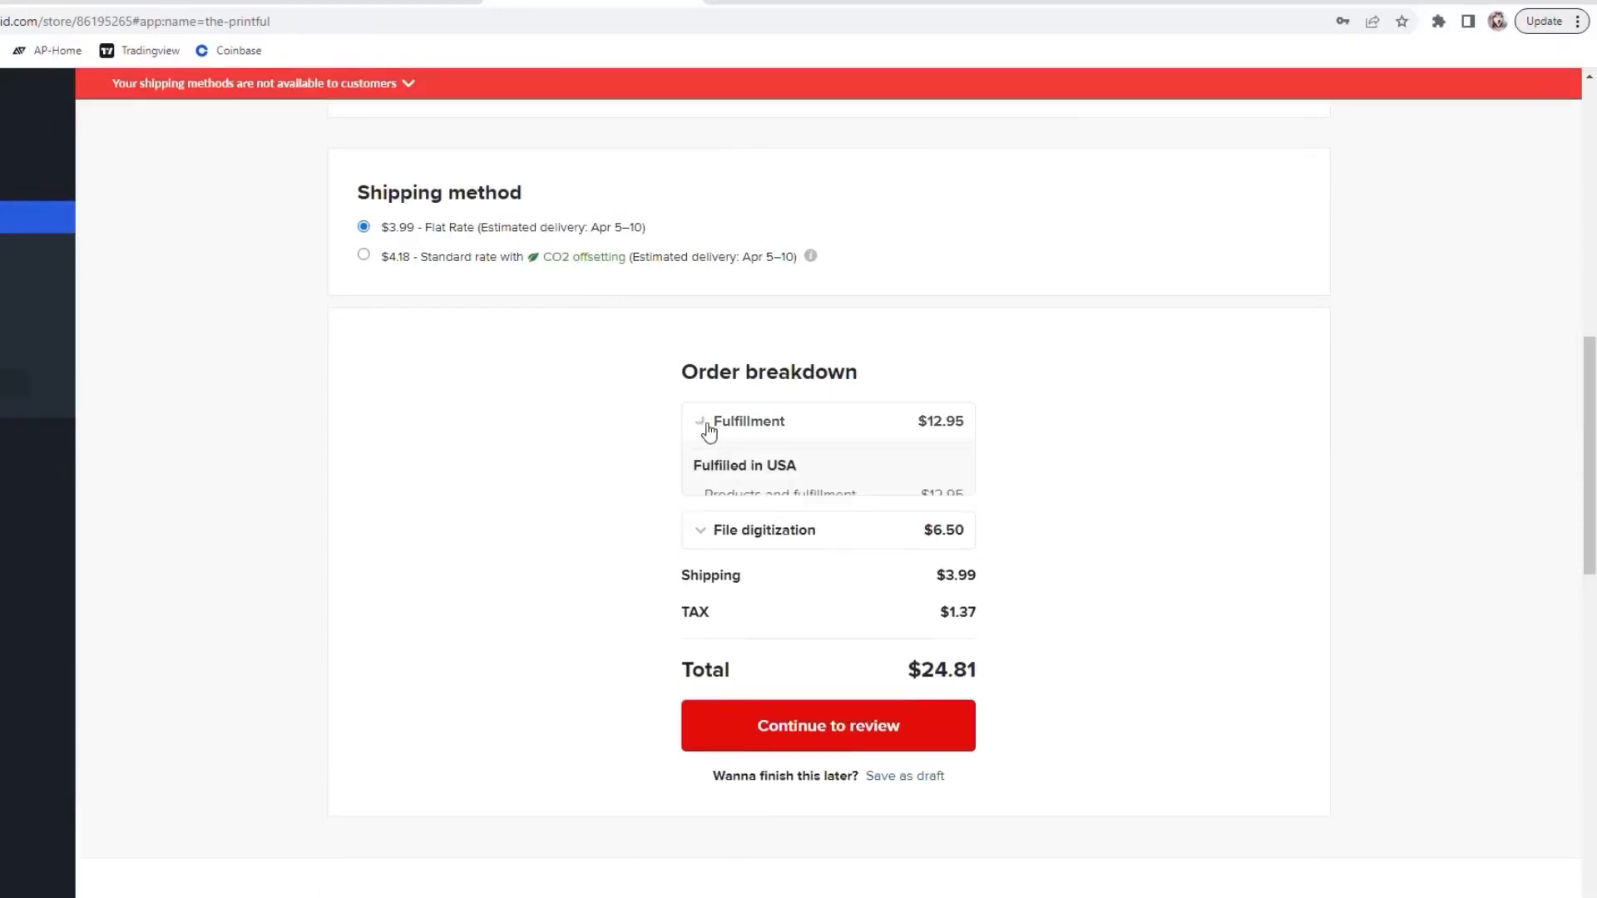
# Check the file digitization cost, shipping, tax and total in the order breakdown
pyautogui.click(705, 589)
pyautogui.scroll(-1, 1023, 635)
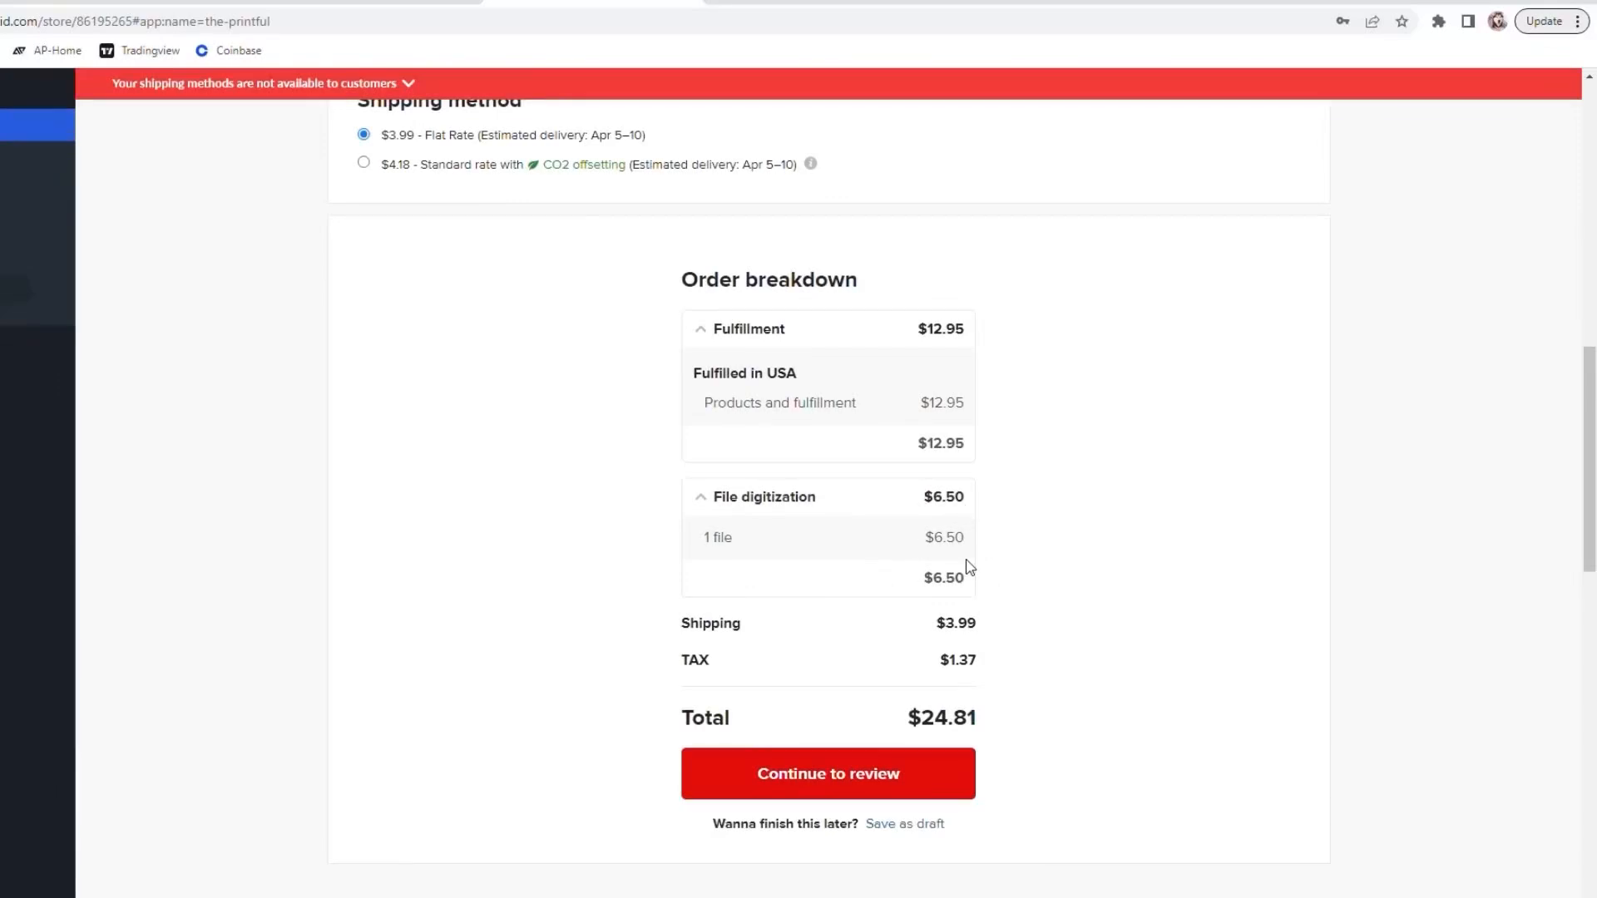
pyautogui.moveTo(938, 625); pyautogui.dragTo(977, 635)
pyautogui.click(968, 638)
pyautogui.click(703, 503)
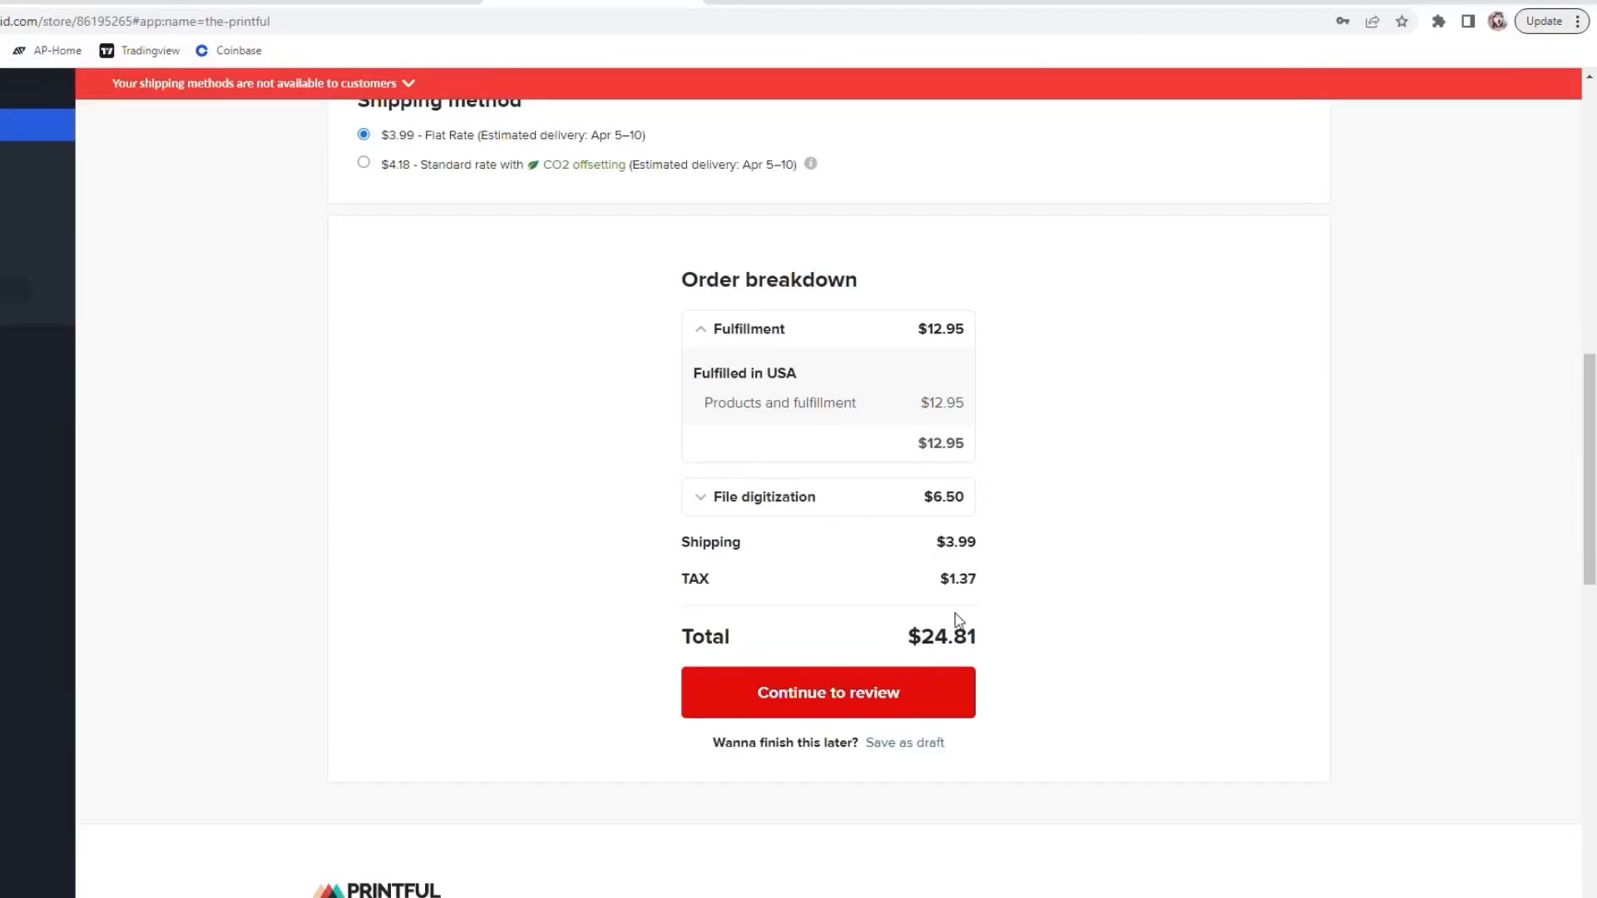
pyautogui.moveTo(897, 639); pyautogui.dragTo(1013, 645)
pyautogui.click(1015, 648)
pyautogui.moveTo(907, 639); pyautogui.dragTo(987, 636)
pyautogui.click(987, 637)
pyautogui.moveTo(899, 639); pyautogui.dragTo(986, 637)
pyautogui.click(986, 637)
# Review the additional shipping settings for region, shipping markup and minimum order subtotal below the Printful order
pyautogui.scroll(-3, 1226, 680)
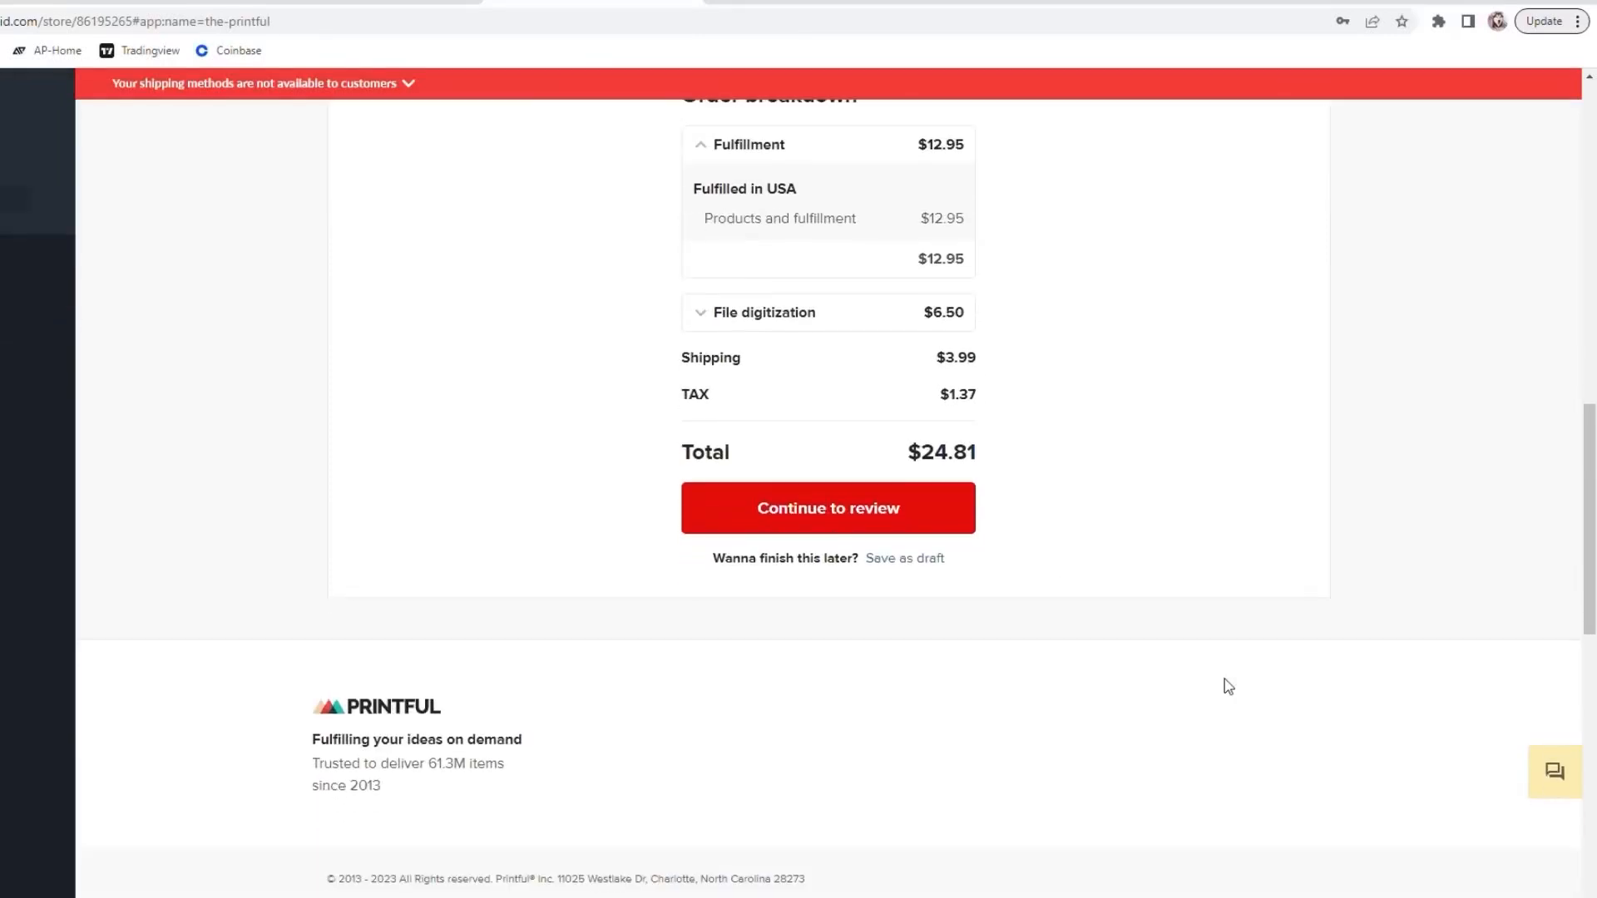
pyautogui.scroll(3, 1210, 675)
pyautogui.scroll(1, 1210, 671)
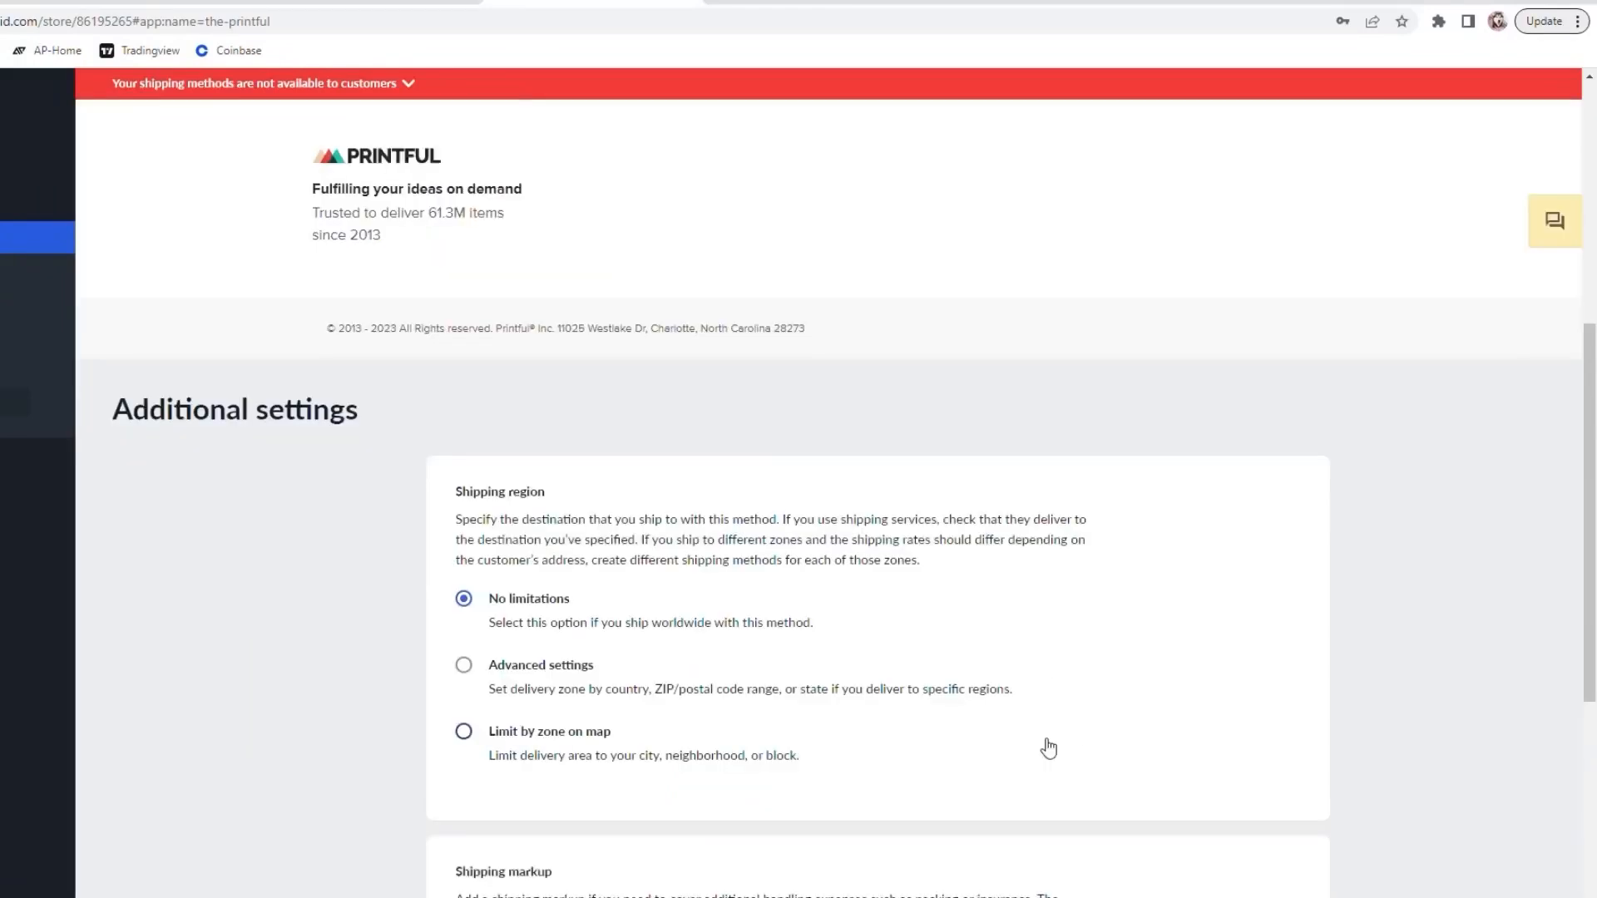
pyautogui.scroll(-5, 1045, 745)
pyautogui.scroll(-1, 1050, 747)
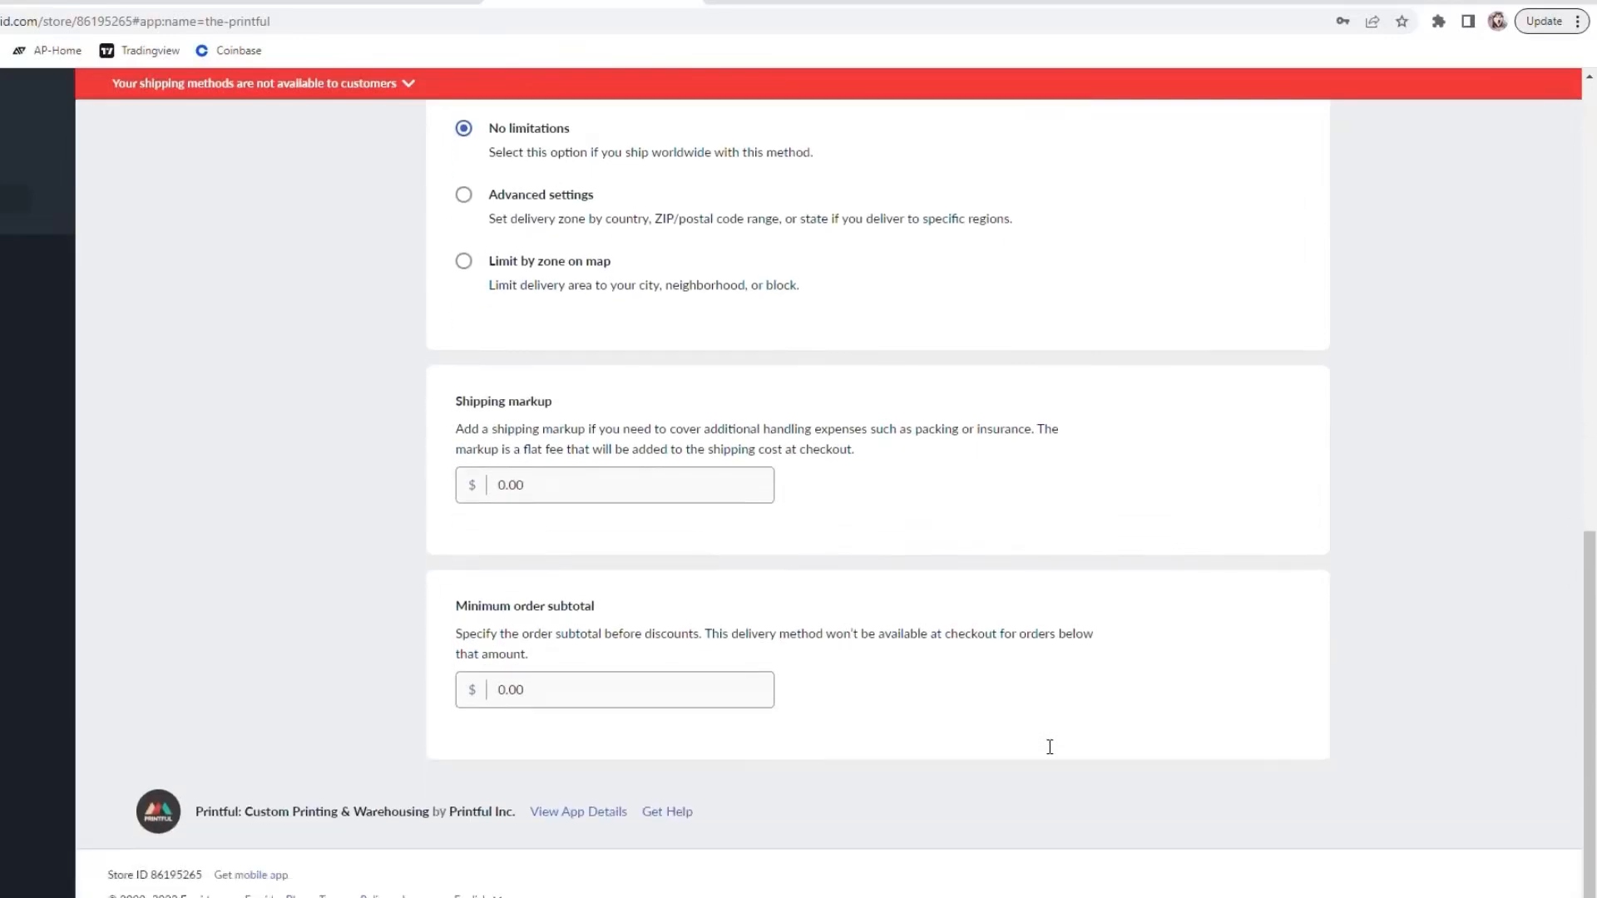
pyautogui.scroll(6, 1048, 745)
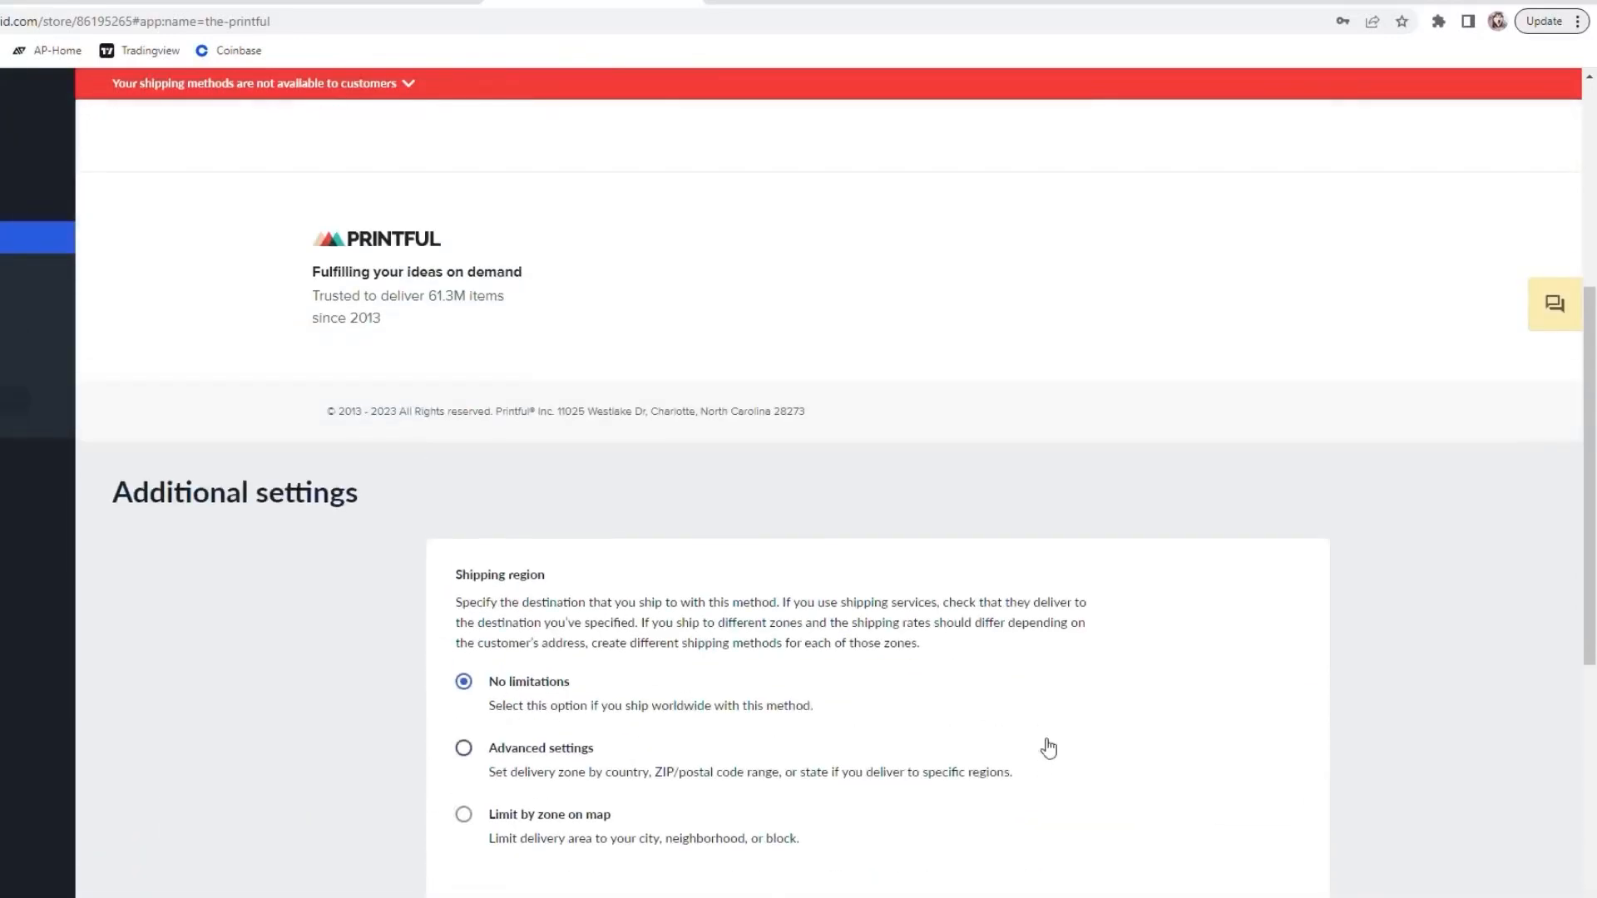
pyautogui.scroll(5, 1048, 747)
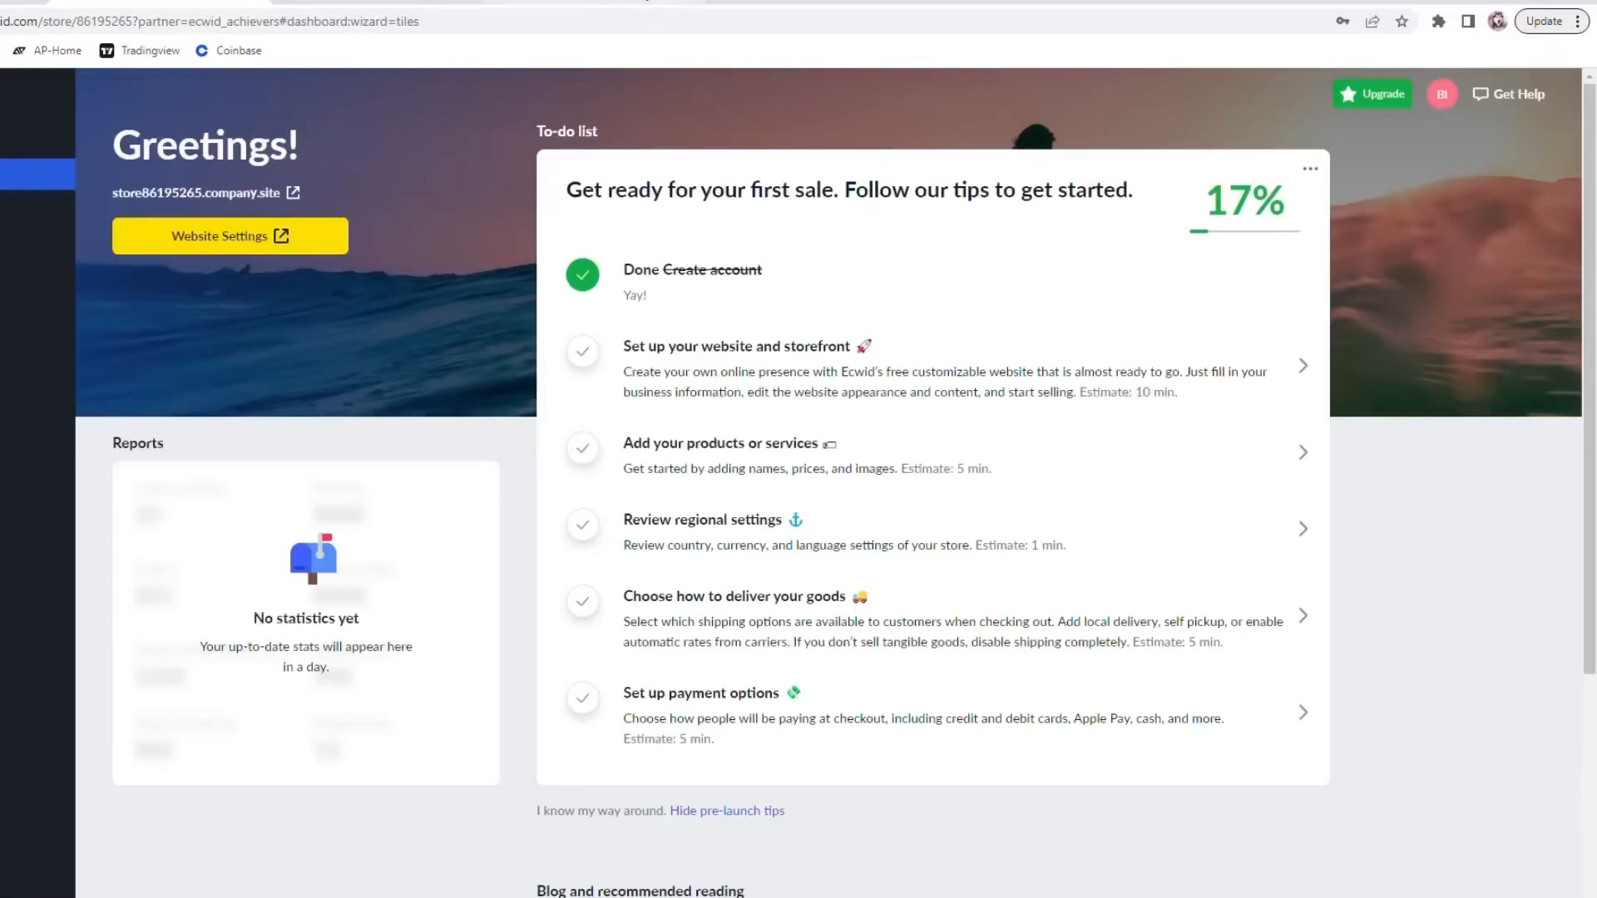
pyautogui.click(612, 5)
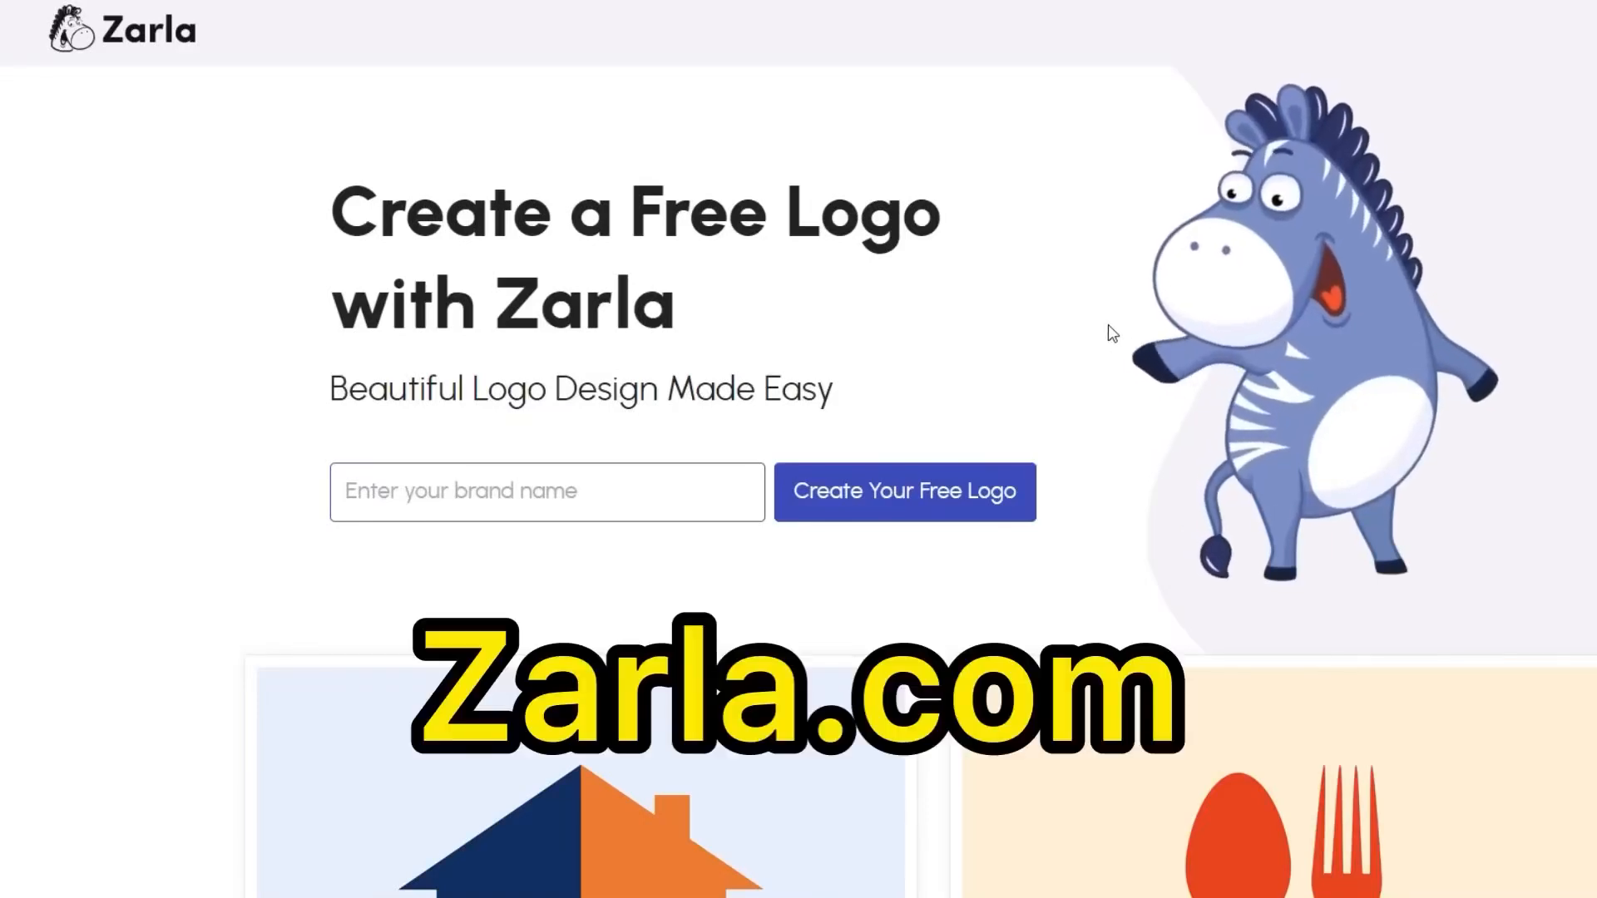
# Switch to Zarla and start a free logo for the brand name "faith over faith"
pyautogui.click(468, 500)
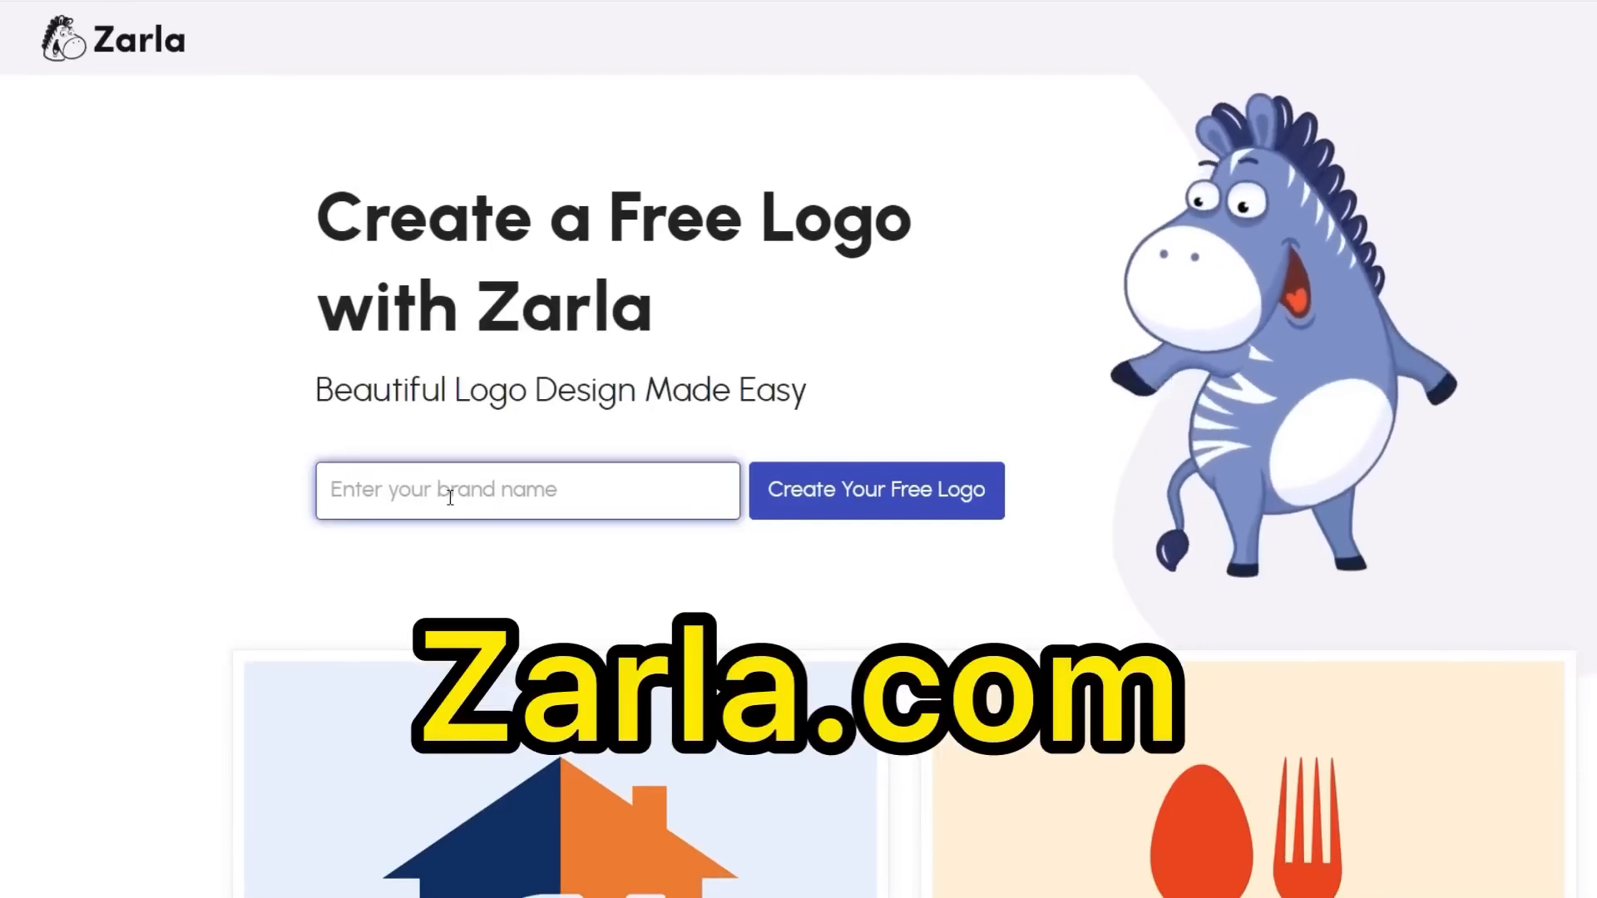
pyautogui.write('fa')
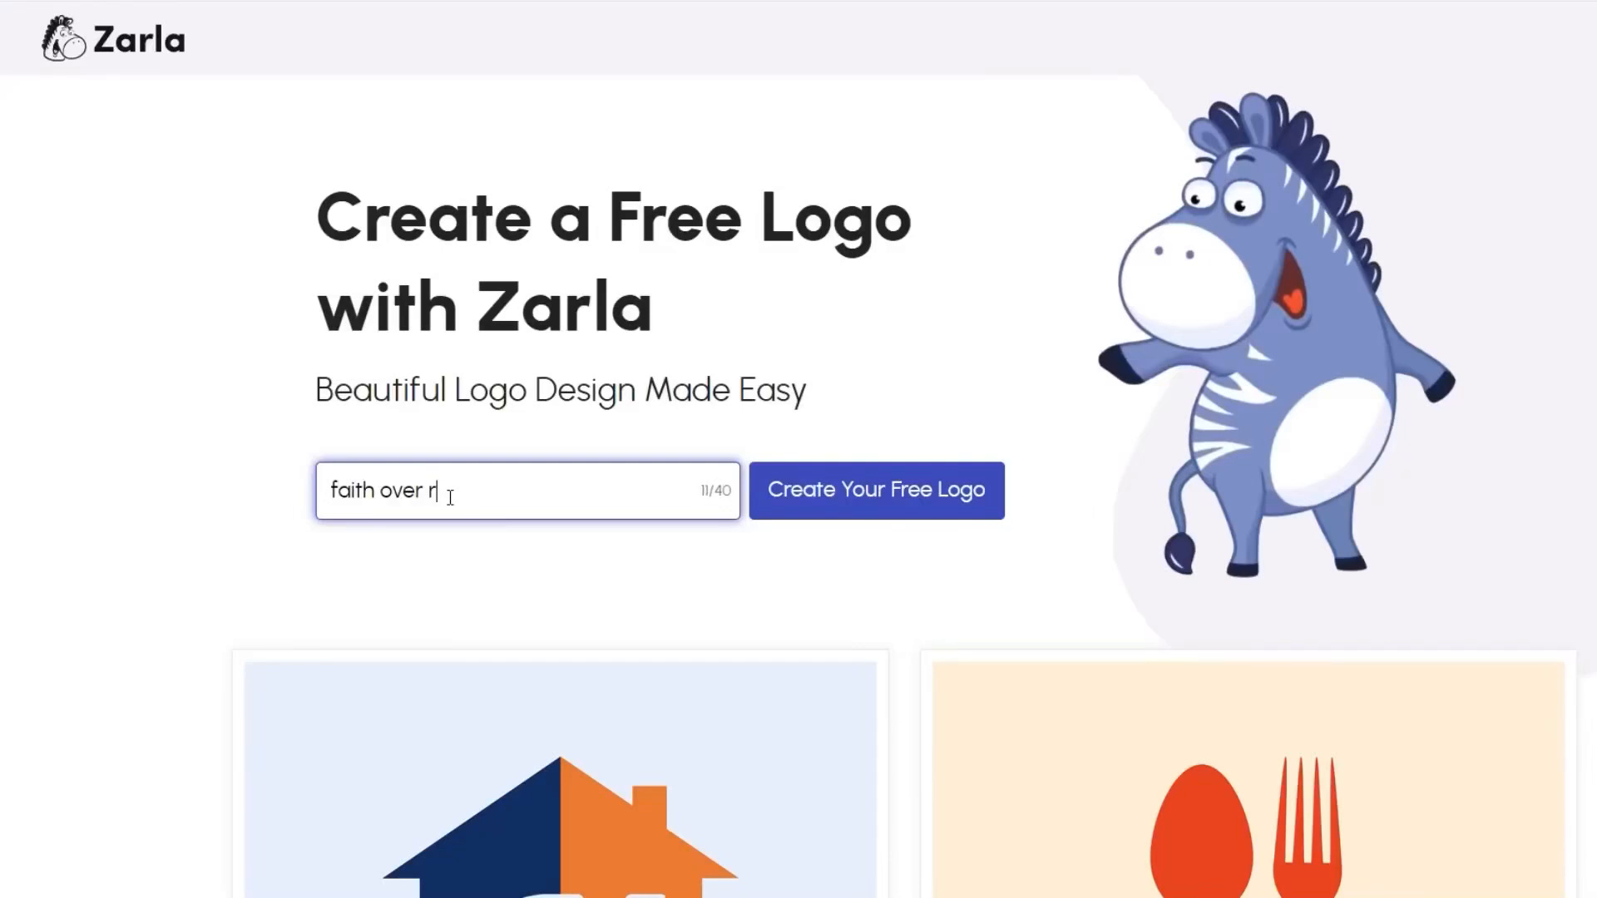
pyautogui.write('ith over brand')
pyautogui.doubleClick(445, 498)
pyautogui.press('BackSpace')
pyautogui.write('faith')
pyautogui.click(915, 494)
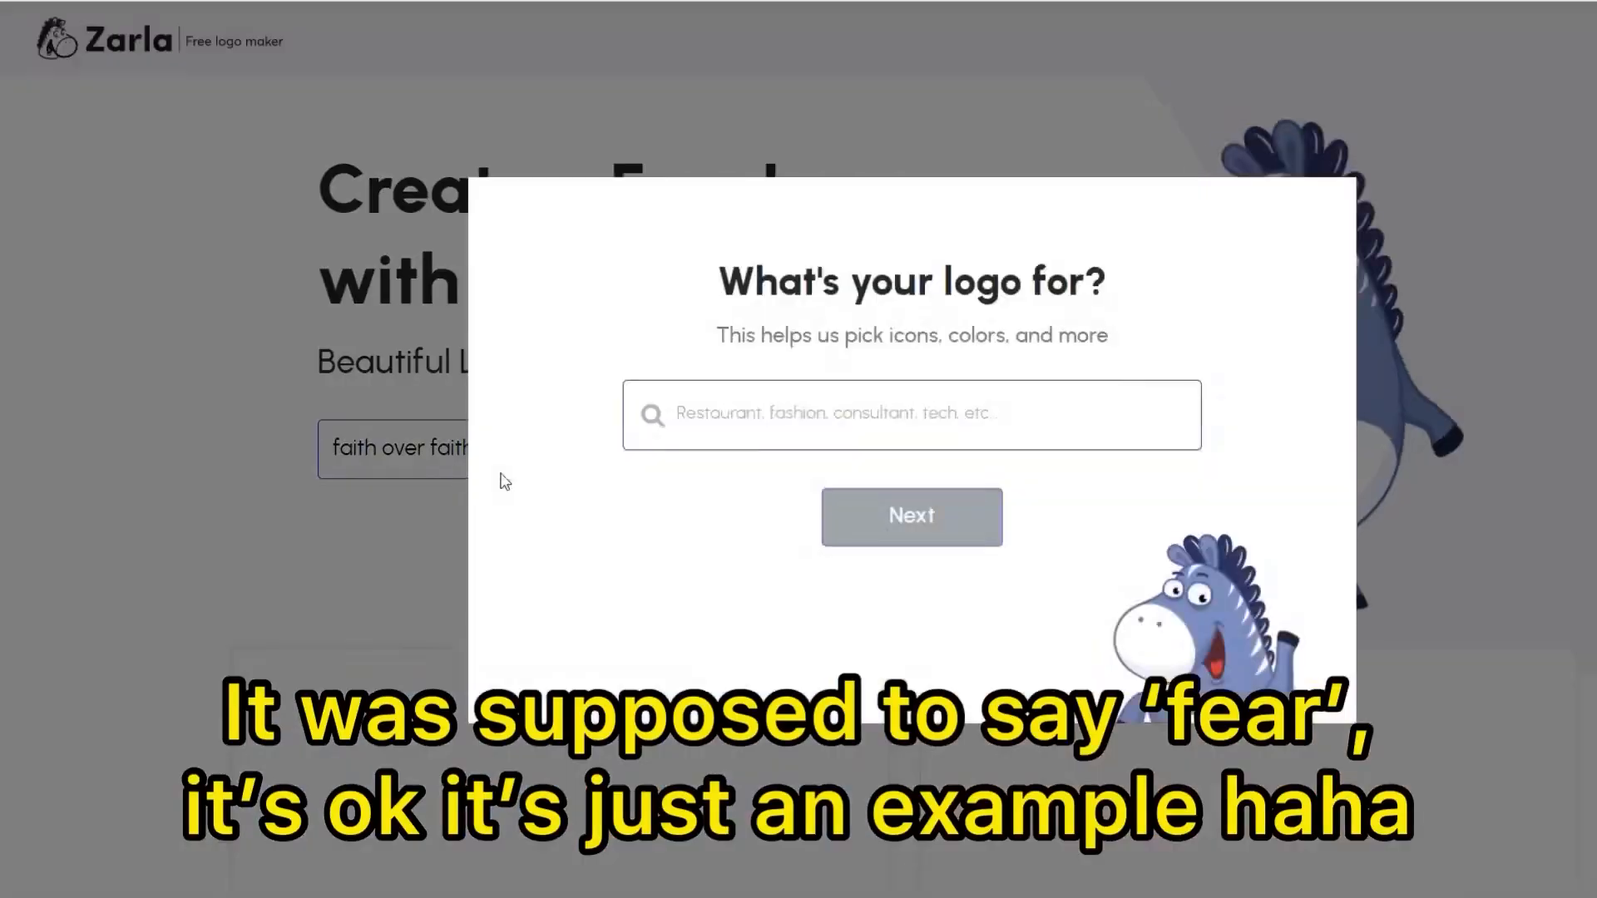
# Complete the logo questionnaire with Clothing as the industry, no slogan, "I sell products" as the reason and automatically chosen icons
pyautogui.click(899, 432)
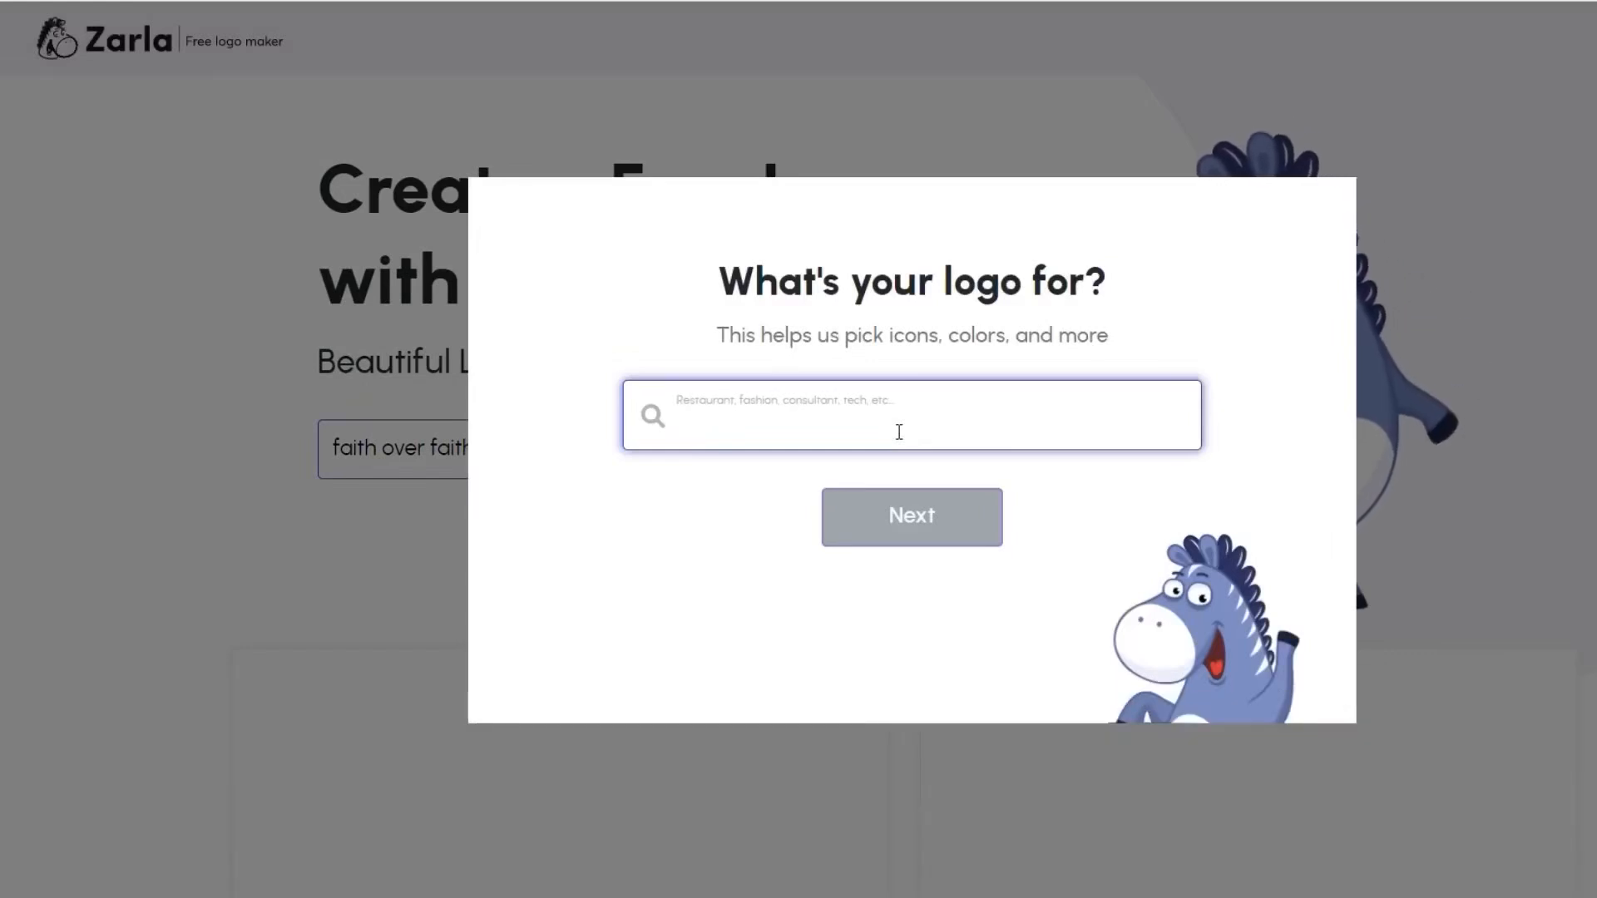
pyautogui.write('Clothing')
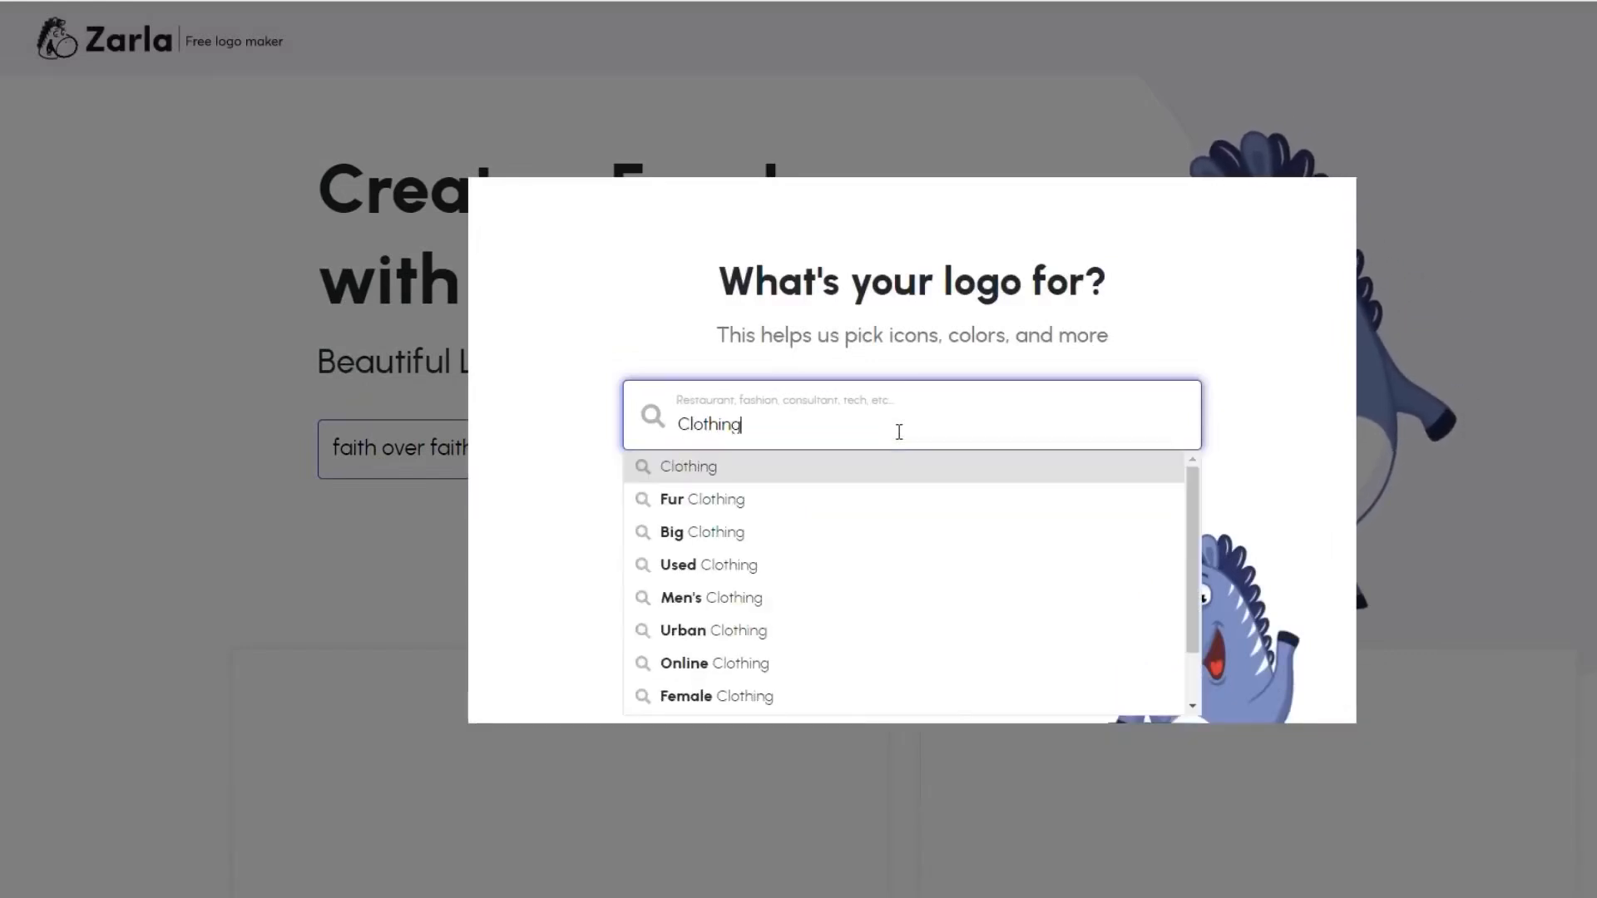
pyautogui.click(781, 479)
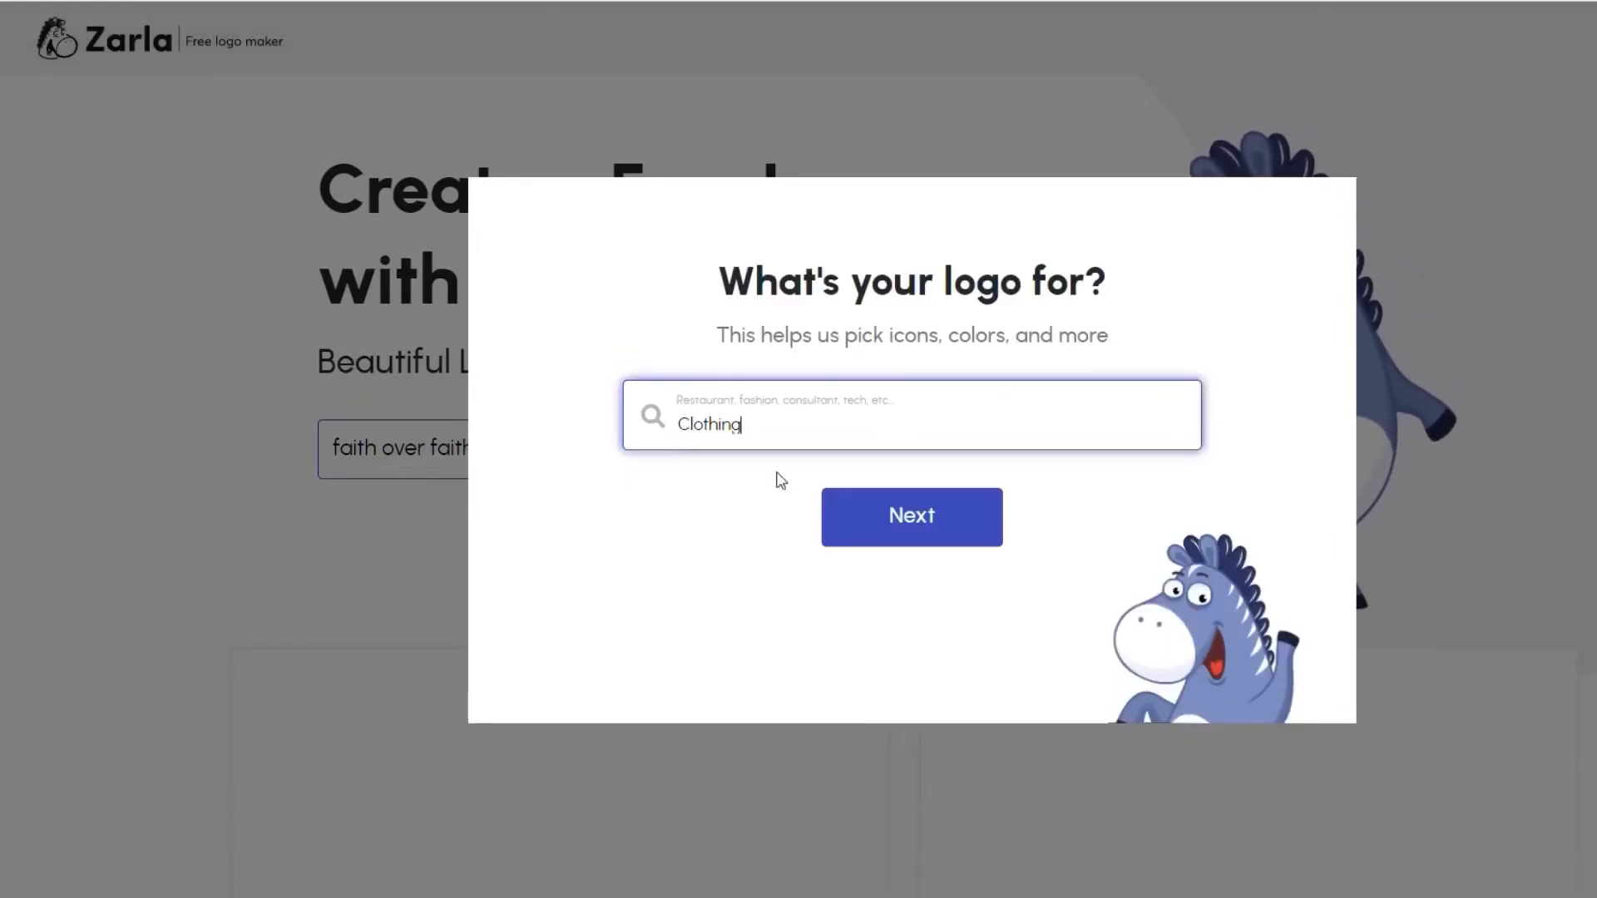
pyautogui.click(906, 529)
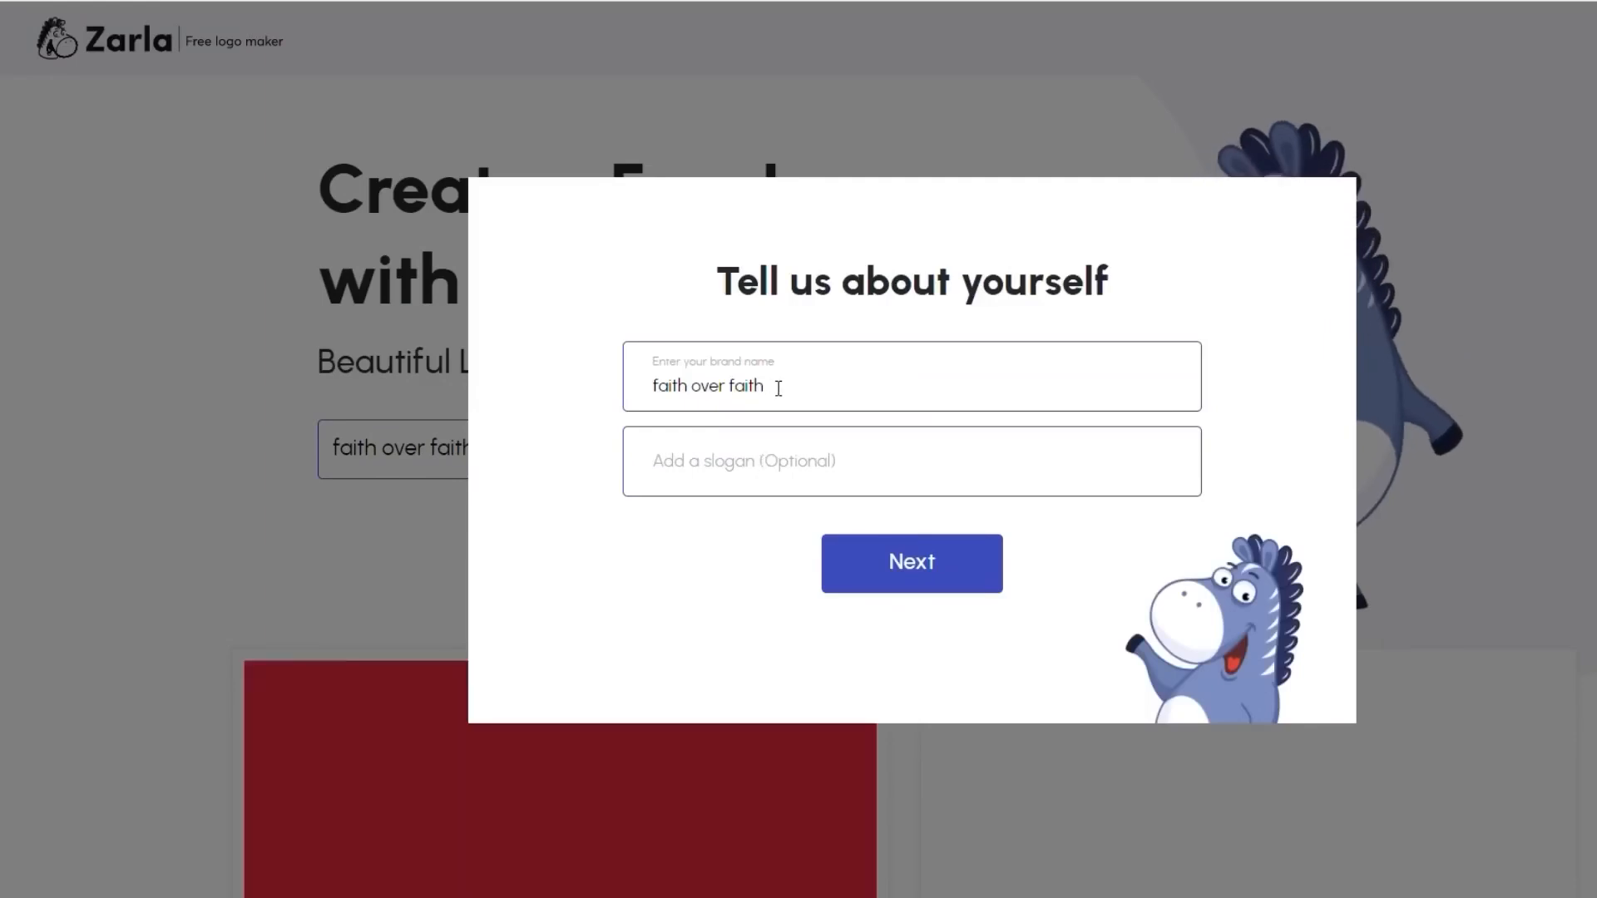
pyautogui.click(973, 577)
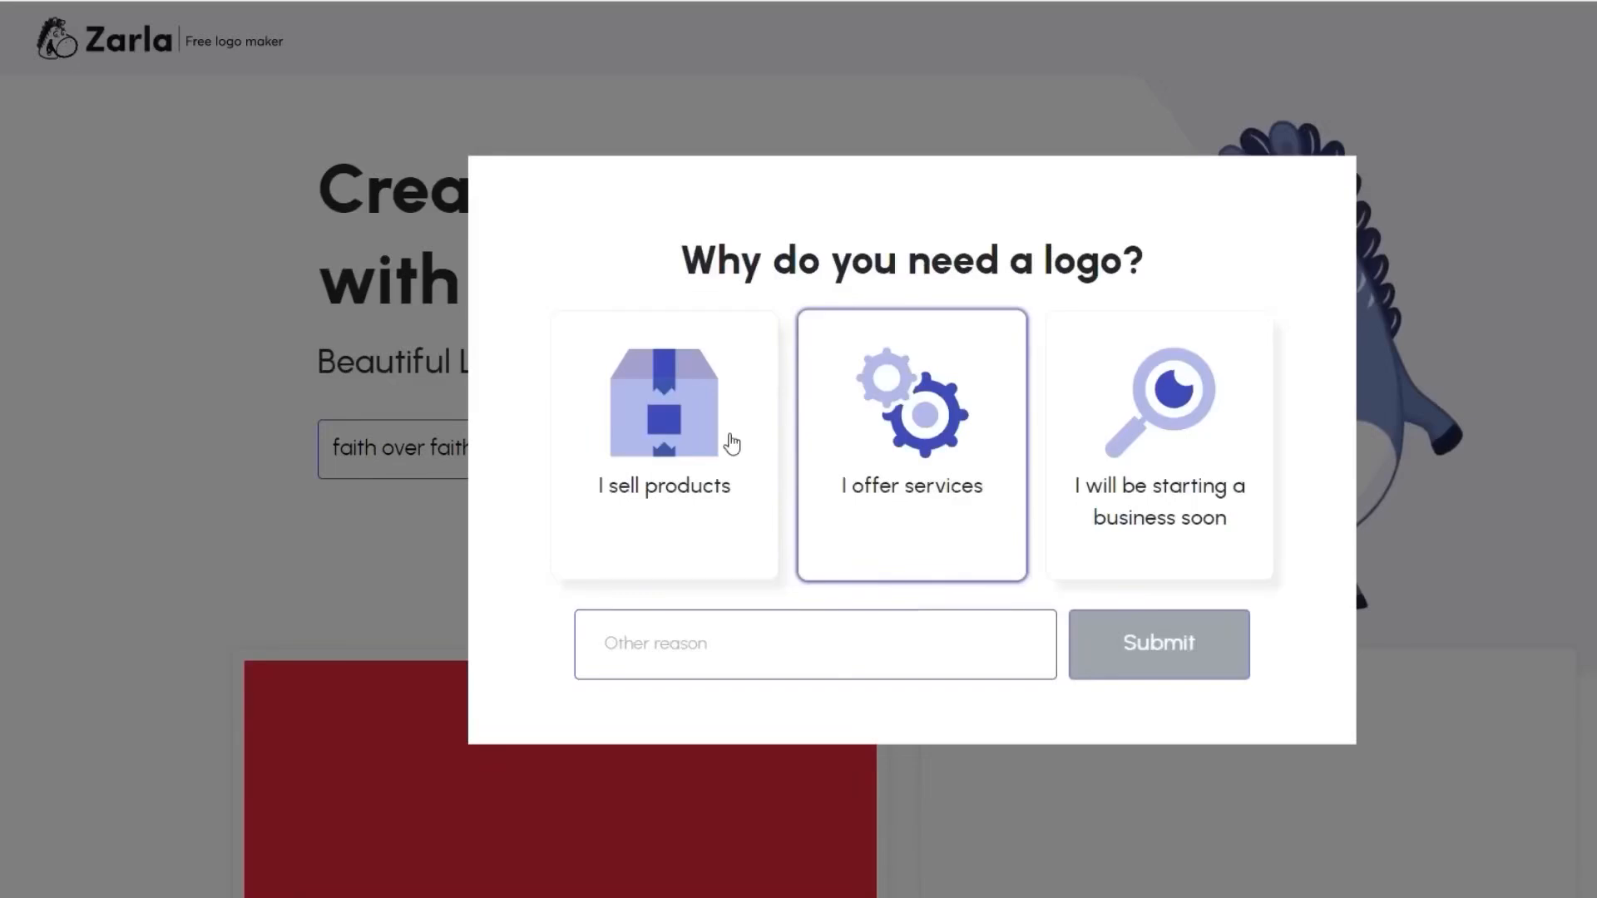
pyautogui.click(728, 443)
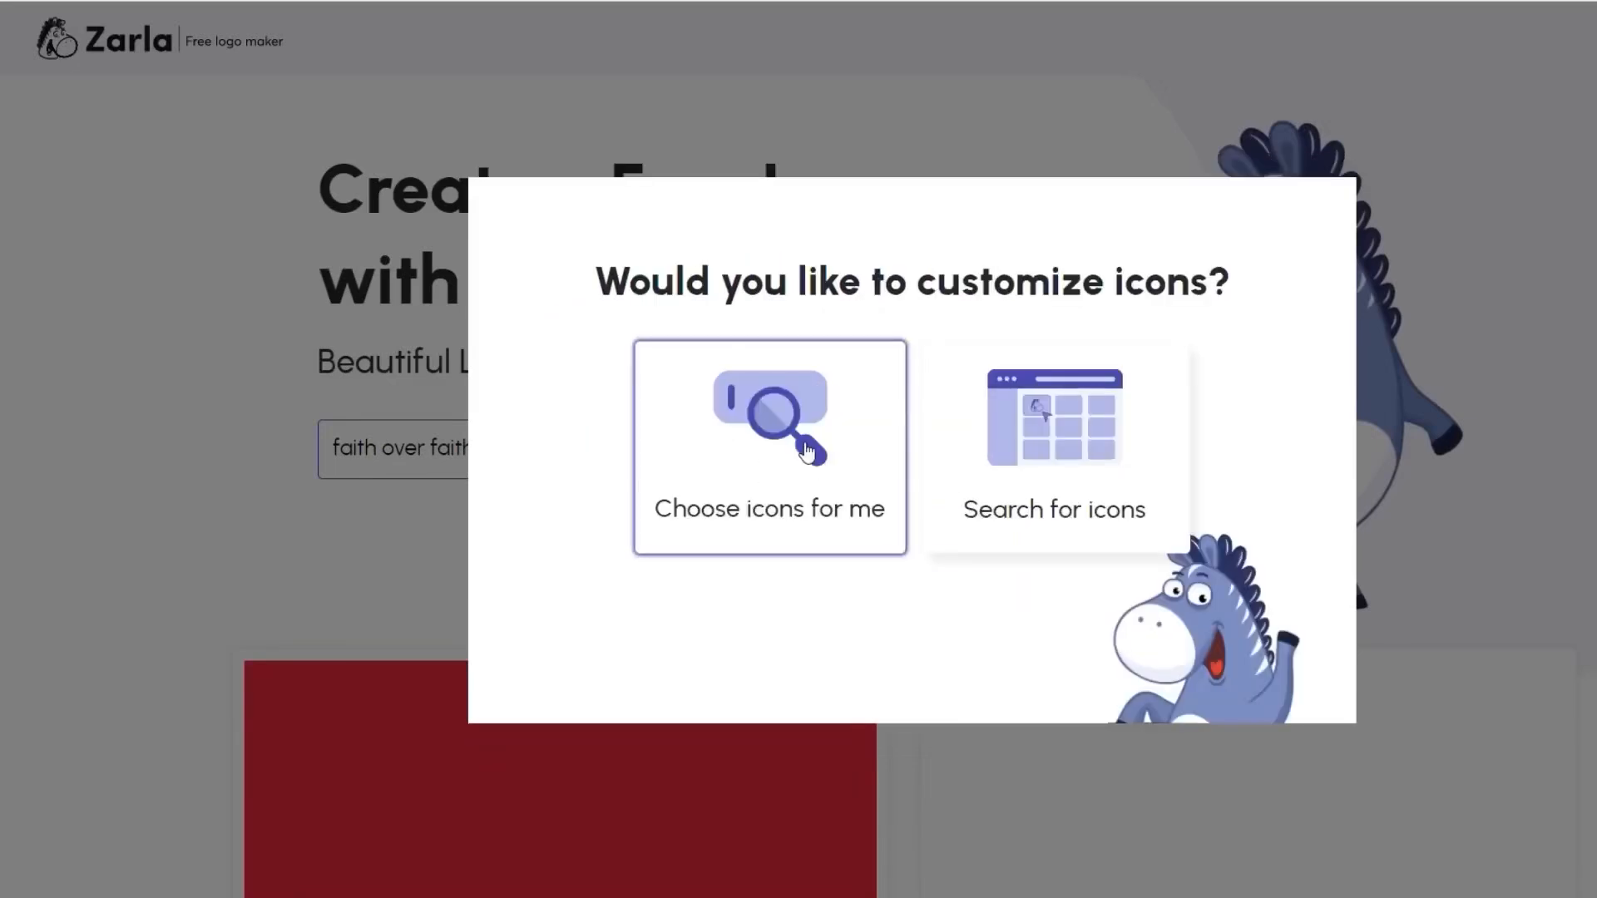
pyautogui.click(805, 449)
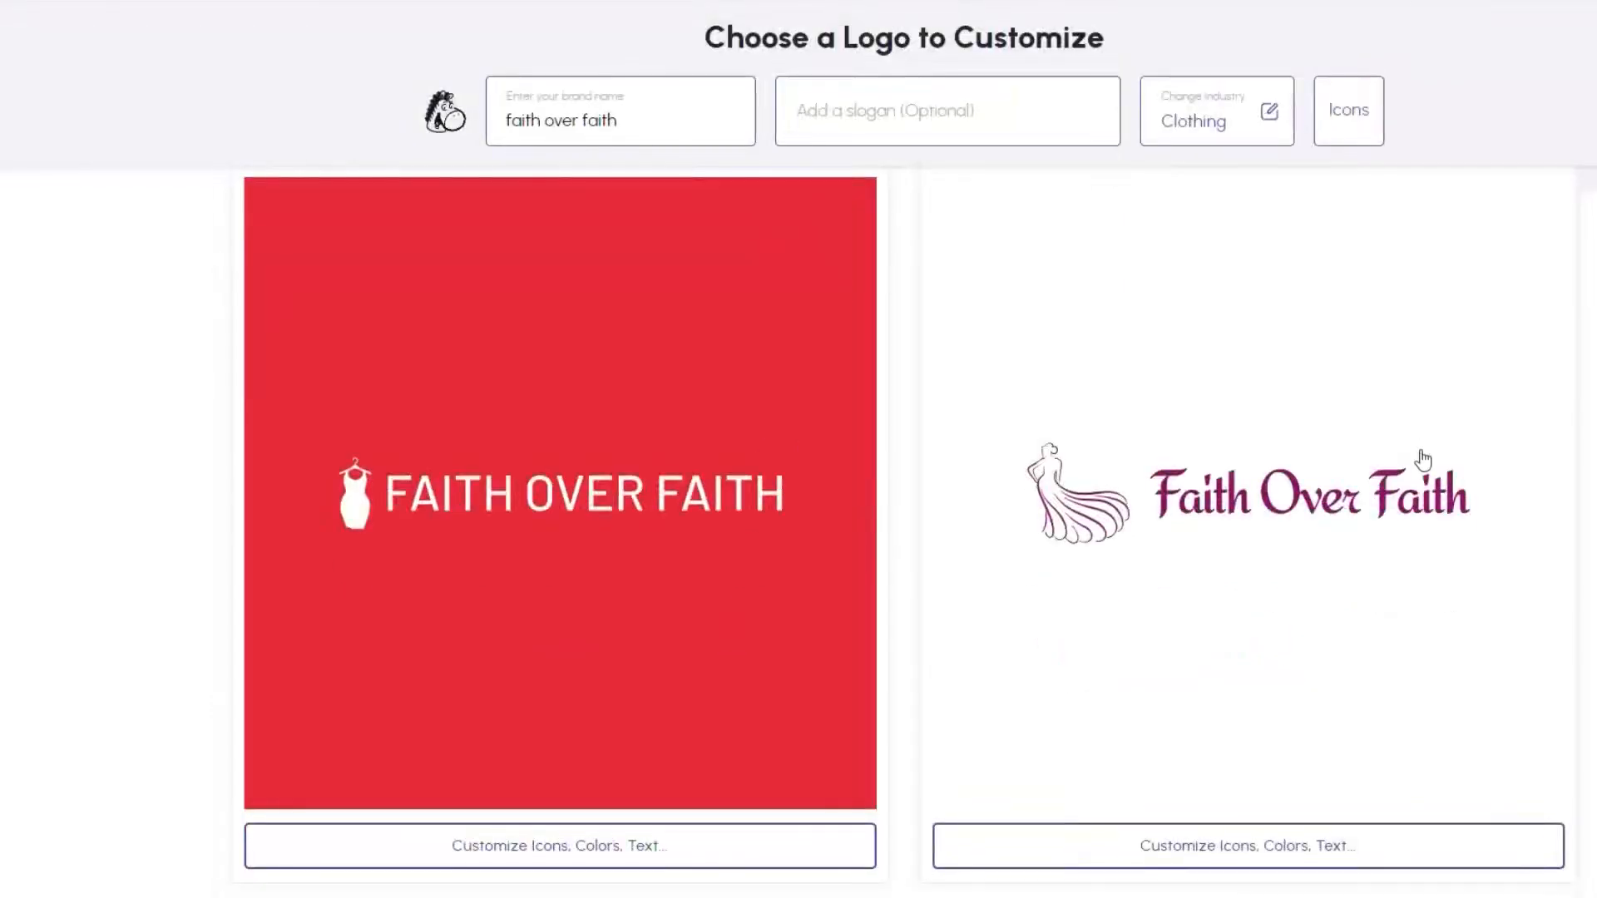
# Browse the generated logos and open the one with the pink starred icon above black serif text for customizing
pyautogui.scroll(-5, 1425, 223)
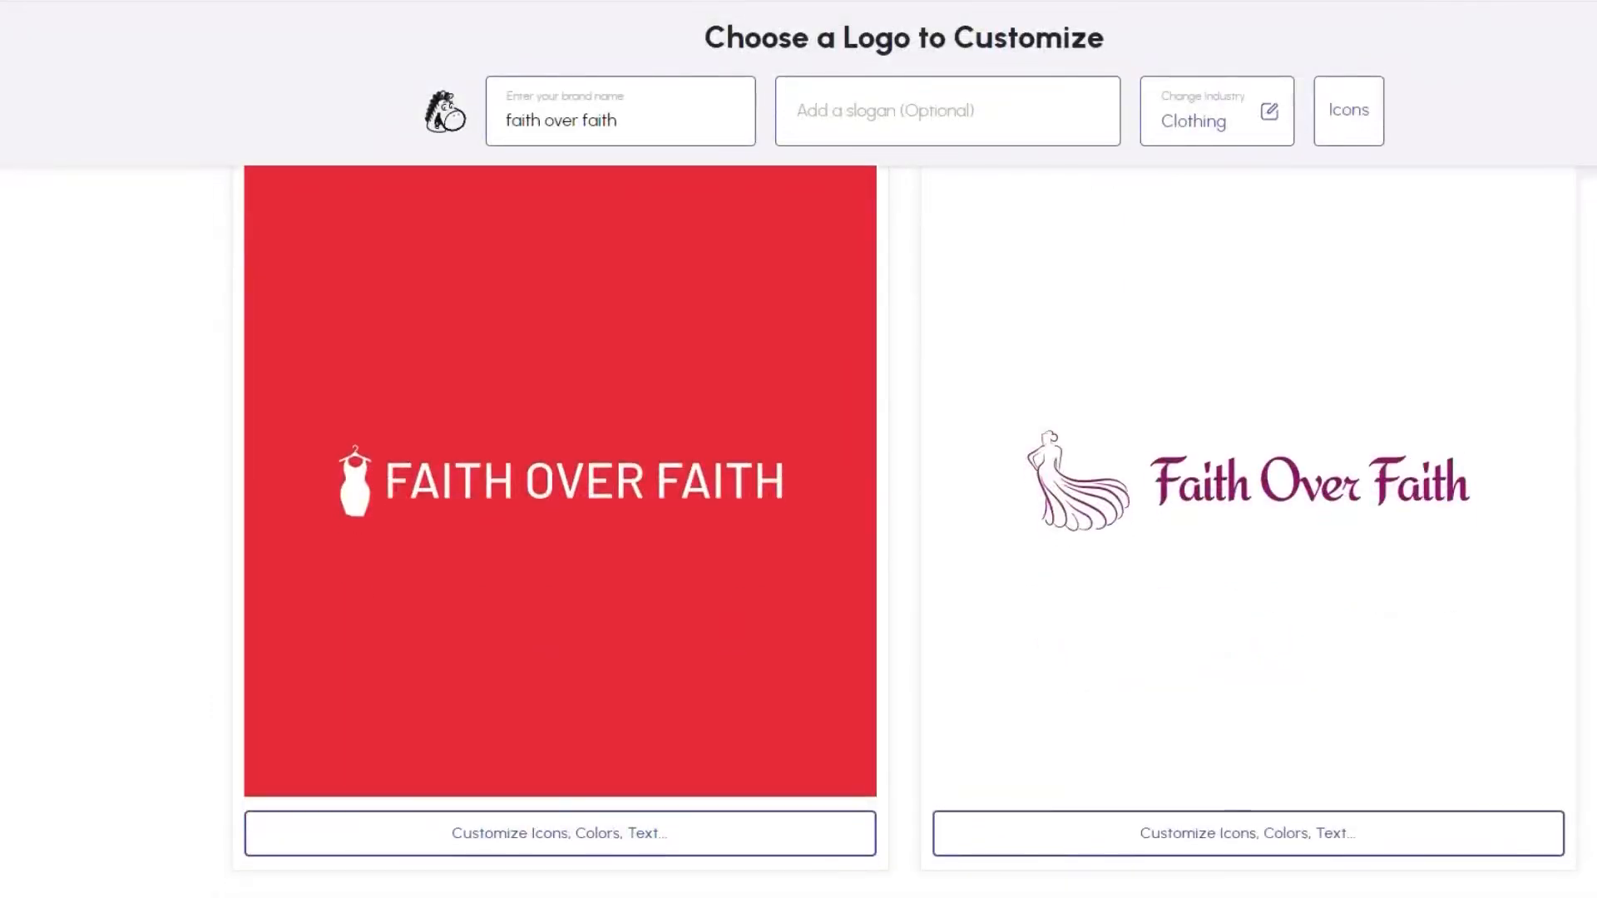
pyautogui.scroll(4, 1425, 223)
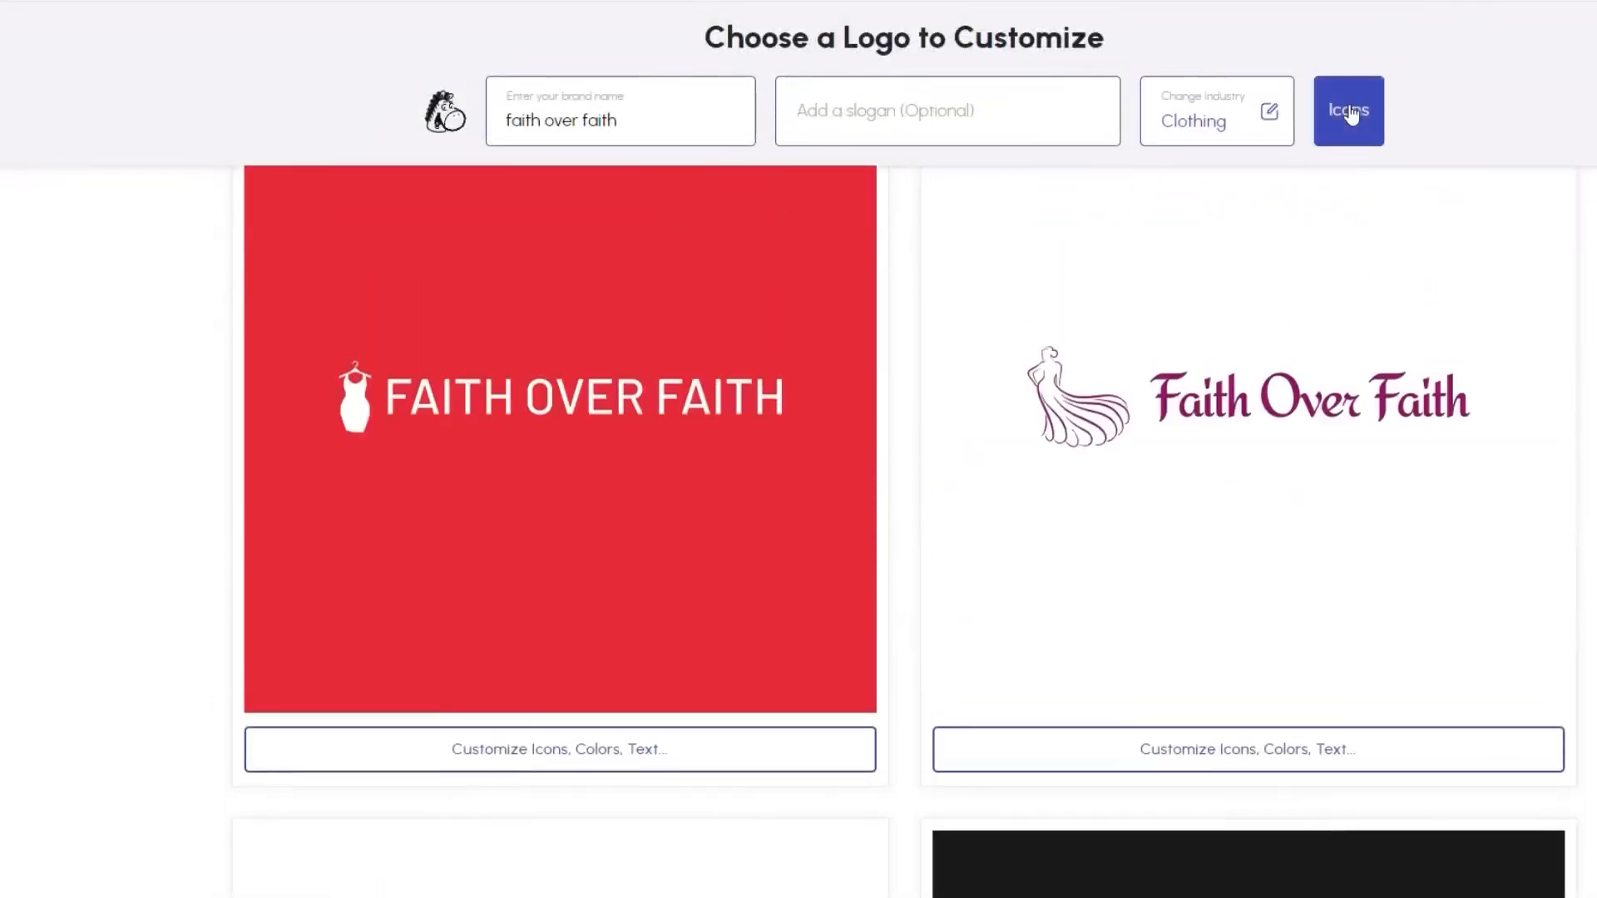
pyautogui.scroll(-15, 907, 532)
pyautogui.scroll(-9, 907, 532)
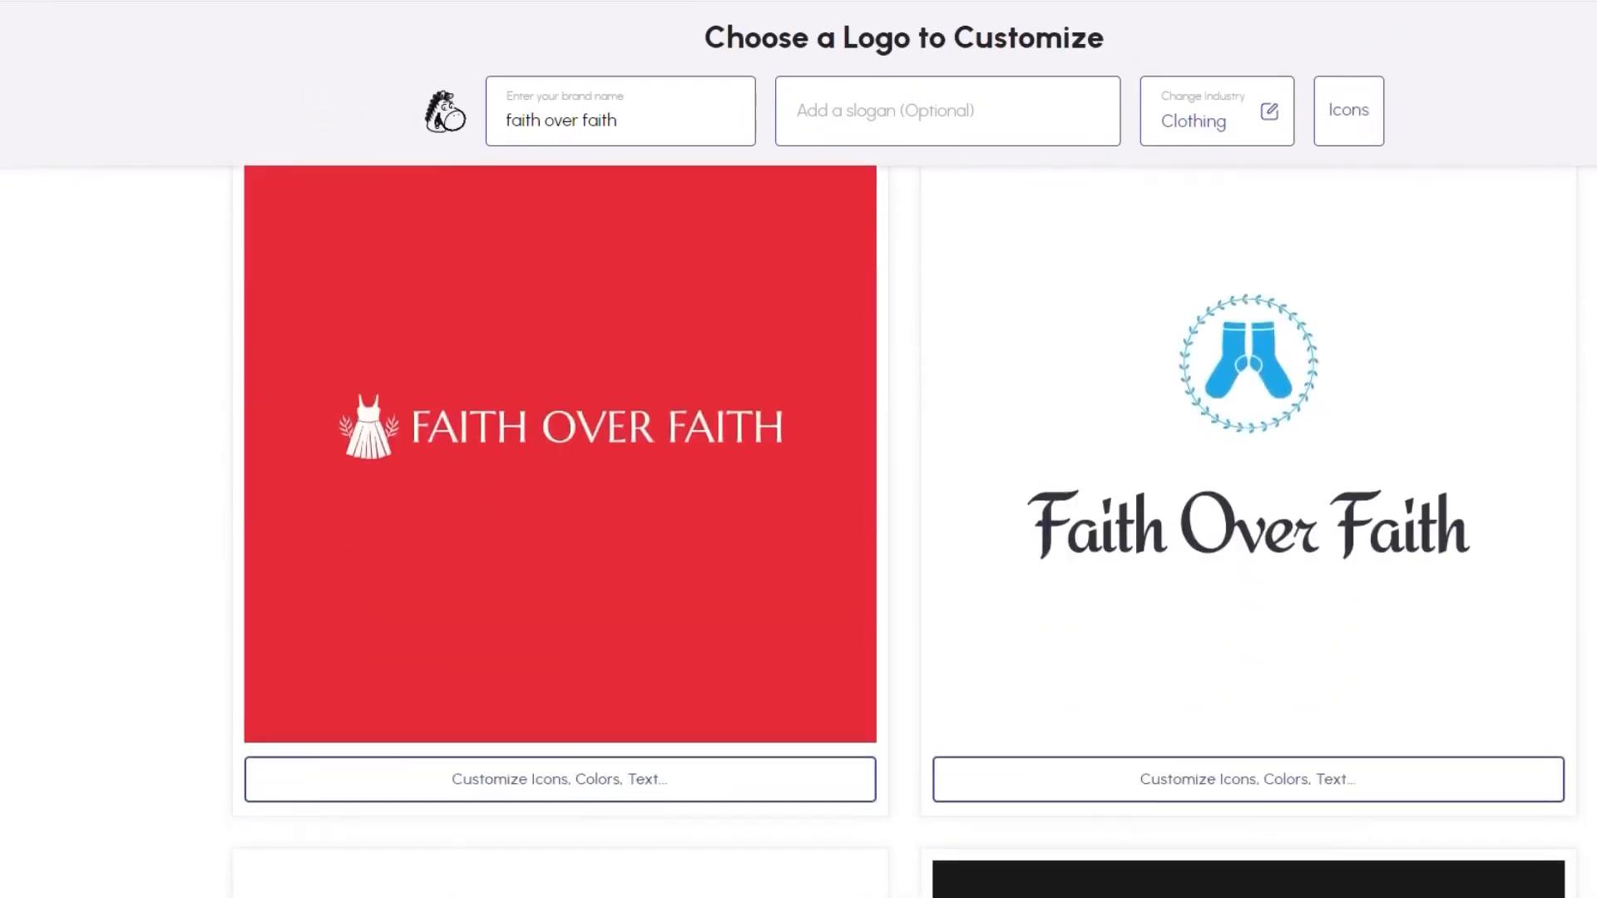
pyautogui.scroll(-4, 906, 532)
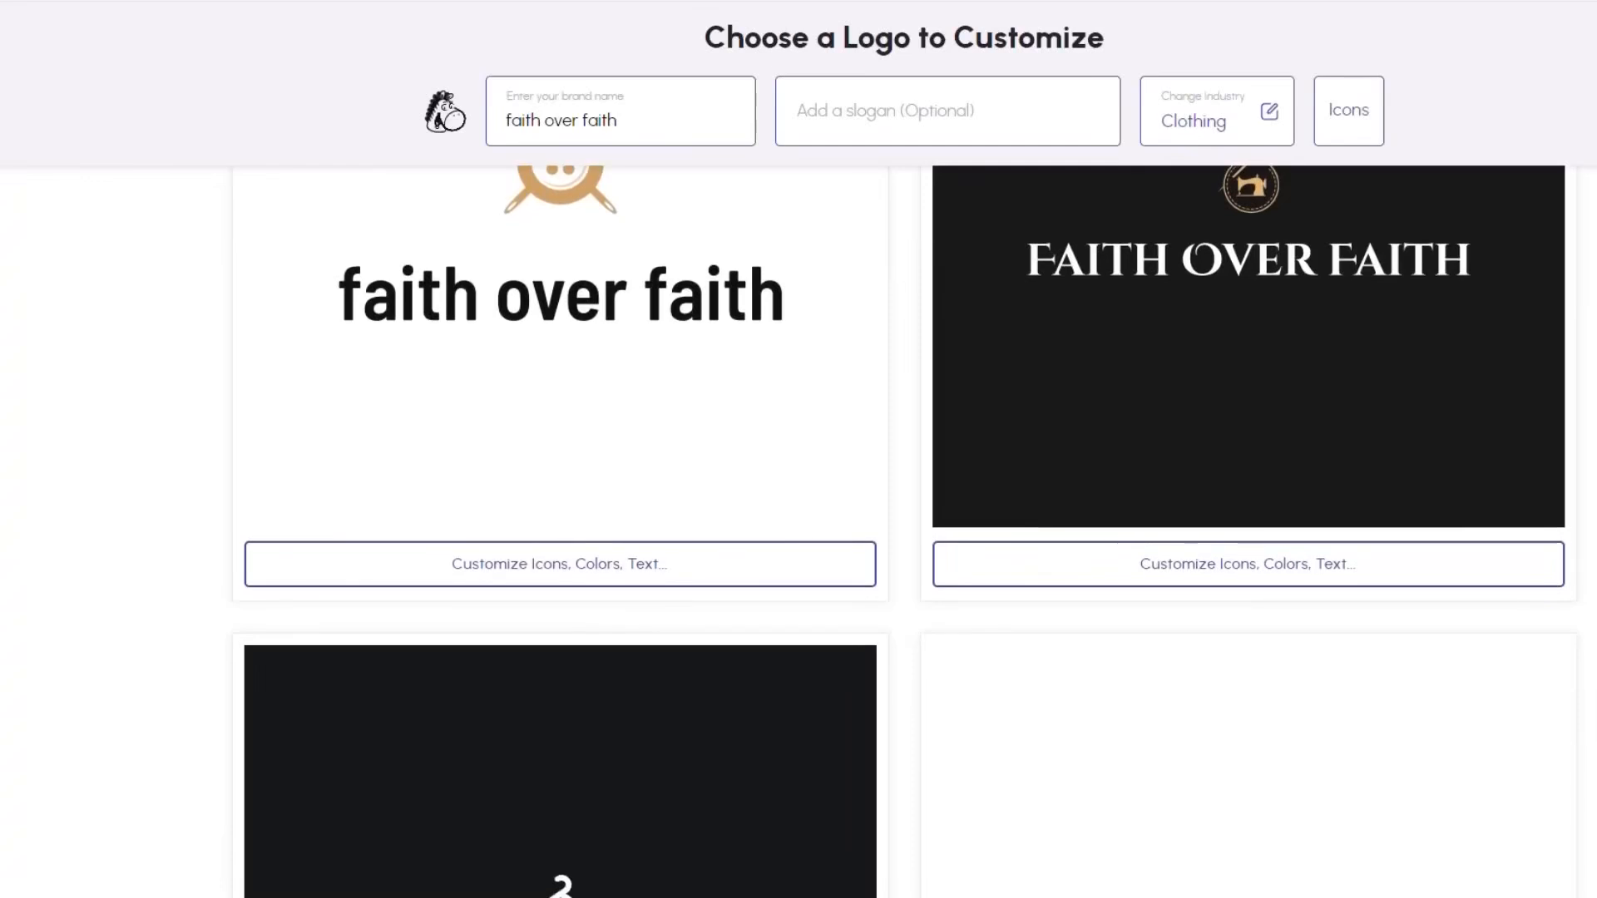
pyautogui.scroll(4, 906, 532)
pyautogui.scroll(-8, 906, 533)
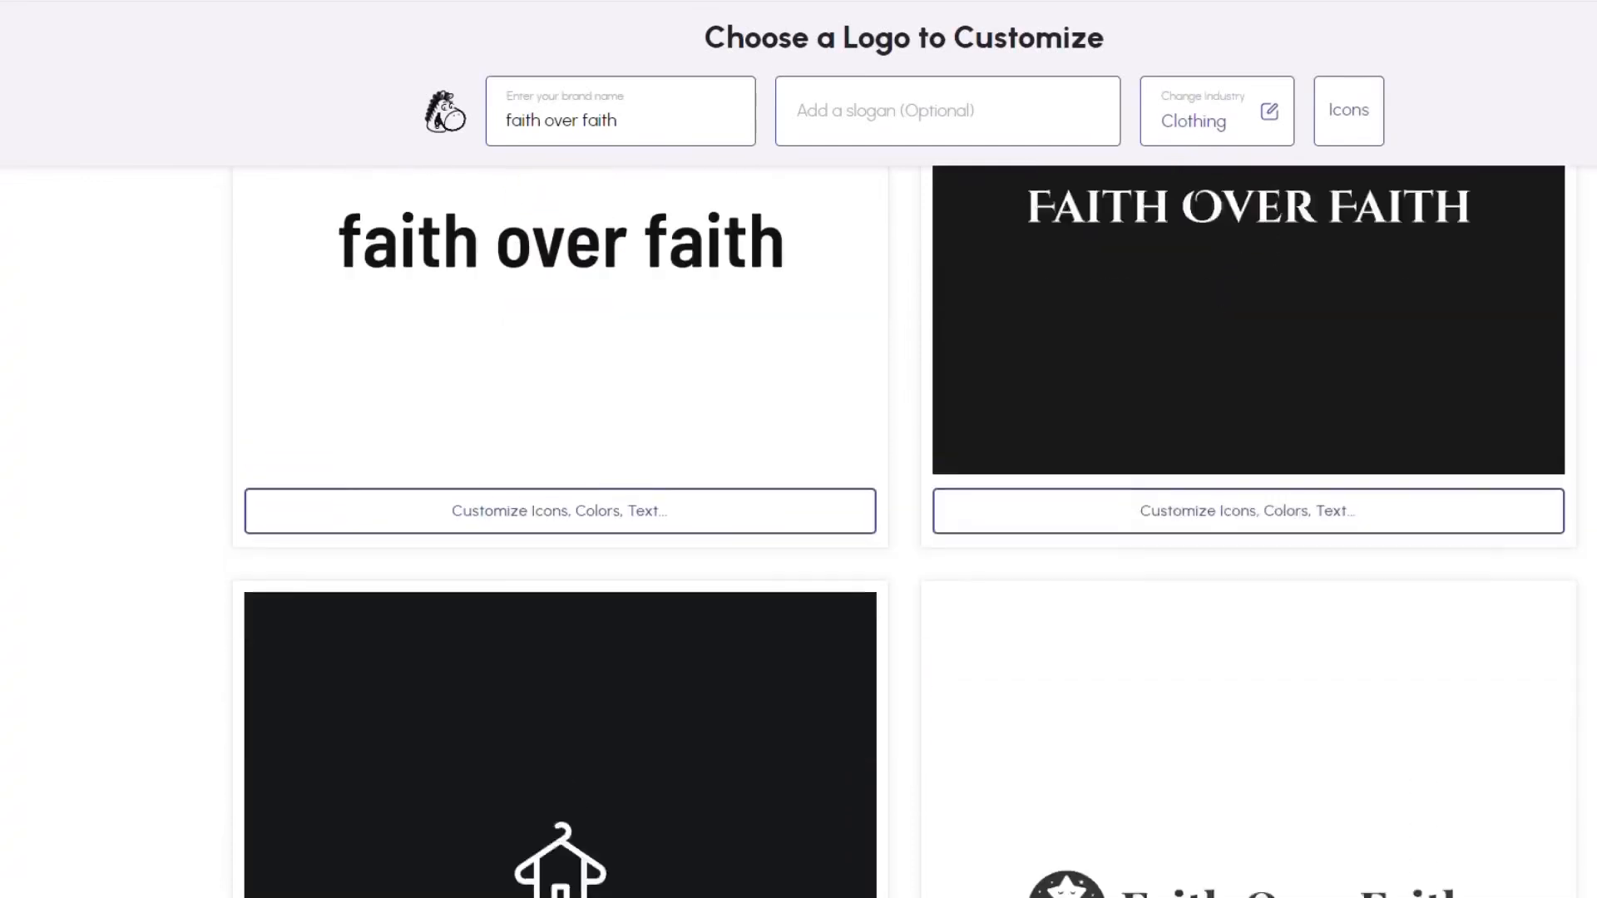
pyautogui.scroll(-2, 907, 533)
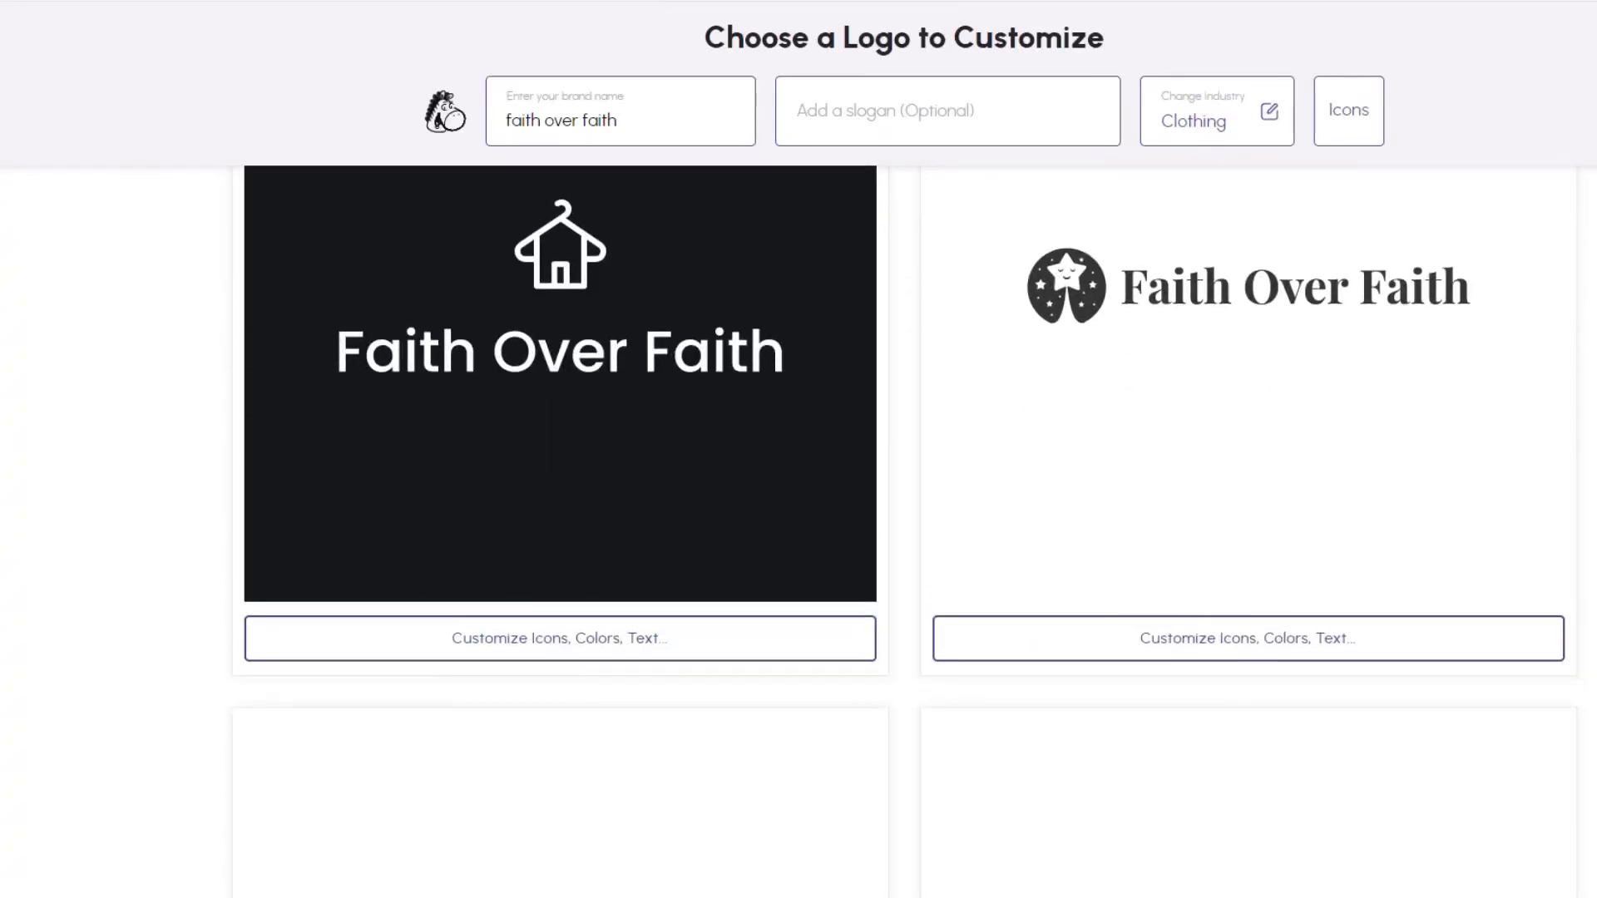
pyautogui.scroll(1, 906, 532)
pyautogui.scroll(-6, 907, 533)
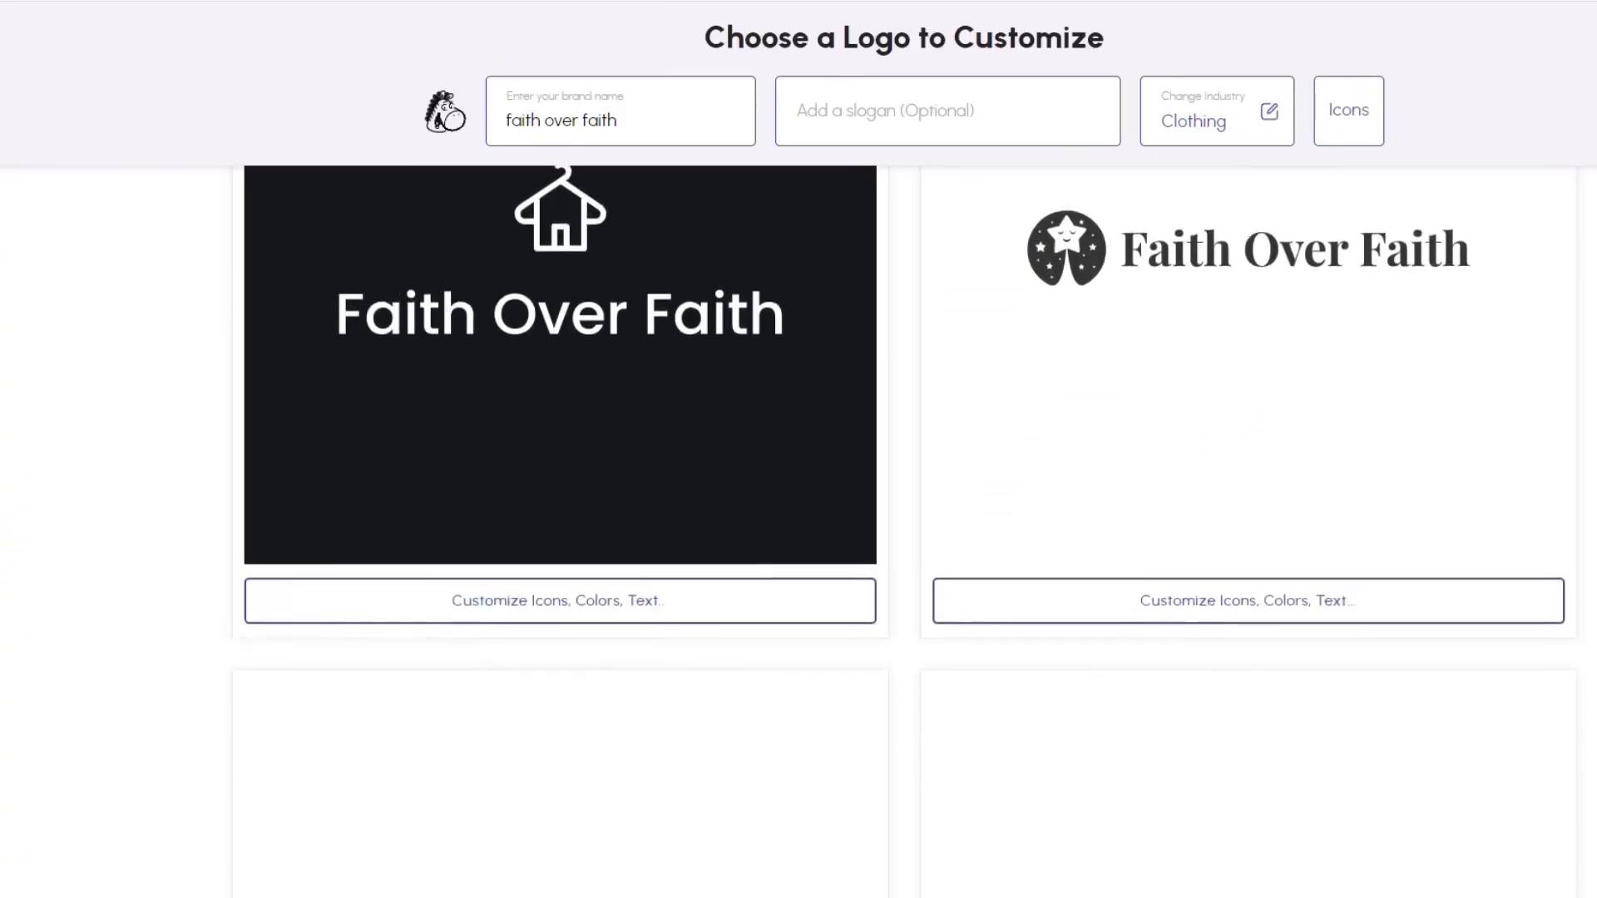
pyautogui.scroll(-3, 906, 532)
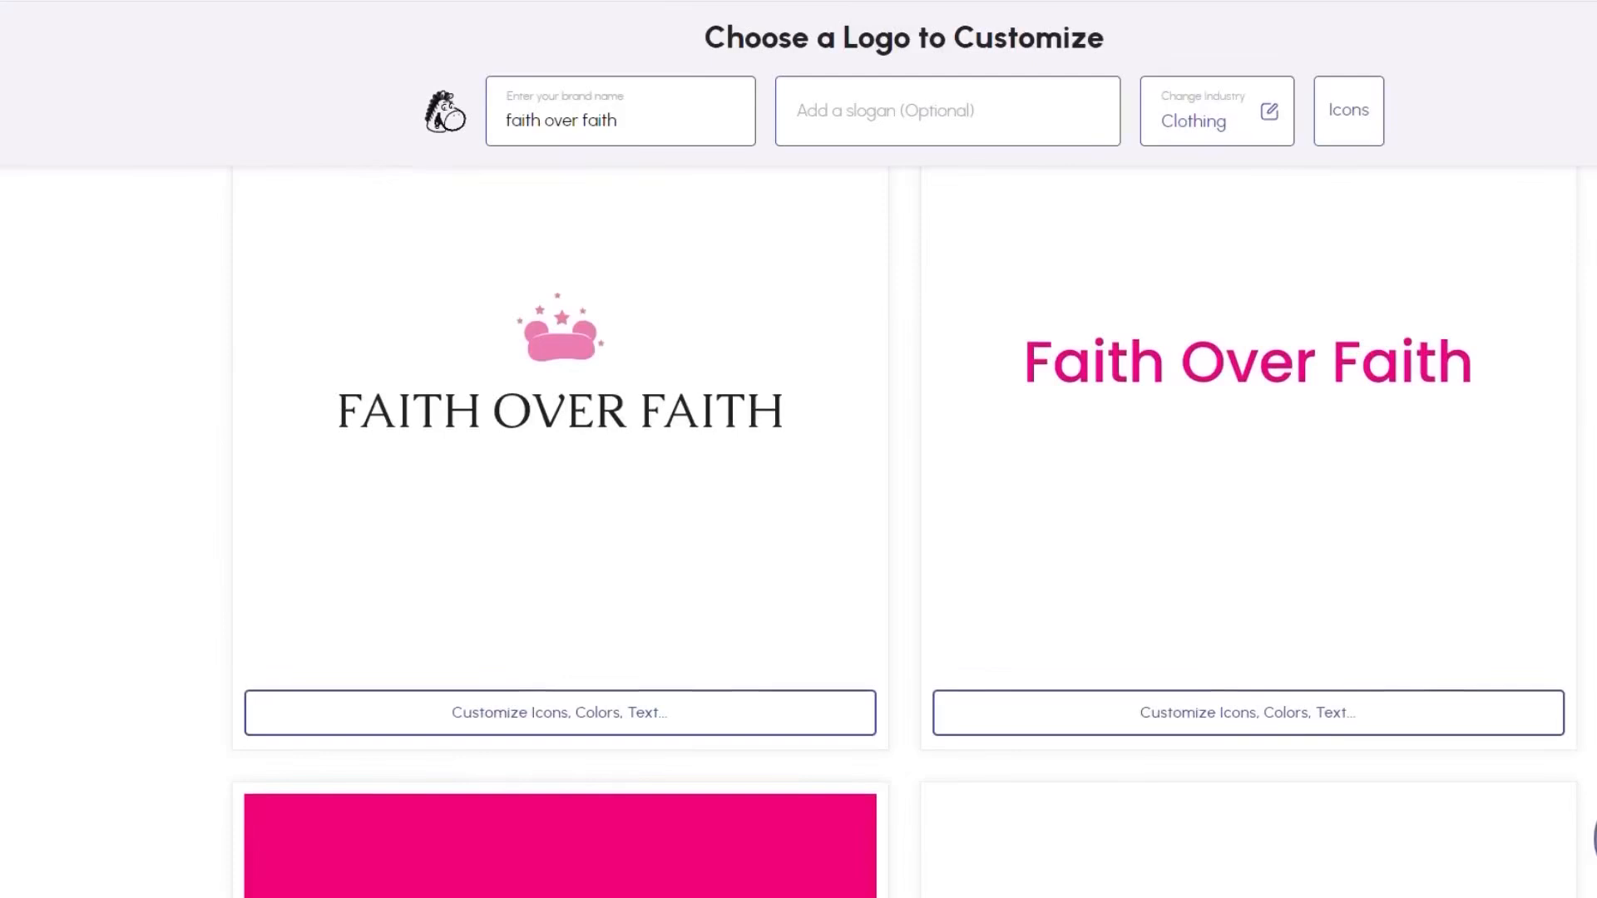
pyautogui.scroll(1, 907, 533)
pyautogui.scroll(-1, 721, 635)
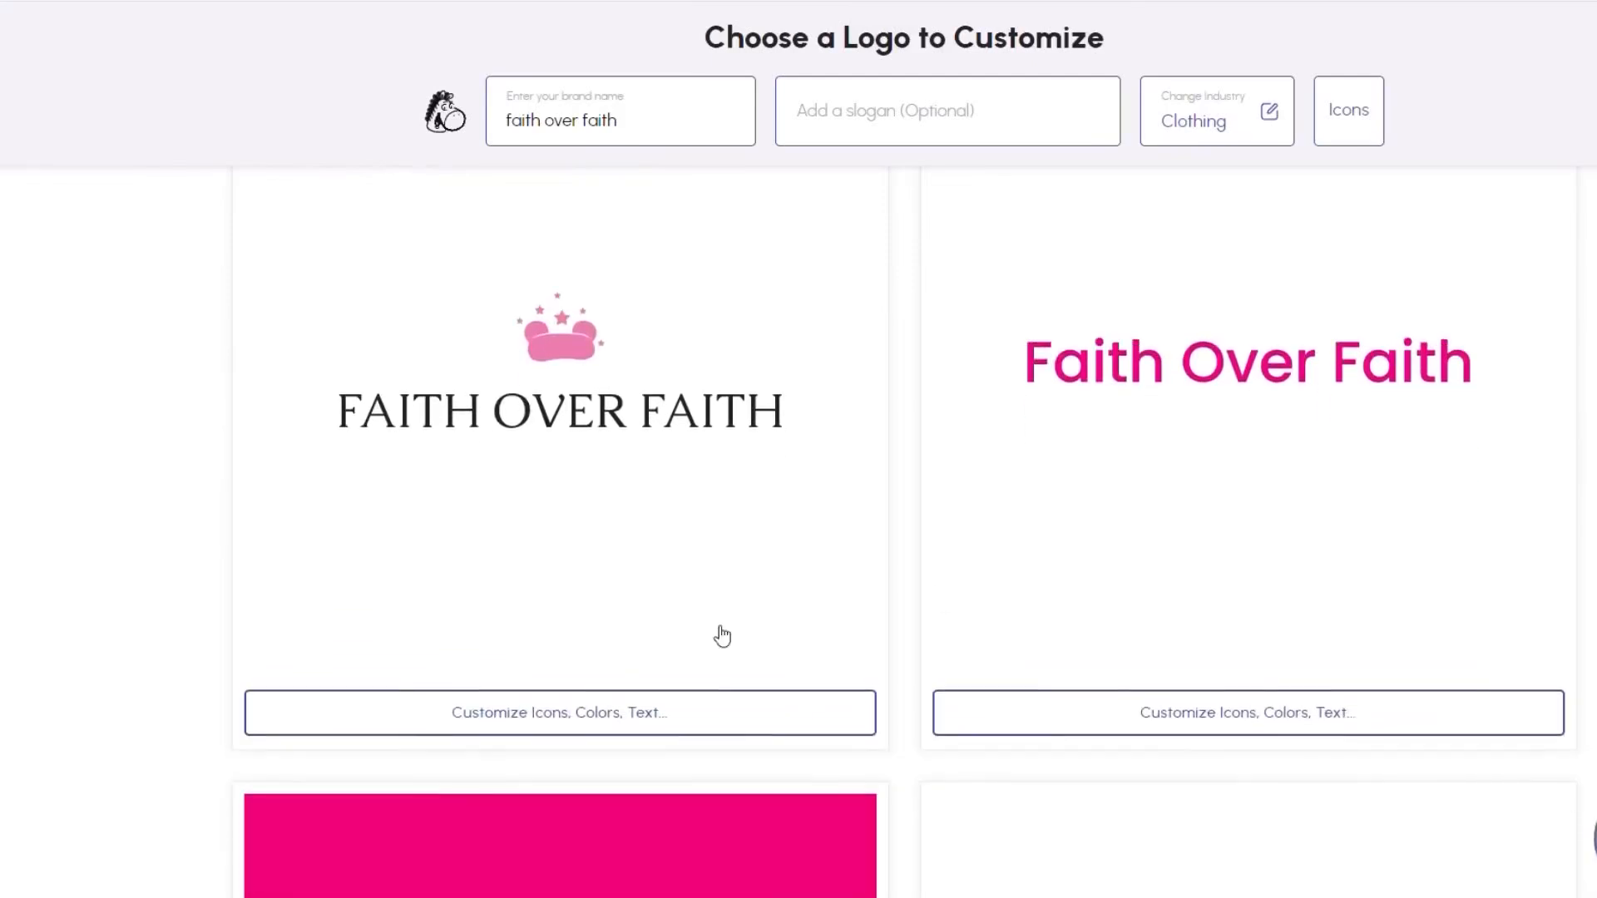
pyautogui.click(574, 717)
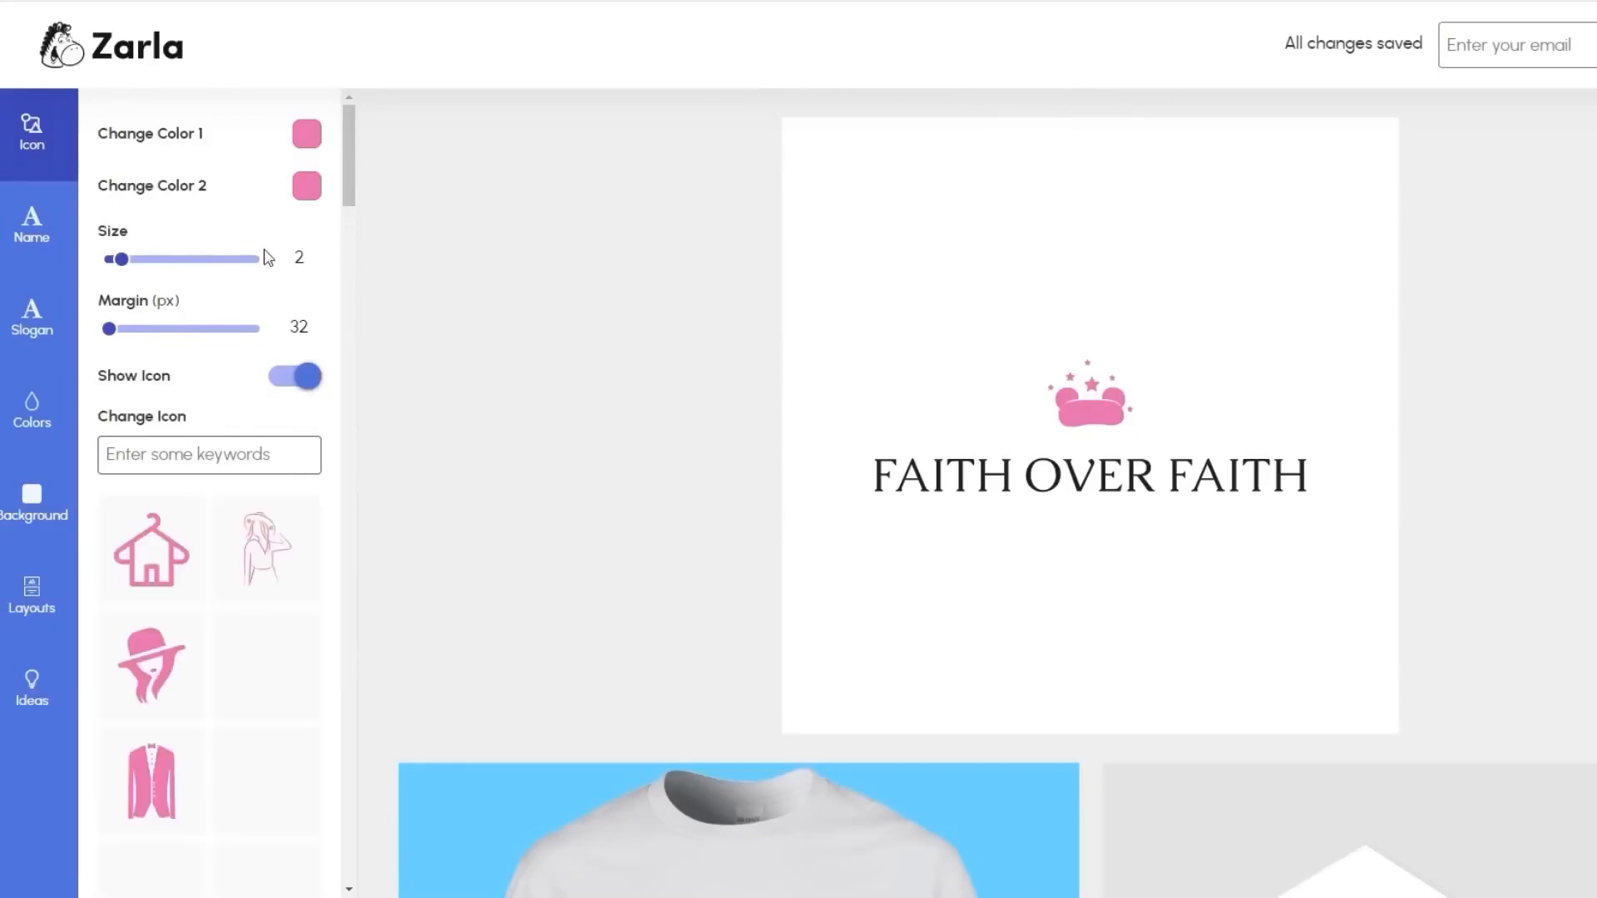
# Apply the layout with the large icon above the small brand name to the logo
pyautogui.moveTo(351, 198); pyautogui.dragTo(360, 510)
pyautogui.click(32, 587)
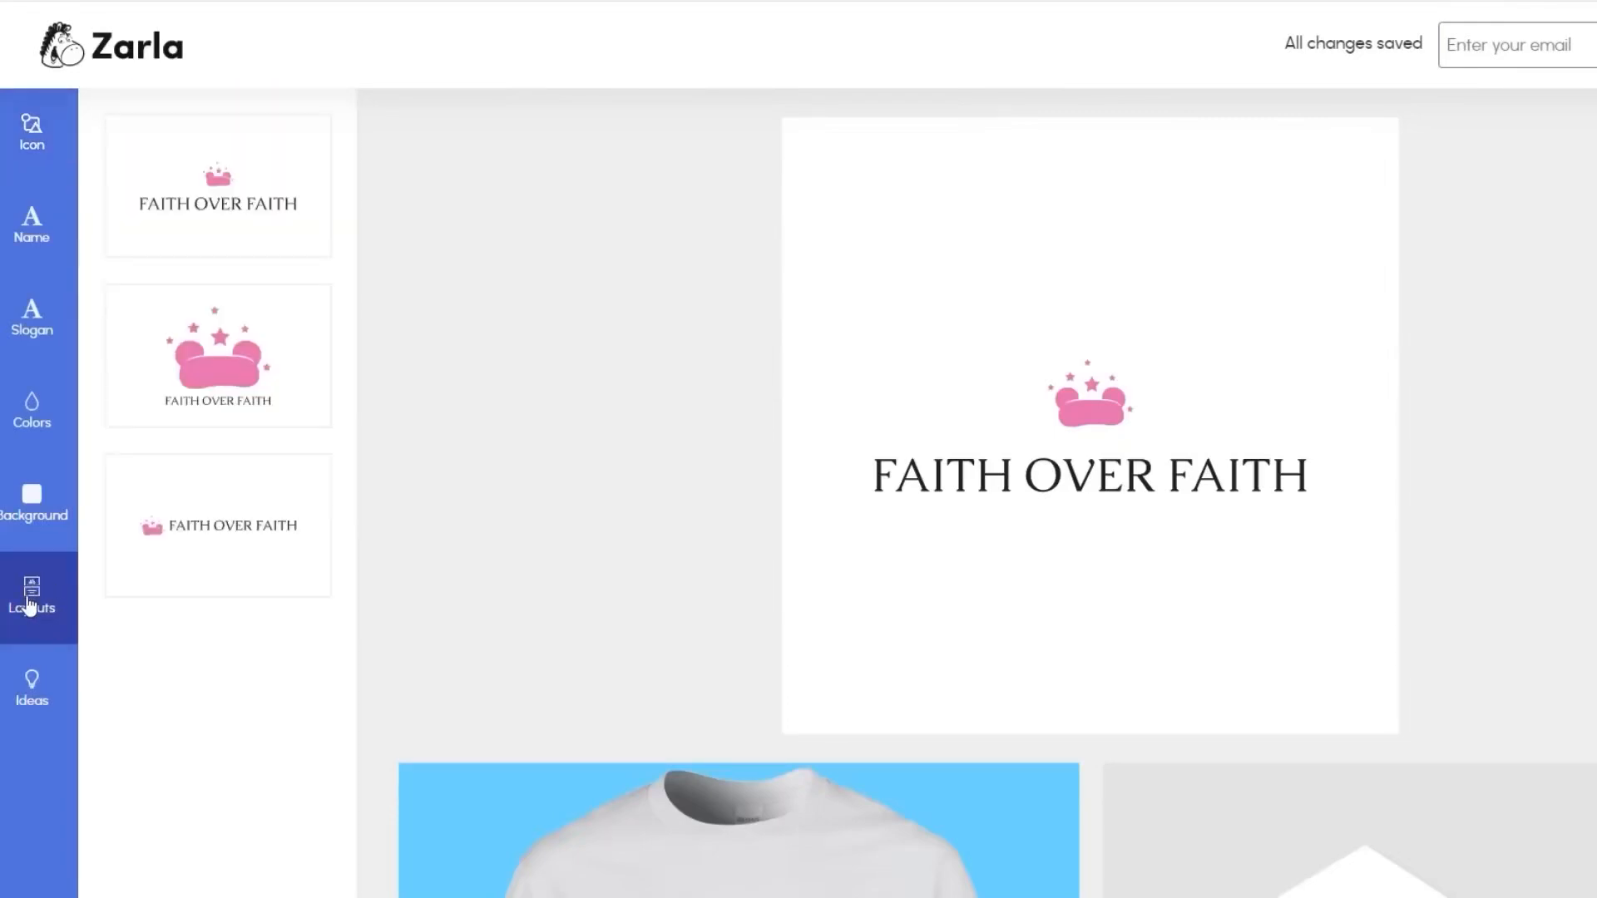
pyautogui.click(212, 341)
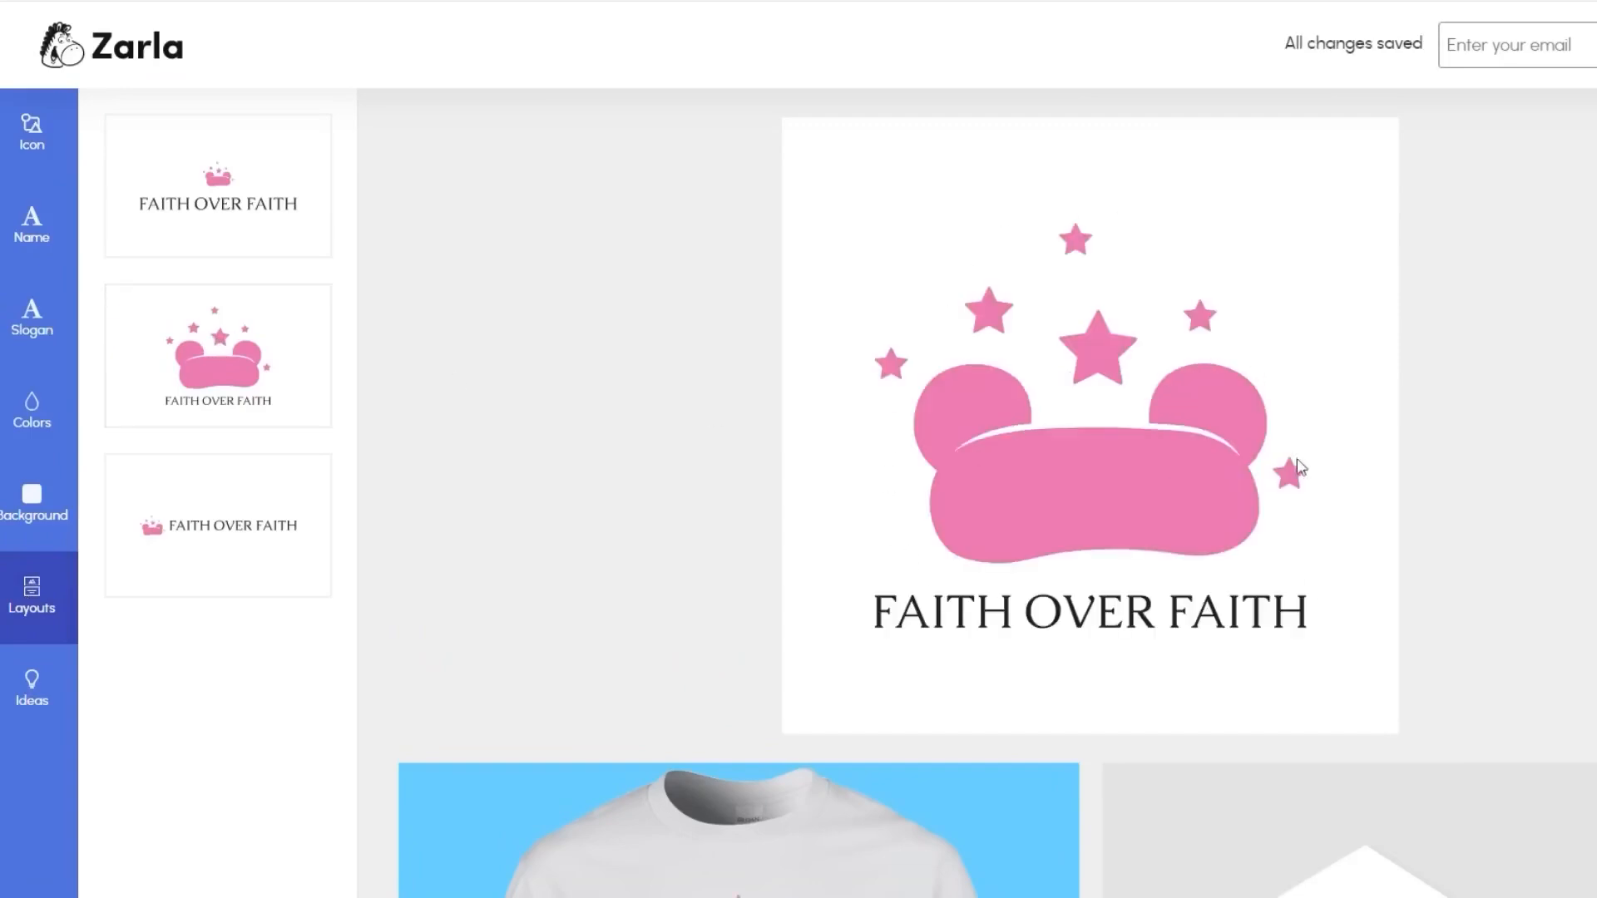
# Examine the logo on the T-shirt, business card, phone and social media mockups
pyautogui.scroll(-8, 1063, 314)
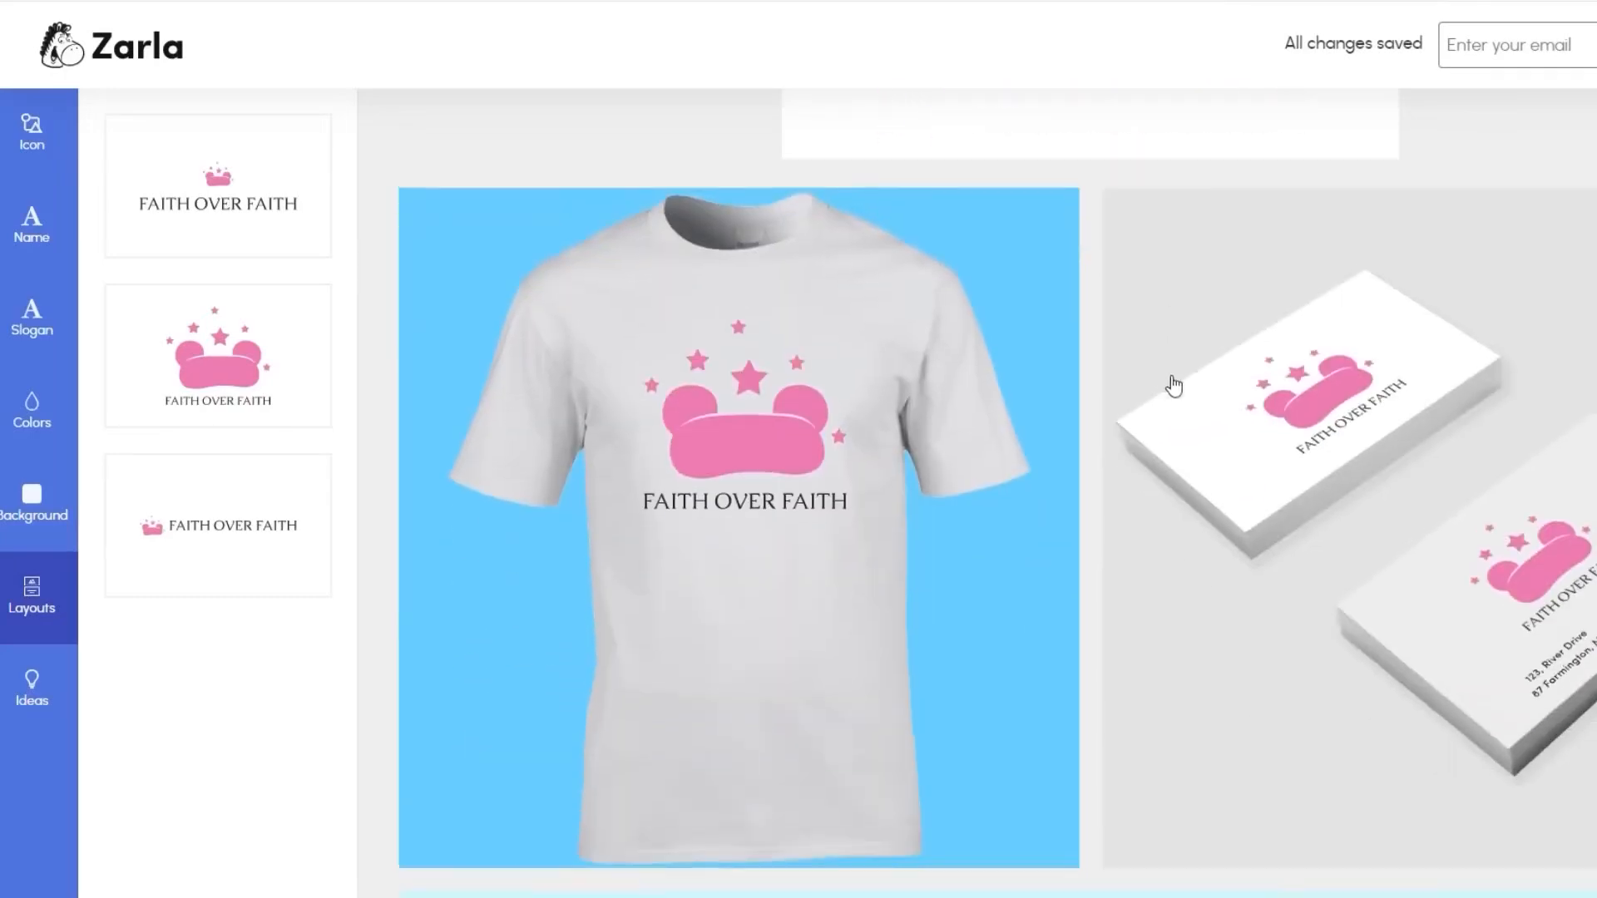
pyautogui.scroll(2, 952, 357)
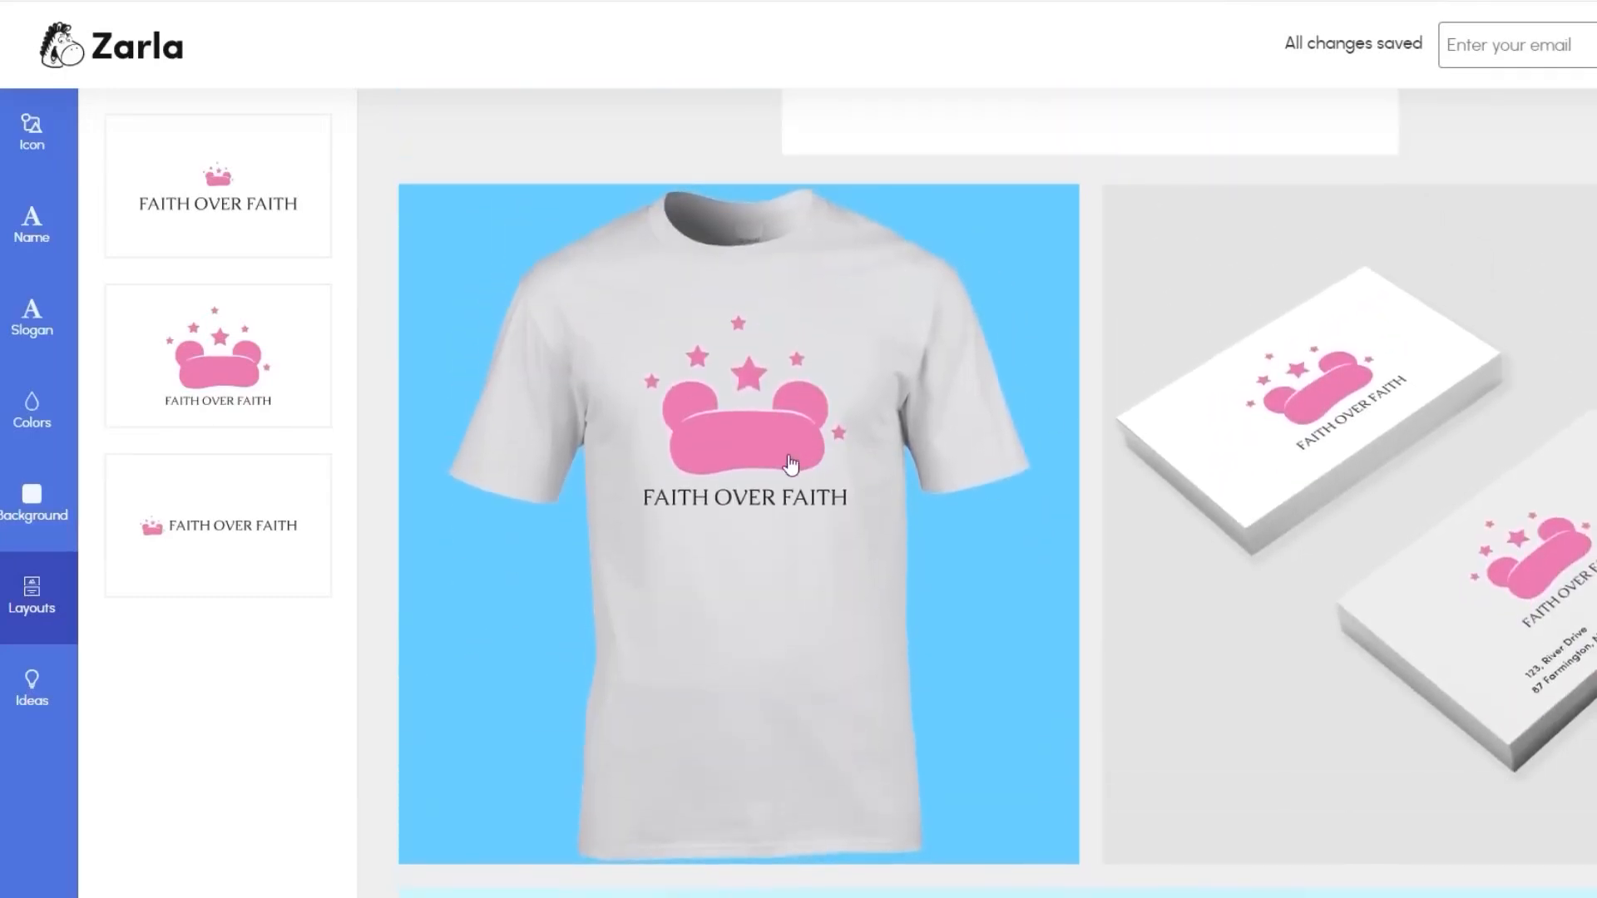
pyautogui.scroll(-1, 676, 487)
pyautogui.scroll(1, 680, 481)
pyautogui.scroll(-7, 830, 462)
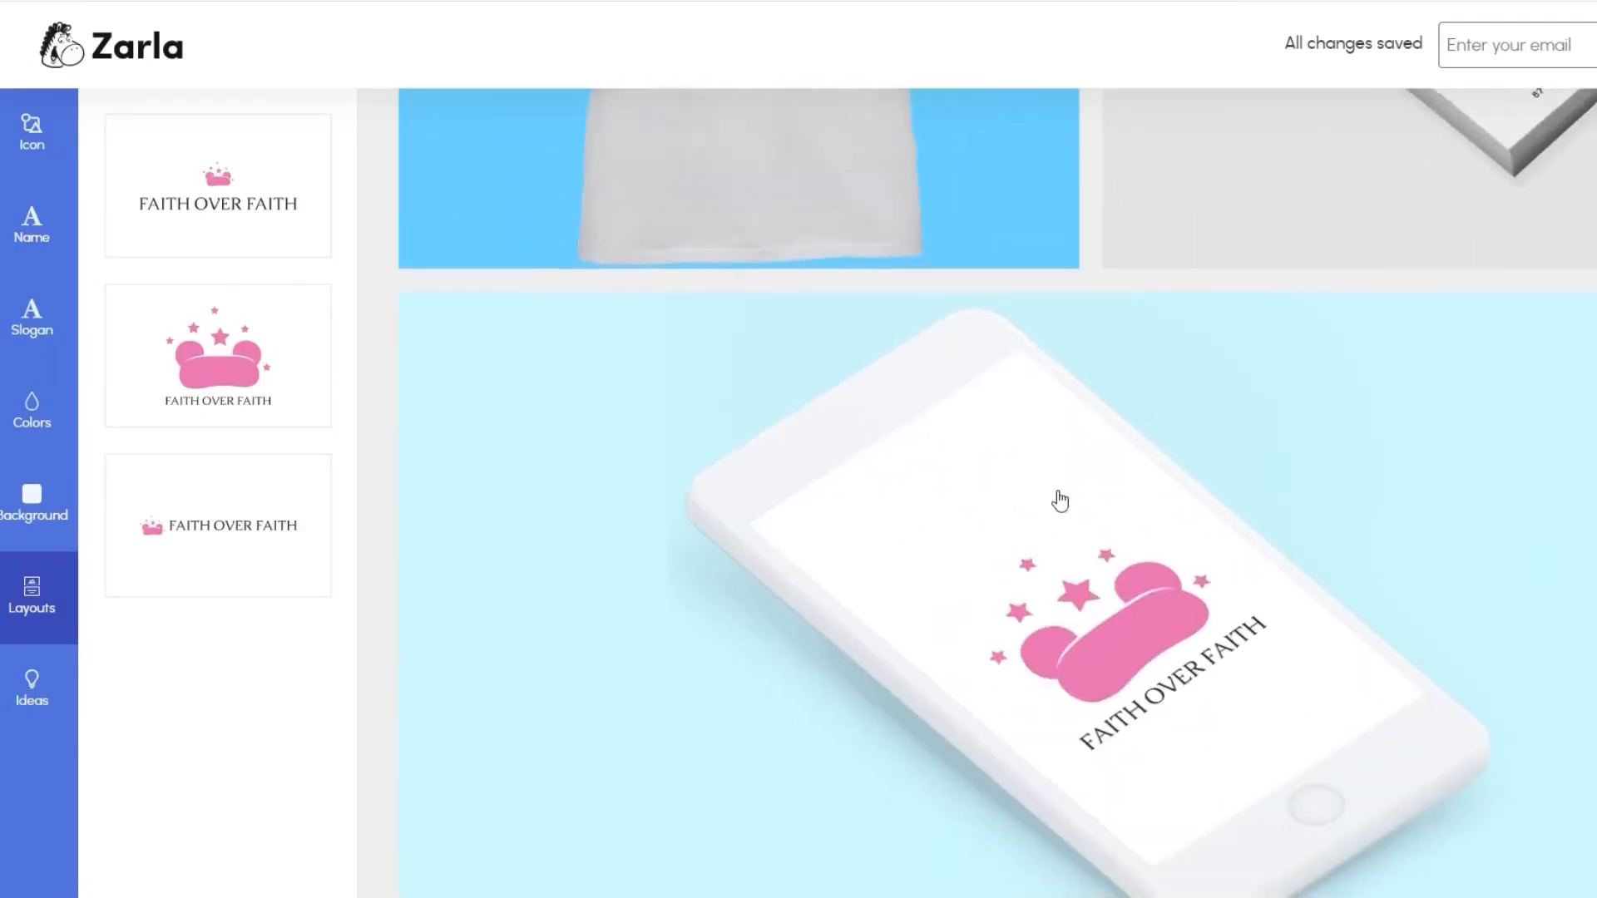
pyautogui.scroll(-10, 1060, 500)
pyautogui.scroll(-1, 1063, 524)
pyautogui.scroll(-3, 1312, 513)
pyautogui.scroll(-3, 1312, 514)
pyautogui.scroll(-9, 998, 499)
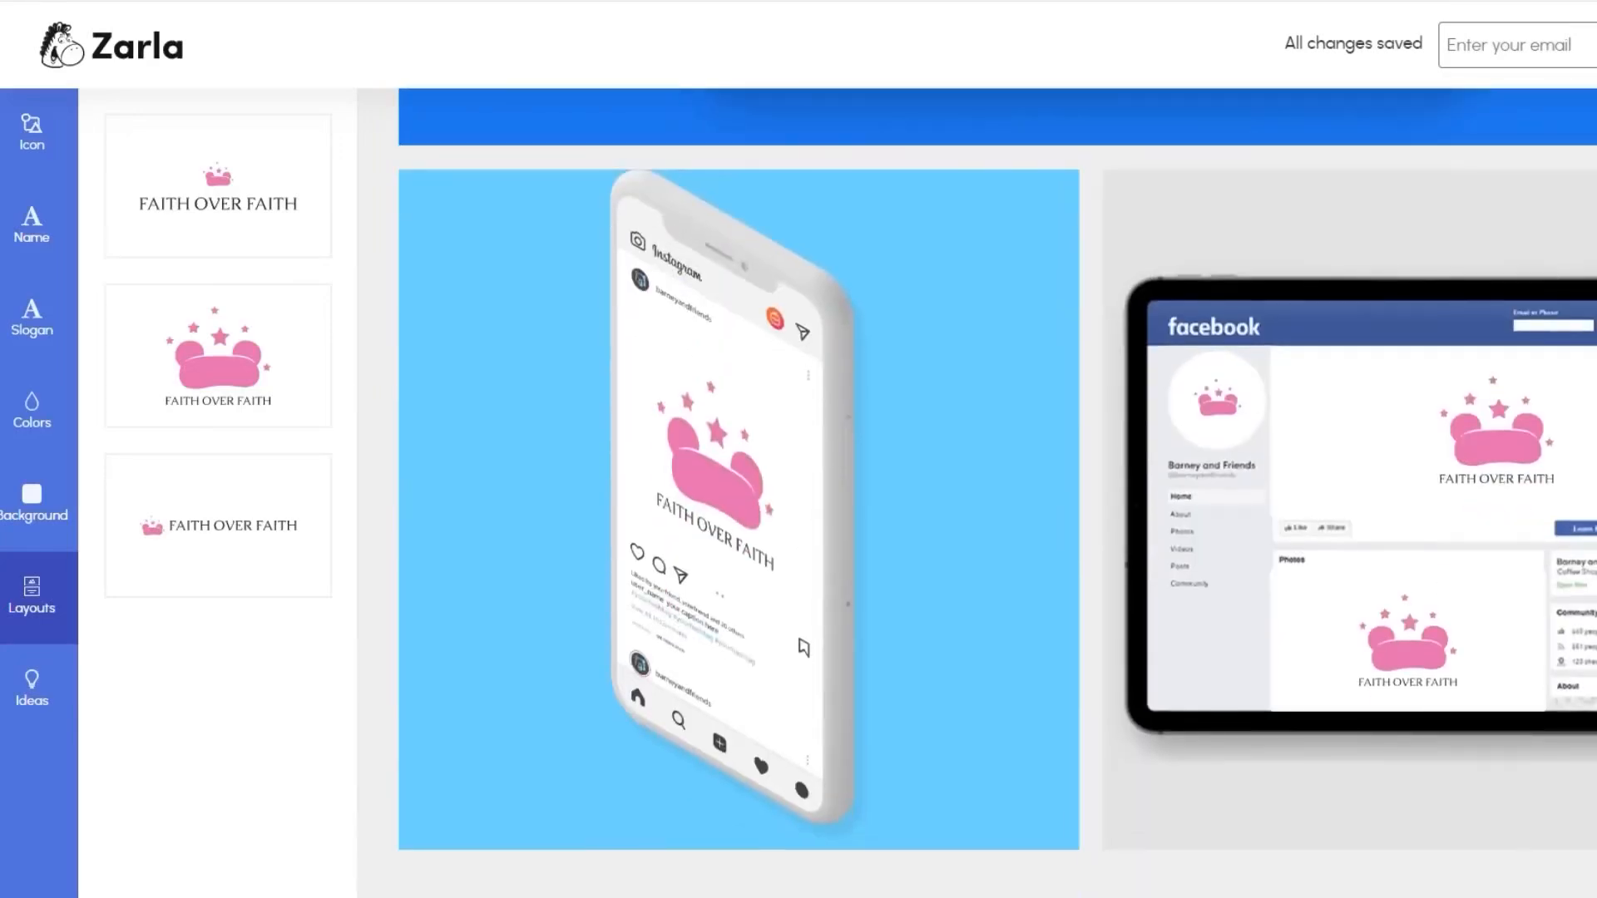
pyautogui.scroll(20, 999, 499)
pyautogui.scroll(12, 999, 499)
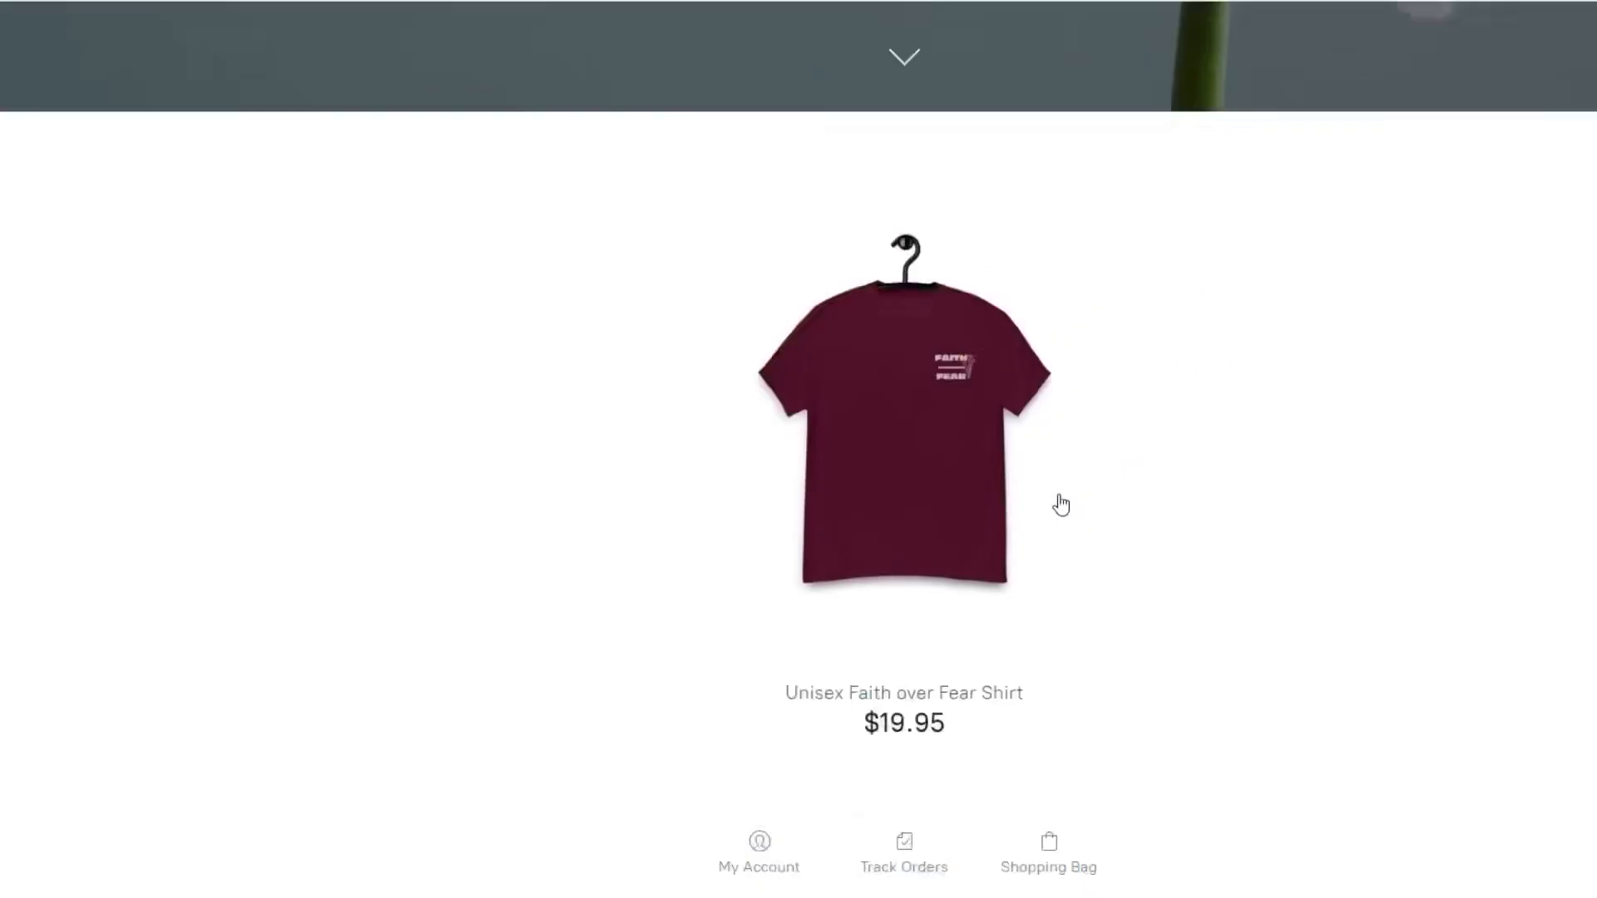
# Switch to the Ecwid storefront and view the Unisex Faith over Fear Shirt's product page with its size and color options
pyautogui.scroll(-1, 970, 439)
pyautogui.scroll(2, 945, 392)
pyautogui.scroll(-1, 952, 454)
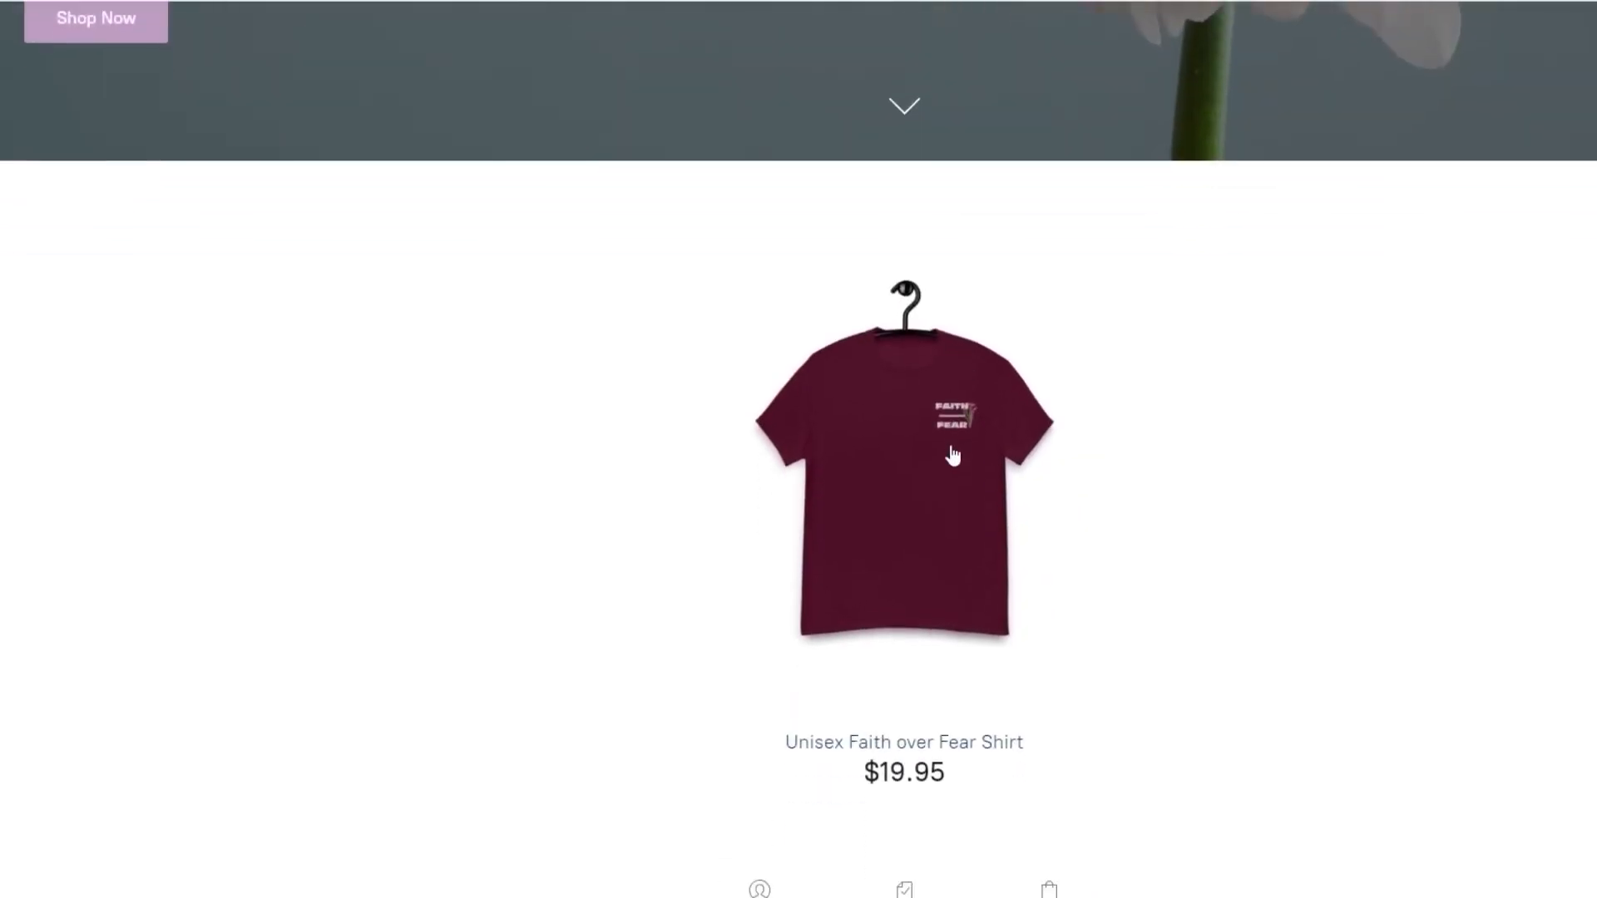
pyautogui.click(952, 455)
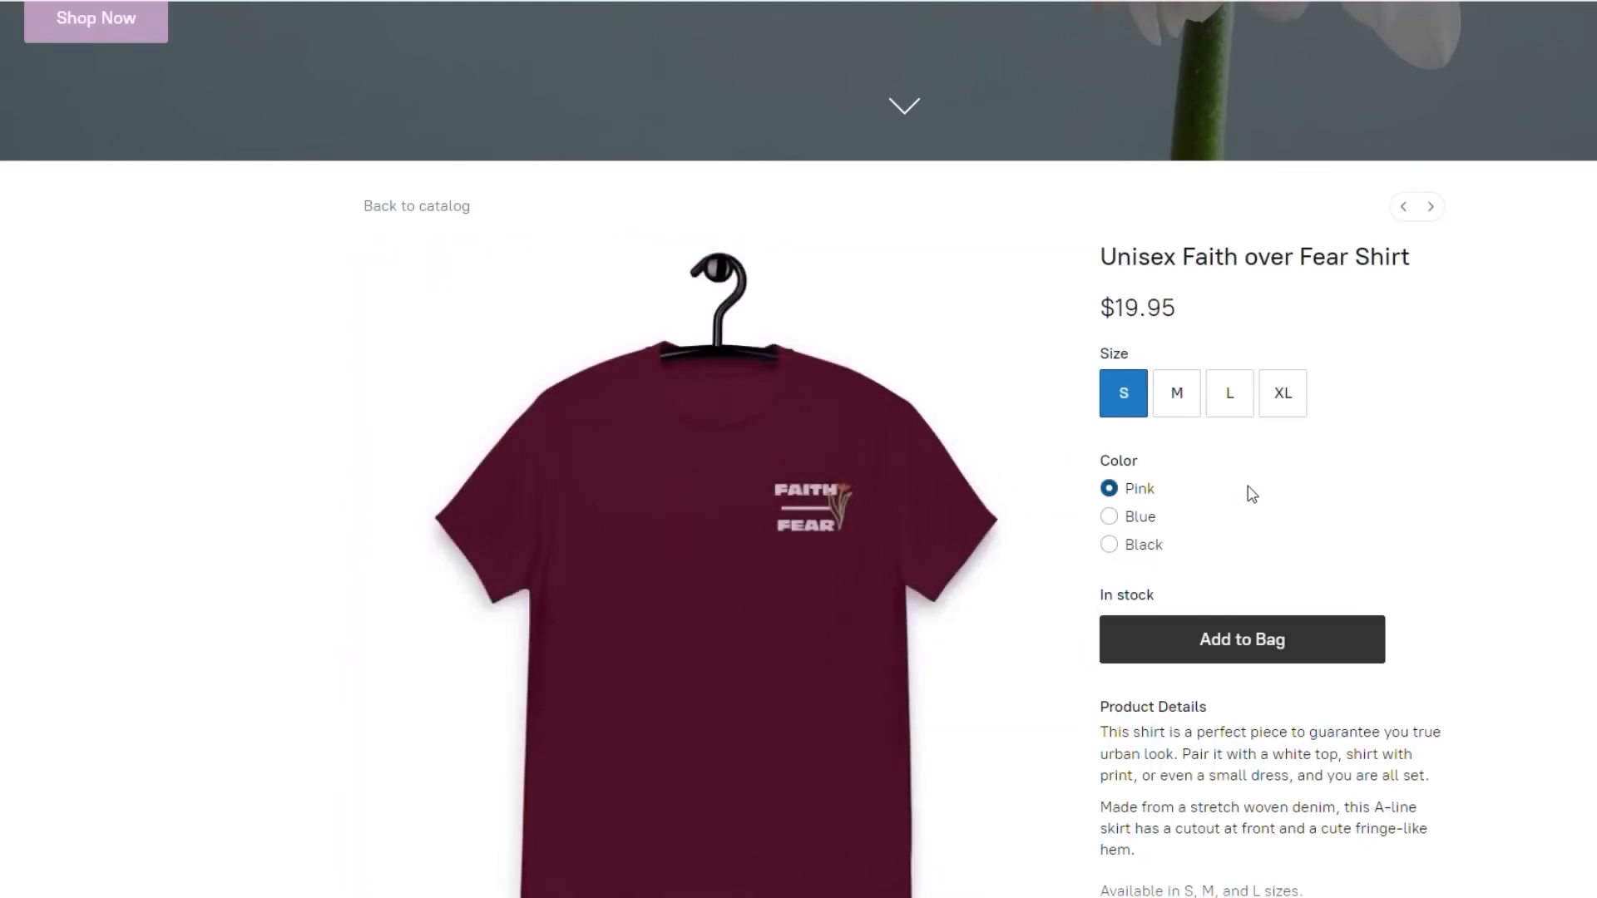
pyautogui.scroll(-1, 1246, 497)
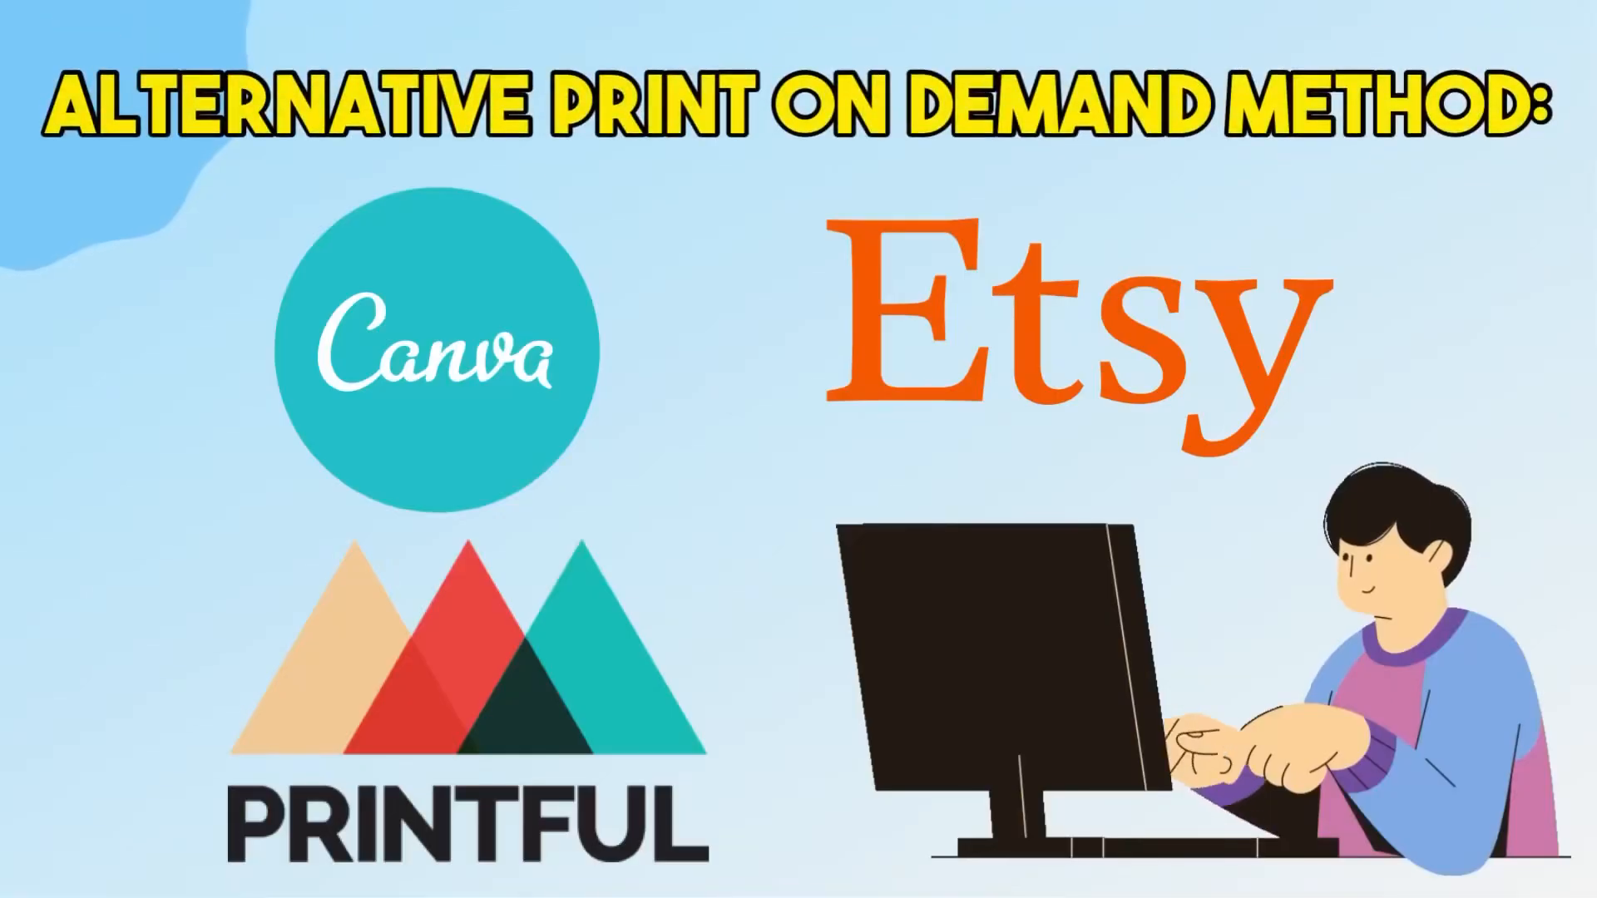